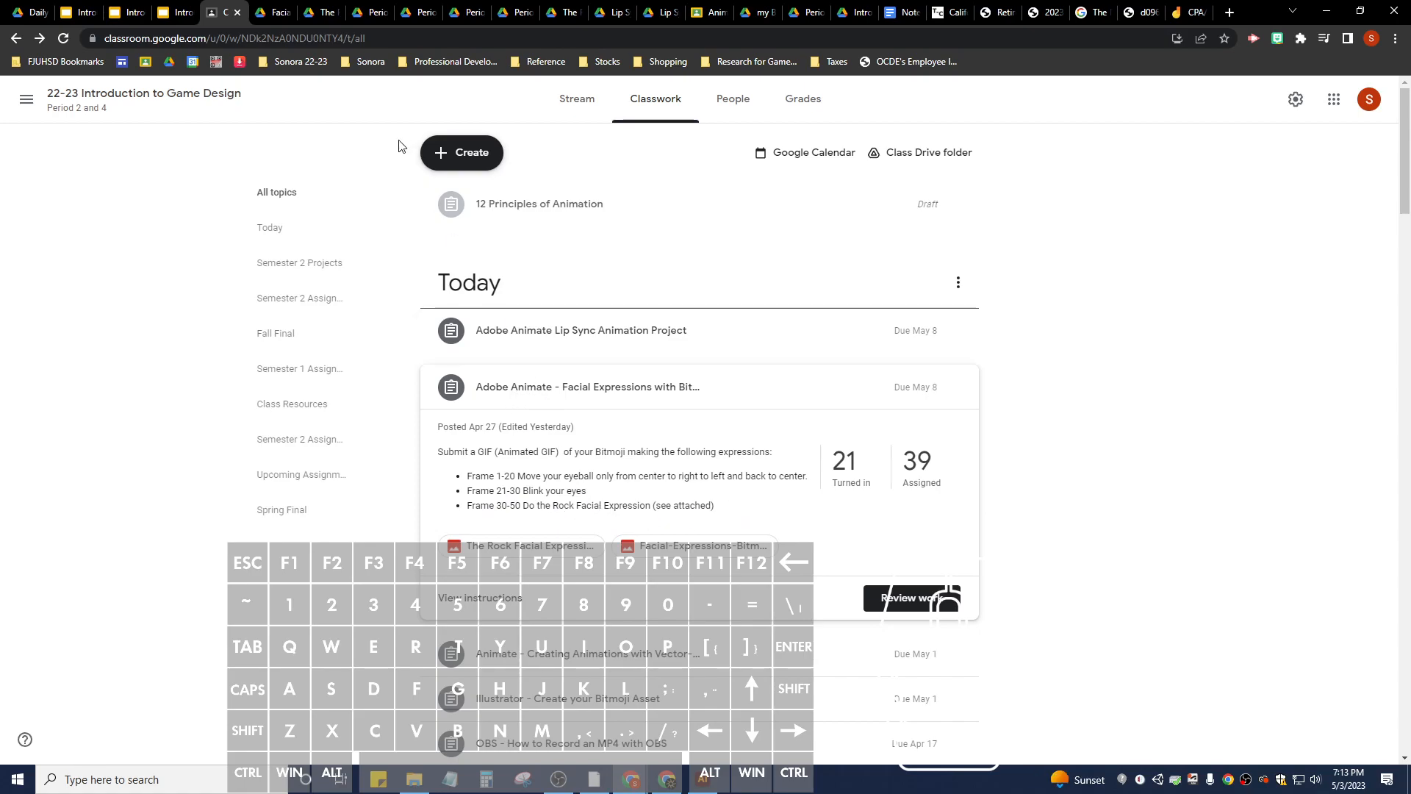
View The Rock facial expression reference image and the finished Bitmoji facial expressions GIF.
click(323, 12)
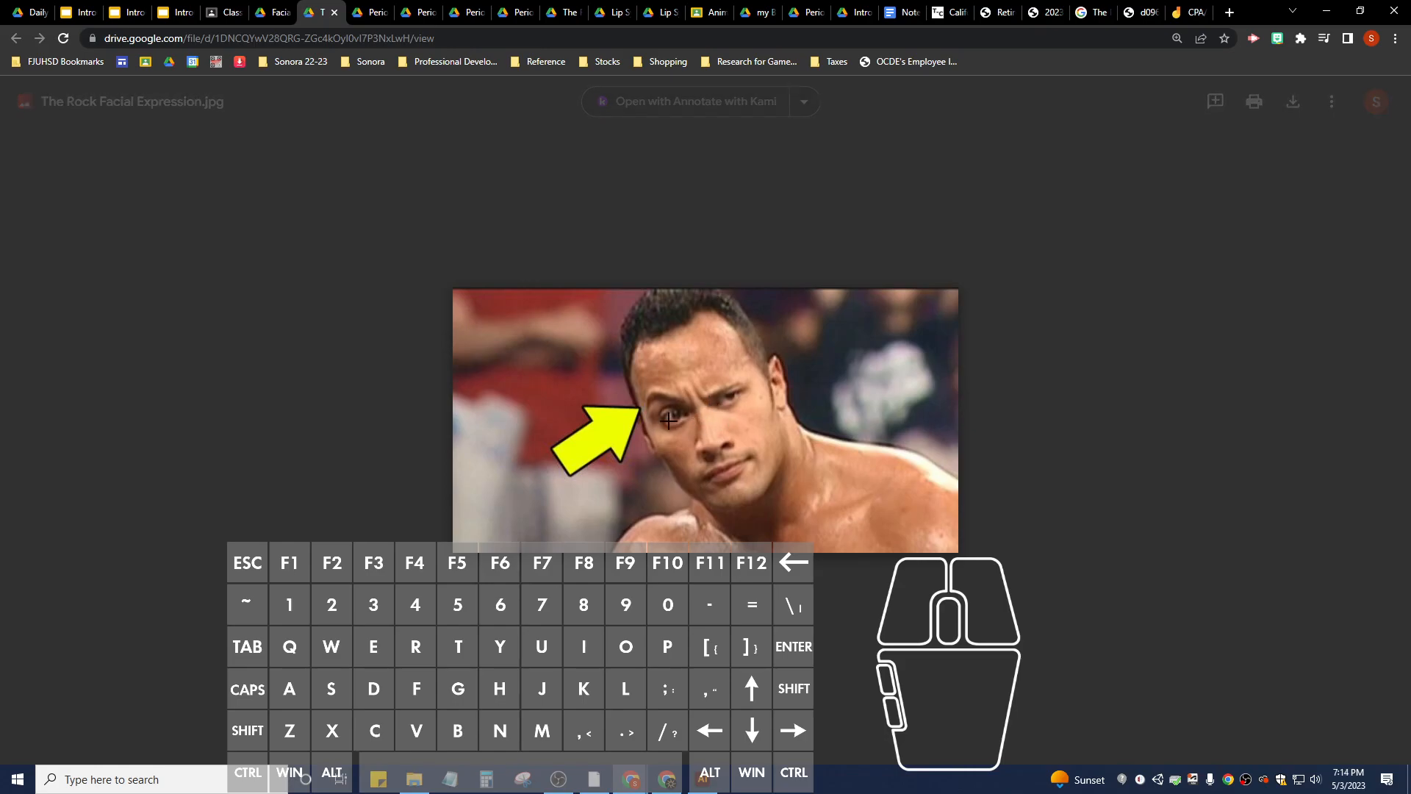
click(272, 12)
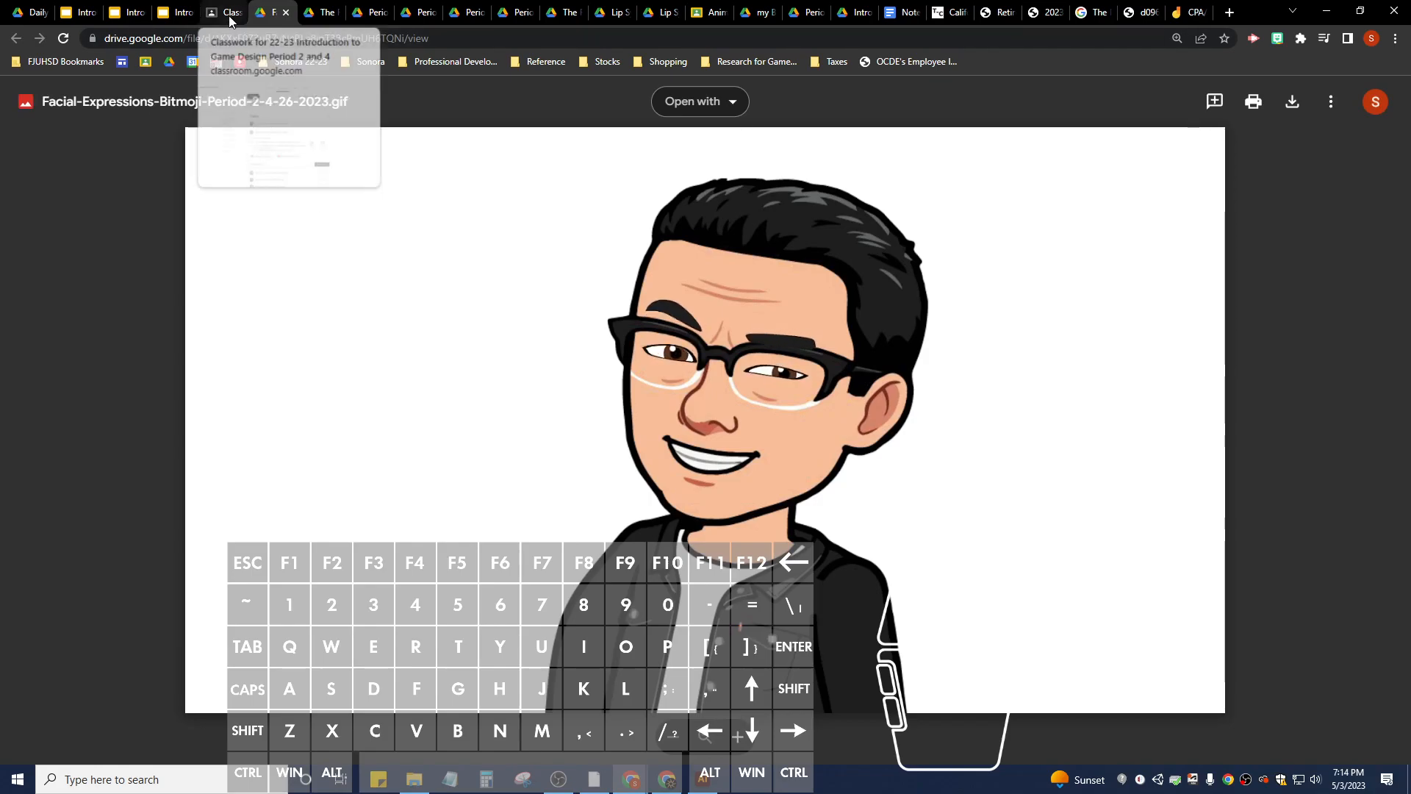
Switch to Illustrator and examine which artwork belongs to each eyebrow, eyeball group, eye white background and black eye outline.
click(718, 786)
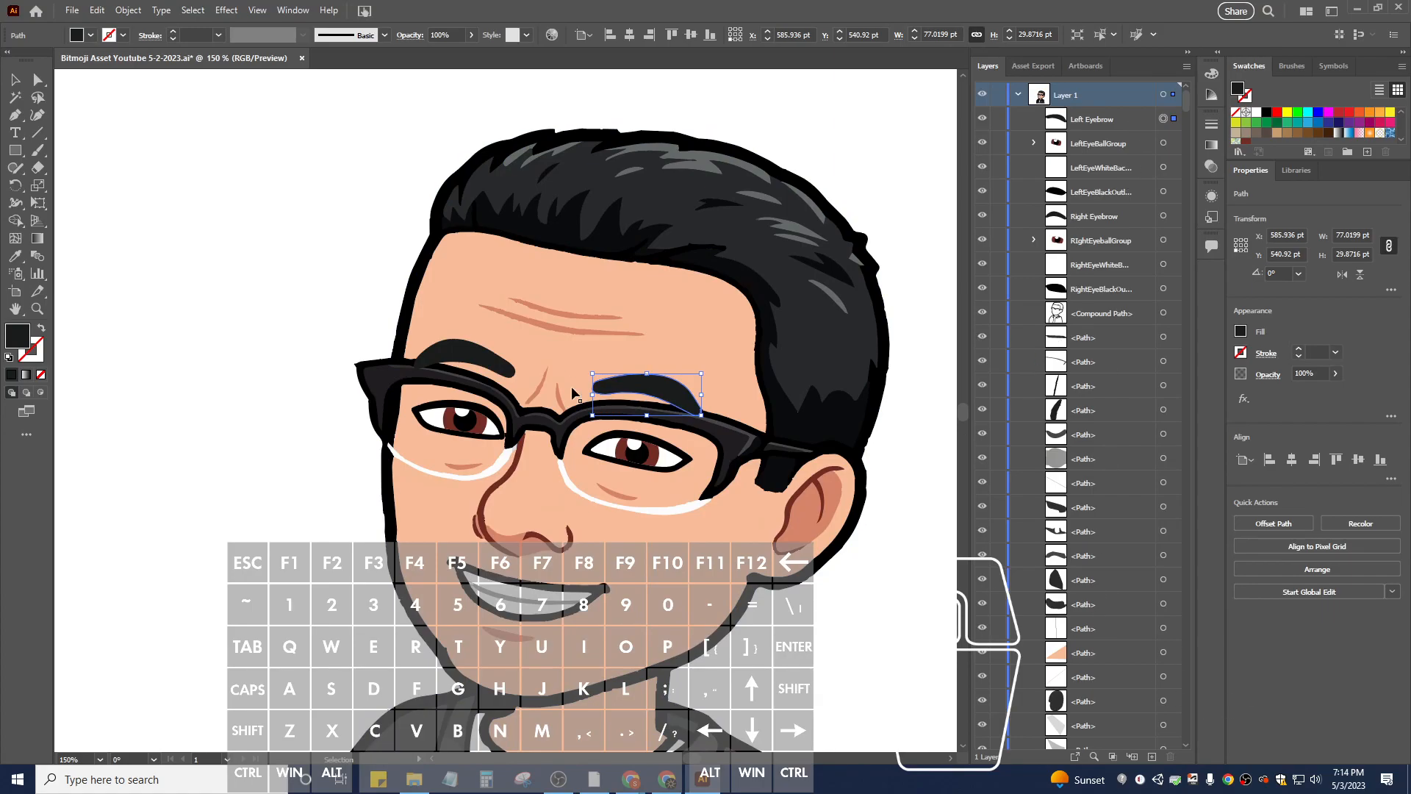
click(478, 363)
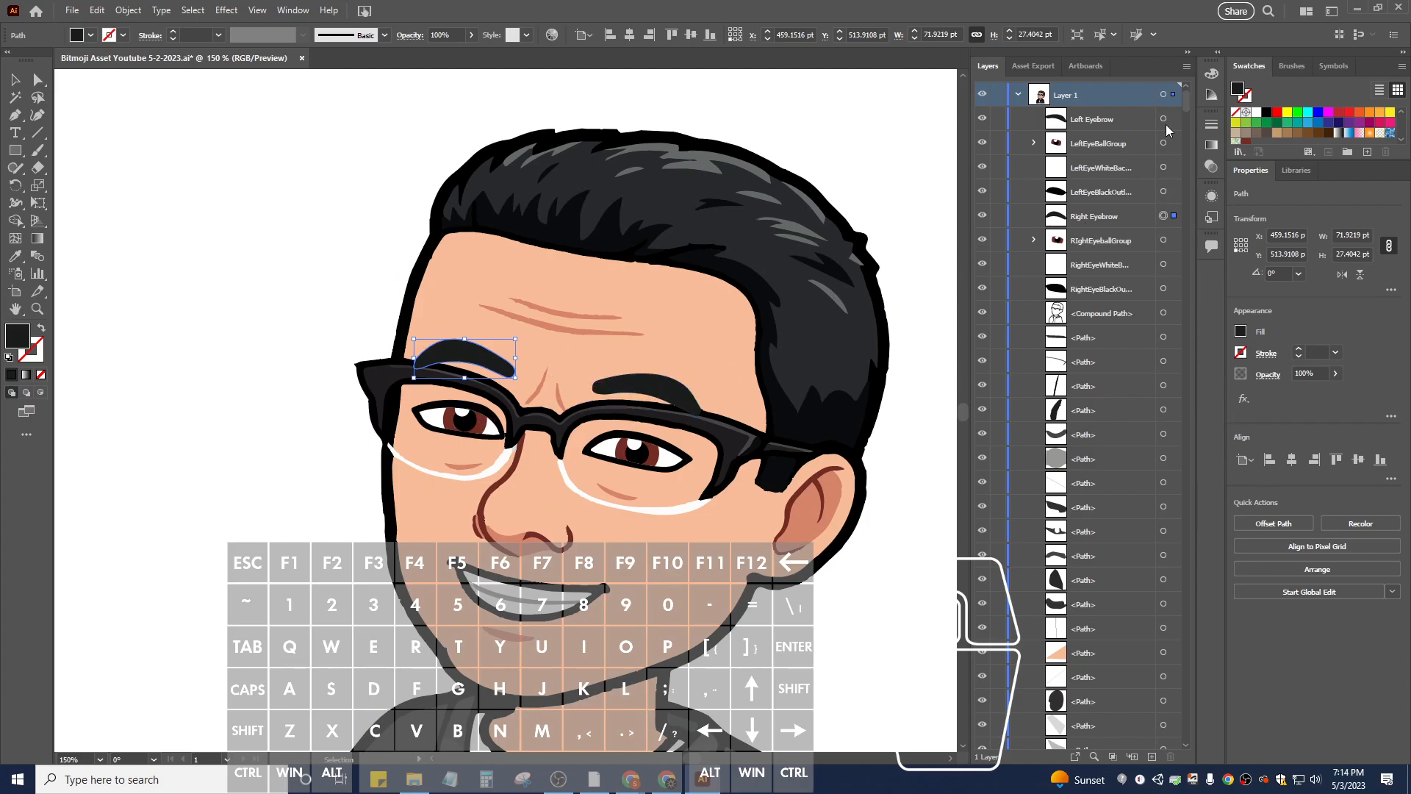
click(1164, 143)
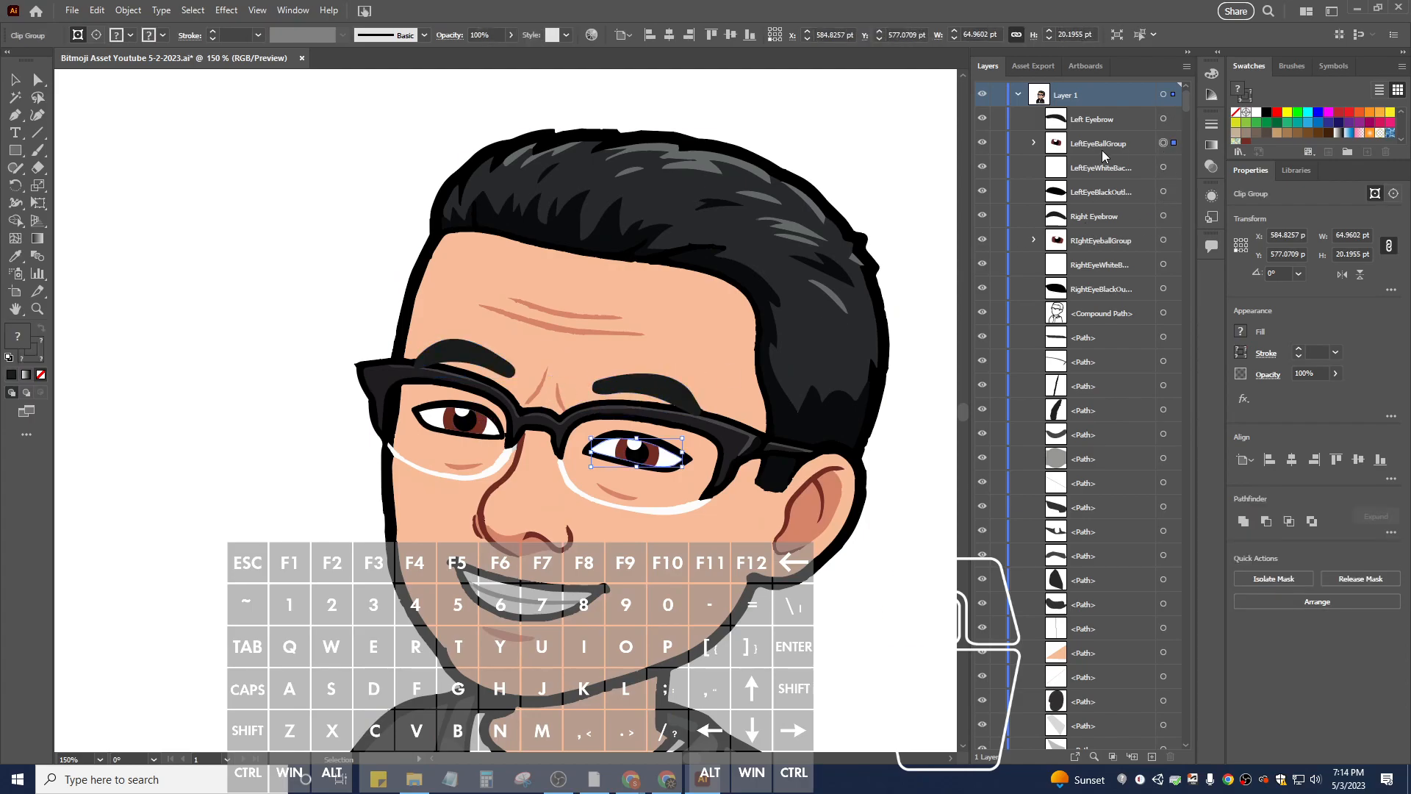
click(1164, 168)
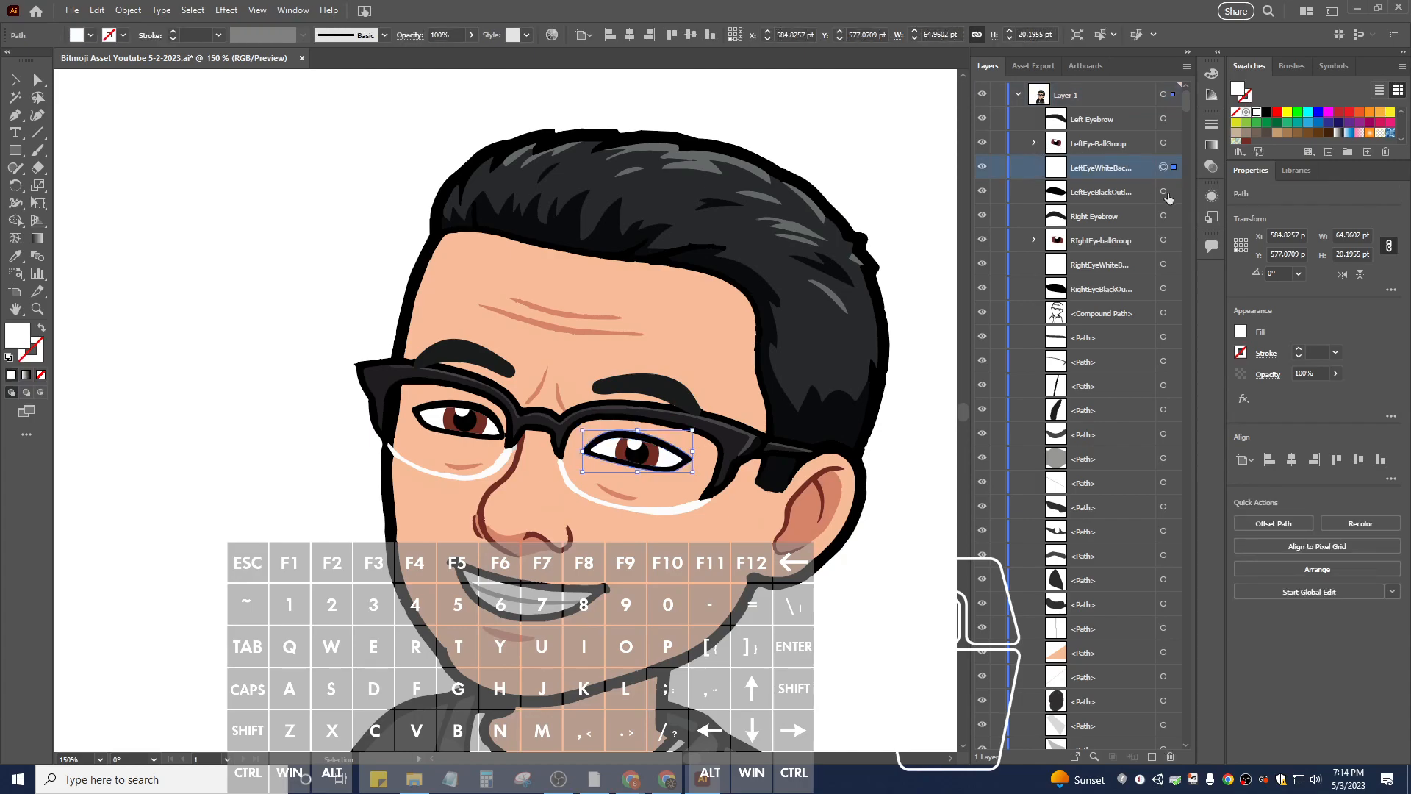
click(1164, 192)
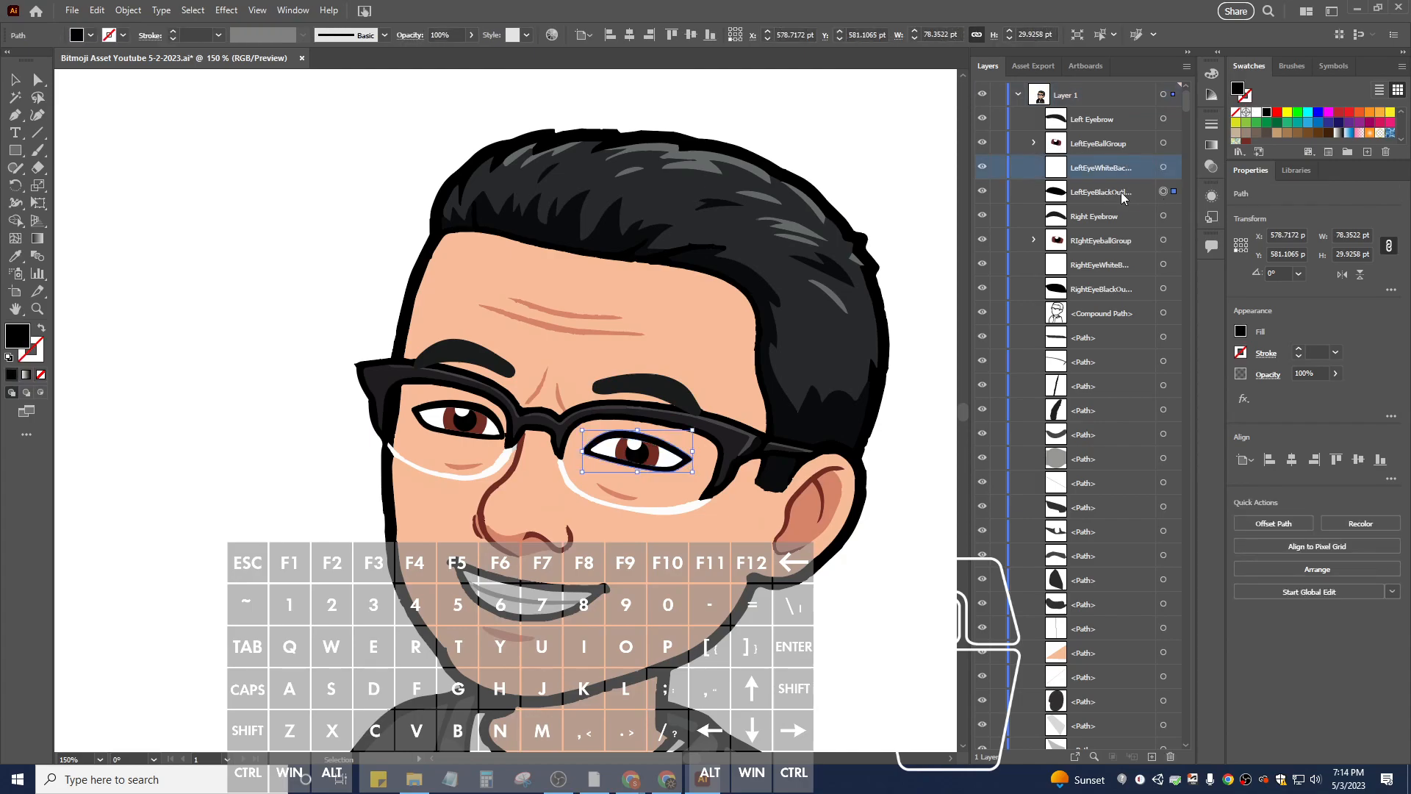
click(1163, 217)
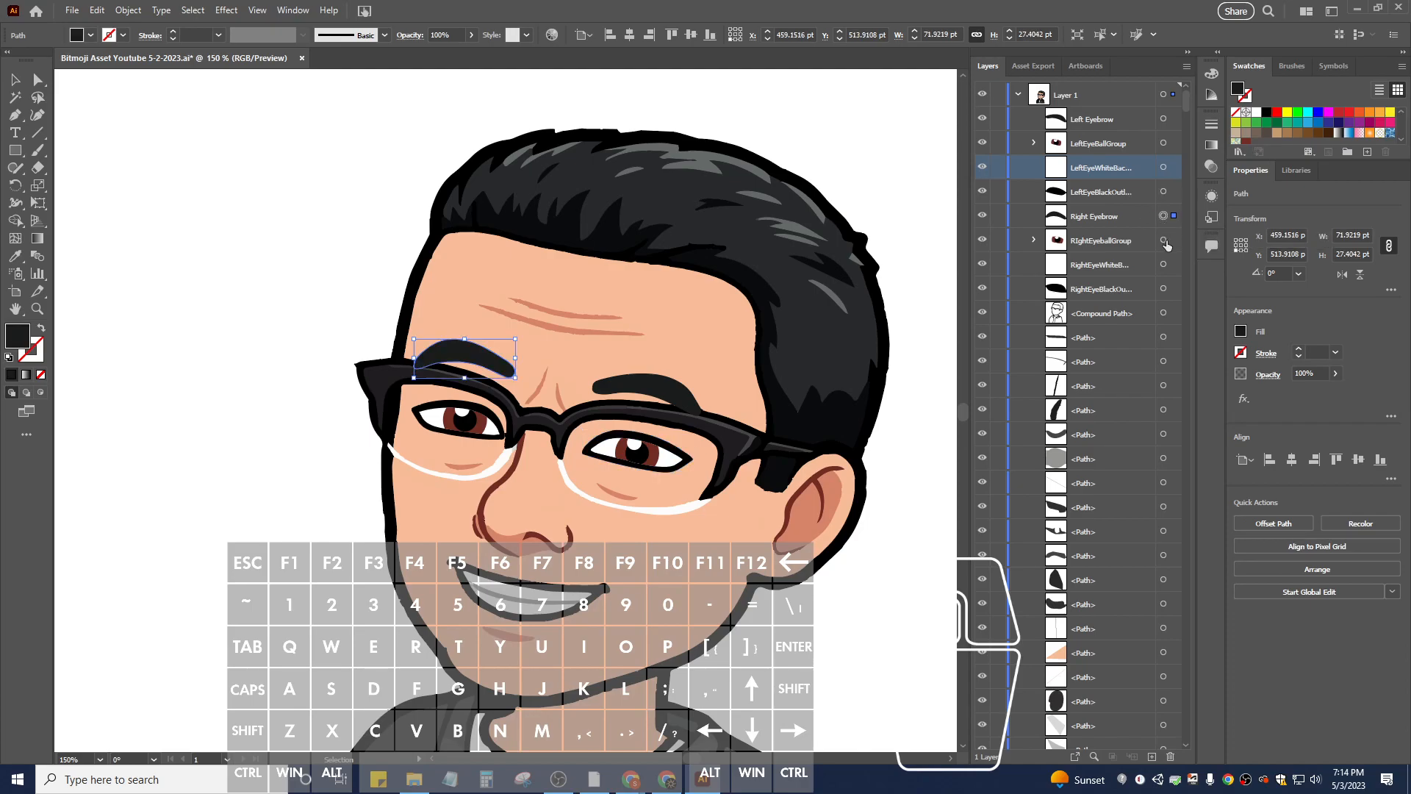
click(1164, 240)
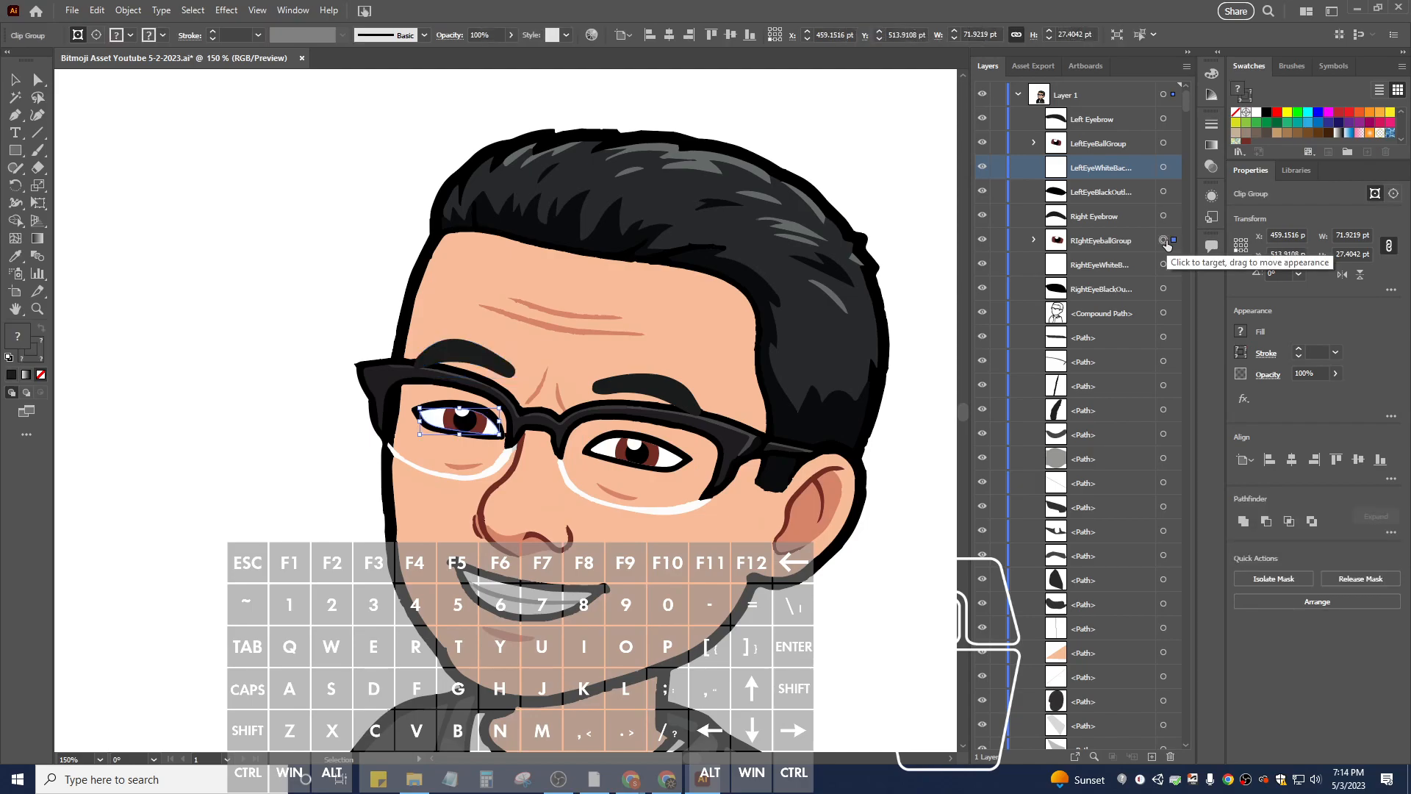
click(1034, 240)
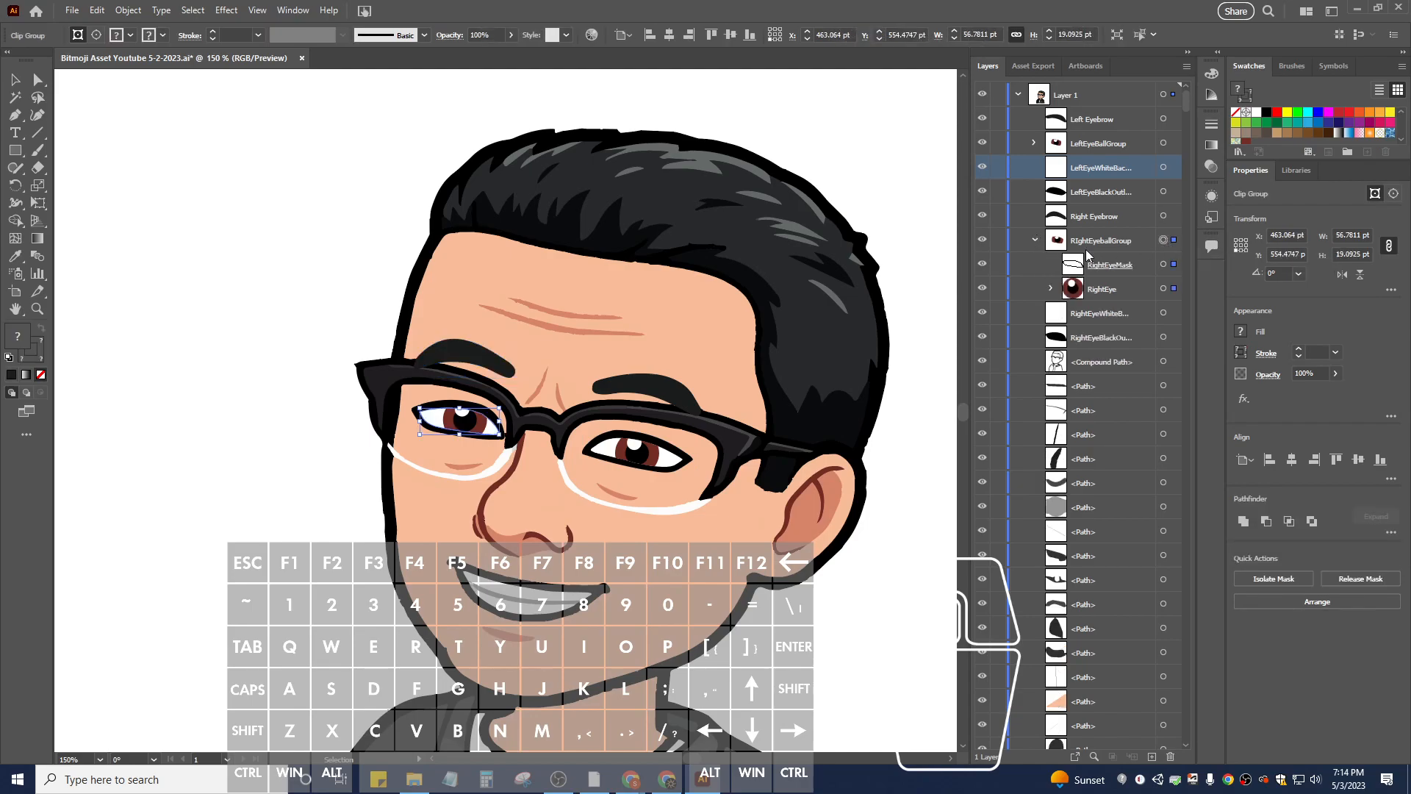
click(1035, 241)
click(1162, 265)
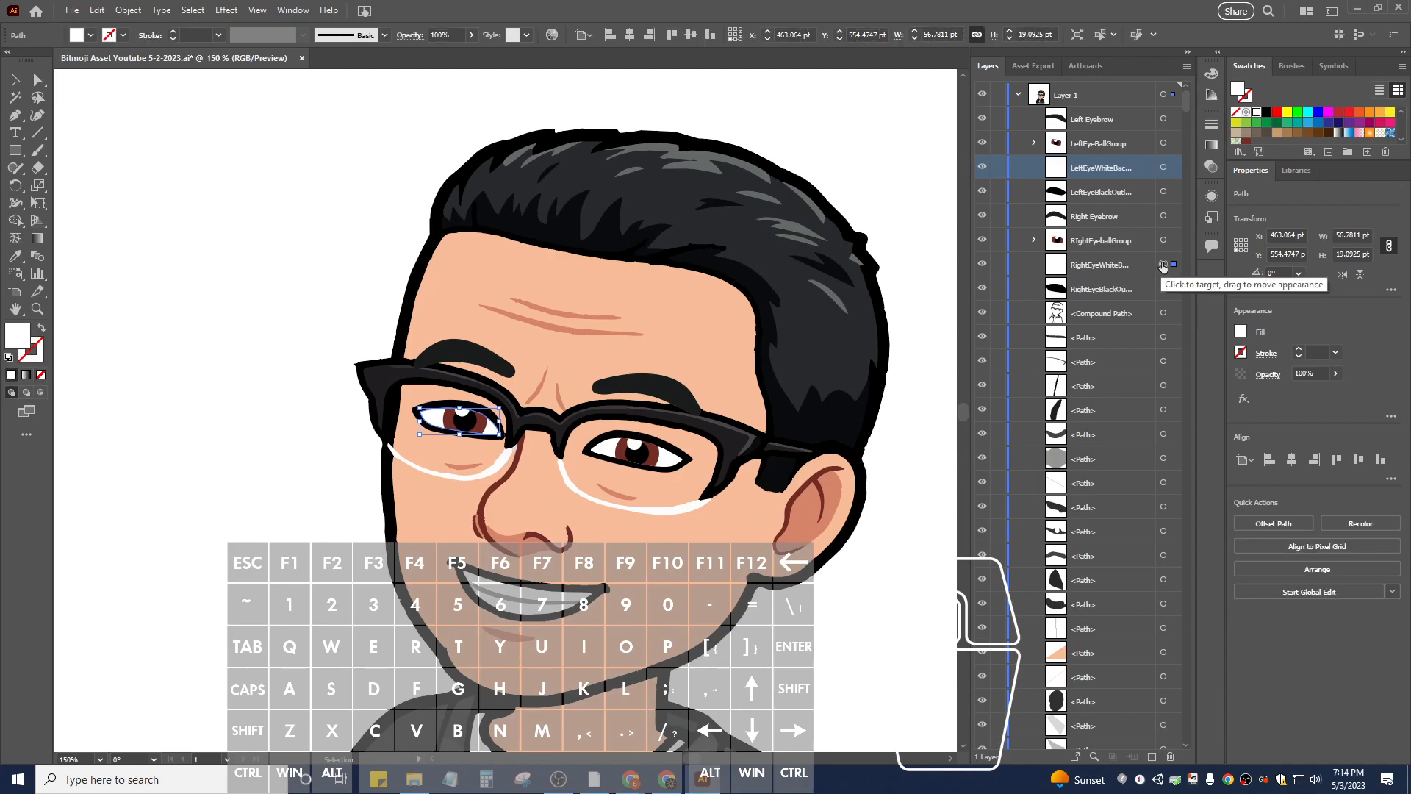
click(1164, 289)
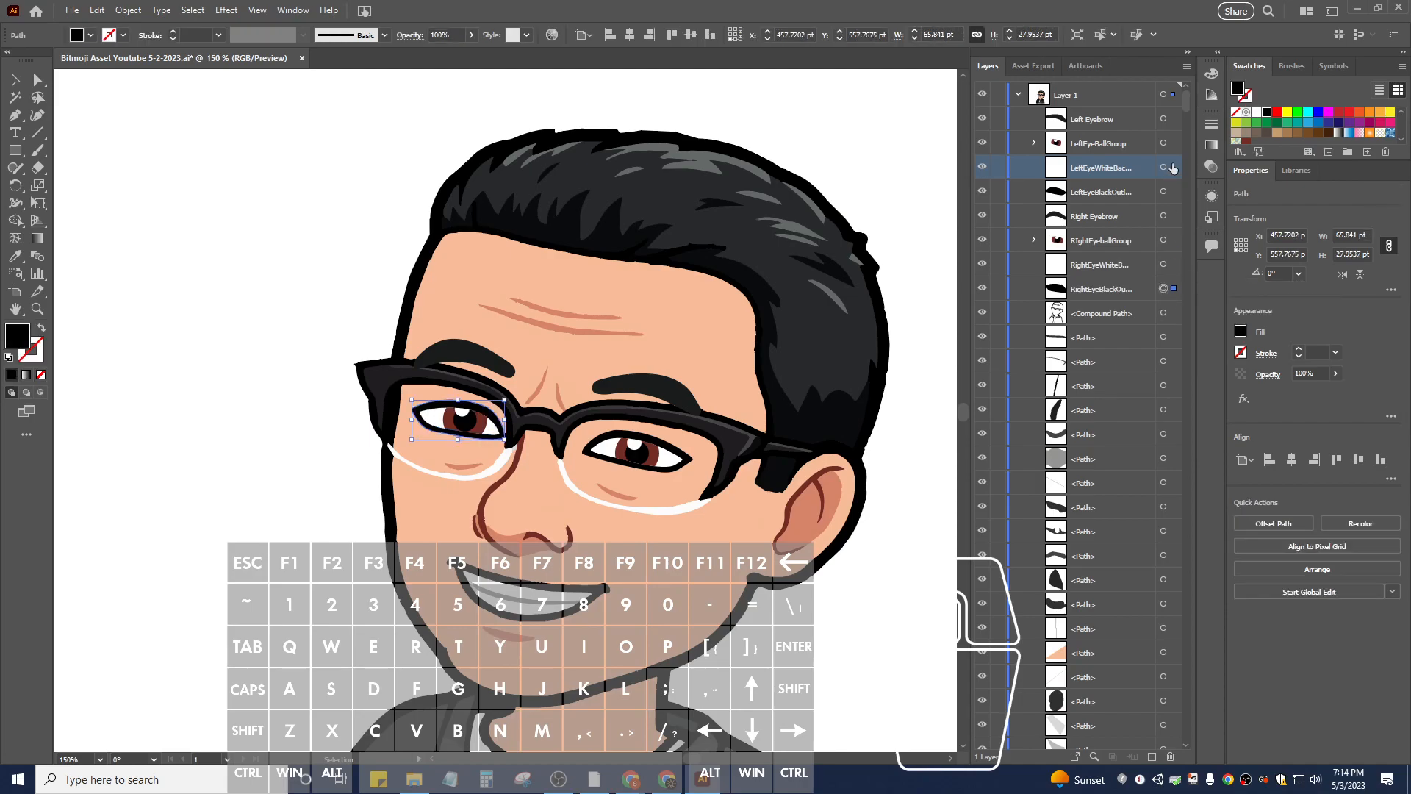
Group all Layer 1 artwork except the two eyebrows, eyeball groups, eye white backgrounds and black eye outlines.
click(1163, 95)
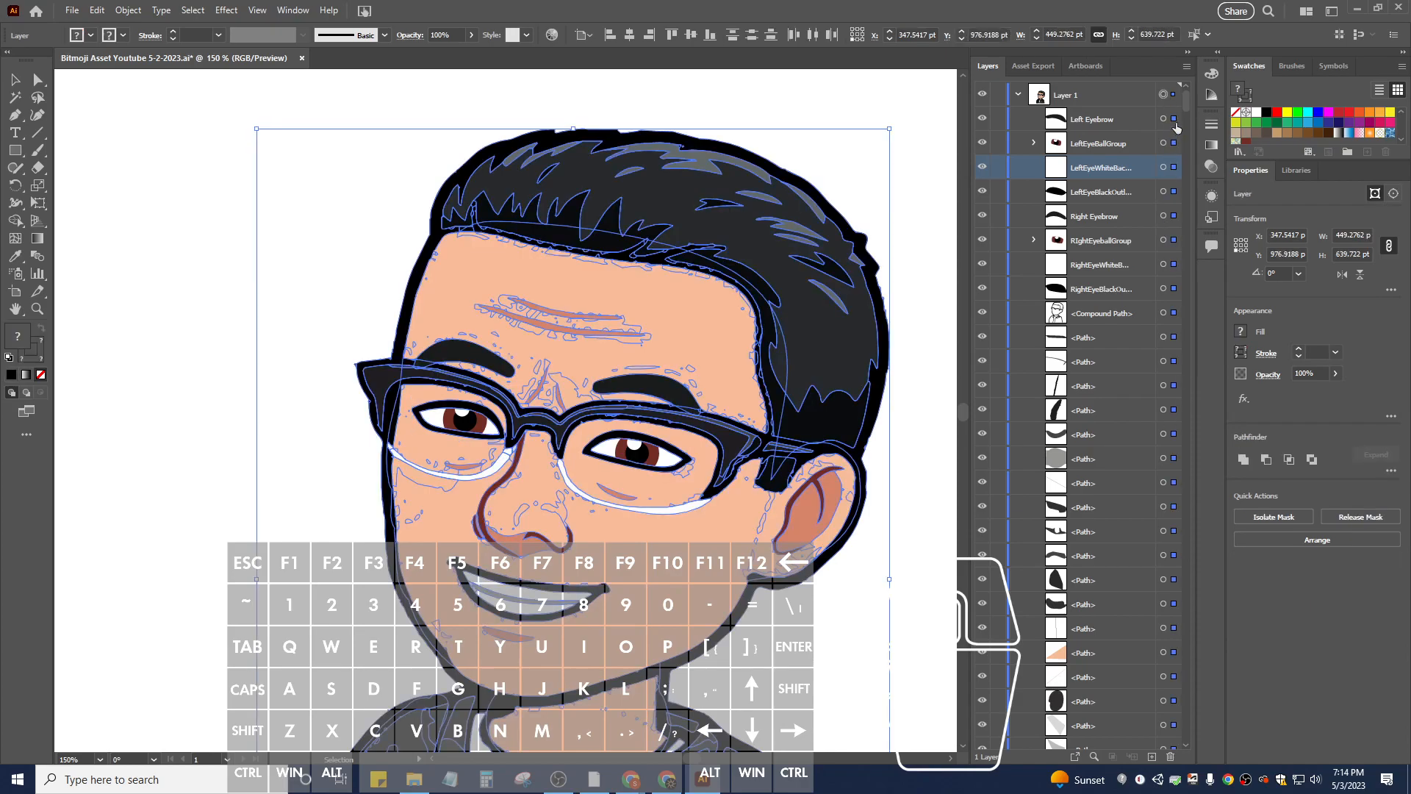
shift+click(1174, 118)
shift+click(1173, 143)
shift+click(1174, 167)
shift+click(1174, 191)
shift+click(1174, 215)
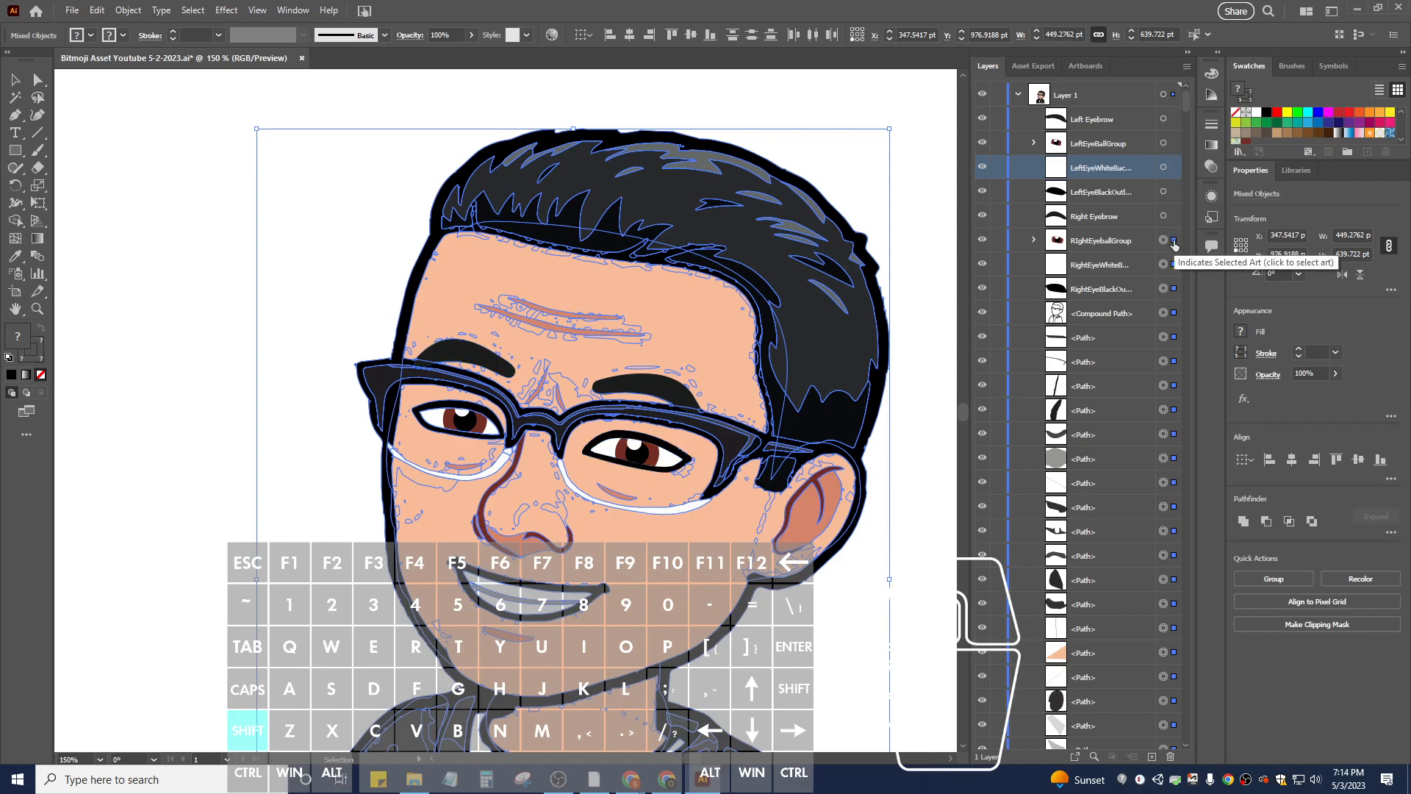
shift+click(1174, 240)
shift+click(1173, 264)
shift+click(1174, 288)
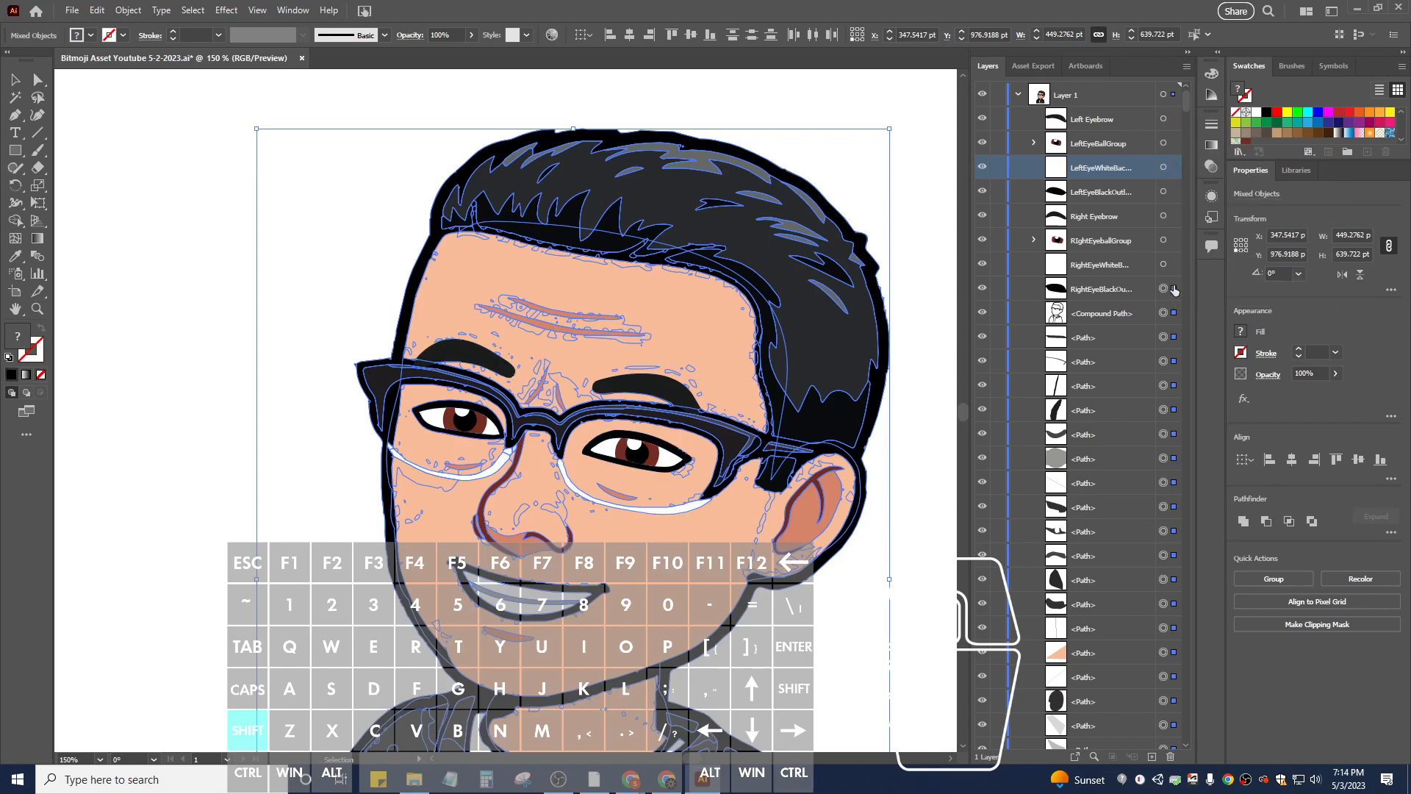
right_click(647, 246)
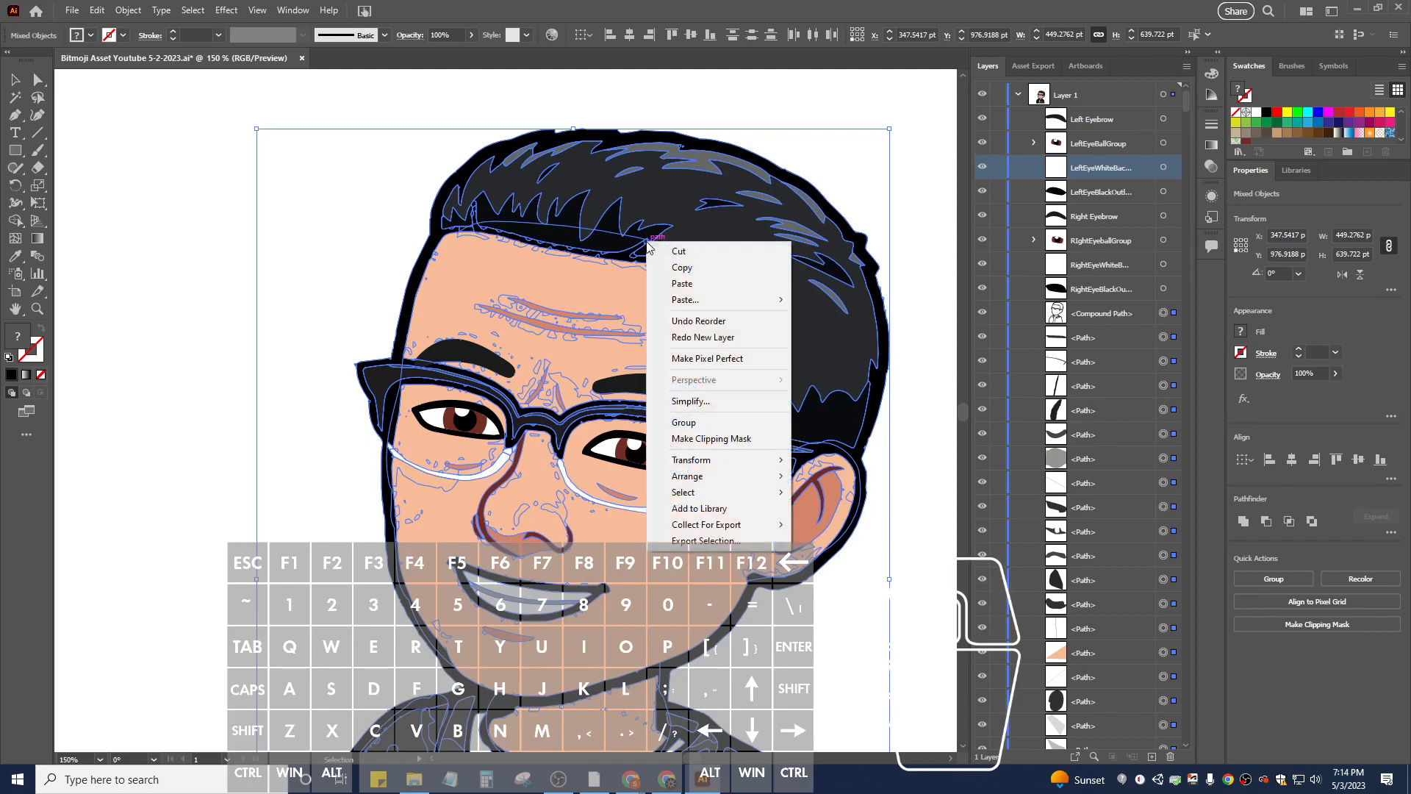
click(707, 425)
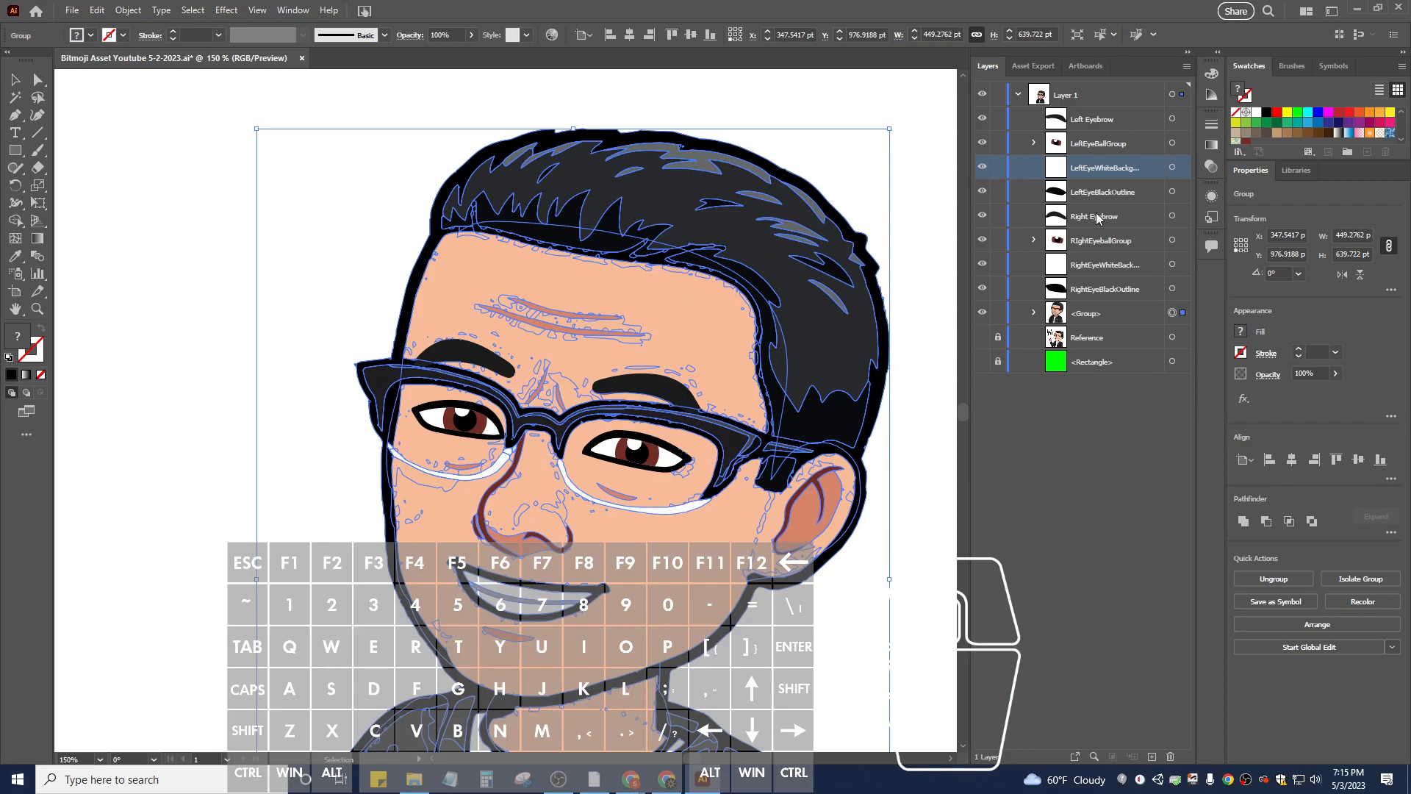
Rename the new group as Everything Else.
double_click(1097, 315)
text(Everything Els)
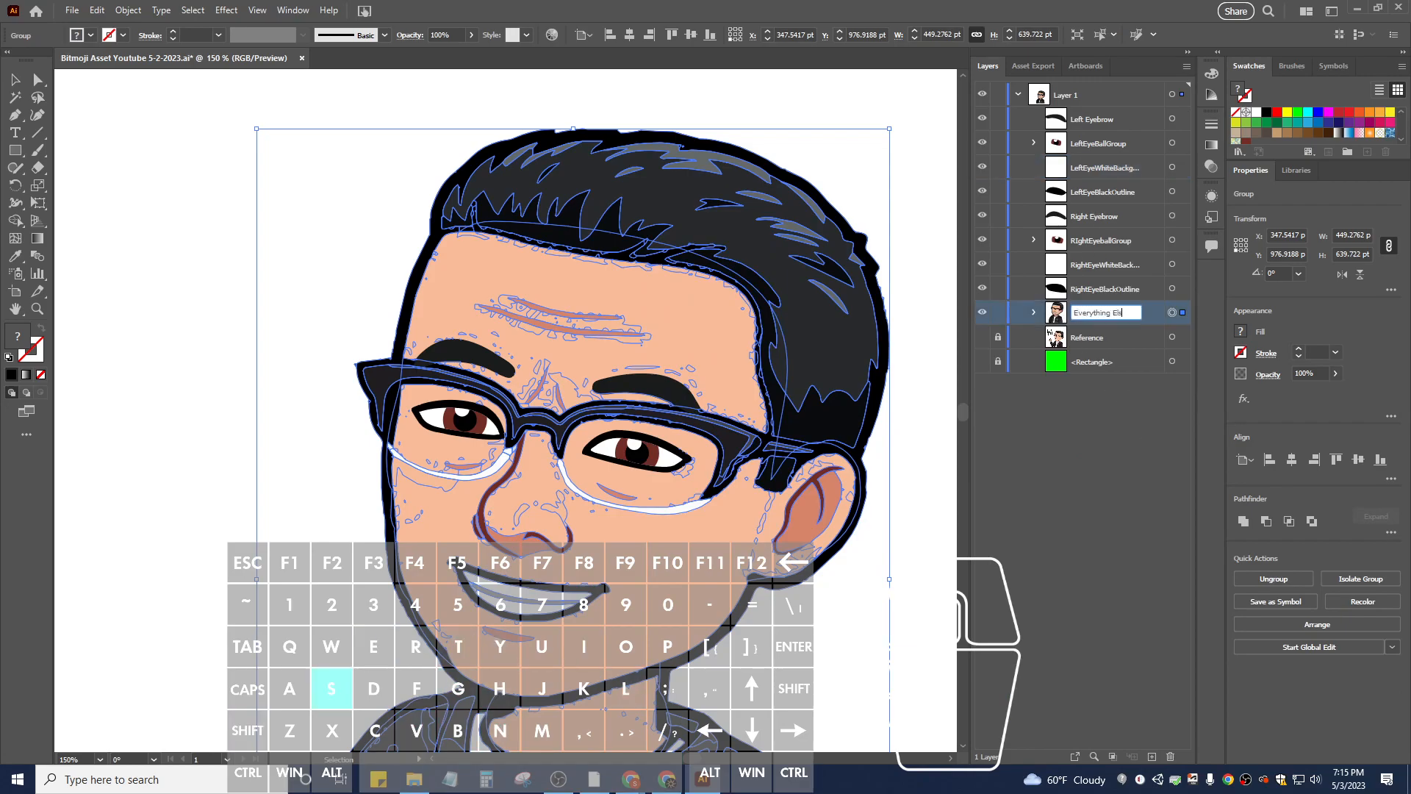
text(e)
key(Return)
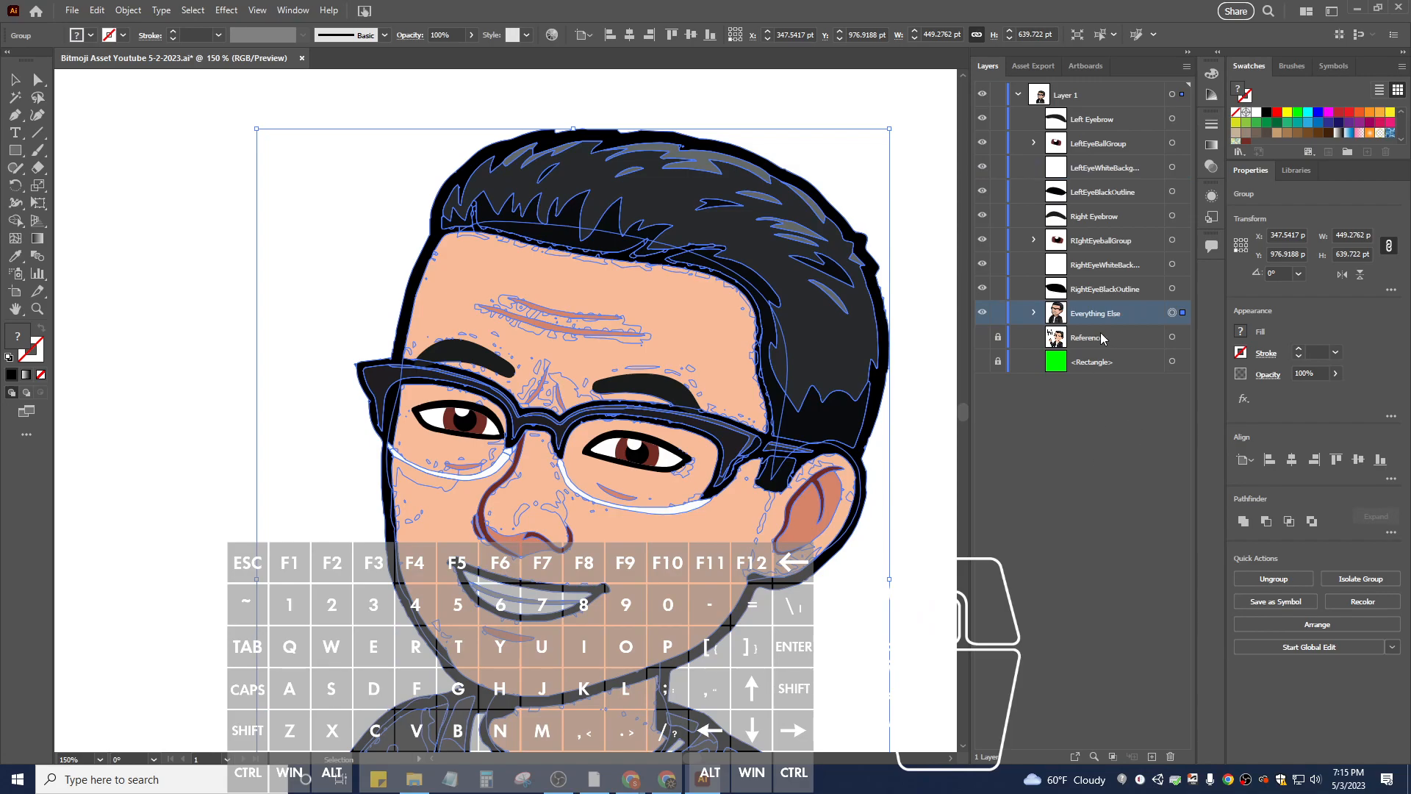
click(1095, 410)
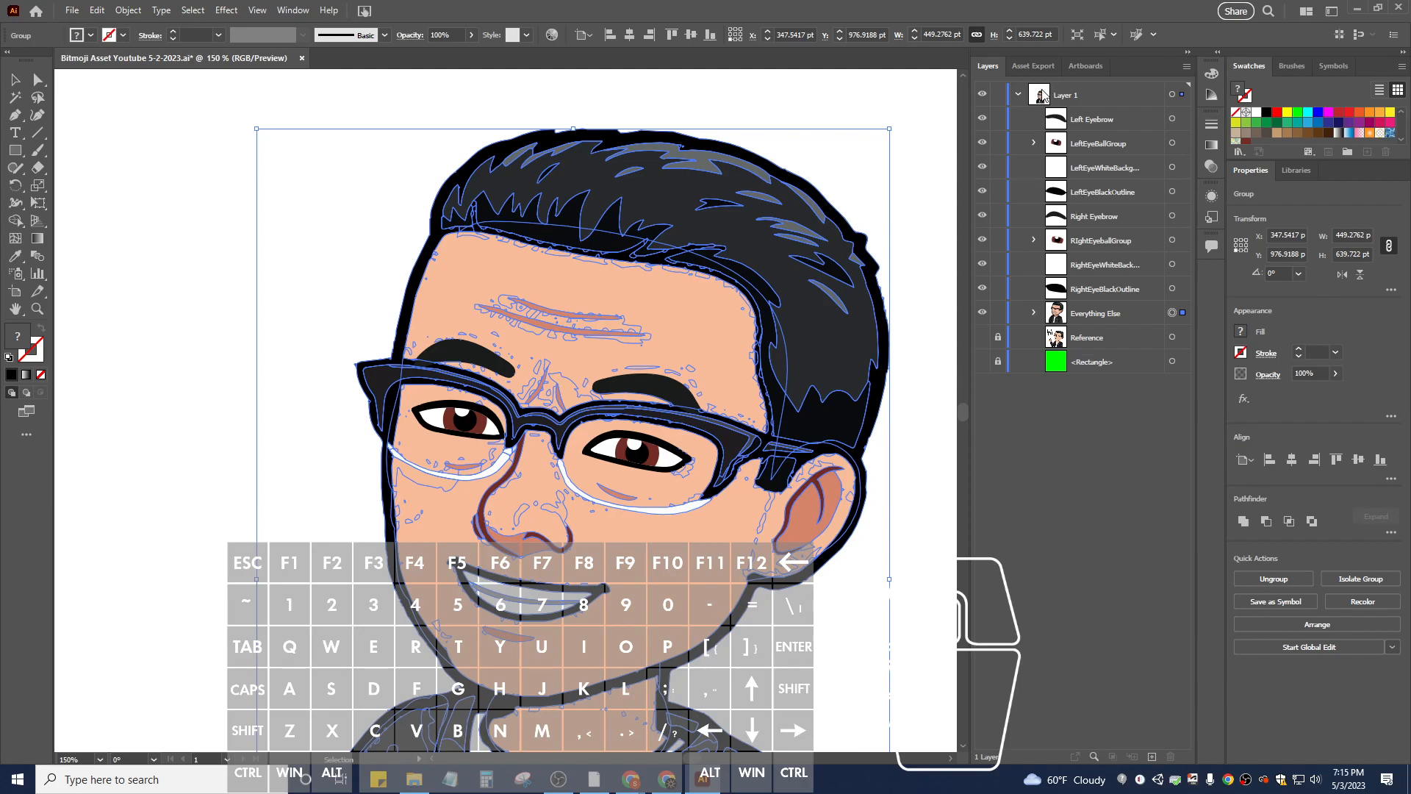
Try ungrouping all the artwork in Layer 1 and undo the ungrouping.
click(1074, 98)
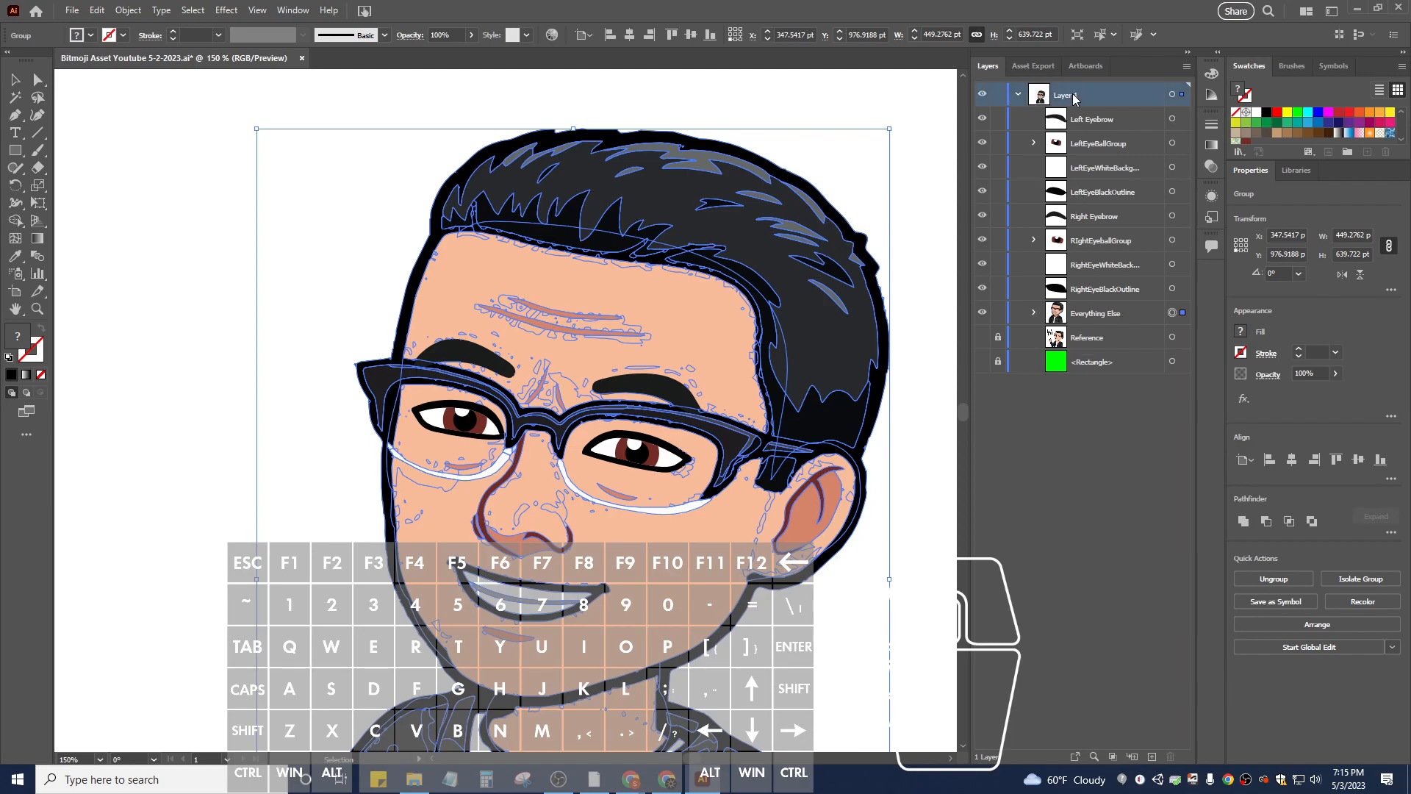
click(1172, 94)
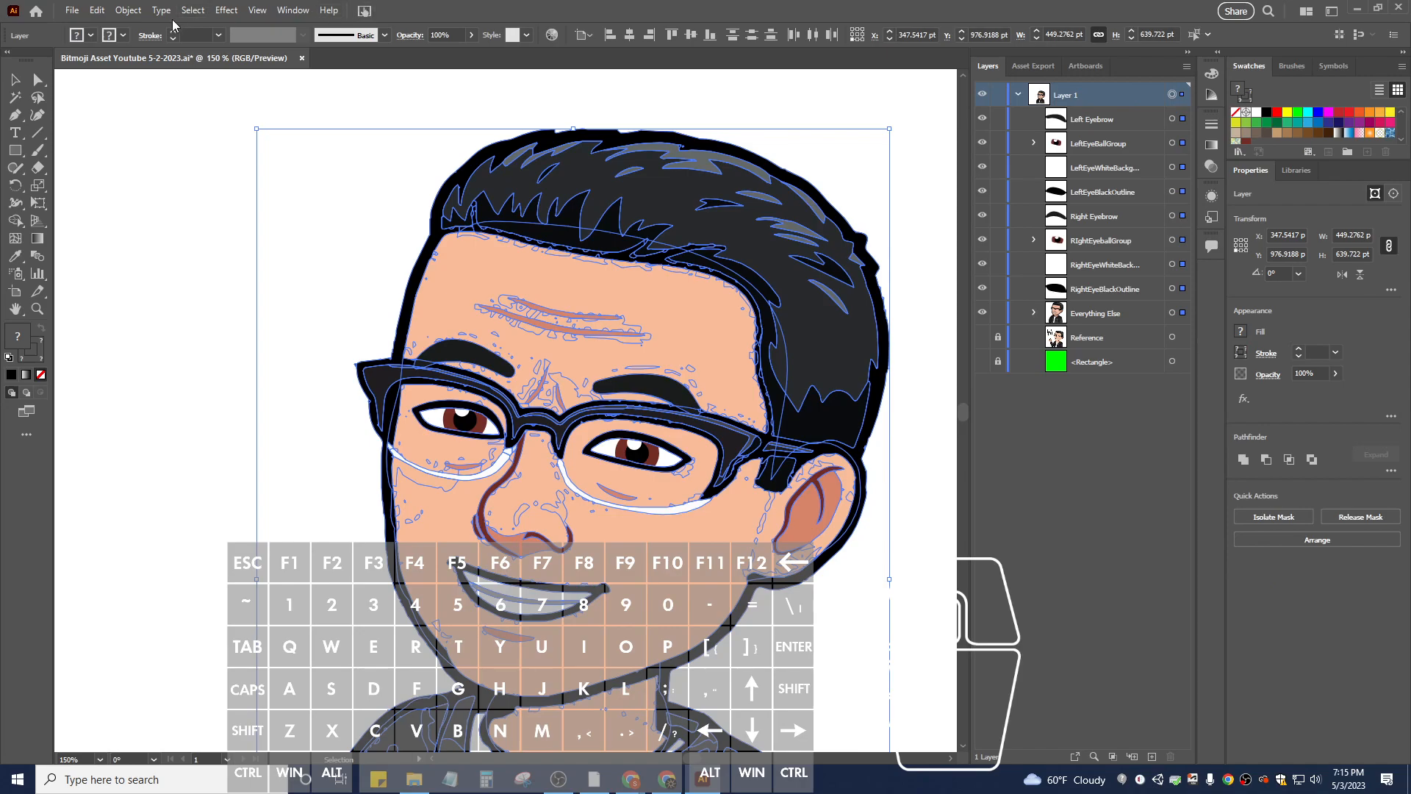
click(128, 9)
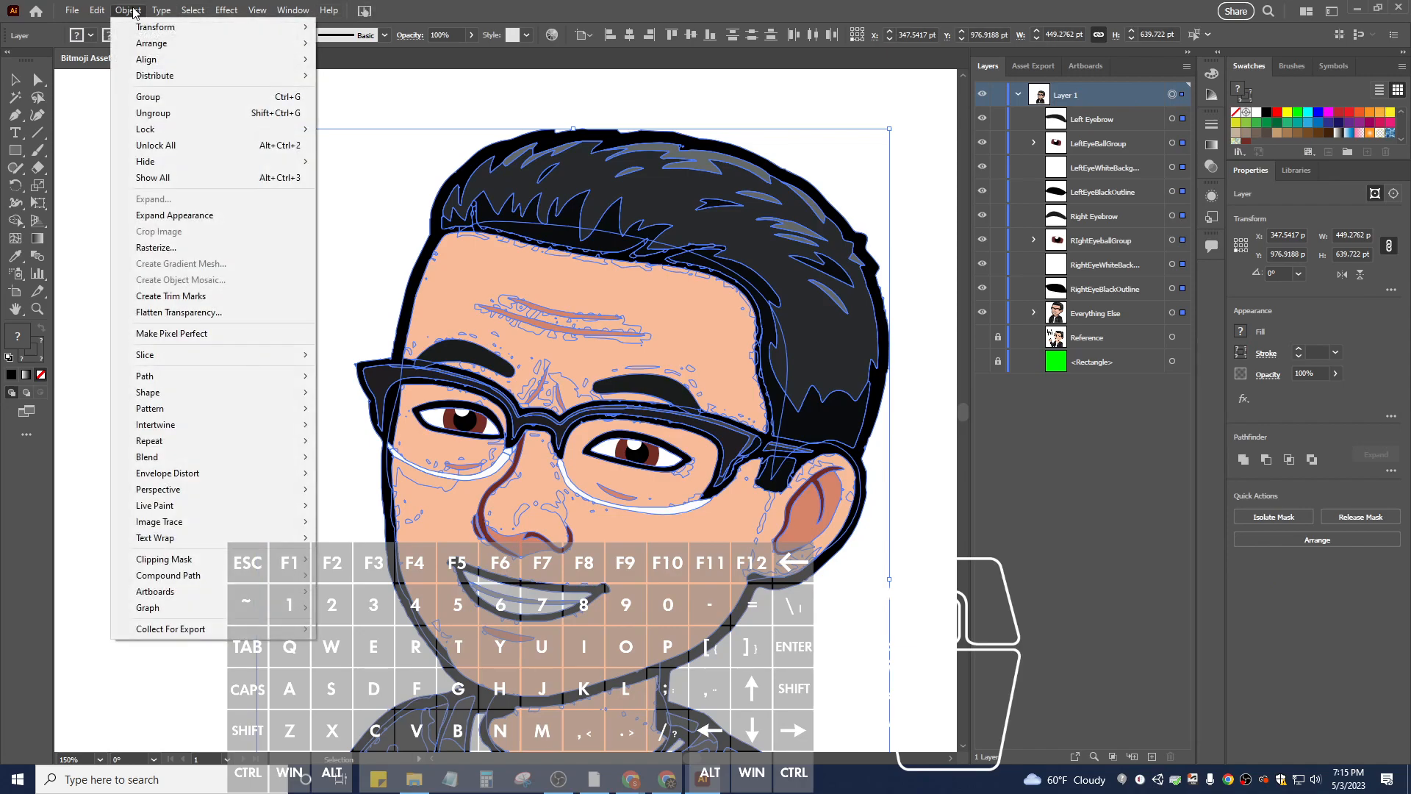
click(163, 113)
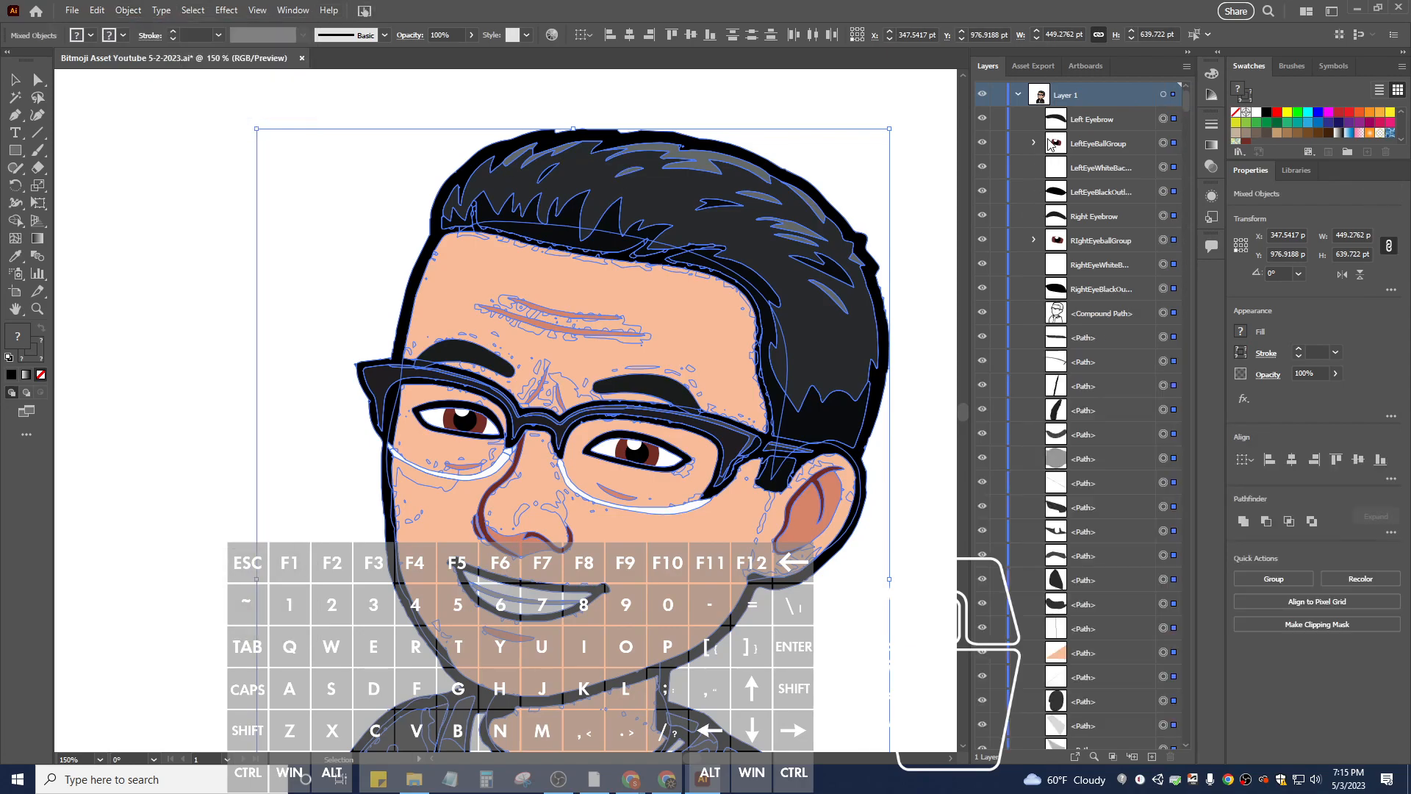
key(ctrl)
key(ctrl+z)
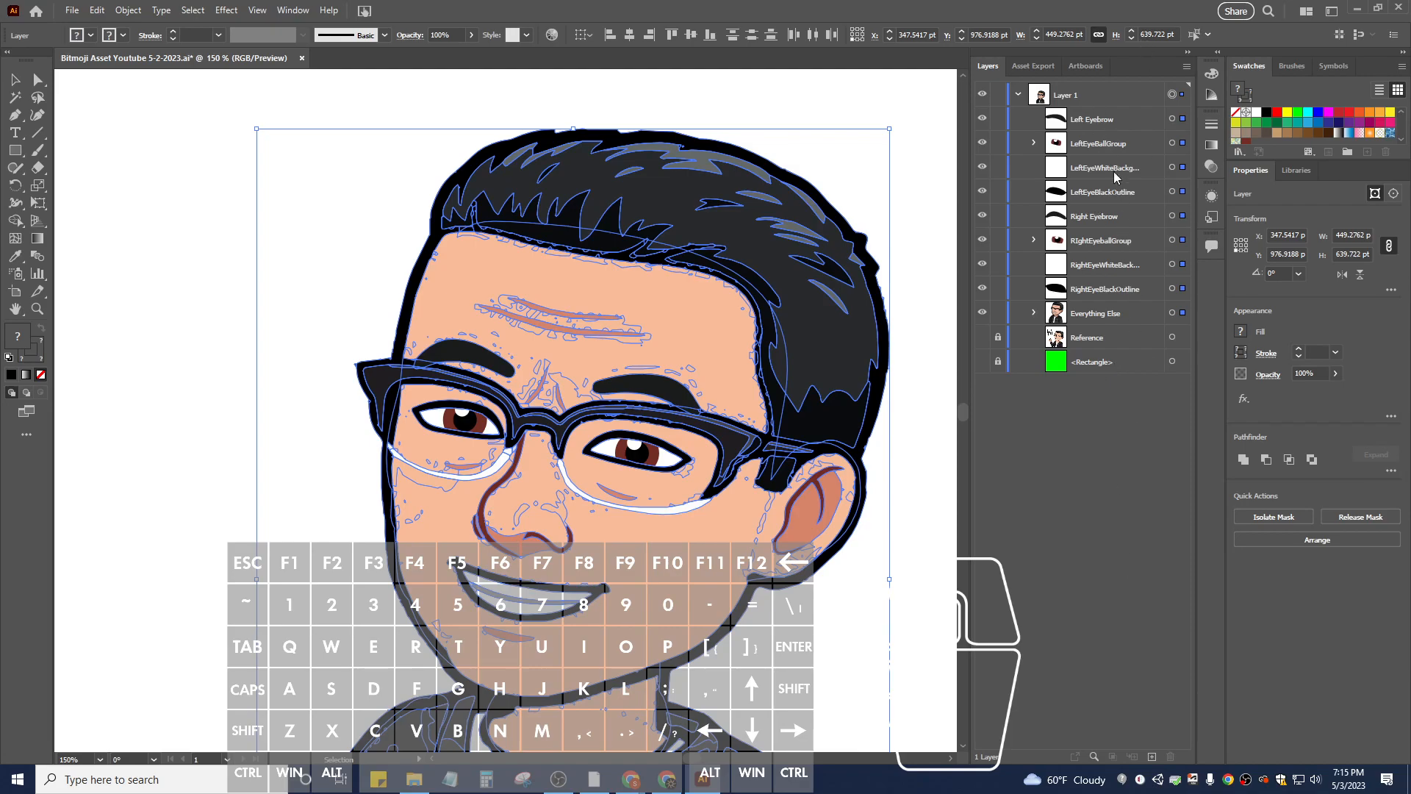
Open Adobe Animate 2023 and create a new 1920 × 1080 document at 30 FPS.
click(109, 779)
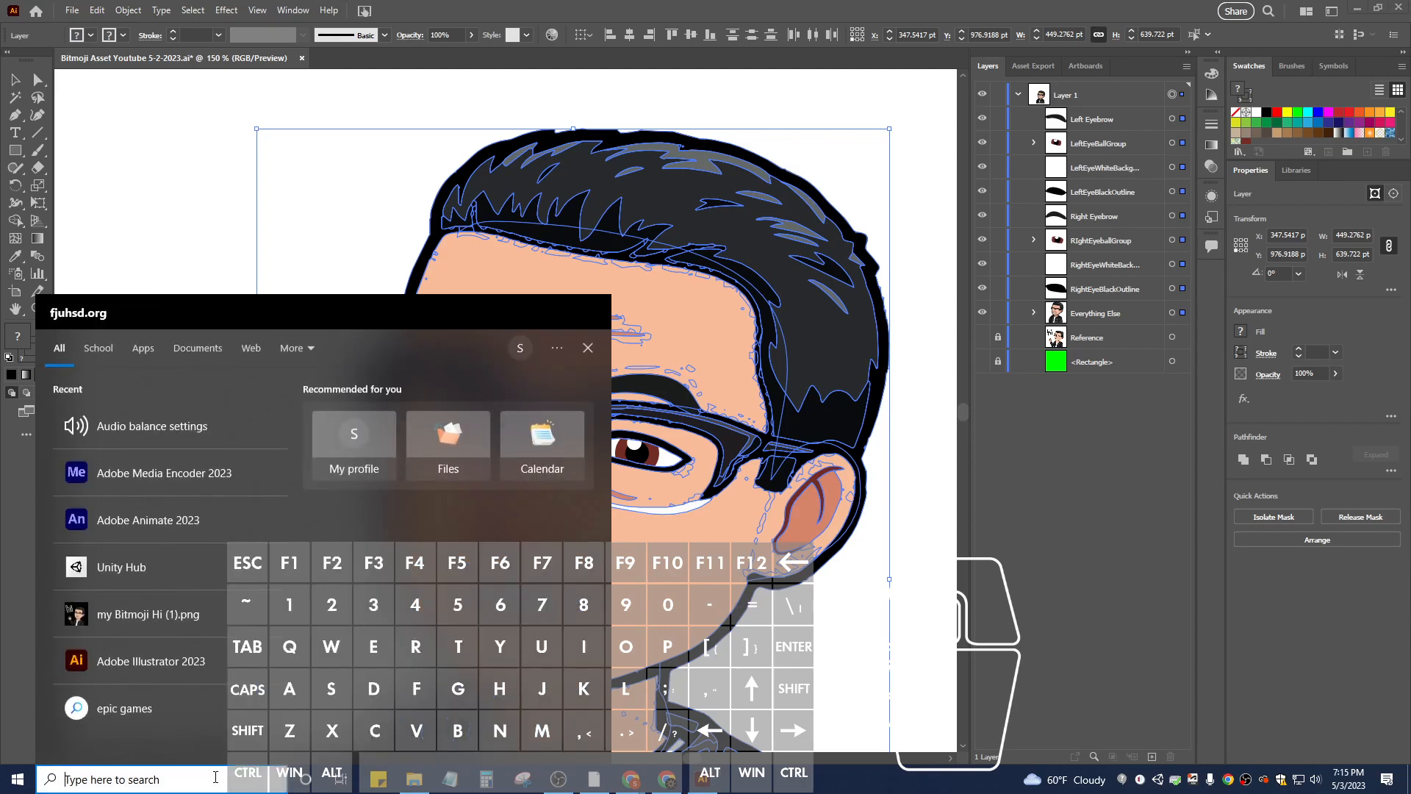
click(126, 517)
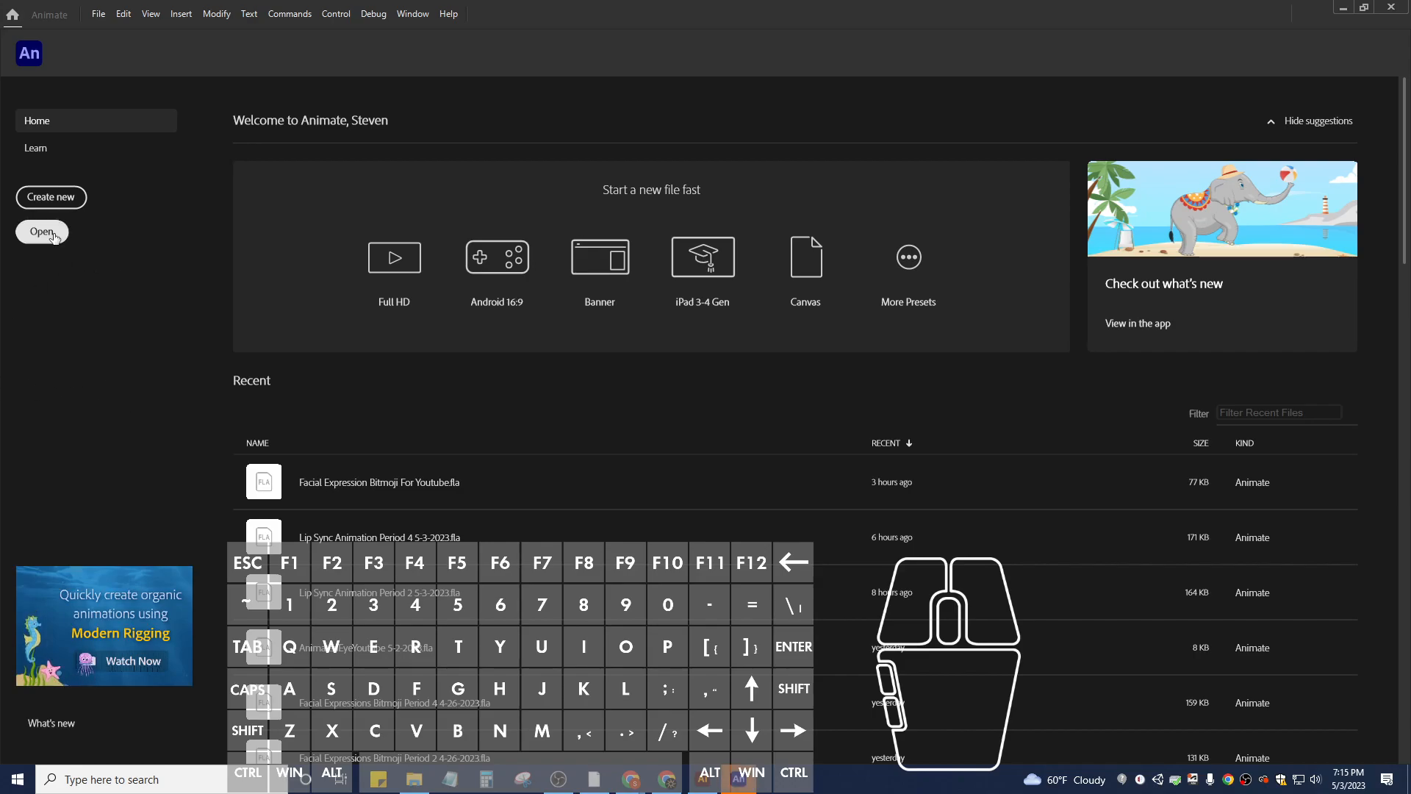
click(51, 202)
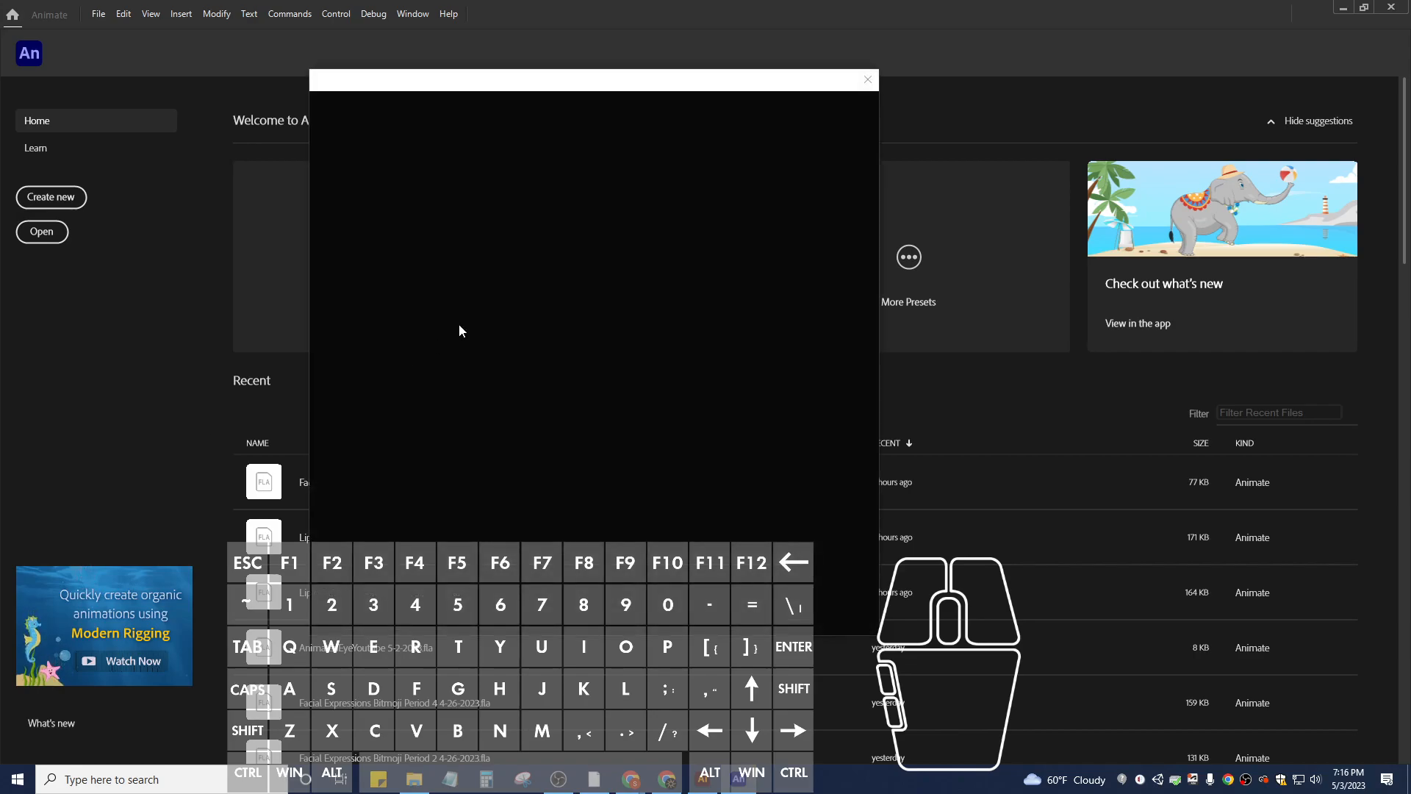
click(376, 280)
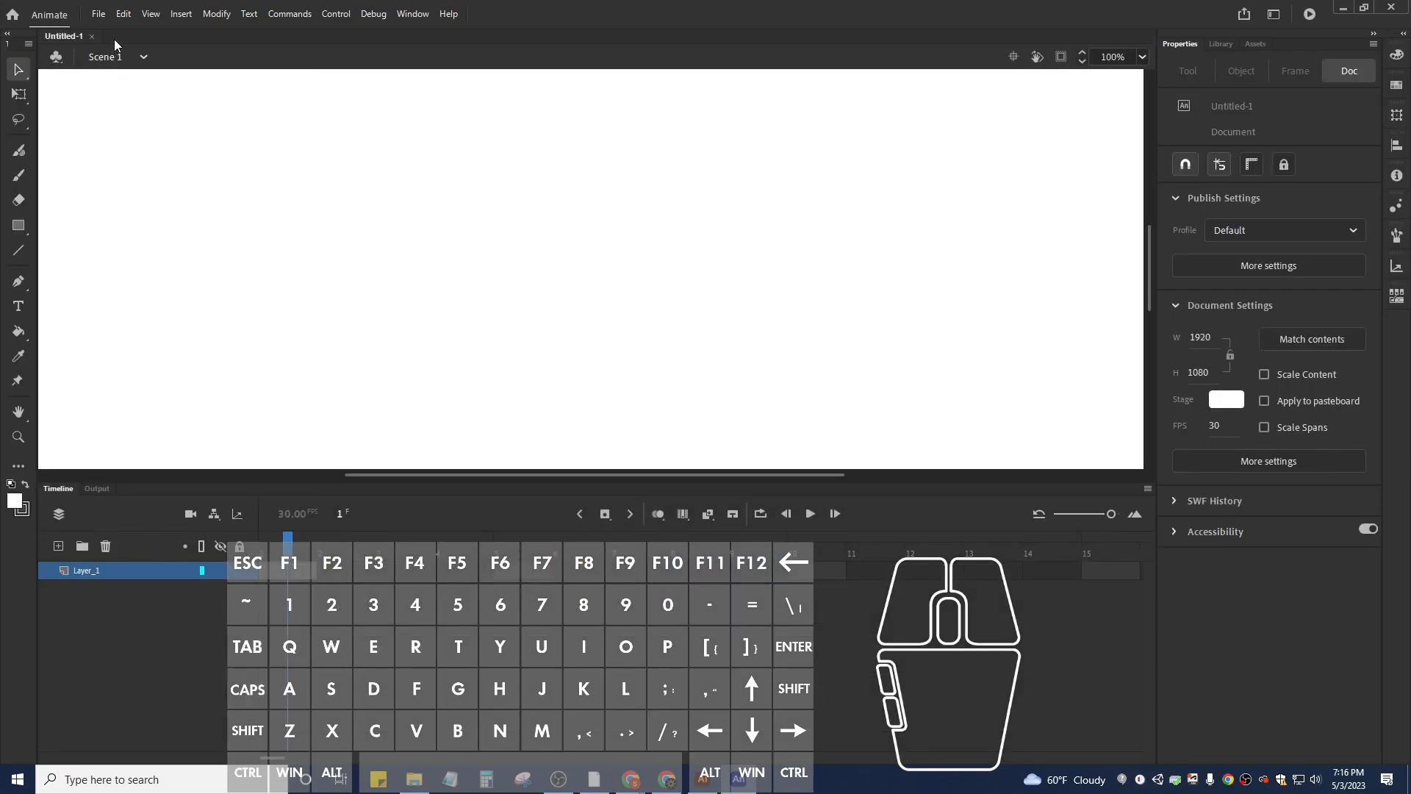
Save the document in Documents as Facial Expression Bitmoji For Youtube.fla, replacing the existing file.
click(98, 14)
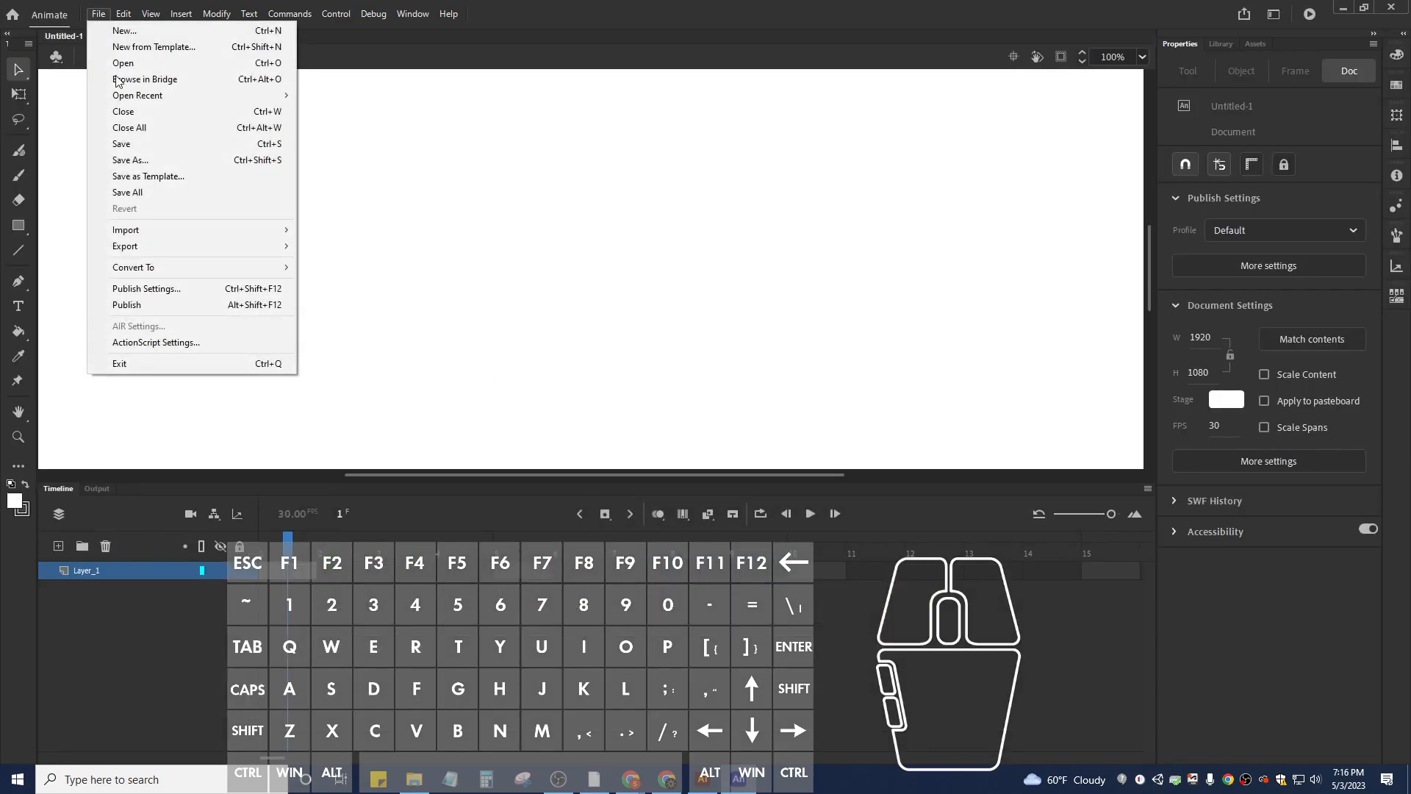
click(135, 161)
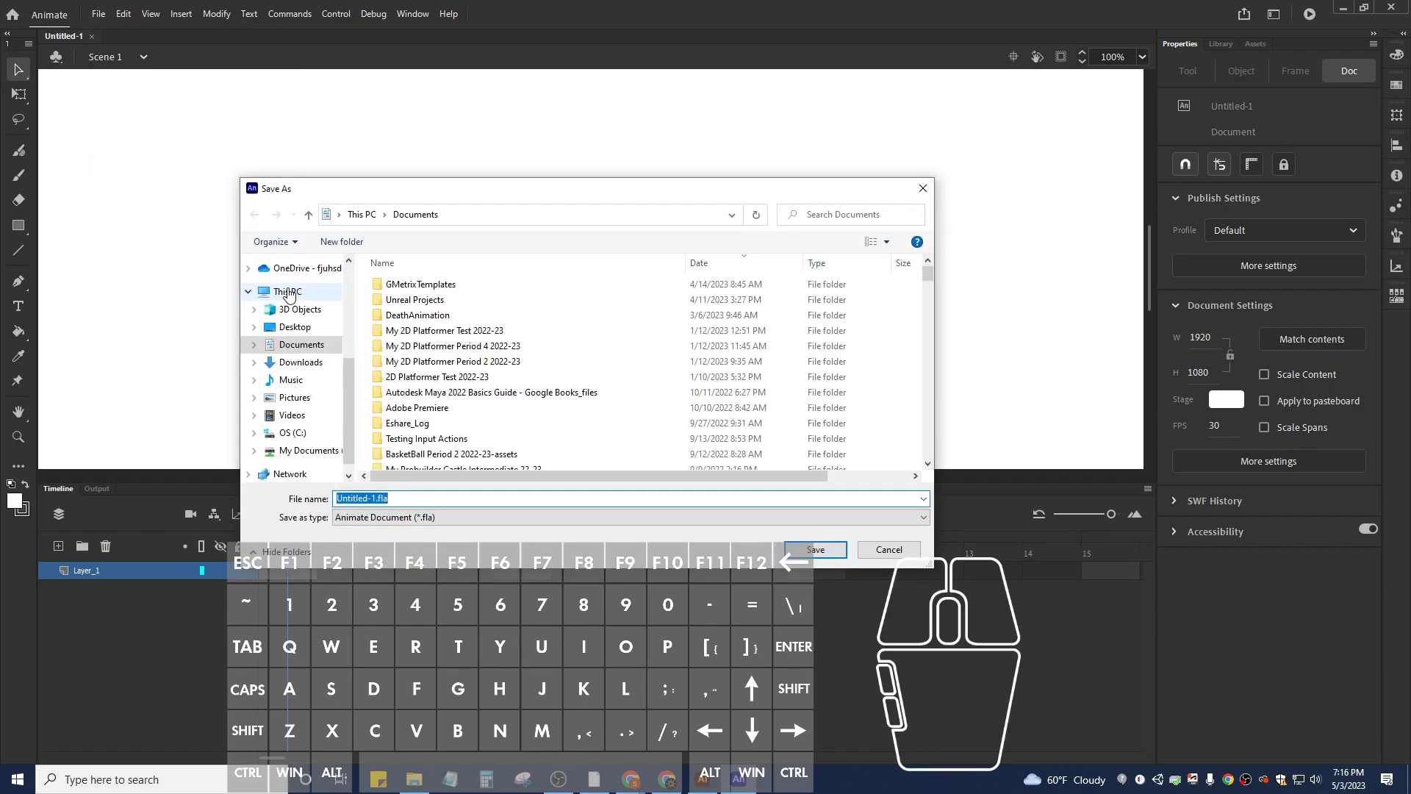
text(Facial Express)
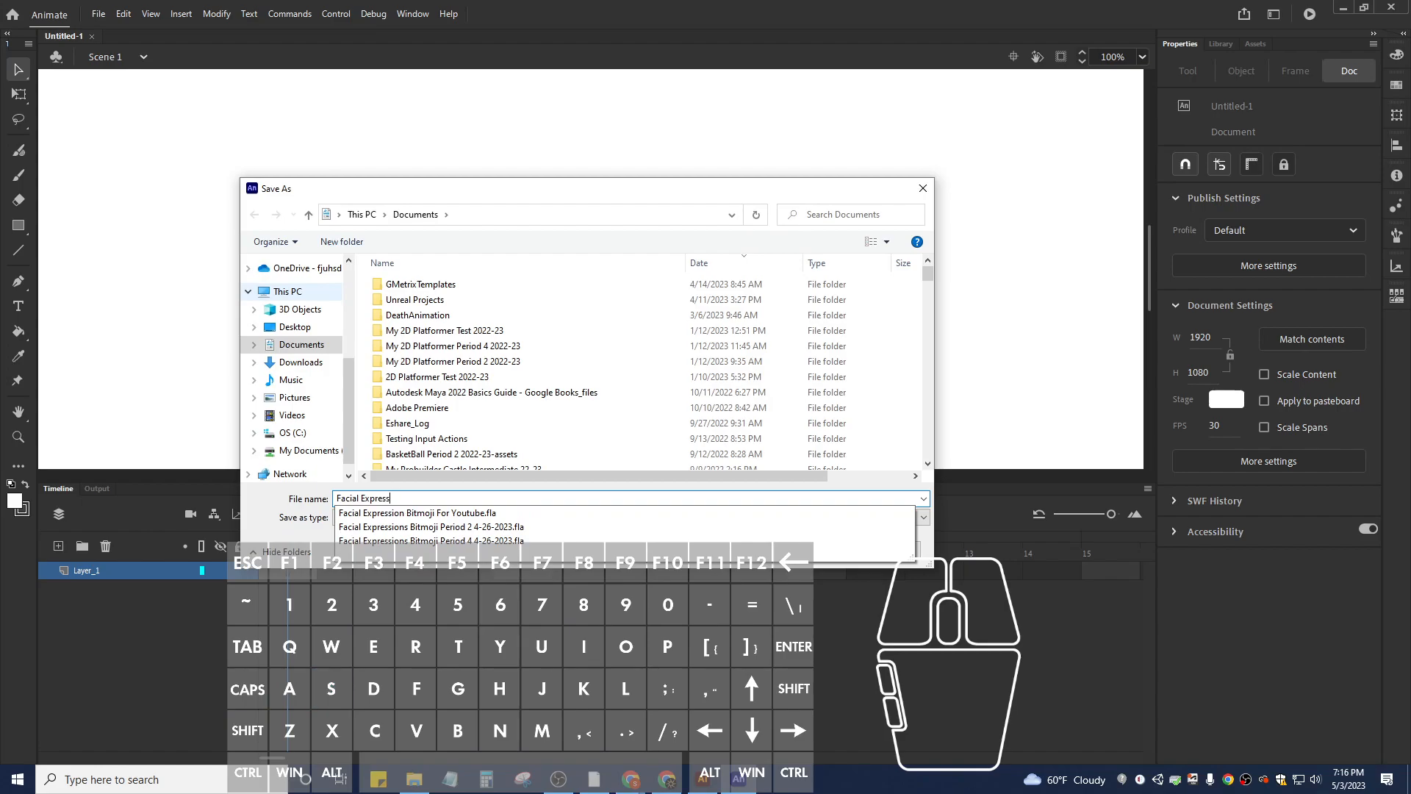
text(ion Bitmoji For Youtube)
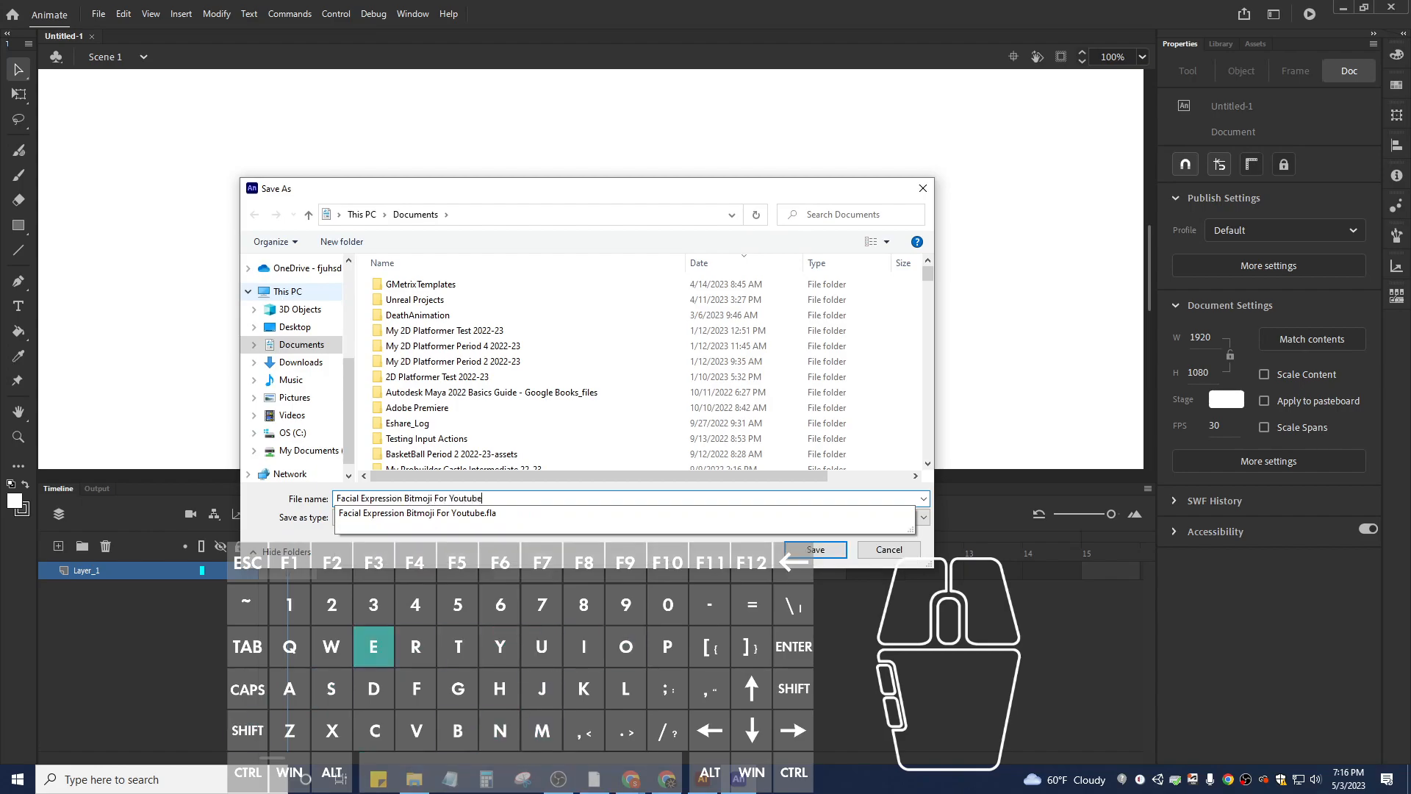
click(461, 513)
click(806, 551)
click(662, 413)
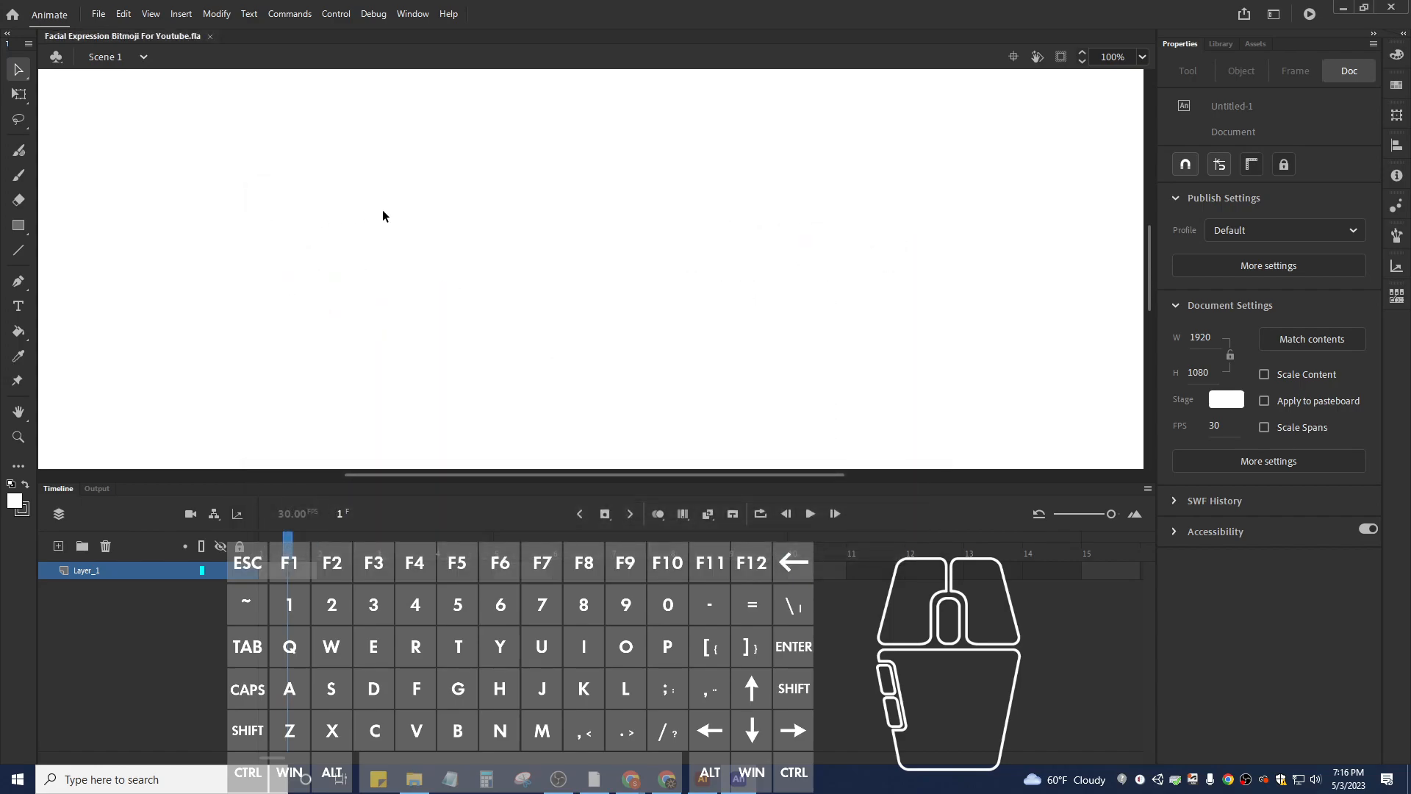
Open Bitmoji Asset Youtube 5-2-2023.ai from Downloads for import to the stage.
click(98, 14)
mouse_move(165, 232)
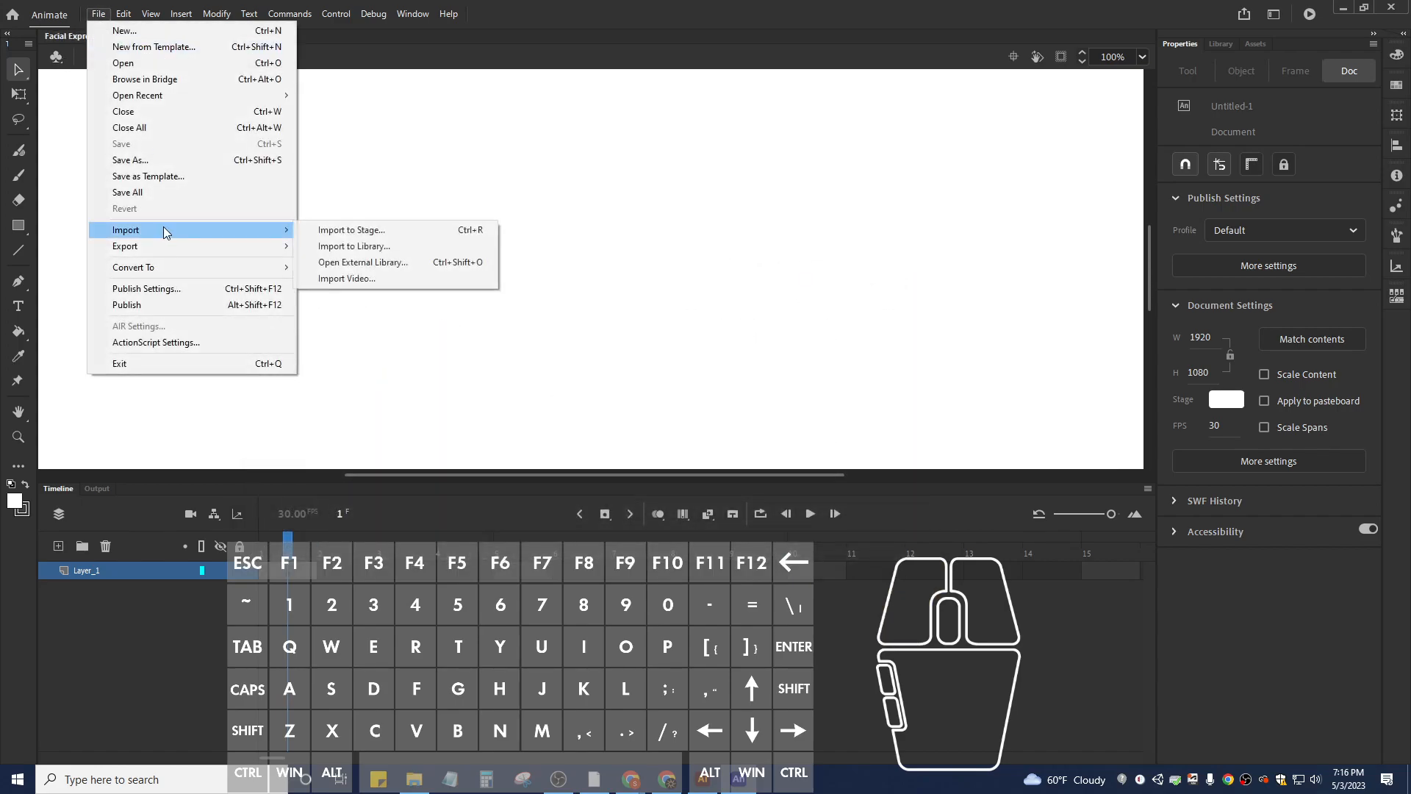
click(402, 231)
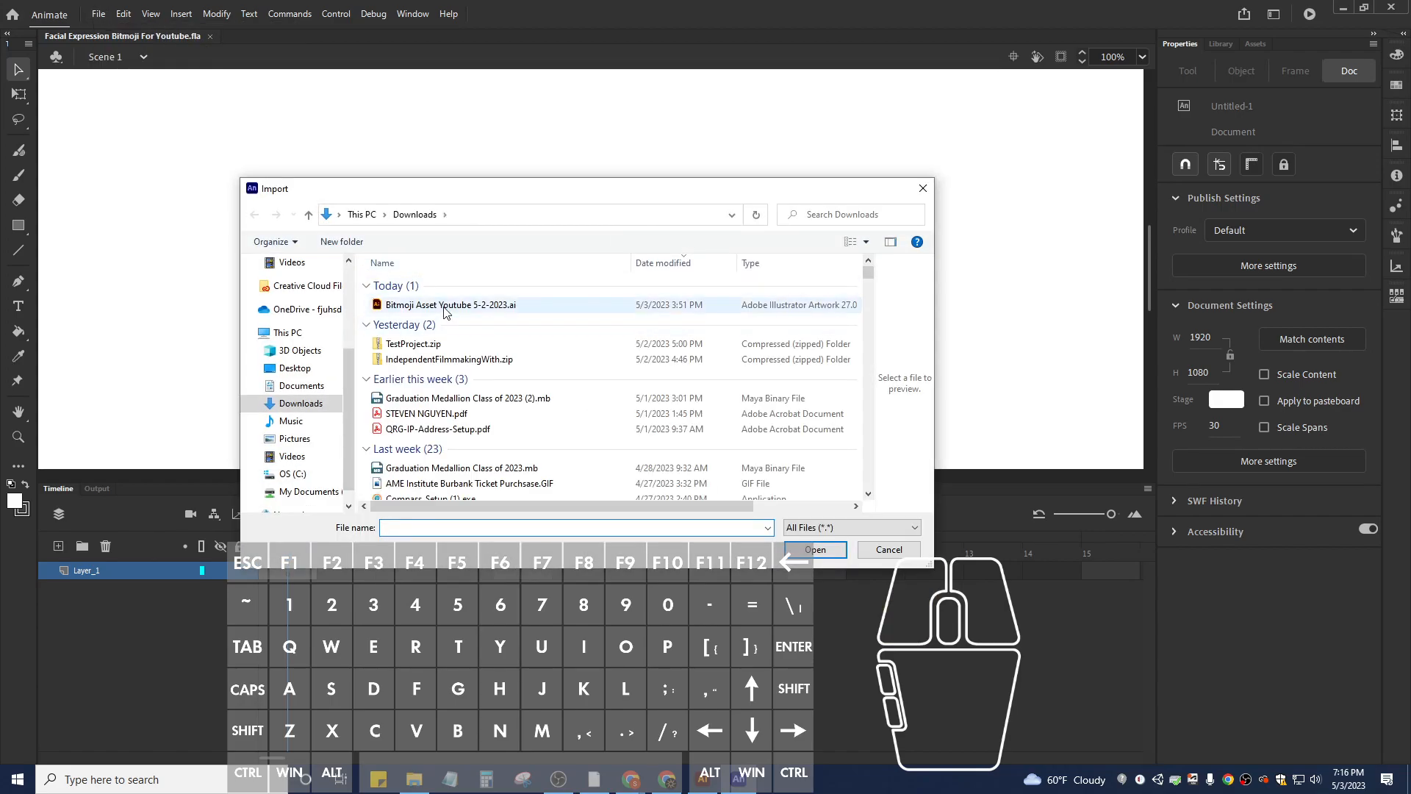
click(482, 309)
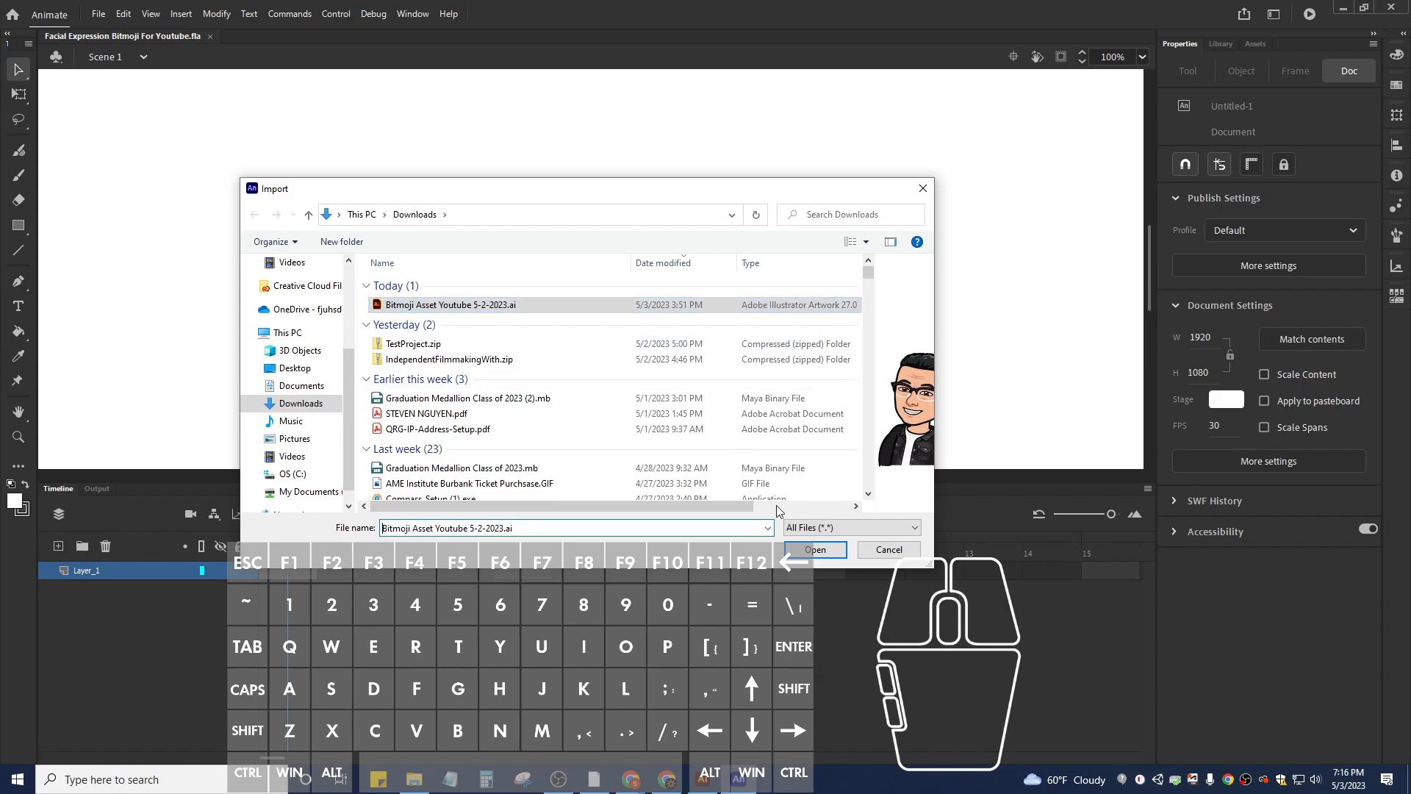
click(810, 554)
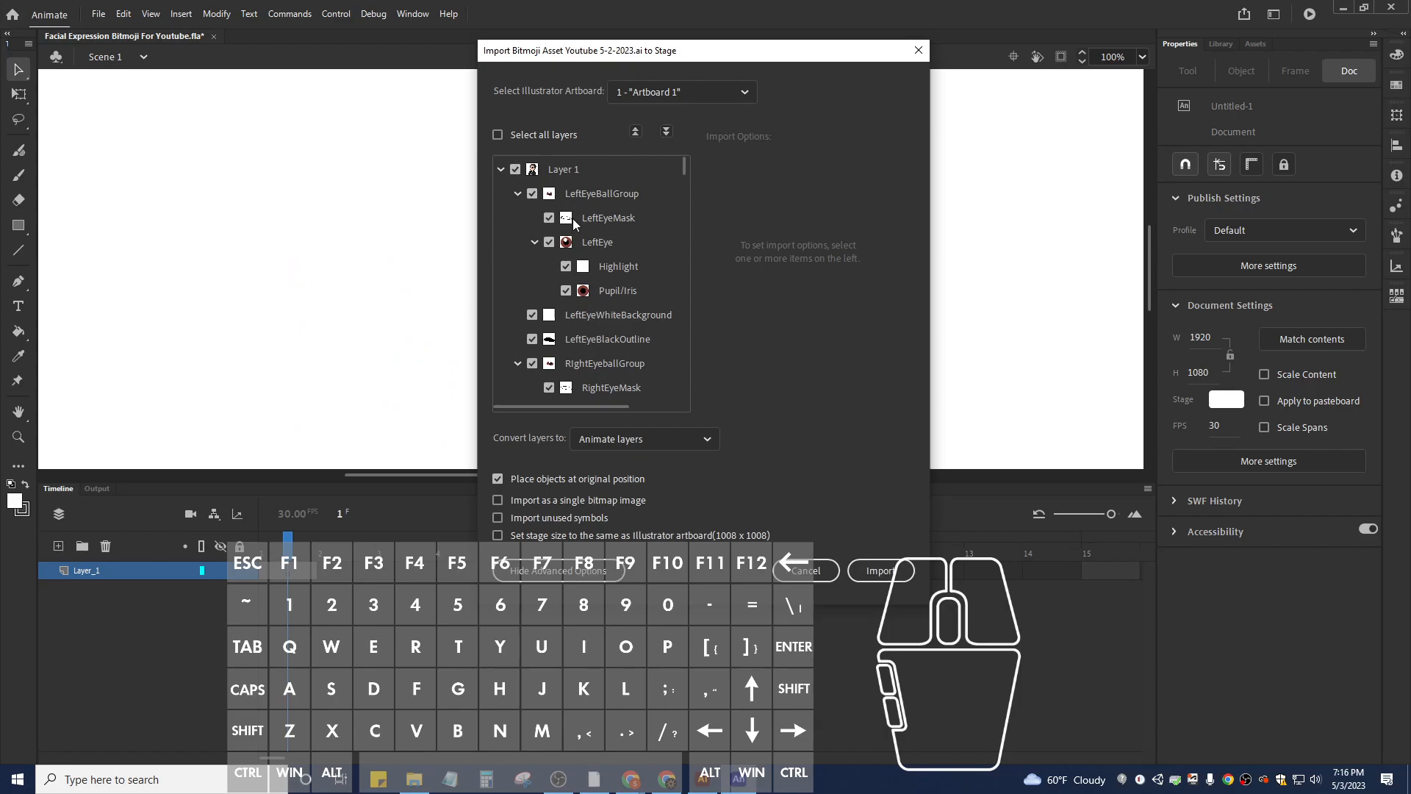
Exclude LeftEyeMask, LeftEyeBlackOutline, RightEyeMask and RightEyeBlackOutline from the layers to import.
click(550, 218)
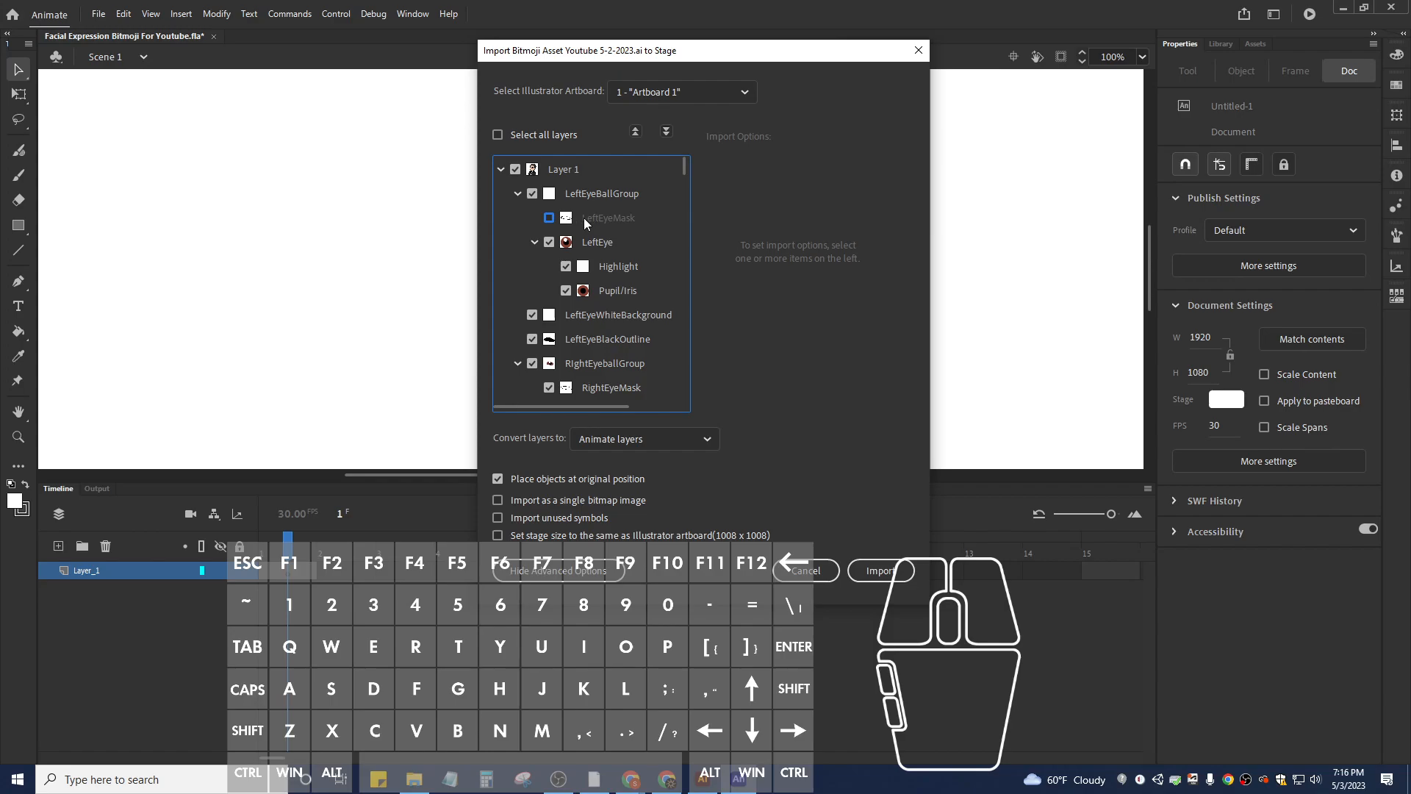
click(535, 242)
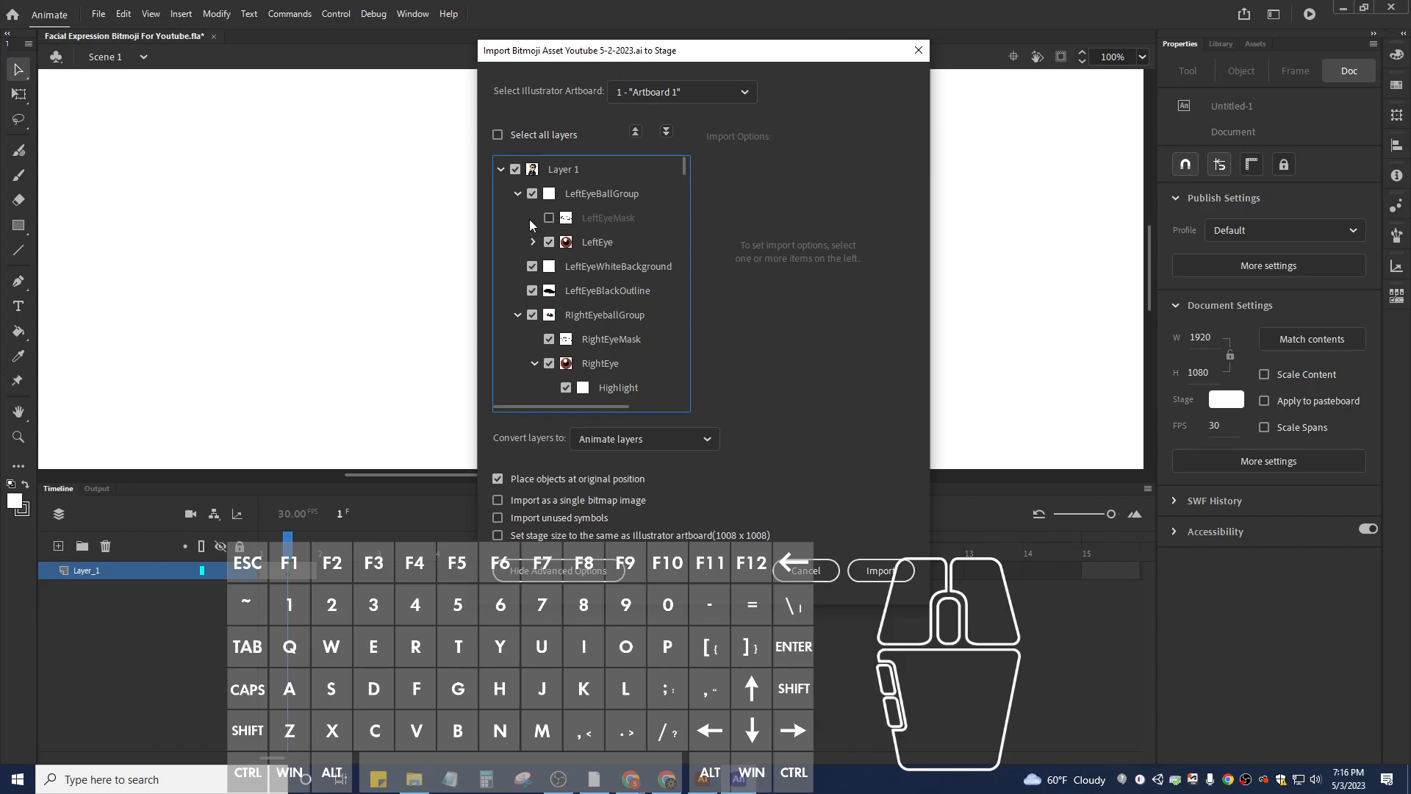
click(535, 289)
scroll(589, 273, down, 1)
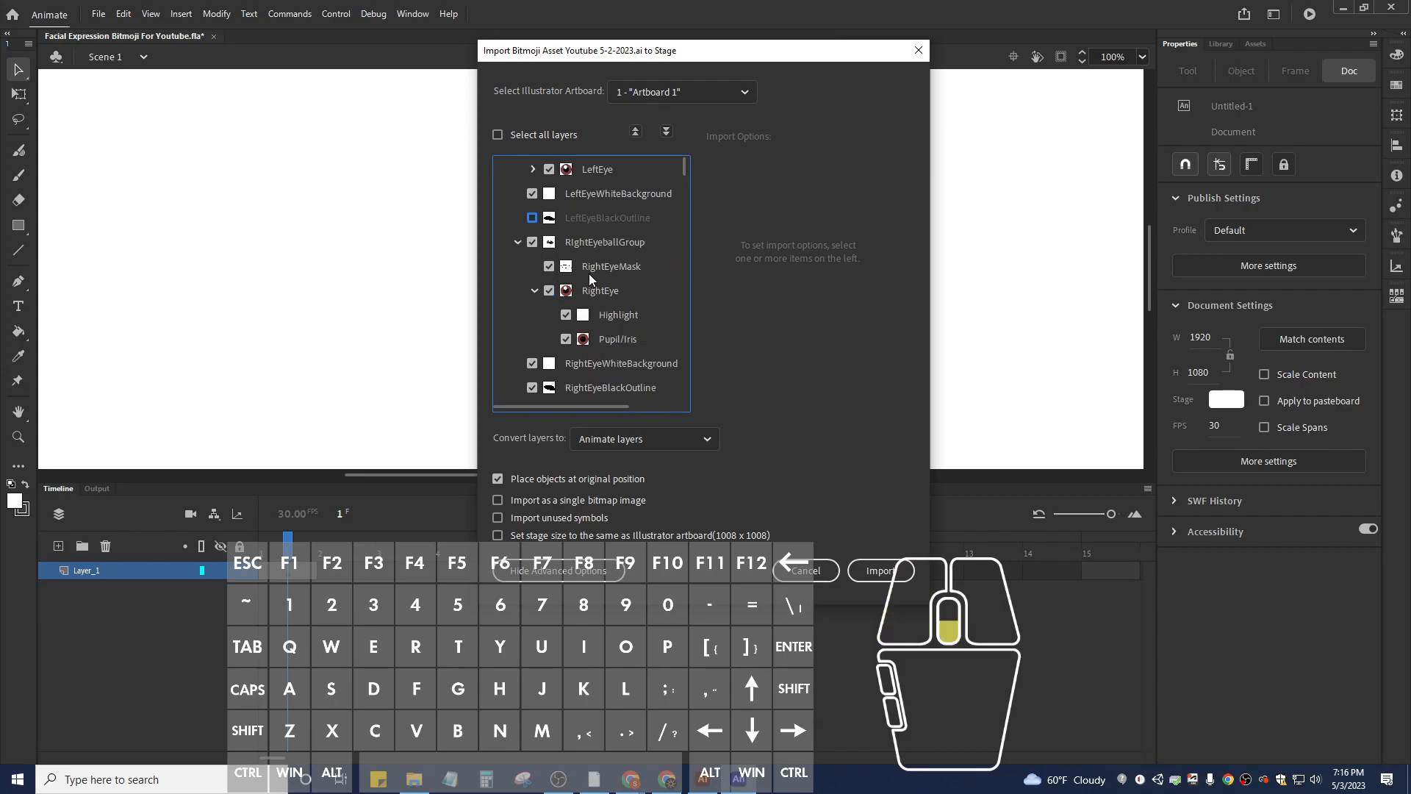
click(550, 267)
click(535, 291)
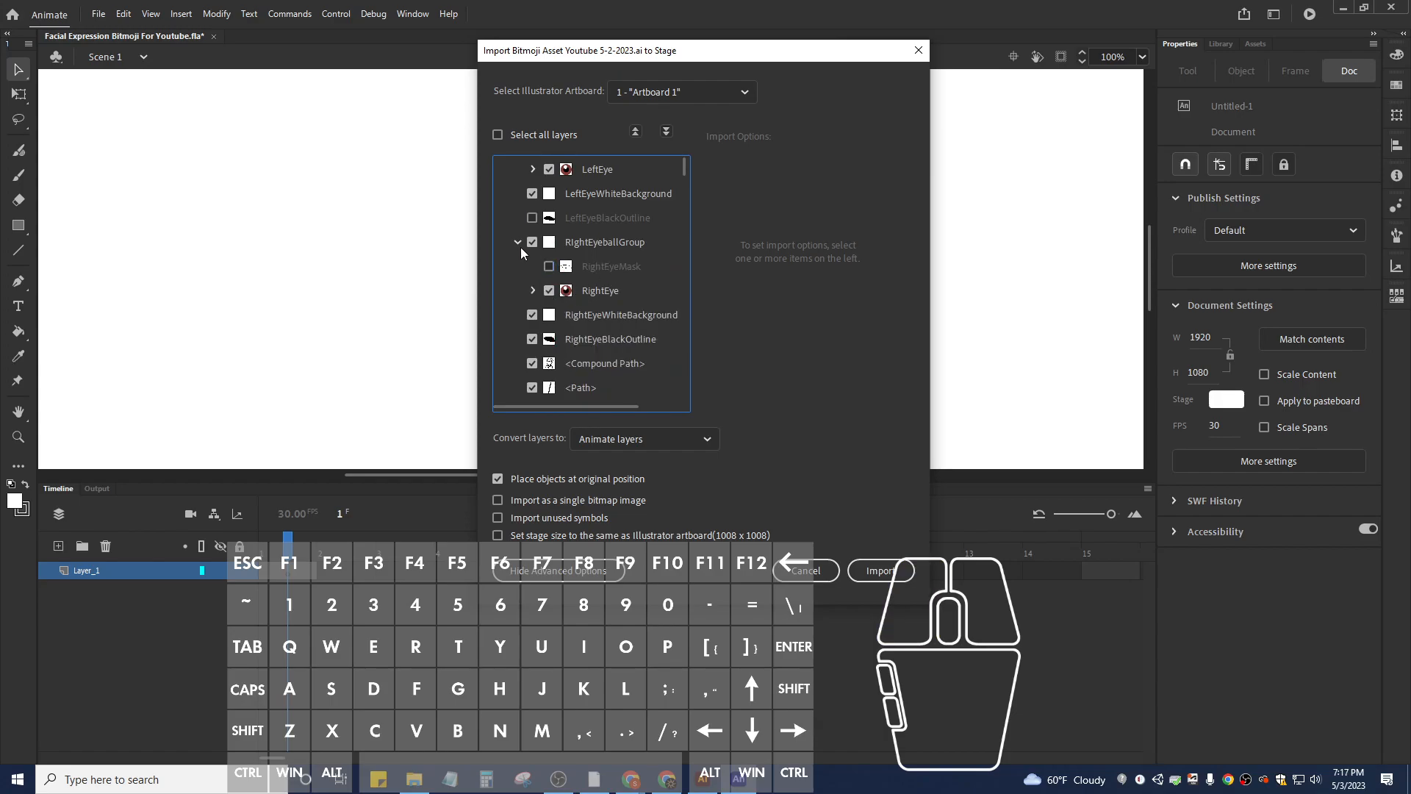
scroll(532, 245, up, 1)
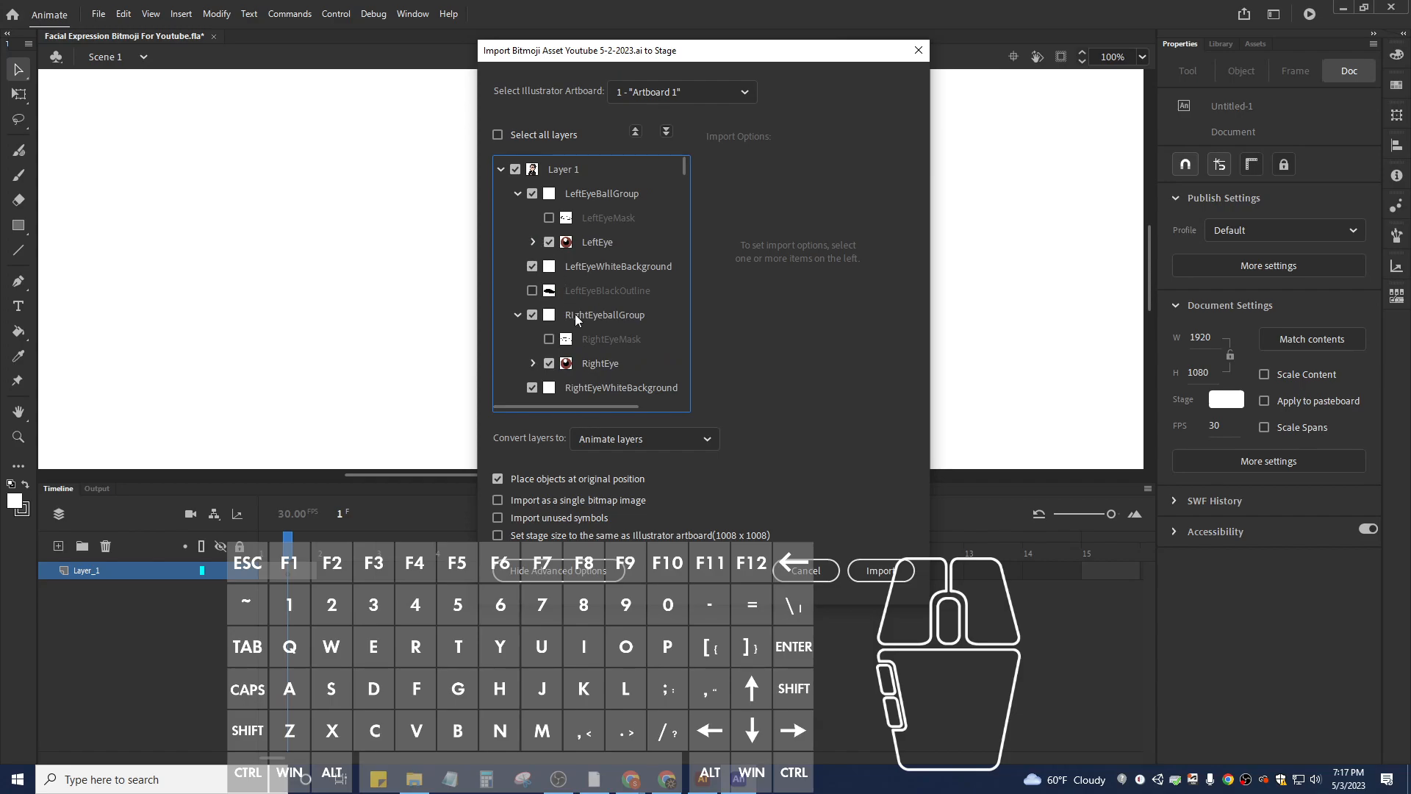
scroll(575, 315, down, 1)
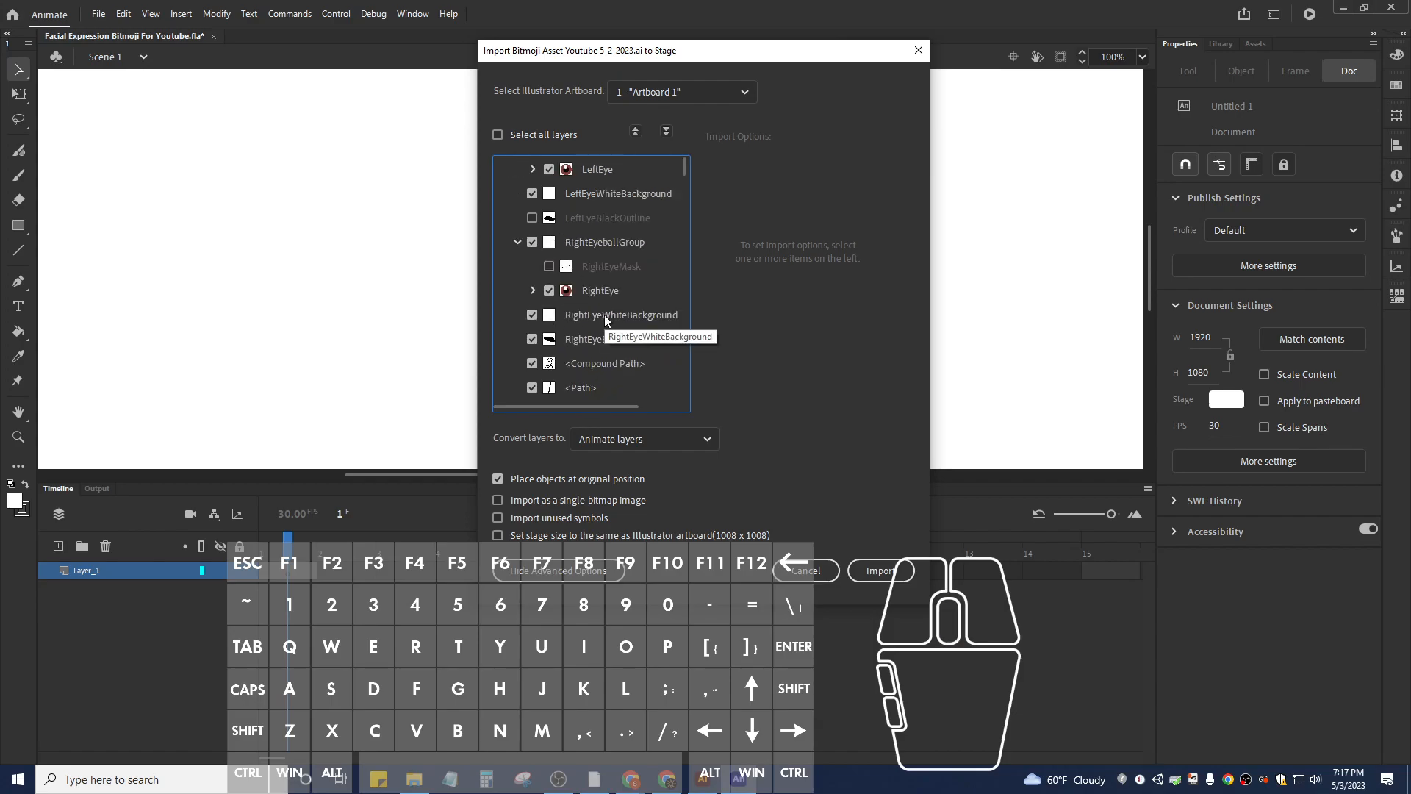
click(533, 339)
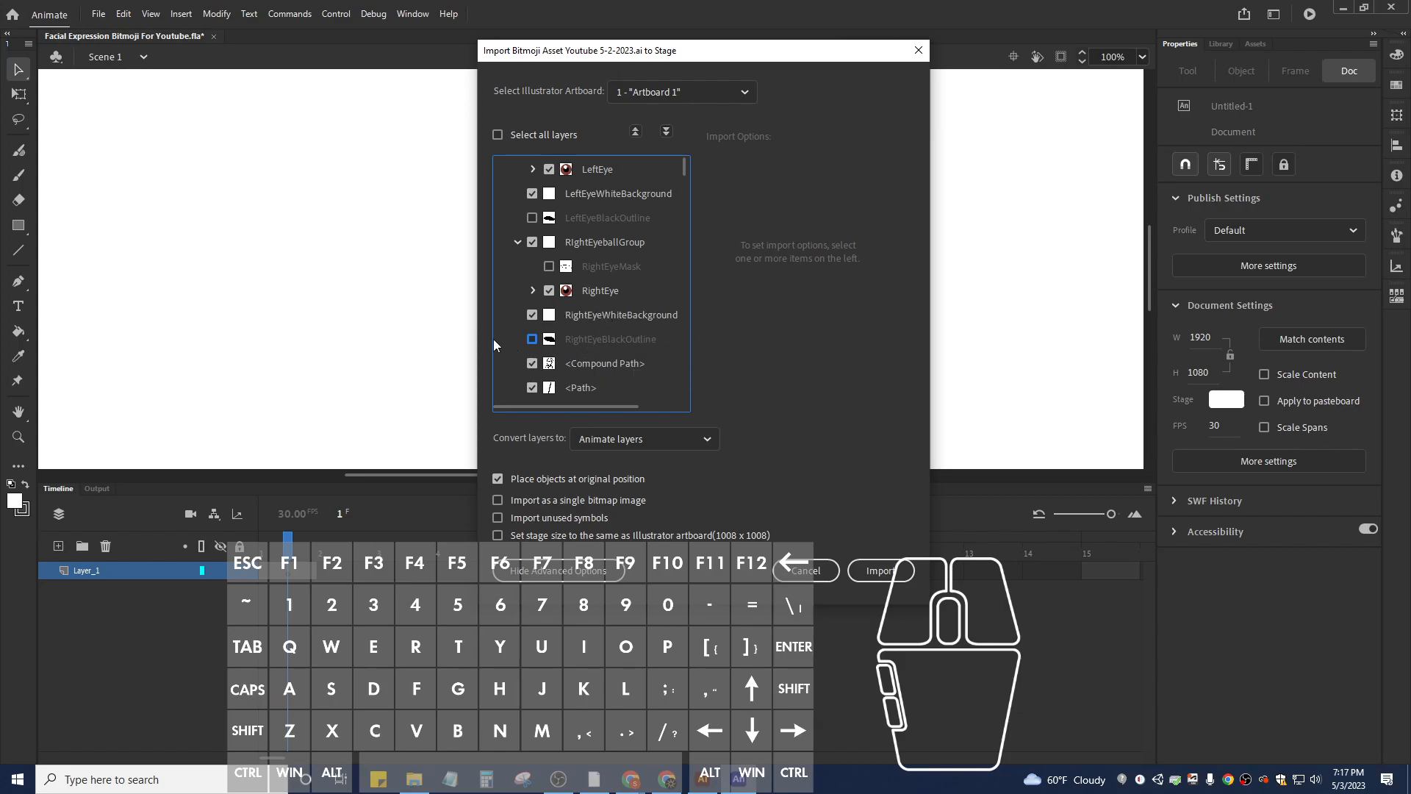
Review the remaining entries in the import's layer list and cancel the import.
scroll(588, 341, down, 2)
scroll(594, 326, up, 2)
scroll(594, 327, up, 2)
scroll(594, 326, down, 2)
click(807, 577)
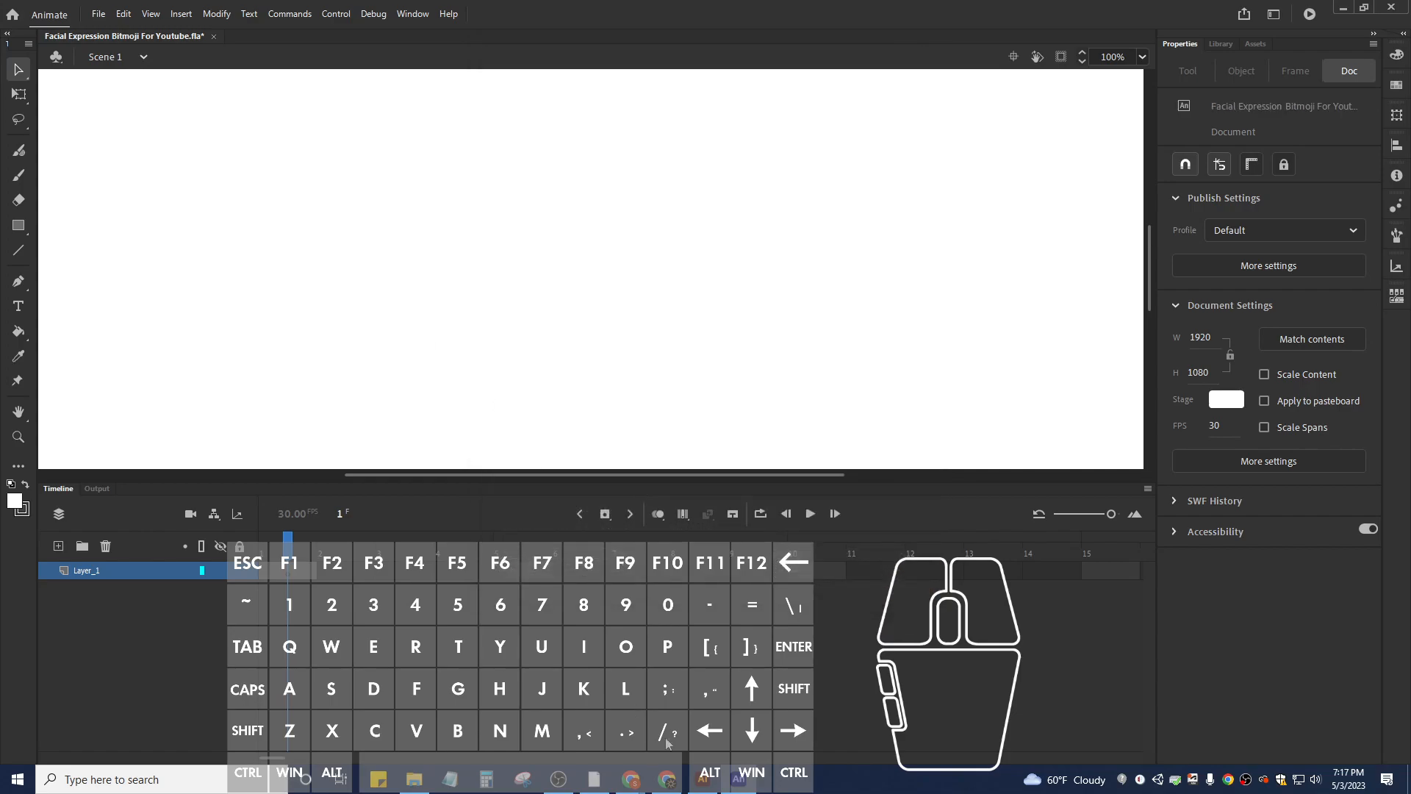
Switch to Illustrator and check the contents of the Everything Else group.
key(alt+Tab)
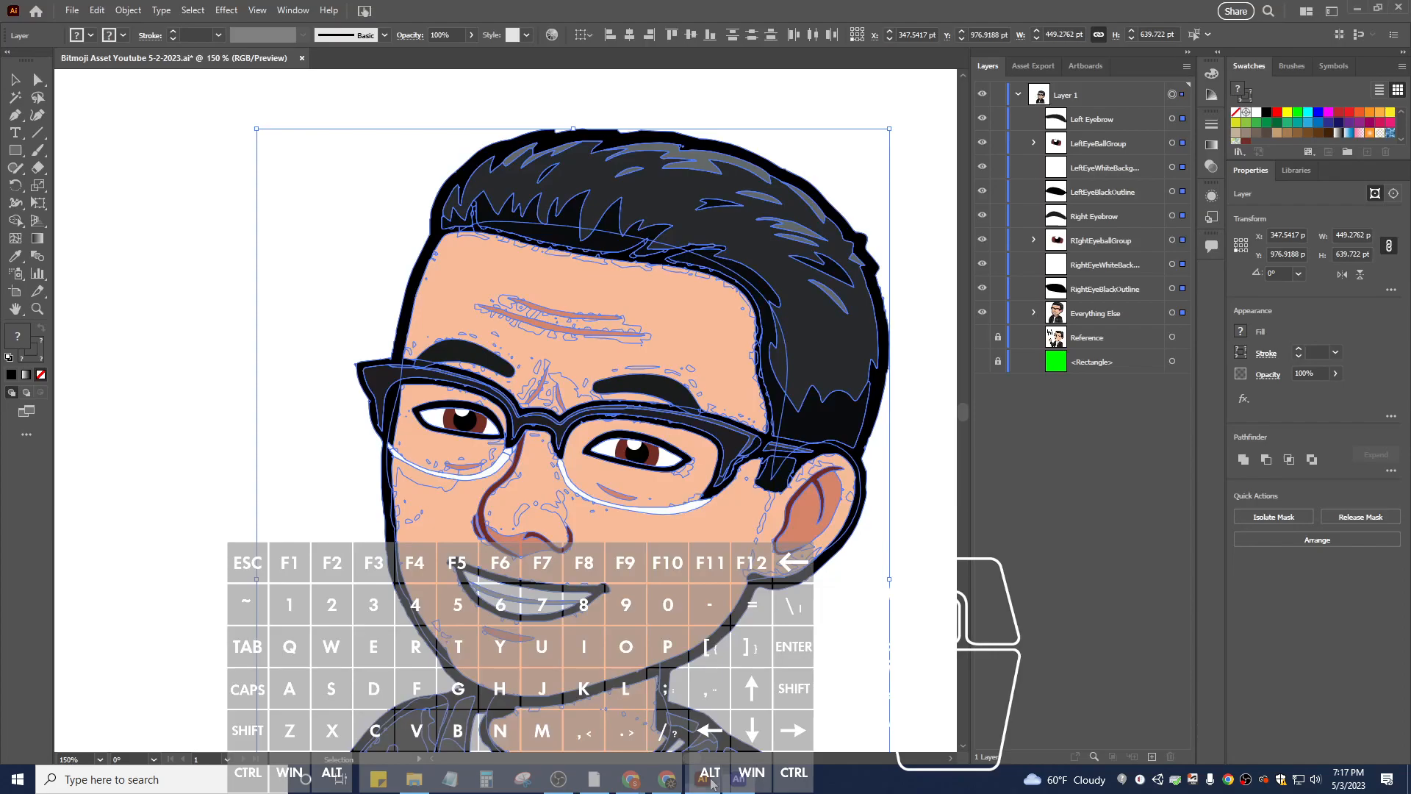
click(1075, 319)
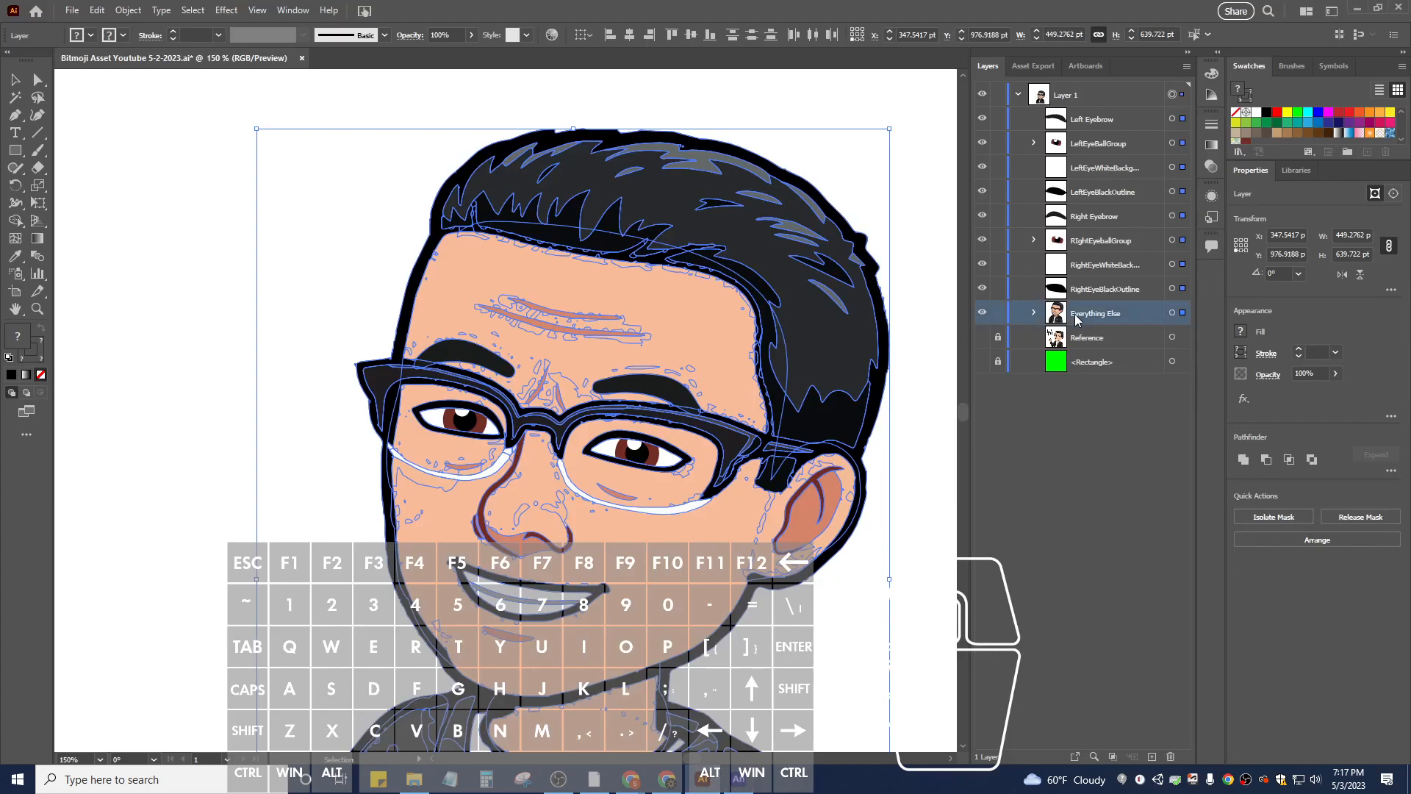
click(1033, 315)
click(1035, 315)
Create a new layer and place the Everything Else group inside it.
click(1152, 757)
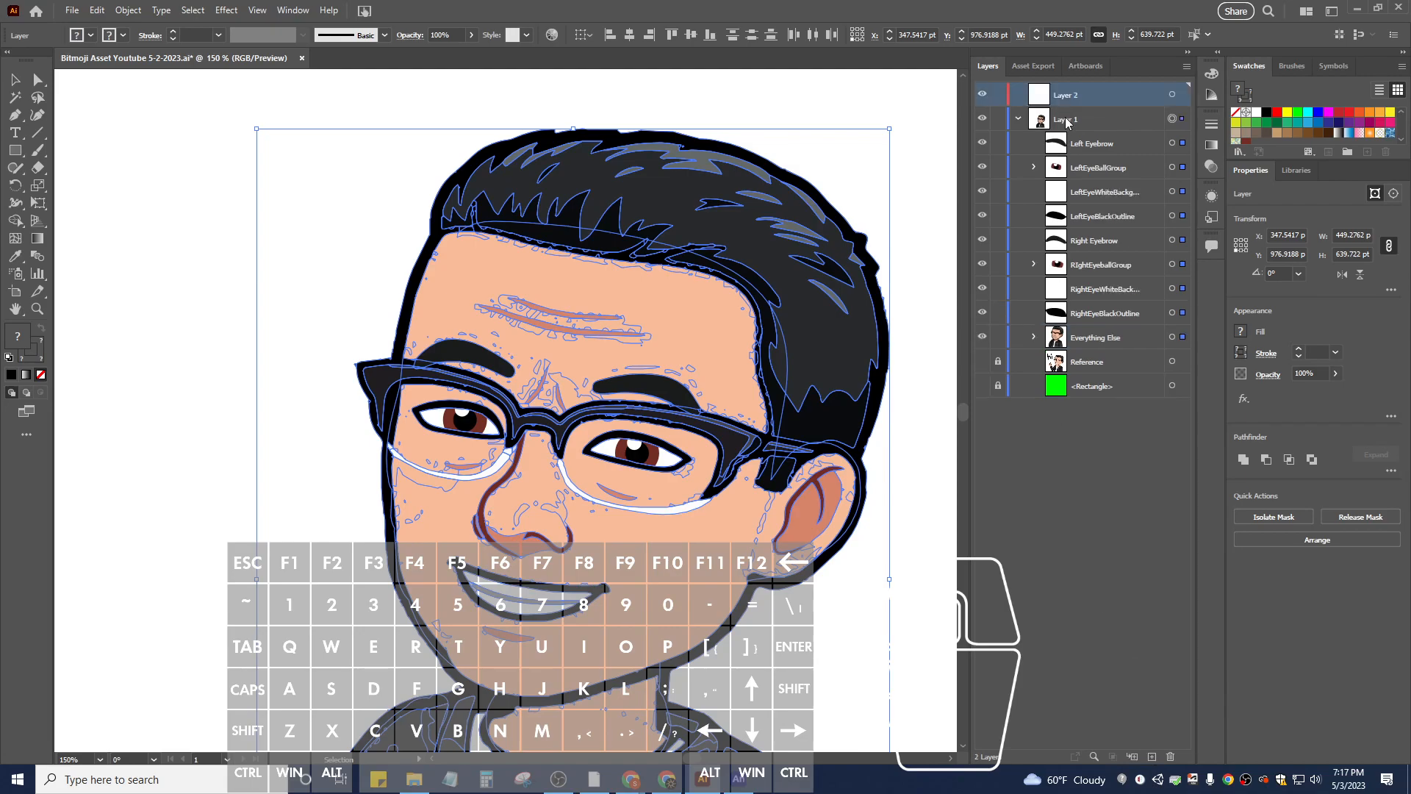
click(1085, 345)
drag(1093, 300, 1070, 325)
click(1018, 95)
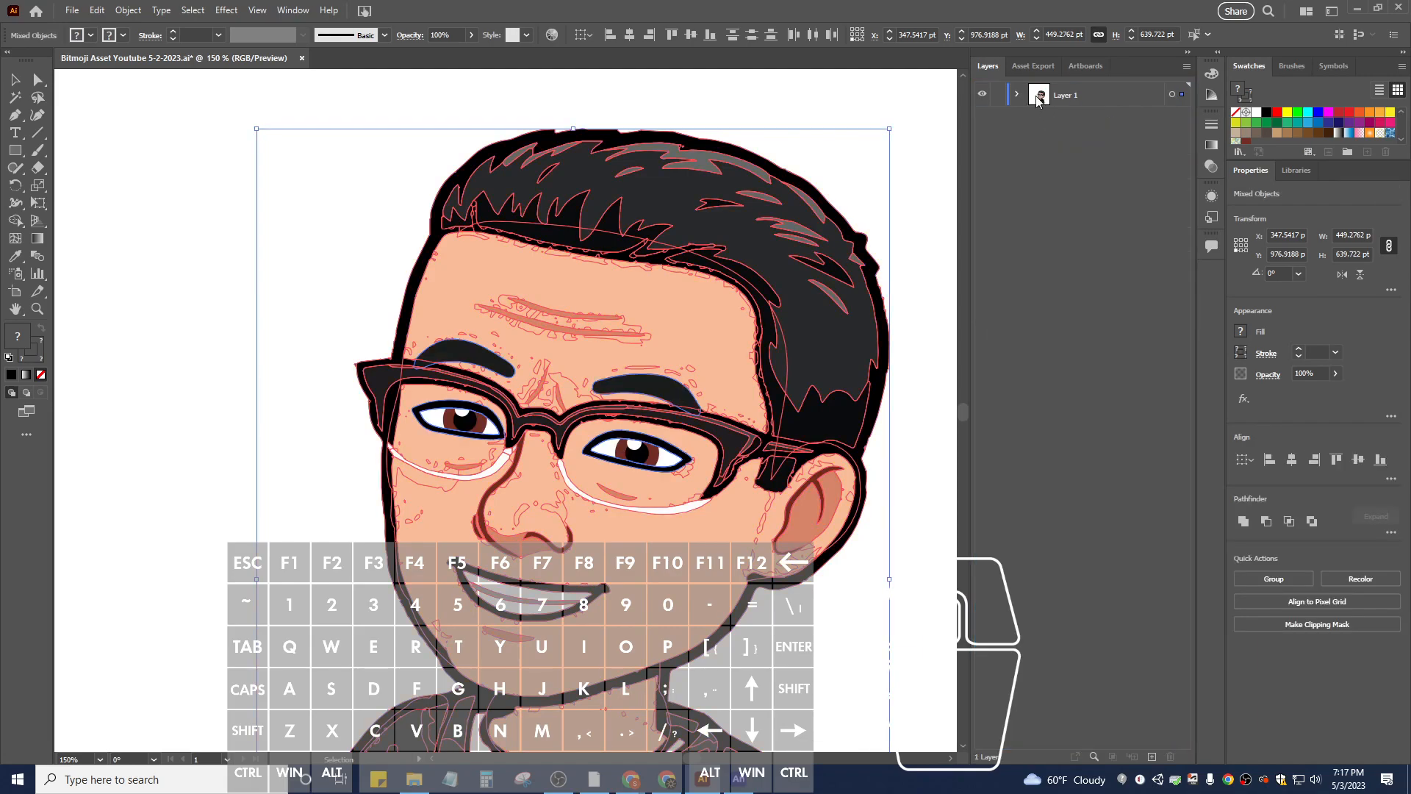
click(1019, 94)
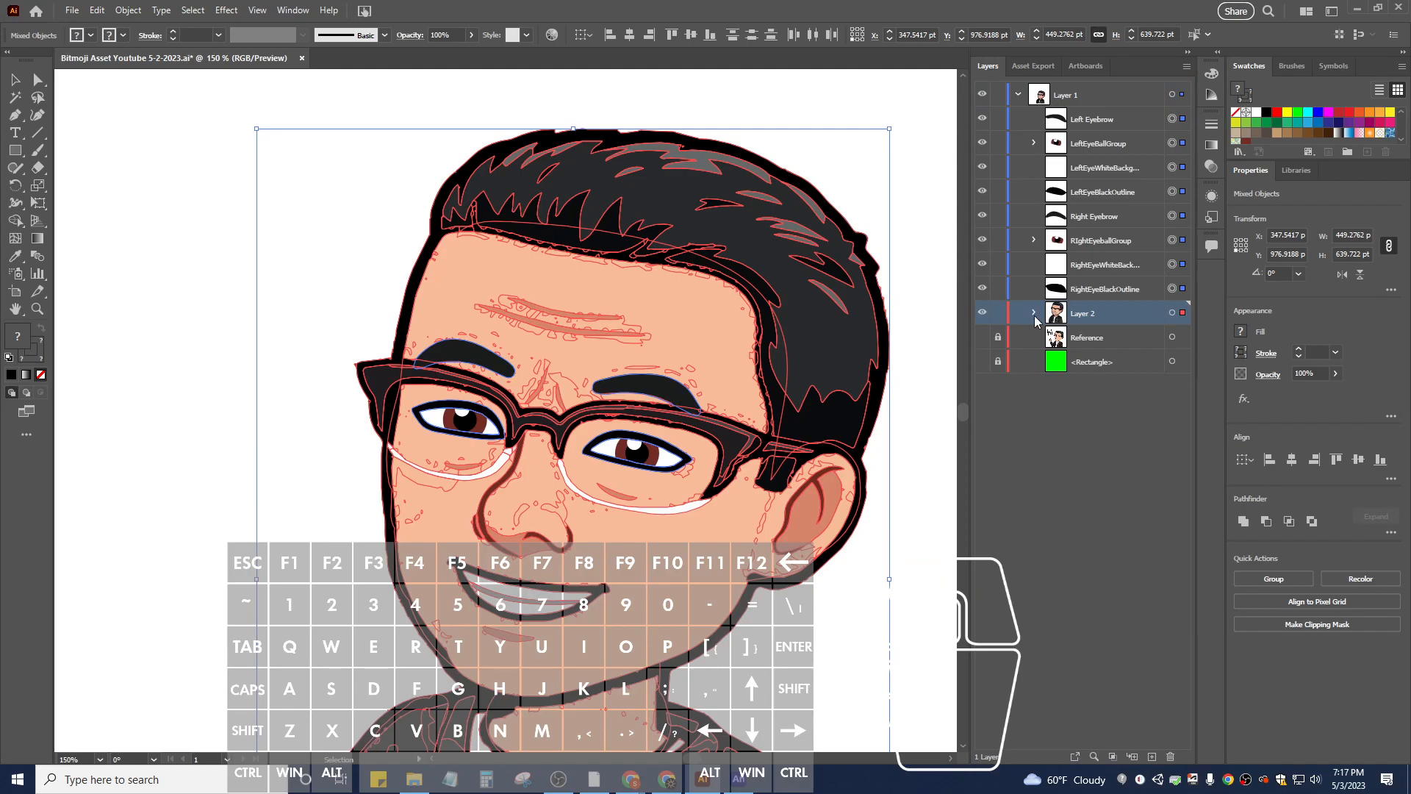
Move Layer 2 out of Layer 1 to sit below it and check the contents of both layers.
drag(1078, 318, 1073, 404)
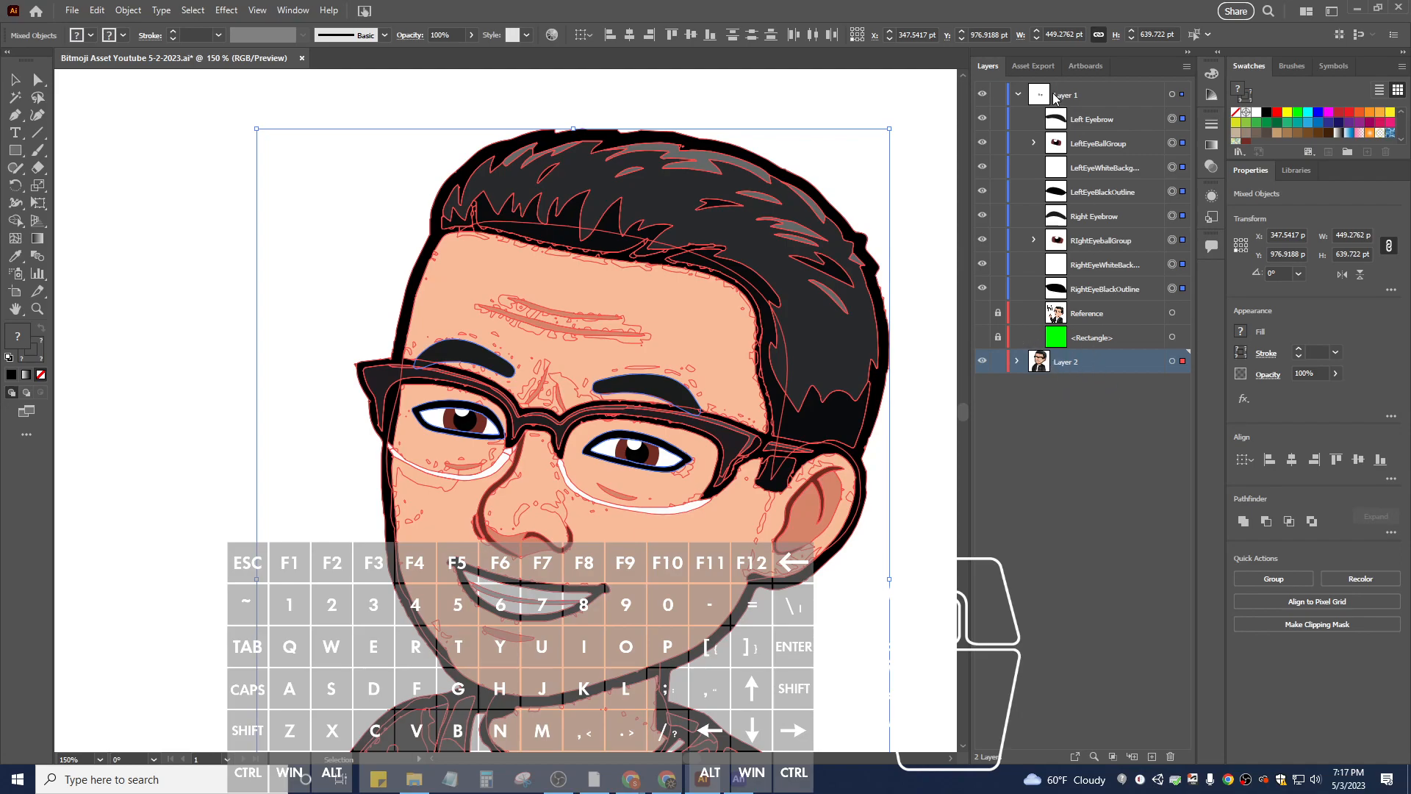
click(1017, 96)
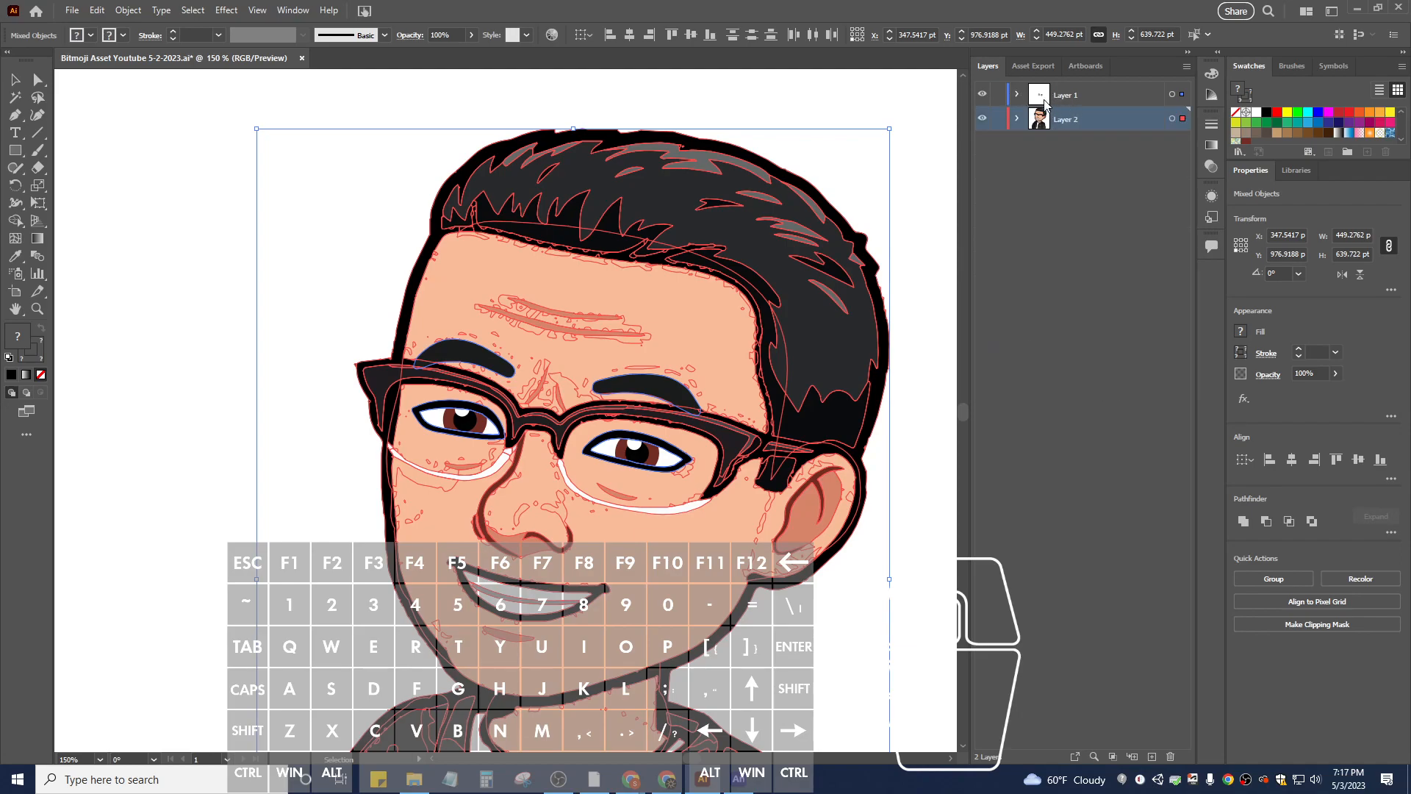
click(1018, 95)
click(1018, 96)
click(1018, 96)
click(1017, 362)
click(1017, 361)
click(1017, 96)
click(1017, 118)
click(1034, 143)
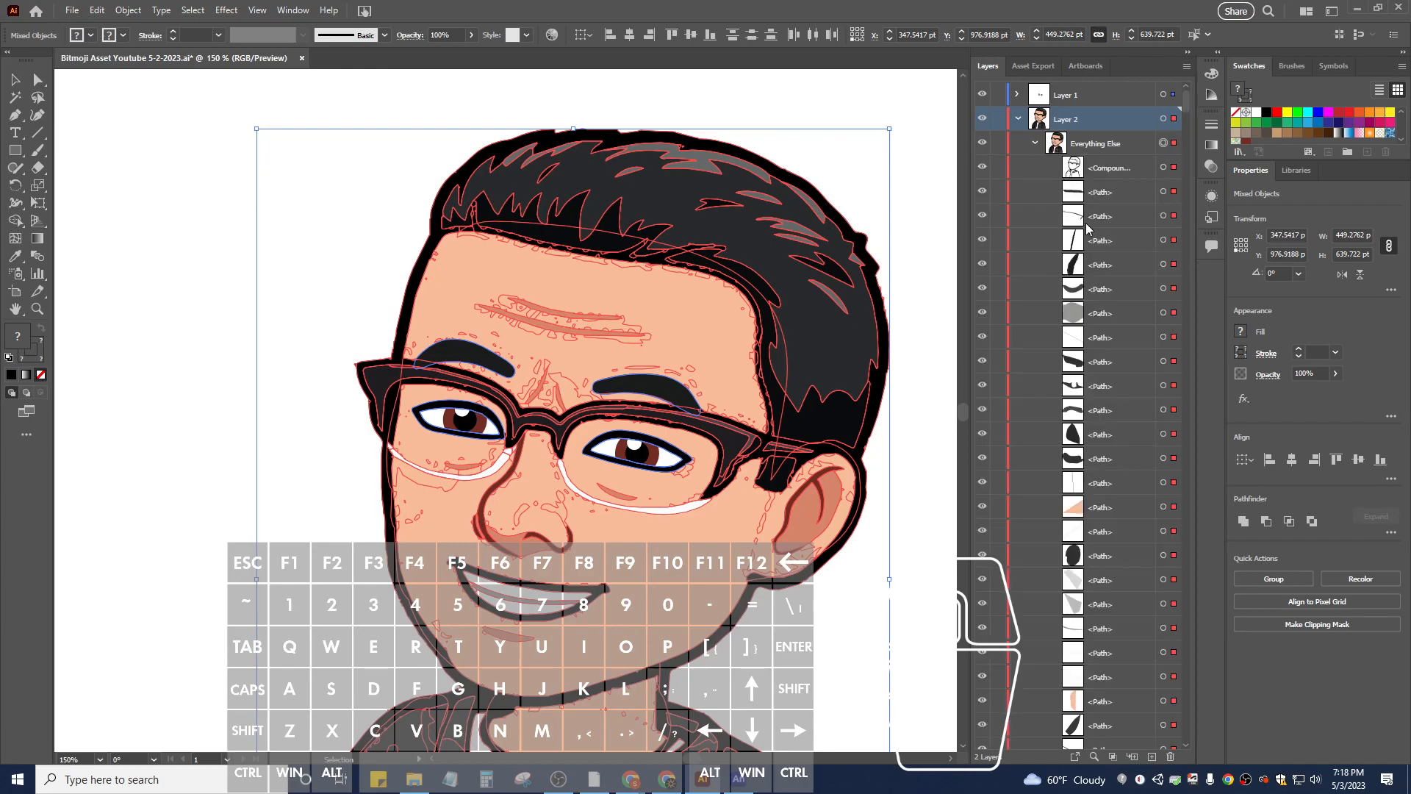
Move the Everything Else group back into Layer 1, directly below RightEyeBlackOutline.
drag(1072, 150, 1058, 114)
click(1078, 123)
click(1171, 119)
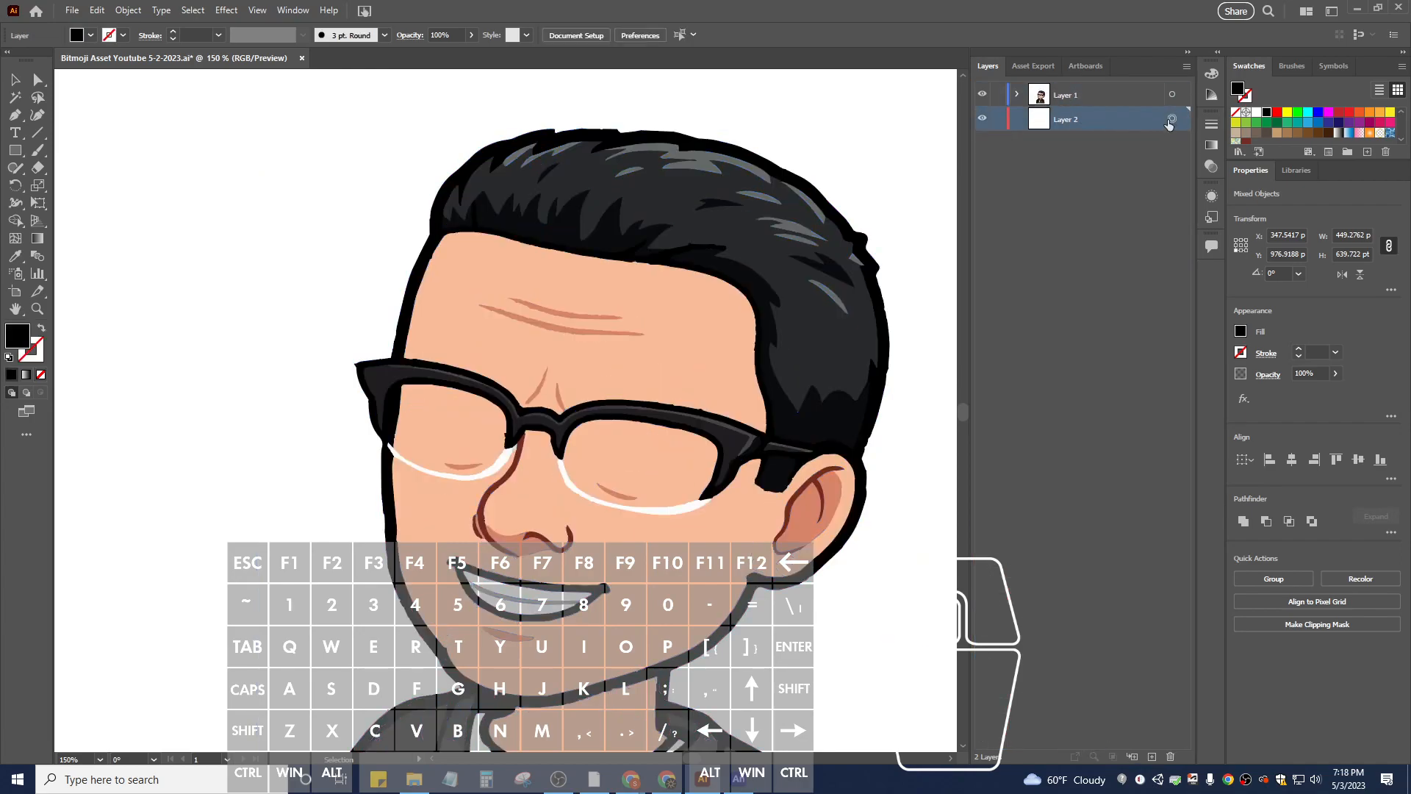
click(1018, 95)
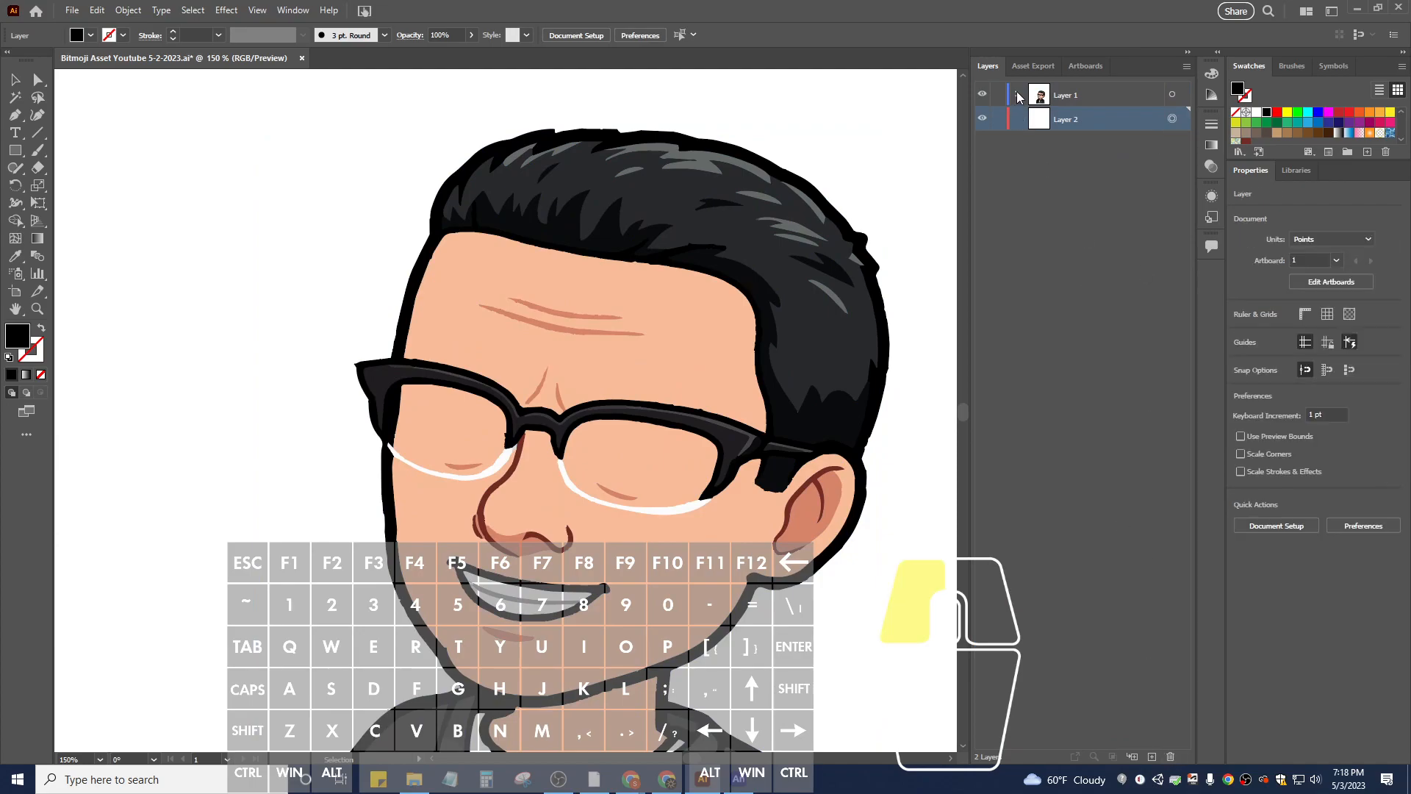
click(1018, 95)
click(1018, 95)
click(1034, 119)
drag(1094, 122, 1090, 324)
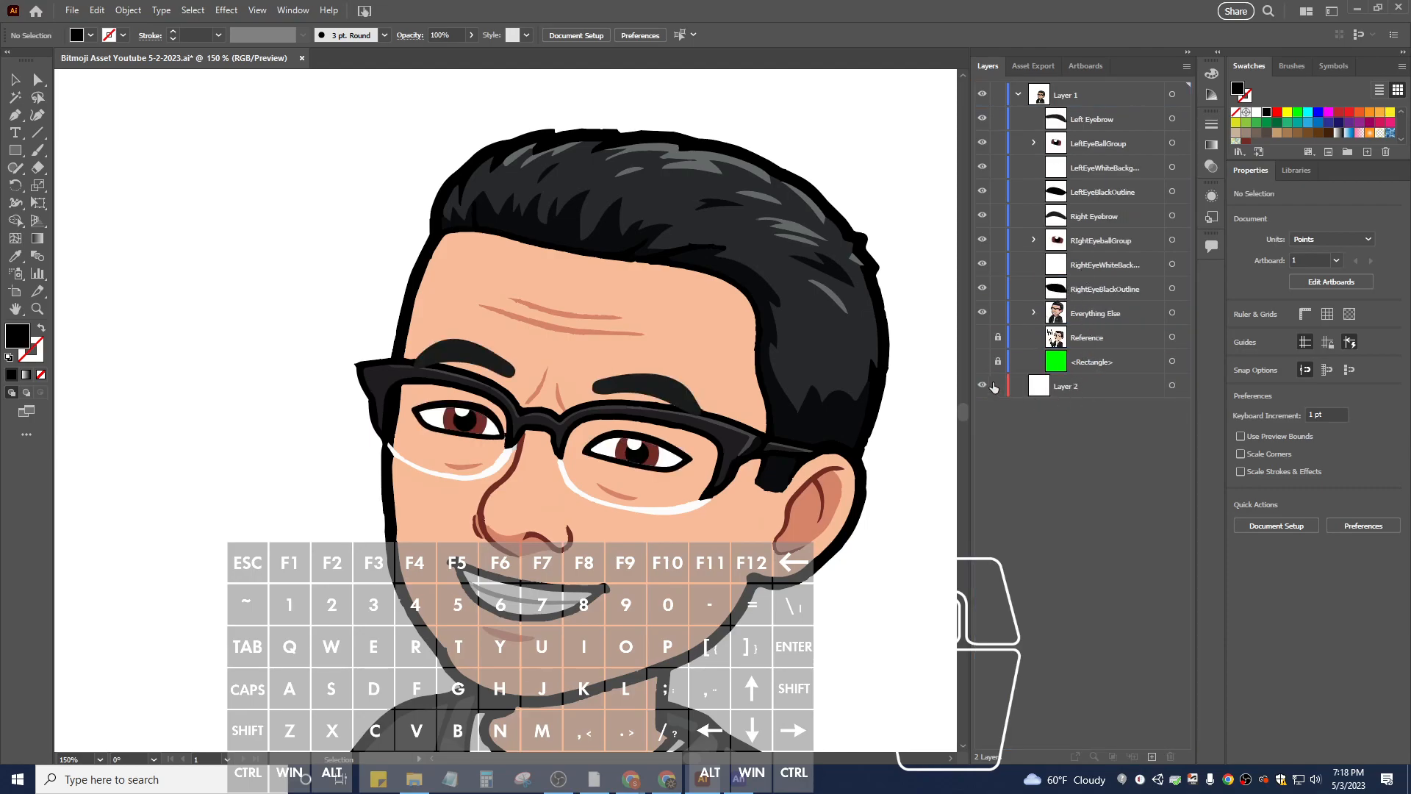
Delete the empty Layer 2.
click(1173, 385)
click(1095, 386)
click(1170, 756)
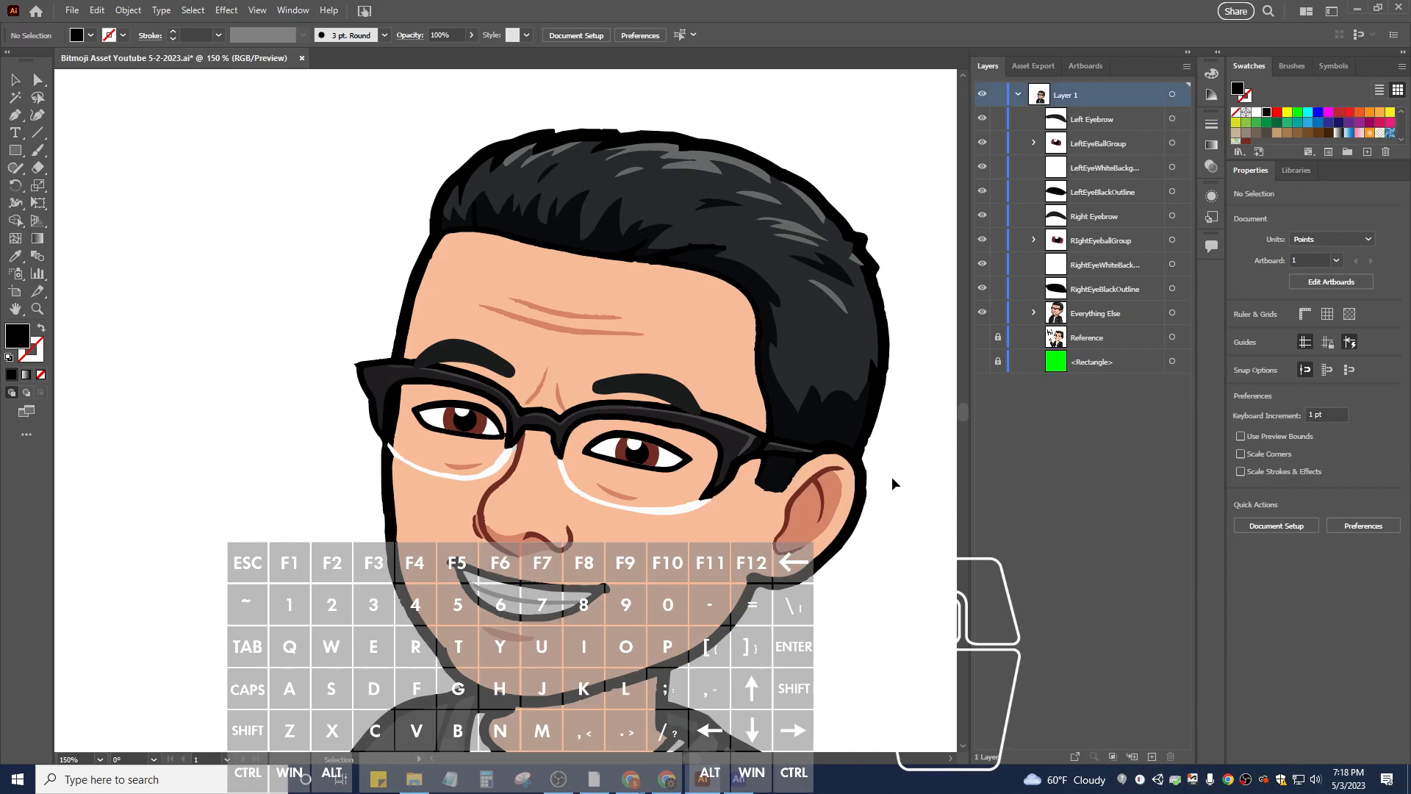
Save the Illustrator artwork and switch back to Adobe Animate.
click(72, 11)
click(109, 147)
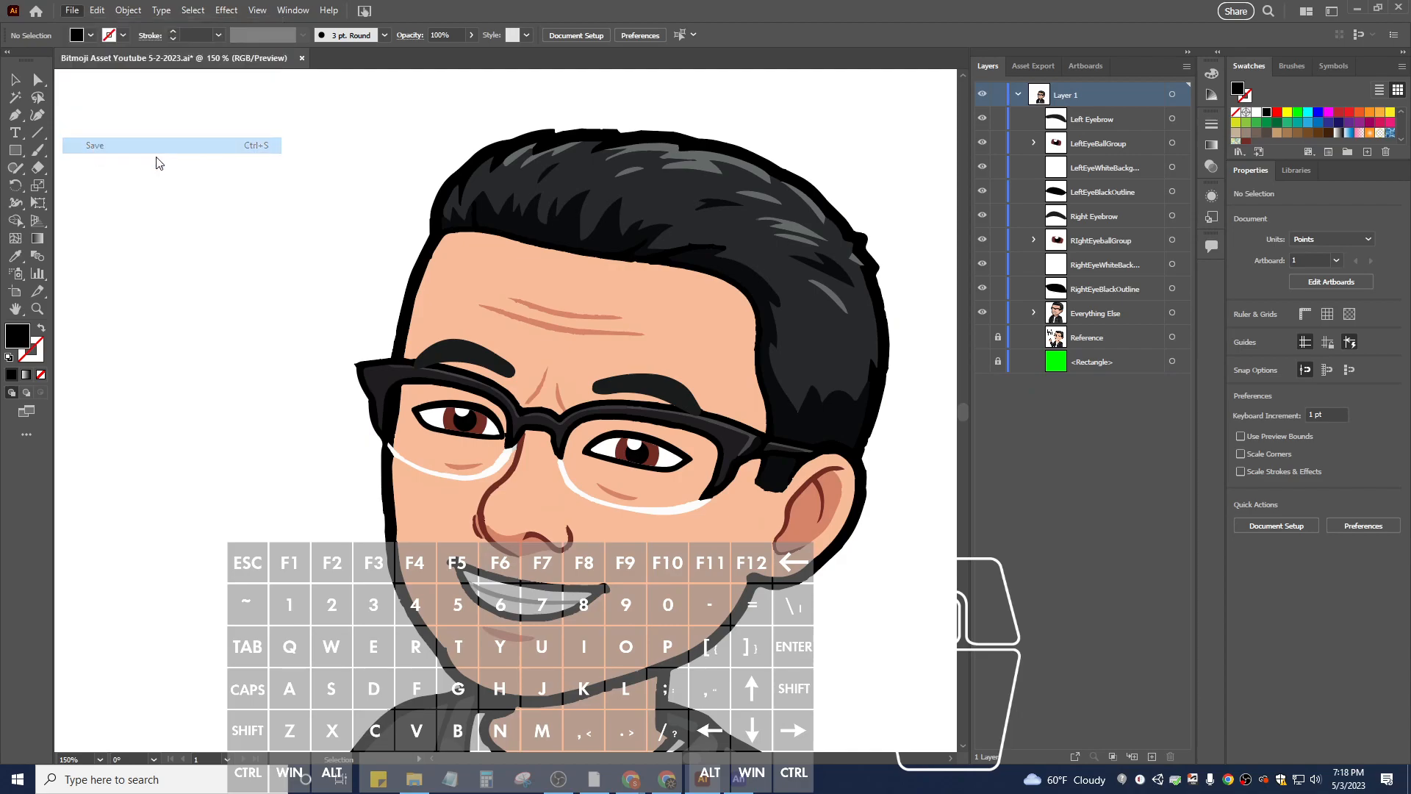
click(738, 779)
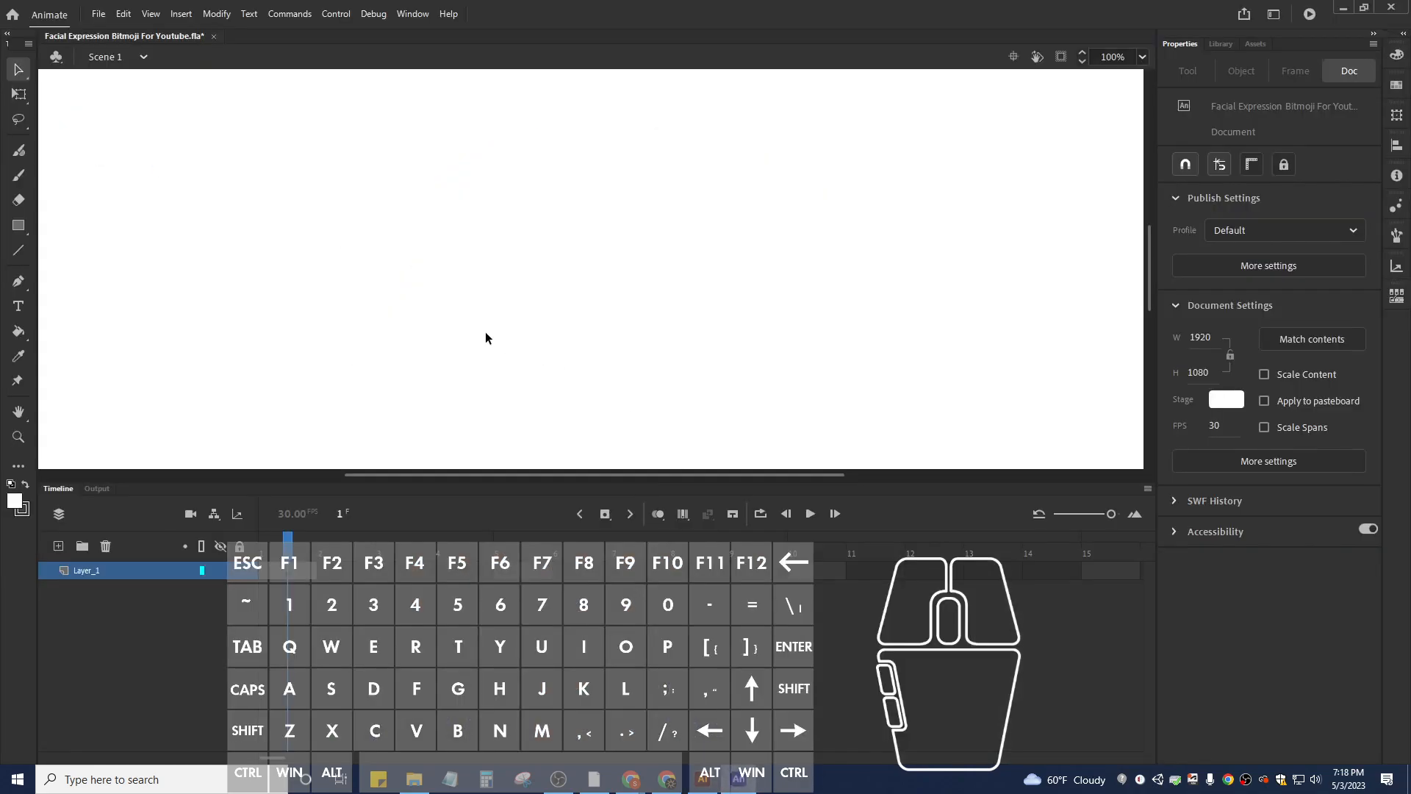
Start importing the saved Bitmoji Asset Youtube 5-2-2023.ai from Downloads to the stage.
click(97, 14)
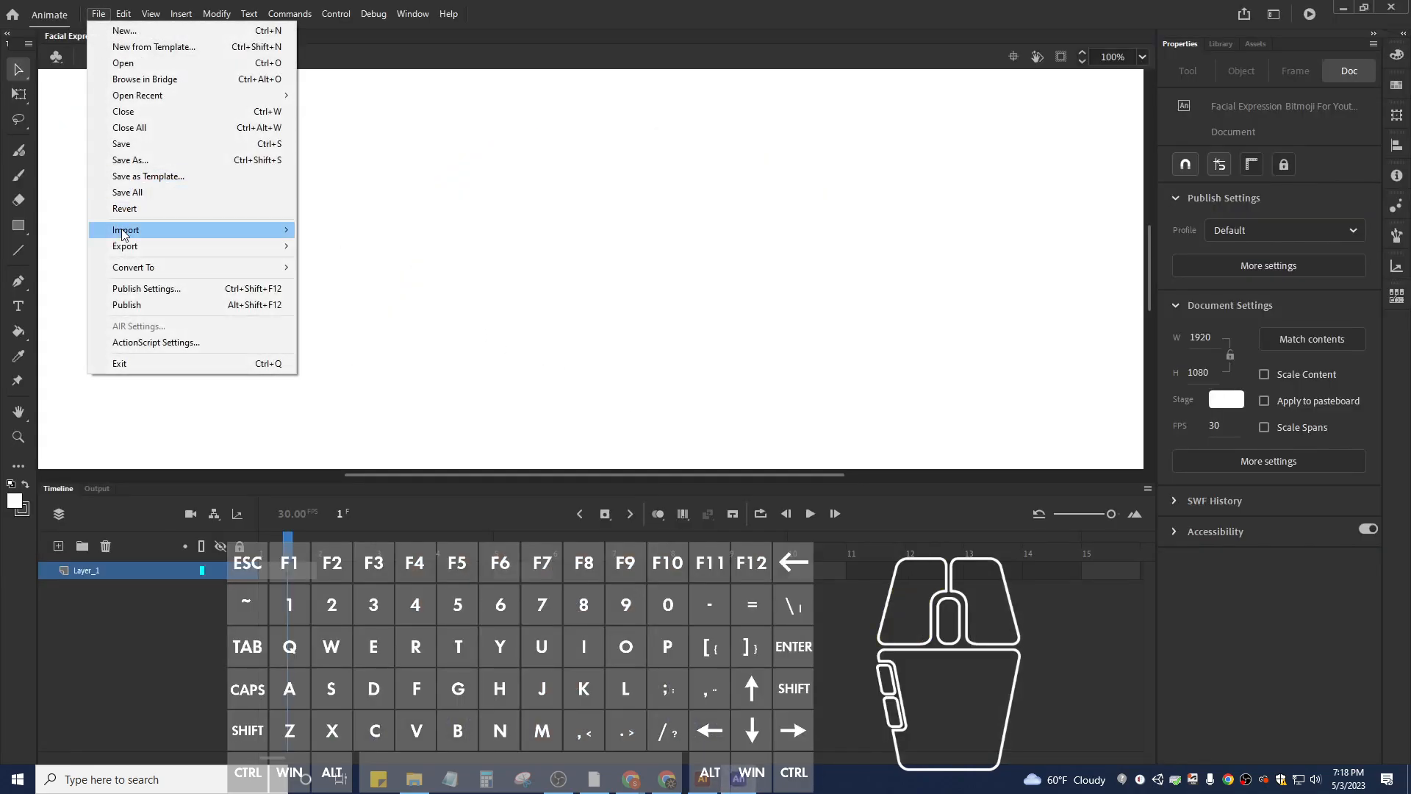
mouse_move(125, 231)
click(381, 231)
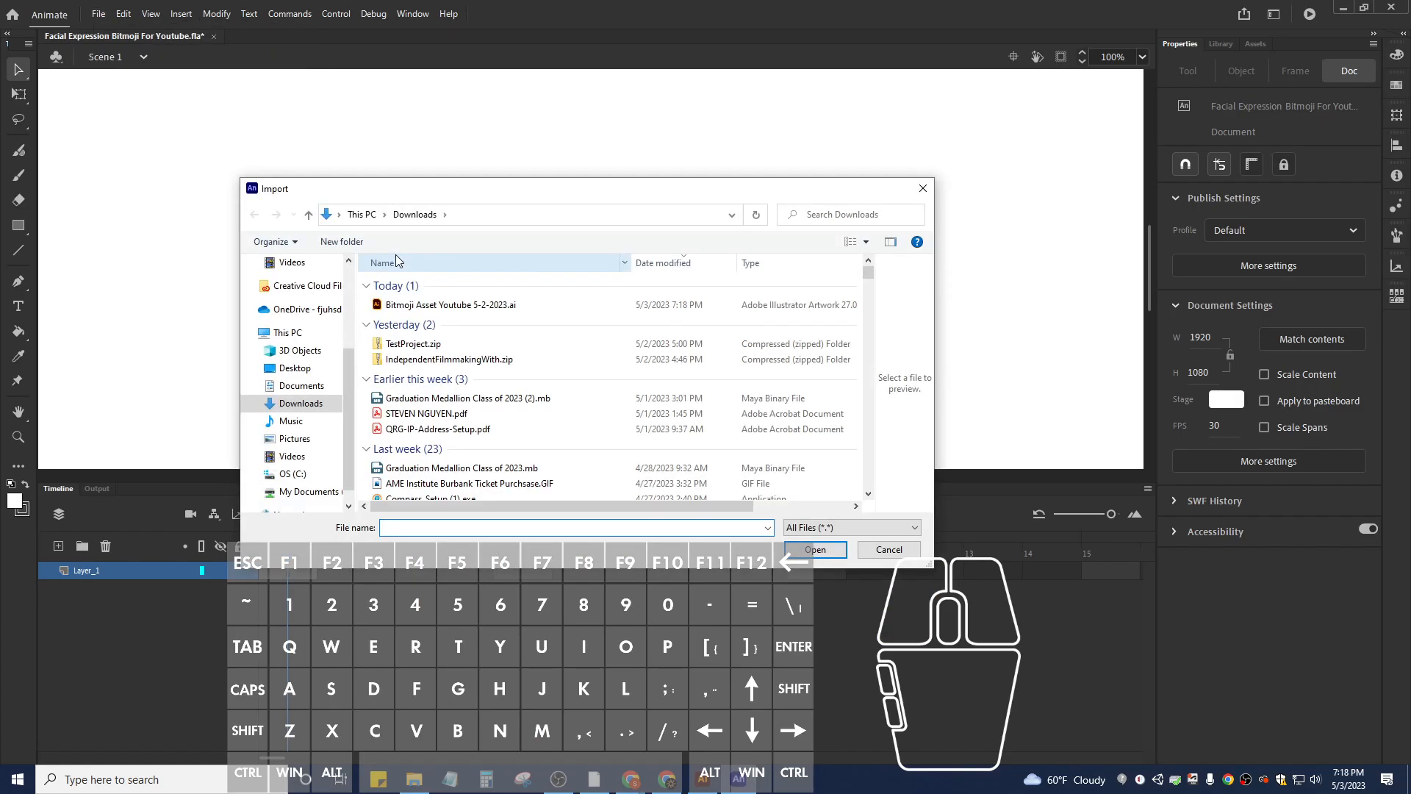
double_click(423, 306)
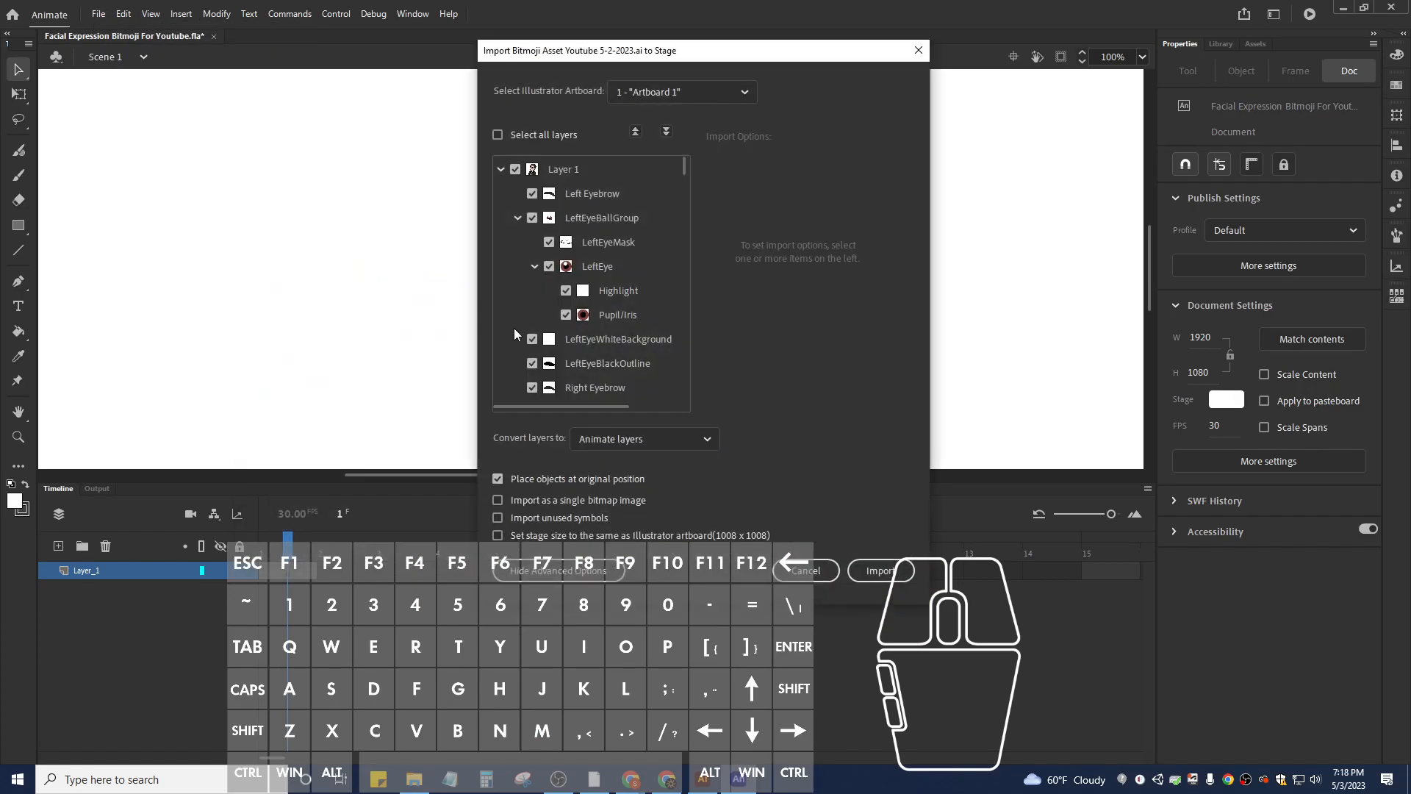
Collapse the layer groups in the import list and exclude LeftEyeMask, LeftEyeBlackOutline, RightEyeMask and RightEyeBlackOutline.
scroll(561, 341, down, 3)
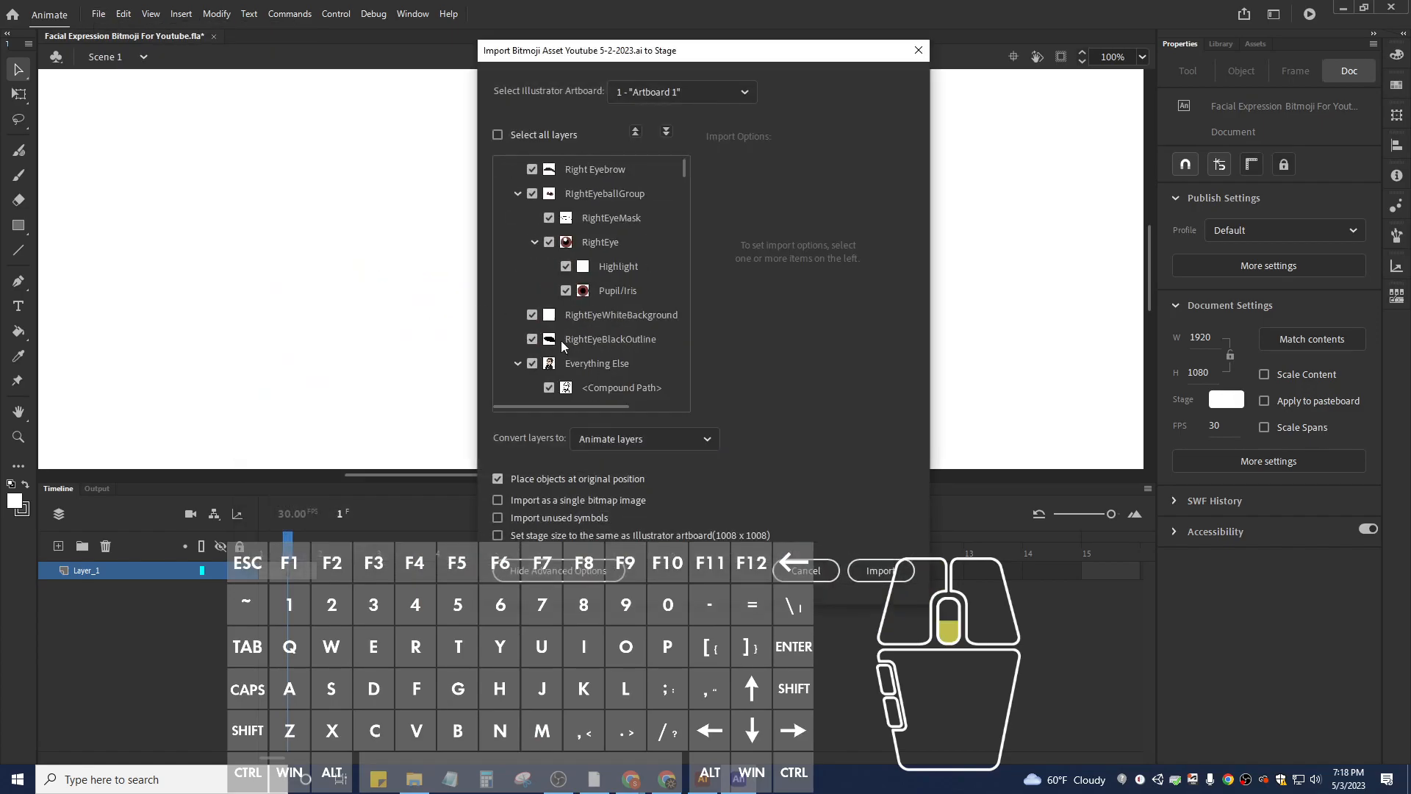
click(517, 364)
scroll(558, 351, up, 2)
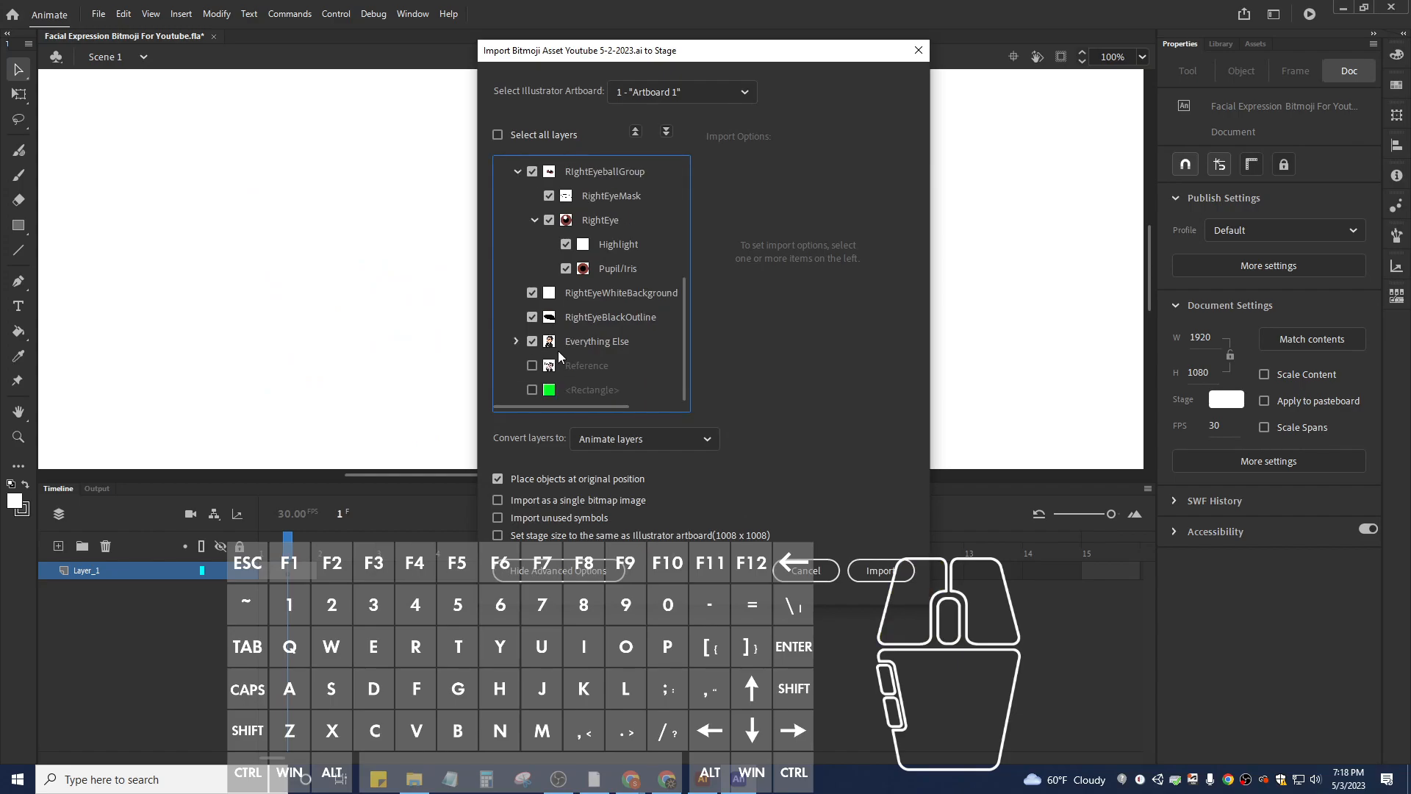
scroll(558, 350, up, 3)
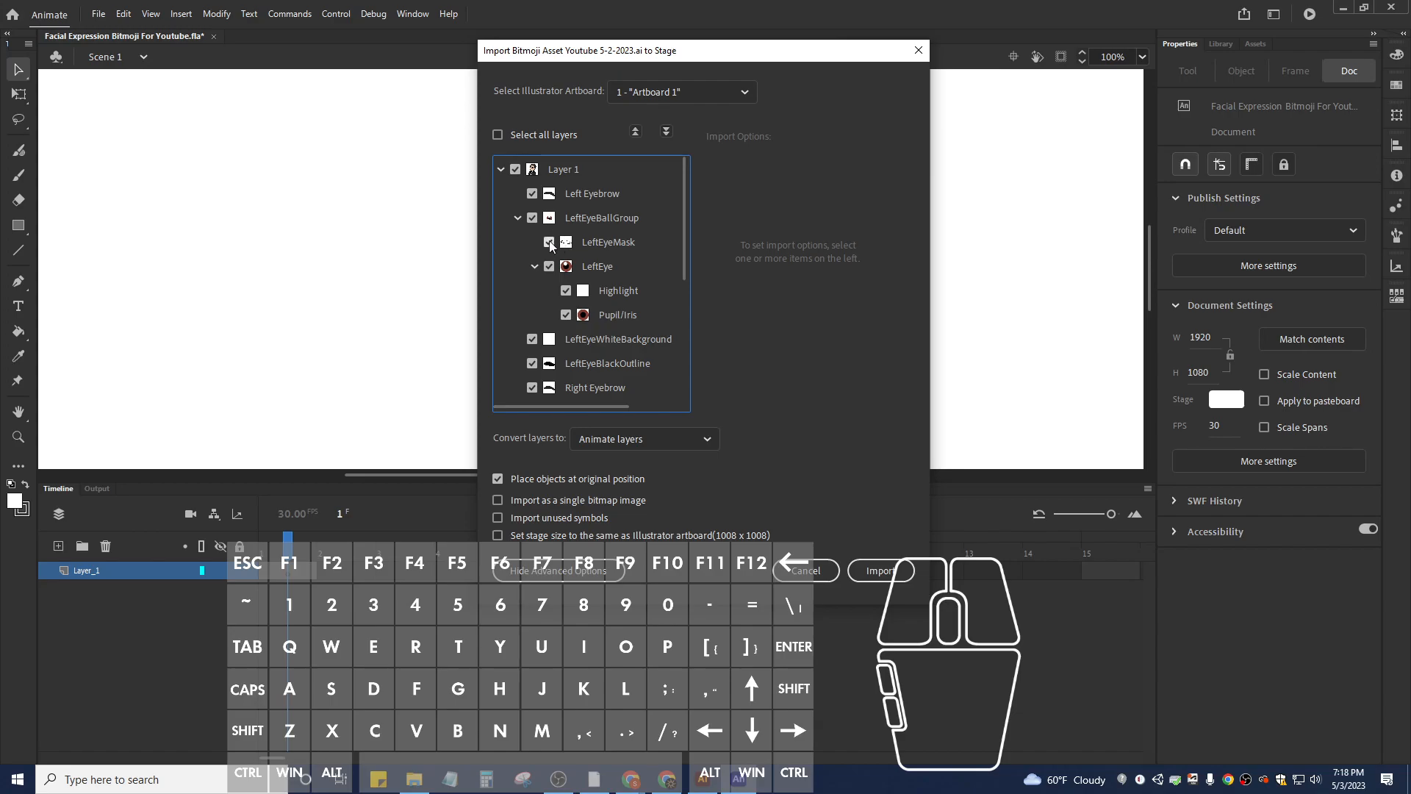
click(549, 242)
click(517, 216)
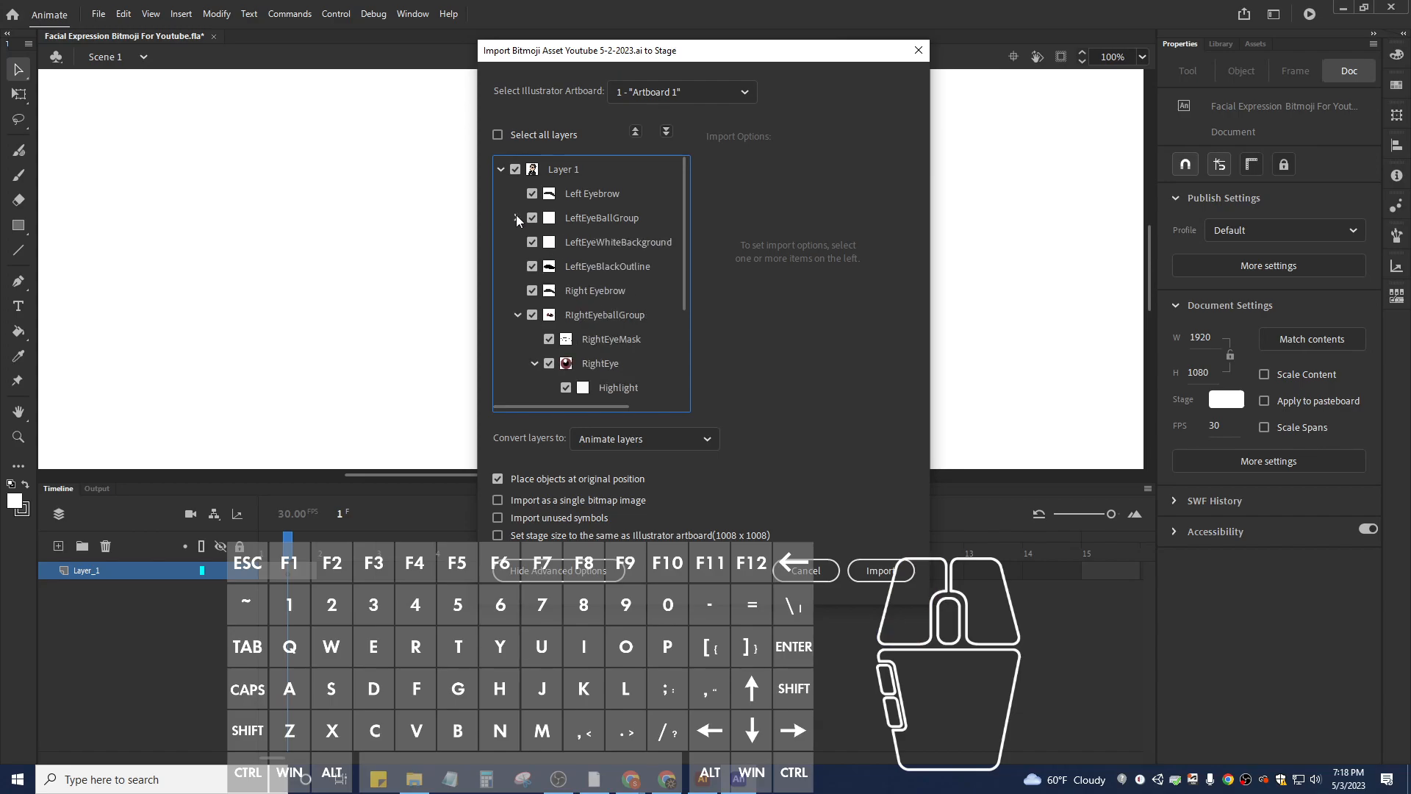
click(533, 267)
click(549, 339)
click(518, 315)
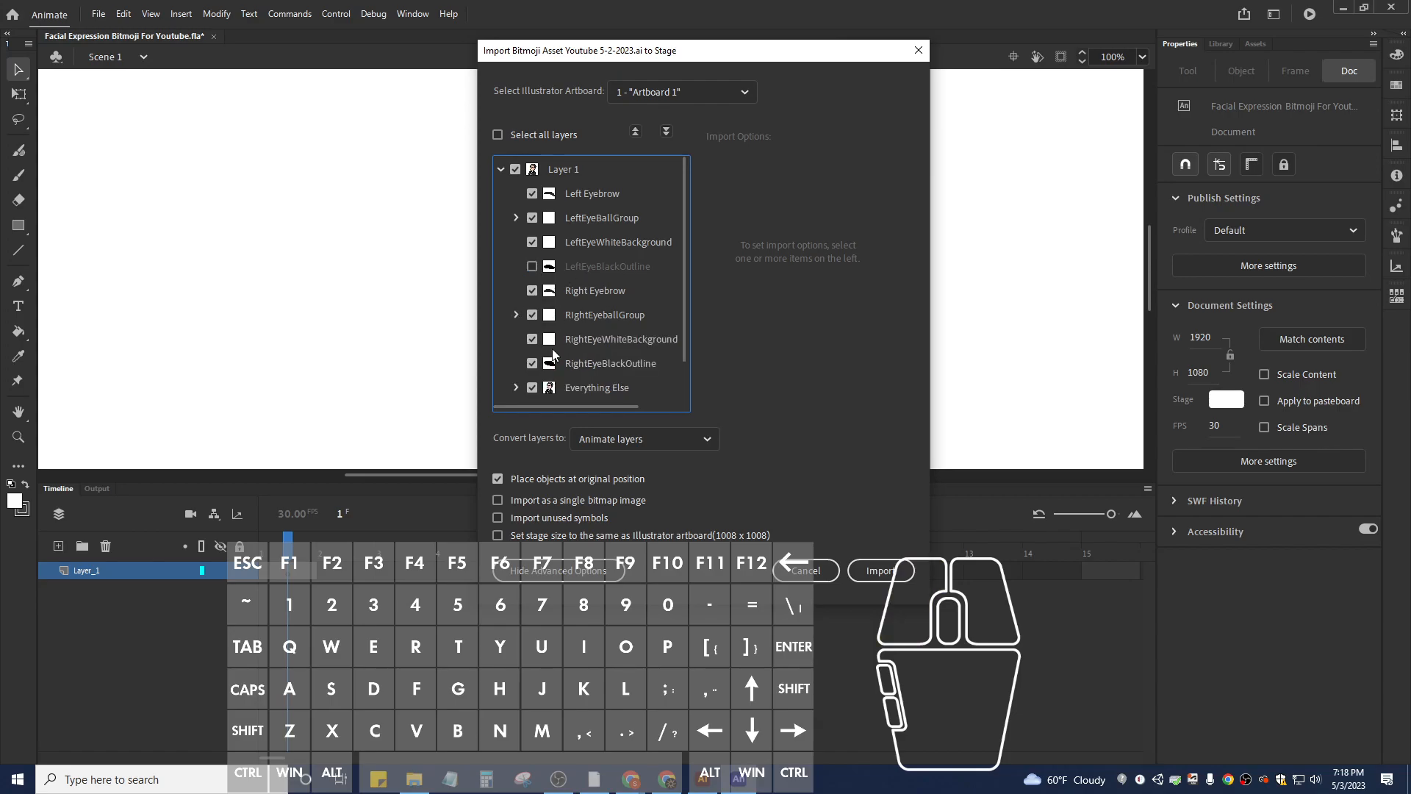
click(532, 363)
scroll(585, 342, down, 1)
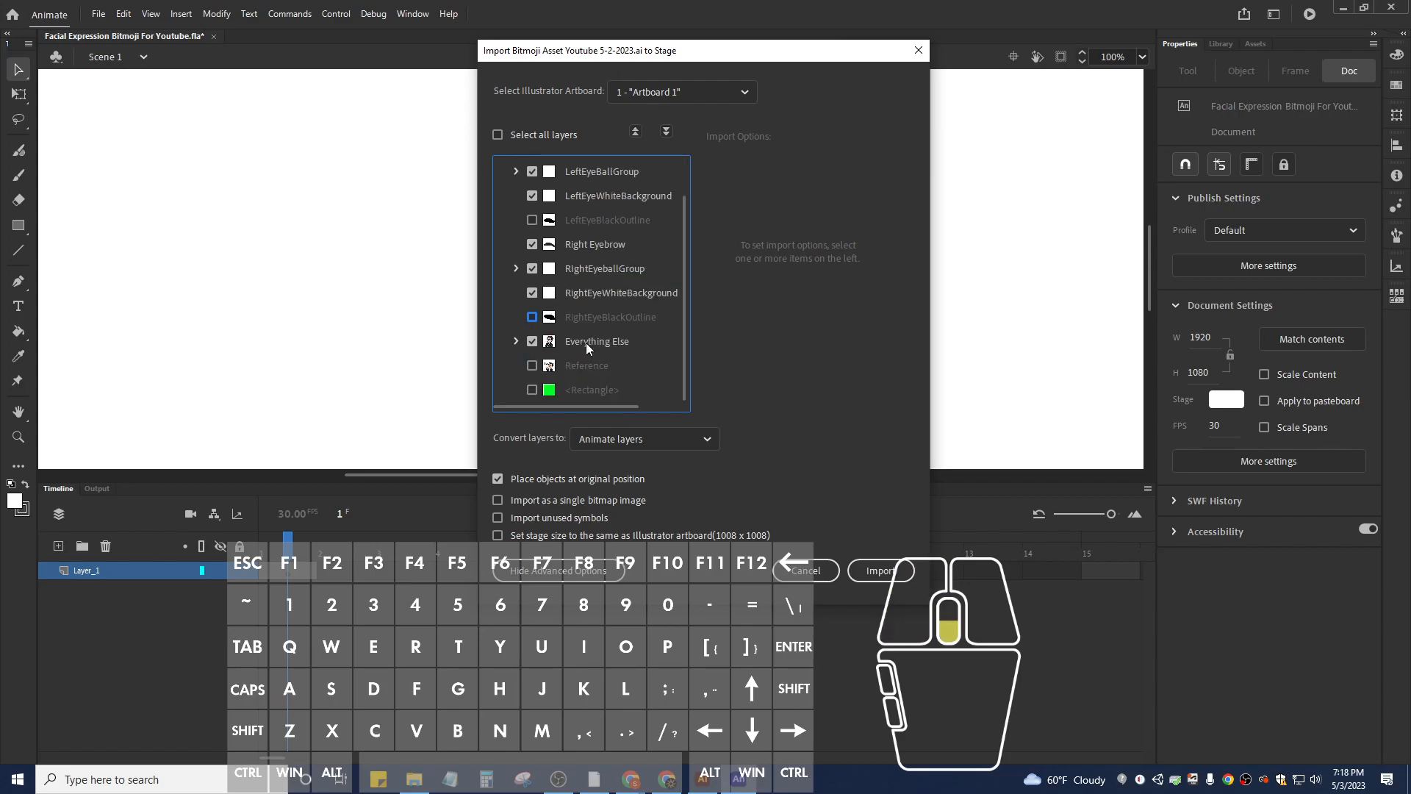
Set the Everything Else group to import as a bitmap and import the selected layers to the stage.
click(588, 344)
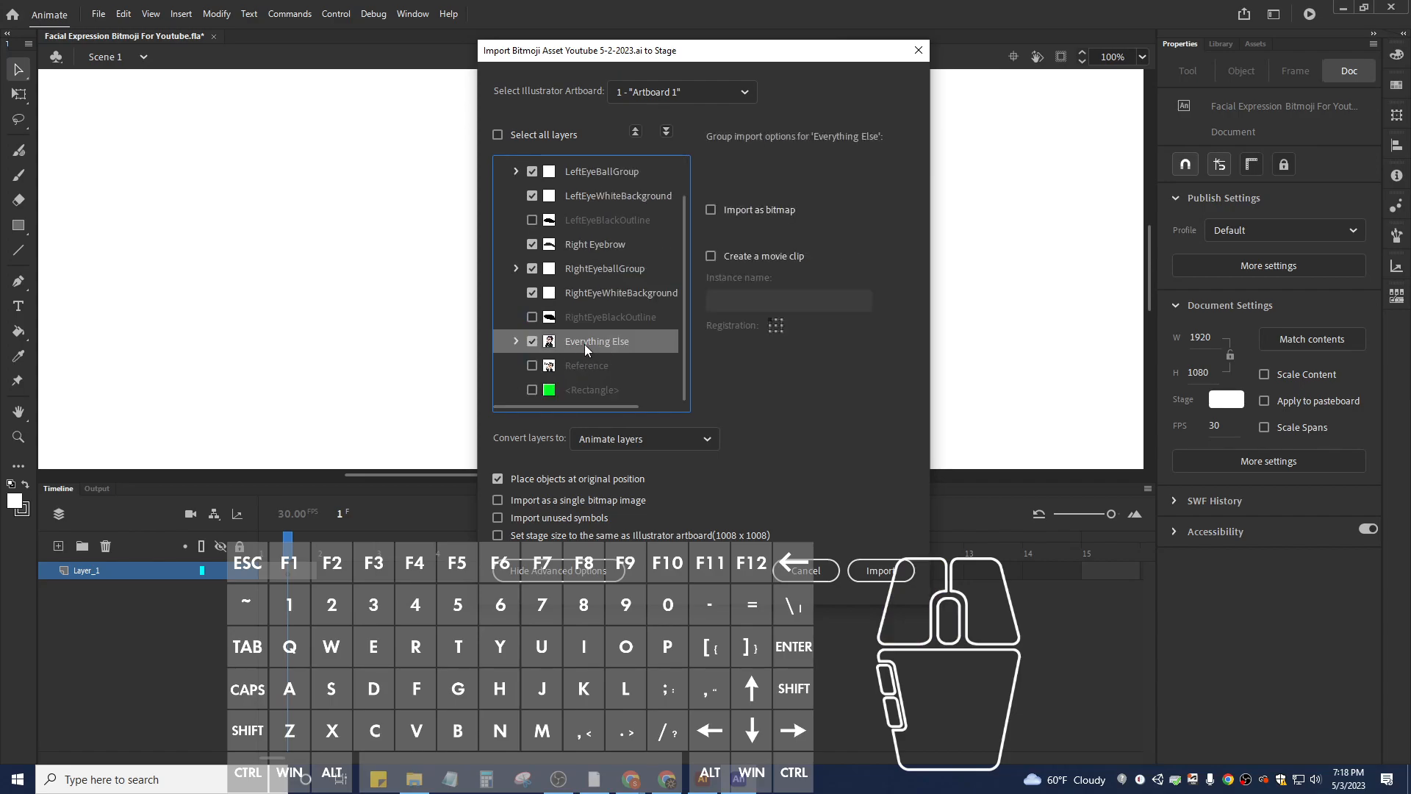
click(710, 210)
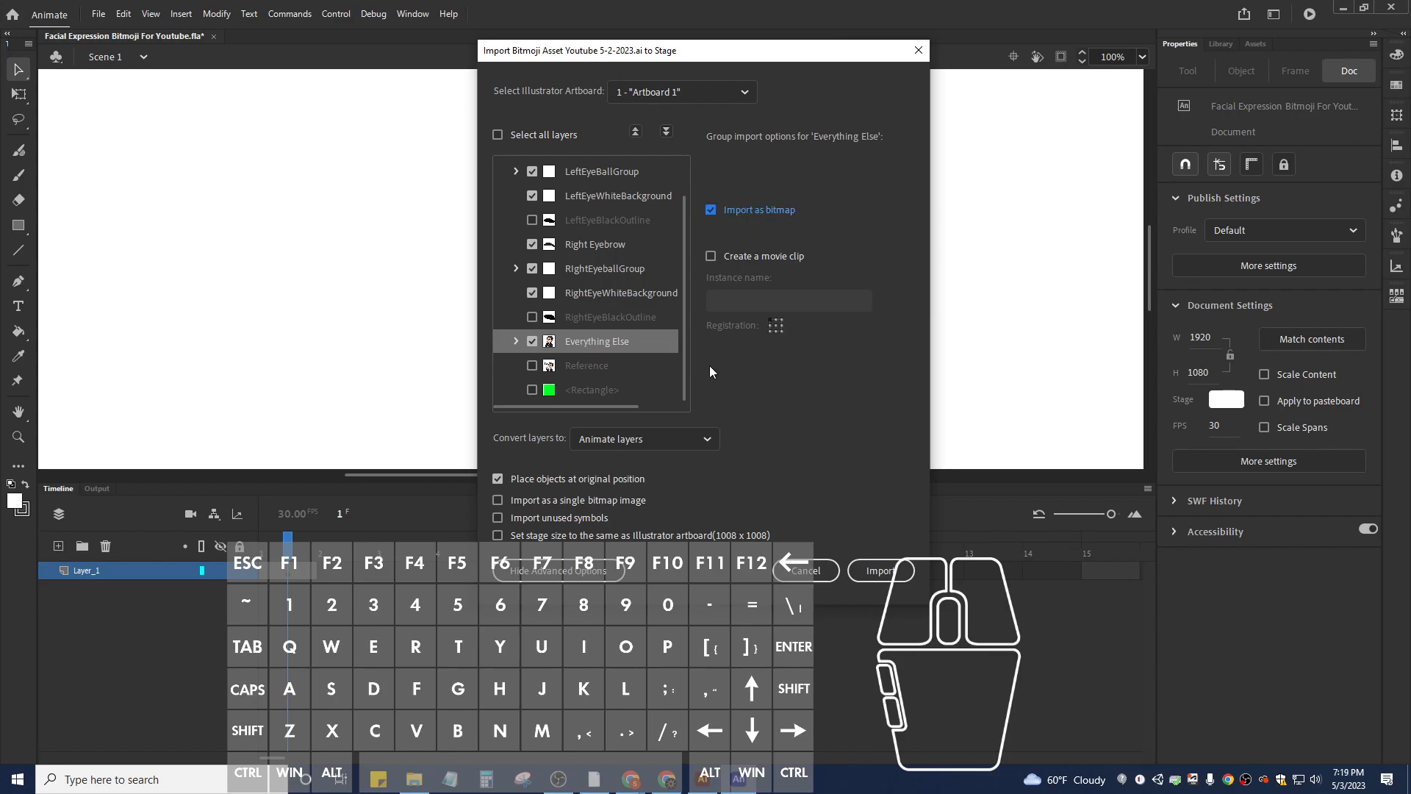
scroll(607, 338, up, 1)
scroll(606, 232, down, 1)
scroll(606, 233, up, 1)
scroll(606, 232, down, 1)
click(881, 570)
Move the imported Bitmoji artwork toward the middle of the stage, at about X 814, Y 283.
scroll(496, 339, down, 3)
scroll(496, 339, up, 3)
key(ctrl+minus)
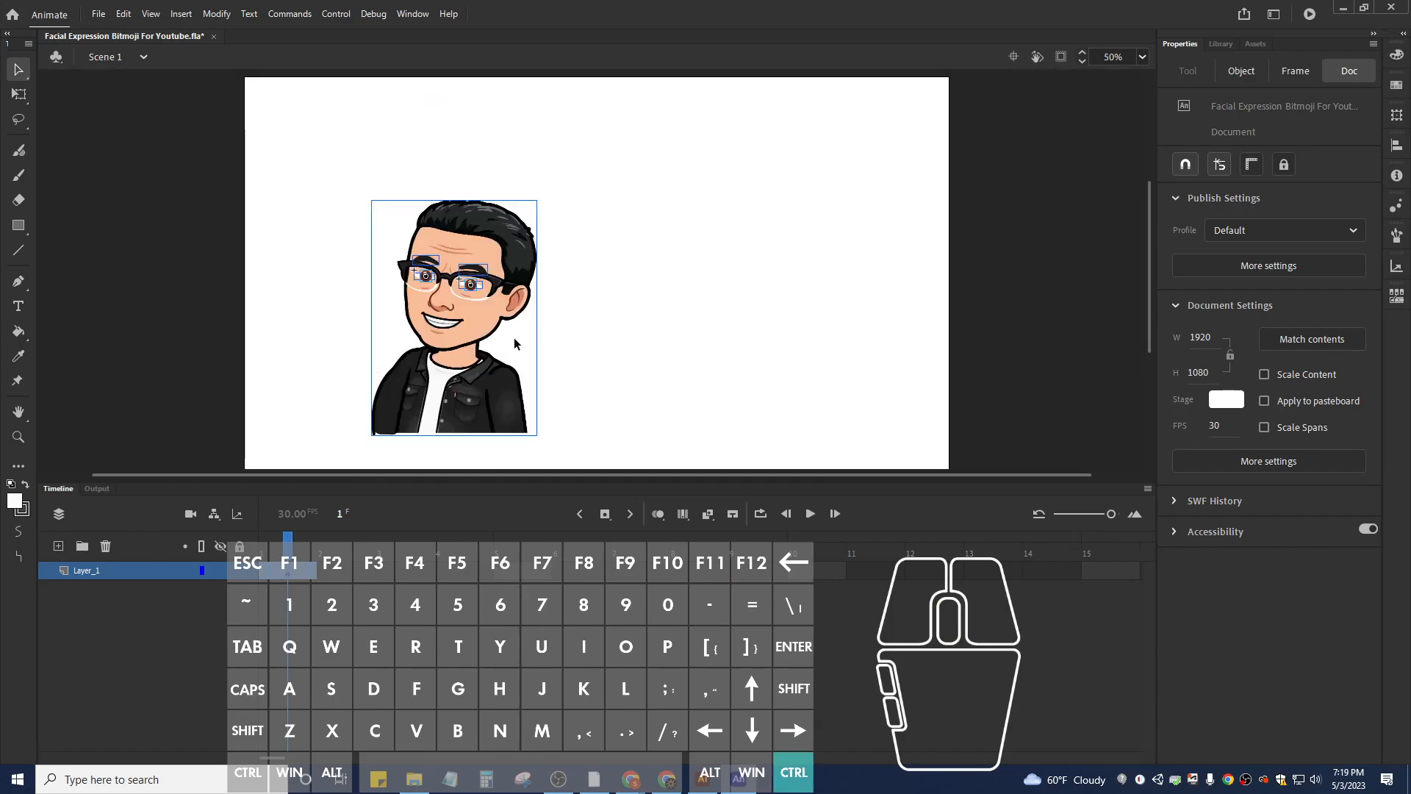
drag(486, 322, 657, 302)
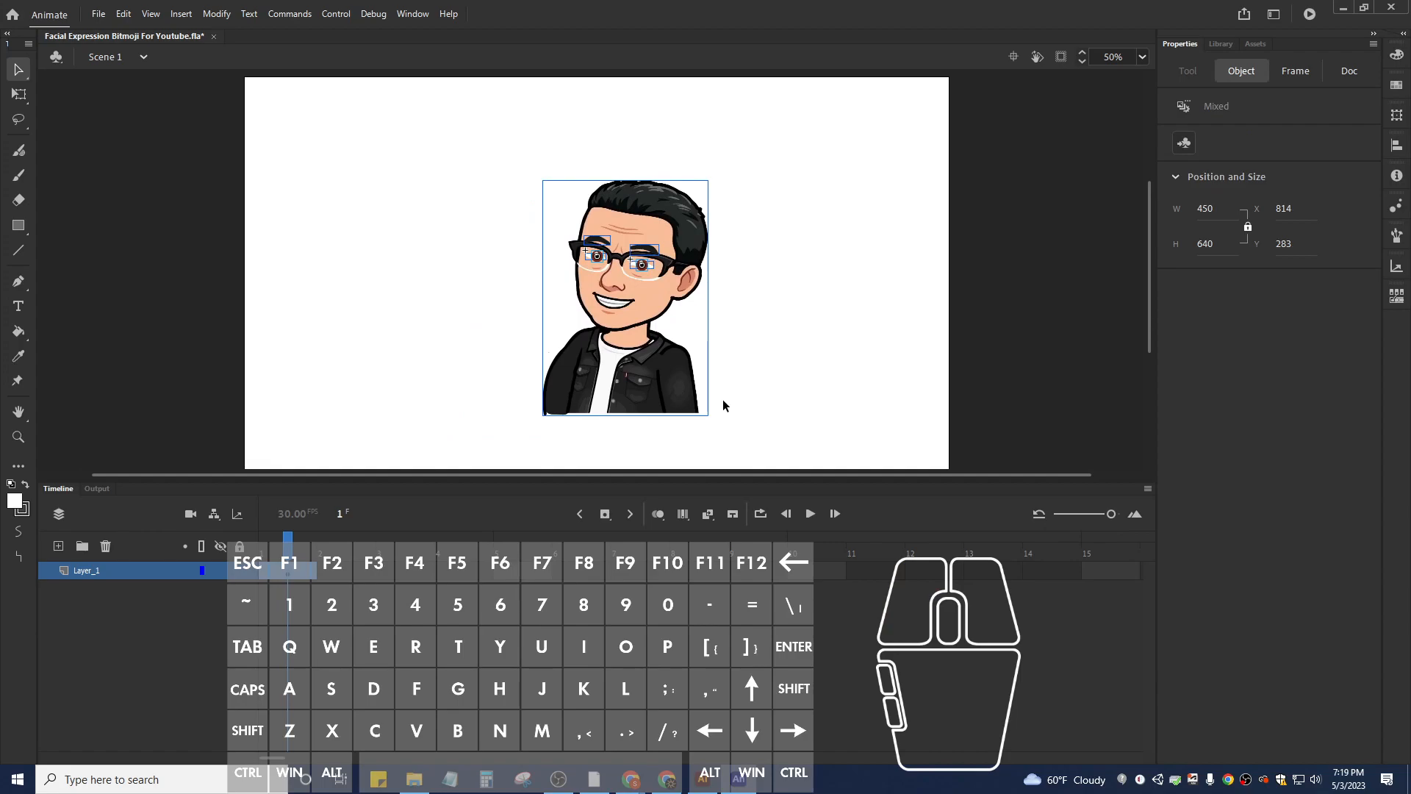
Enlarge the Bitmoji with Free Transform to about 711.5 by 1012 px so it nearly fills the stage height, at about X 683, Y 83.
click(19, 96)
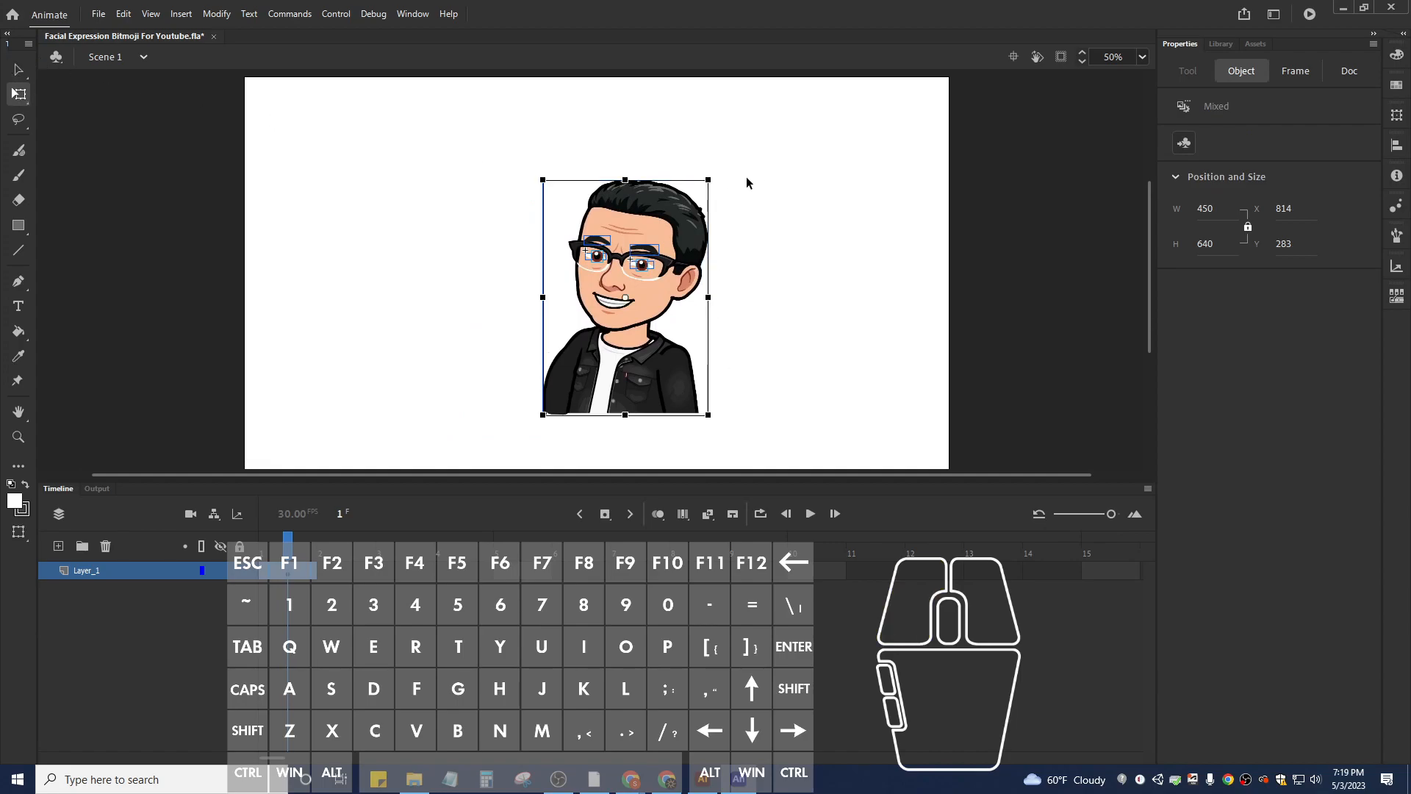
drag(710, 181, 819, 119)
scroll(787, 196, down, 5)
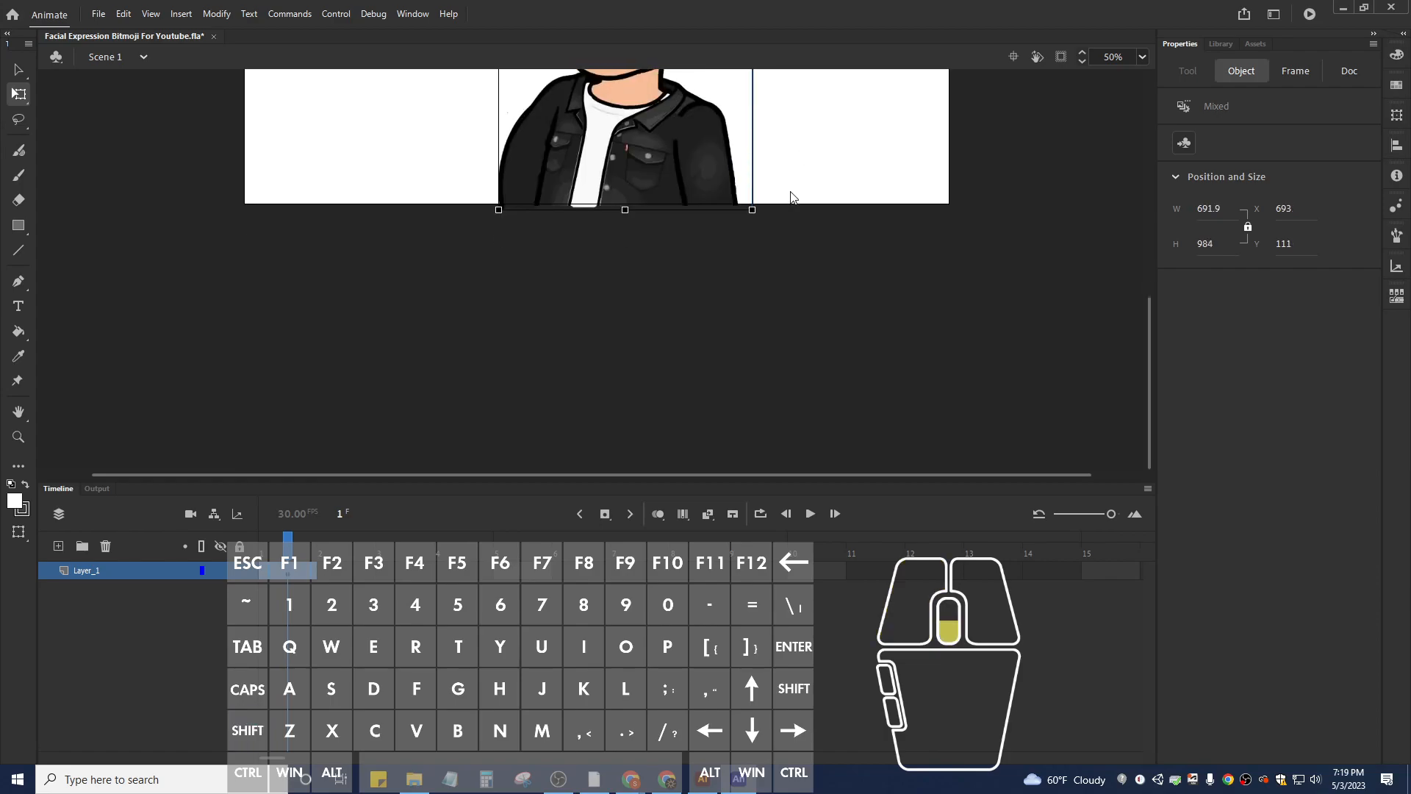
scroll(791, 197, up, 7)
drag(752, 208, 765, 194)
scroll(778, 214, down, 6)
scroll(778, 214, up, 4)
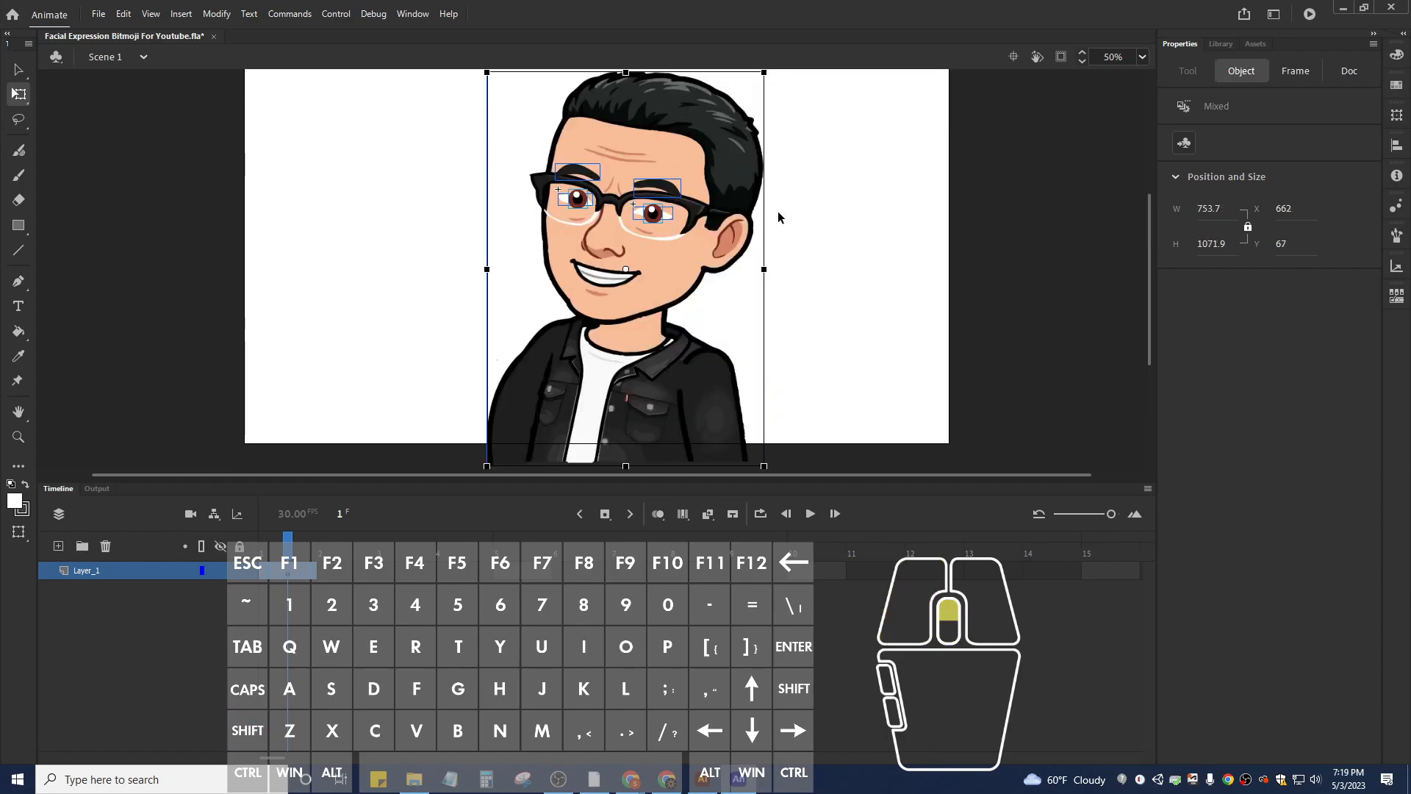
scroll(766, 211, up, 3)
drag(763, 189, 756, 194)
drag(676, 254, 676, 253)
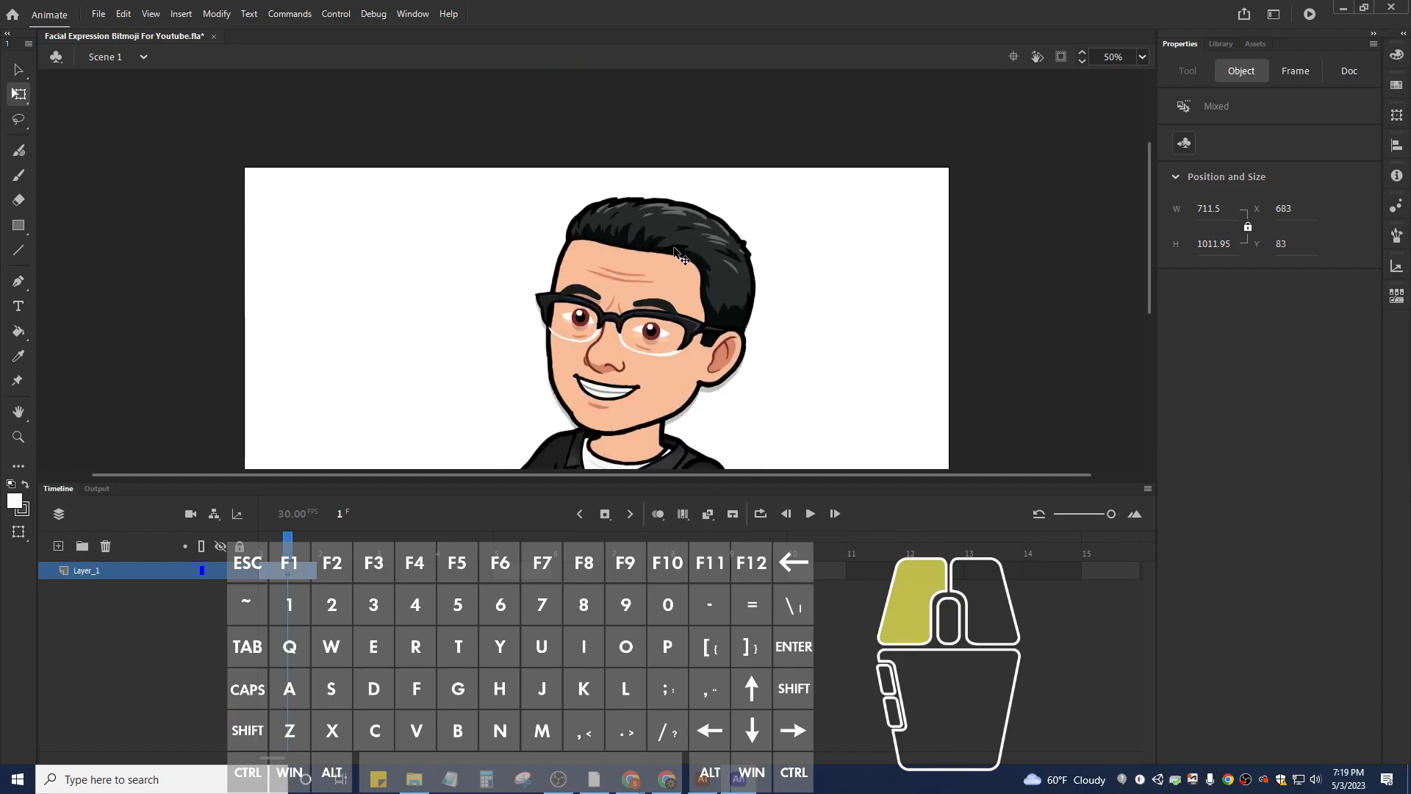
scroll(712, 244, down, 8)
scroll(713, 244, up, 5)
scroll(769, 236, up, 4)
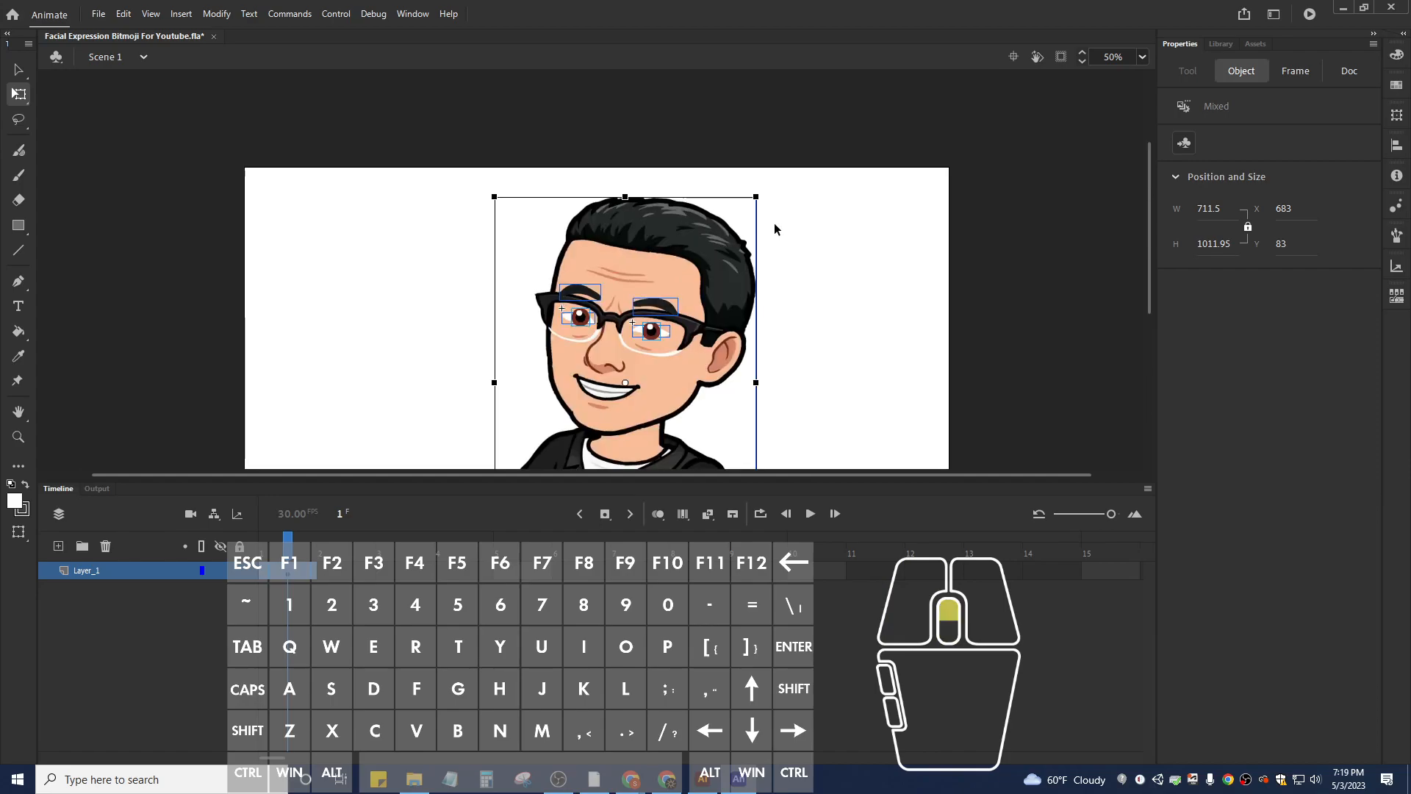
click(774, 232)
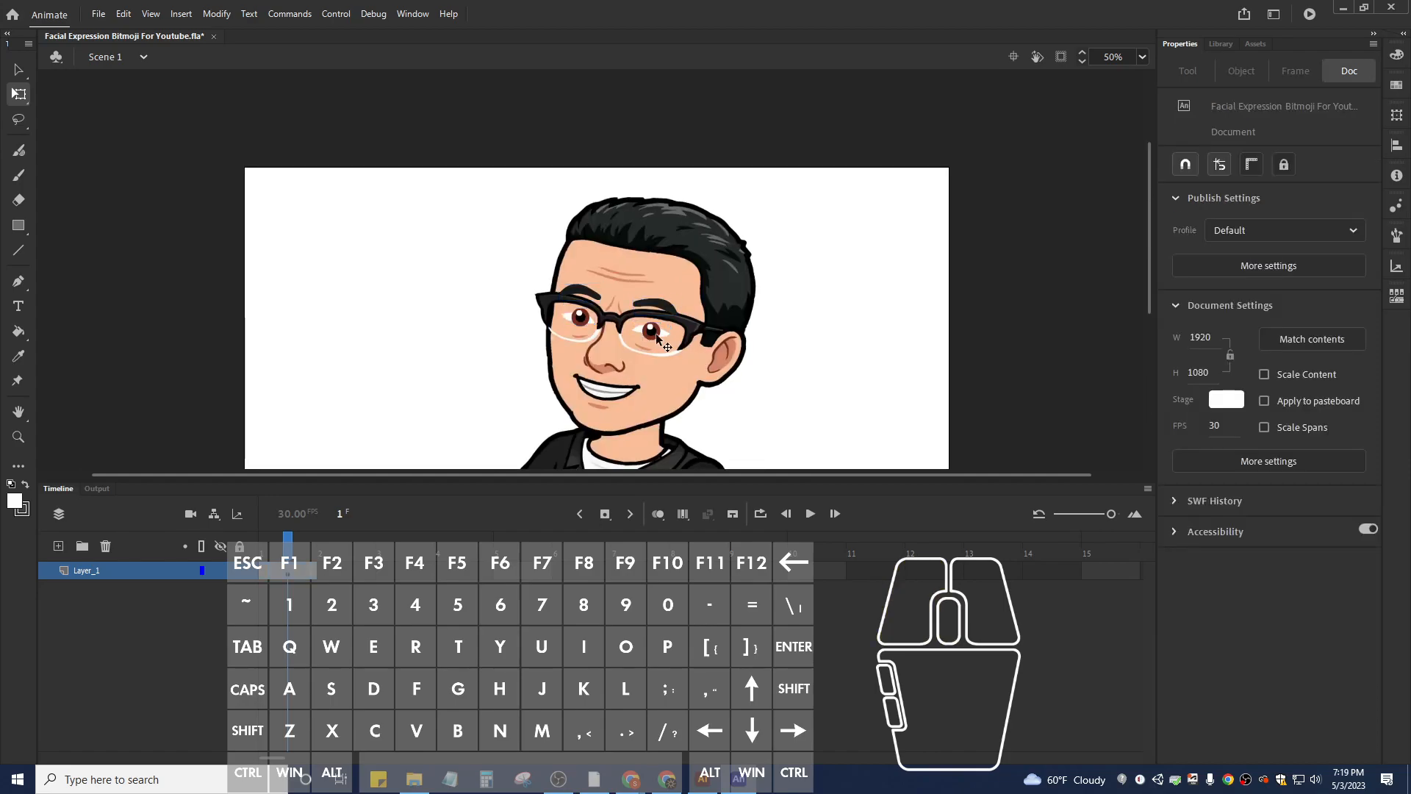
Break apart all the artwork on Layer_1 and distribute the resulting pieces to layers.
key(ctrl+equal)
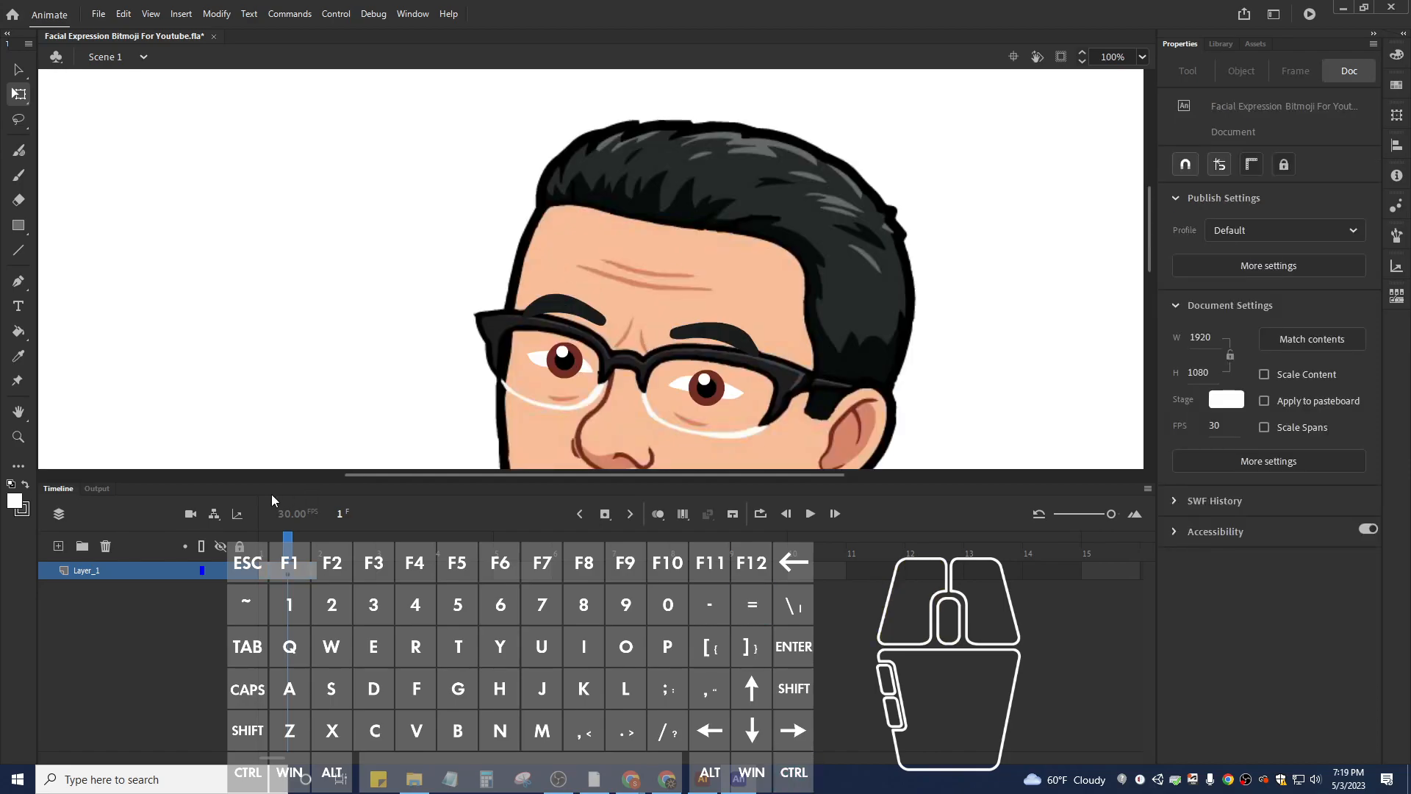
click(161, 570)
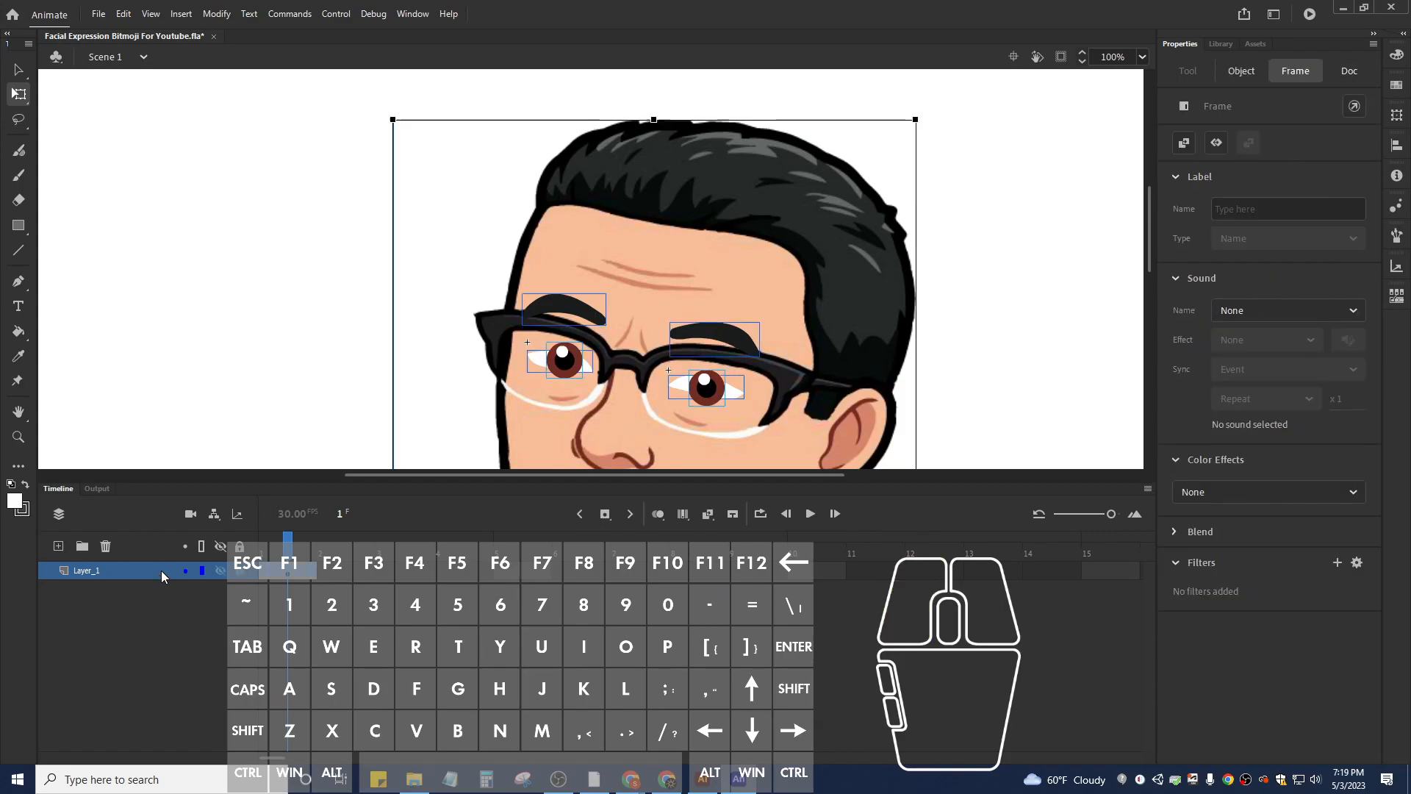
right_click(504, 245)
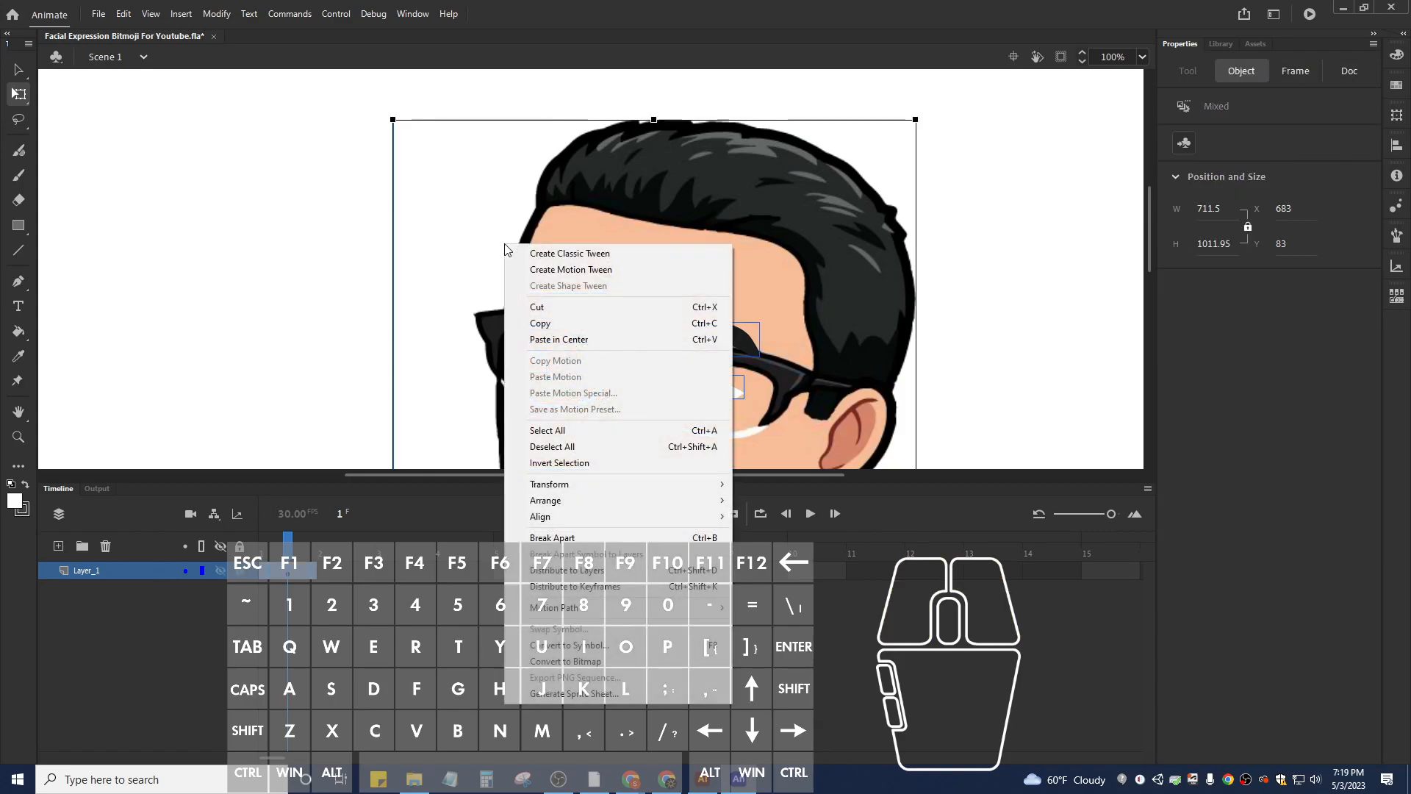
click(616, 540)
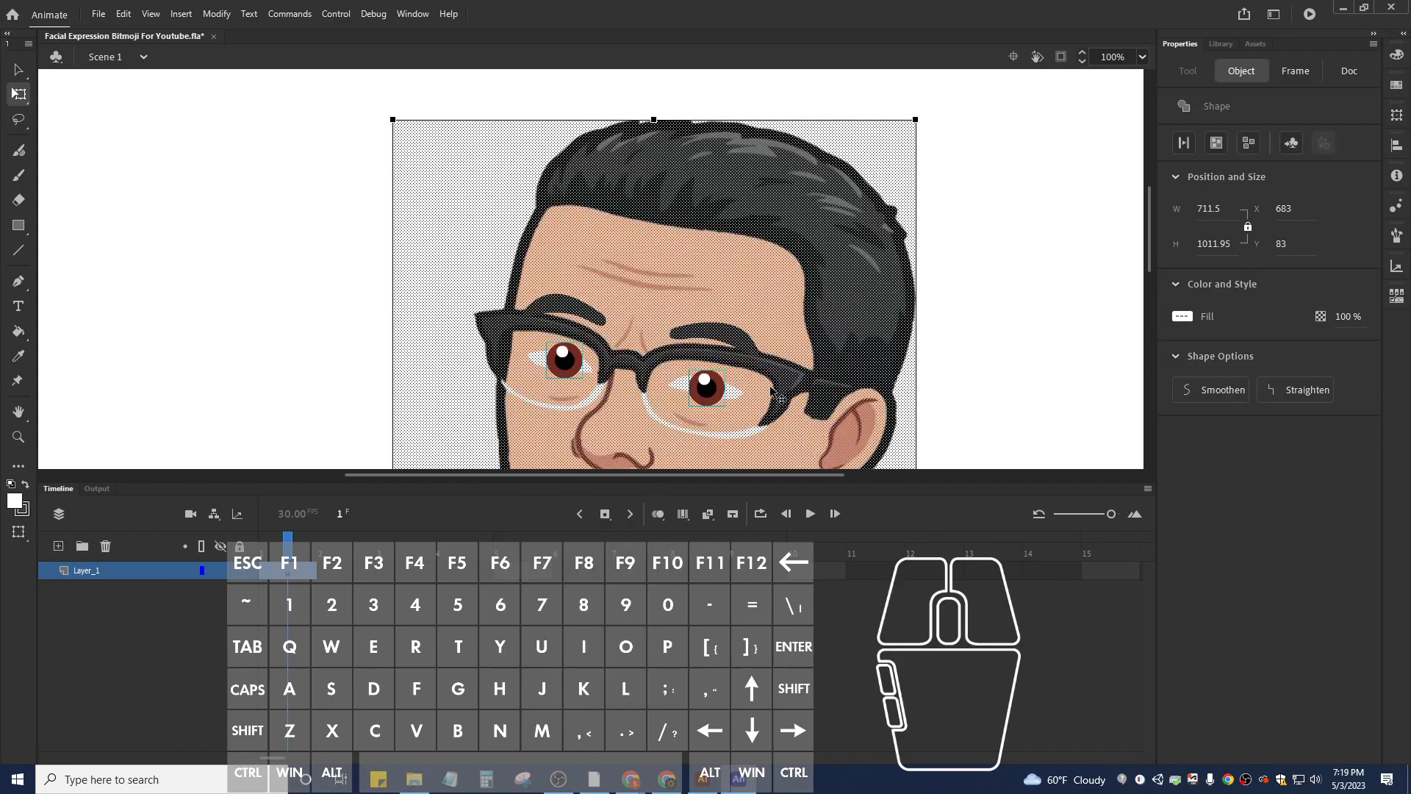
right_click(516, 215)
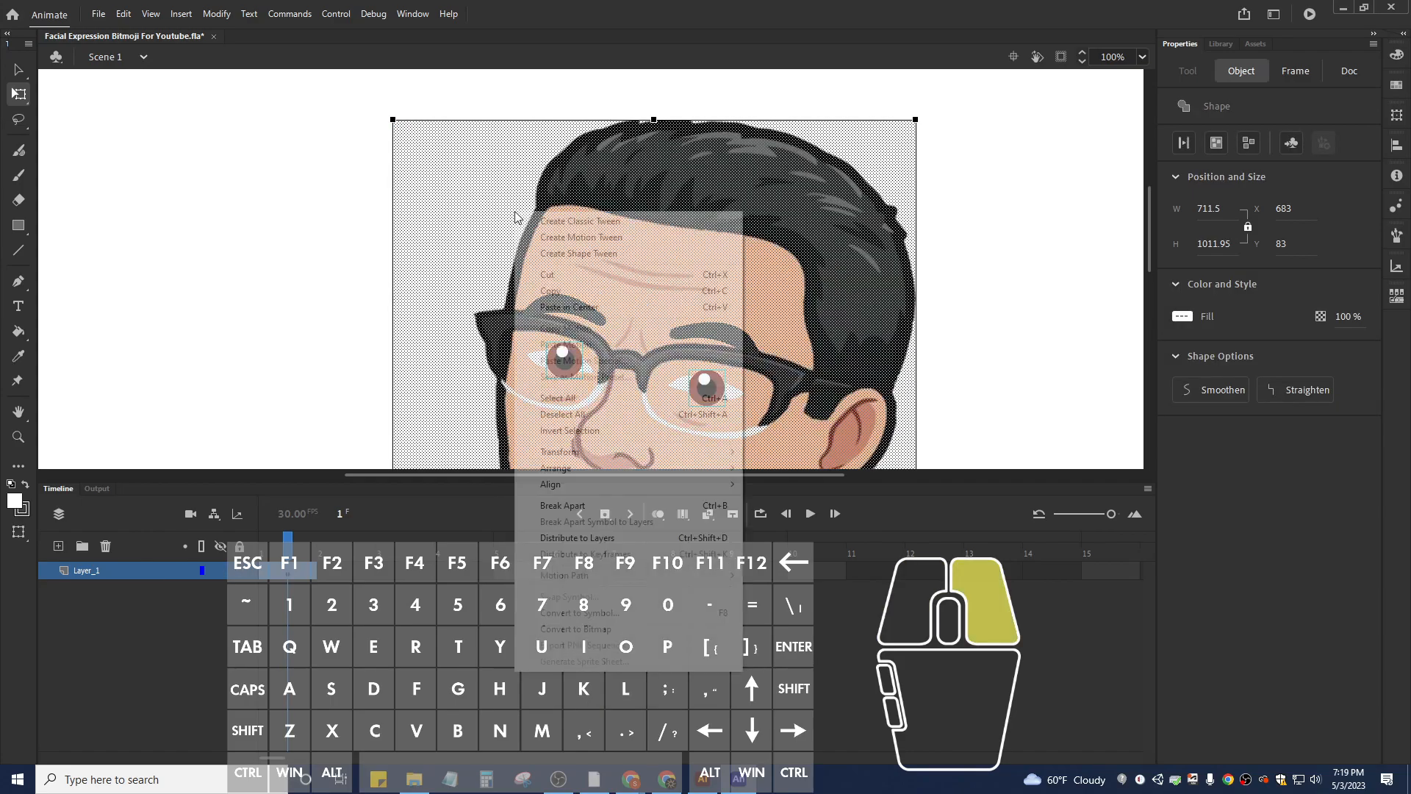
click(619, 537)
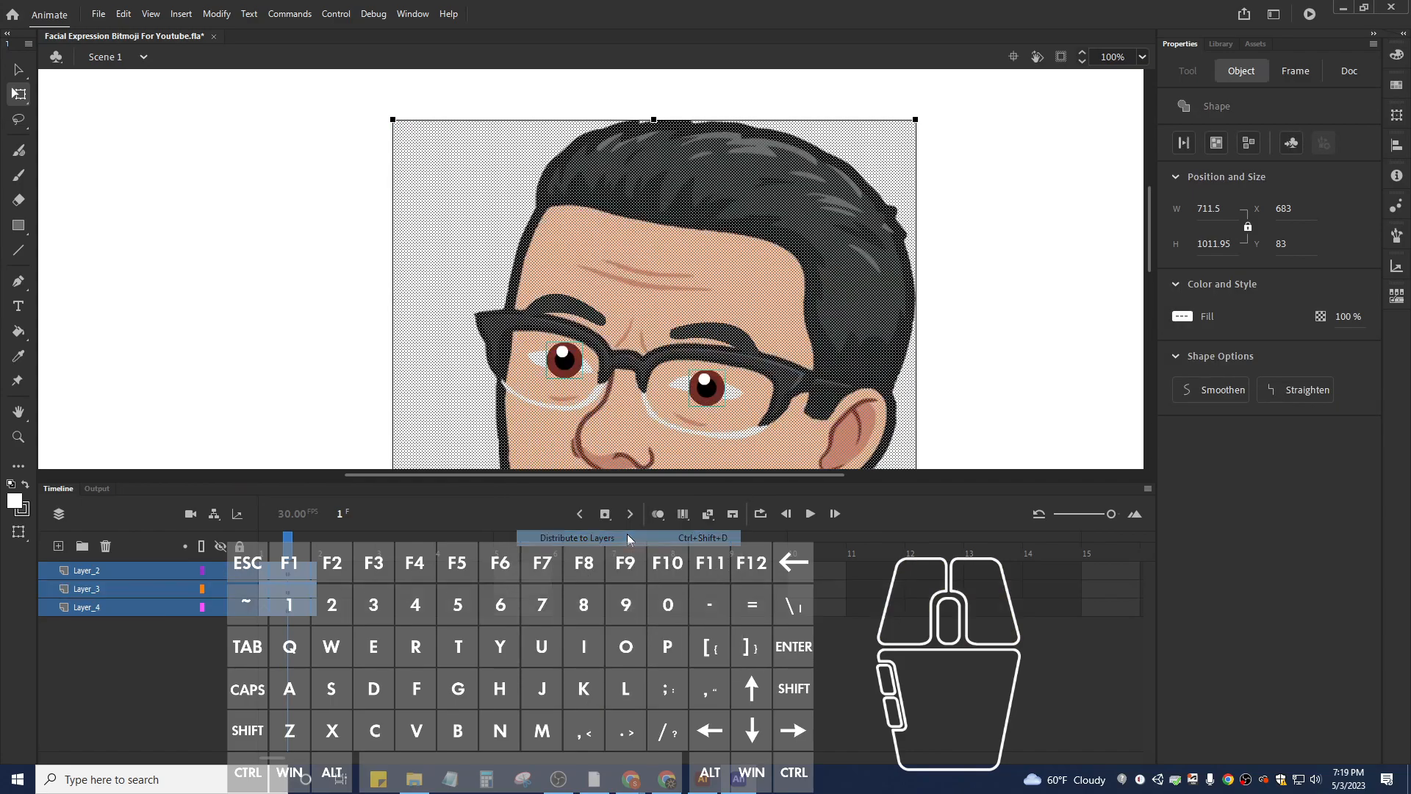
Examine which parts of the artwork Layer_2, Layer_3 and Layer_4 each contain.
click(173, 641)
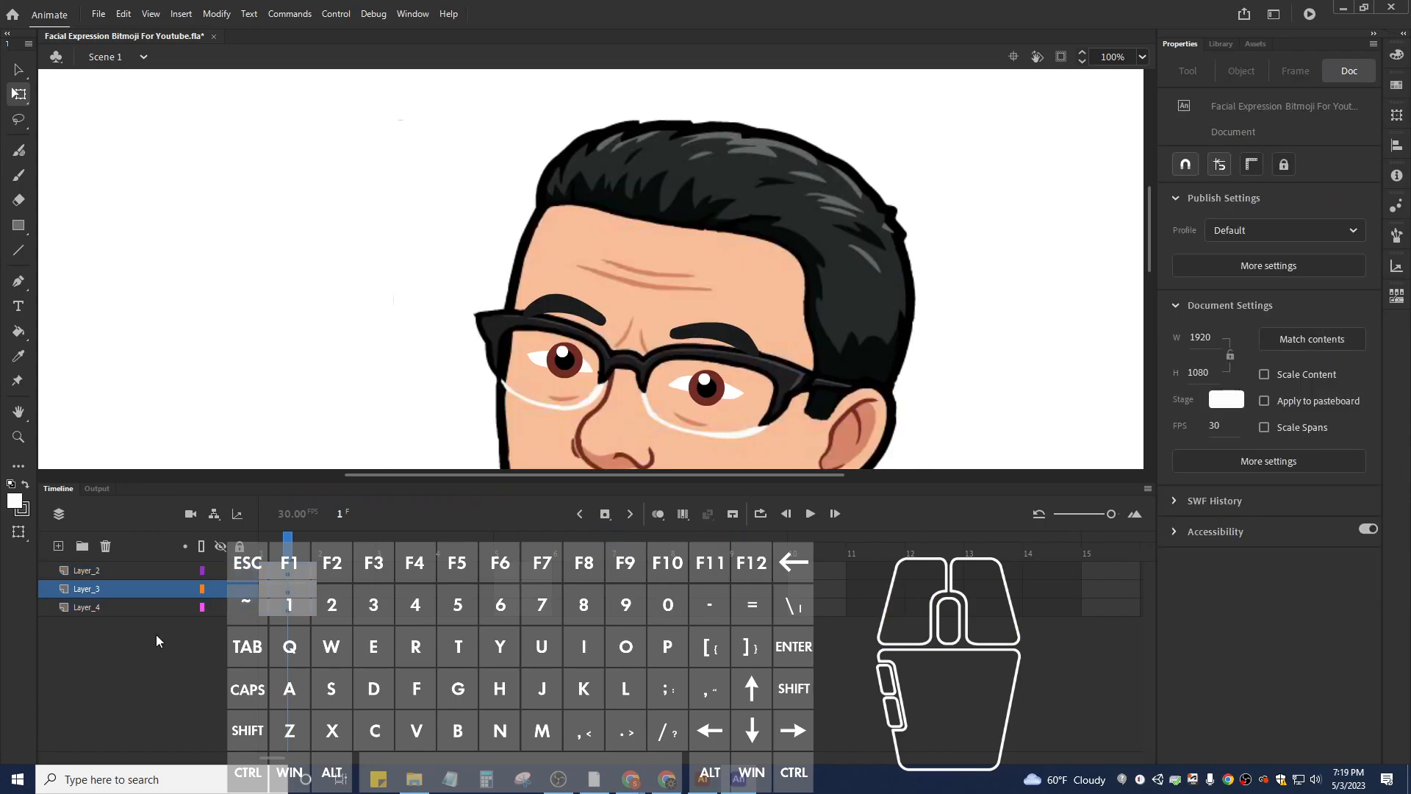
click(118, 571)
click(116, 588)
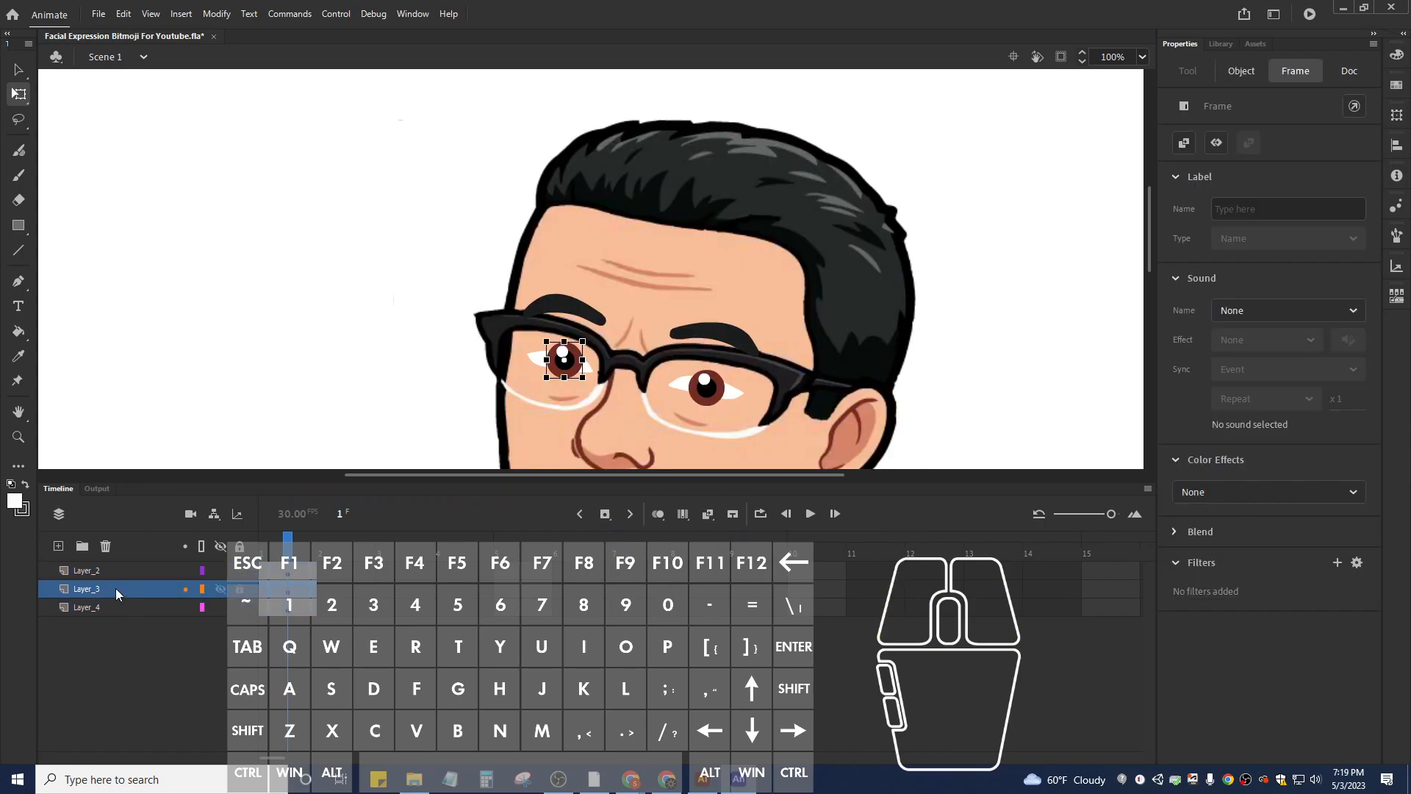
click(114, 605)
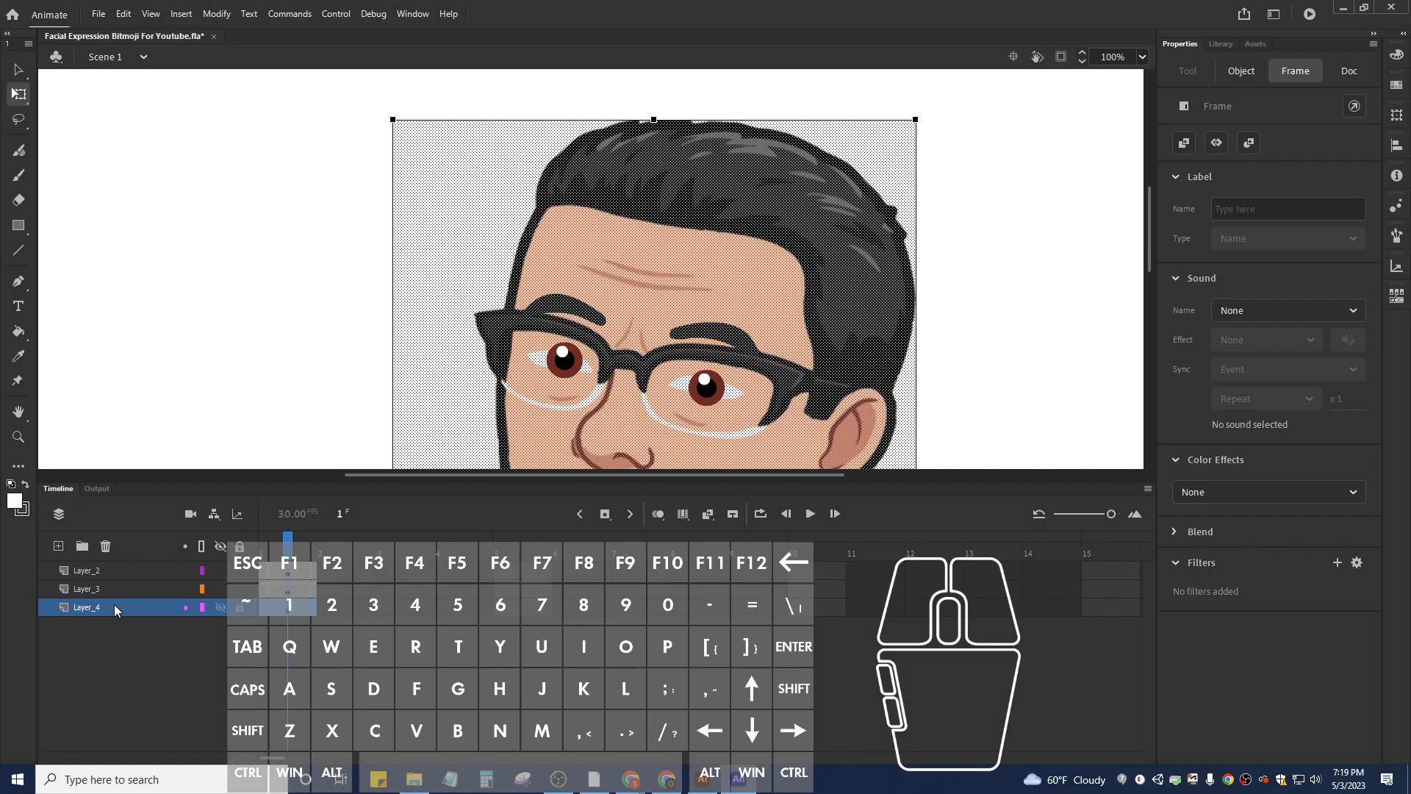
click(126, 659)
Try to distribute all the shapes on Layer_4 to layers together, and undo it.
click(112, 606)
click(576, 309)
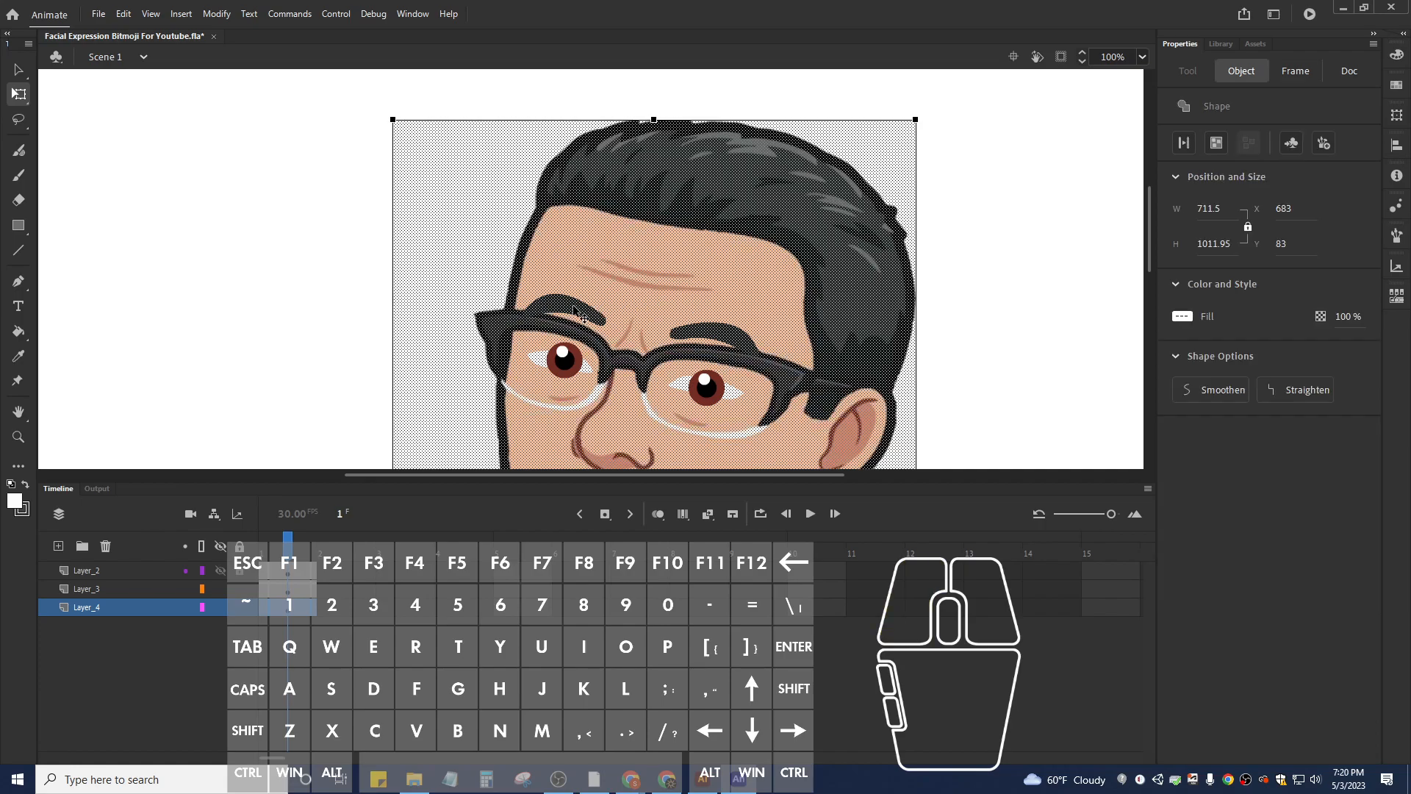
right_click(586, 266)
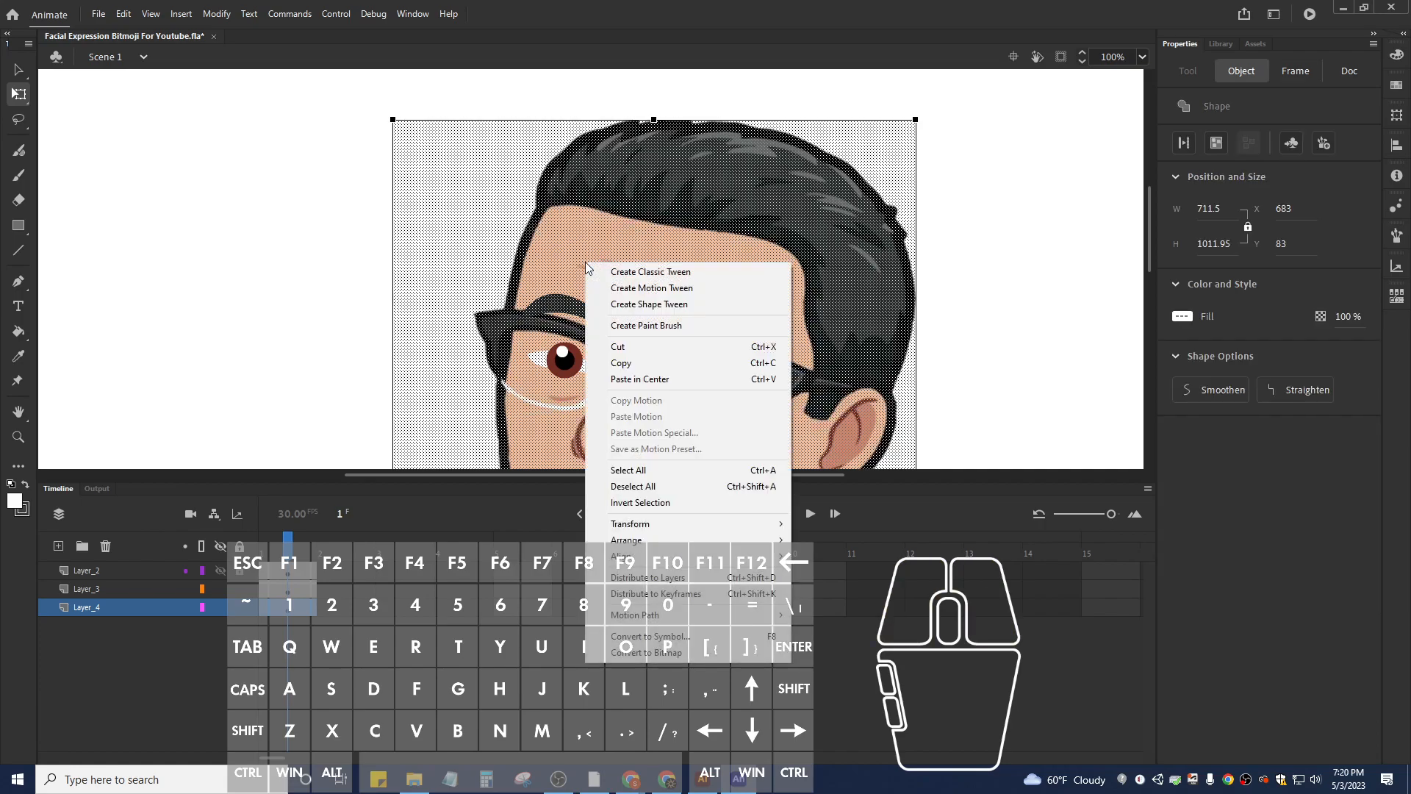
click(657, 580)
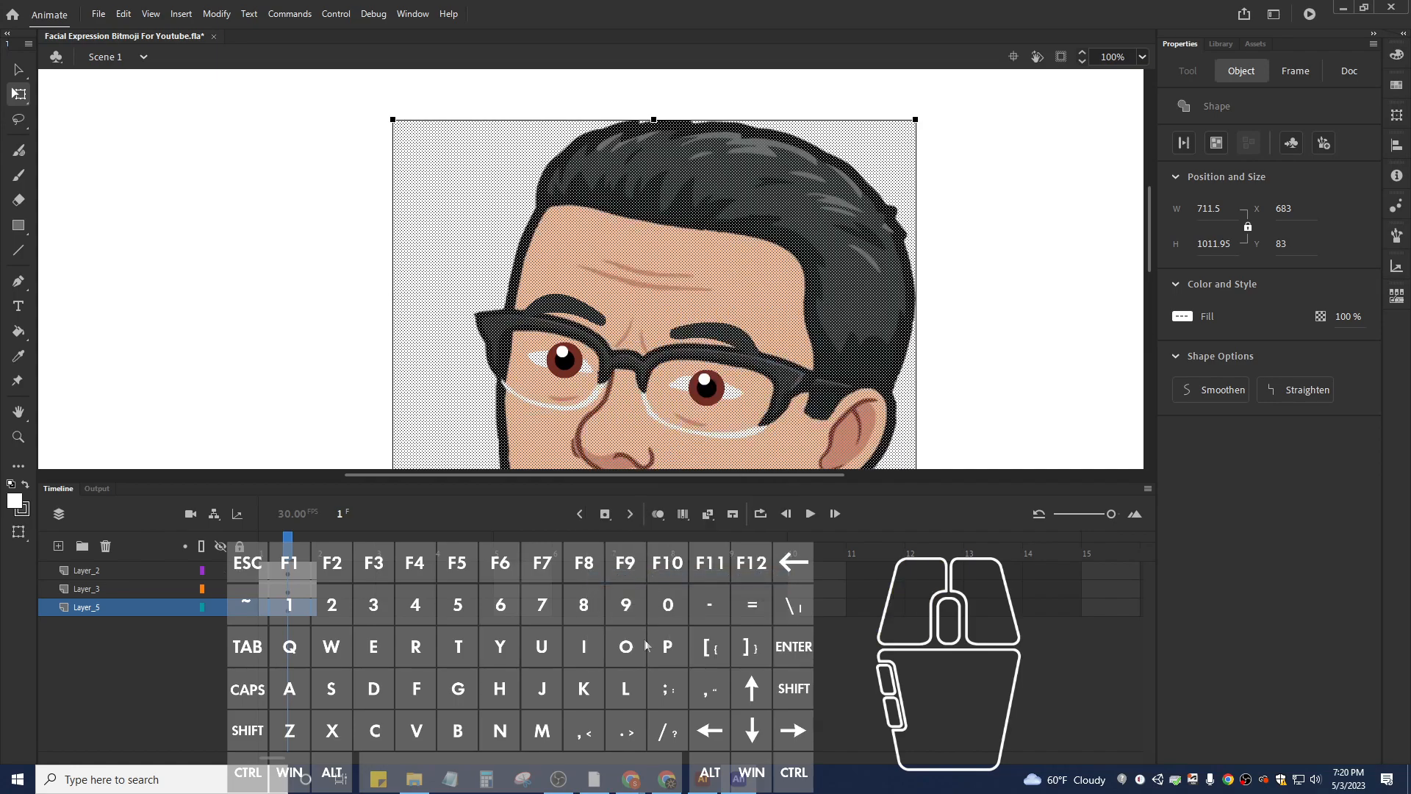
key(ctrl)
key(ctrl+z)
click(536, 662)
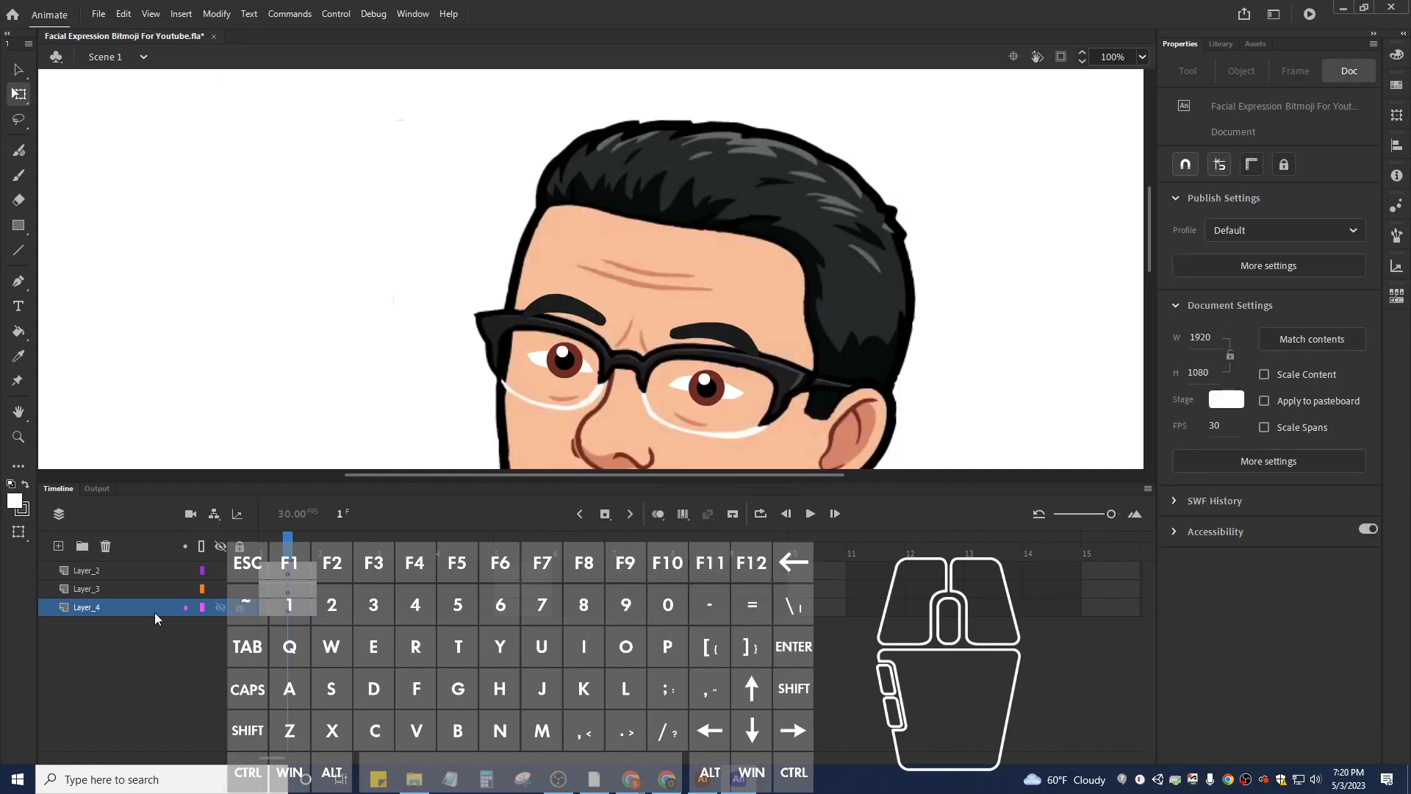
Recheck the contents of the three layers to see which facial parts share Layer_4.
click(153, 612)
click(144, 588)
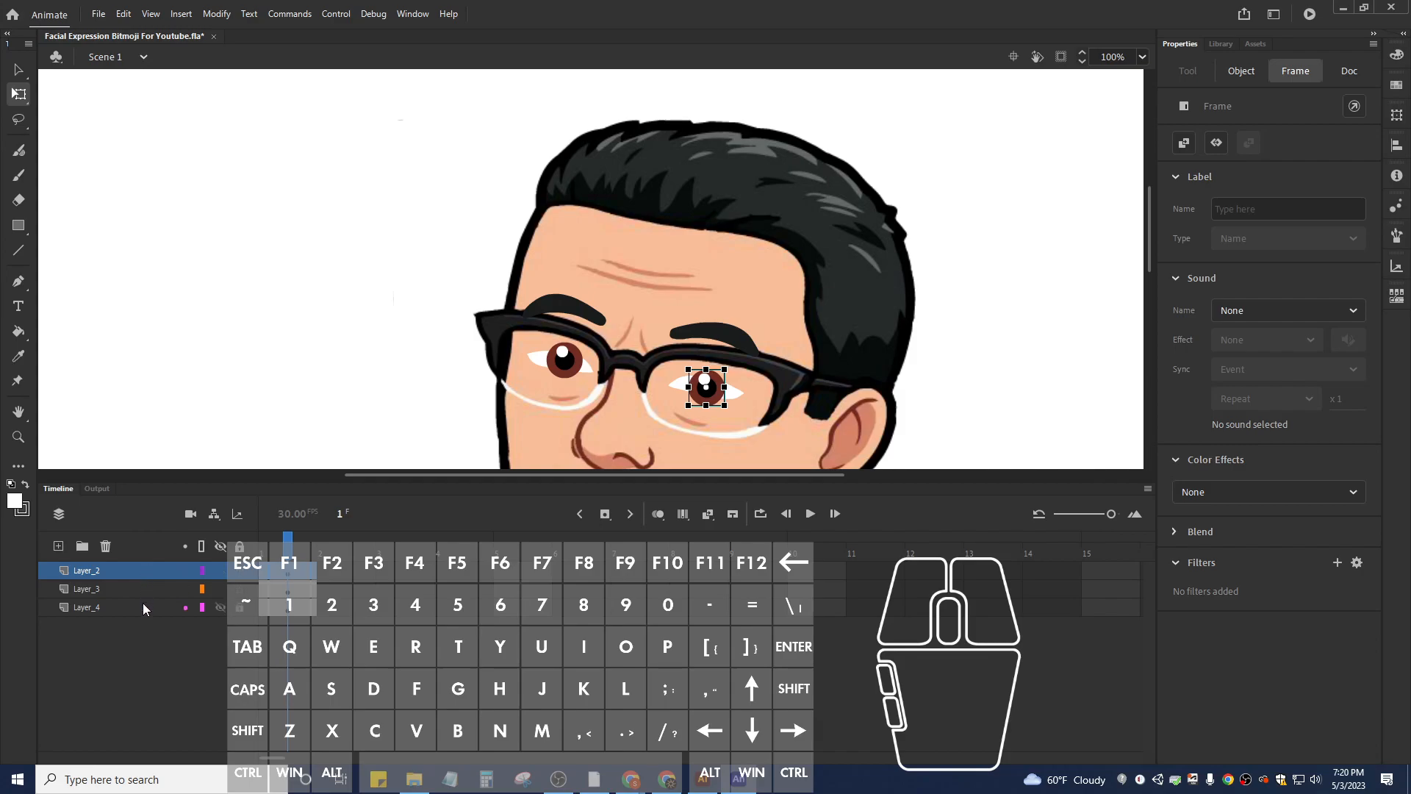
click(144, 609)
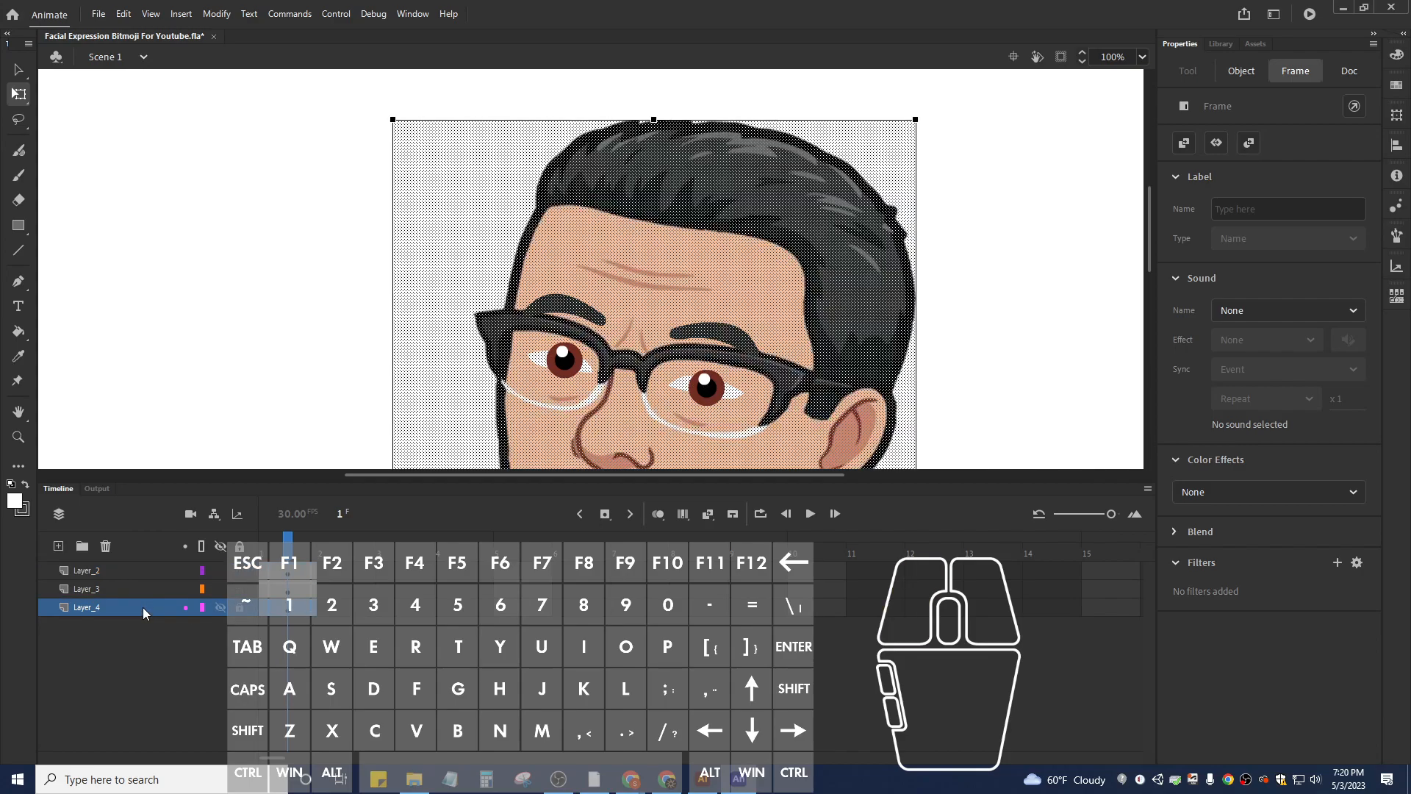
click(176, 629)
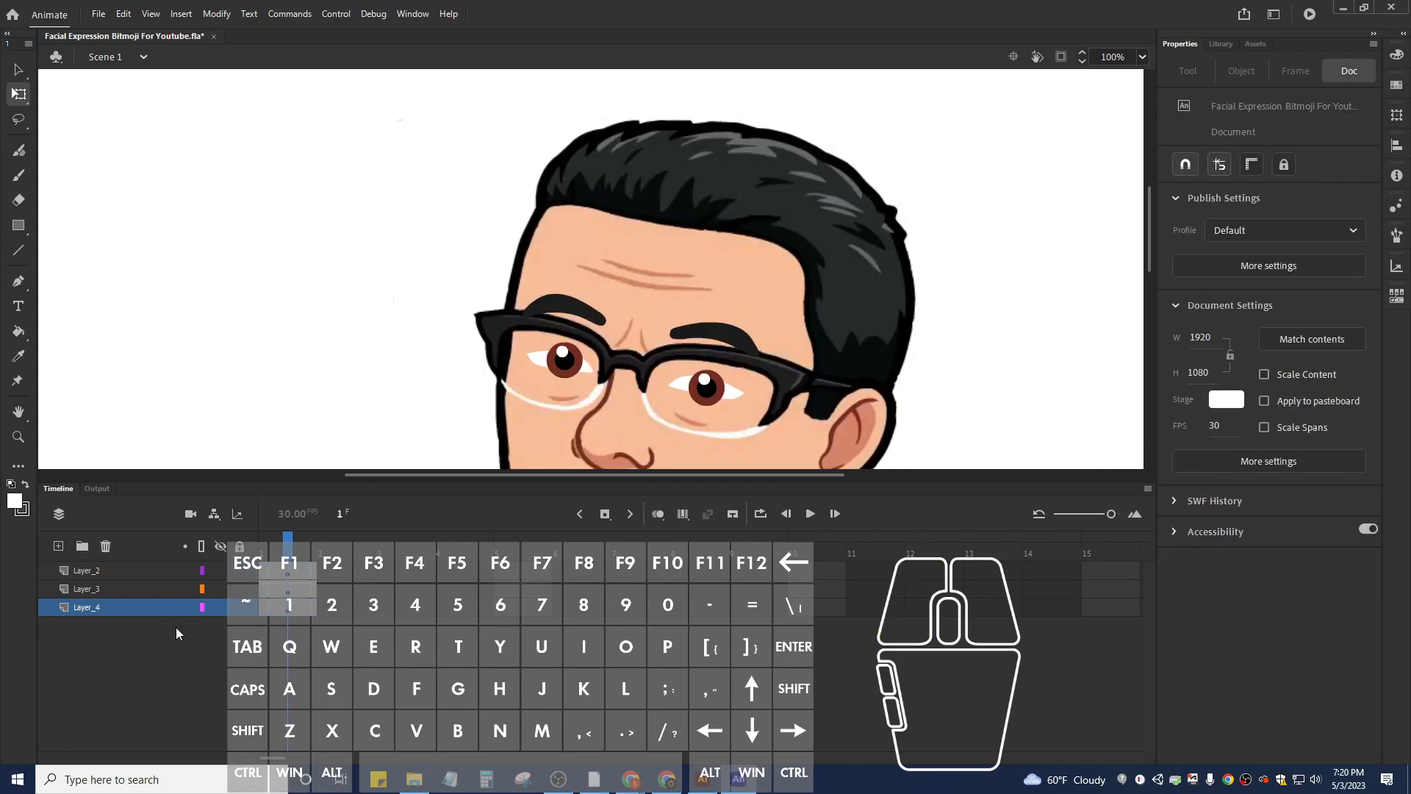
click(138, 603)
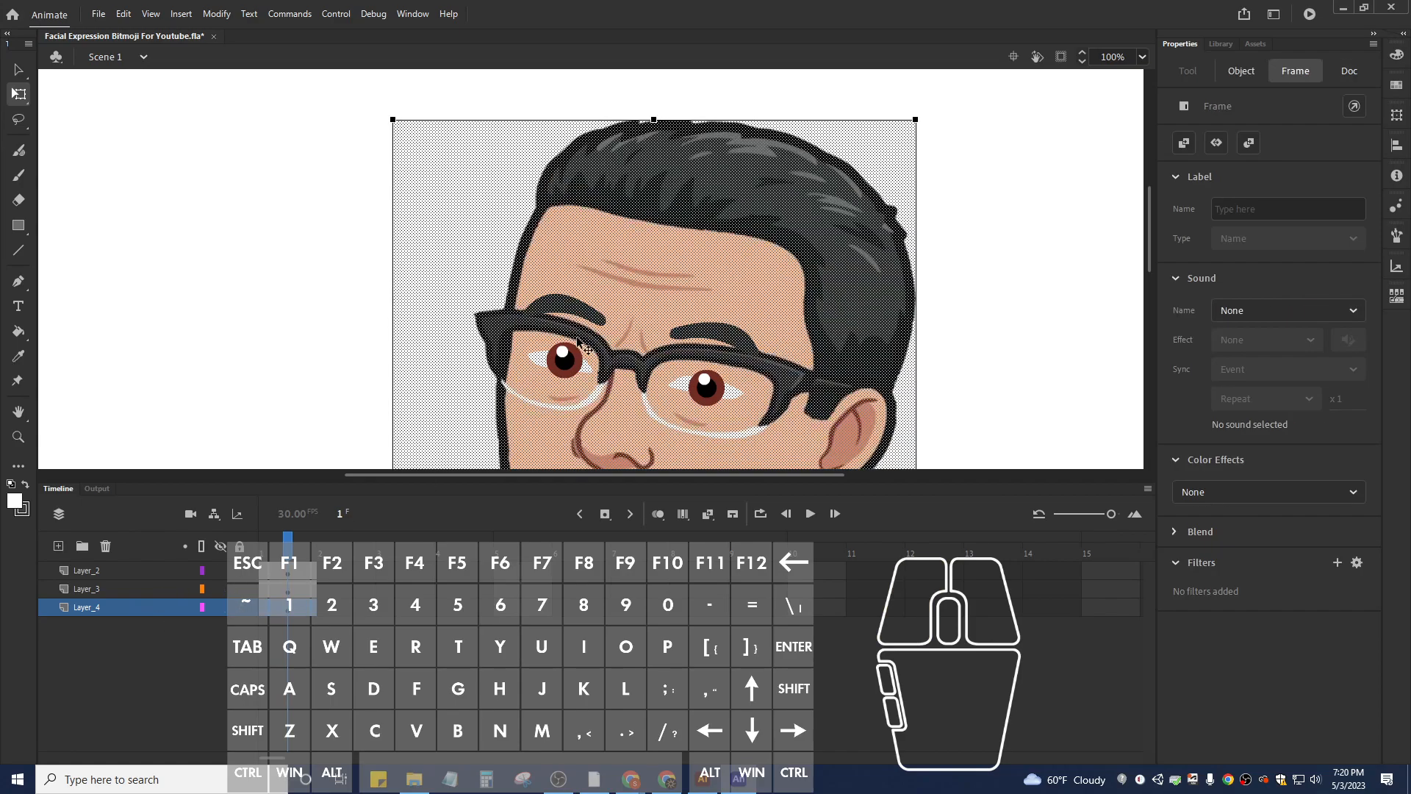
click(129, 589)
Distribute the left-hand and right-hand eyebrow shapes from Layer_4 each to a layer of its own.
click(586, 309)
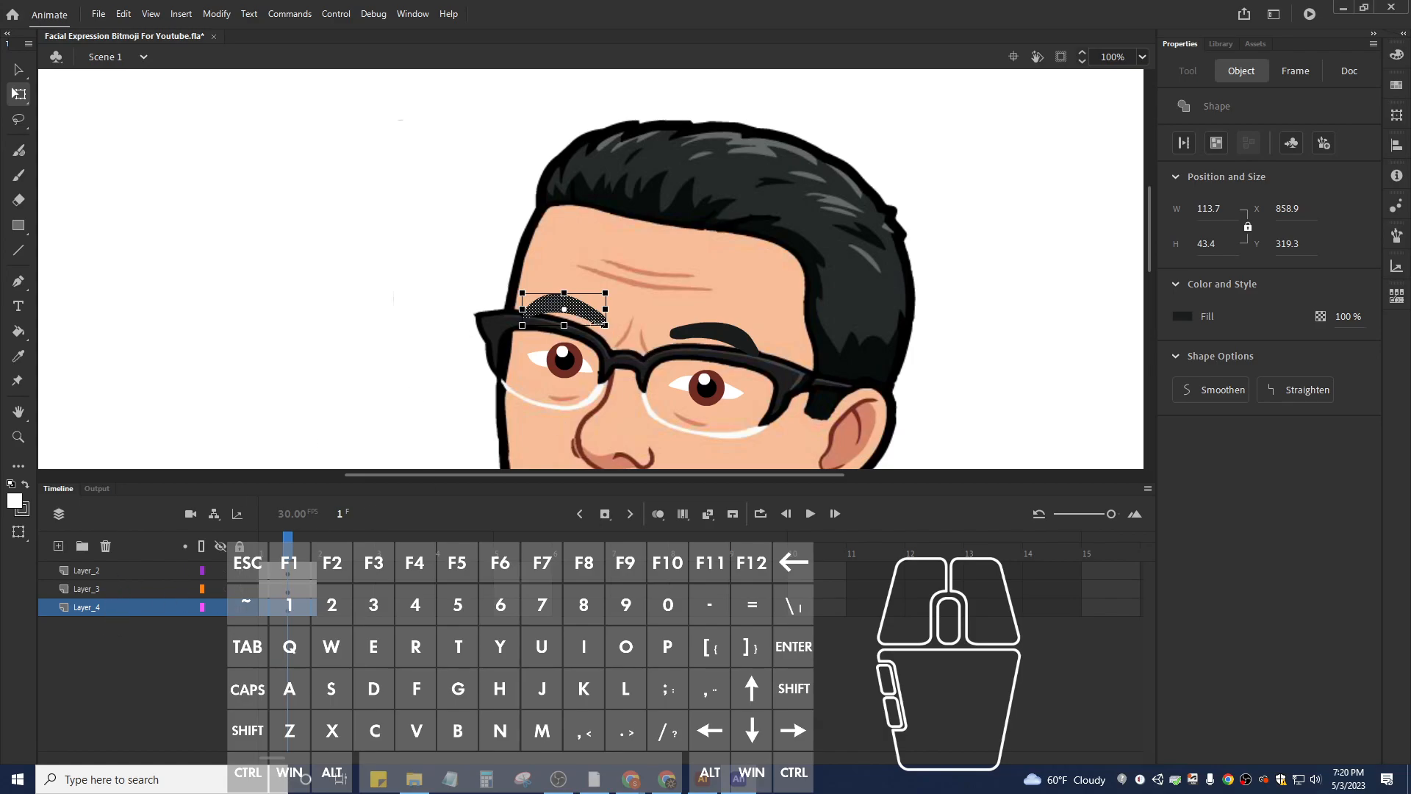
right_click(586, 326)
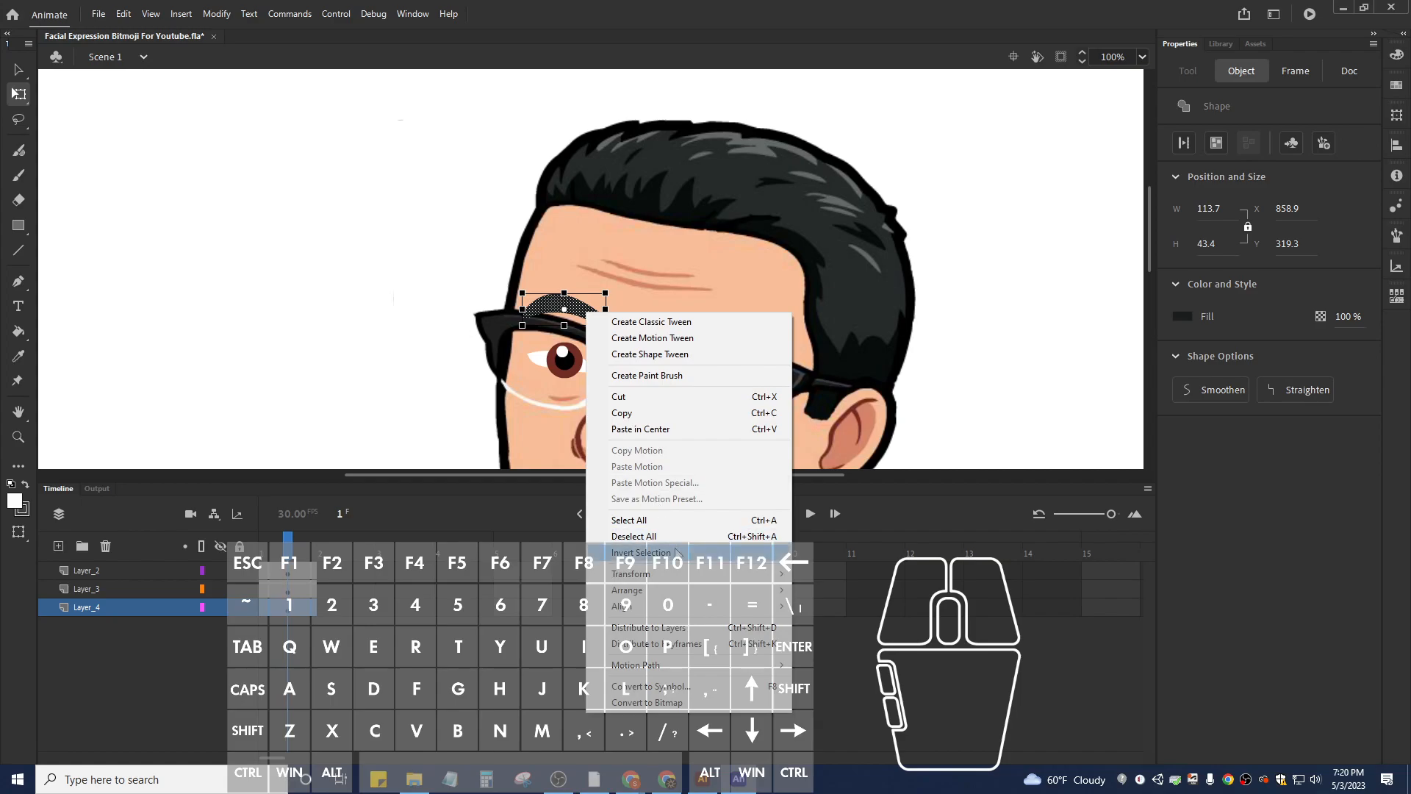
click(681, 628)
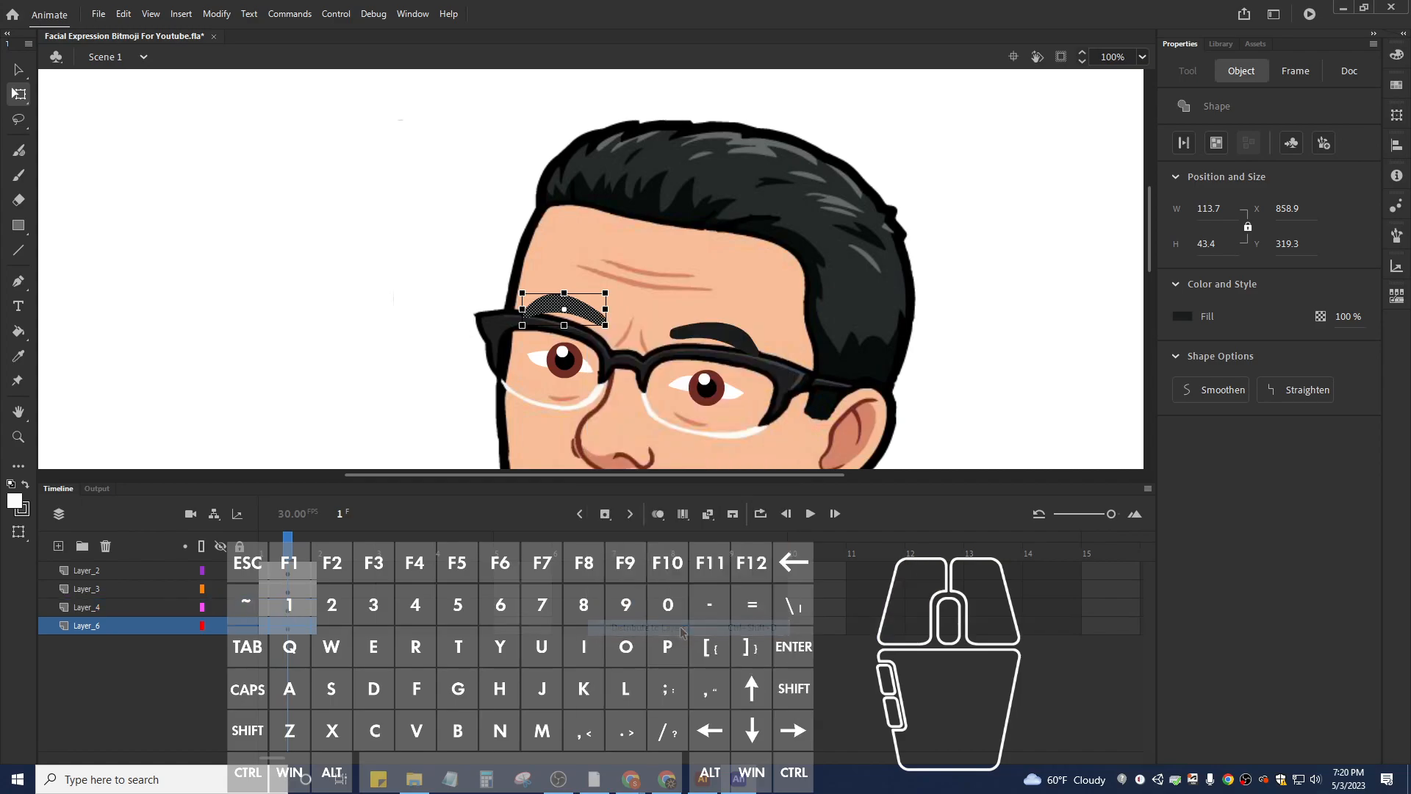
click(705, 340)
right_click(707, 340)
click(764, 650)
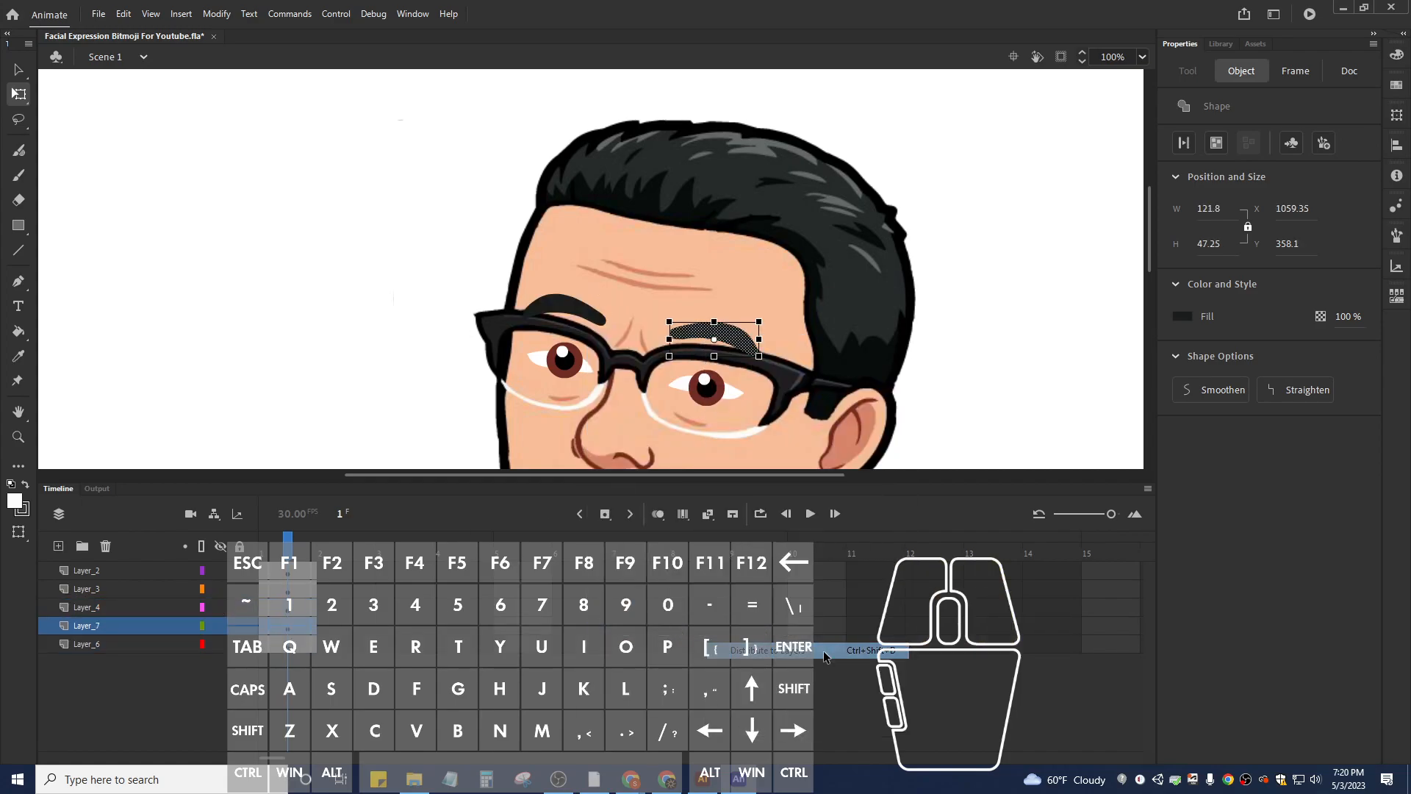
click(126, 651)
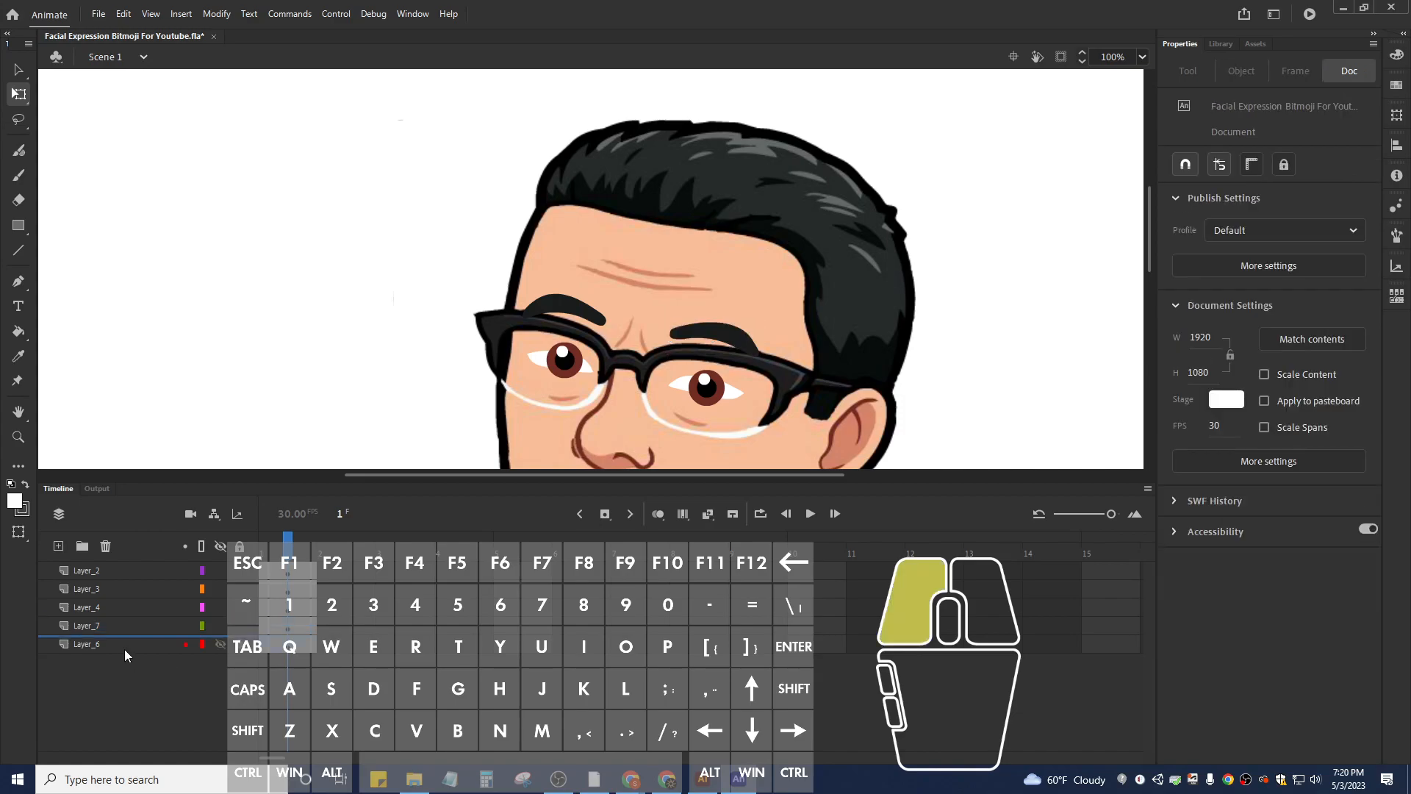
Distribute the white background shape of the left-hand eye from Layer_4 to its own layer.
click(539, 362)
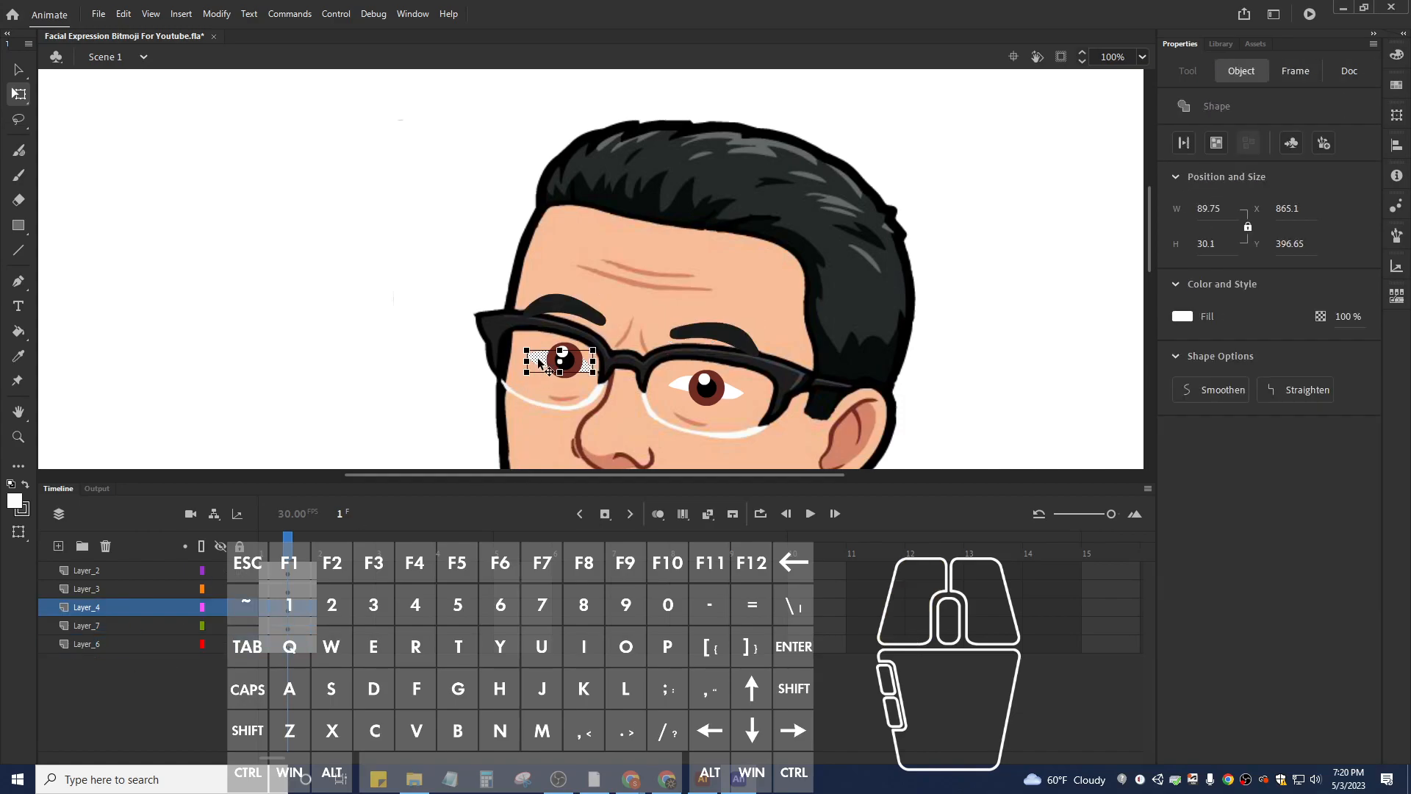
right_click(539, 359)
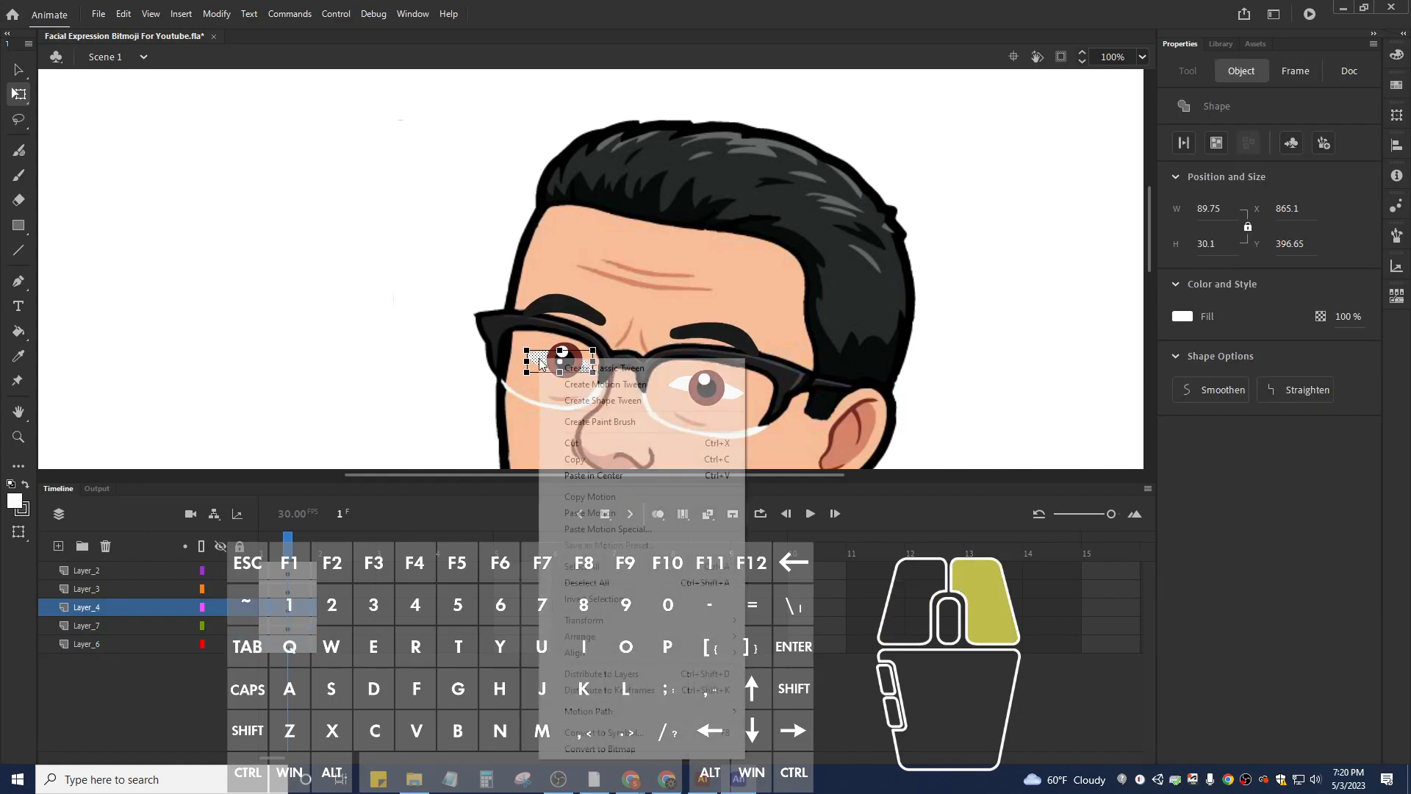
click(618, 674)
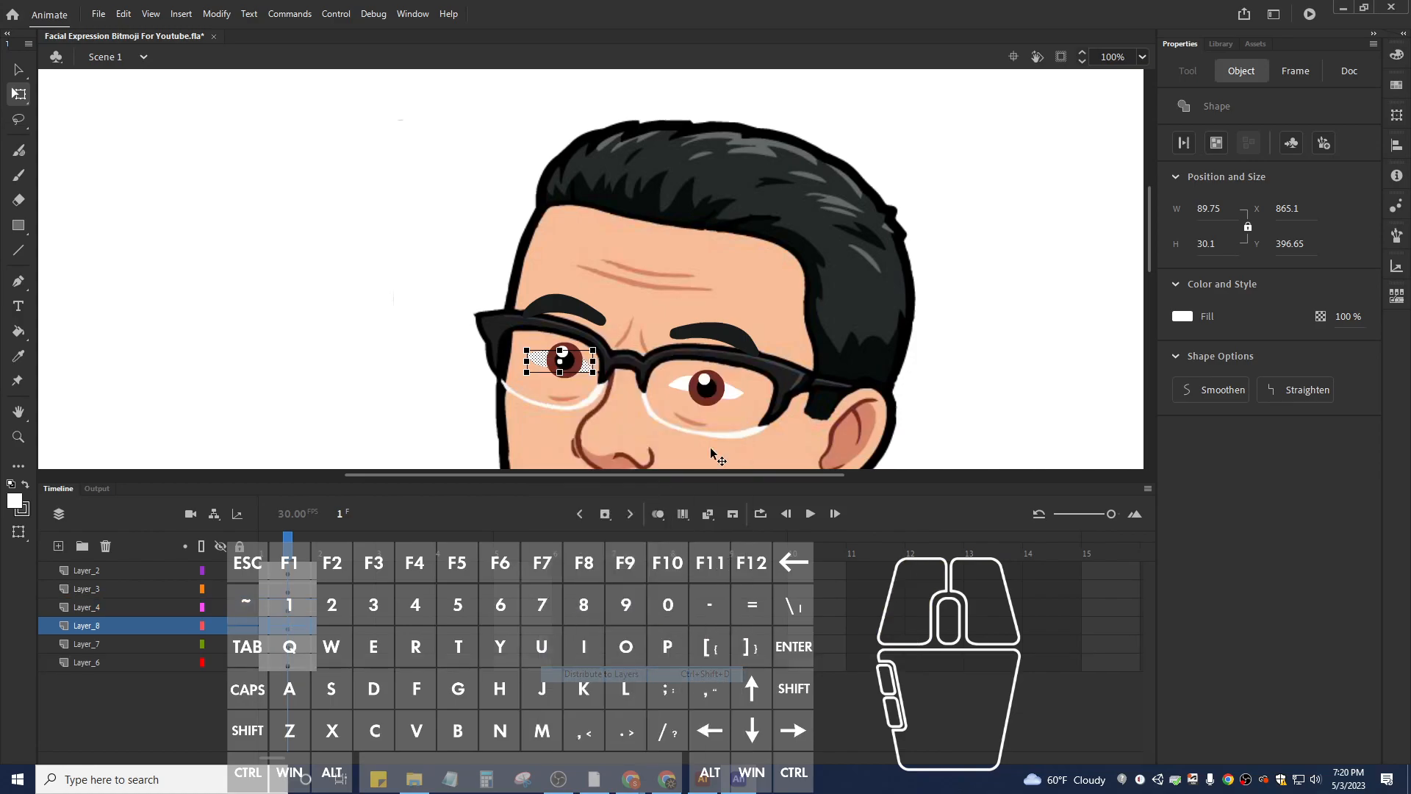
Distribute the white background shape of the right-hand eye from Layer_4 to its own layer.
right_click(682, 388)
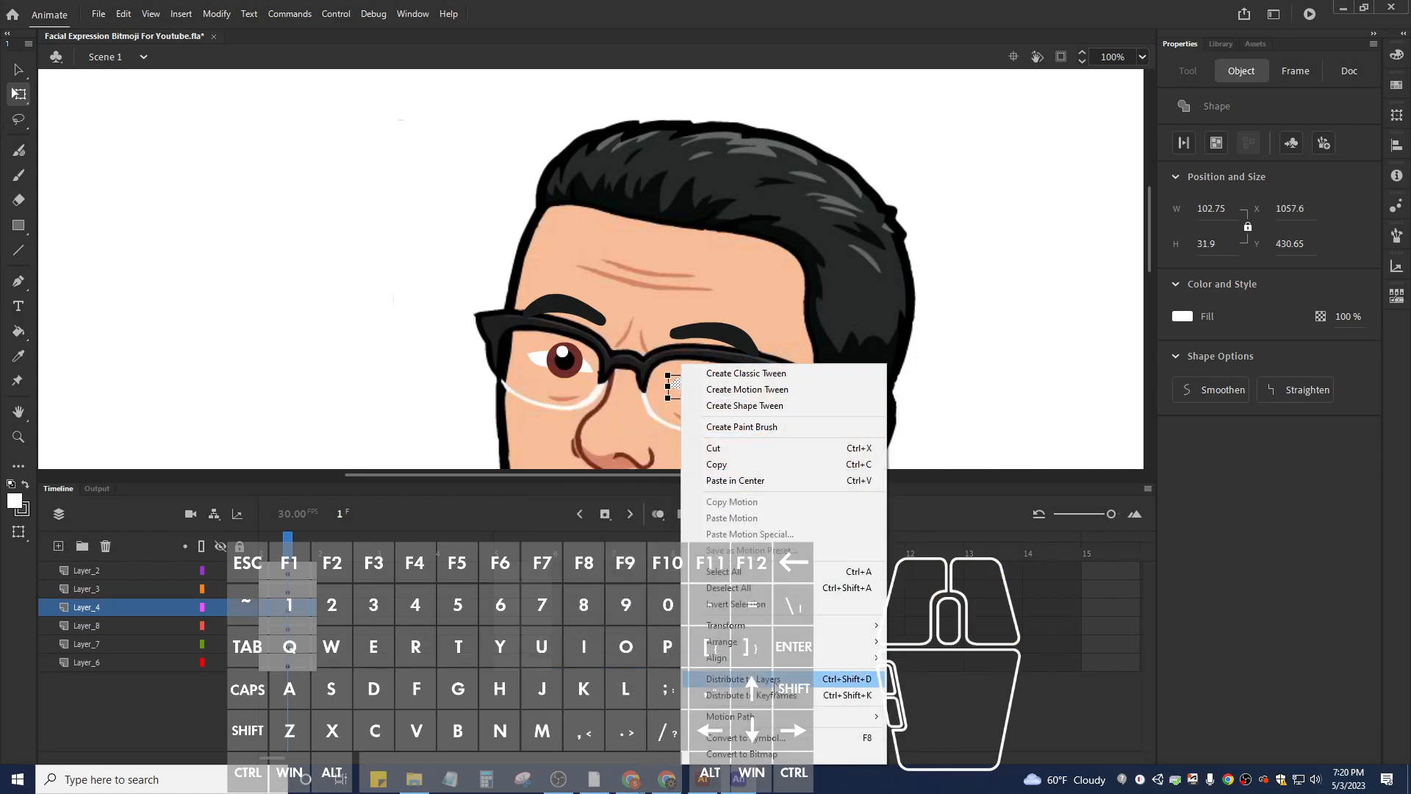
click(728, 678)
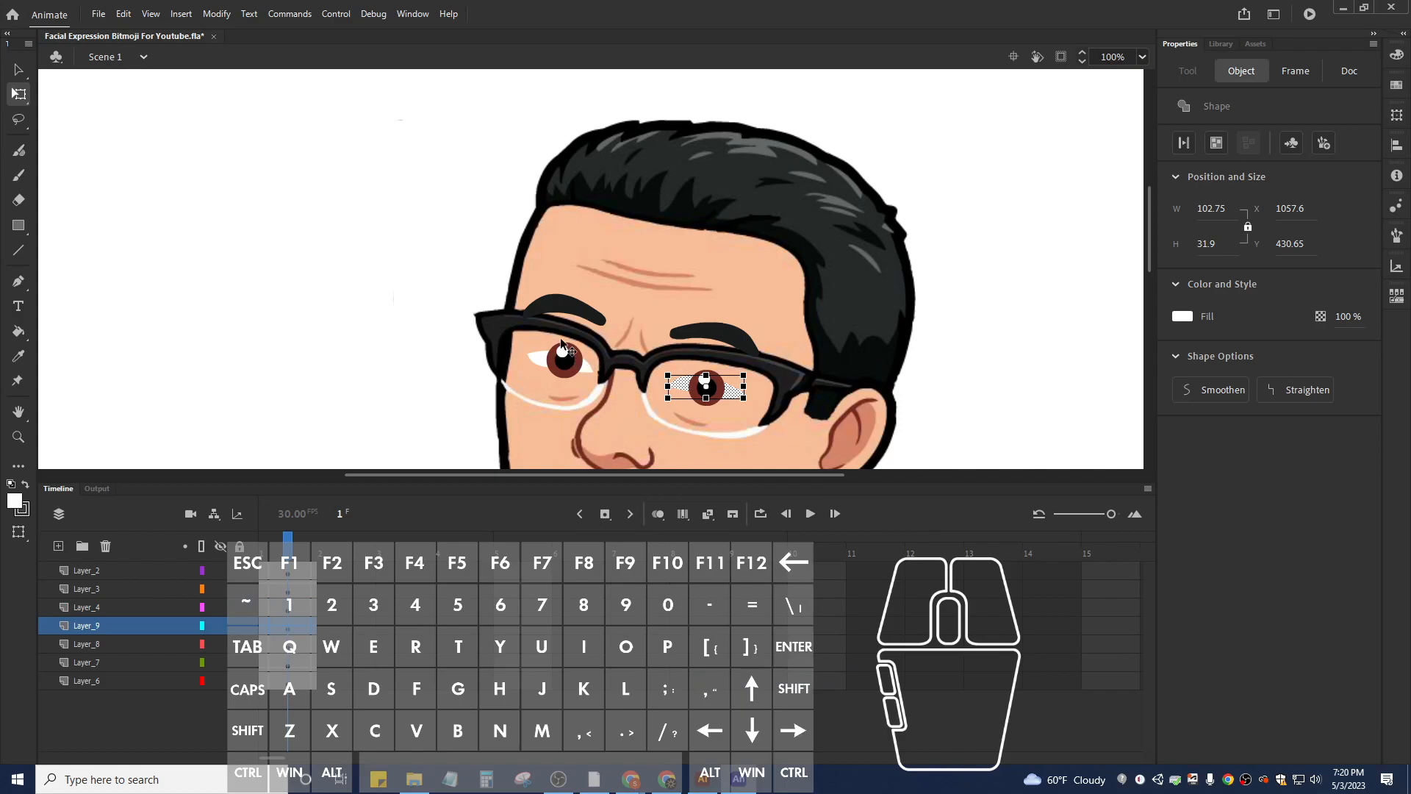
click(122, 703)
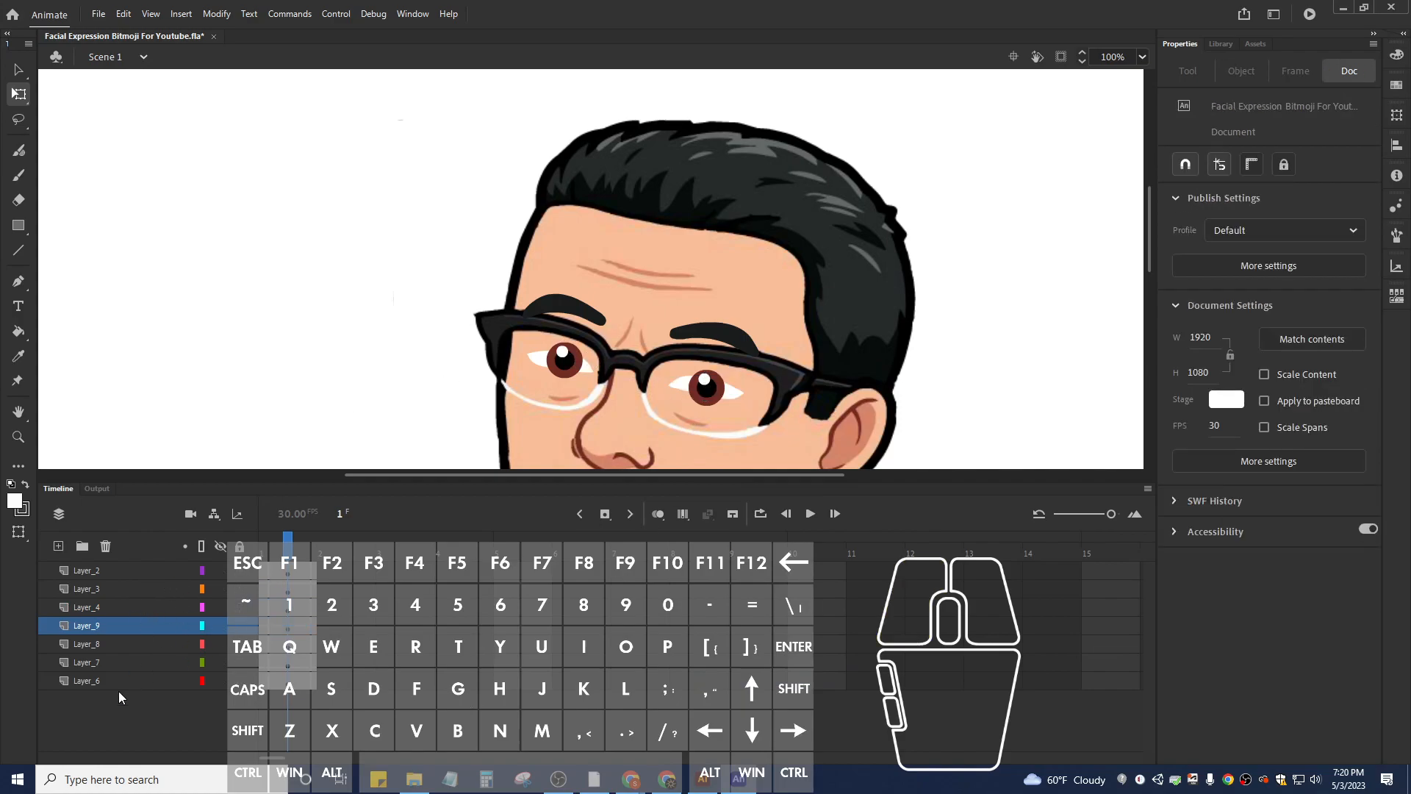
Rename Layer_2, which holds the right-hand eyeball, as RightEyeball.
click(108, 569)
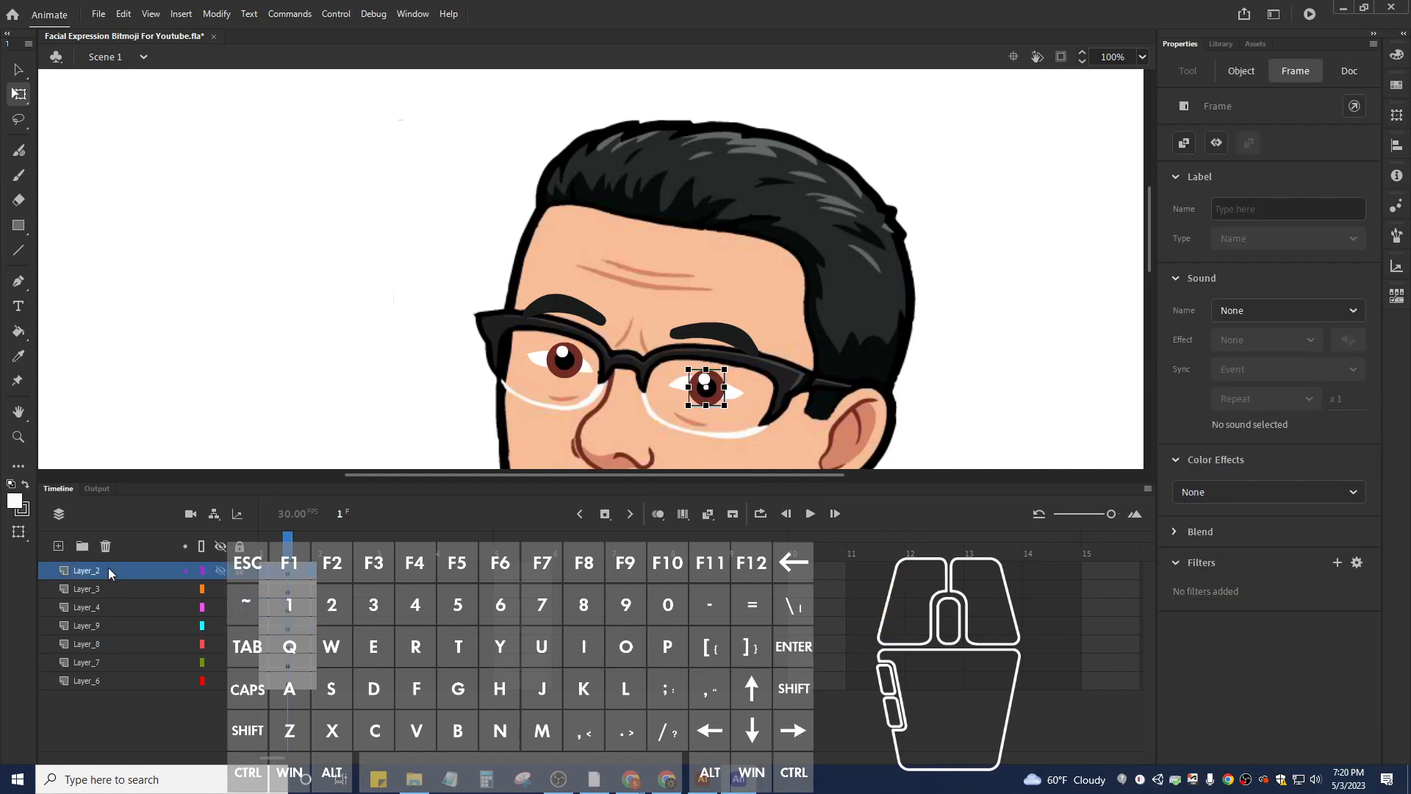
double_click(94, 569)
text(Right)
key(BackSpace)
text(Eyeball)
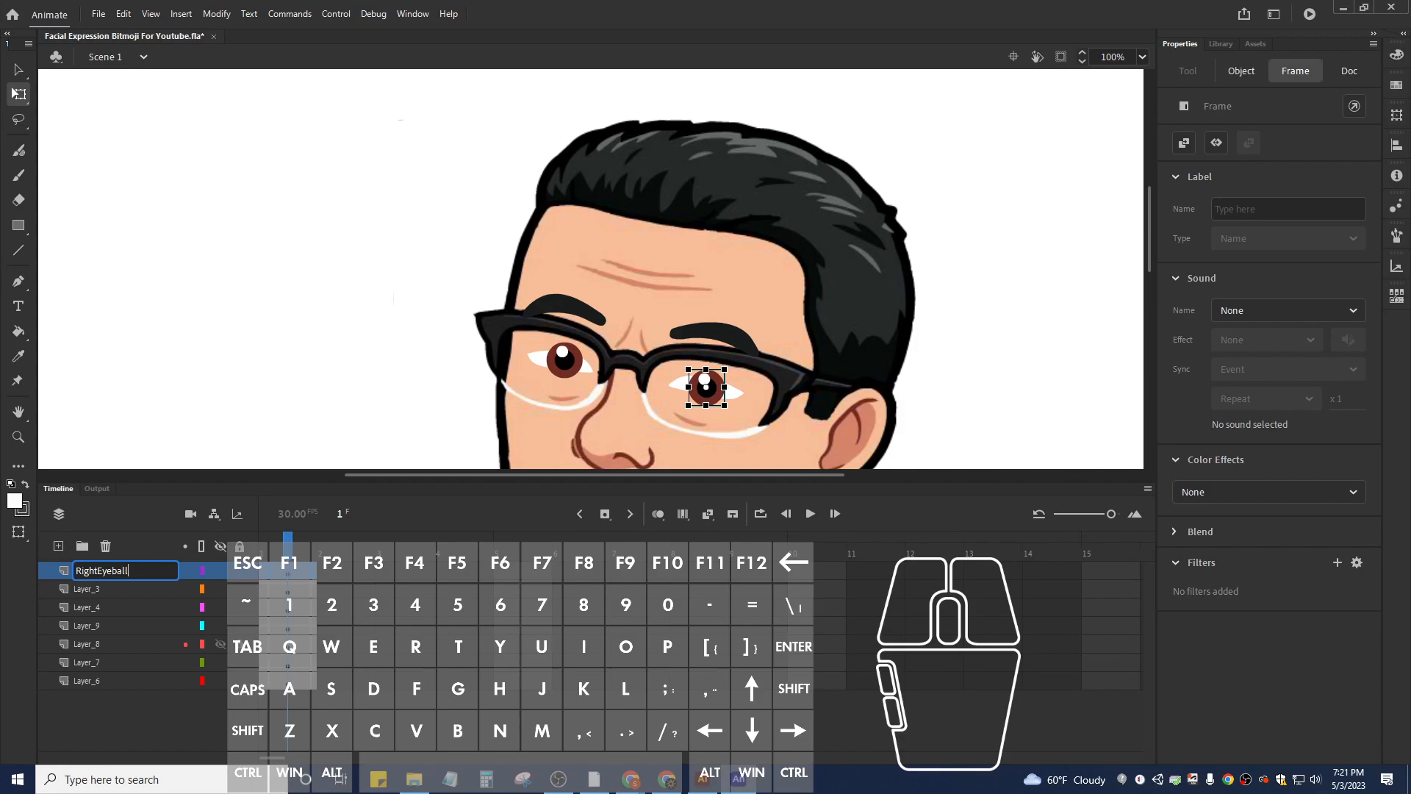
key(Return)
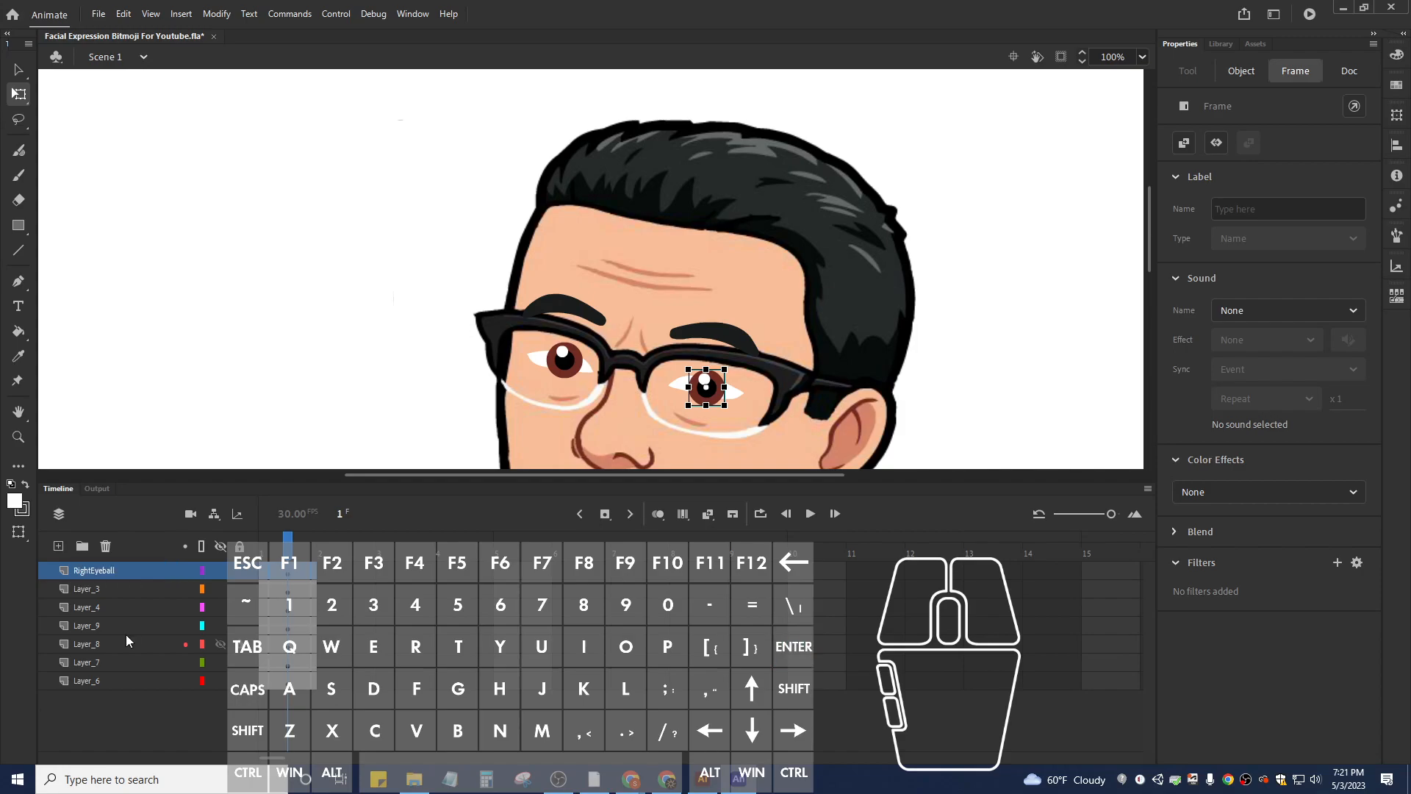
Rename Layer_3, which holds the left-hand eyeball, as LeftEyeball.
click(85, 590)
double_click(85, 594)
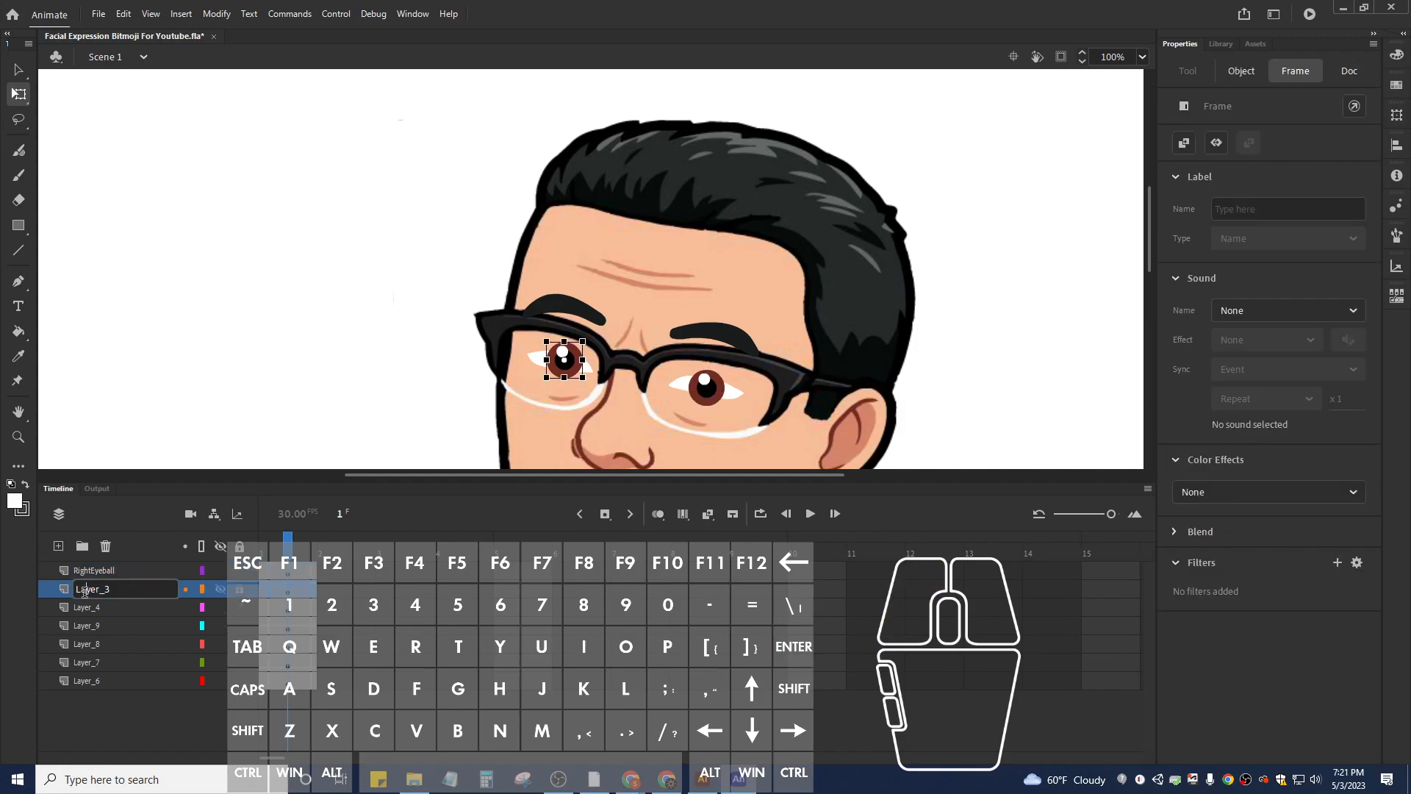
double_click(86, 590)
text(L)
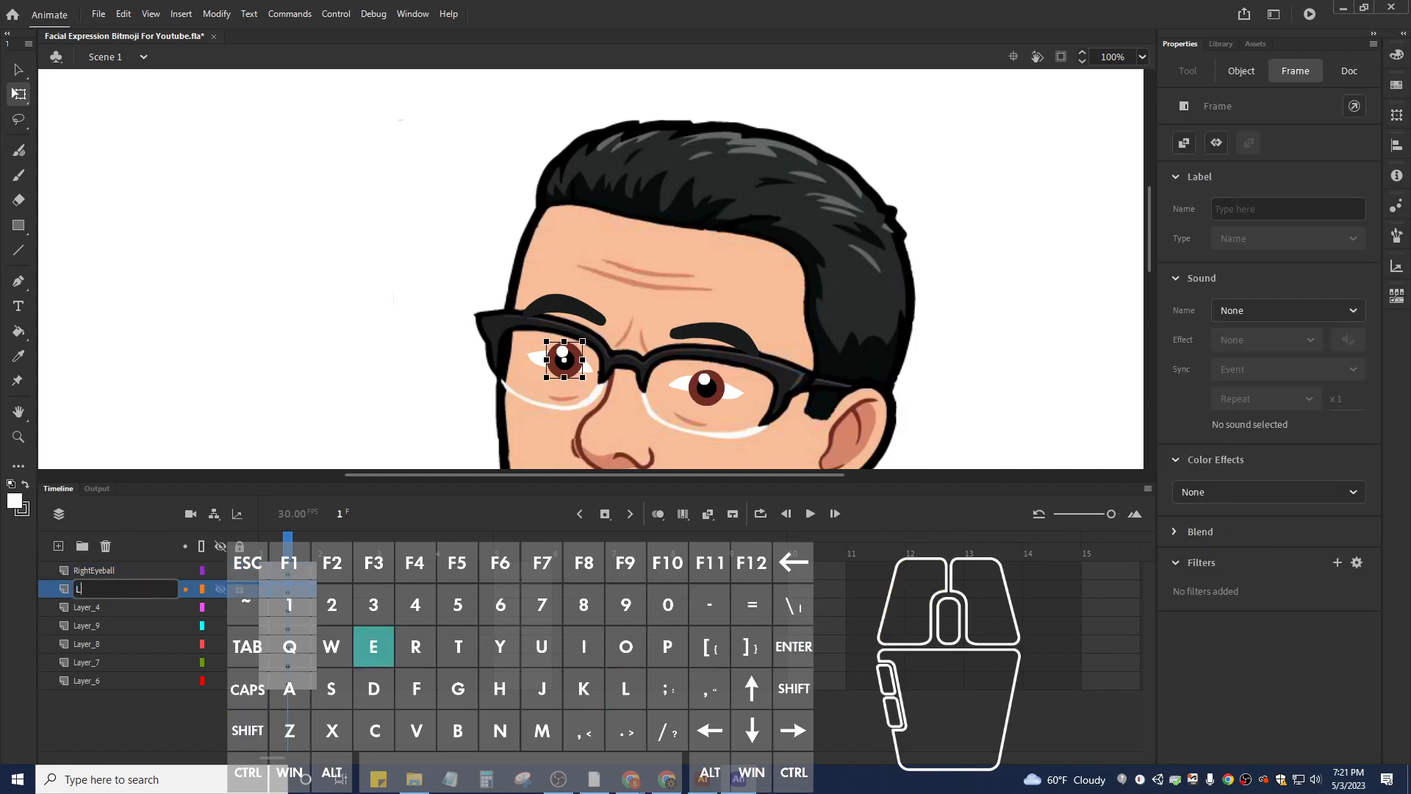
text(eftEyeball)
key(Return)
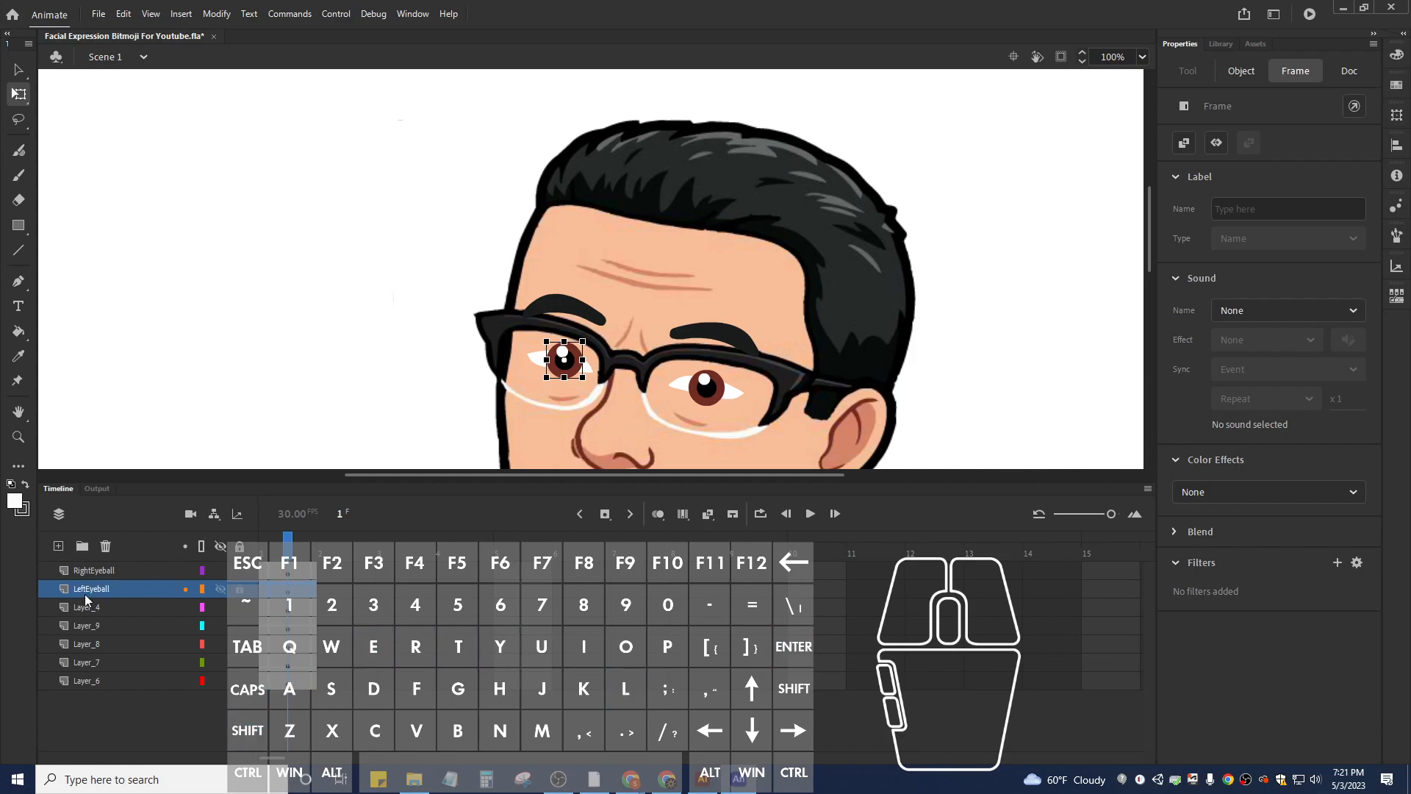
Rename Layer_4, which holds the rest of the head artwork, as Everything_Else.
click(91, 608)
click(91, 608)
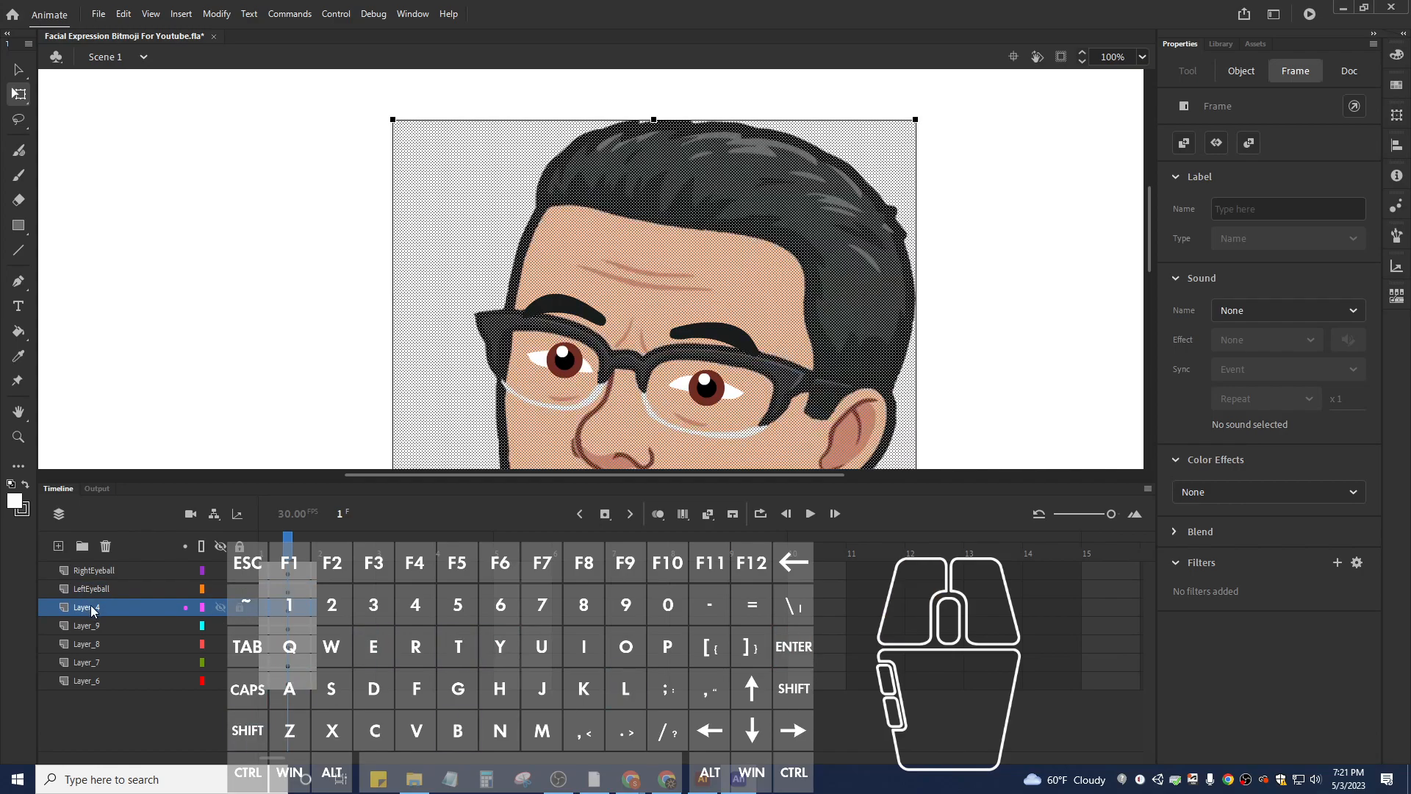
double_click(91, 608)
text(Every)
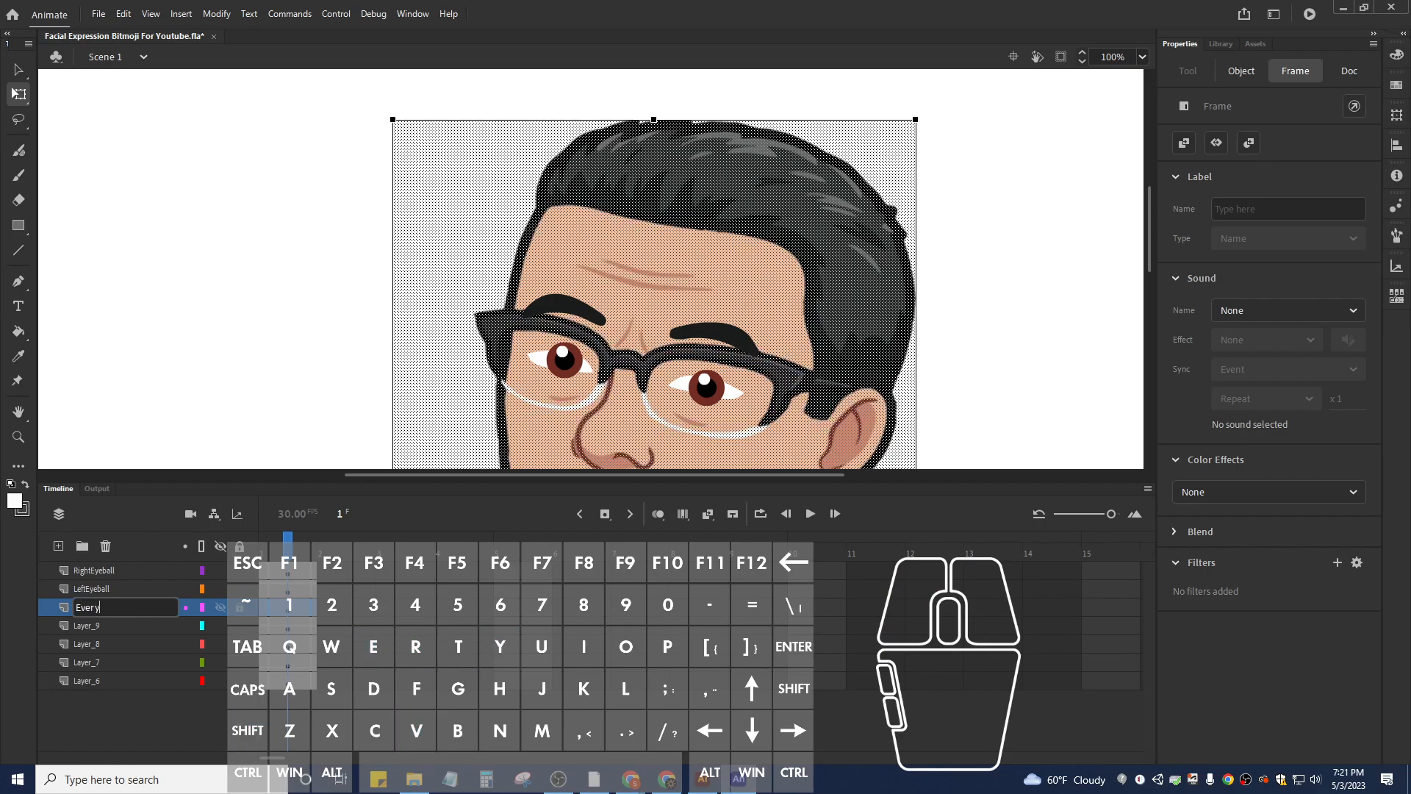
text(thing_Else)
key(Return)
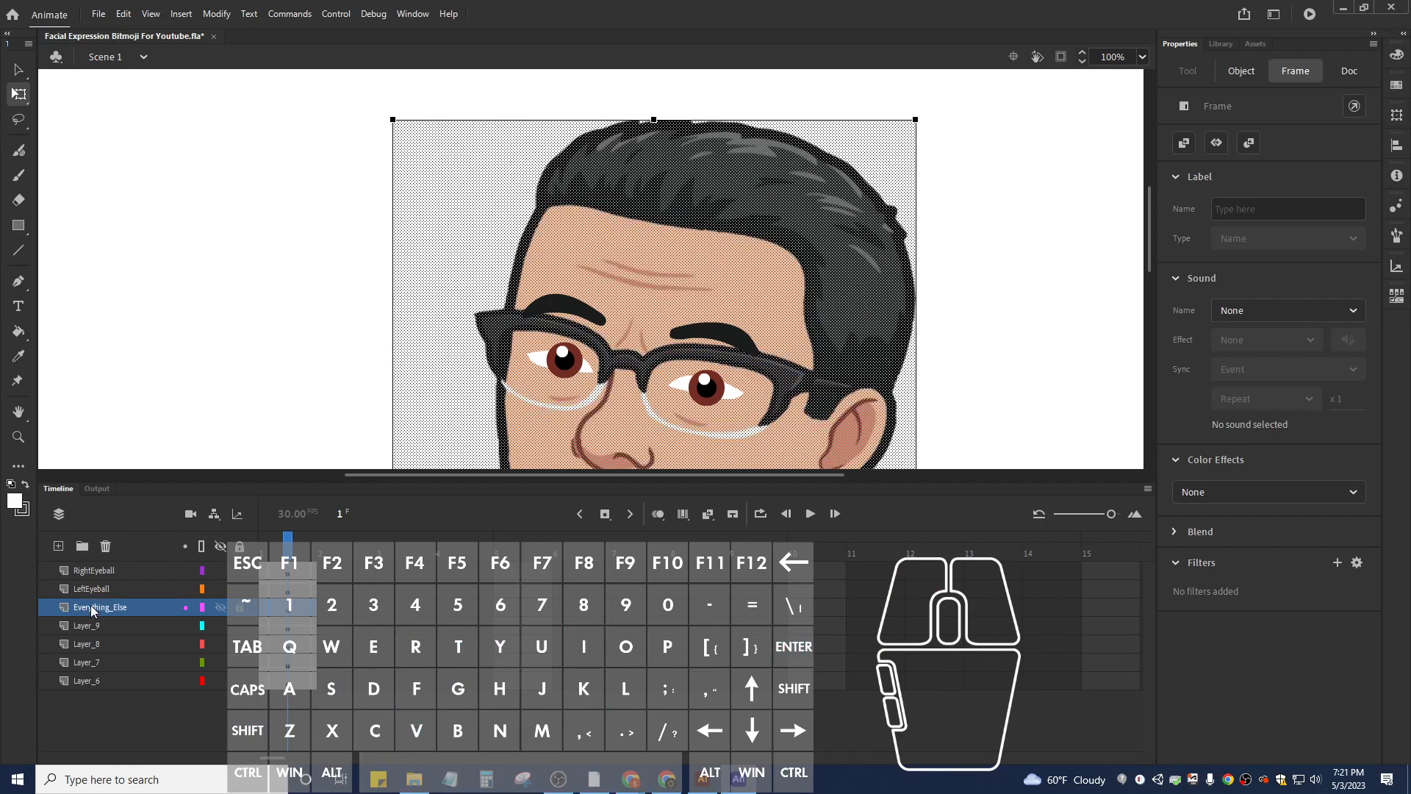
Rename Layer_9, which holds the white shape of the right-hand eye, as LeftEyeShape.
click(93, 625)
double_click(93, 625)
text(Rig)
key(BackSpace)
key(BackSpace)
key(BackSpace)
text(LeftEyeShap)
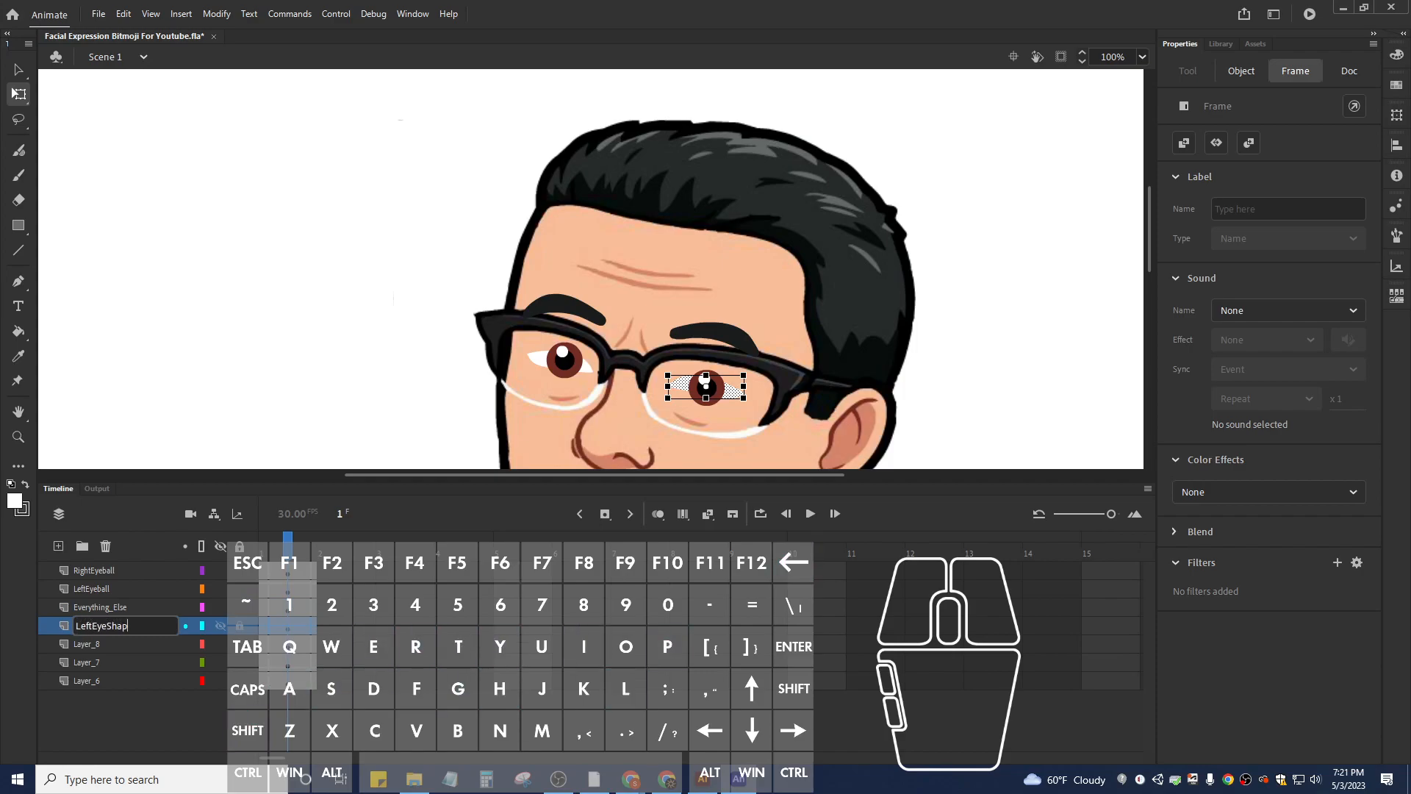
text(e)
key(Return)
Rename Layer_8, which holds the white shape of the left-hand eye, as RightEyeShape.
double_click(101, 644)
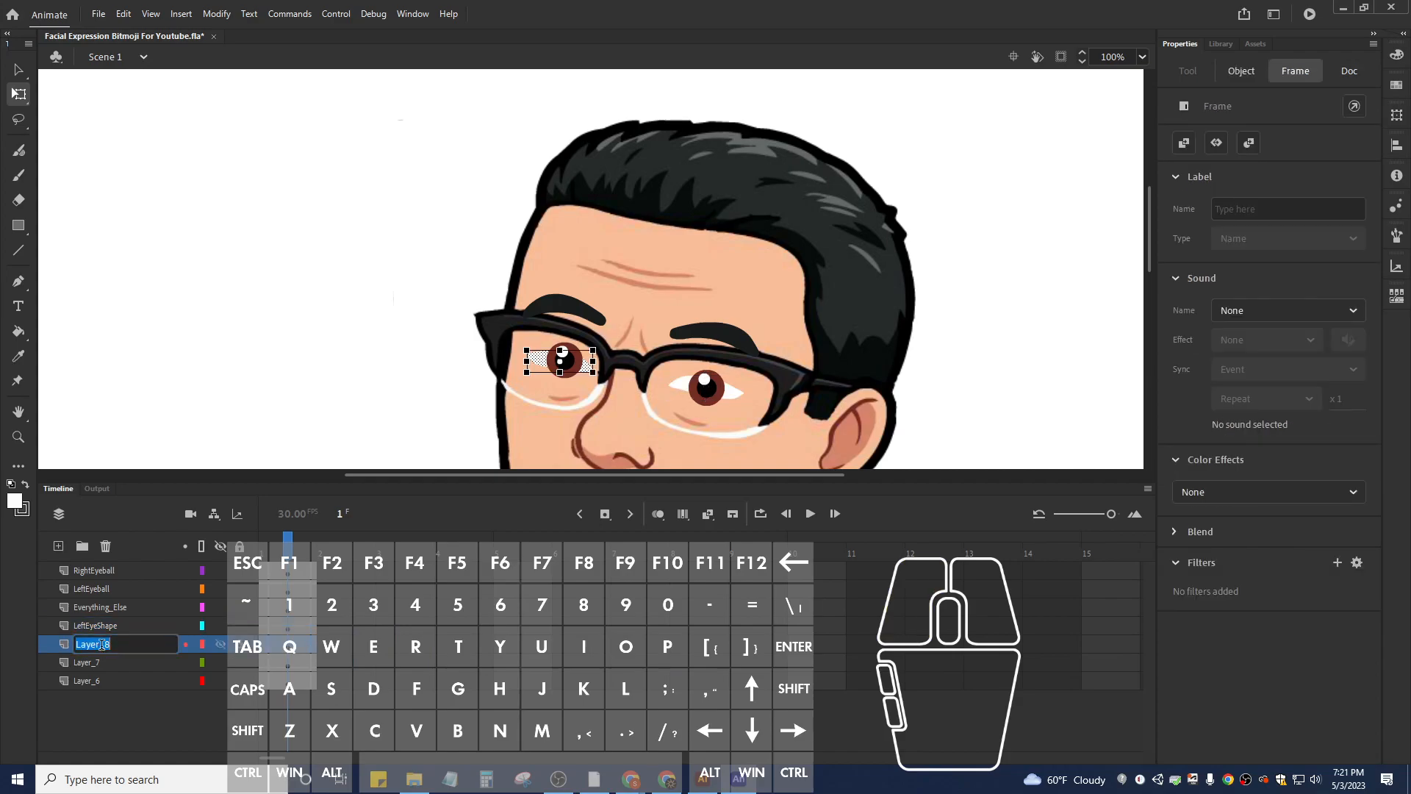
text(RightEyeShape)
key(Return)
Rename Layer_7, which holds the right-hand eyebrow, as LeftEyebrow.
double_click(95, 664)
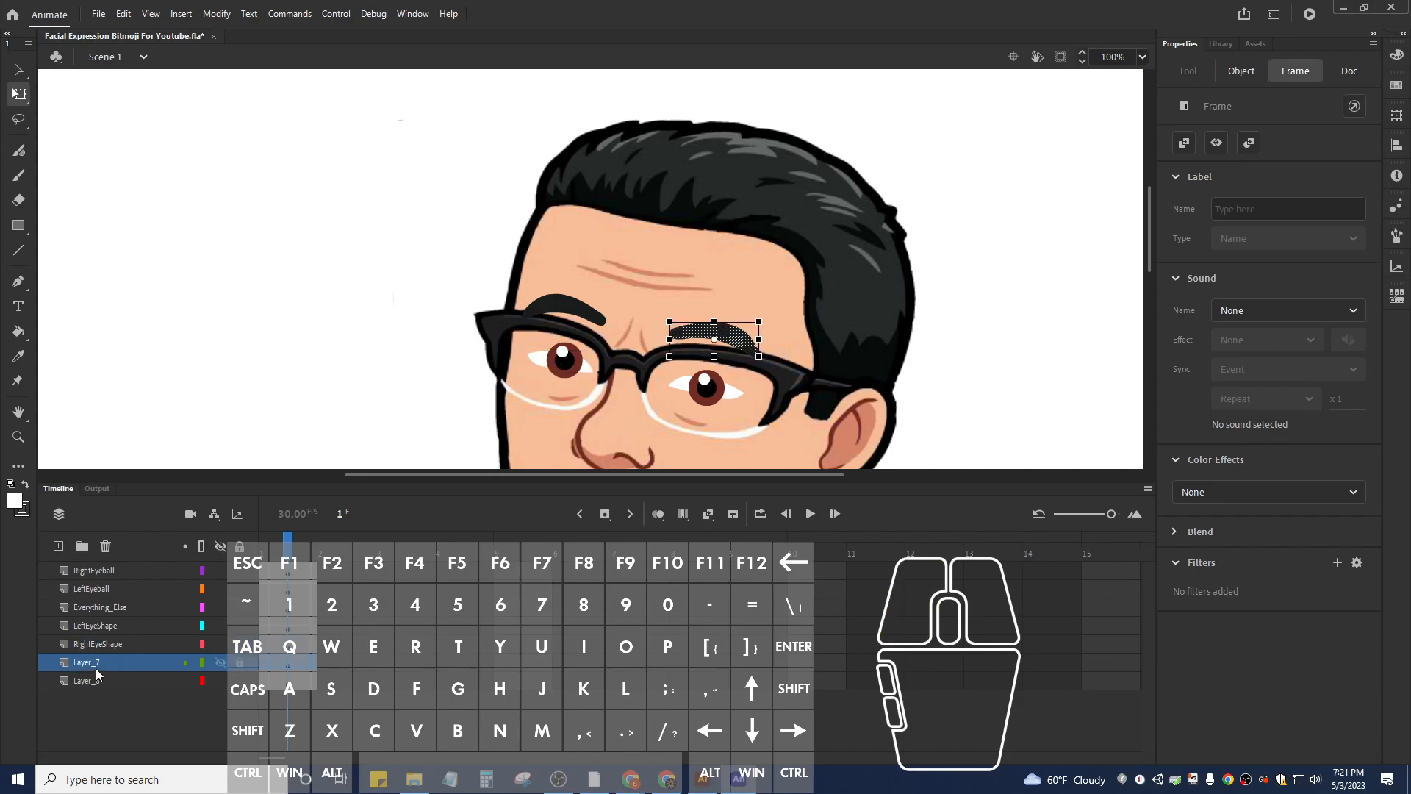
text(left)
key(BackSpace)
key(BackSpace)
key(BackSpace)
key(BackSpace)
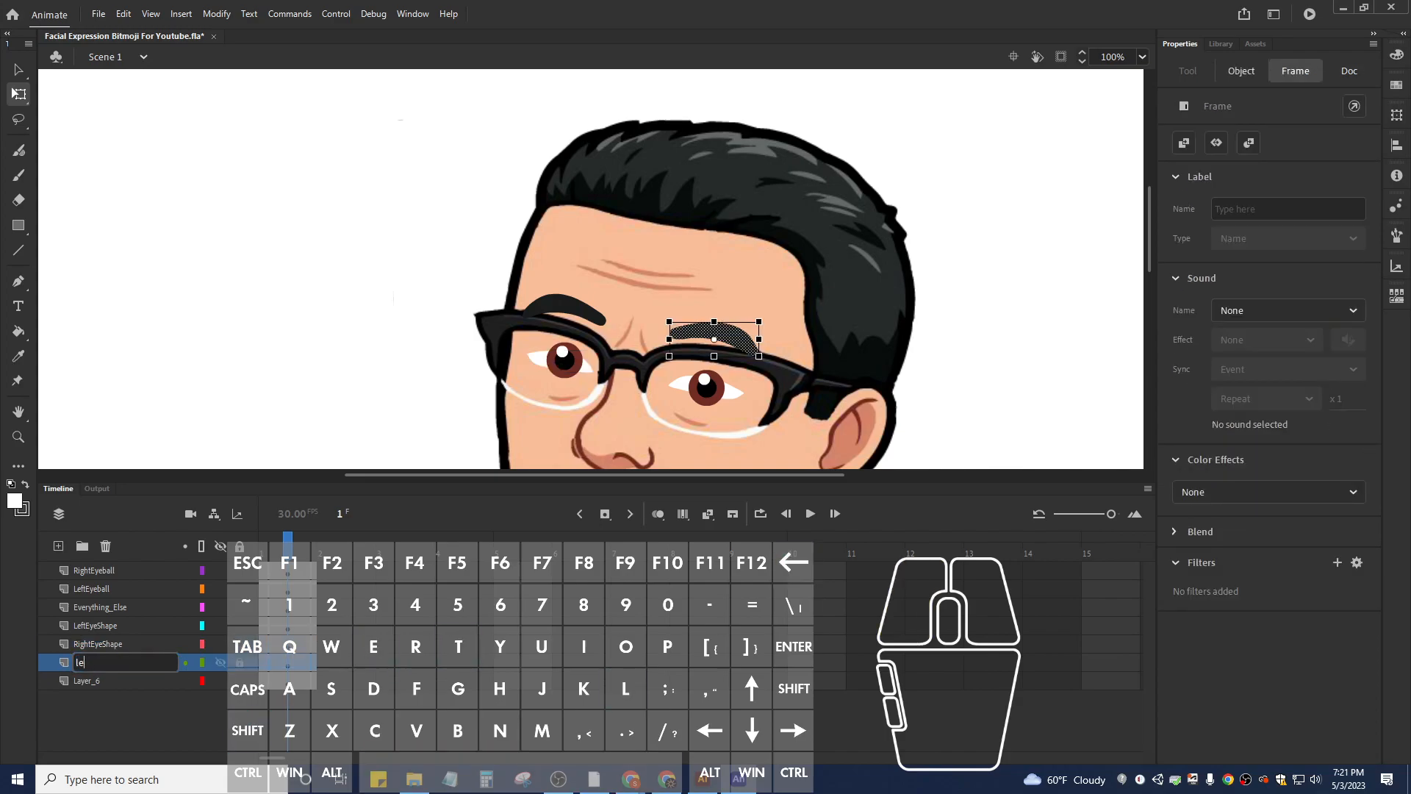
text(LeftEye)
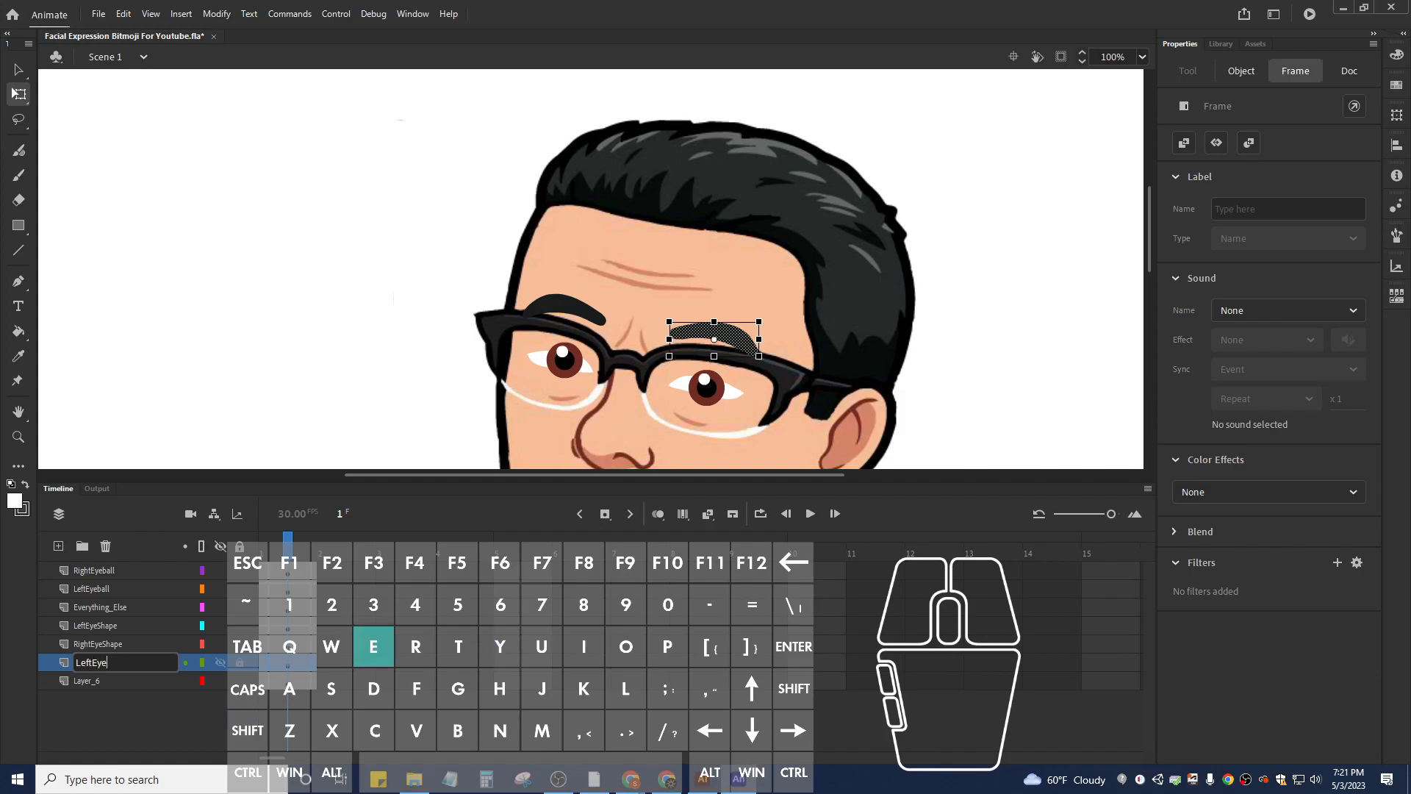
text(brow)
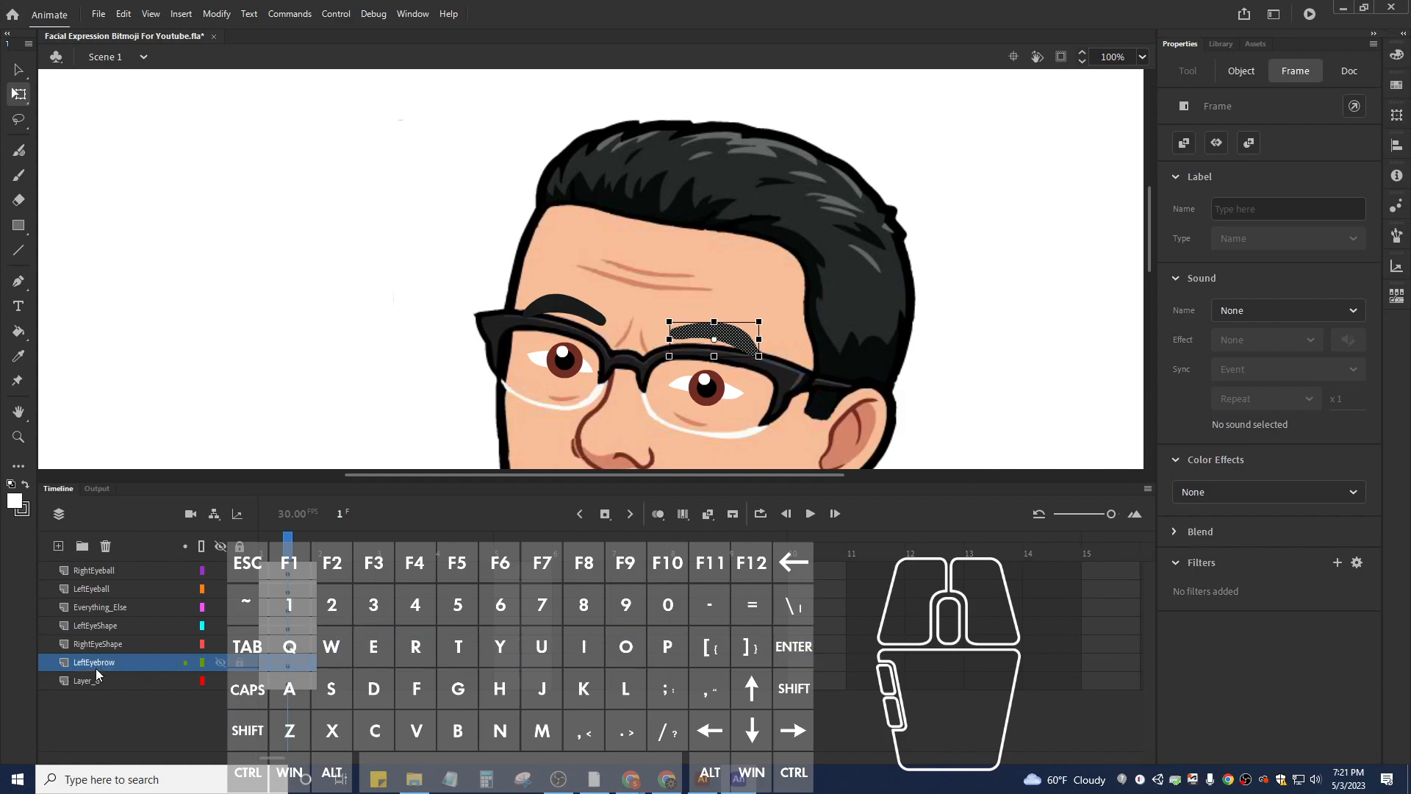
Rename Layer_6, which holds the left-hand eyebrow, as RightEyebrow.
double_click(87, 680)
double_click(85, 677)
text(RightEyebrow)
key(Return)
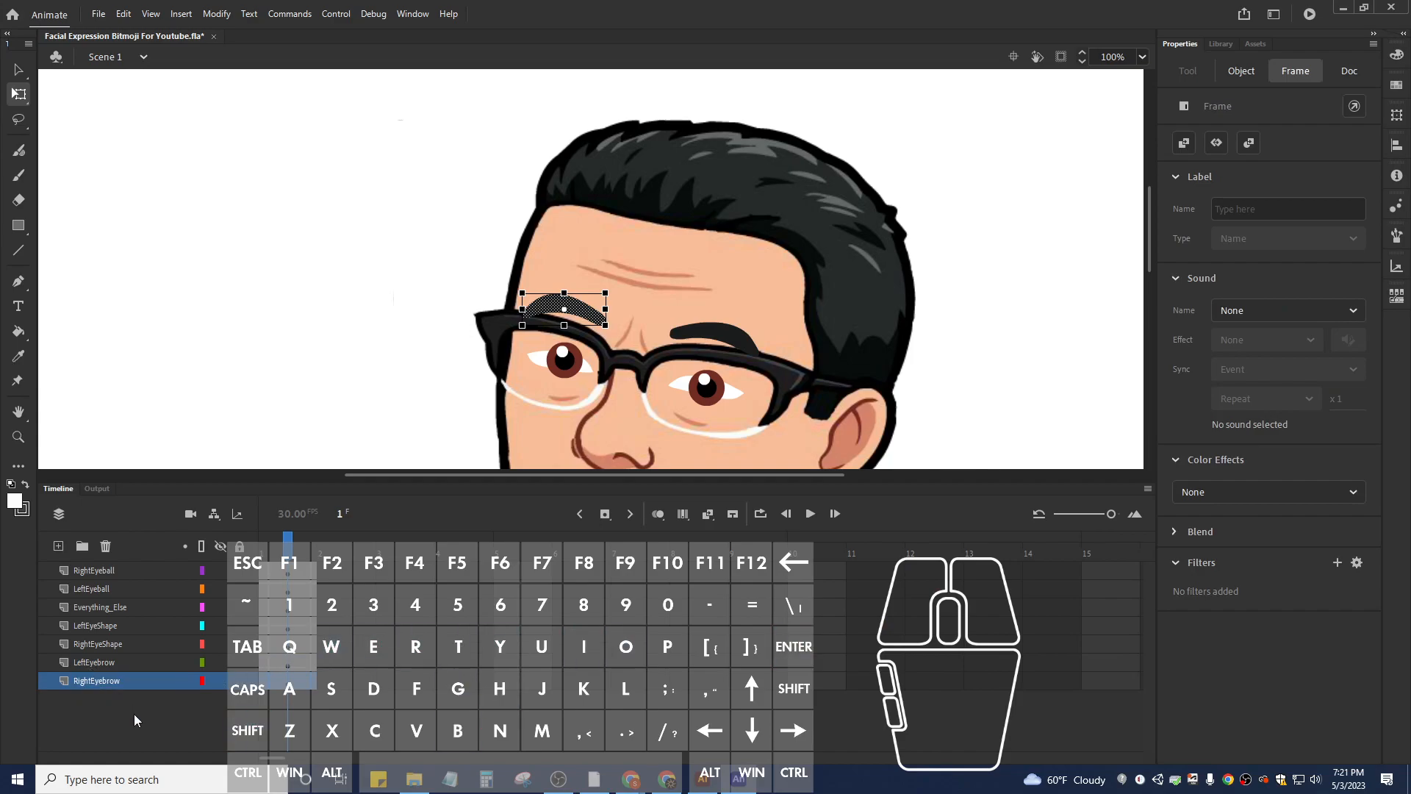
Reorder the layers from the top as LeftEyebrow, LeftEyeball, LeftEyeShape, RightEyebrow, RightEyeball, RightEyeShape and Everything_Else.
drag(103, 607, 103, 686)
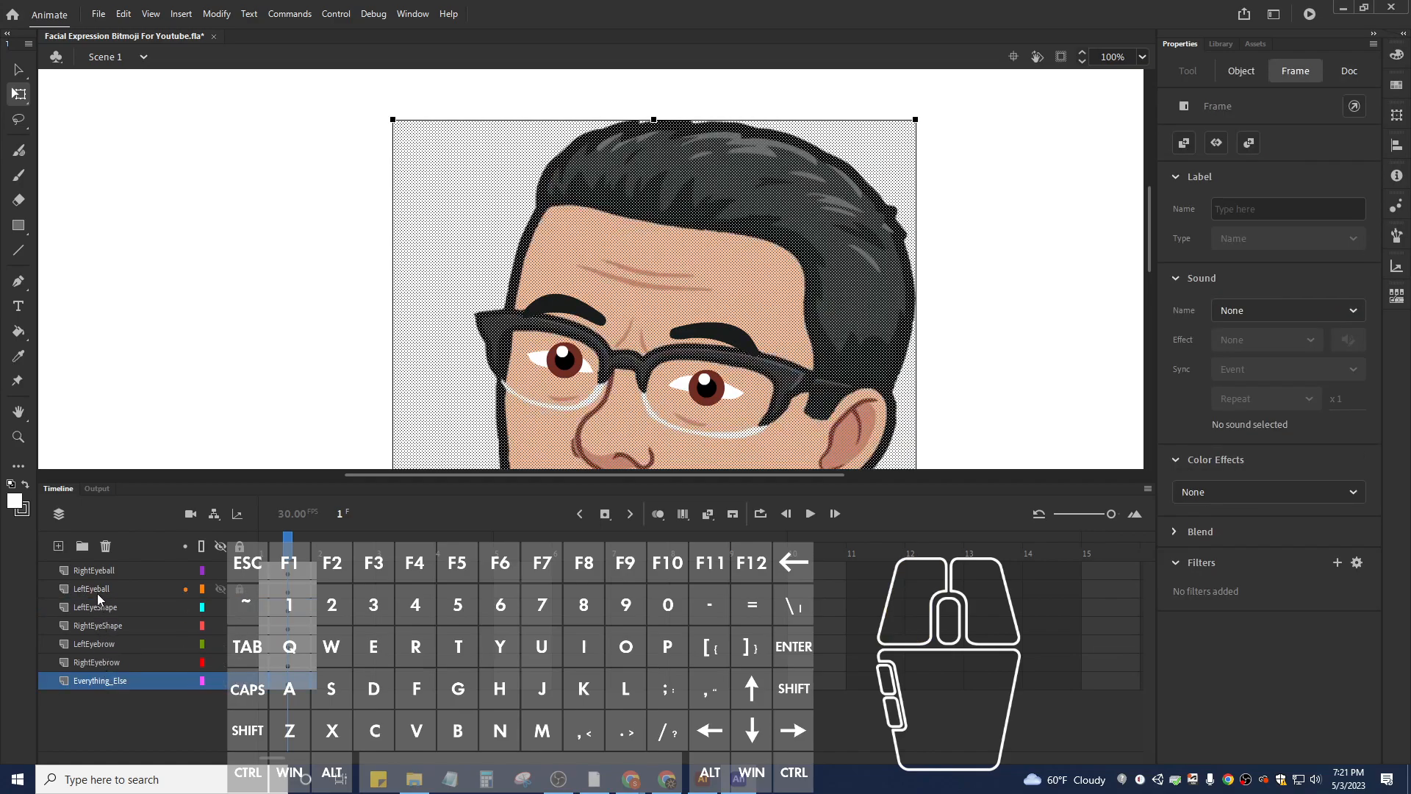
mouse_move(100, 571)
mouse_down()
mouse_move(95, 647)
mouse_move(114, 572)
mouse_up()
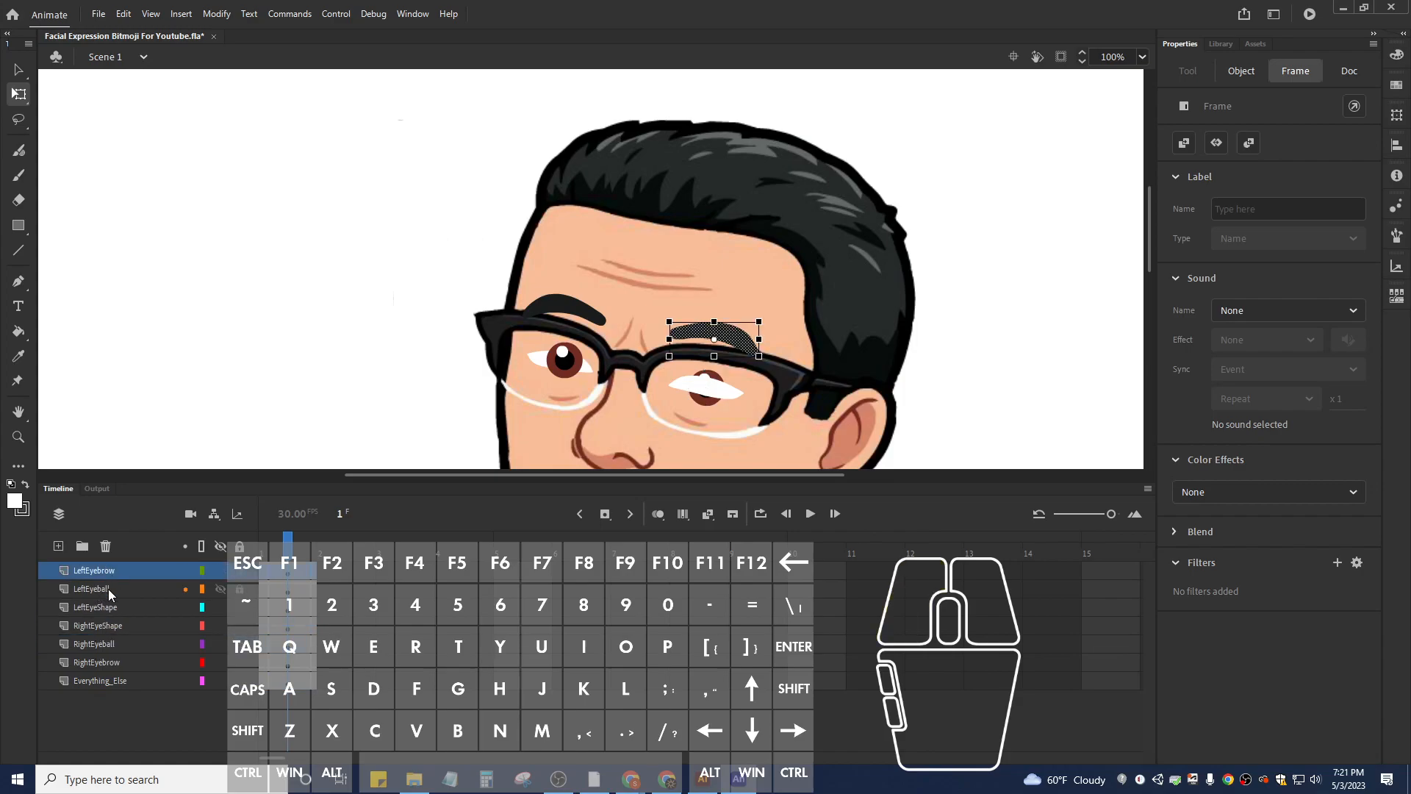
click(108, 589)
click(104, 607)
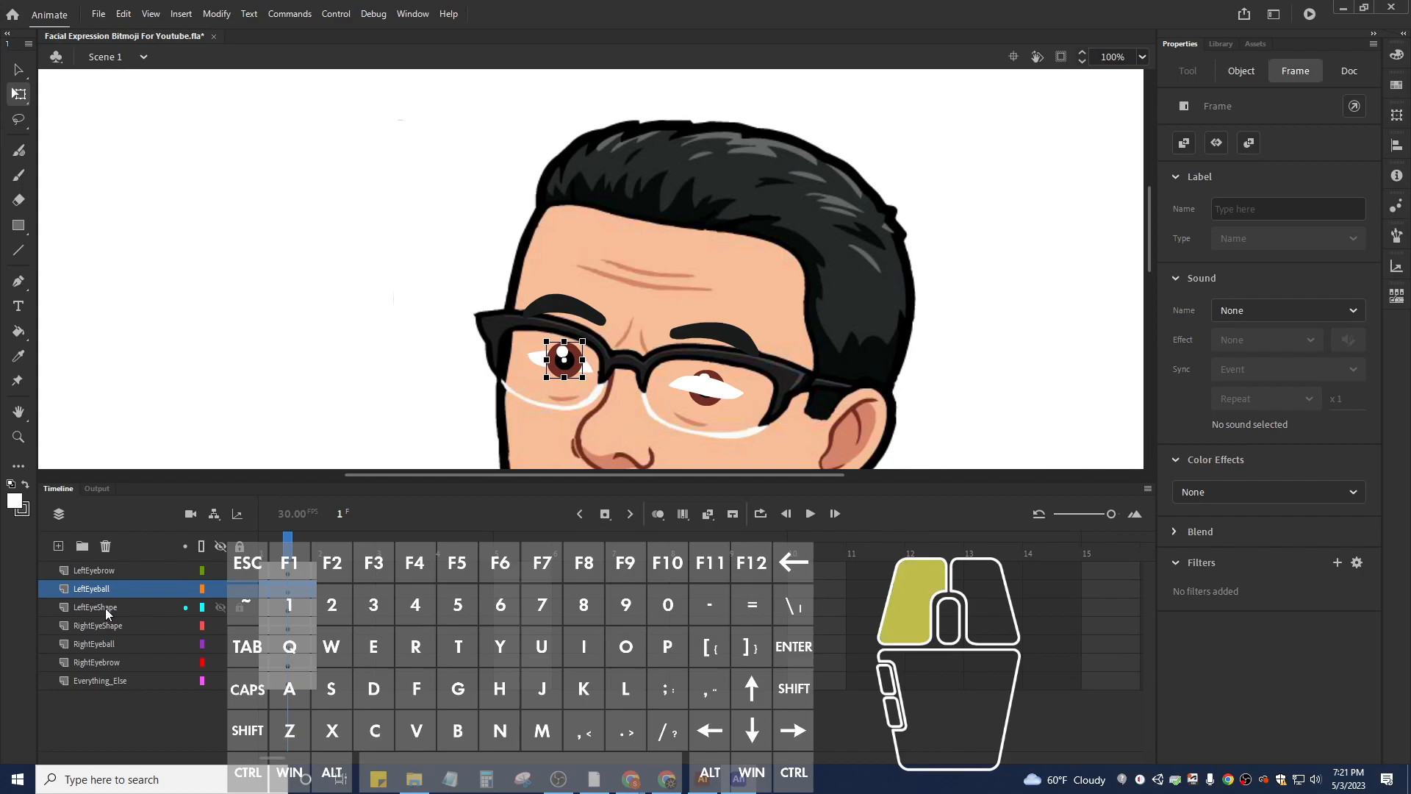
drag(103, 661, 108, 617)
click(119, 704)
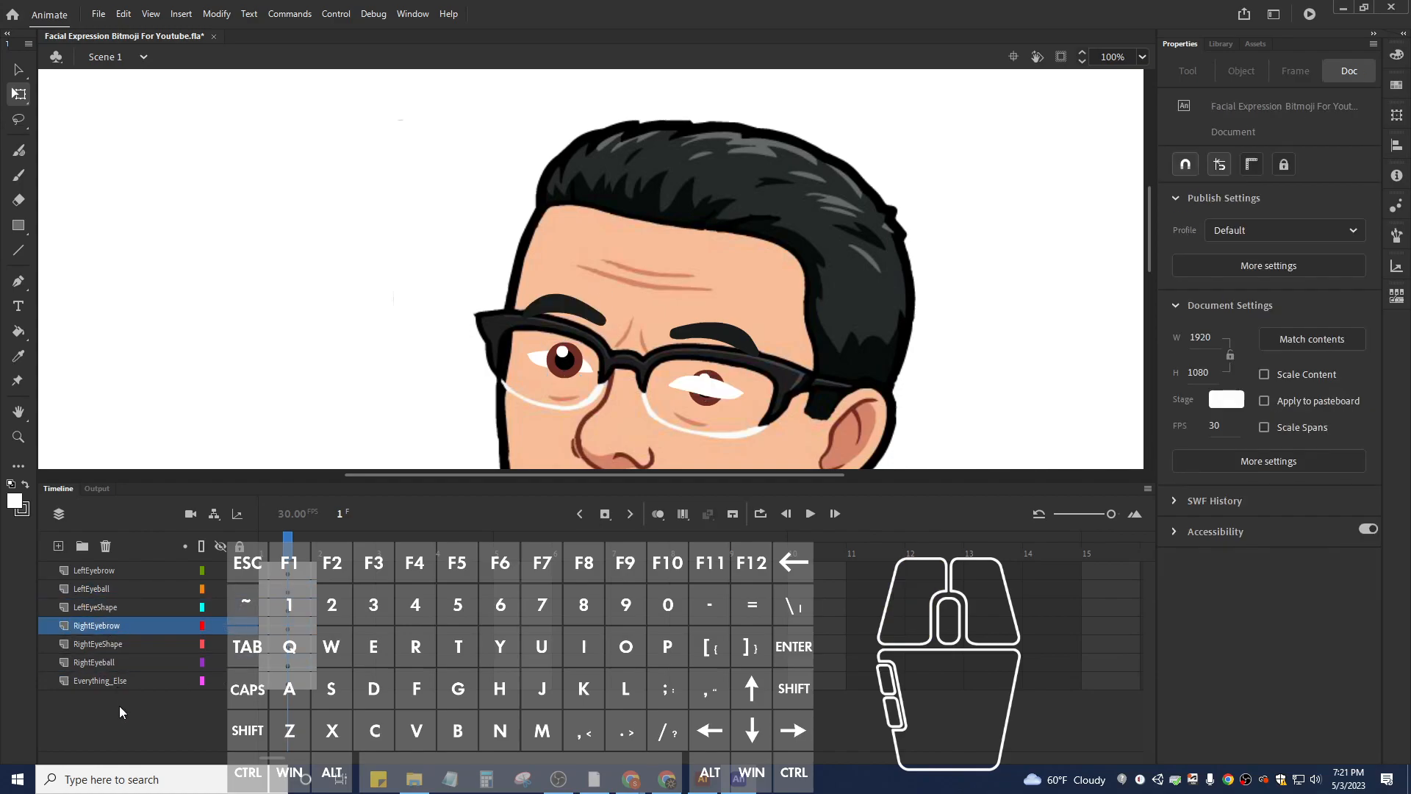
drag(109, 662, 108, 641)
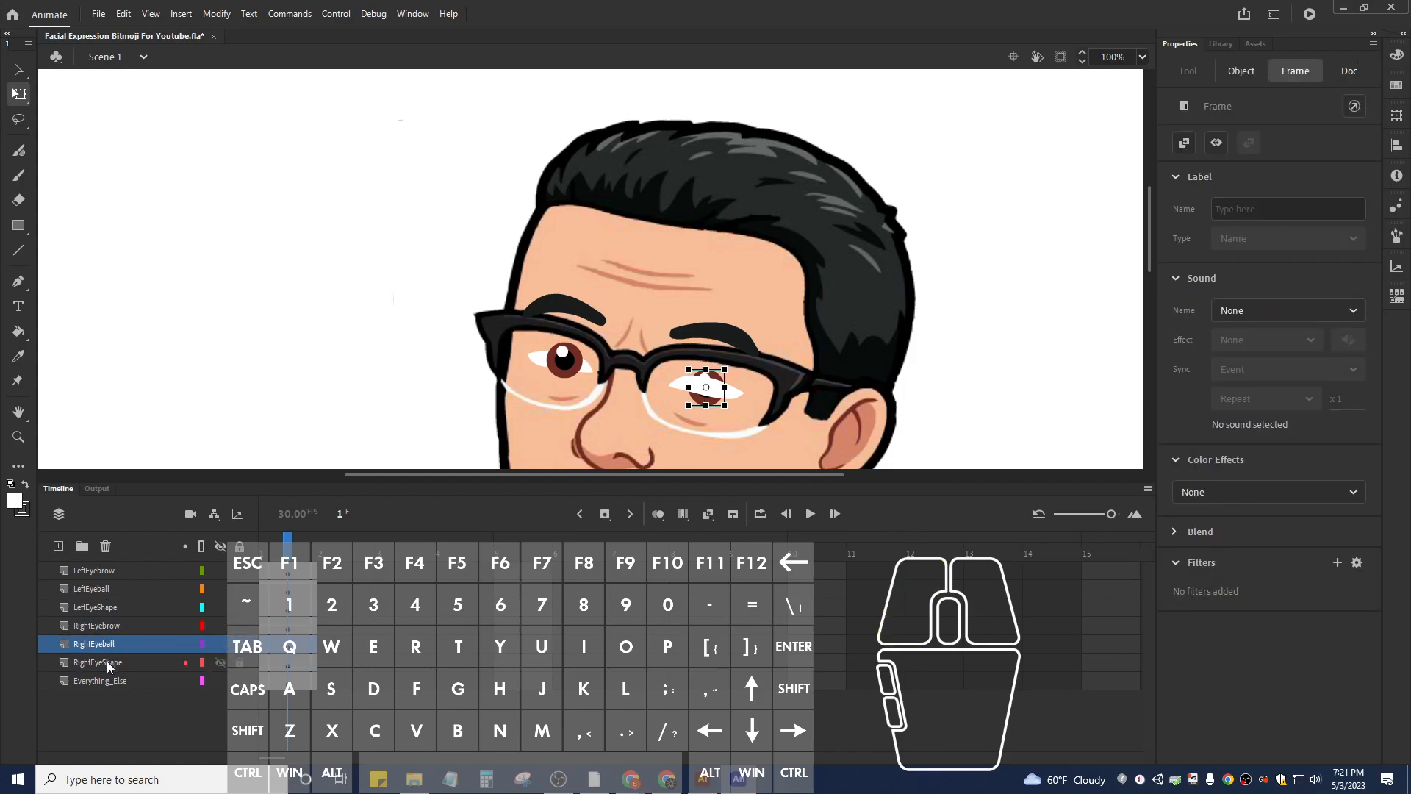
Correct the name of the layer that holds the left-hand eyeball in the picture to RightEyeball.
click(104, 695)
click(106, 660)
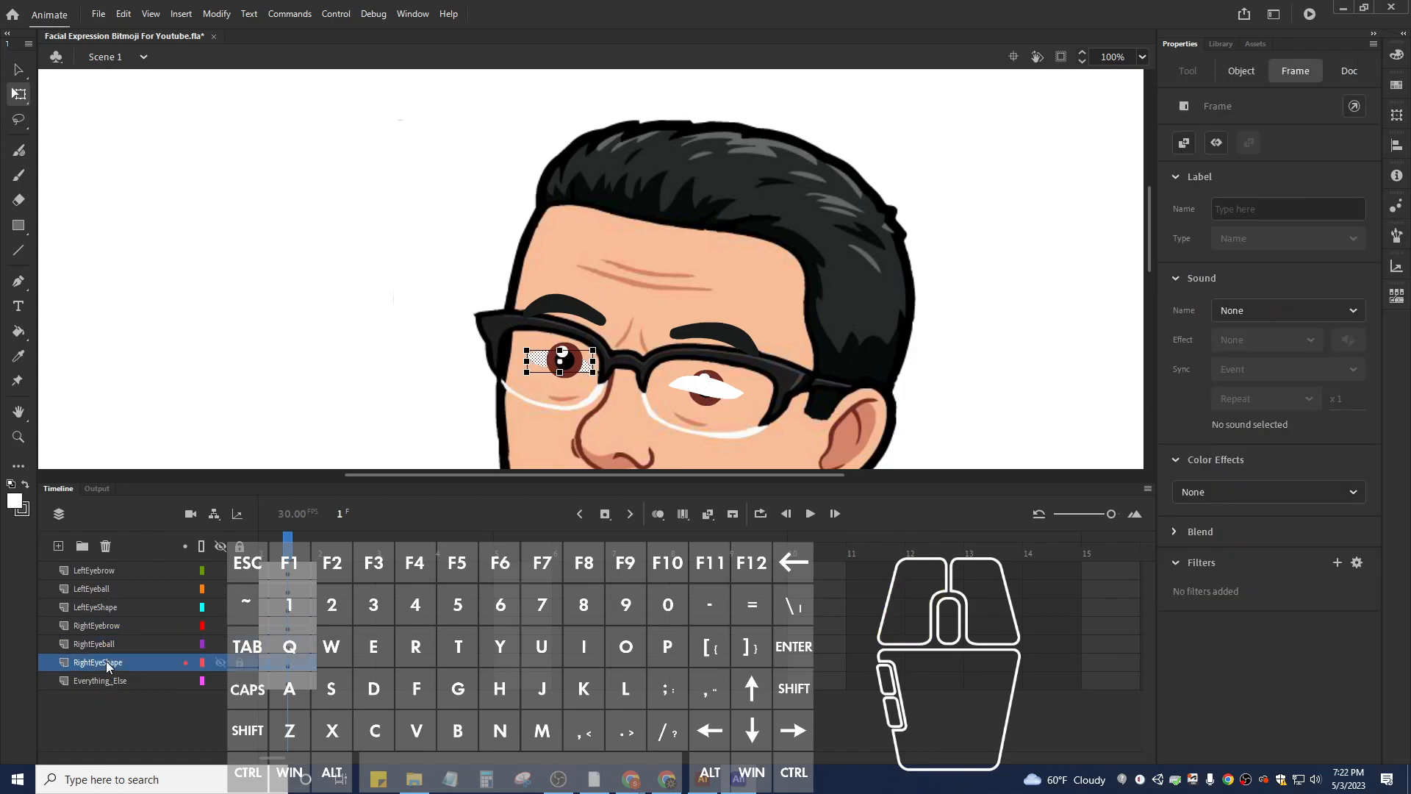
click(105, 644)
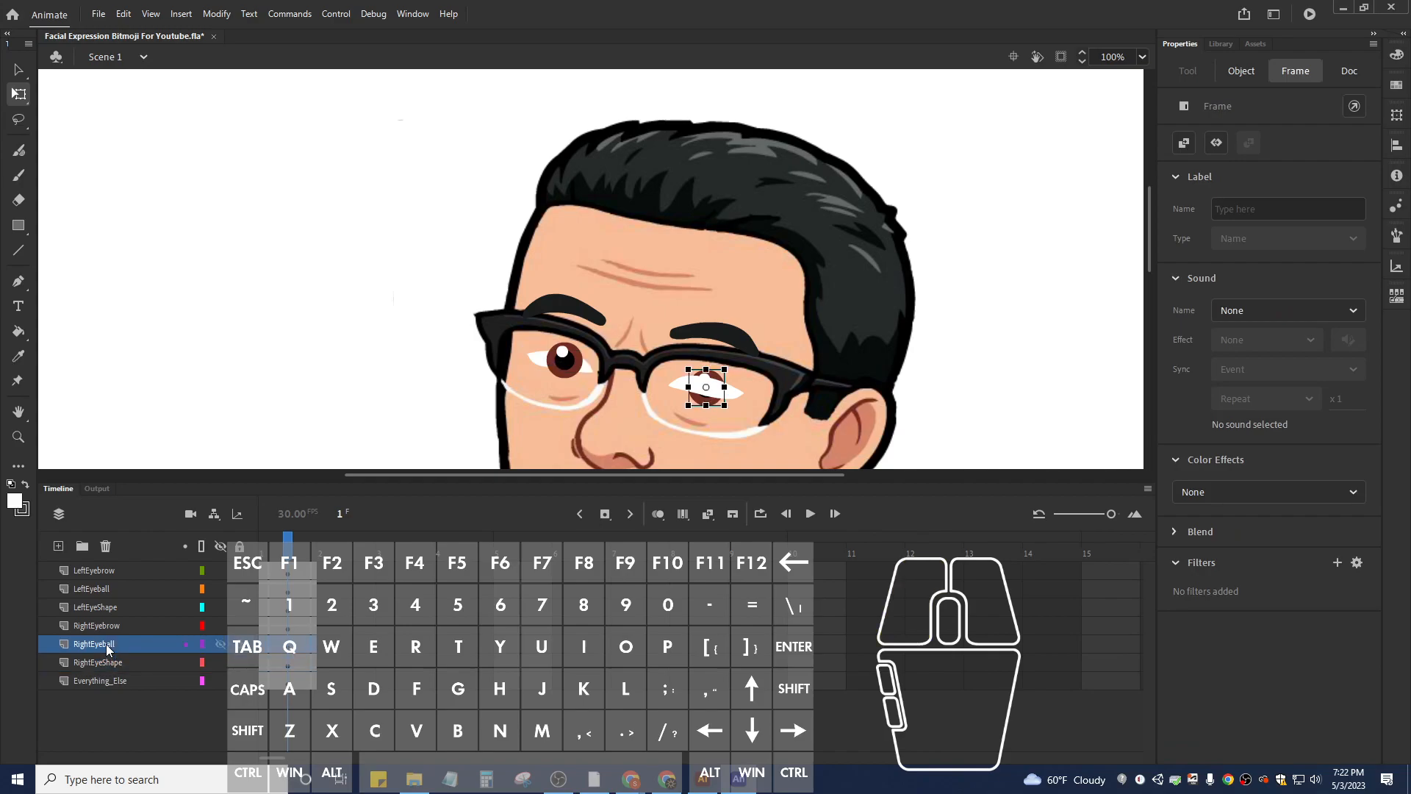
click(104, 627)
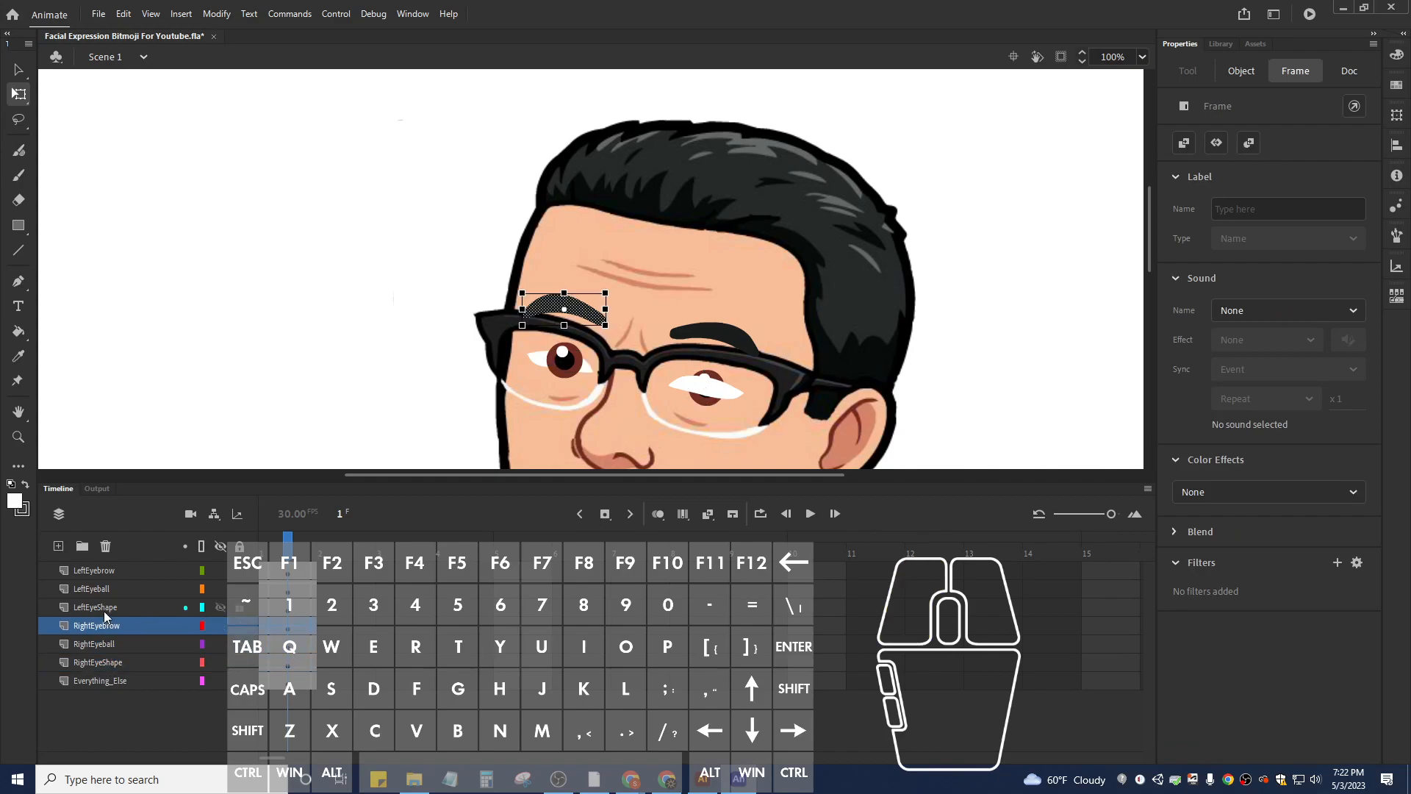
click(100, 589)
double_click(100, 589)
text(Ruigh)
key(BackSpace)
key(BackSpace)
key(BackSpace)
key(BackSpace)
text(ightEyebakk)
key(BackSpace)
key(BackSpace)
text(ll)
key(Return)
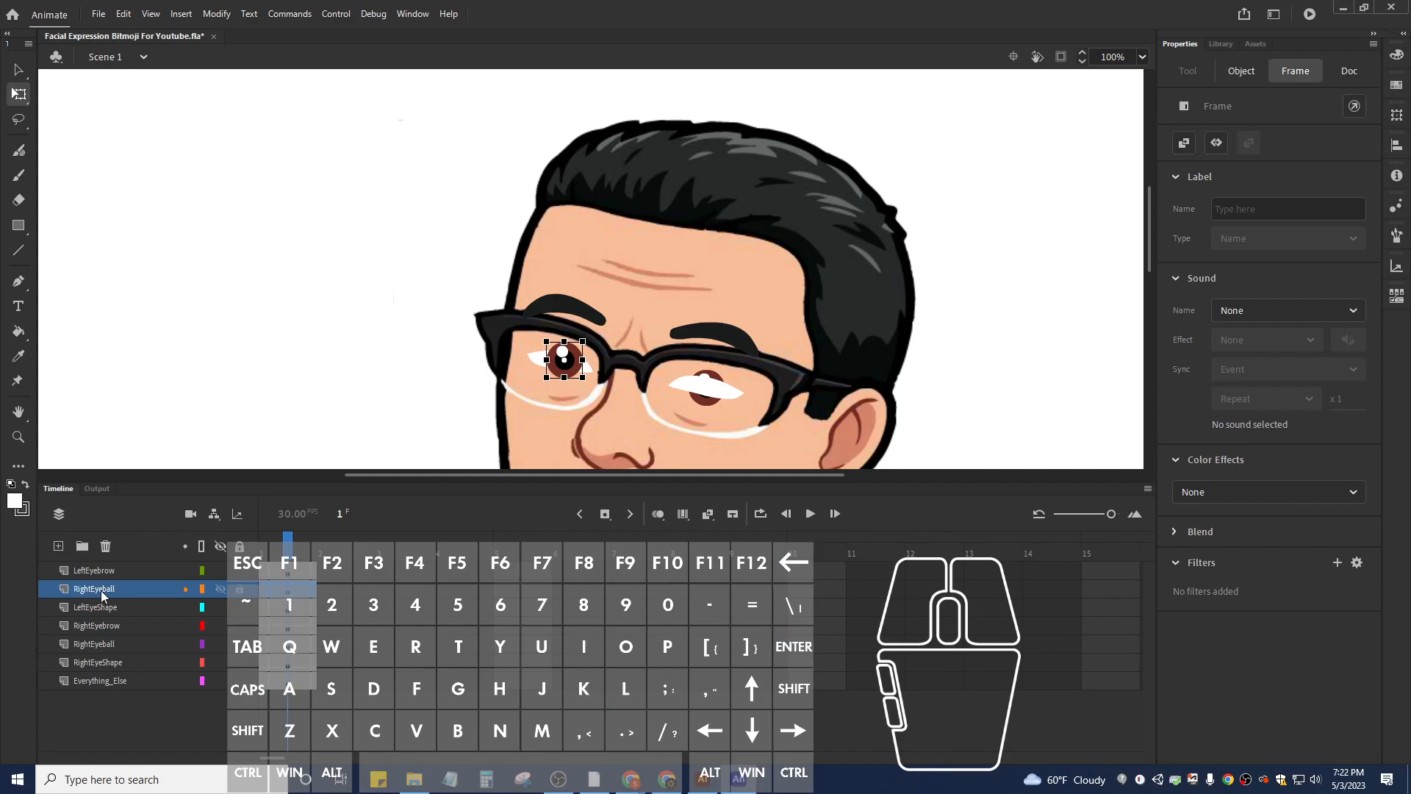
Rename the layer holding the right-hand eyeball as LeftEyeball and swap the two eyeball layers in the stack.
double_click(109, 646)
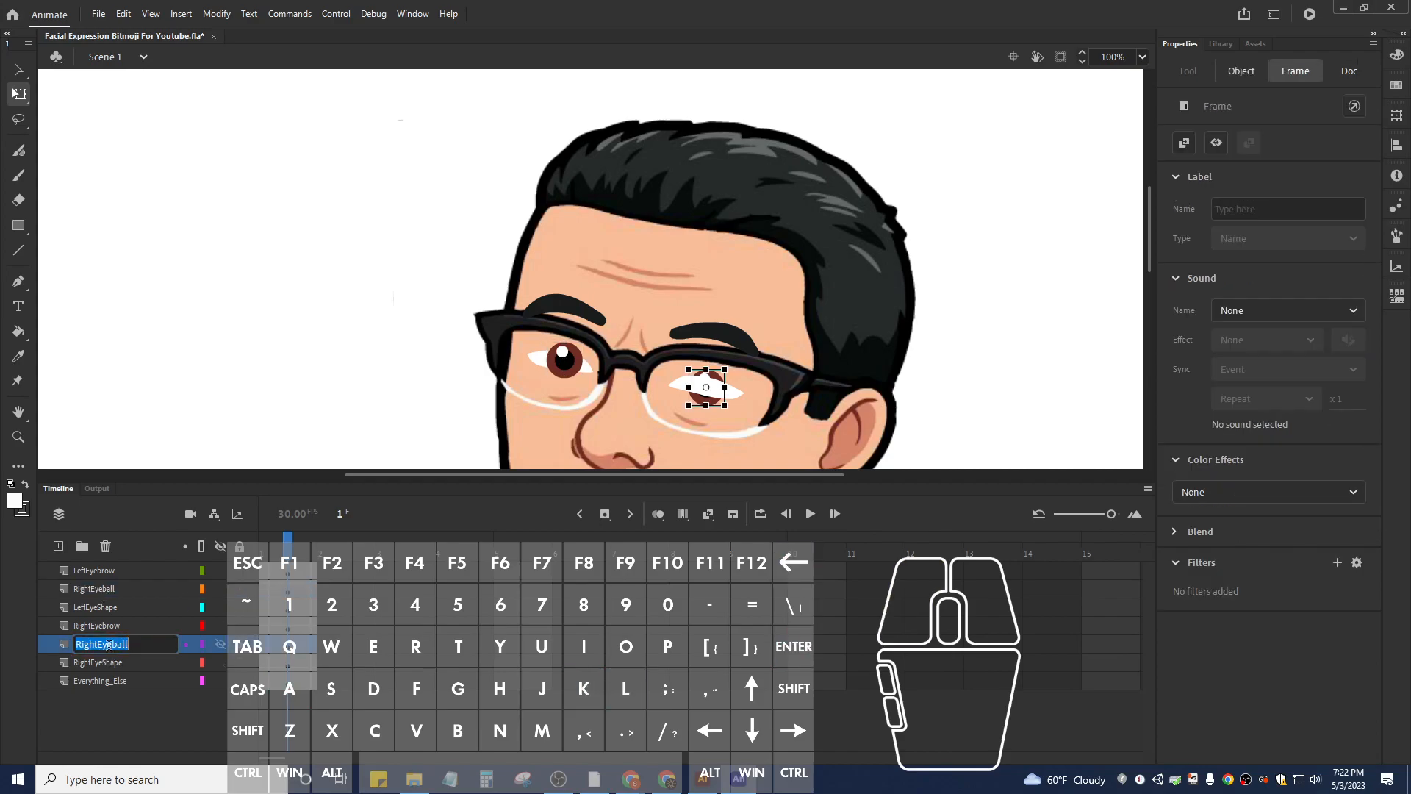
text(LeftEyeball)
key(Return)
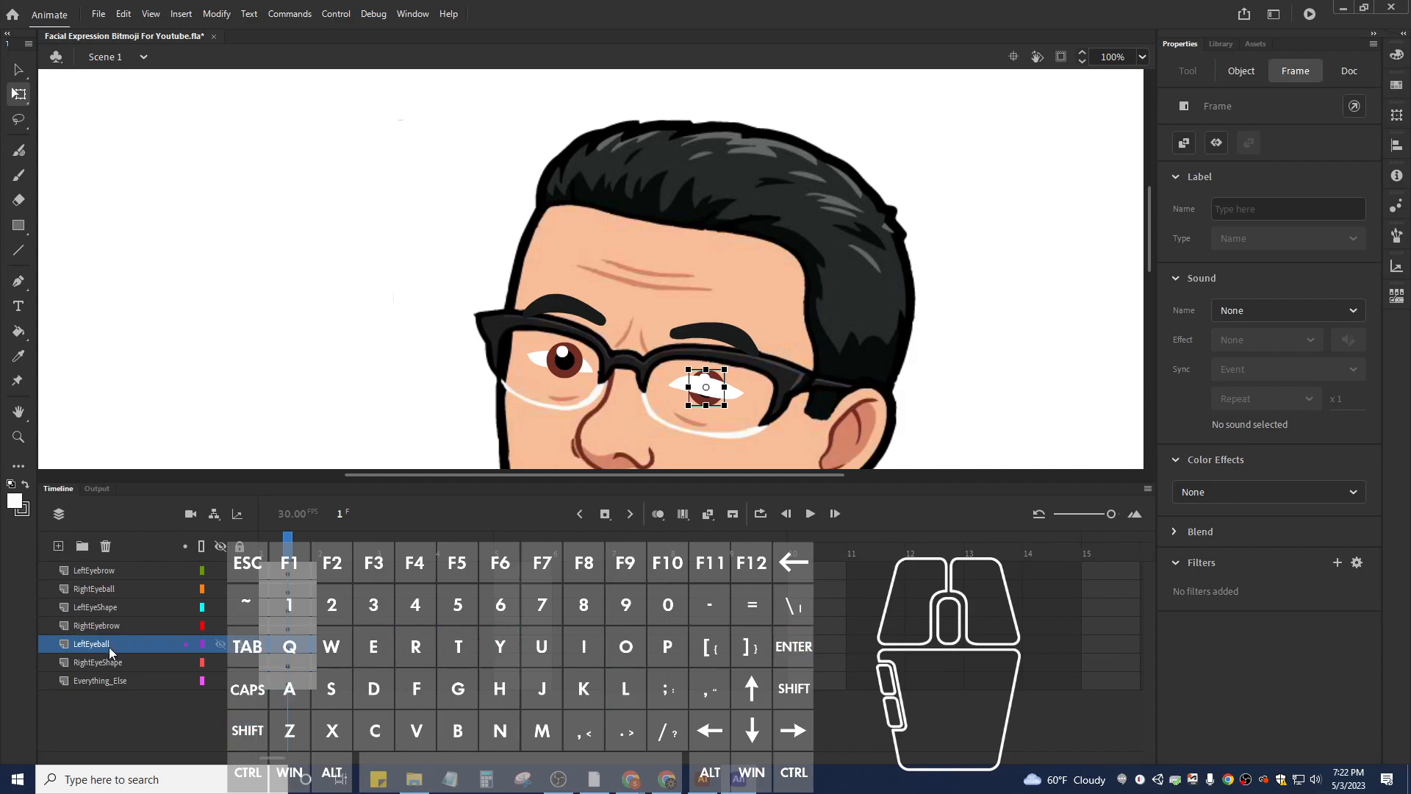
mouse_move(100, 590)
mouse_down()
mouse_move(103, 645)
mouse_move(108, 582)
mouse_up()
Check that each eyebrow, eyeball and eye-shape layer holds the facial part its name describes.
click(116, 571)
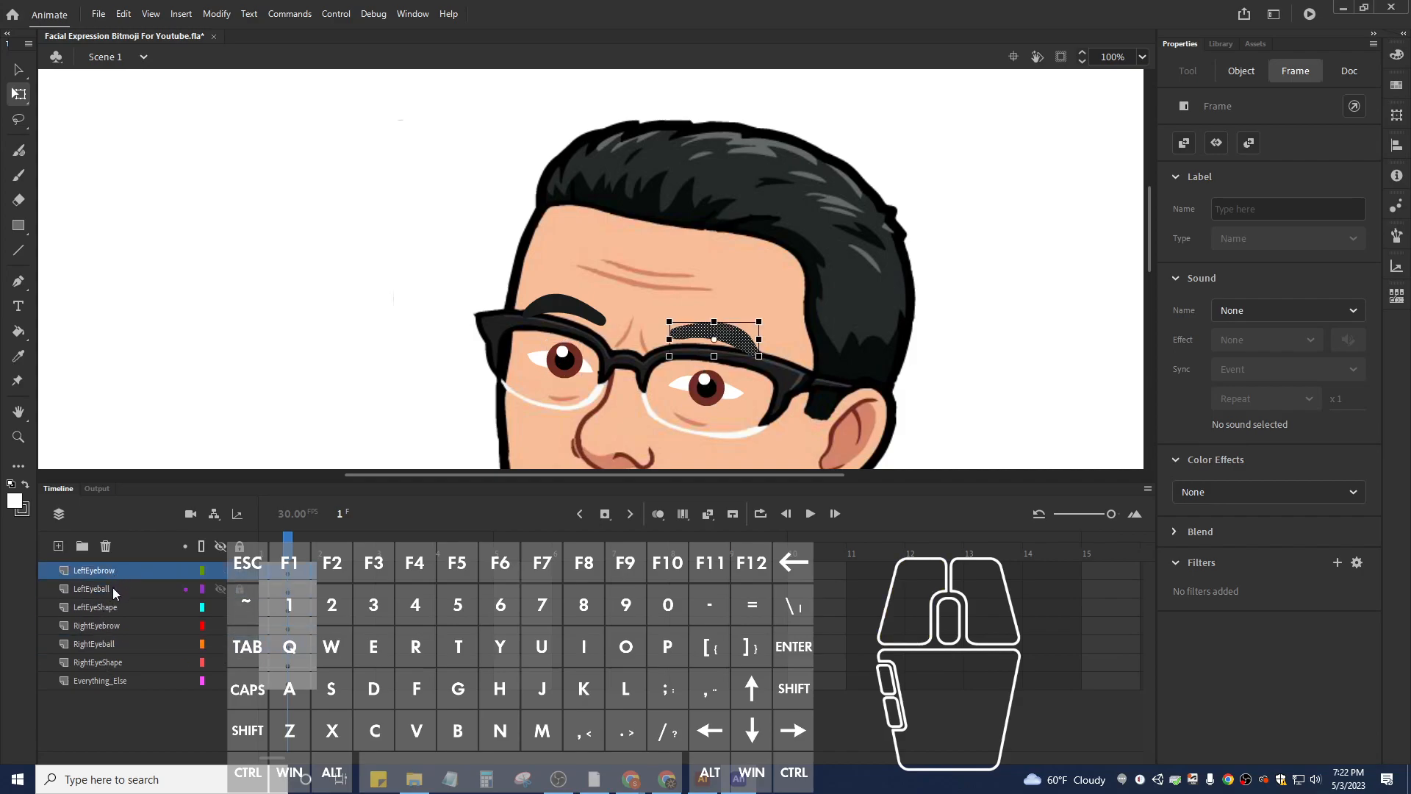
click(113, 588)
click(113, 571)
click(108, 588)
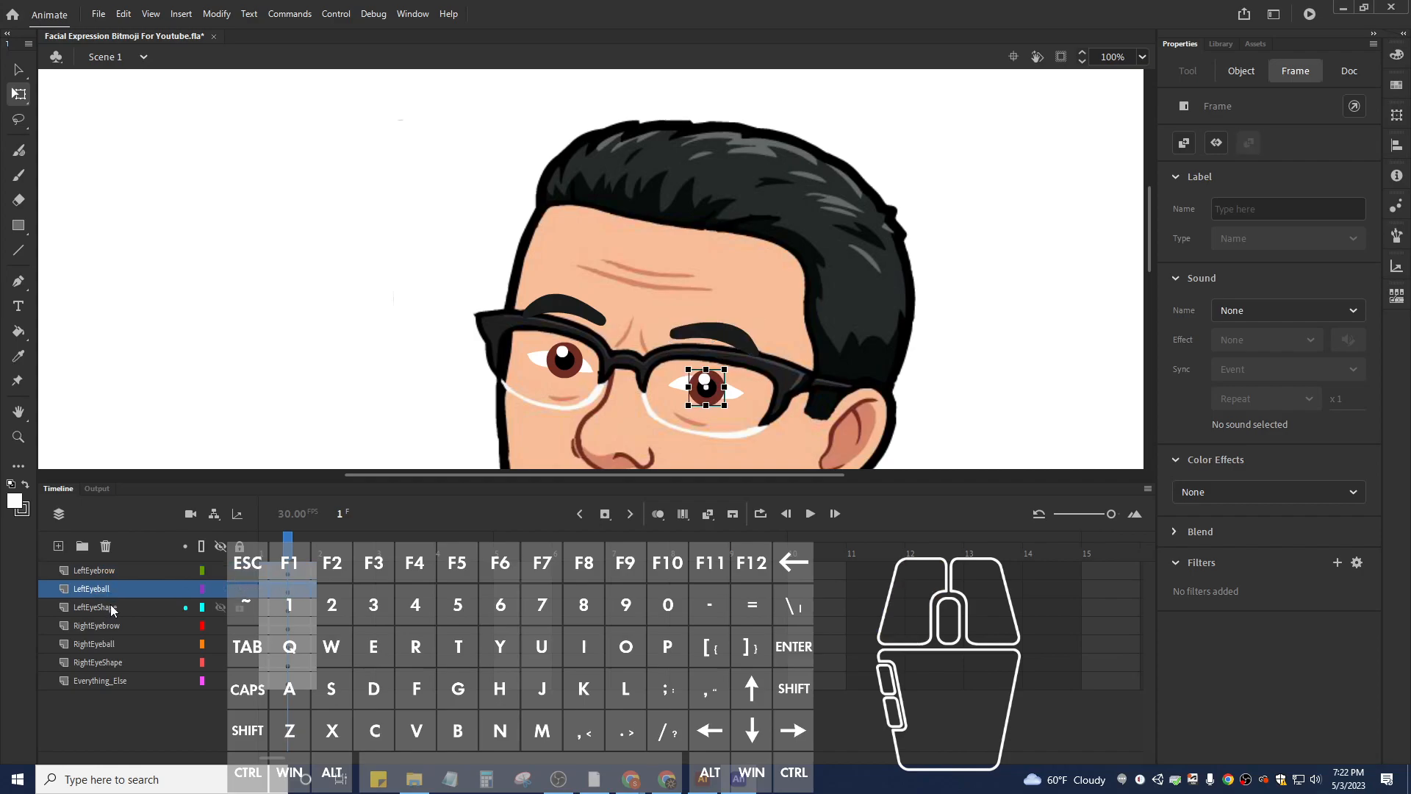
click(110, 604)
click(109, 624)
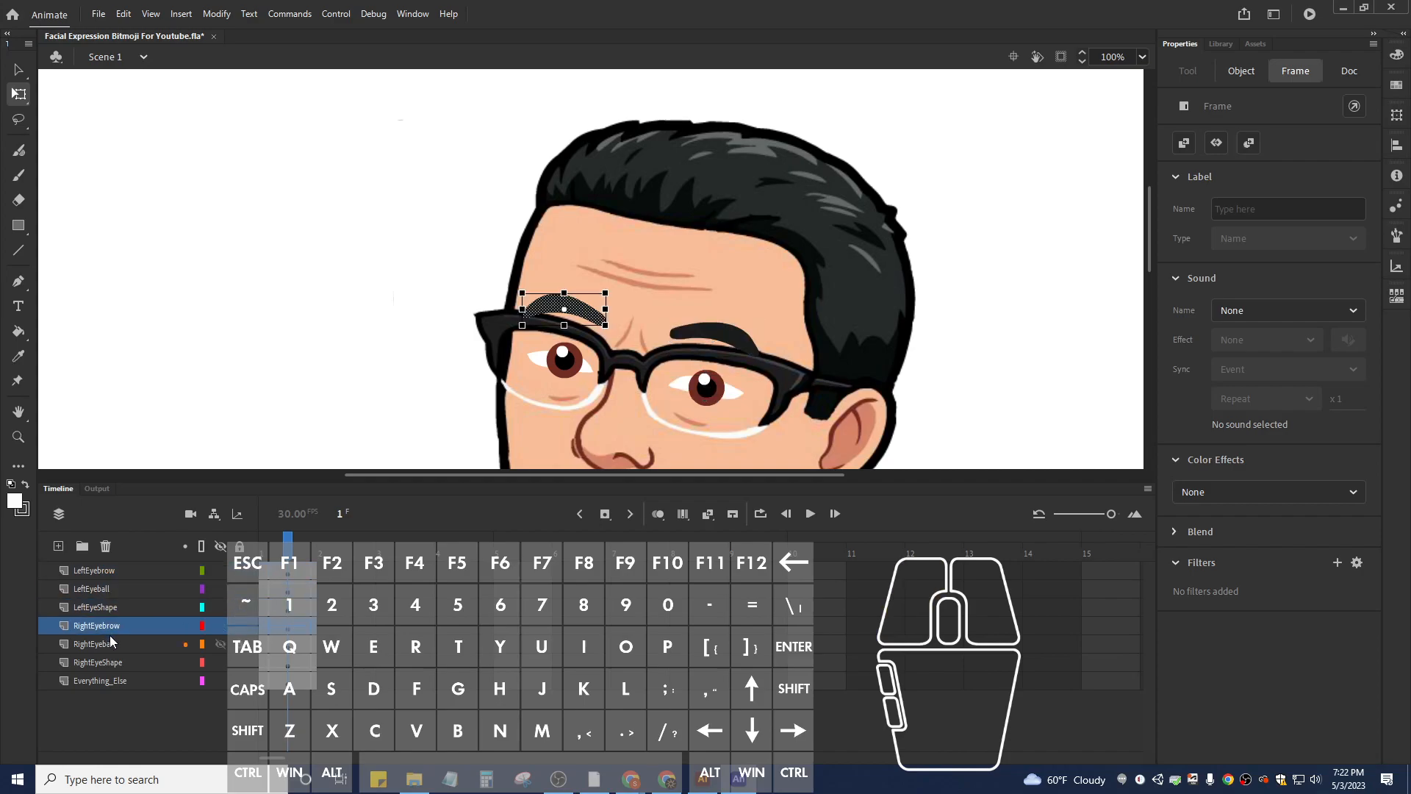
click(108, 639)
click(113, 654)
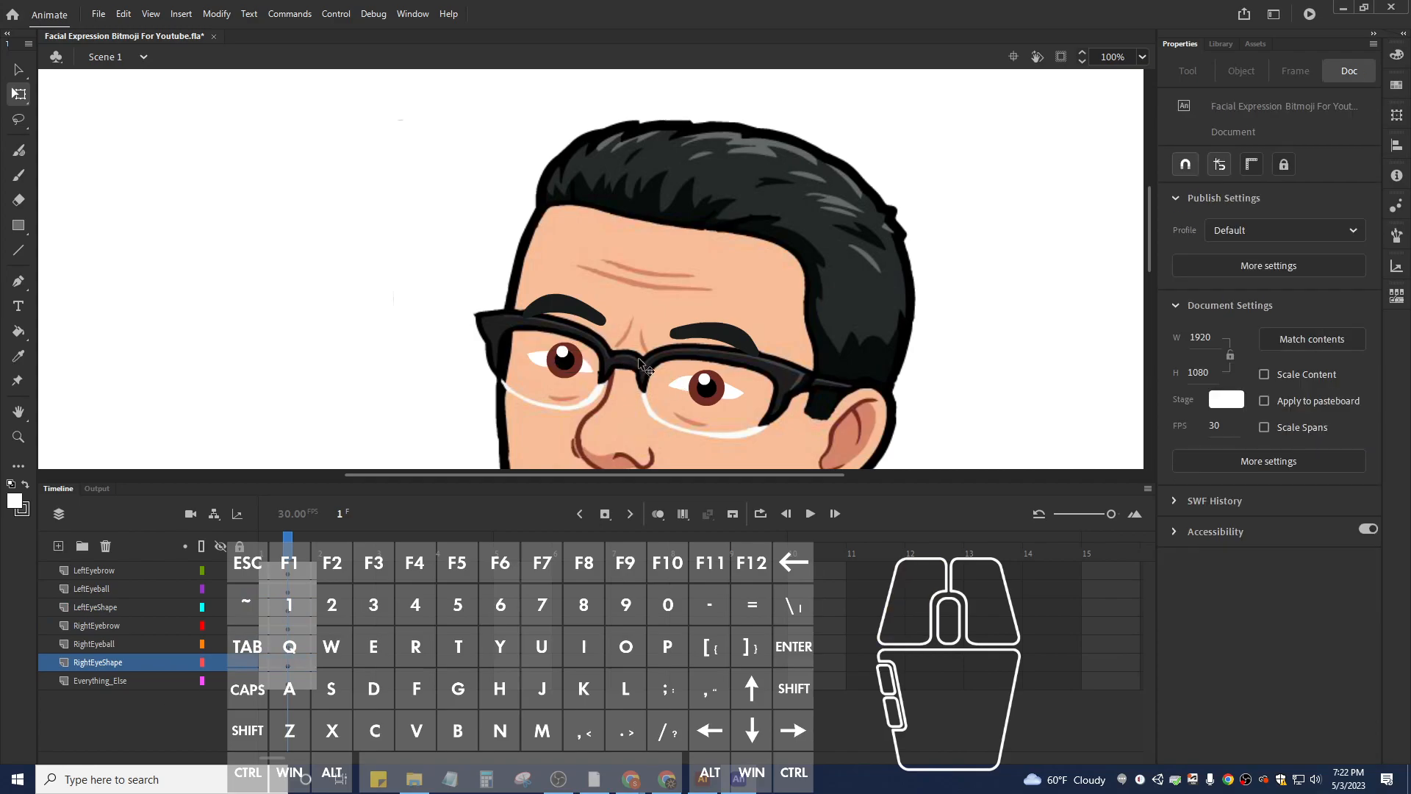
Examine the lower part of the face around the mouth.
key(ctrl+minus)
key(ctrl+minus)
key(ctrl+equal)
key(ctrl+equal)
key(ctrl+equal)
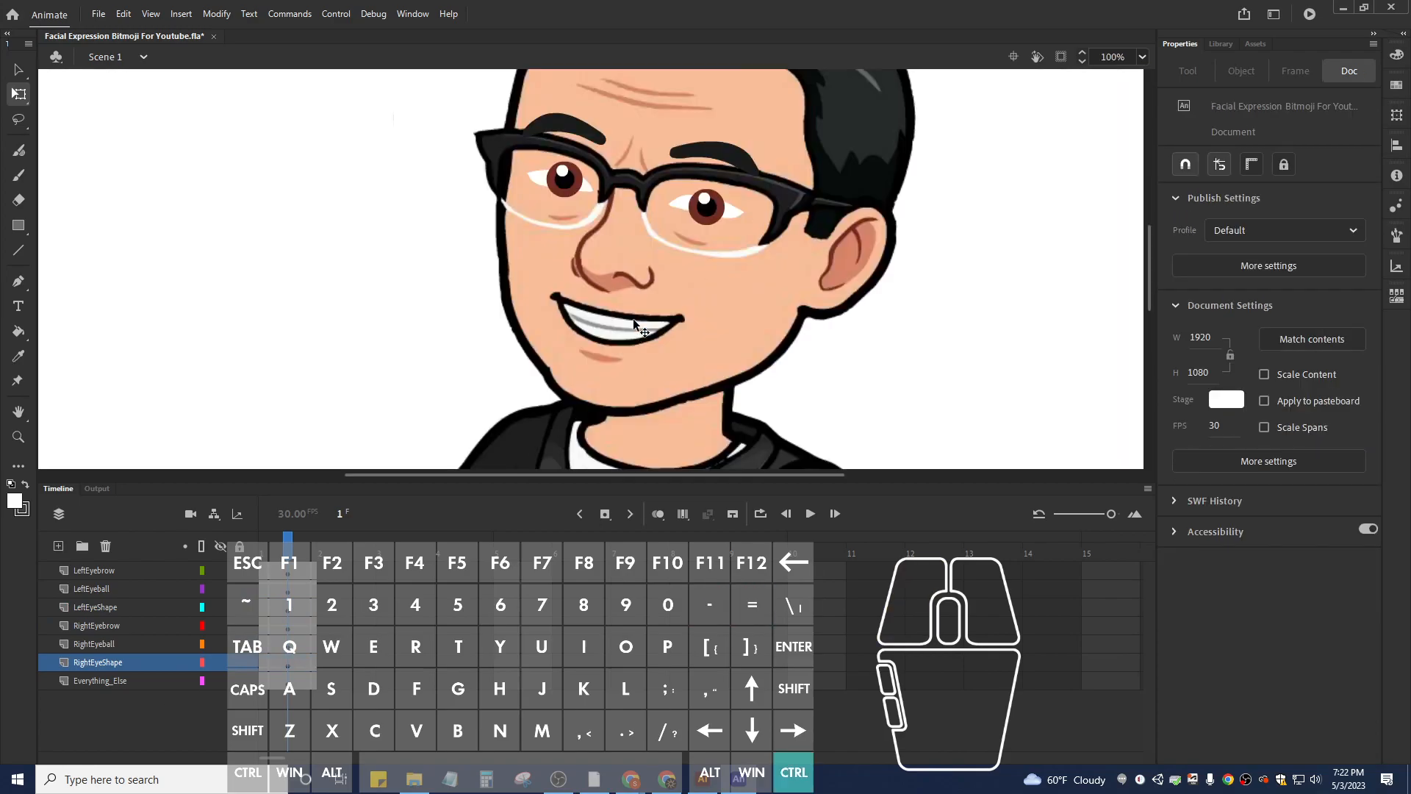
Add a new layer directly above the LeftEyeball layer and name it LeftEyeMask.
scroll(625, 223, up, 3)
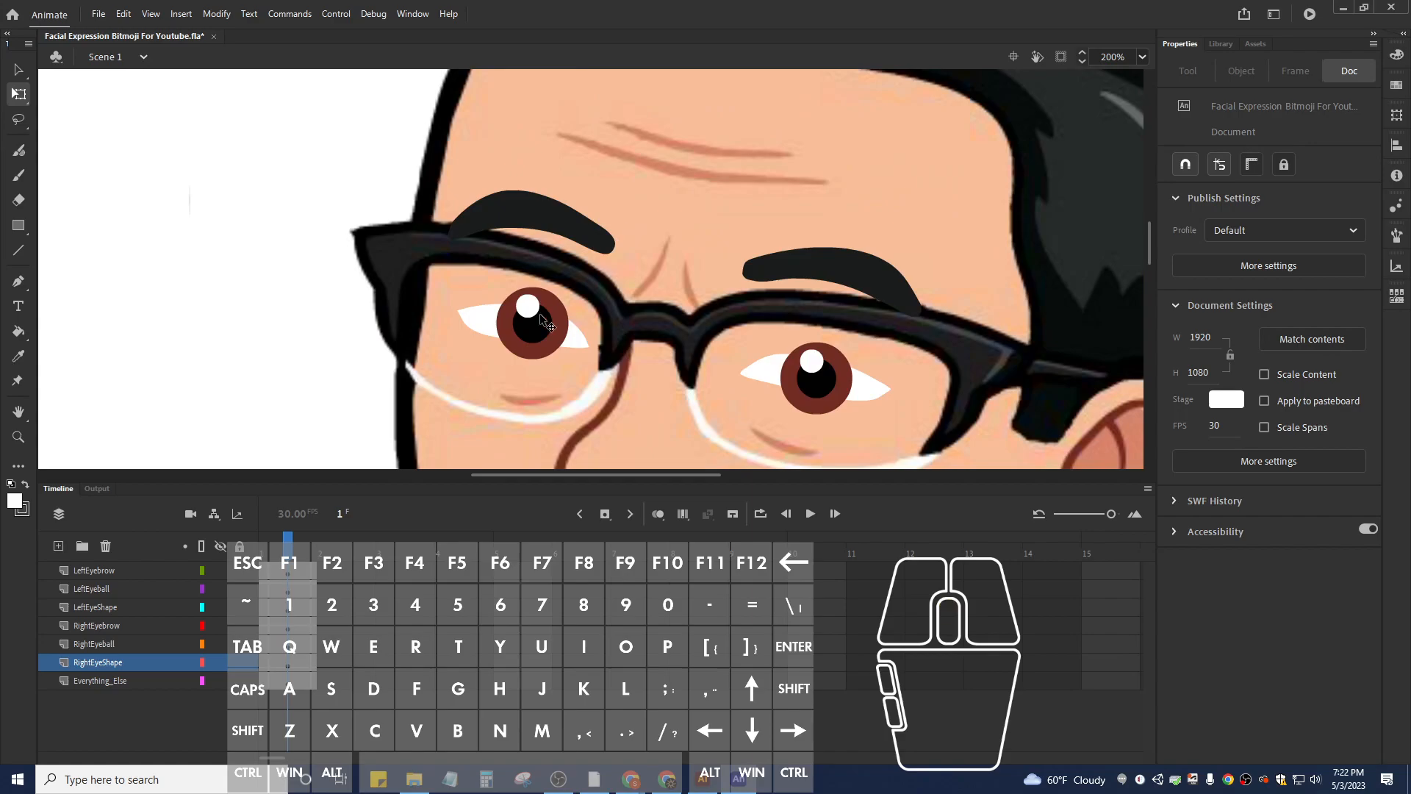
click(117, 570)
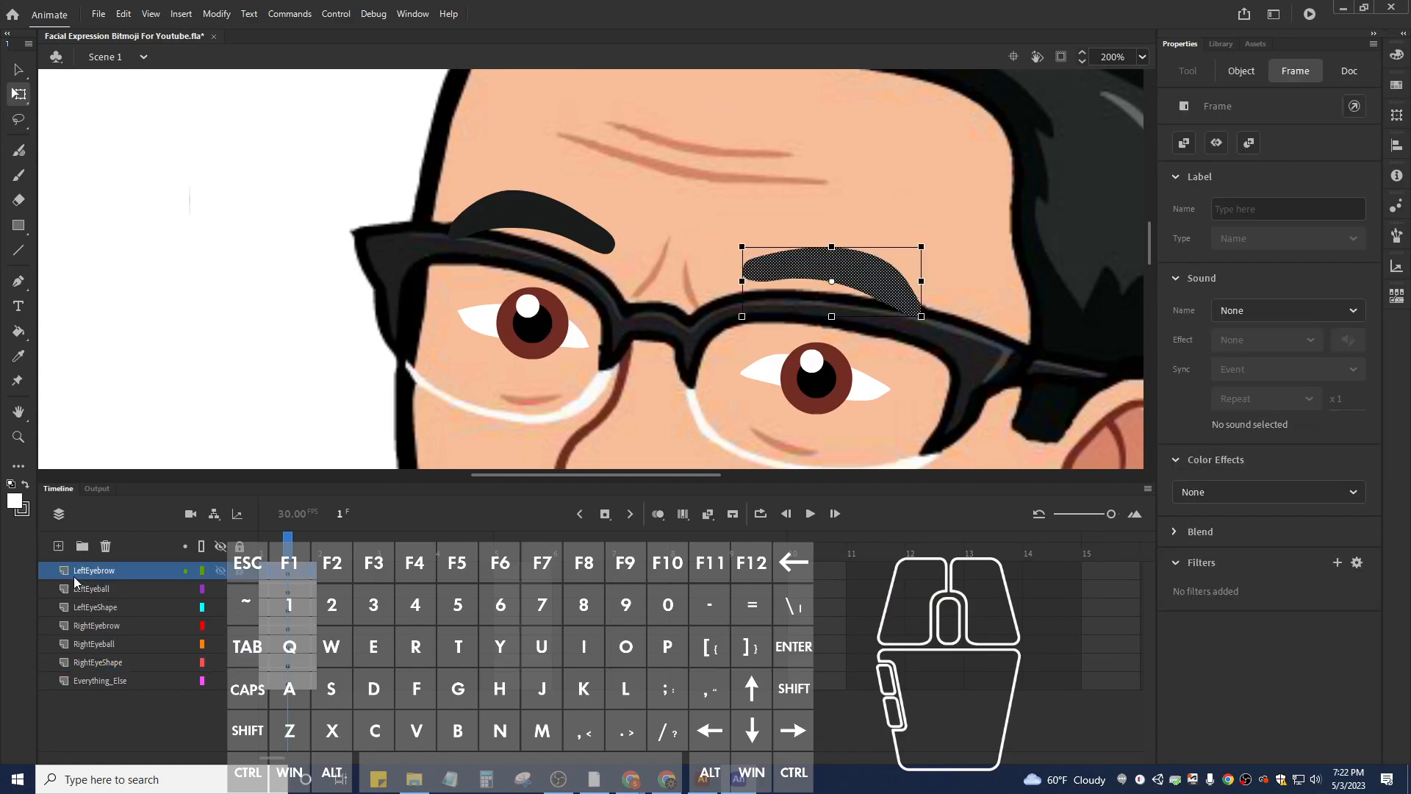
click(90, 588)
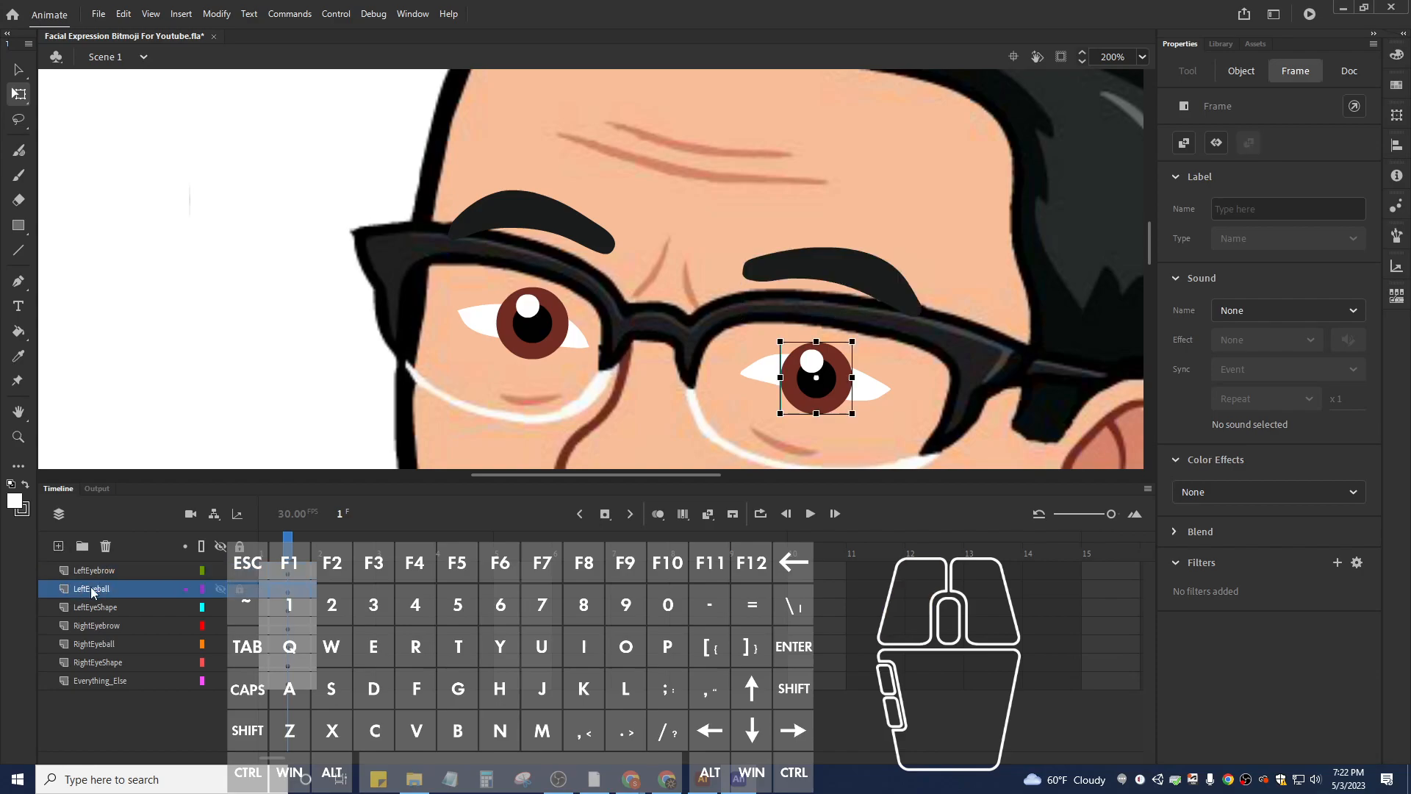
click(58, 546)
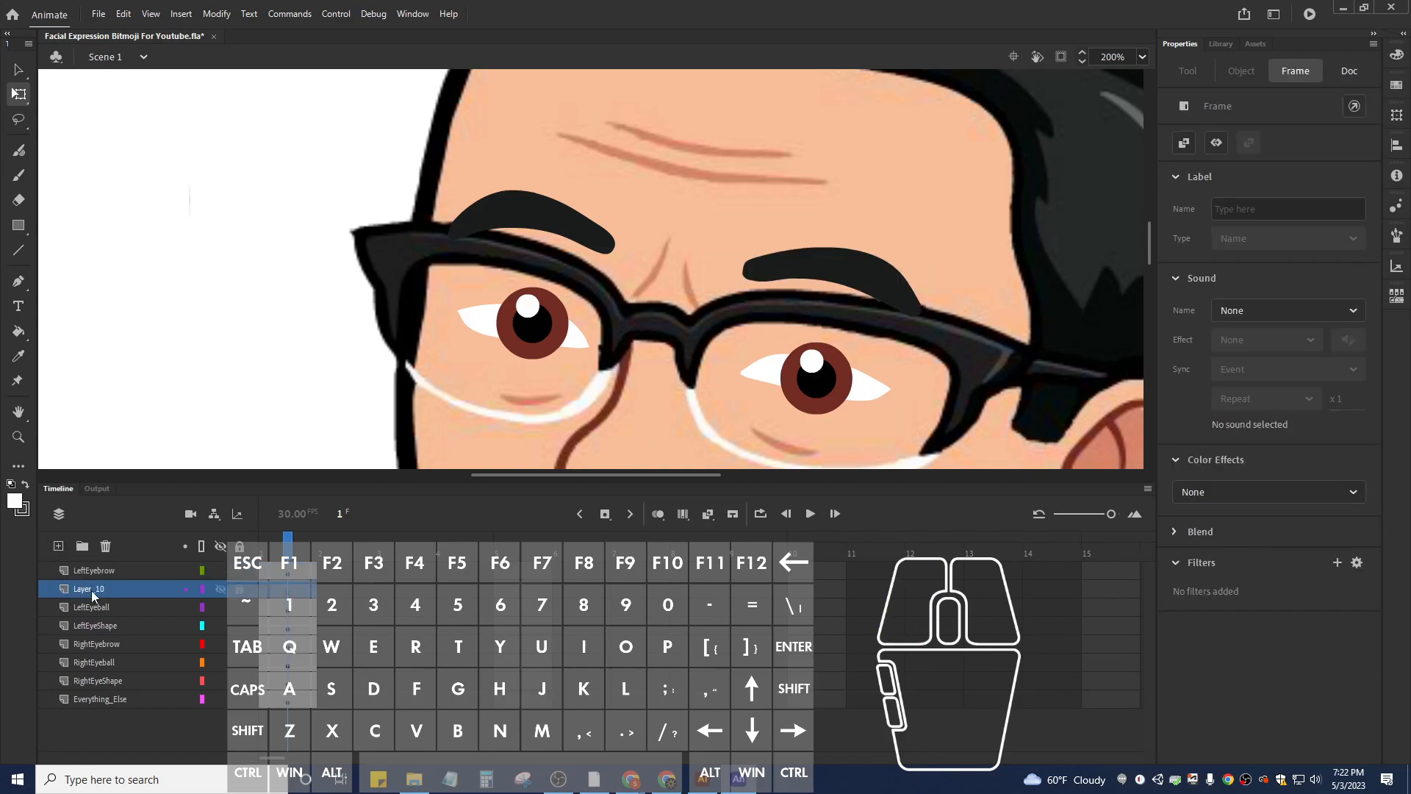
text(Left)
text(Ee)
text(yeMask)
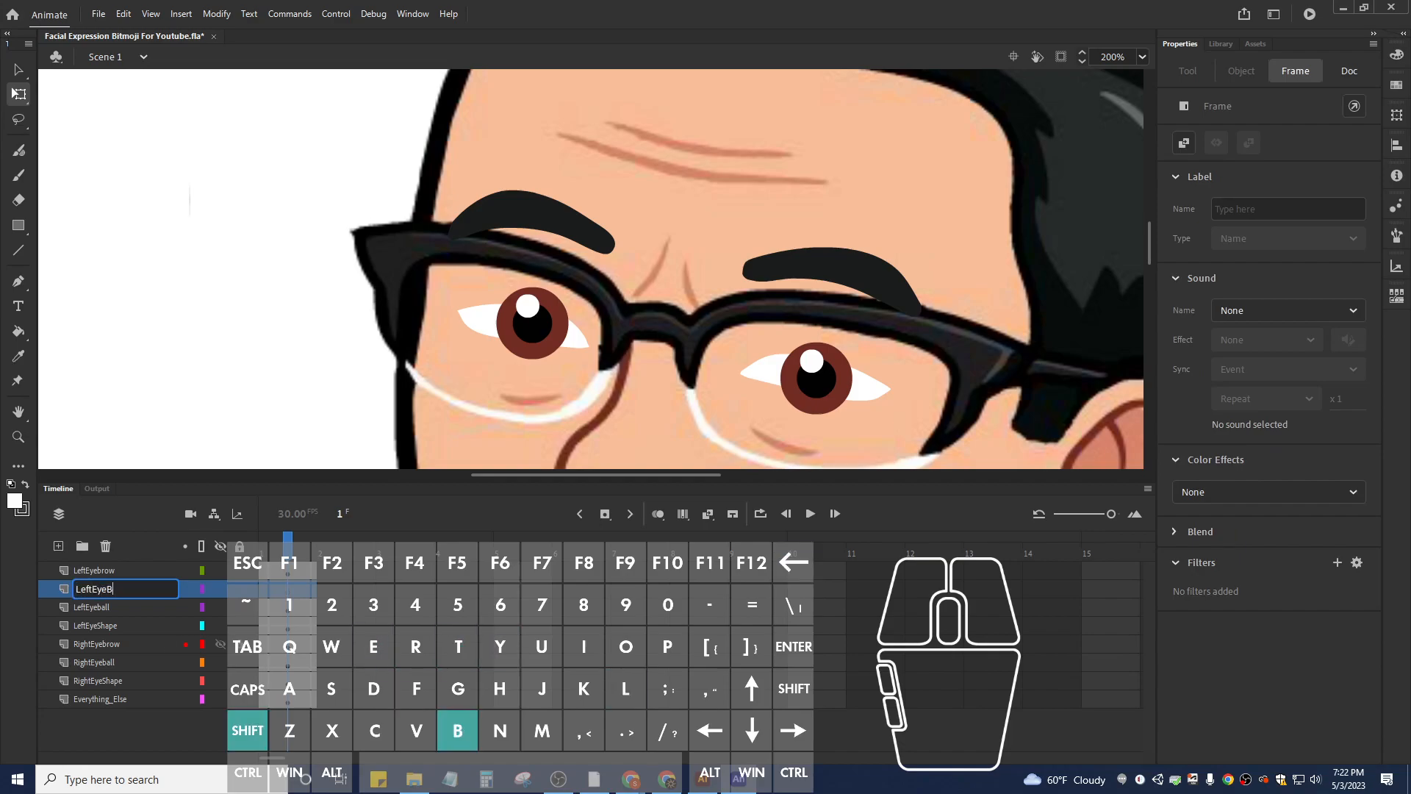
key(Return)
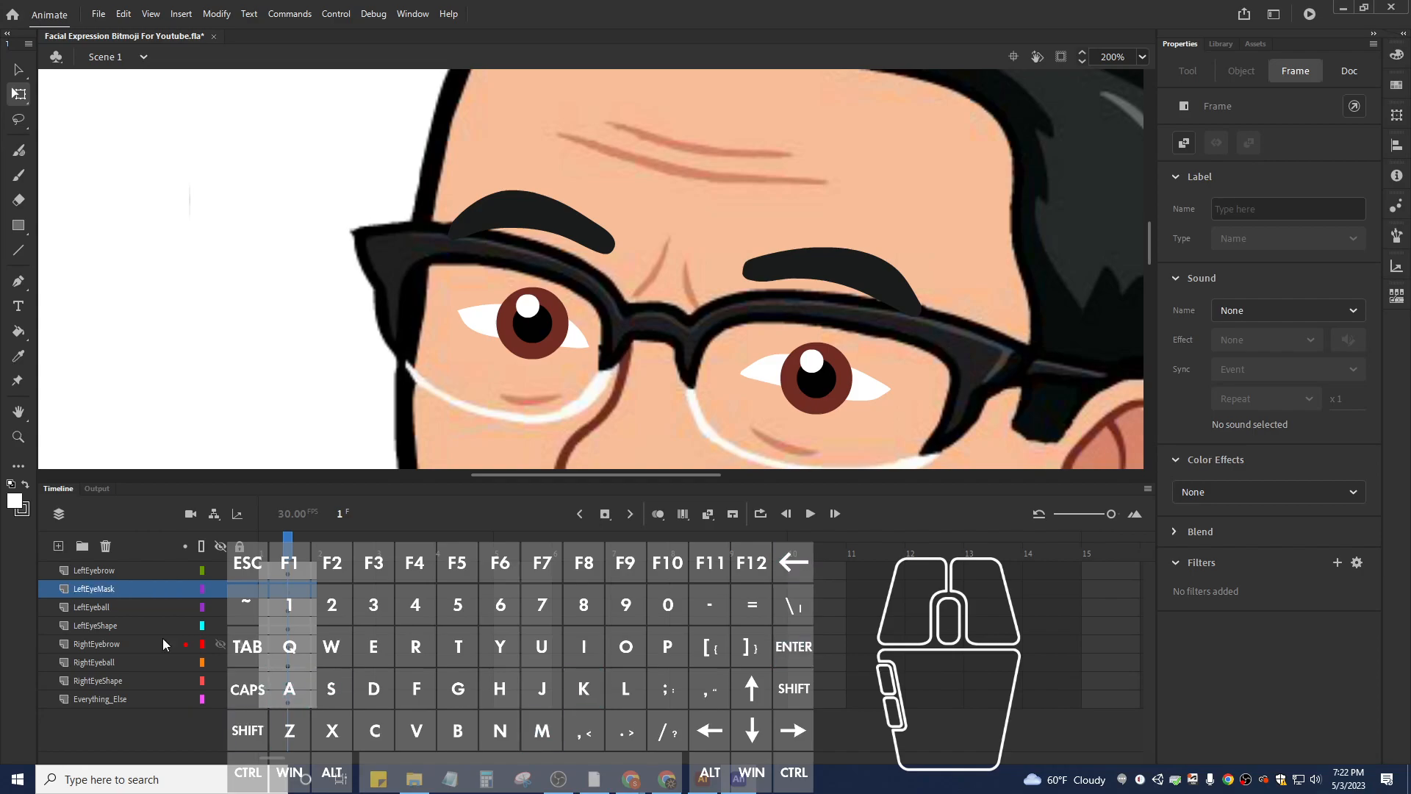
Insert a layer named RightEyeMask directly above the RightEyeball layer.
click(109, 661)
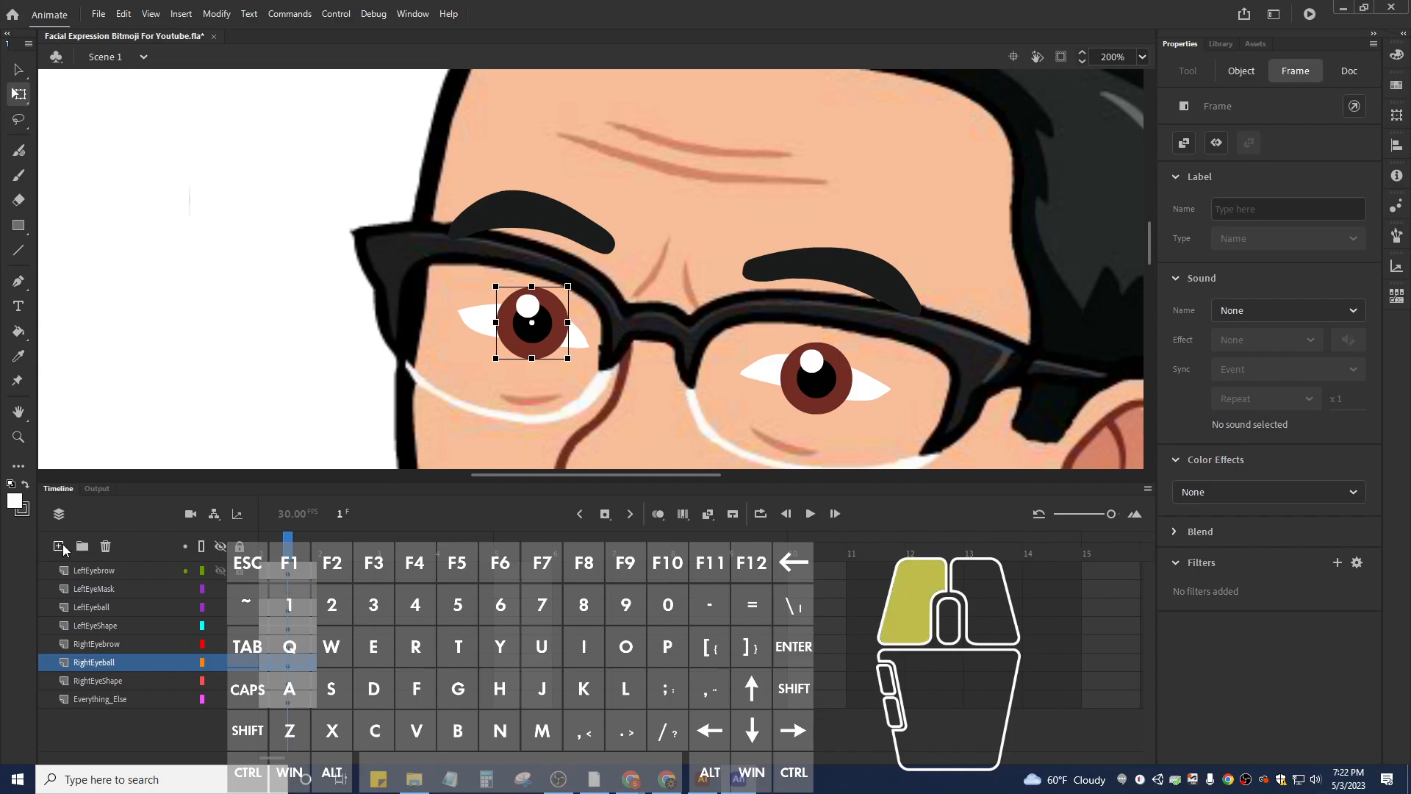
click(58, 546)
double_click(112, 663)
text(RightEyeMas)
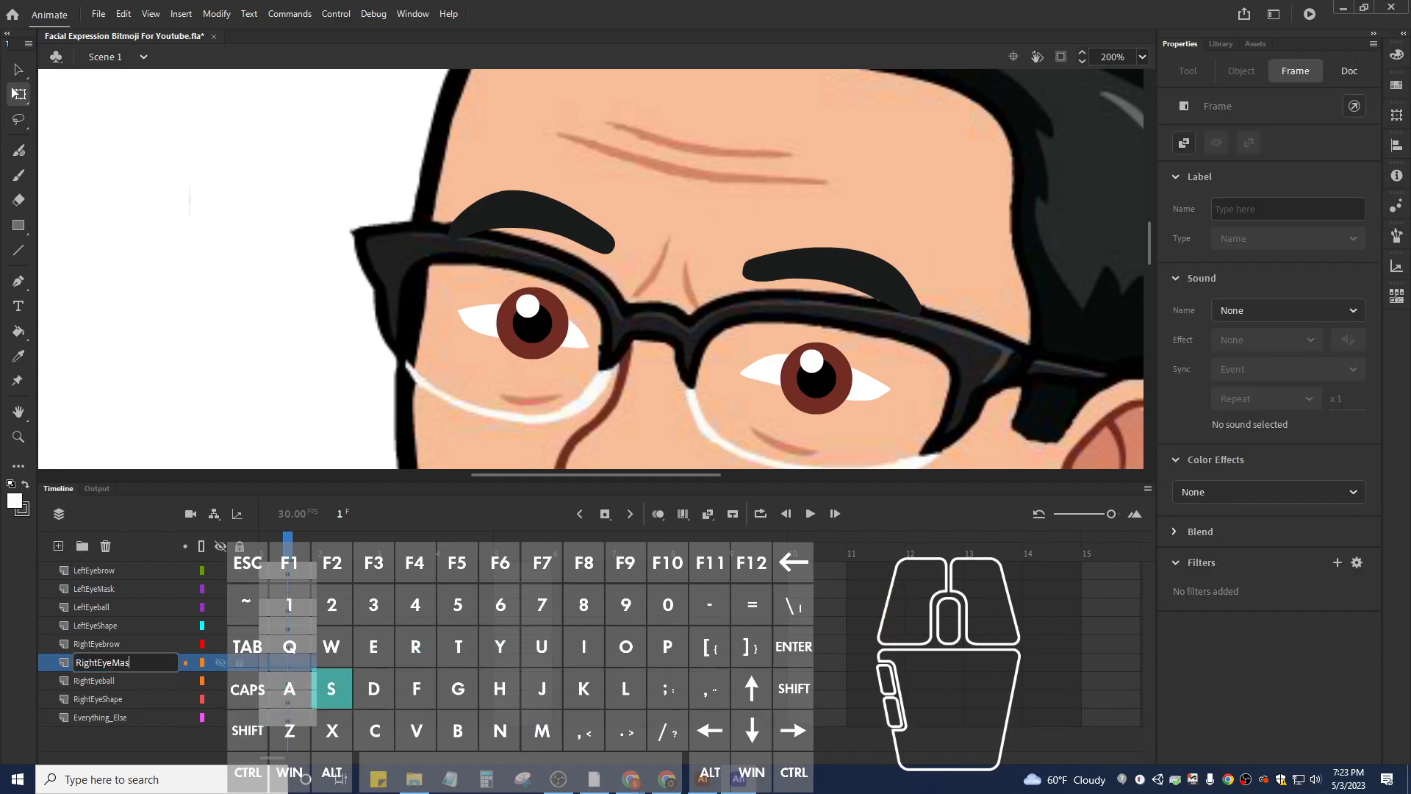
text(k)
key(Return)
Create a layer named LeftEyeBlackOutline between the LeftEyeShape and RightEyebrow layers.
click(106, 627)
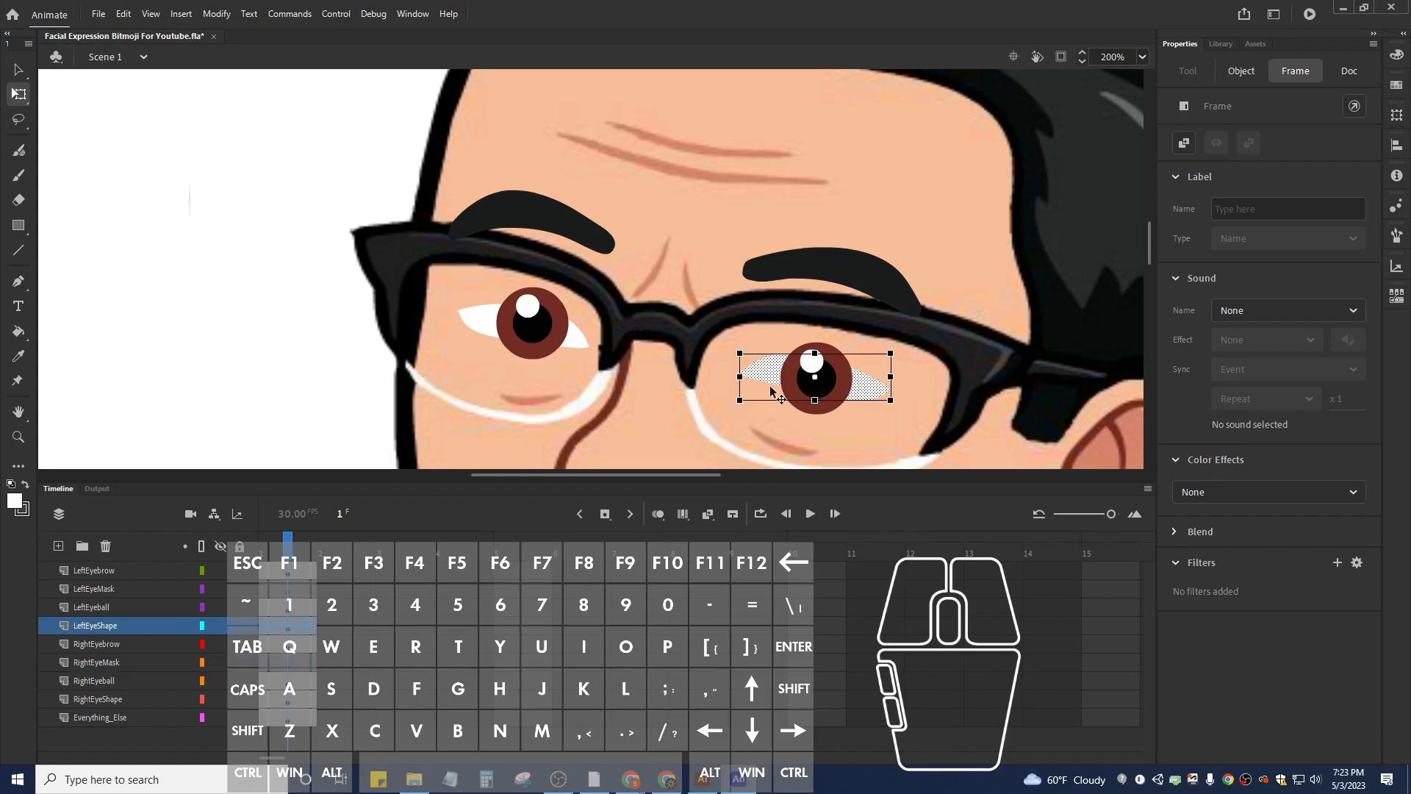
click(114, 644)
click(58, 546)
double_click(88, 643)
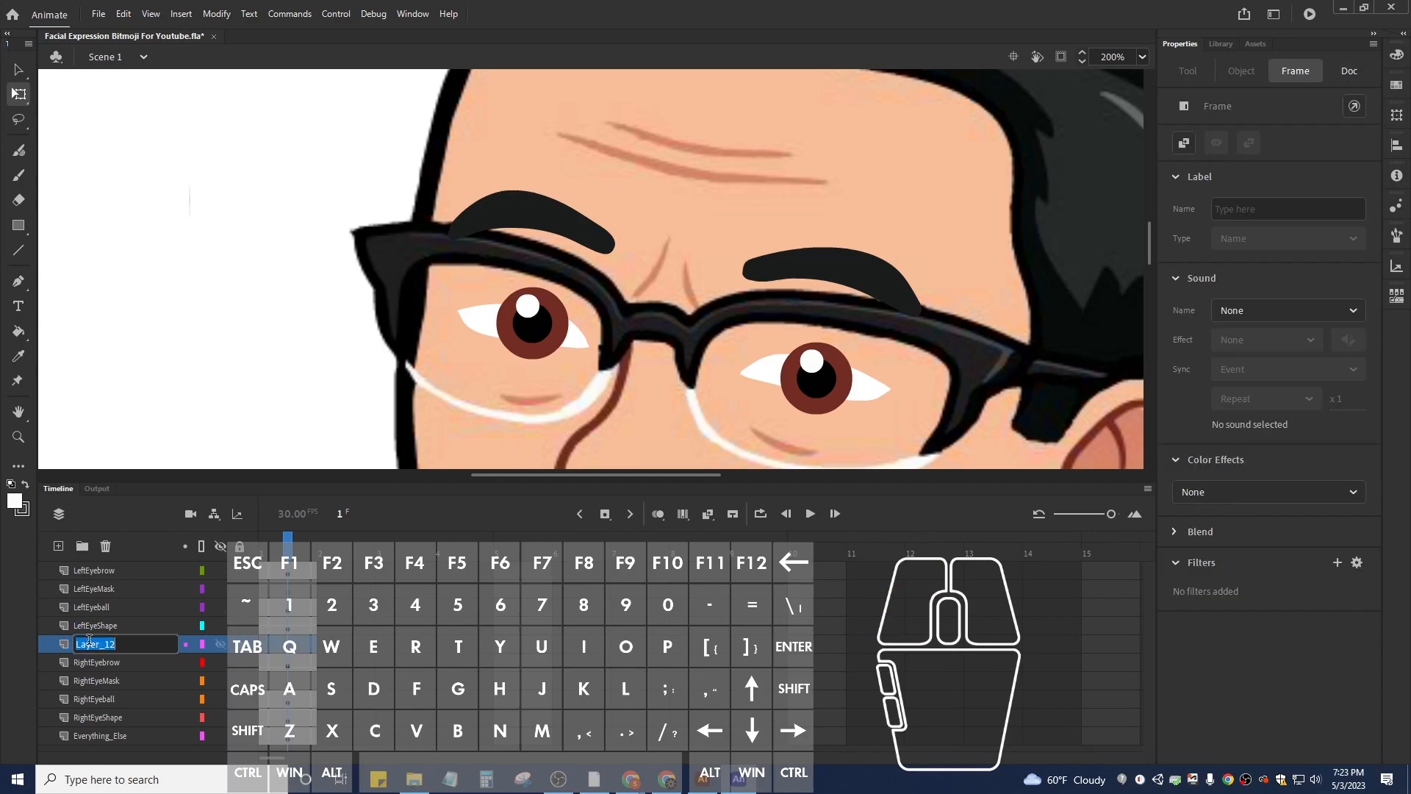
text(Right)
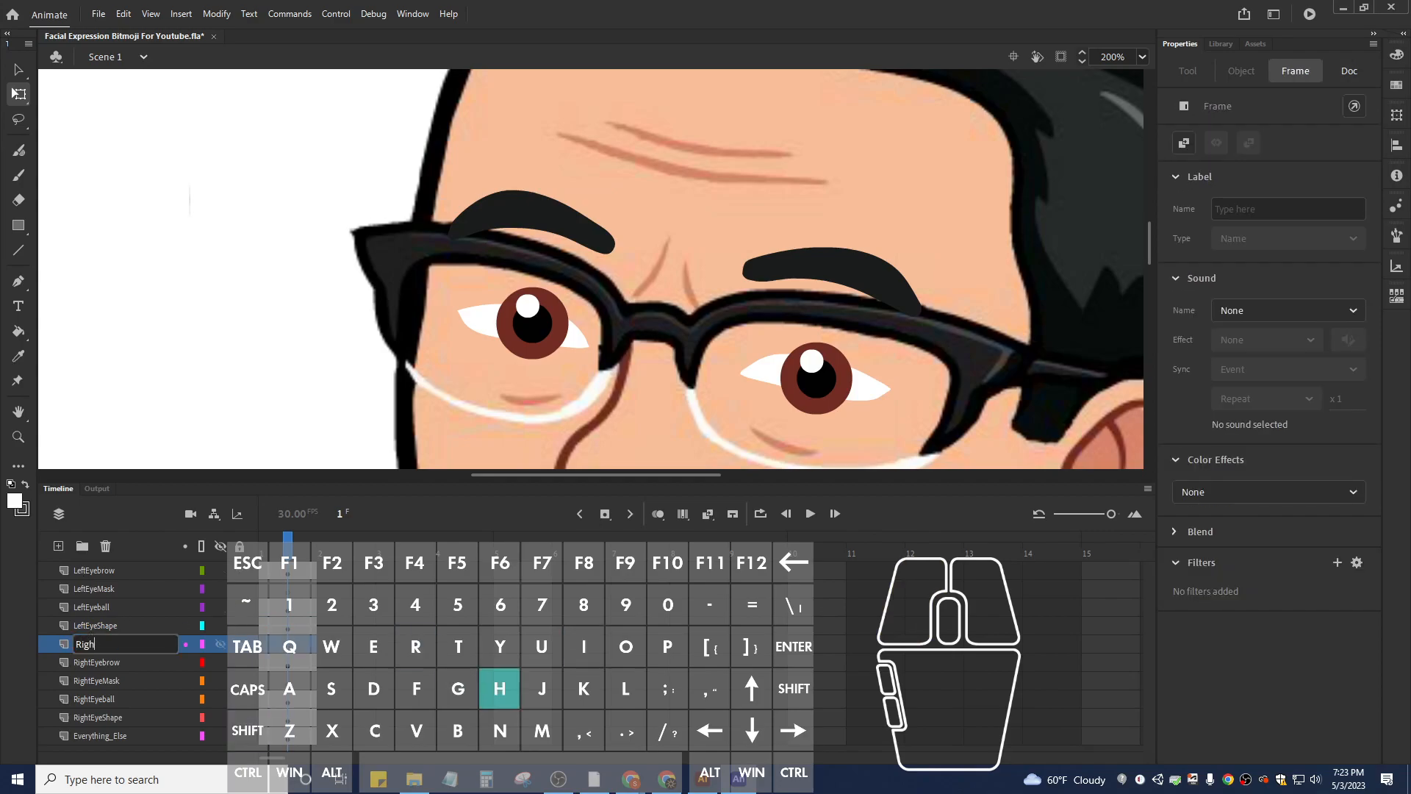
key(BackSpace)
key(BackSpace)
text(Left)
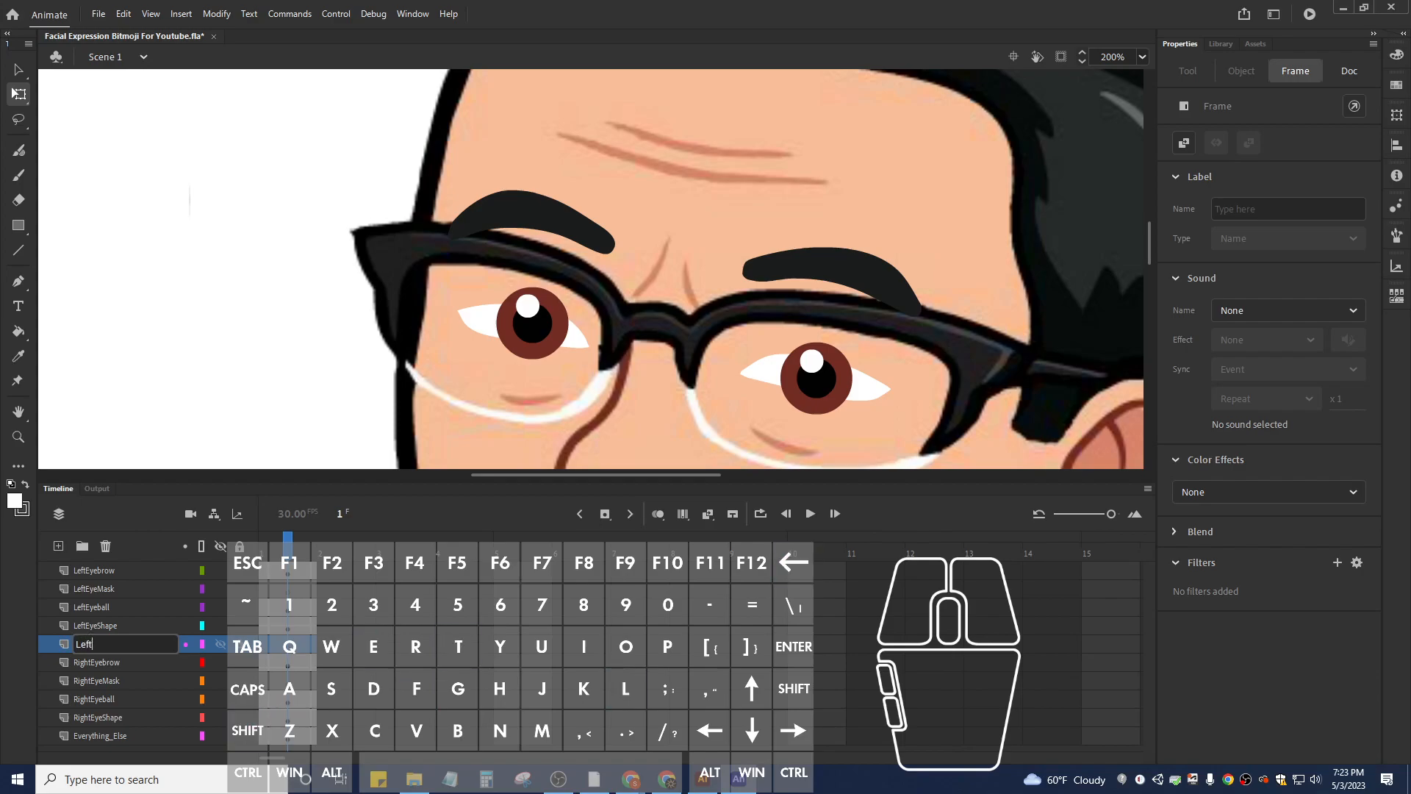
text(EyeBlackOutline)
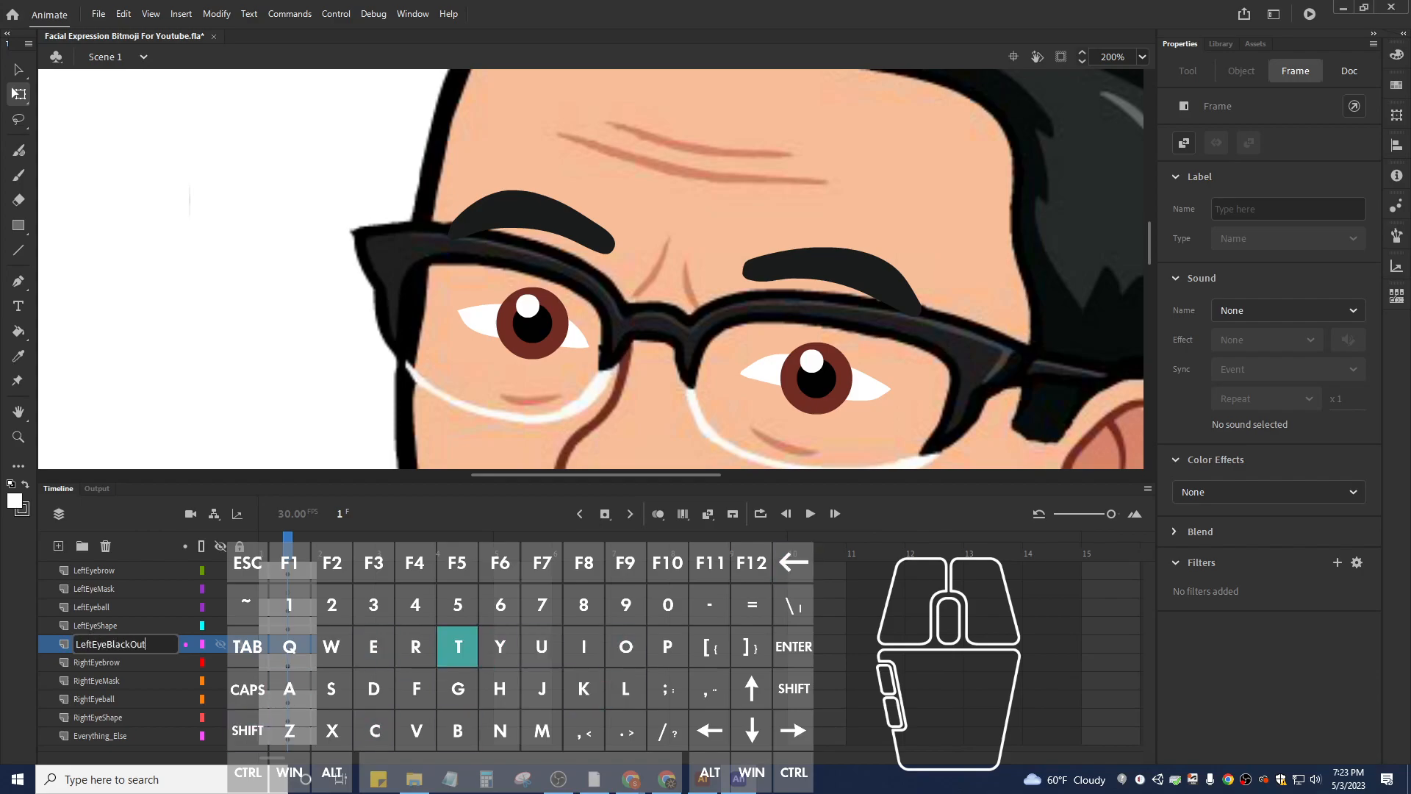
key(Return)
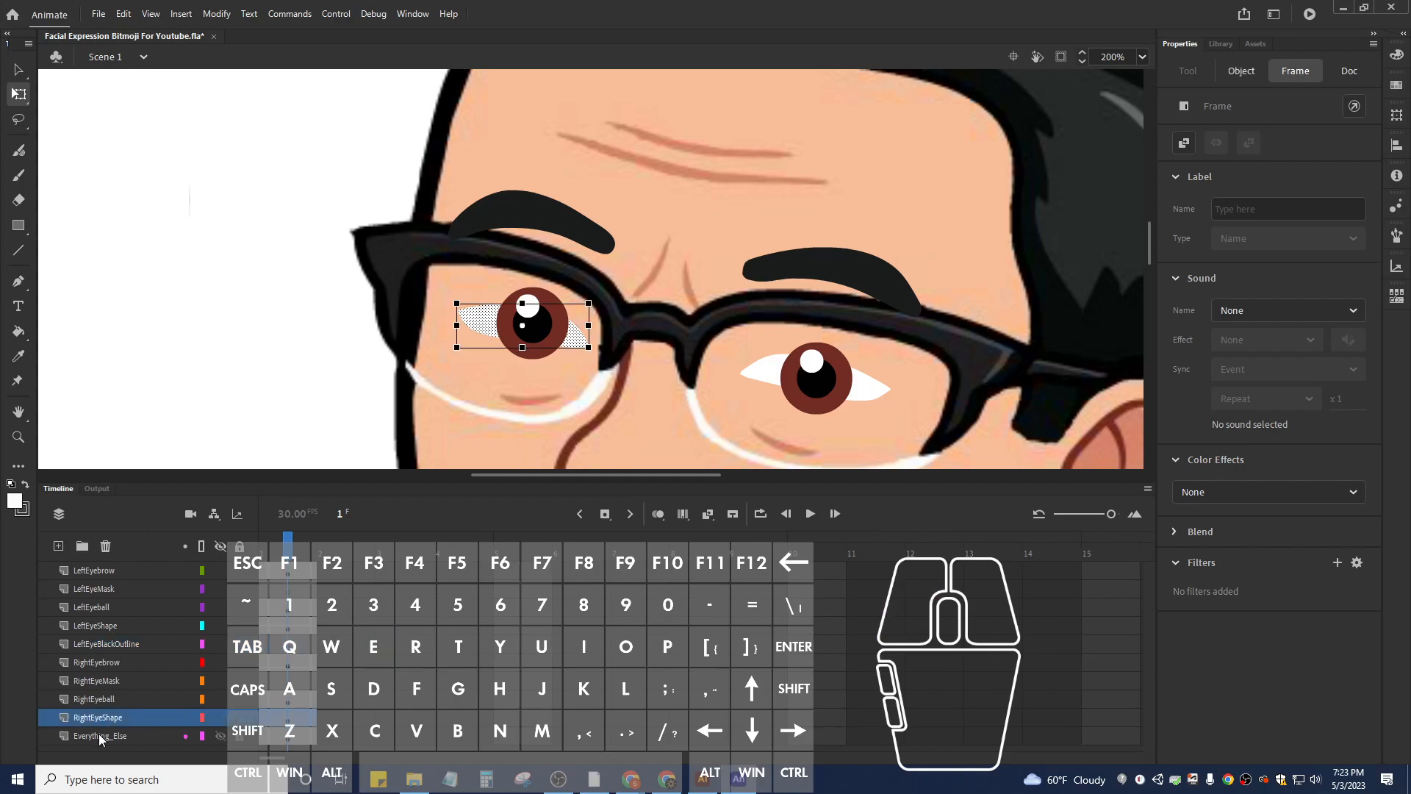
Create a layer named RightEyeBlackOutline between the RightEyeShape and Everything_Else layers.
click(99, 734)
click(58, 547)
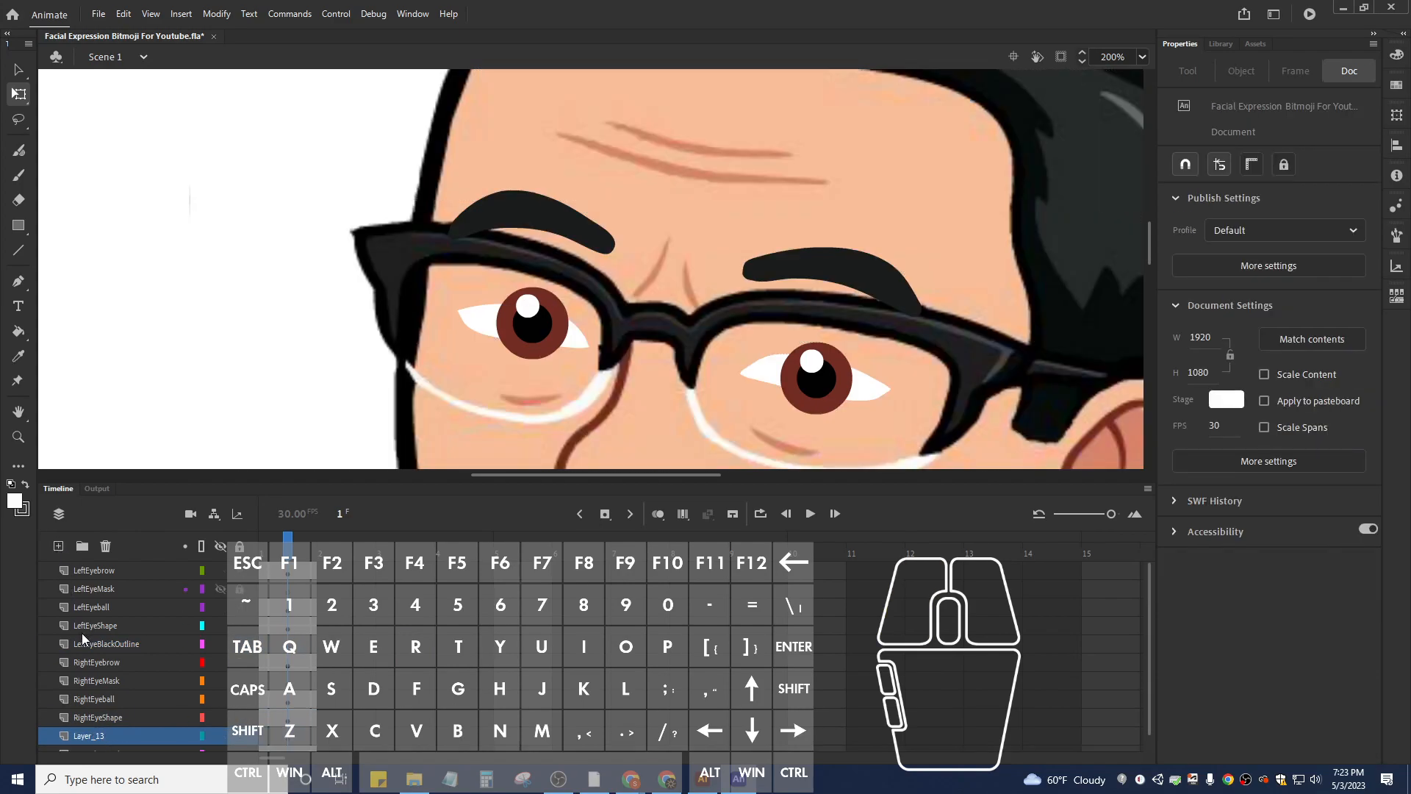
scroll(103, 723, down, 1)
double_click(94, 717)
text(RightEyeBlackOu)
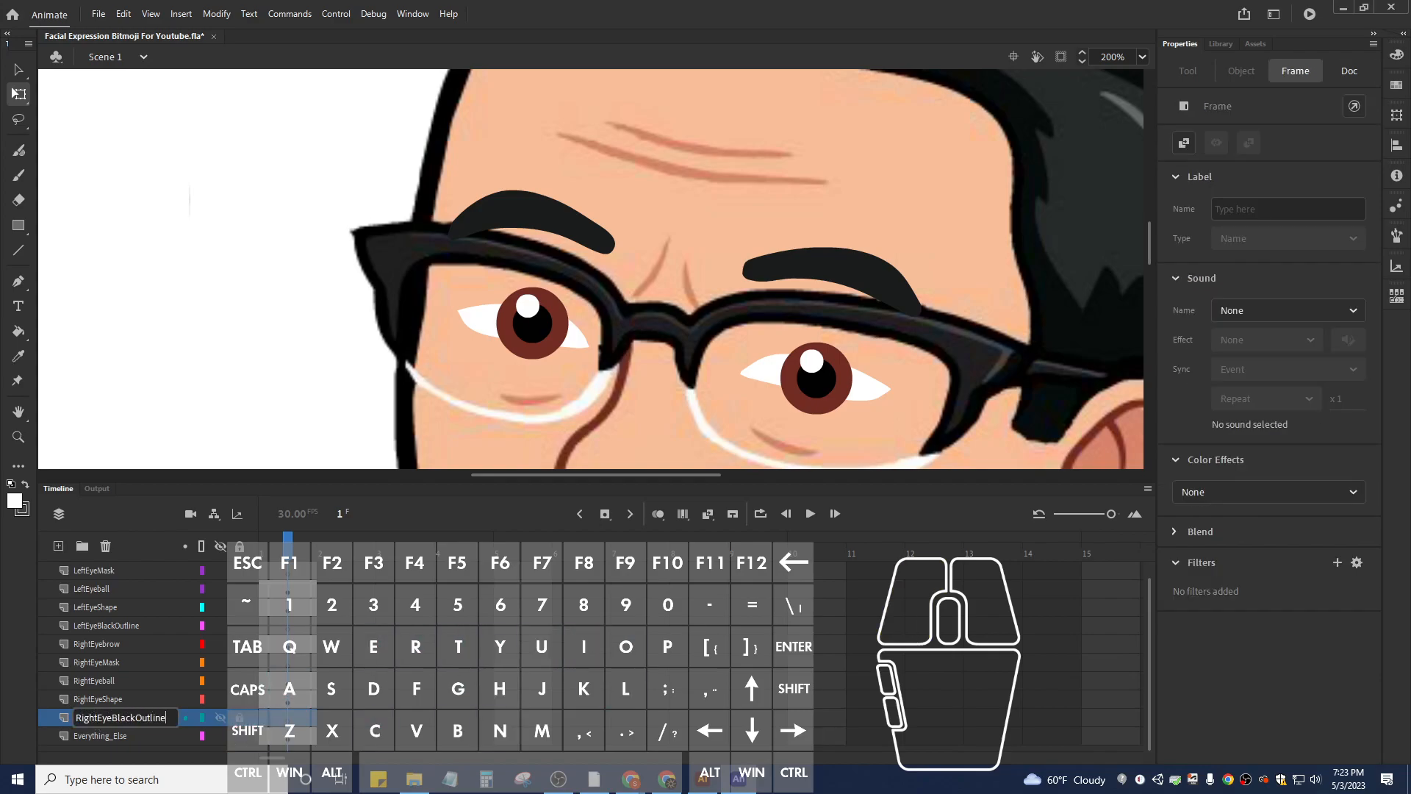
text(tline)
key(Return)
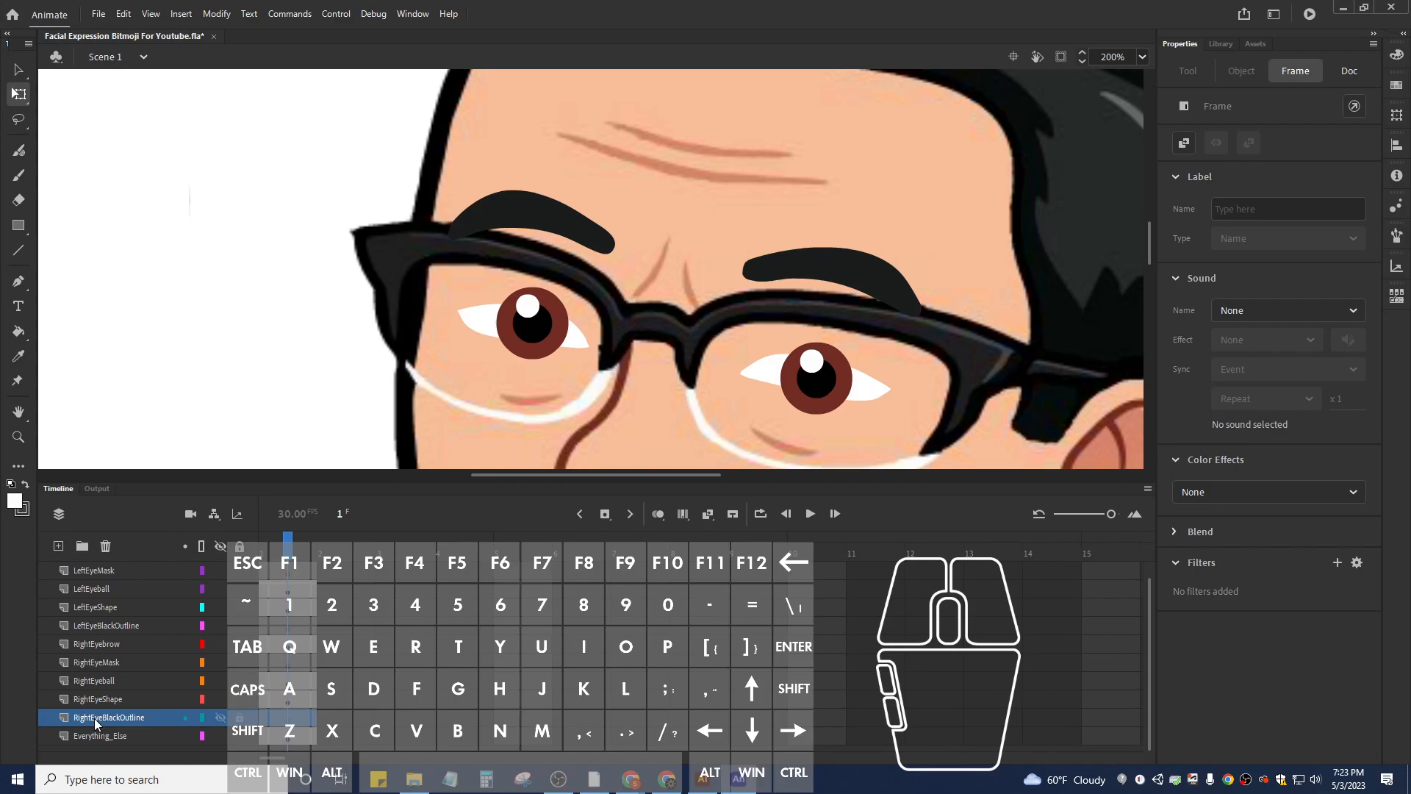
Convert the white eye shape on the LeftEyeShape layer to a graphic symbol named LeftEyeSymbol.
click(292, 664)
click(135, 572)
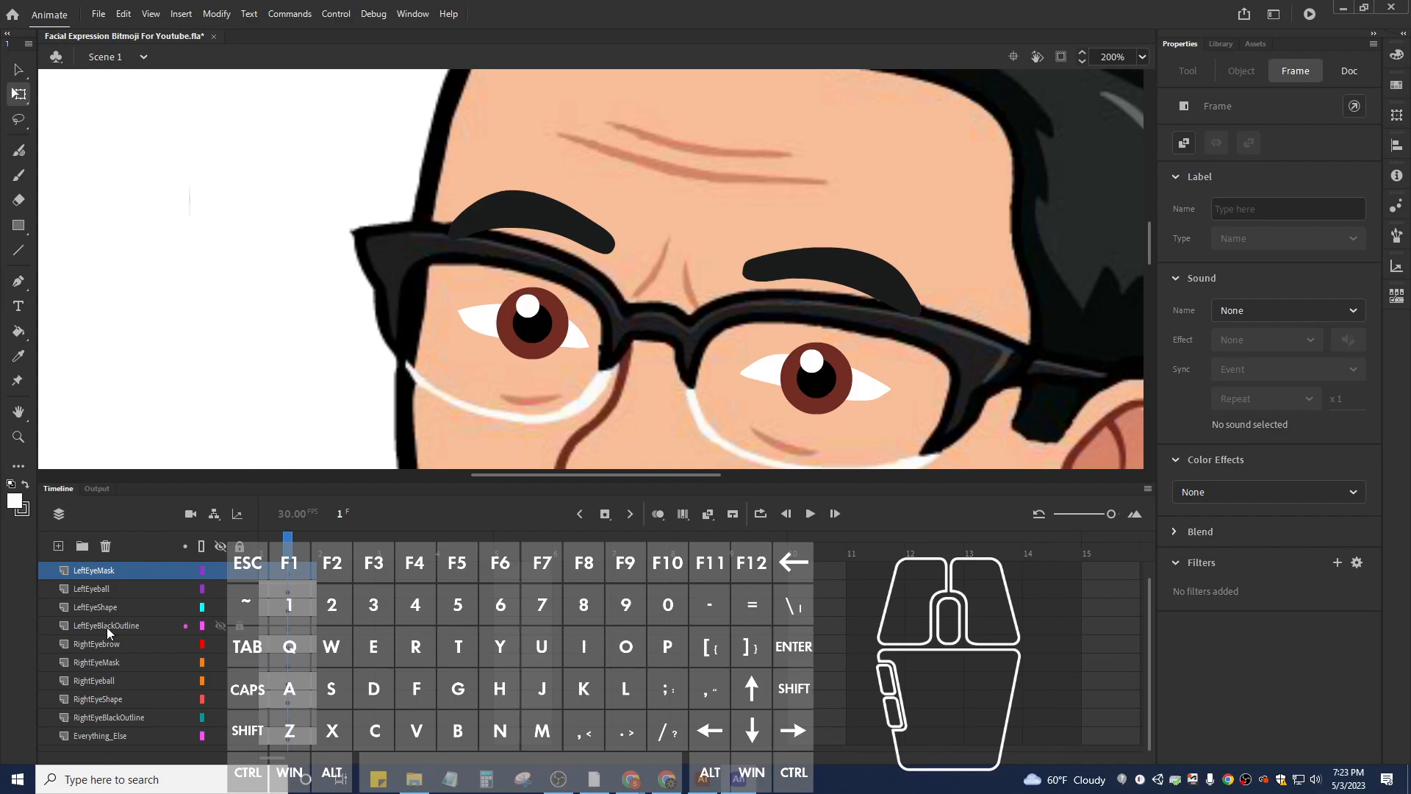
click(108, 605)
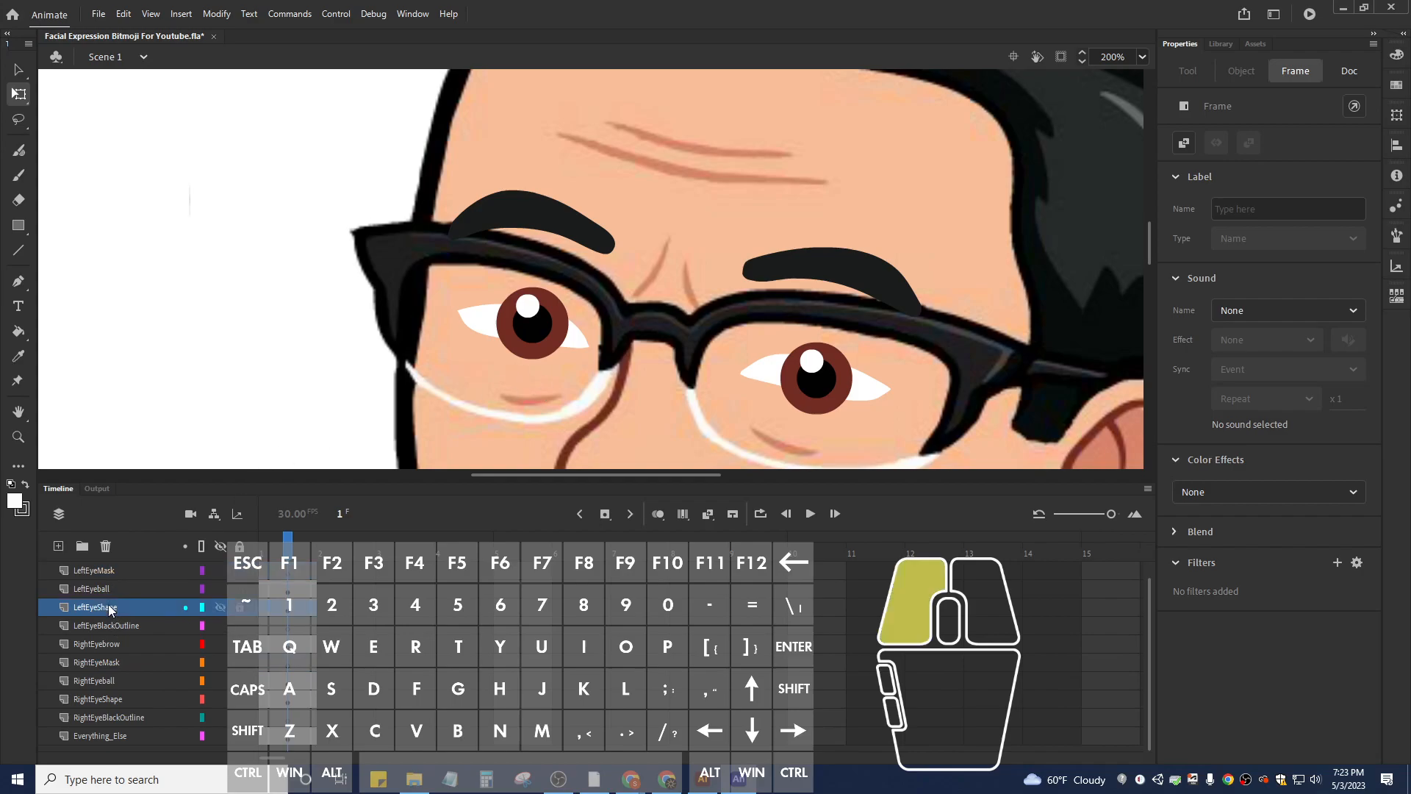
right_click(774, 374)
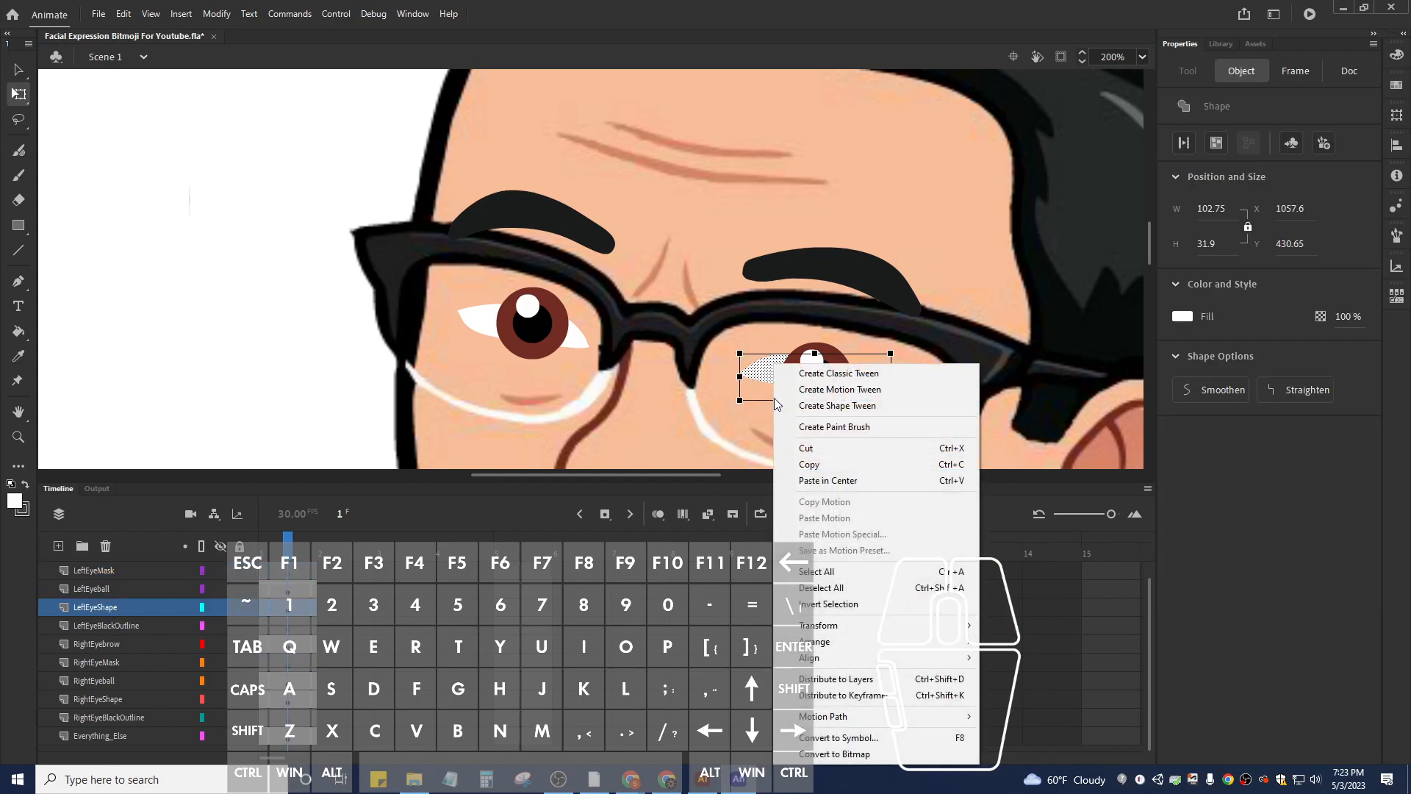
click(845, 738)
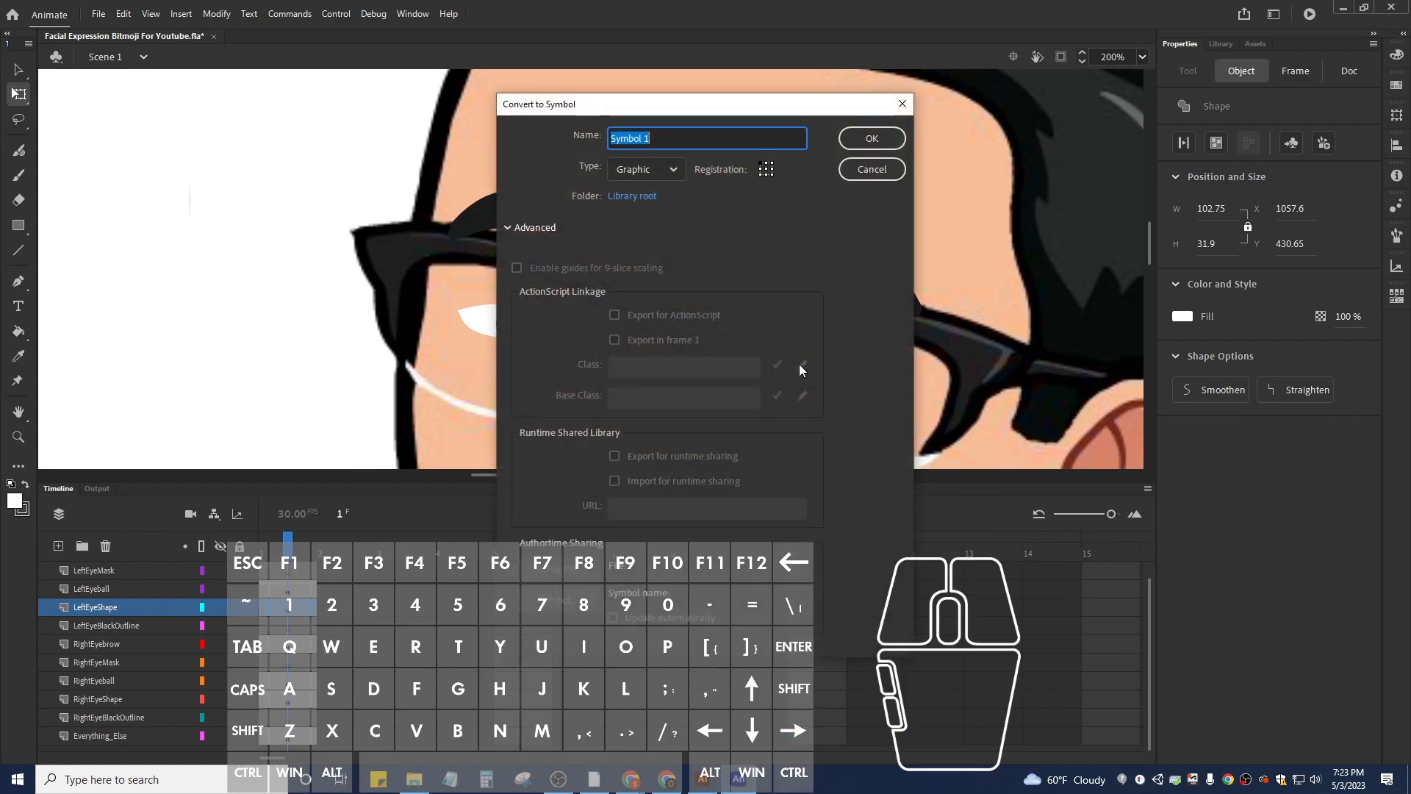
text(leftE)
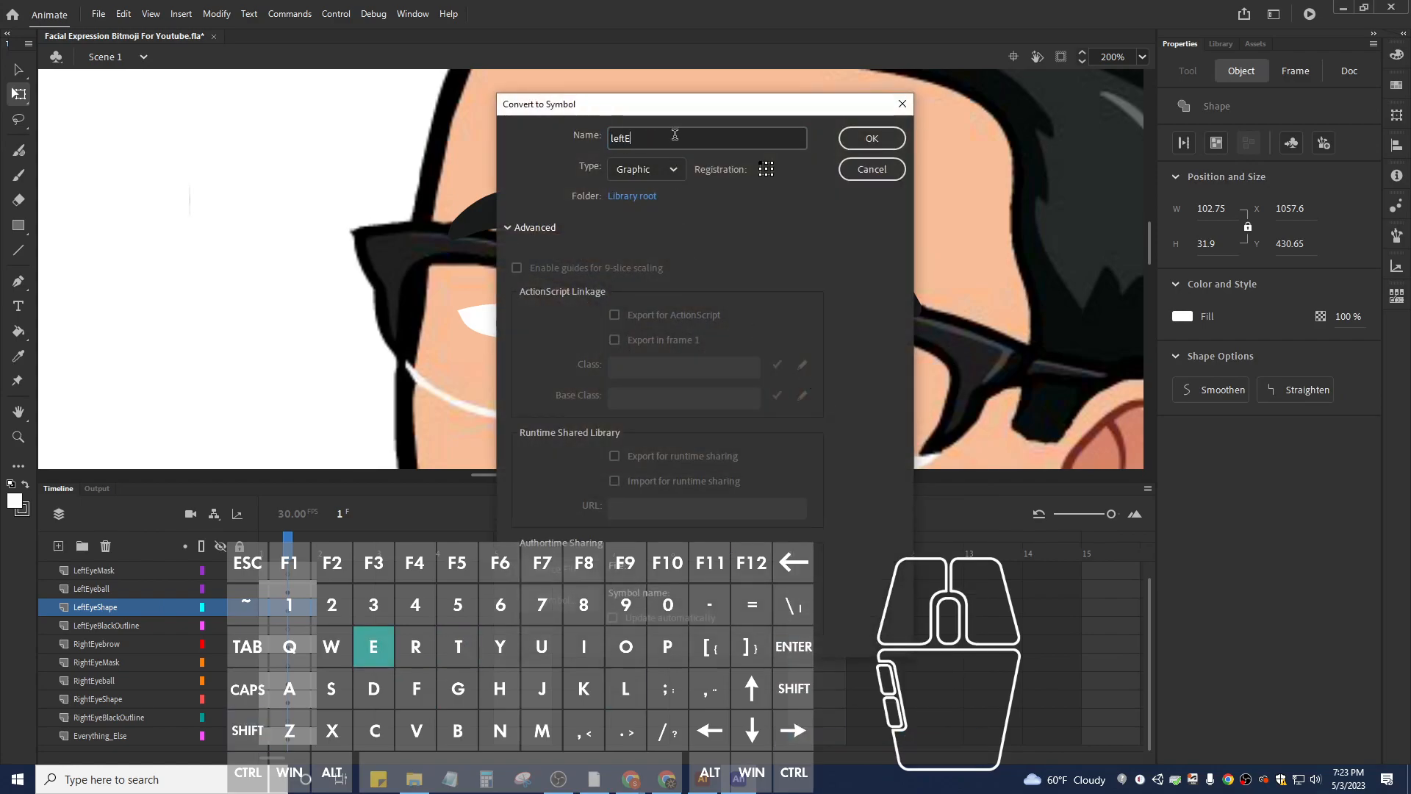
text(lef)
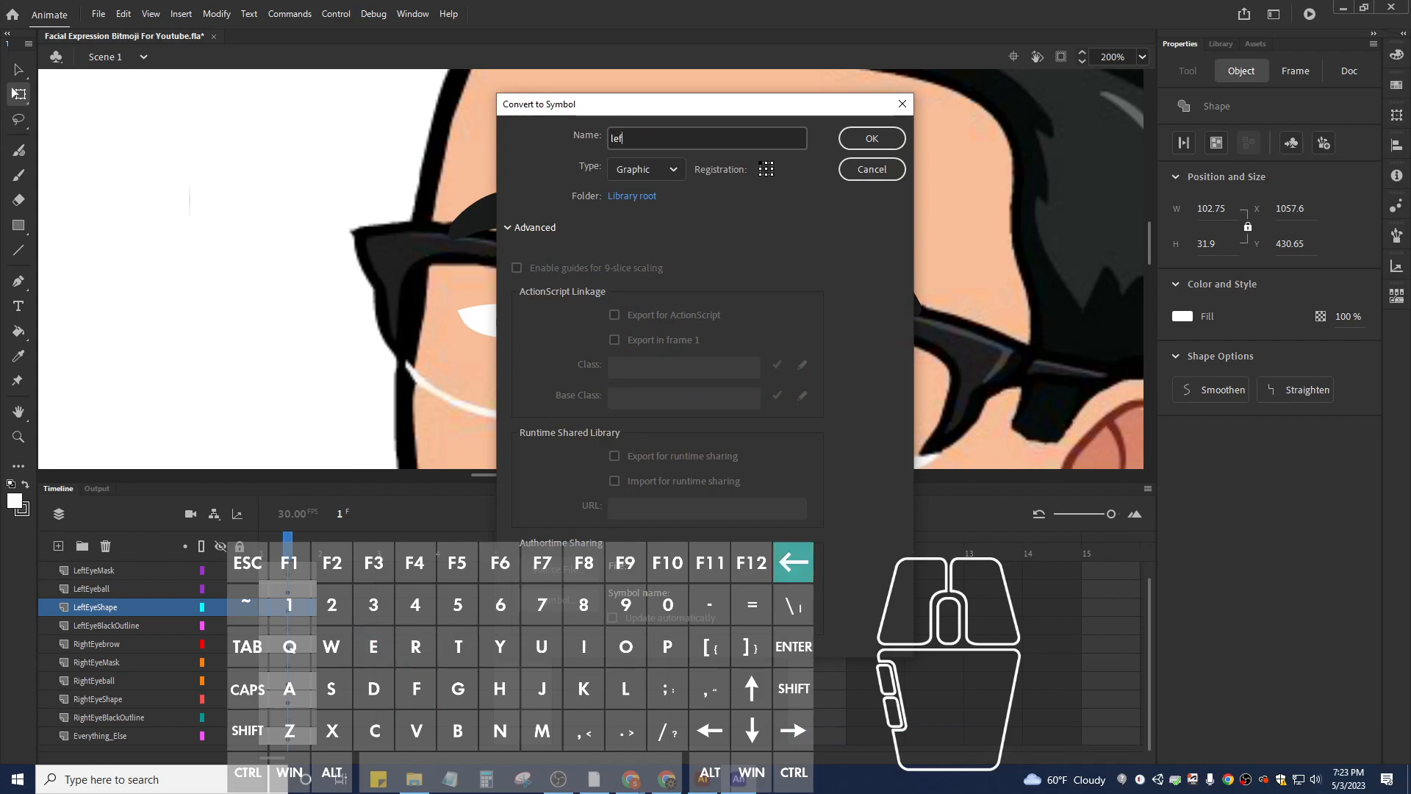
text(lef)
key(BackSpace)
key(BackSpace)
key(BackSpace)
text(LeftEyeSym)
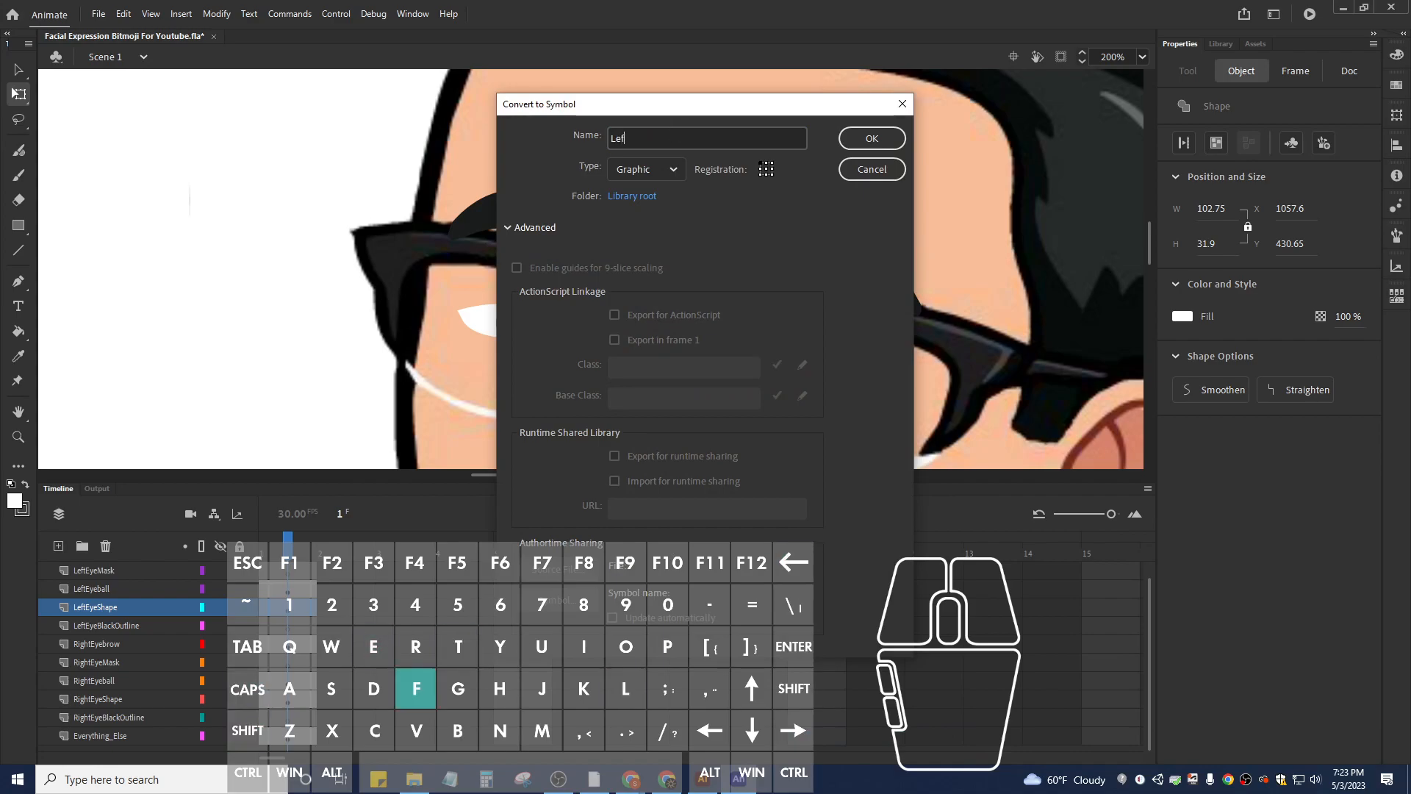
text(bol)
key(Return)
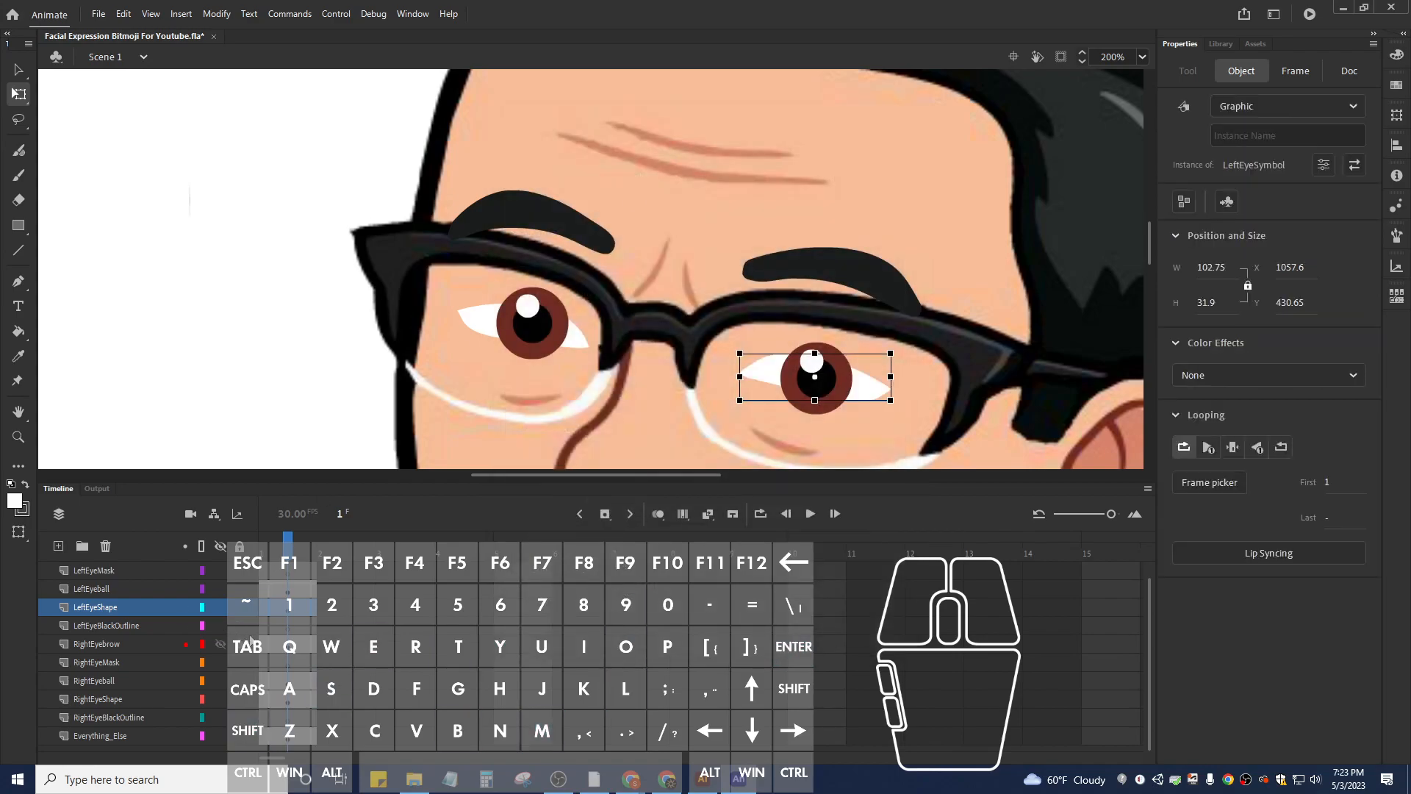
Place a LeftEyeSymbol instance over the matching eye shape on the LeftEyeMask layer and turn that layer into a mask for LeftEyeball.
click(1222, 44)
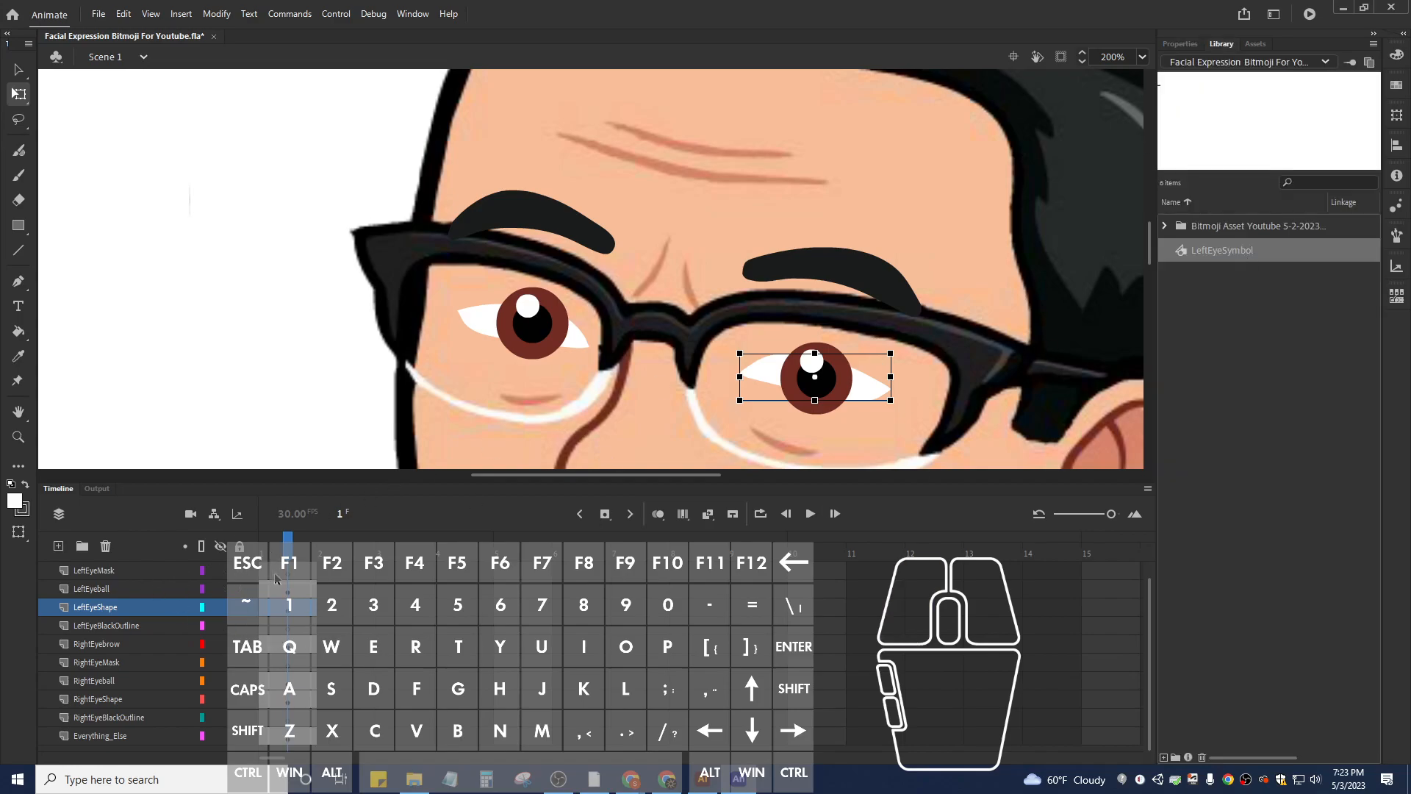
click(143, 573)
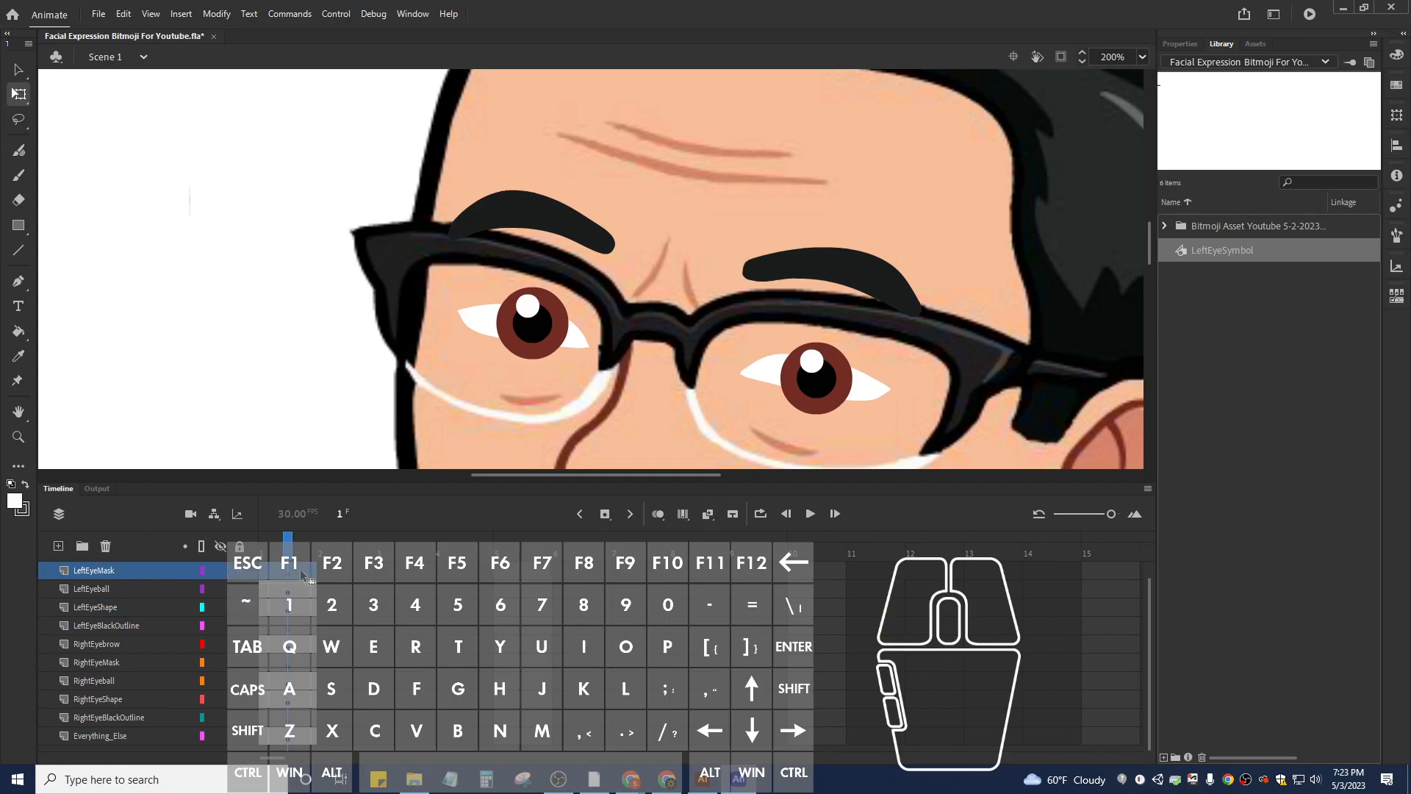
drag(1225, 258, 855, 387)
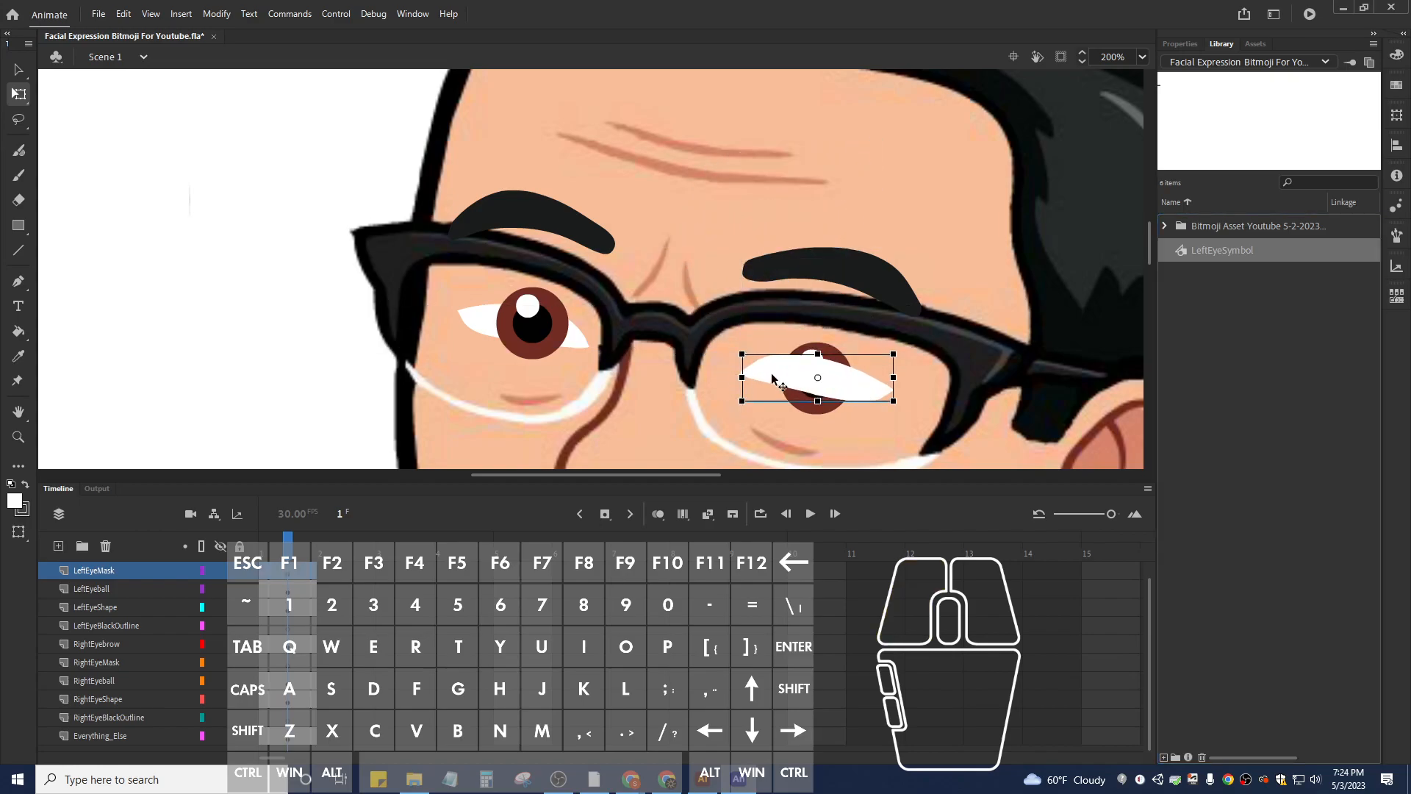
right_click(100, 572)
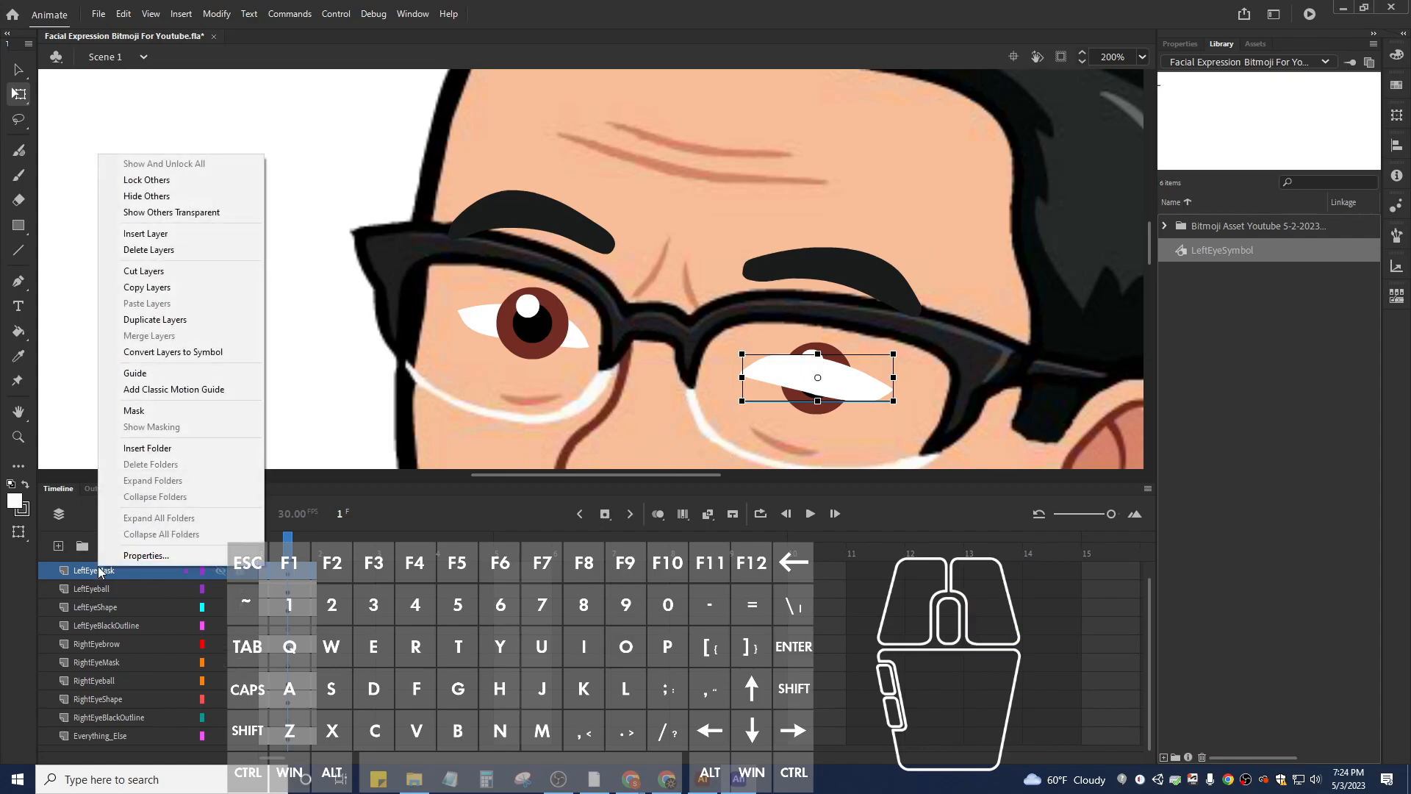
click(154, 411)
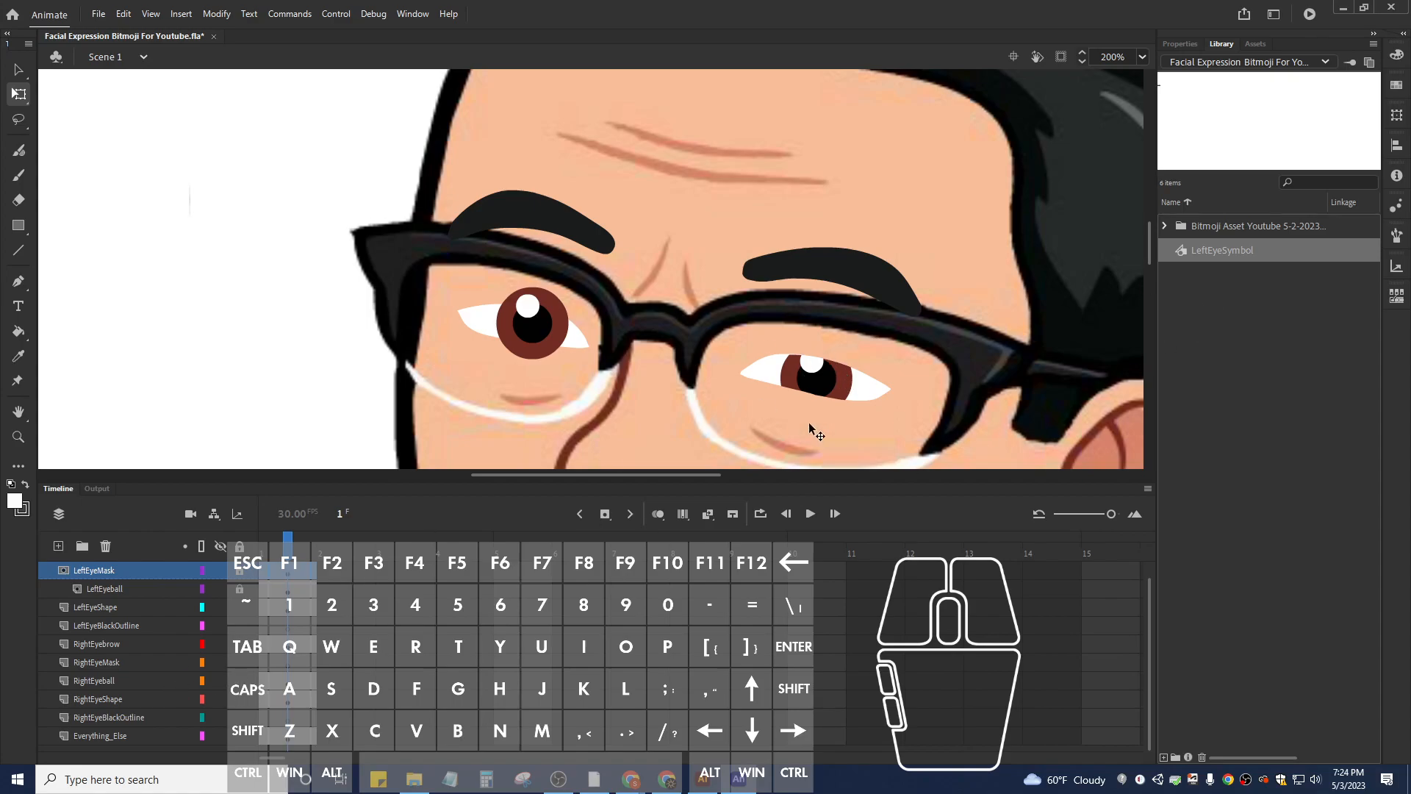
Place a LeftEyeSymbol instance behind the eye on the LeftEyeBlackOutline layer and enlarge it around its centre to about 135 × 42 px.
click(292, 628)
drag(1224, 251, 846, 381)
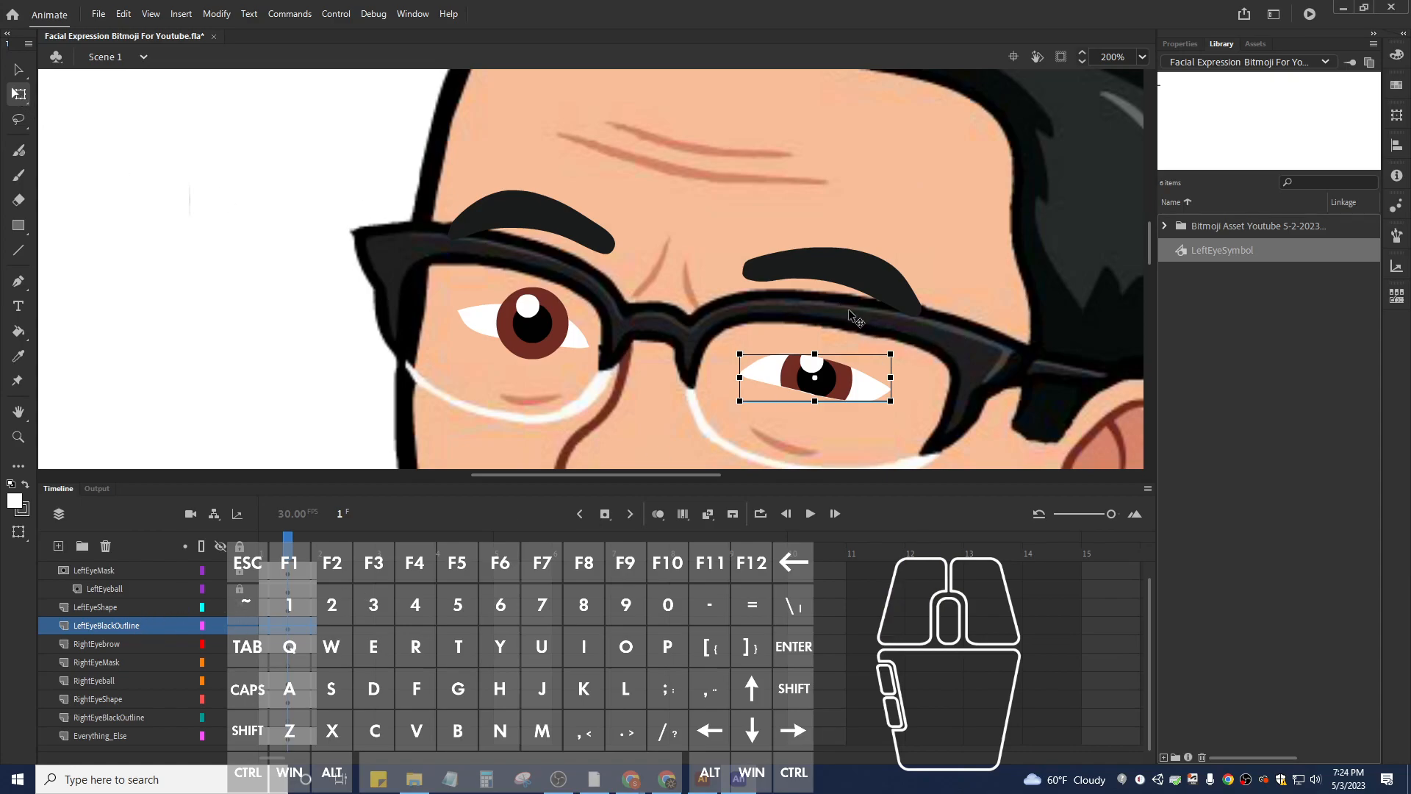
drag(890, 353, 914, 327)
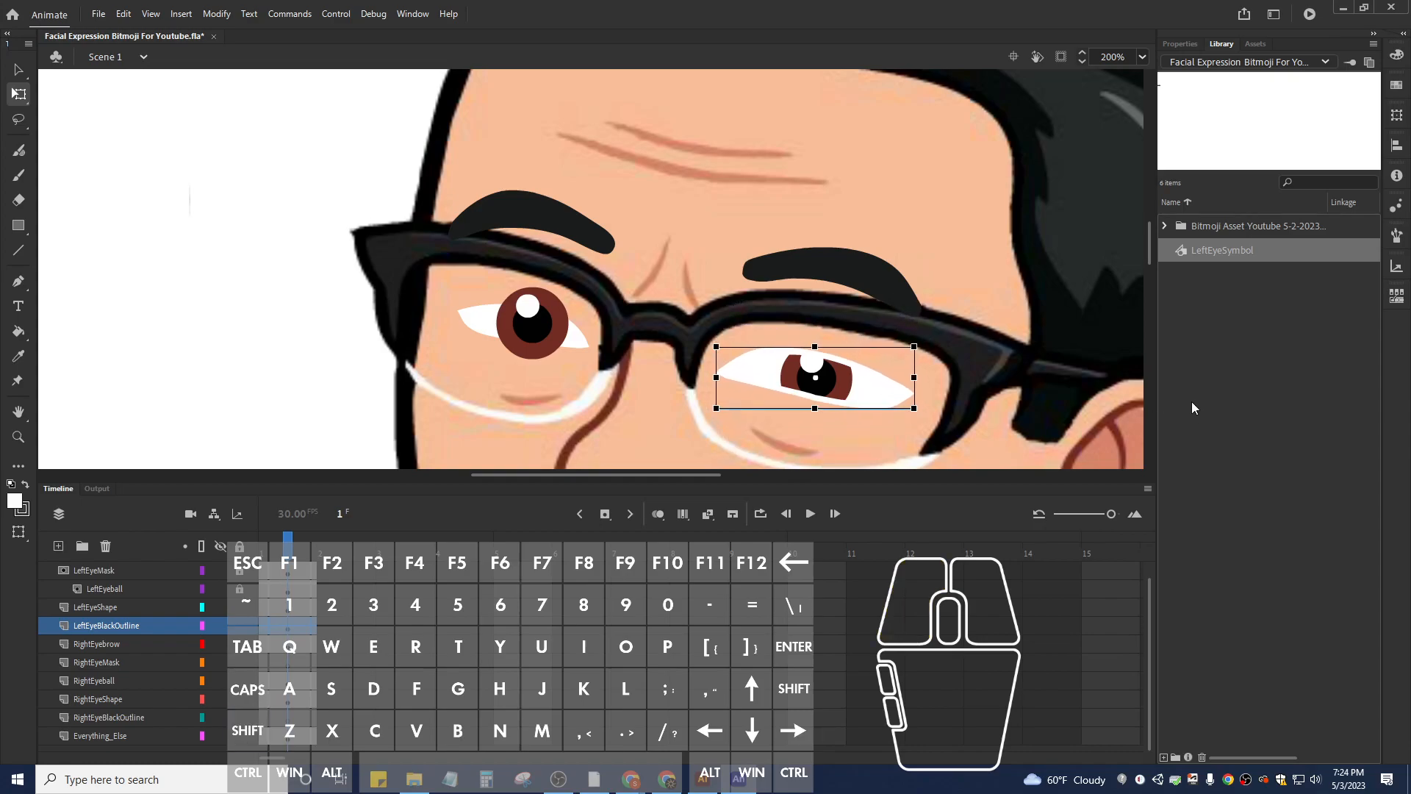
Apply a 100% black Tint color effect to the enlarged symbol instance on the LeftEyeBlackOutline layer.
click(1182, 45)
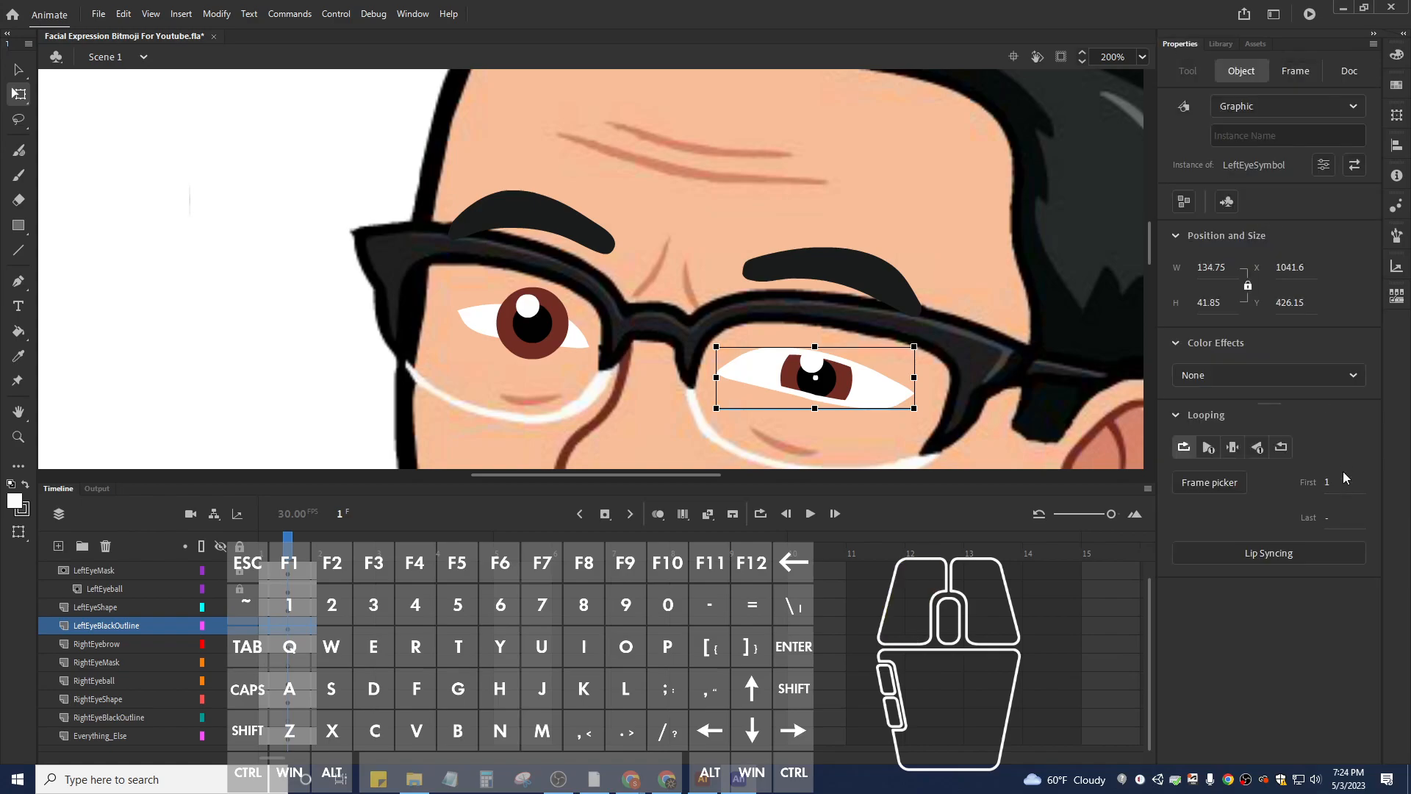
click(1299, 369)
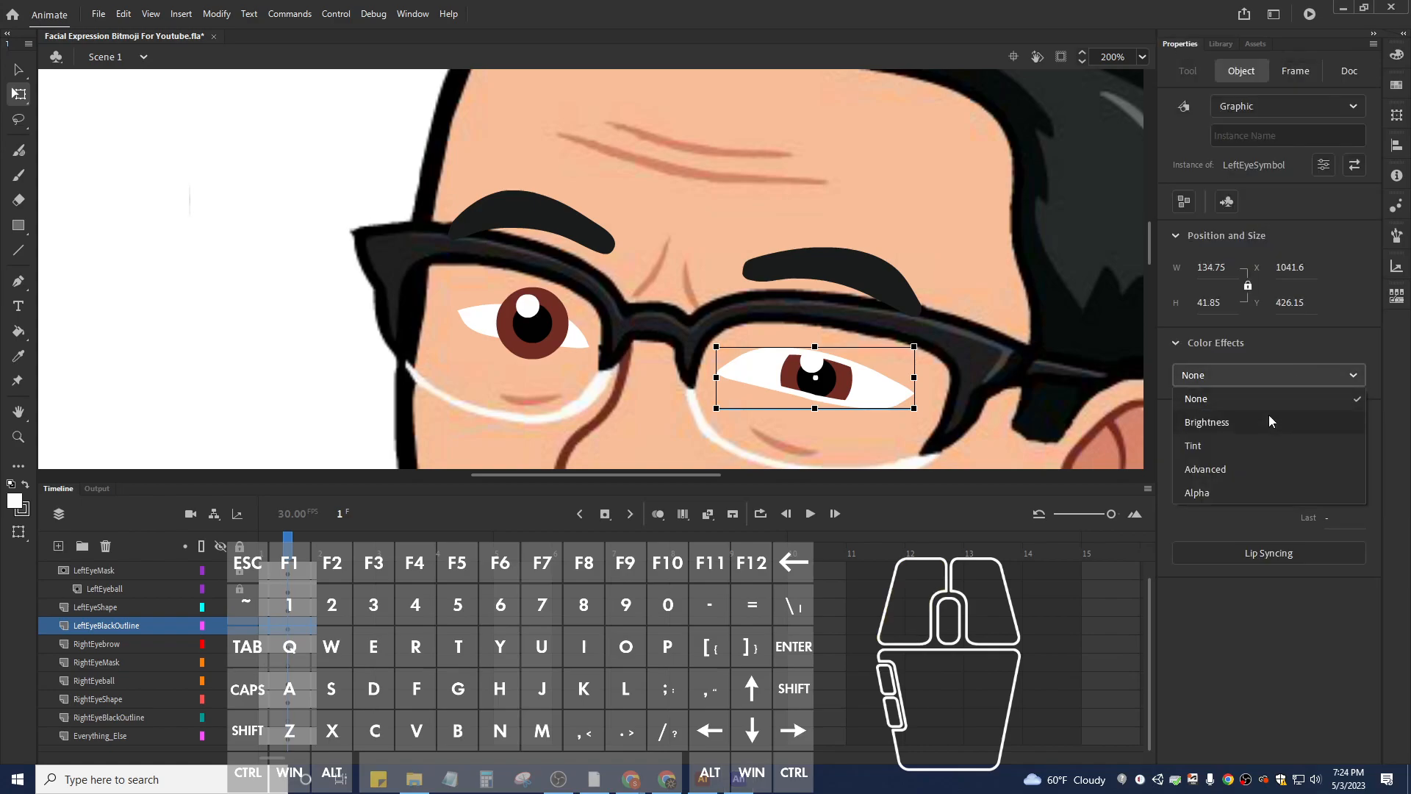
click(1249, 456)
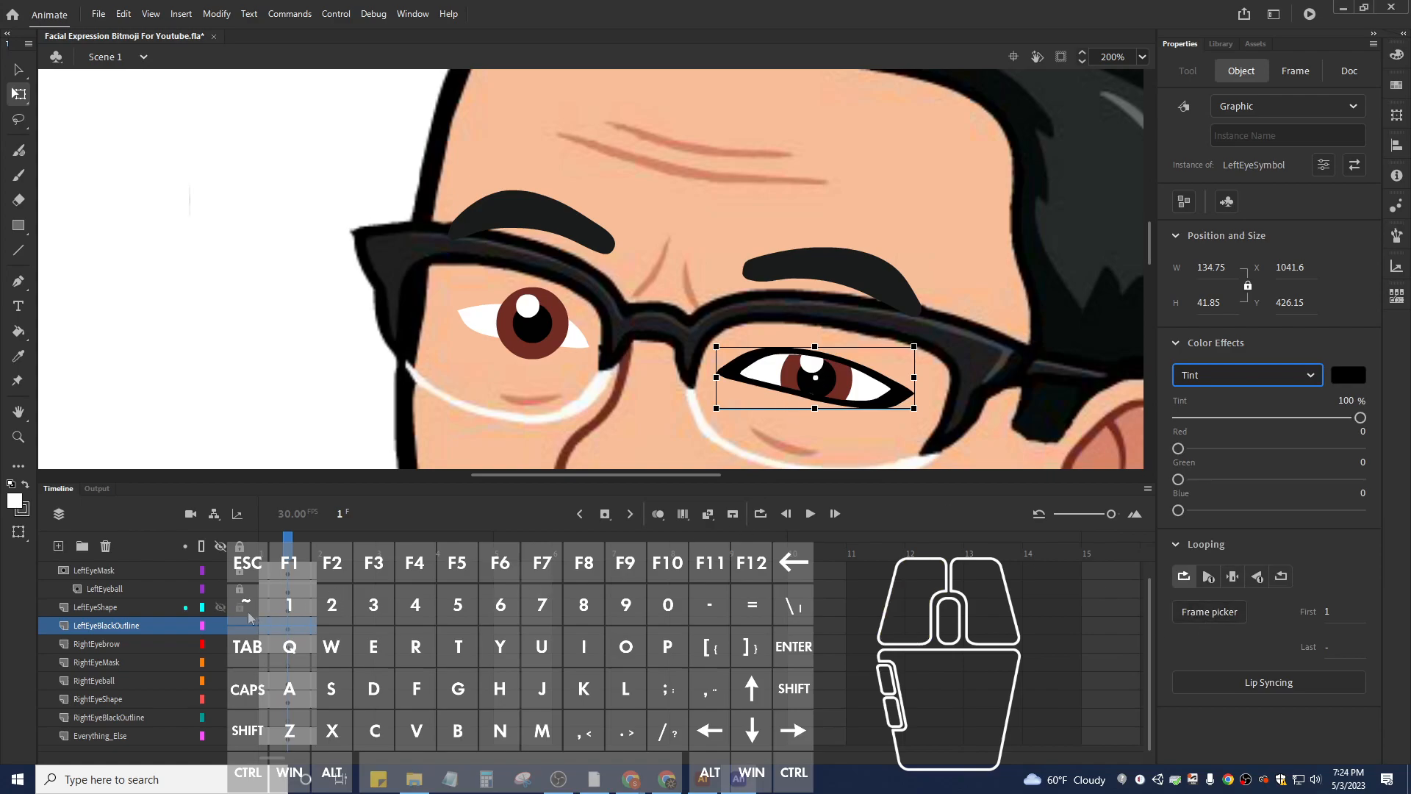
Convert the white eye shape on the RightEyeShape layer to a graphic symbol named RightEyeSymbol.
click(266, 621)
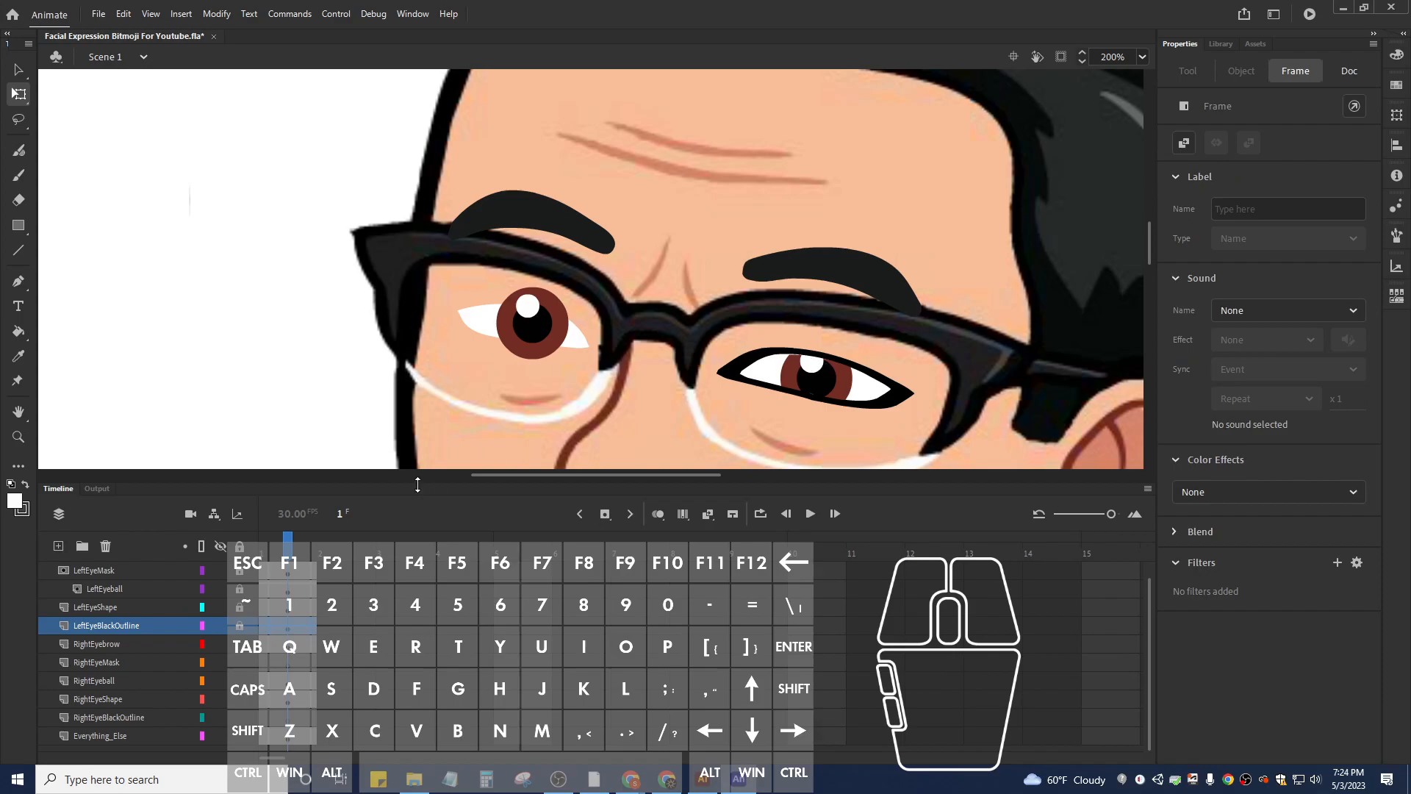
click(112, 698)
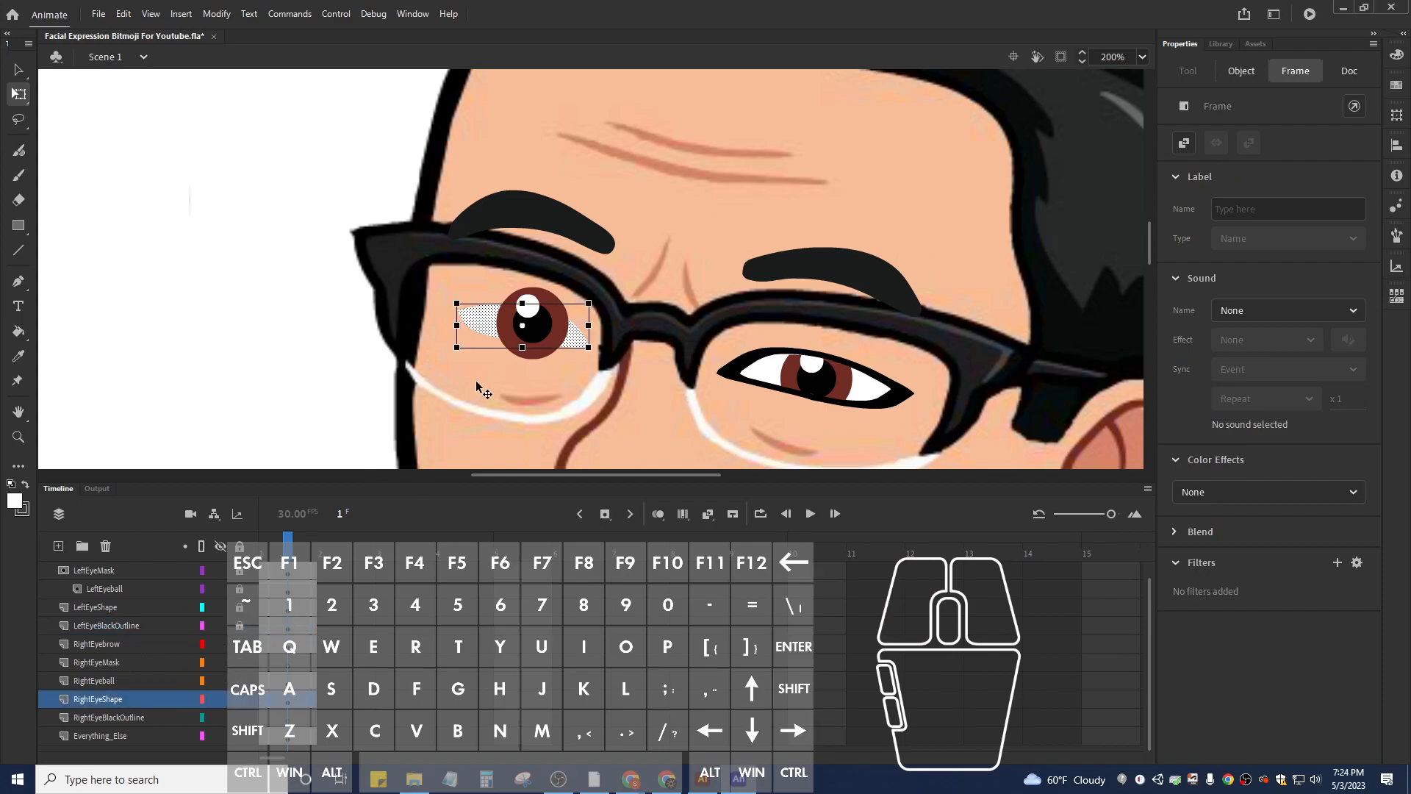
right_click(487, 325)
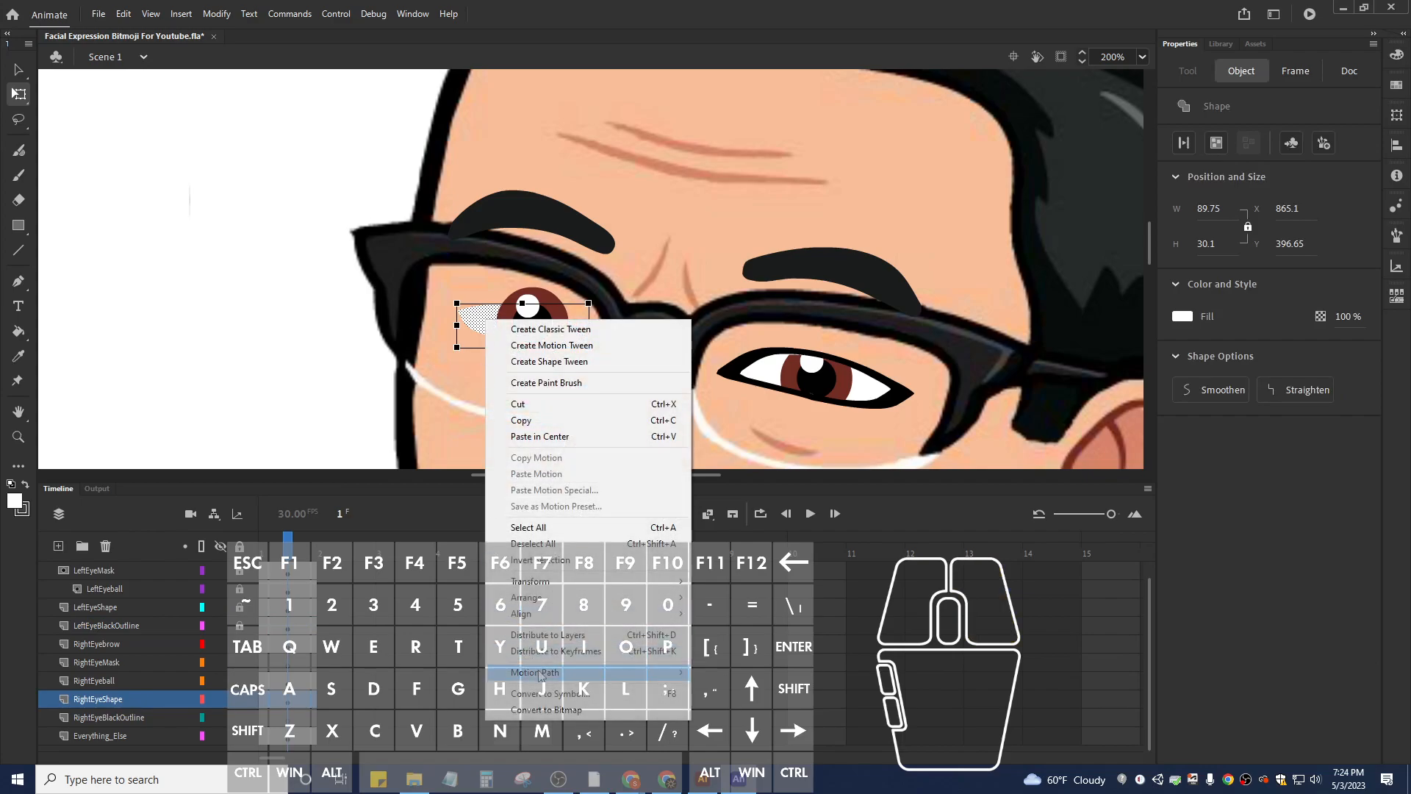
click(545, 695)
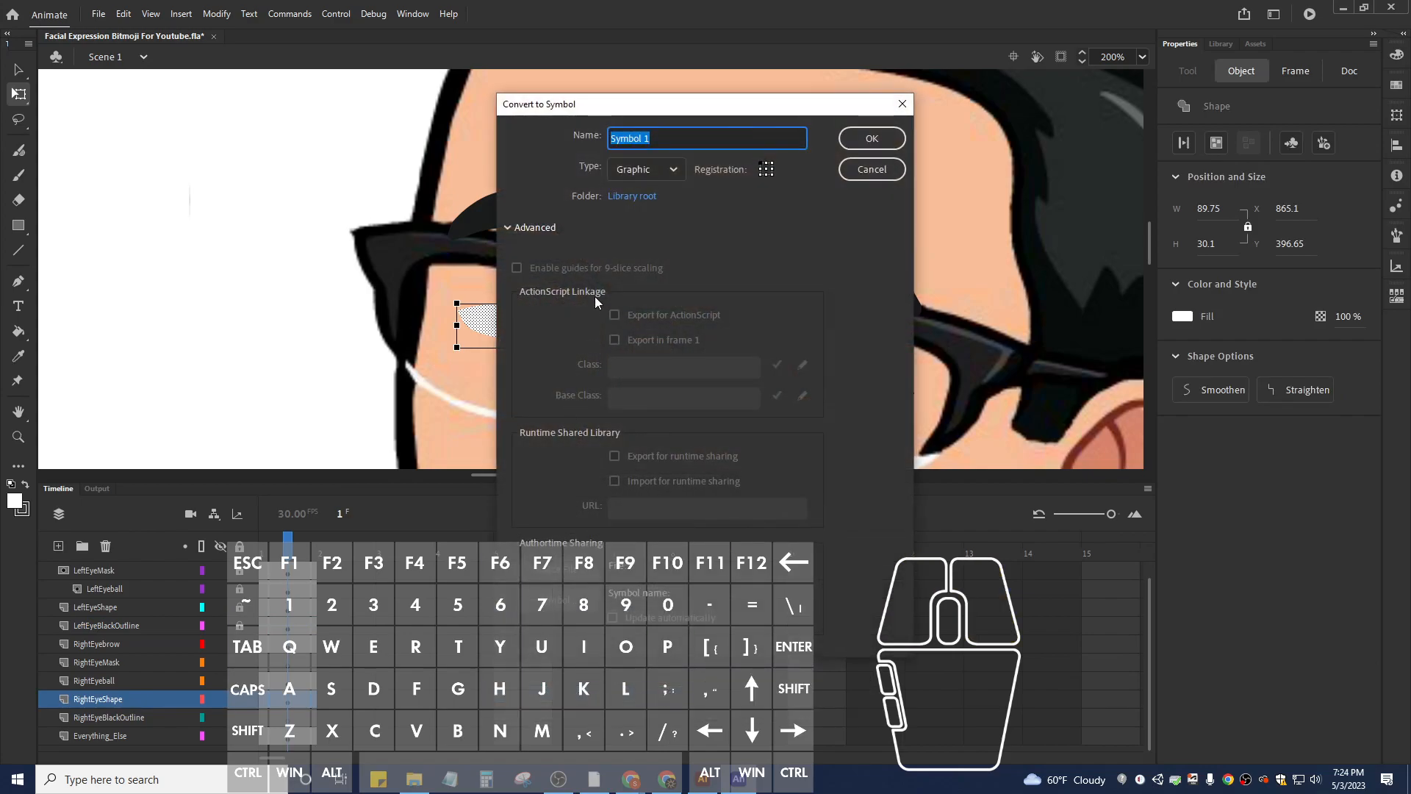
text(RightEyeS)
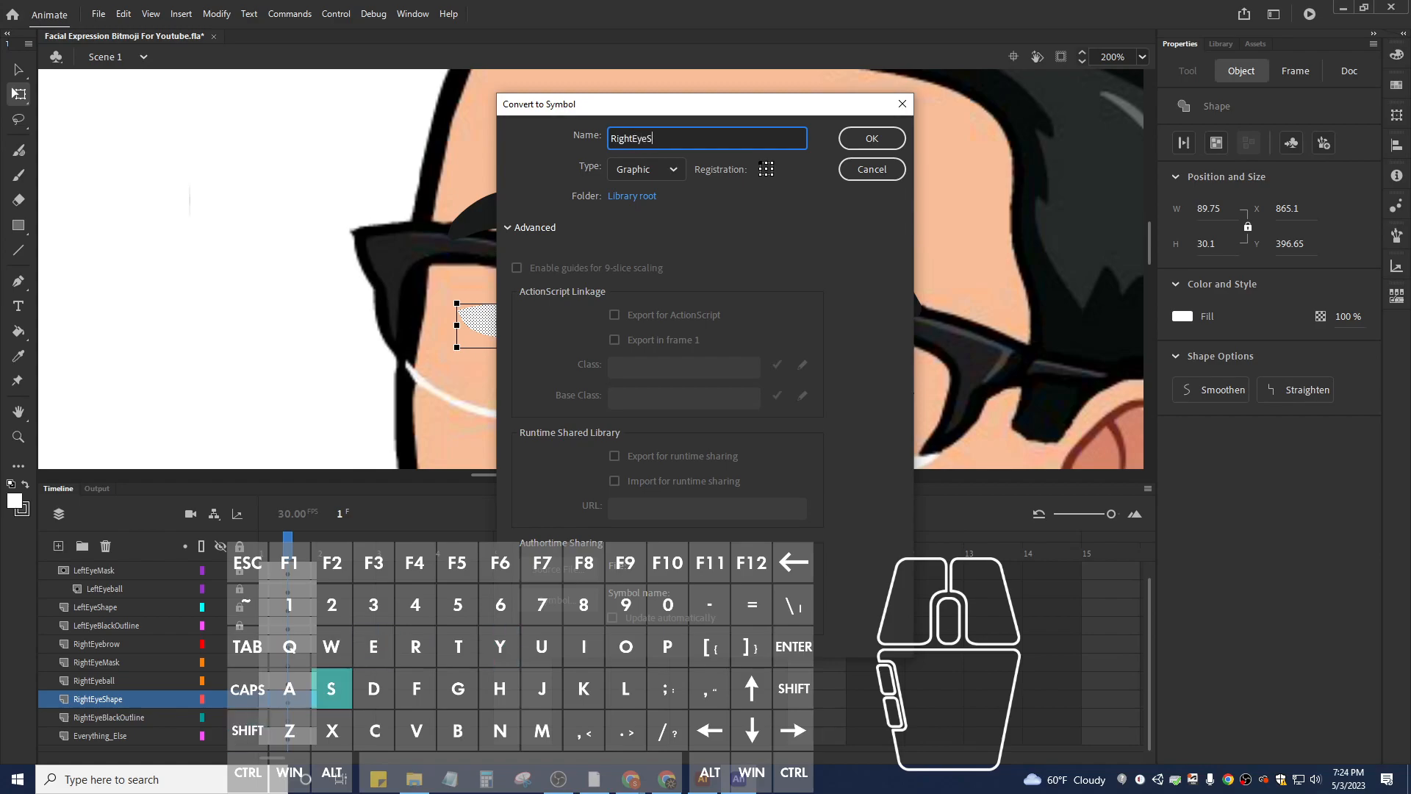
text(ymbol)
key(Return)
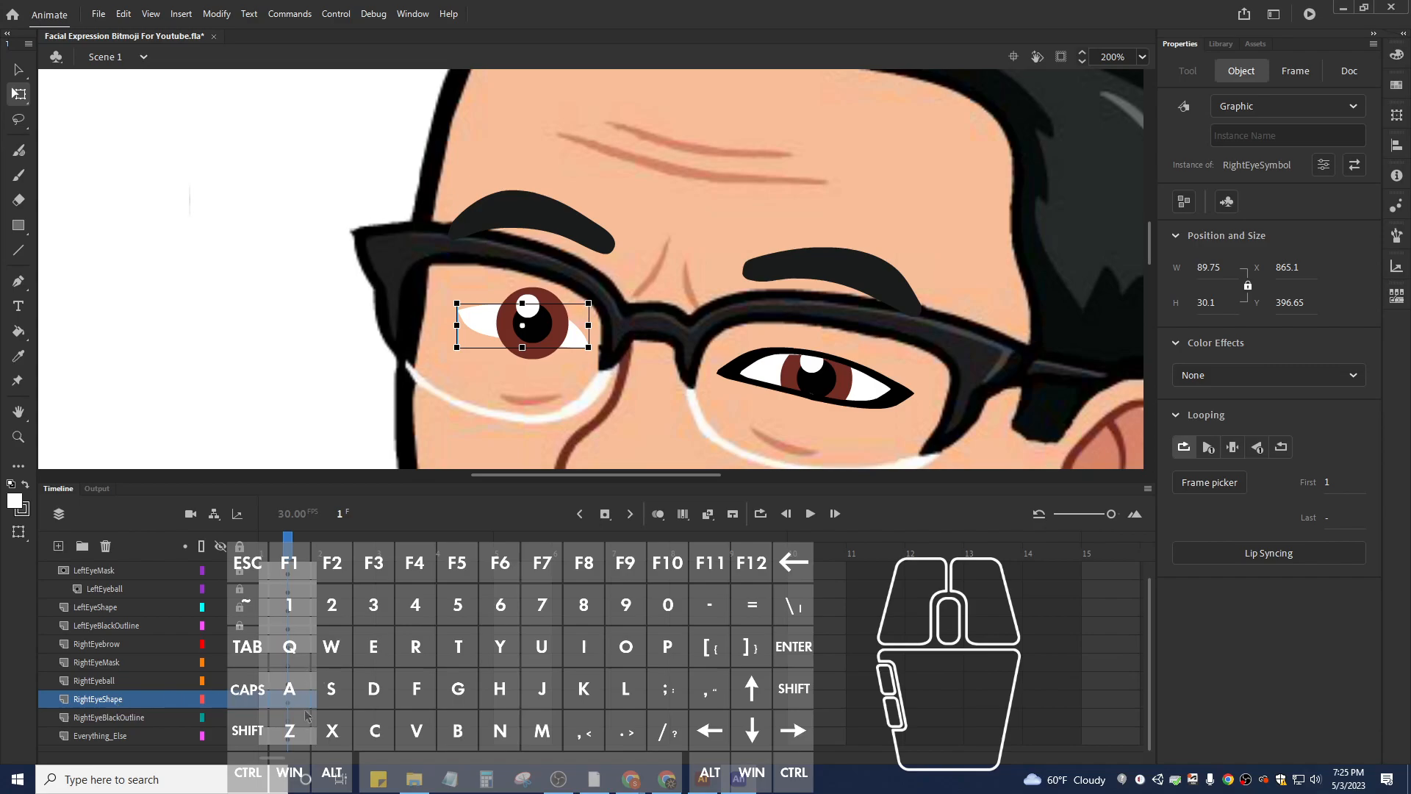
Place a RightEyeSymbol instance over the matching eye shape on the RightEyeMask layer and turn that layer into a mask for RightEyeball.
click(1221, 44)
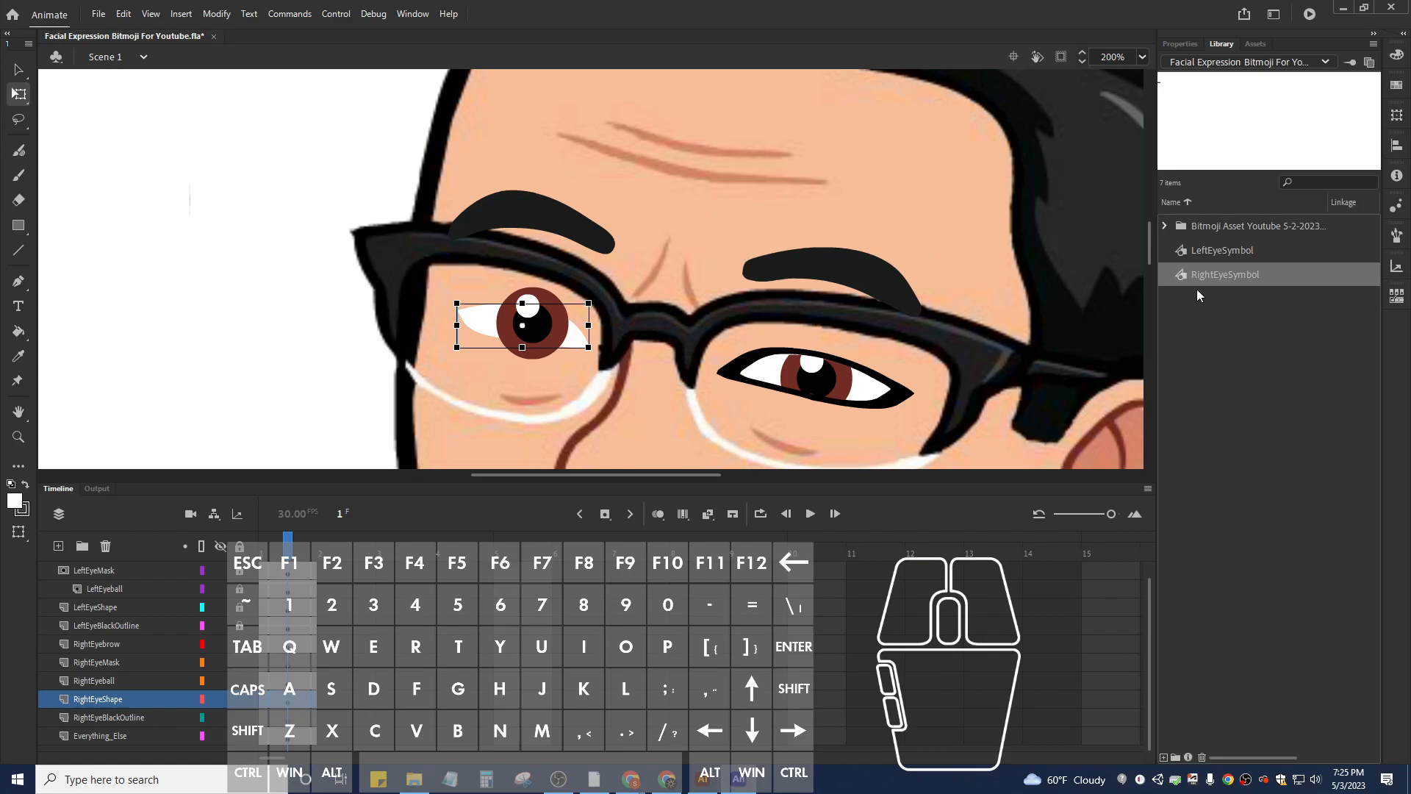
click(184, 662)
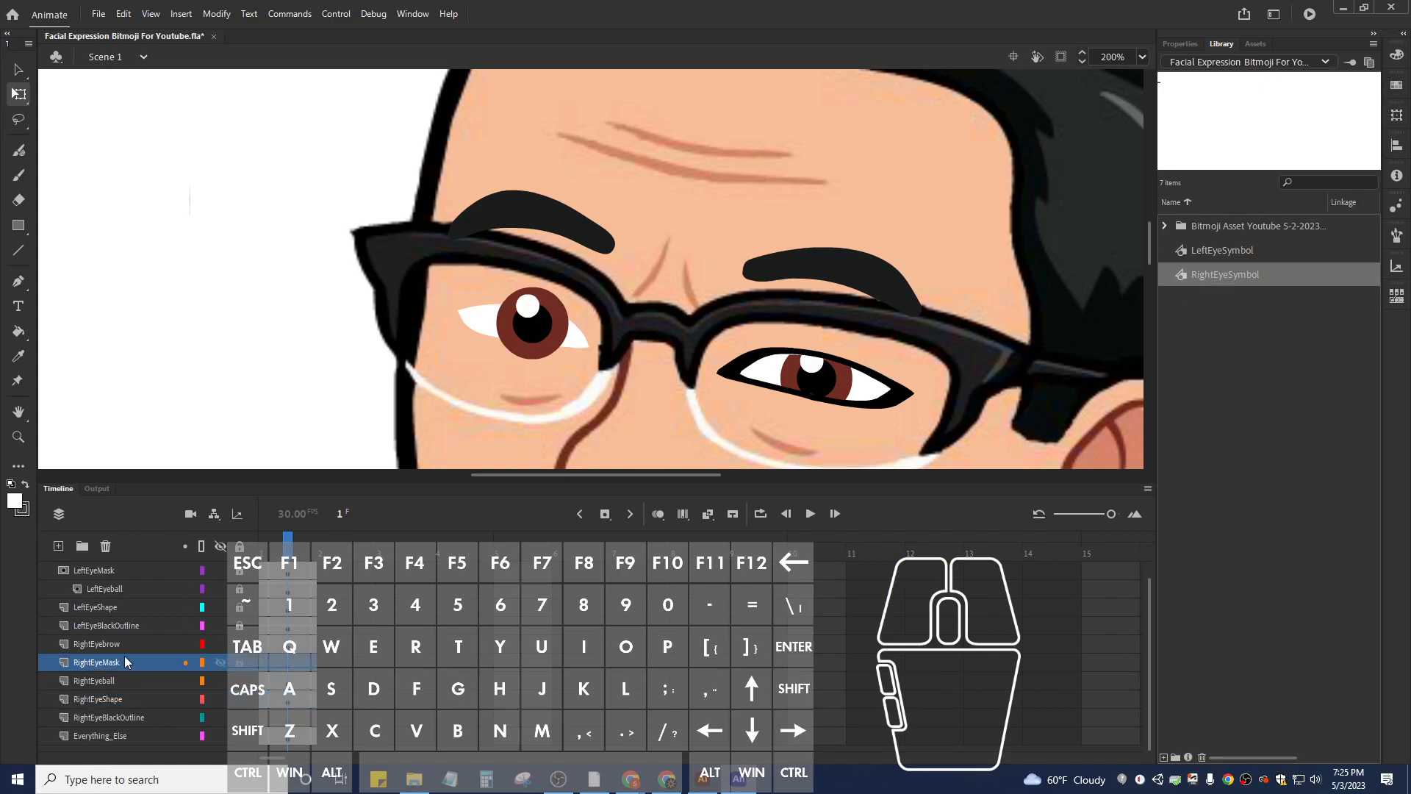
drag(1225, 278, 548, 330)
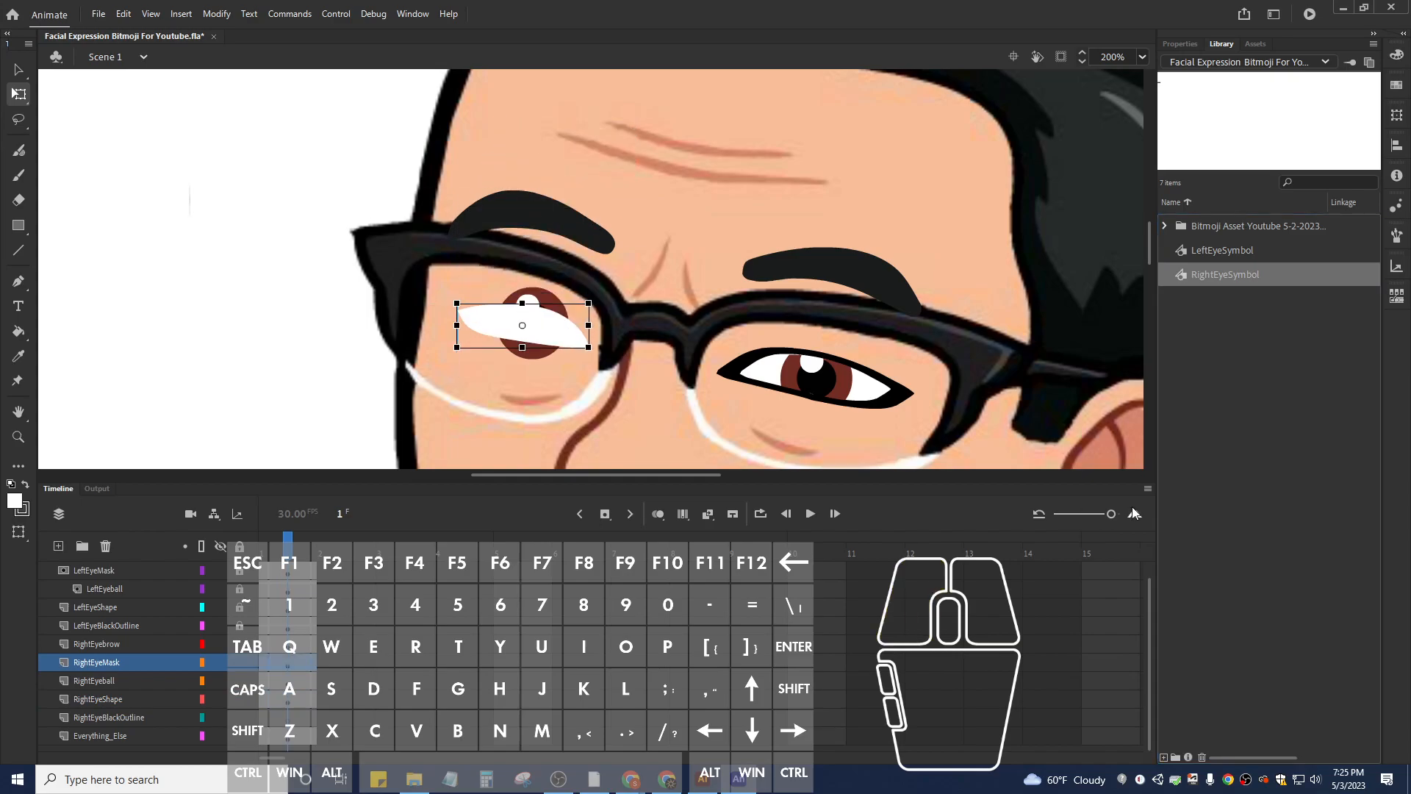
right_click(91, 663)
click(139, 510)
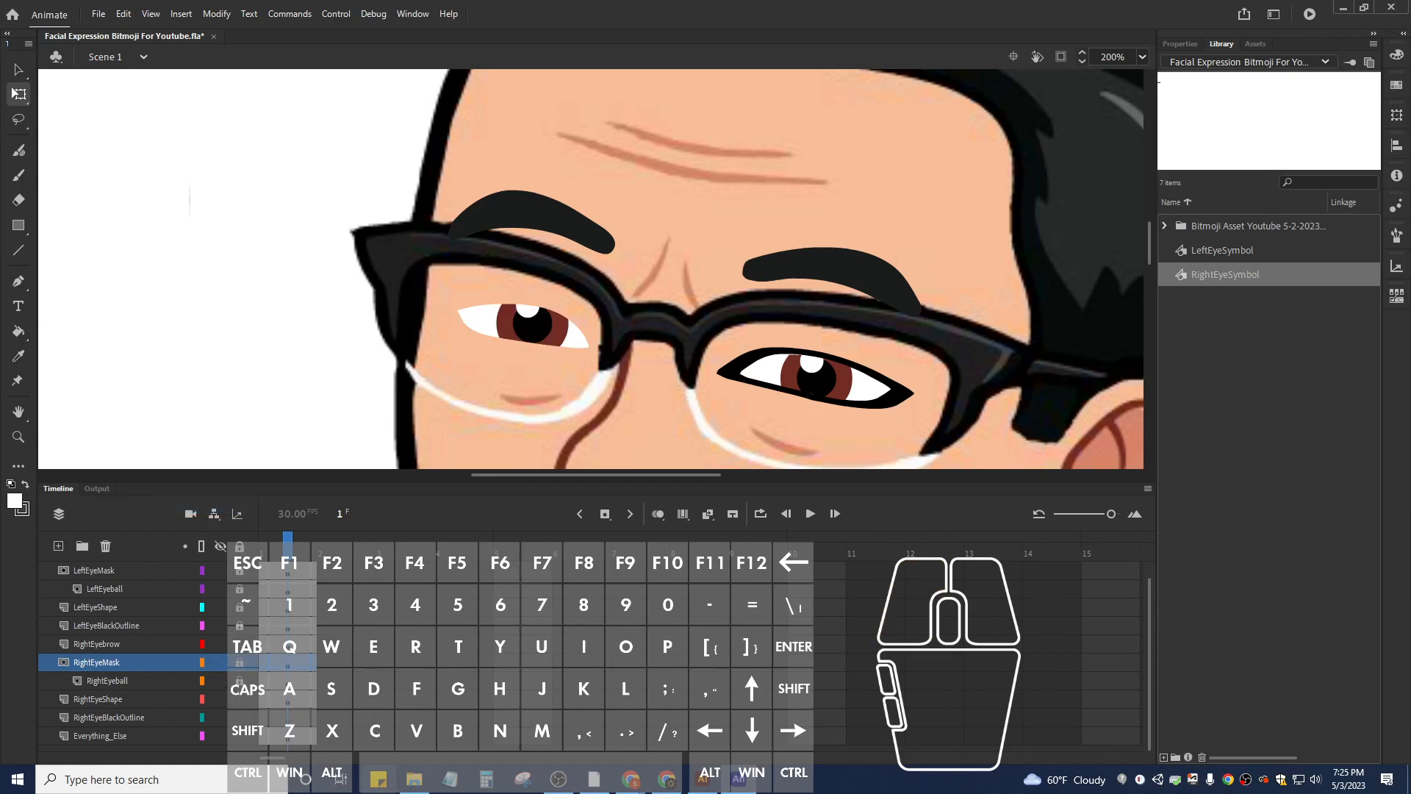
Place a RightEyeSymbol instance behind the eye on the RightEyeBlackOutline layer and enlarge it around its centre to about 118 × 40 px.
click(116, 724)
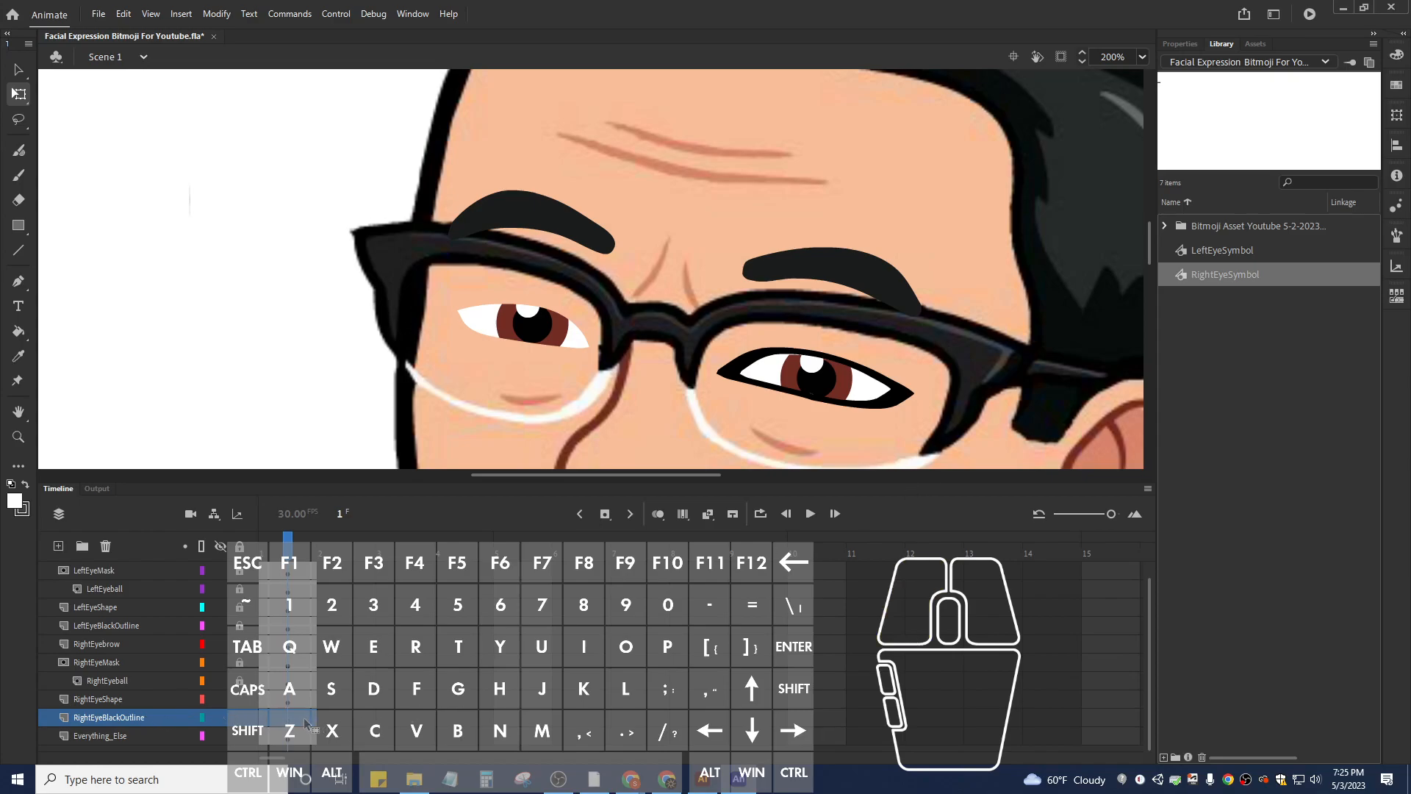
drag(1235, 278, 551, 327)
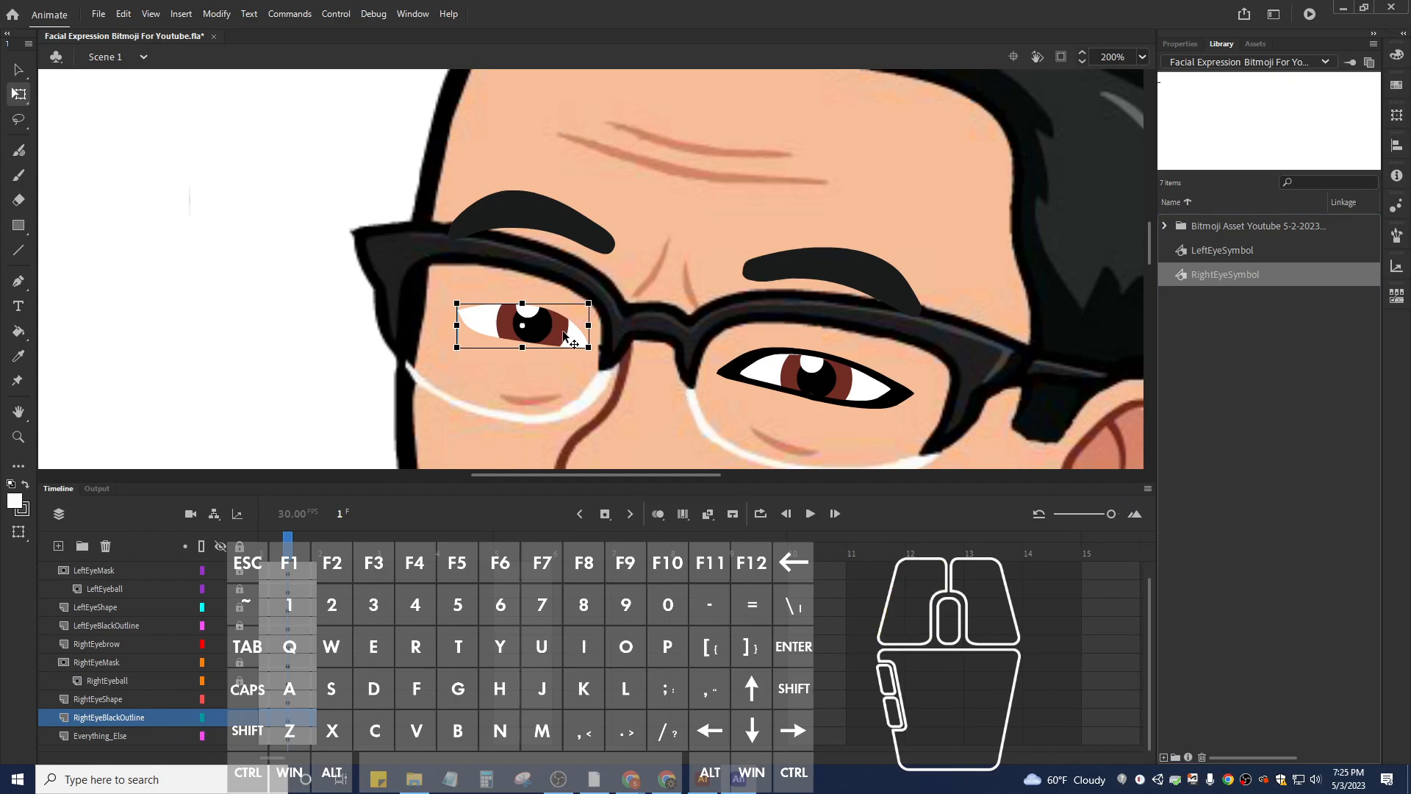
mouse_move(590, 303)
mouse_down()
mouse_move(622, 269)
mouse_move(593, 302)
mouse_move(609, 295)
mouse_up()
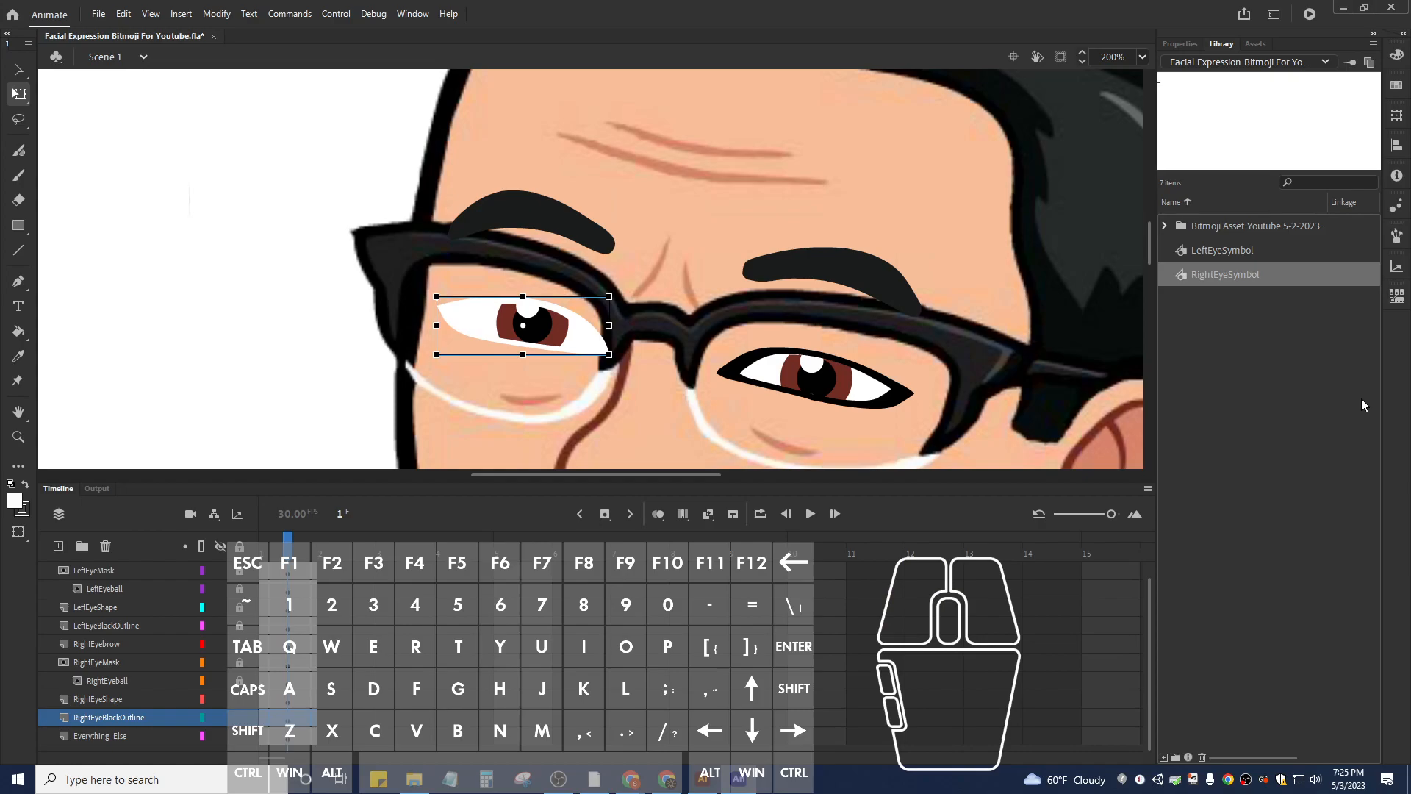
Apply a 100% black Tint color effect to the enlarged RightEyeSymbol instance, and lock the RightEyeShape and RightEyeBlackOutline layers.
click(1192, 44)
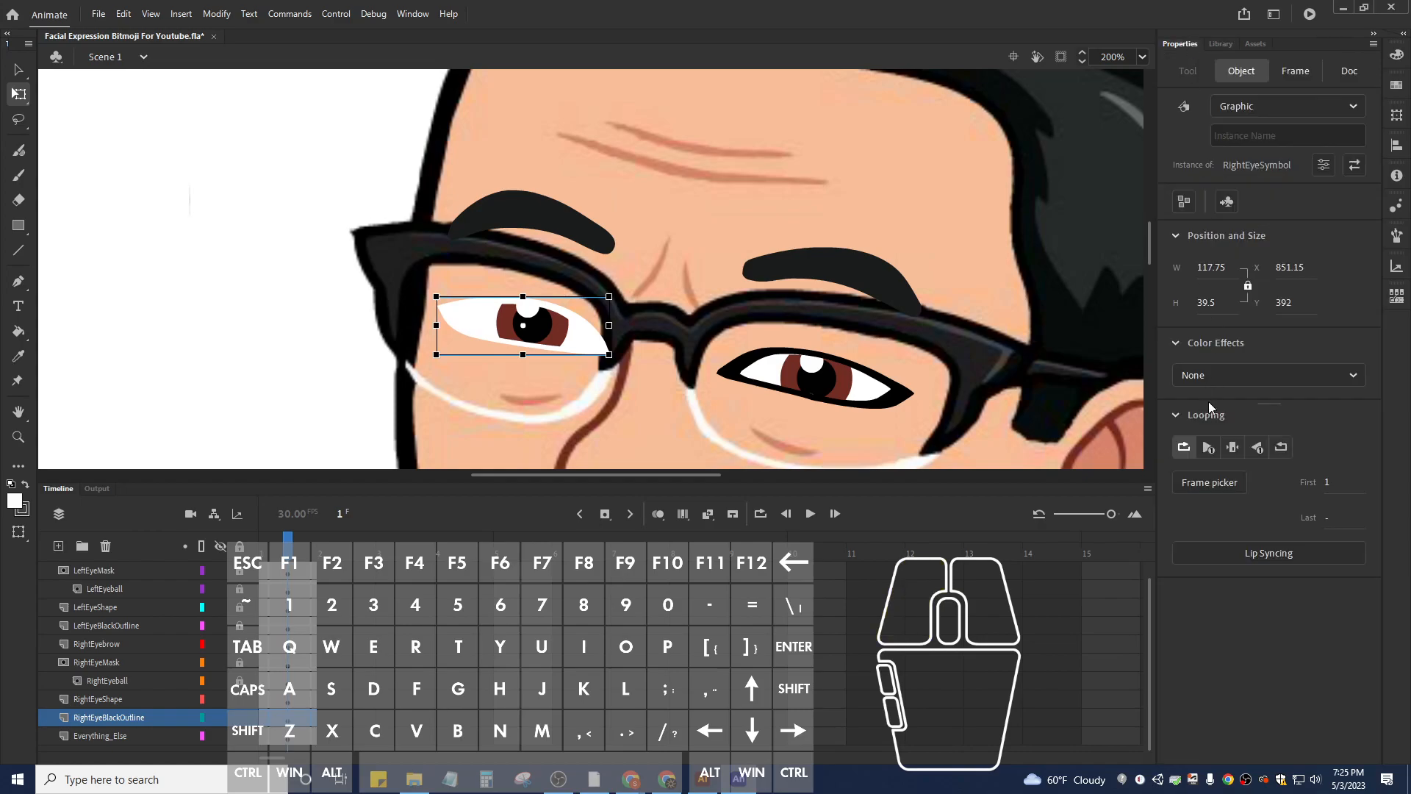
click(1227, 377)
click(1228, 441)
click(1204, 717)
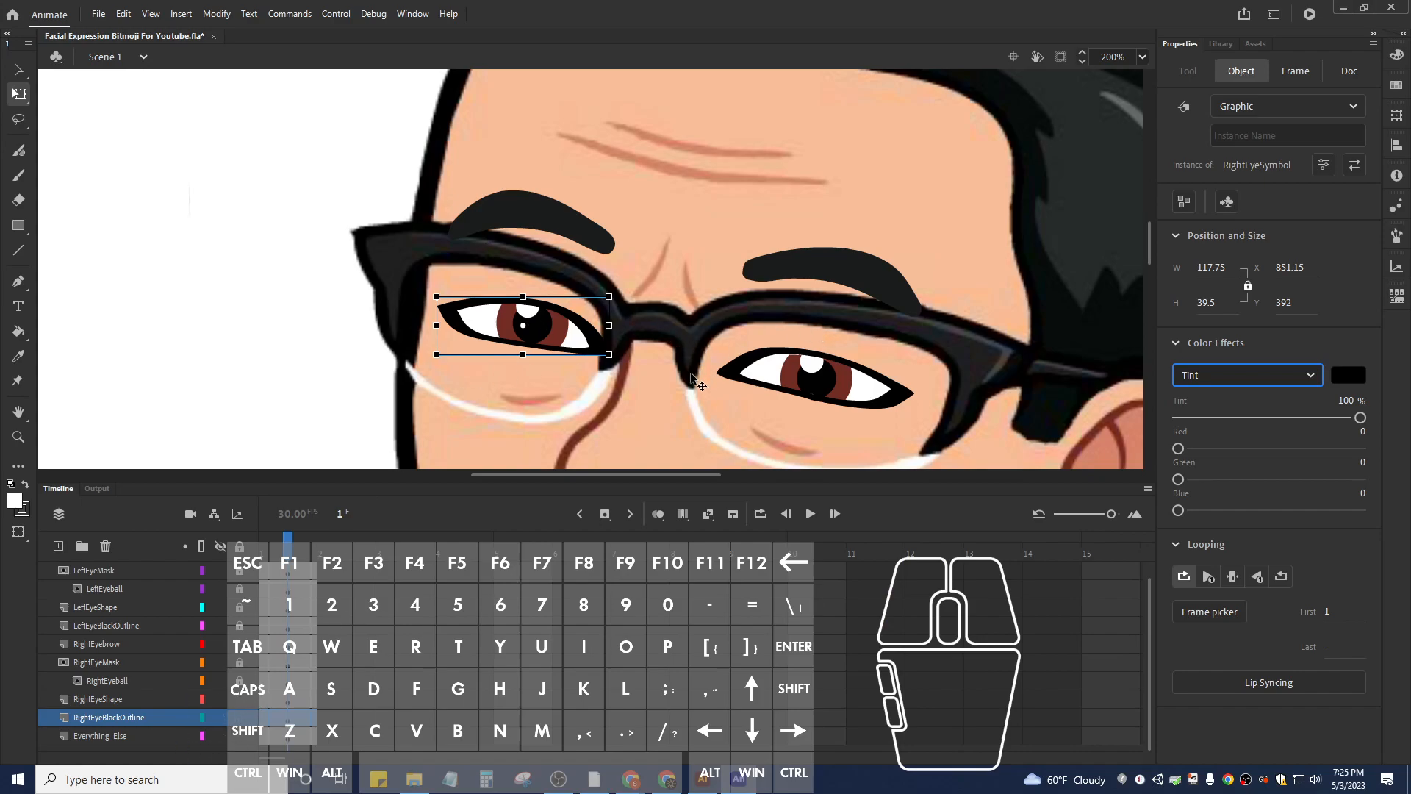
click(239, 698)
click(239, 717)
Compress the timeline's frame scale and extend all layers to frame 50 by inserting frames.
scroll(210, 637, up, 1)
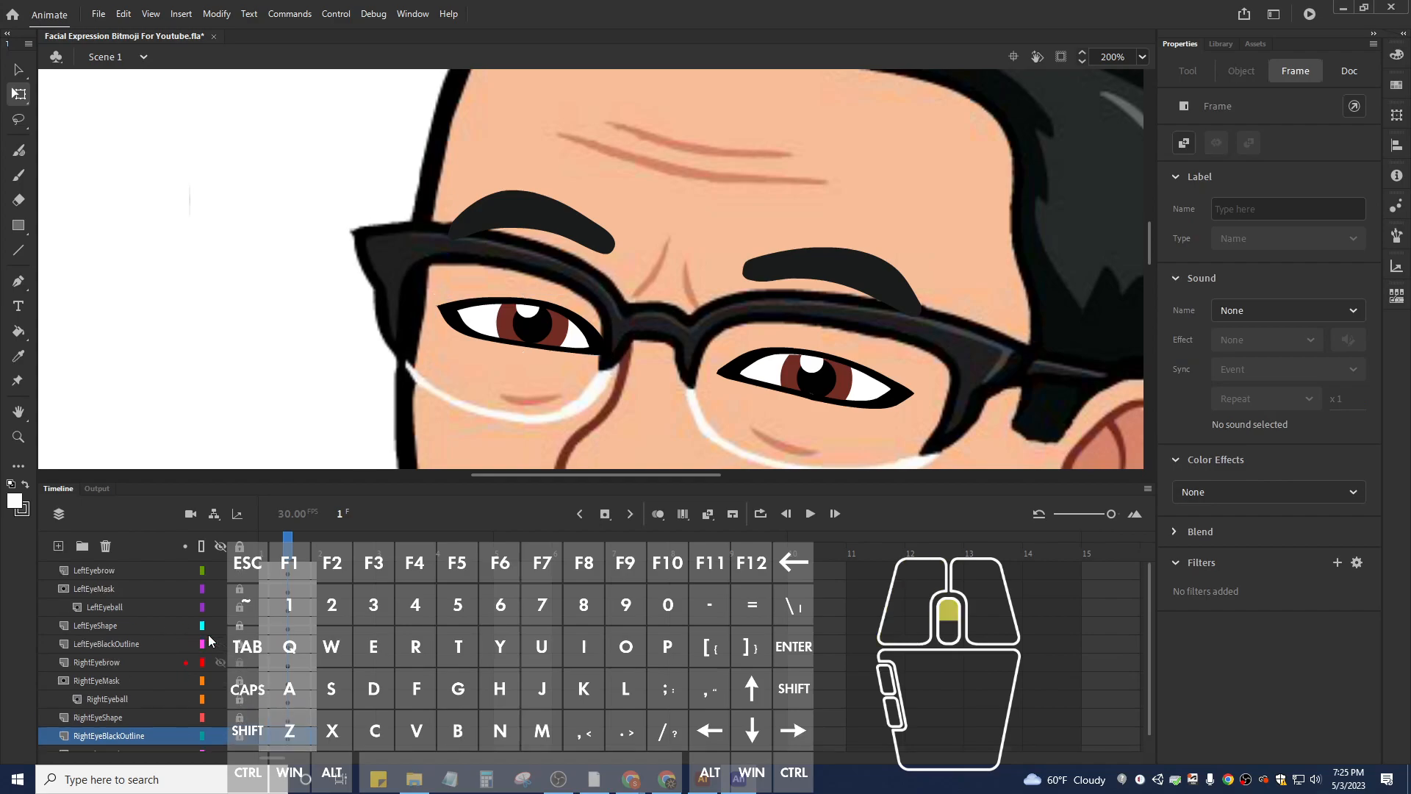
scroll(167, 715, down, 1)
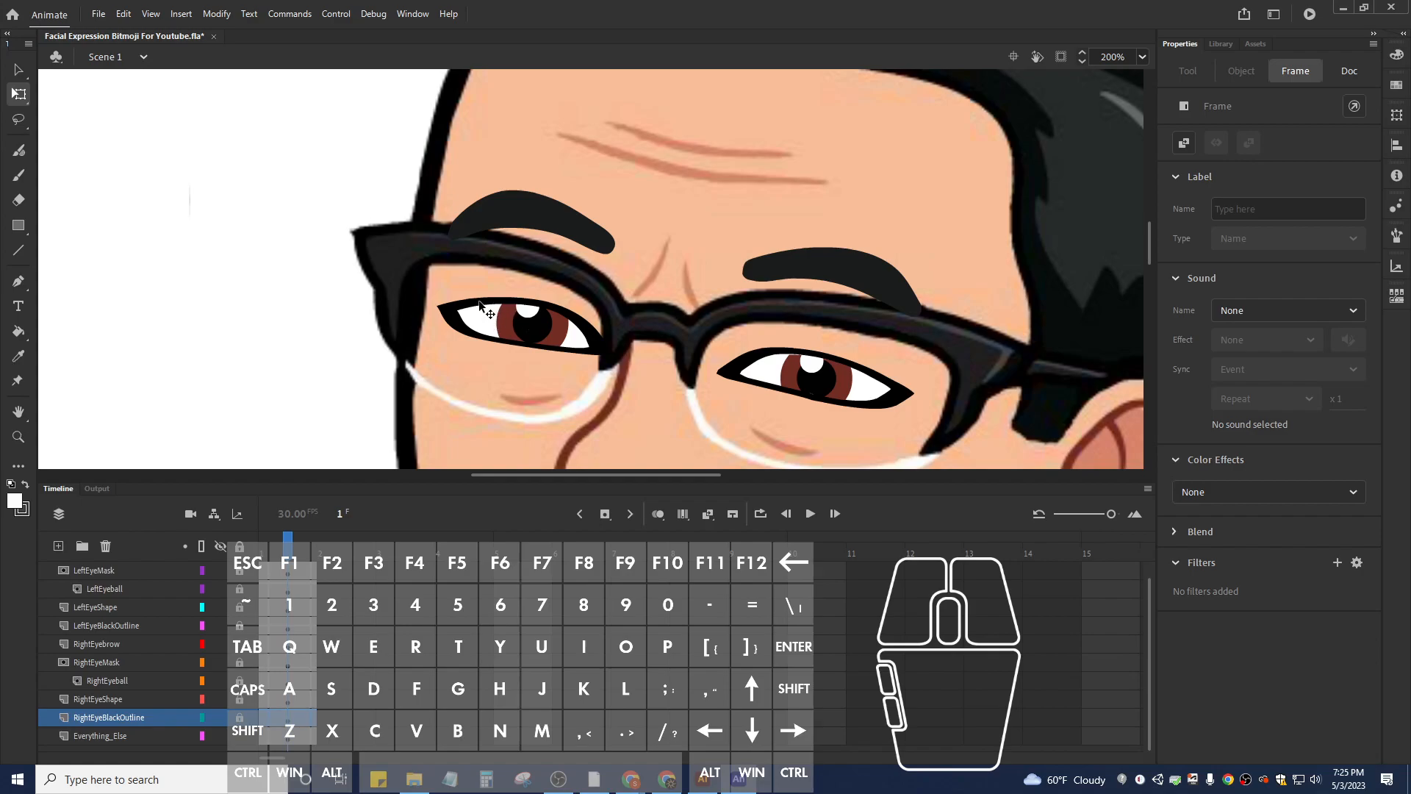
scroll(362, 686, up, 2)
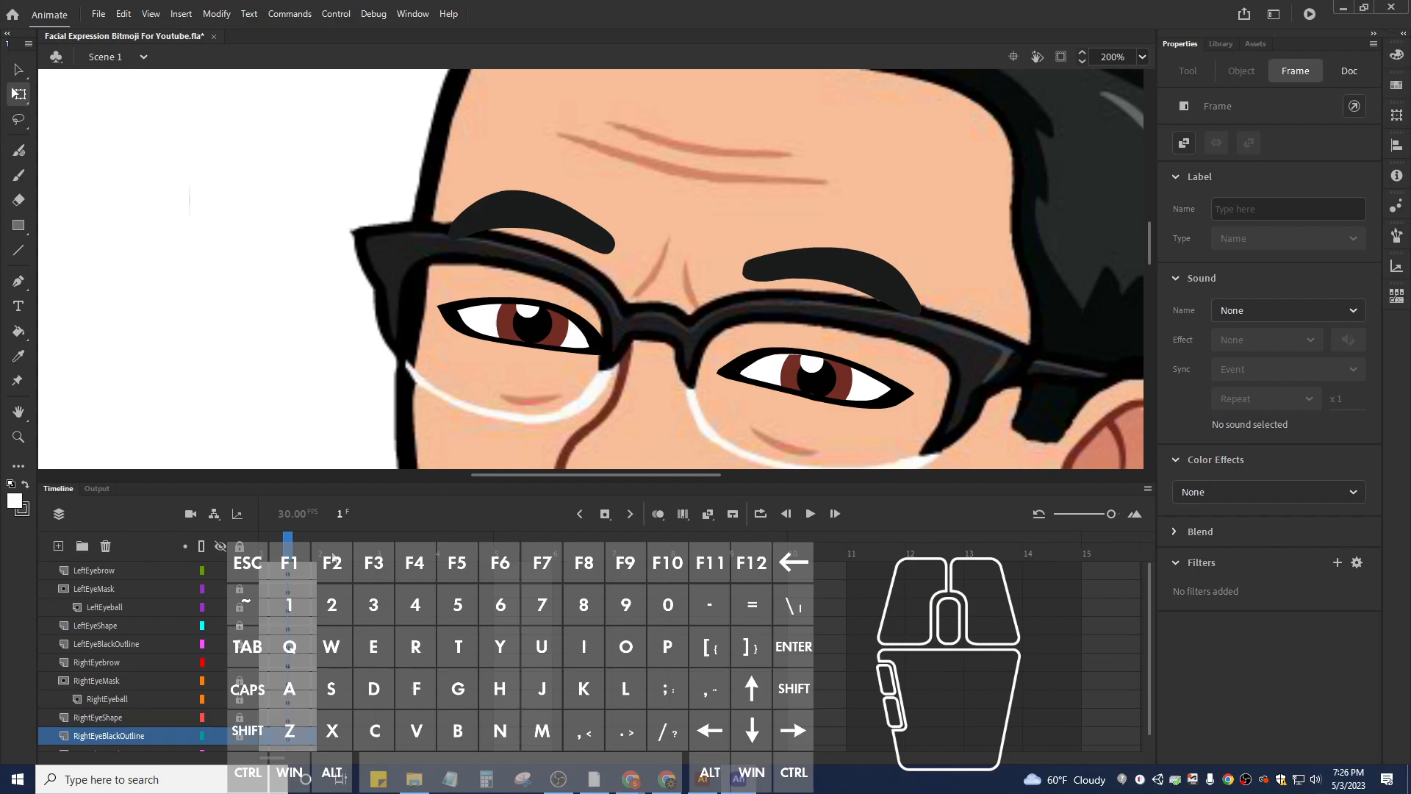
drag(1111, 514, 1078, 515)
drag(702, 573, 691, 742)
scroll(689, 739, down, 1)
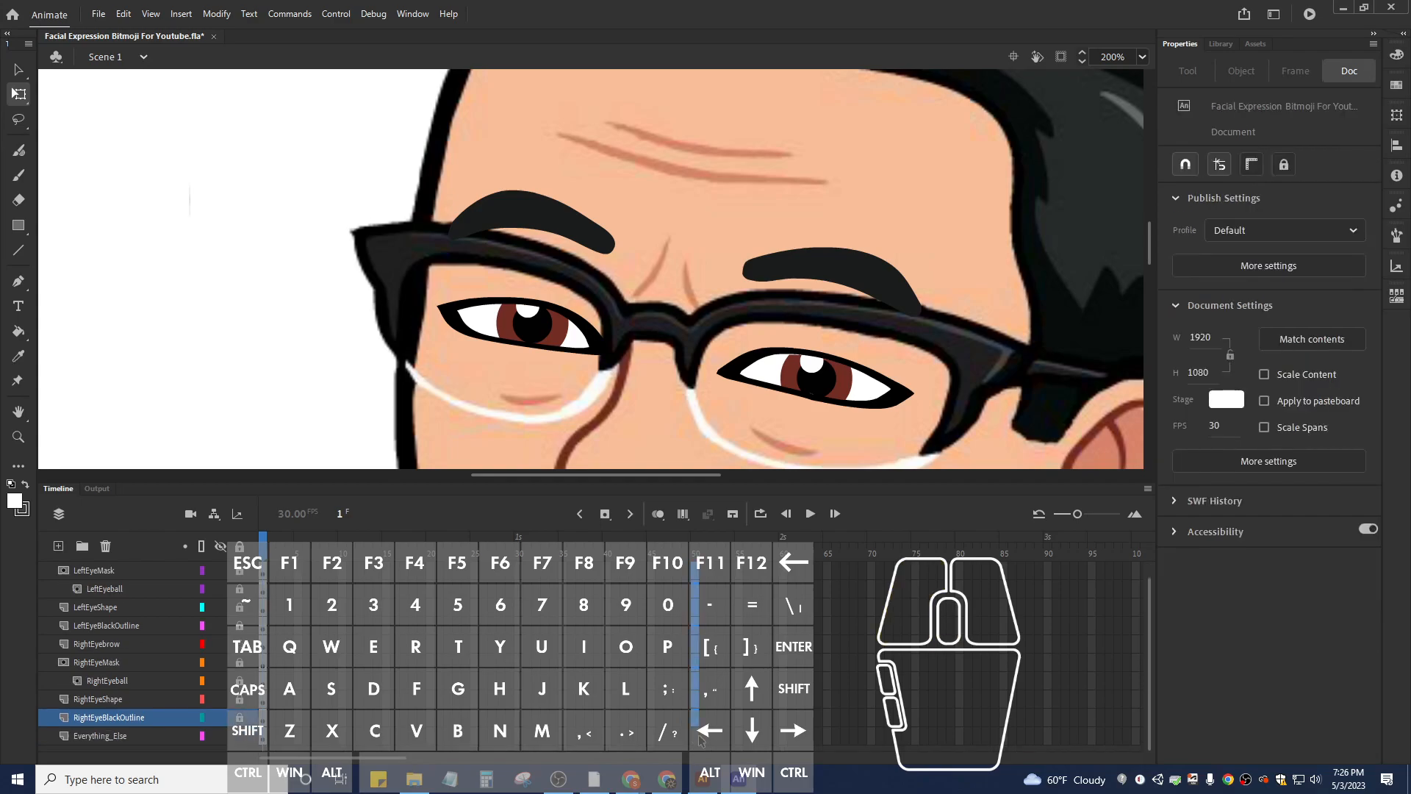
shift+click(695, 736)
scroll(693, 729, up, 1)
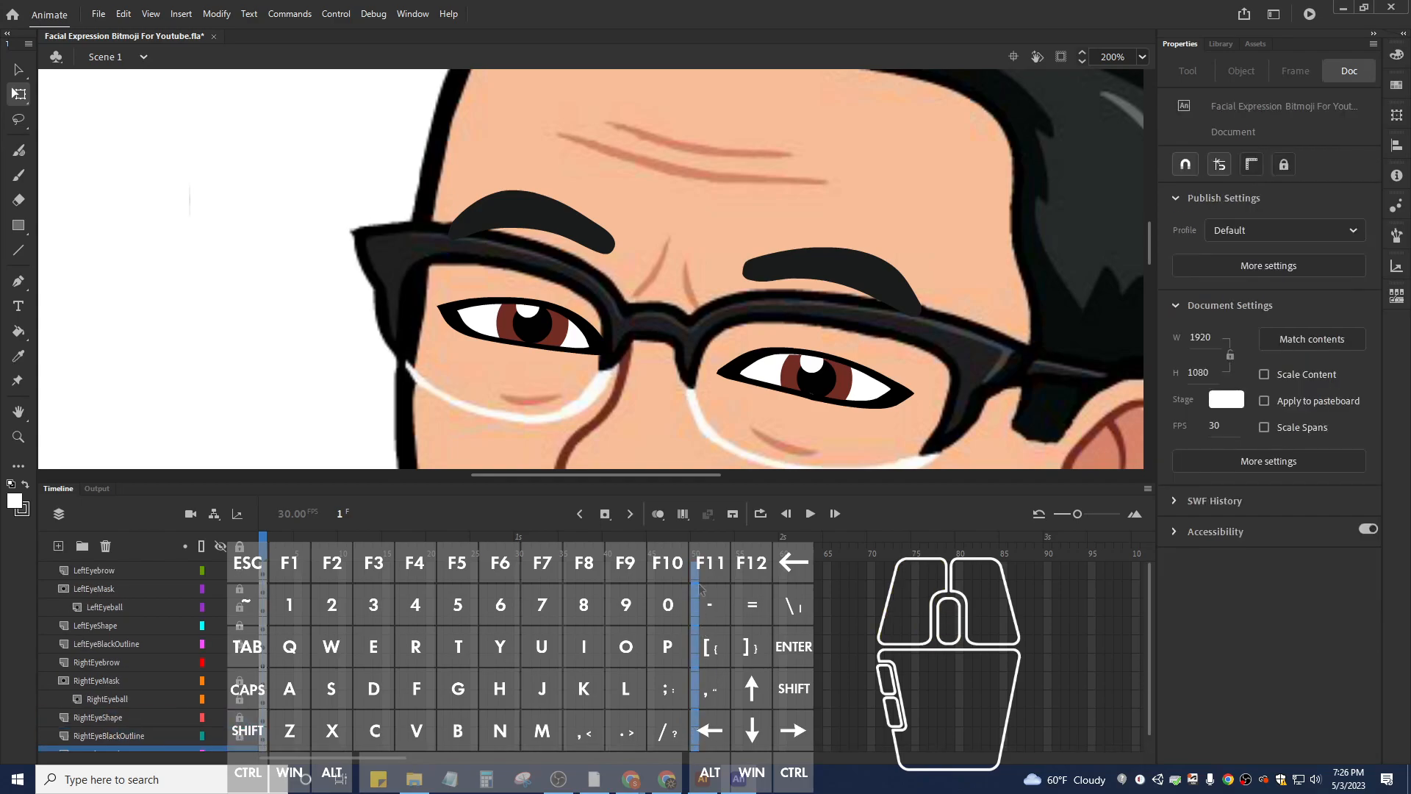
right_click(695, 583)
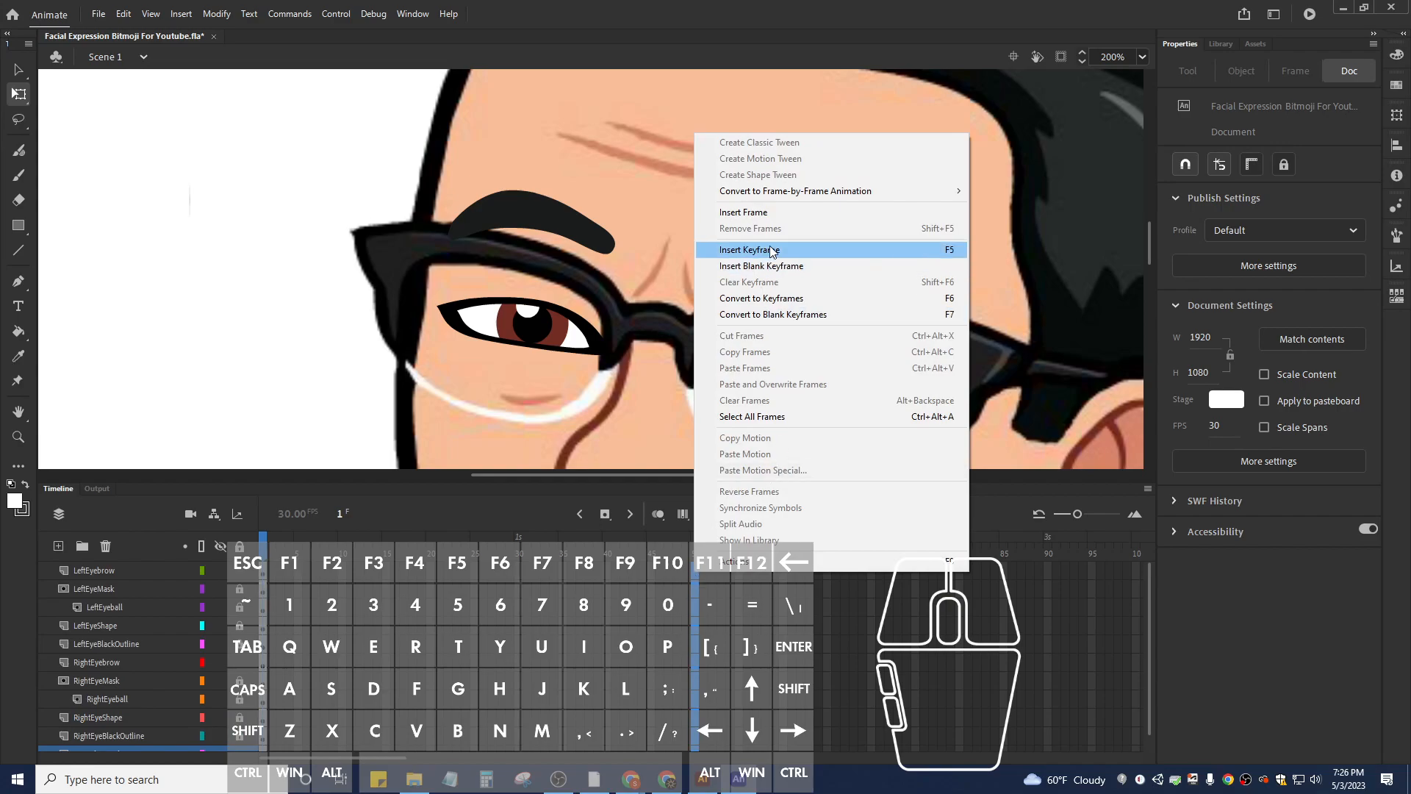
click(779, 215)
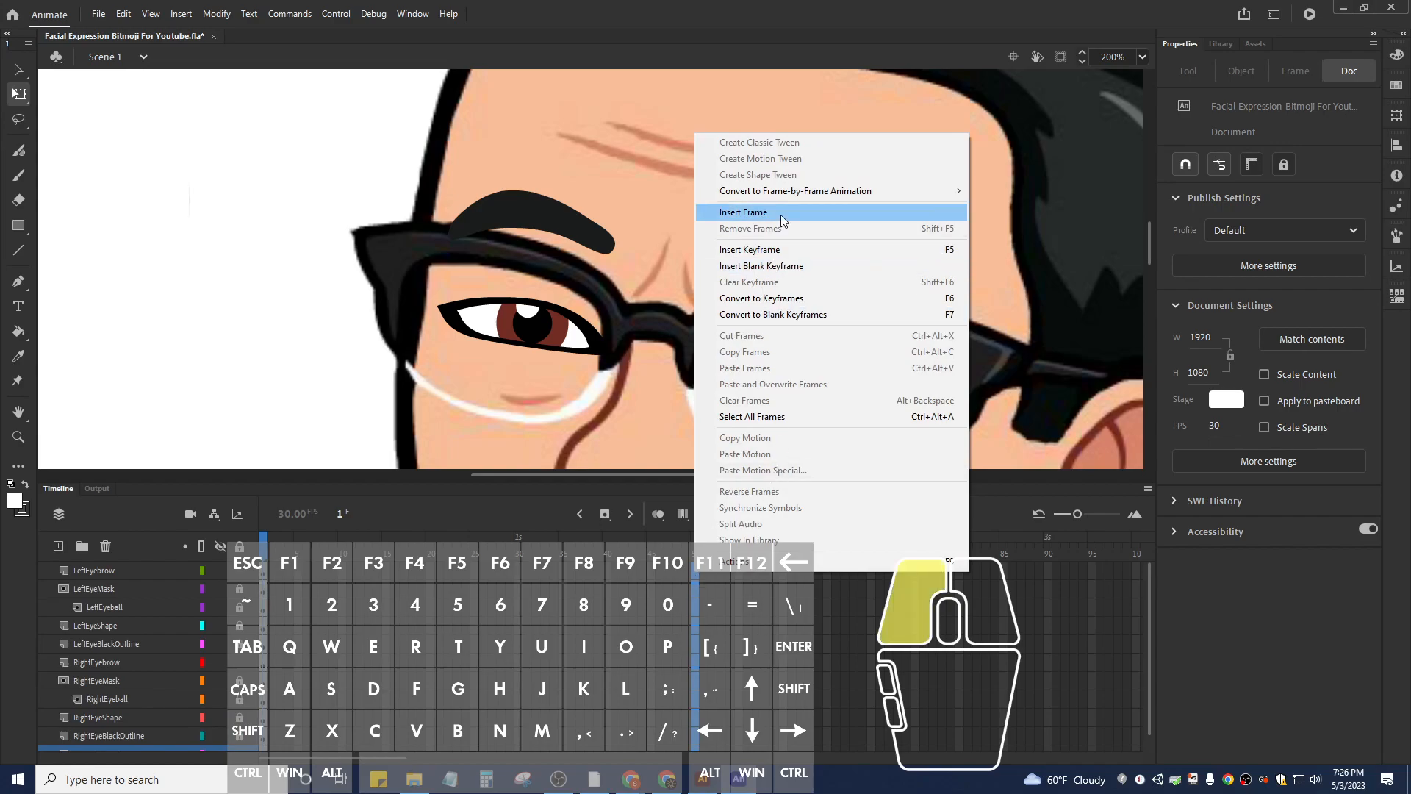
Unlock the LeftEyeball layer and insert a keyframe on it at frame 5.
click(465, 664)
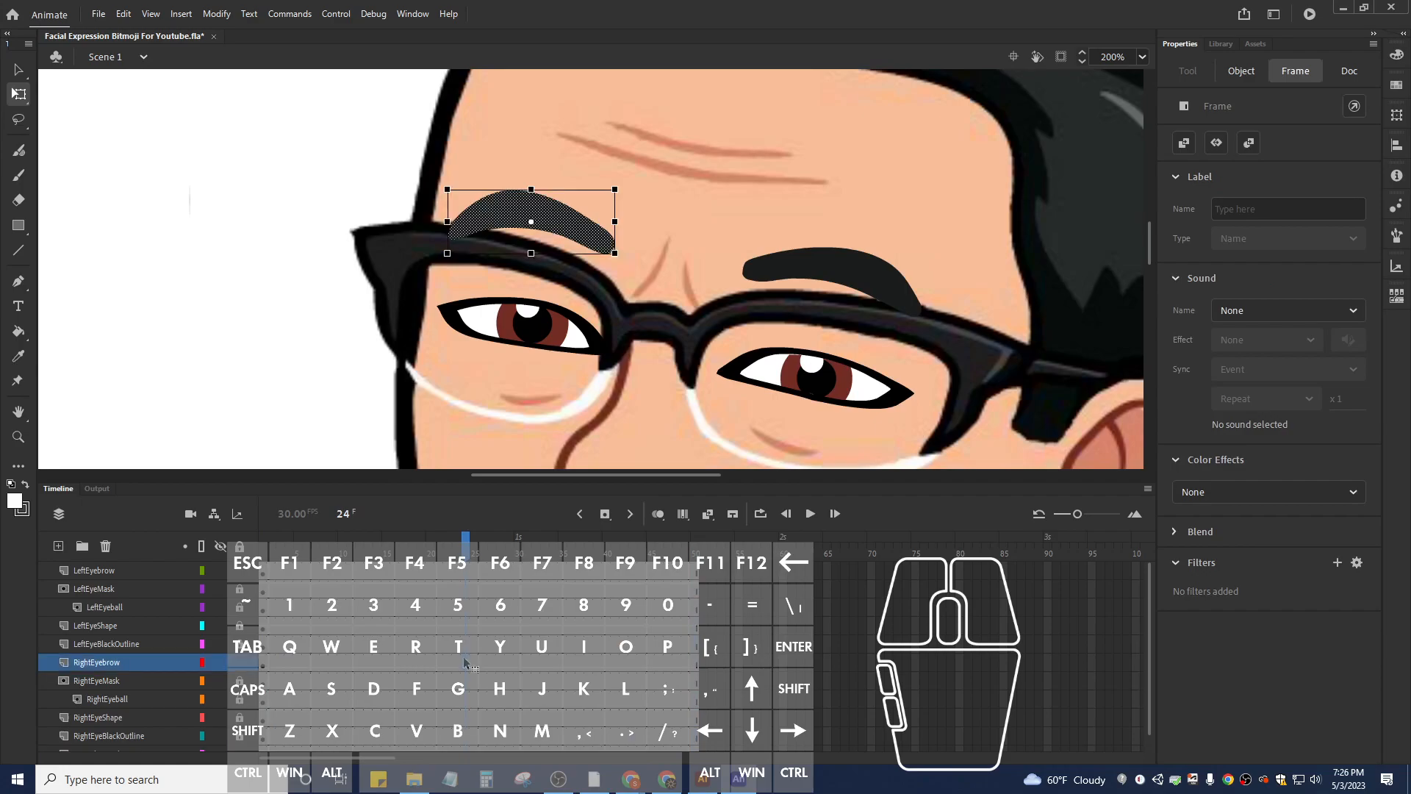
click(401, 657)
click(261, 611)
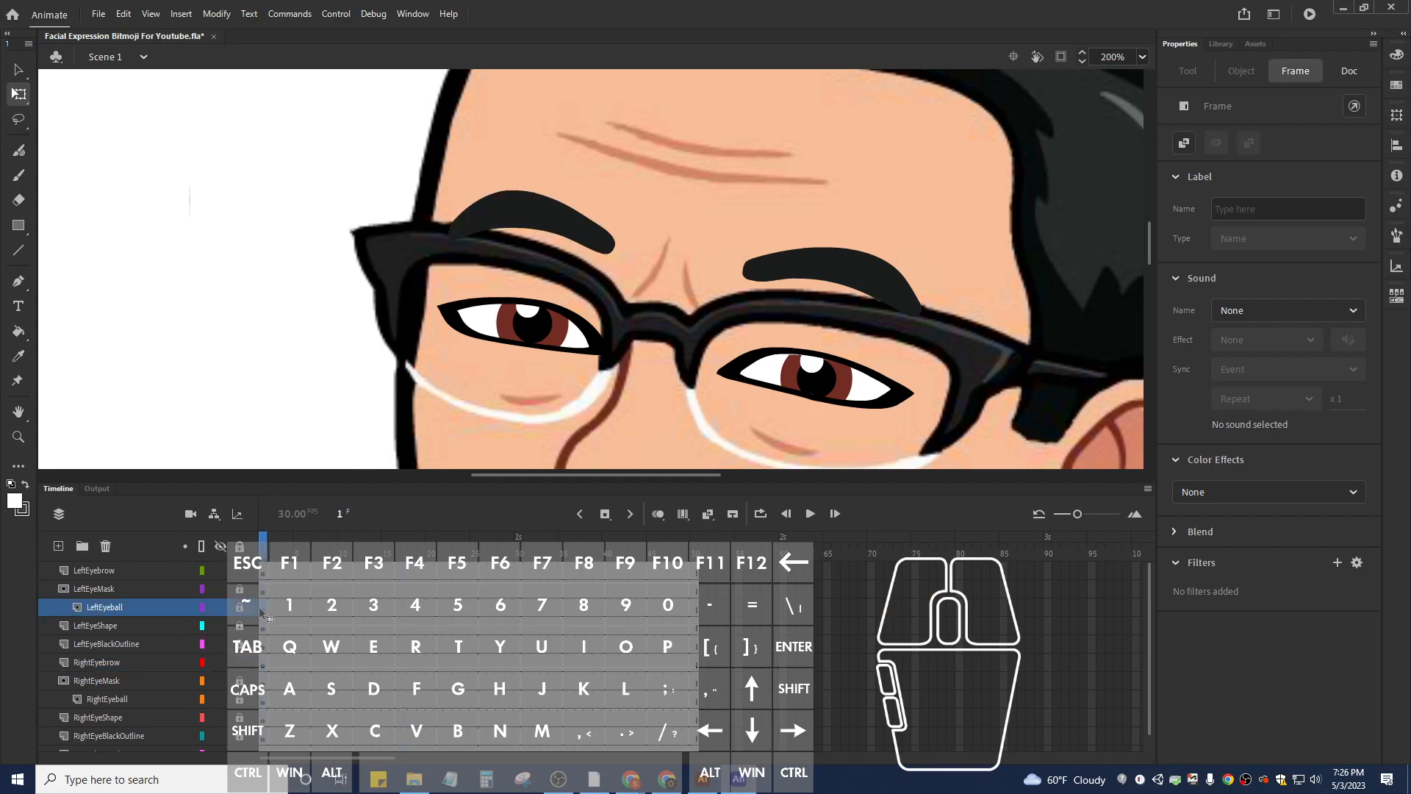
click(243, 610)
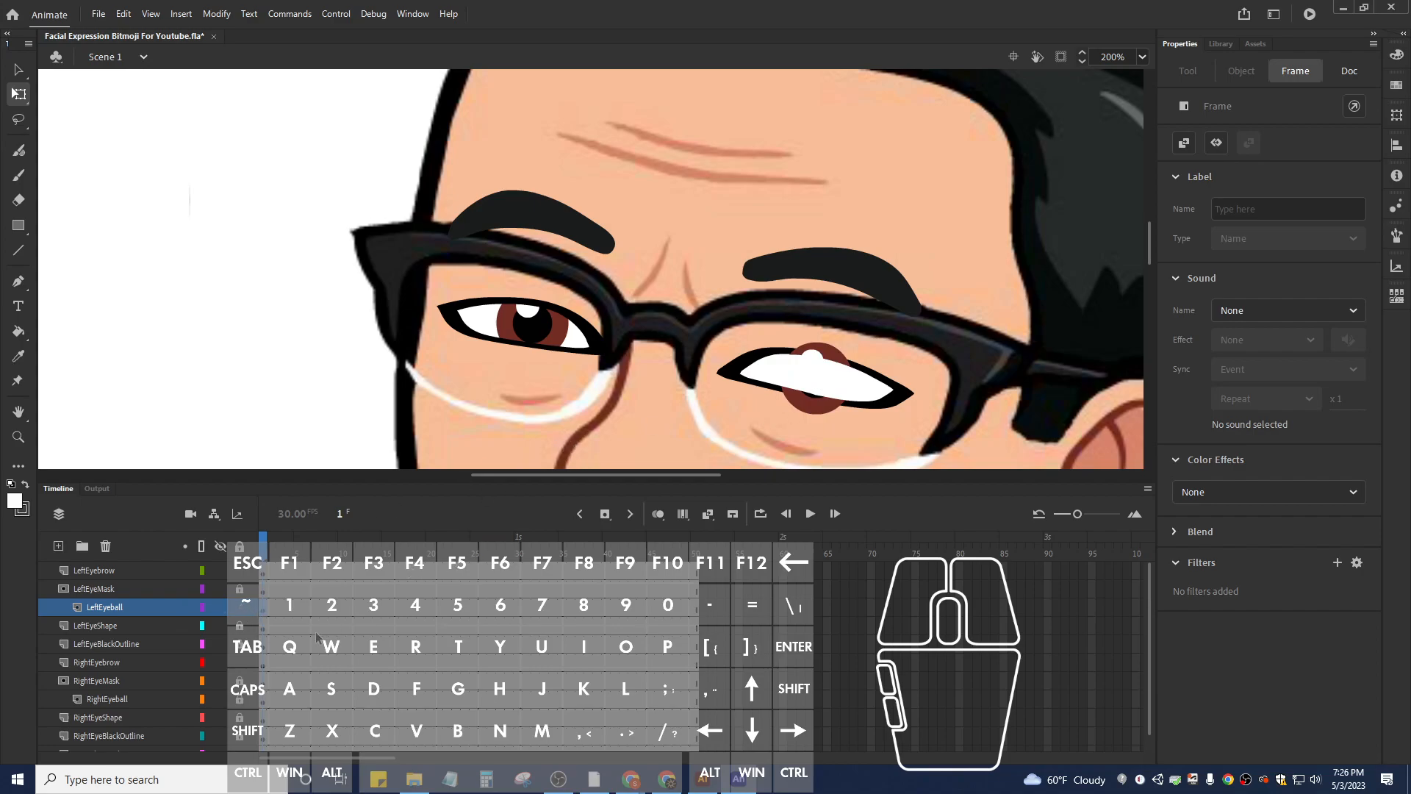
click(297, 614)
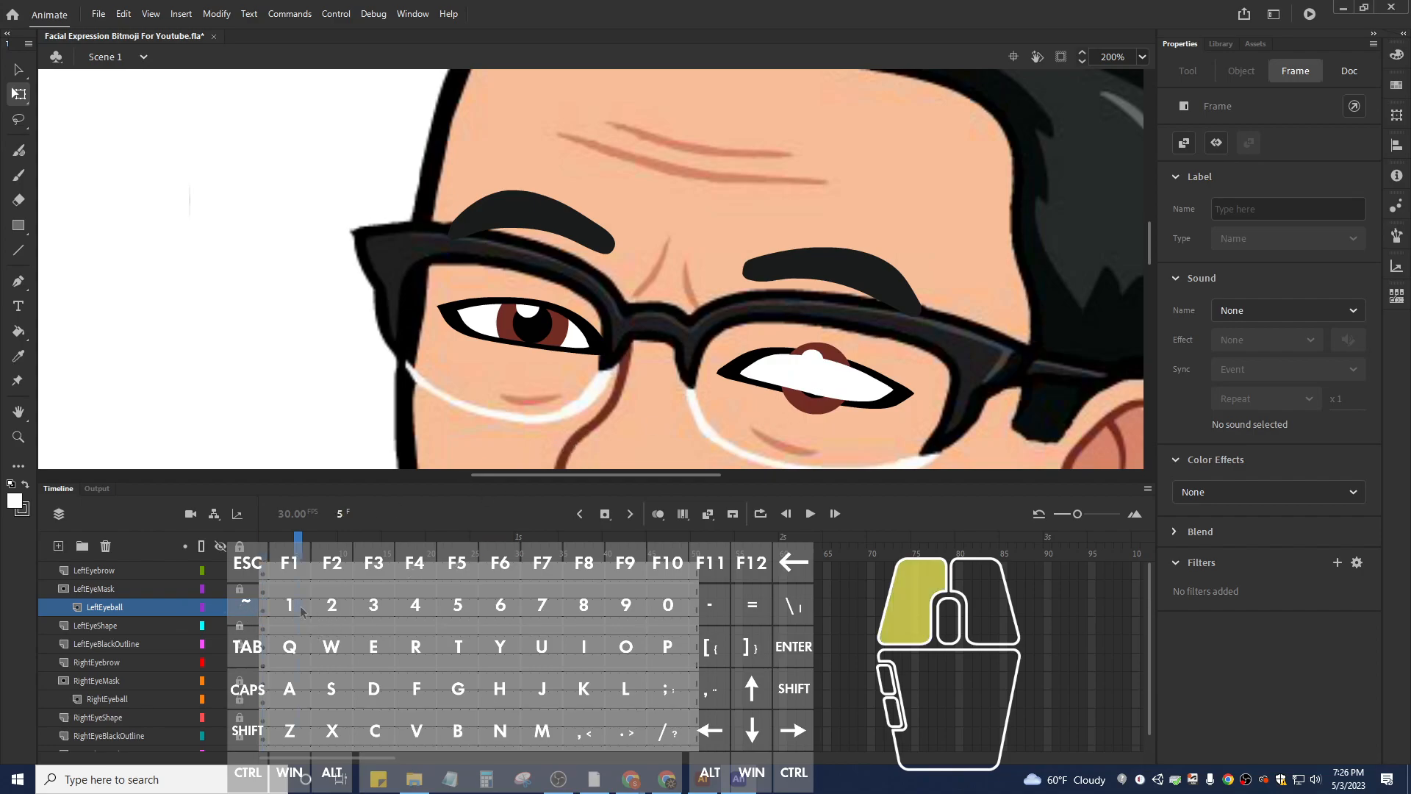
right_click(297, 612)
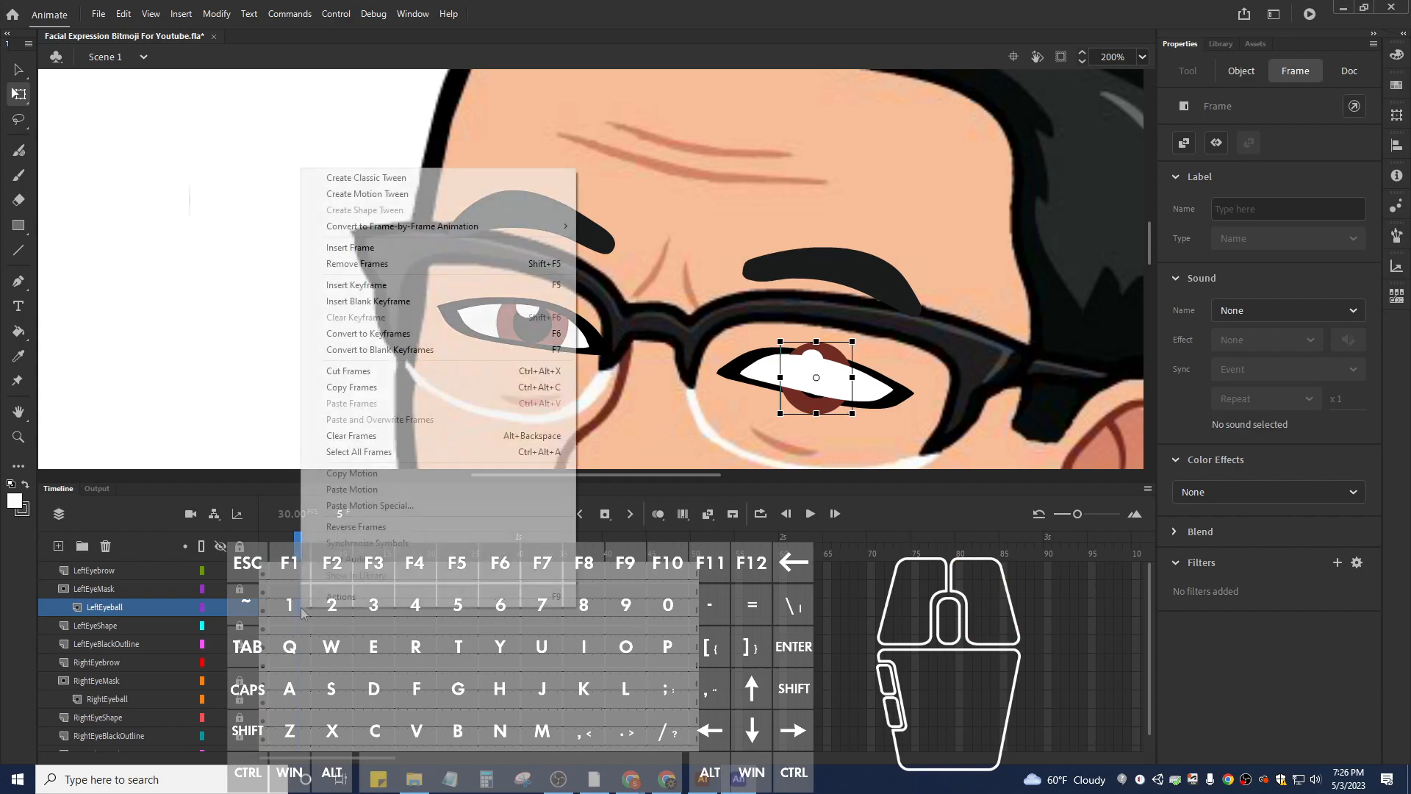
click(400, 285)
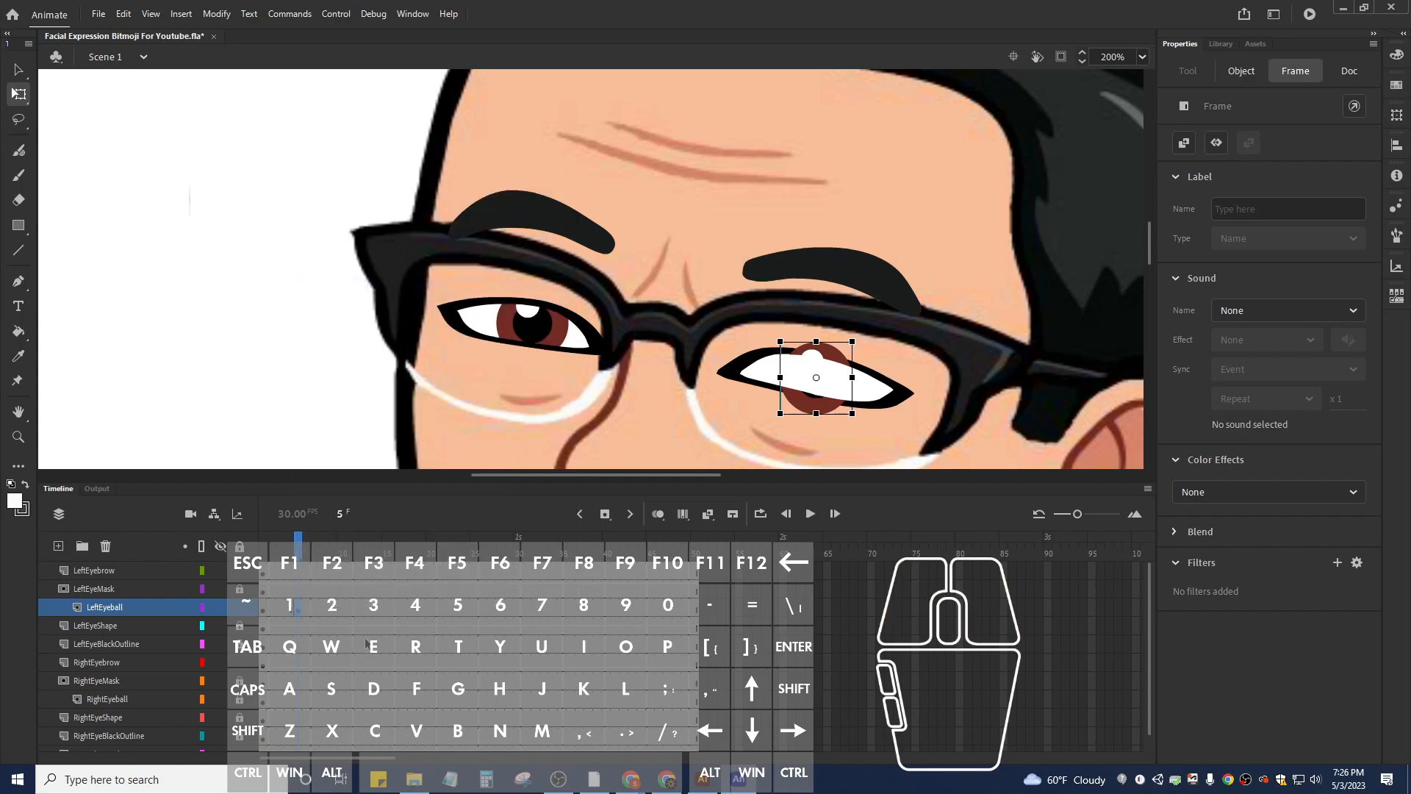
Insert keyframes on the LeftEyeball layer at frames 15 and 20.
click(385, 607)
right_click(386, 608)
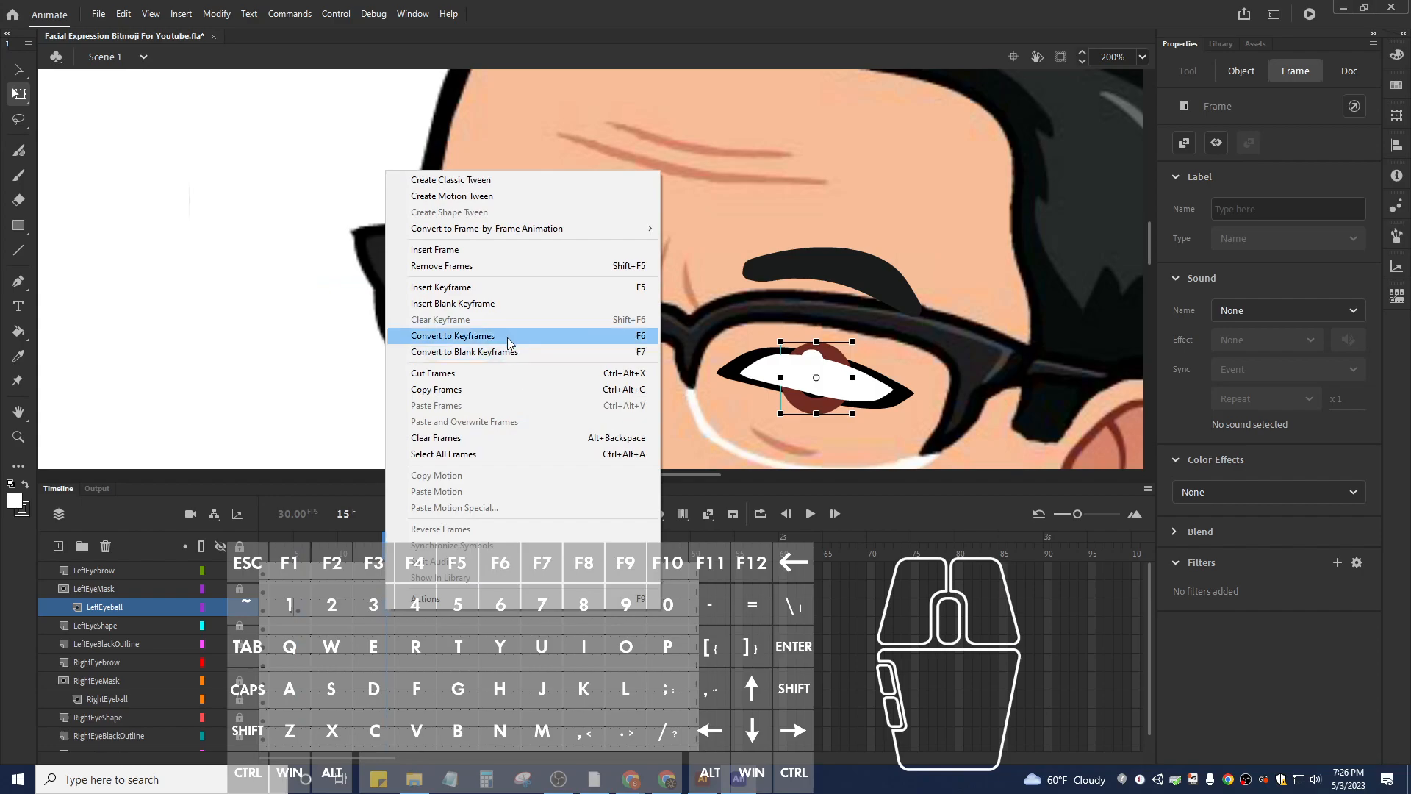
click(492, 291)
click(432, 609)
right_click(433, 610)
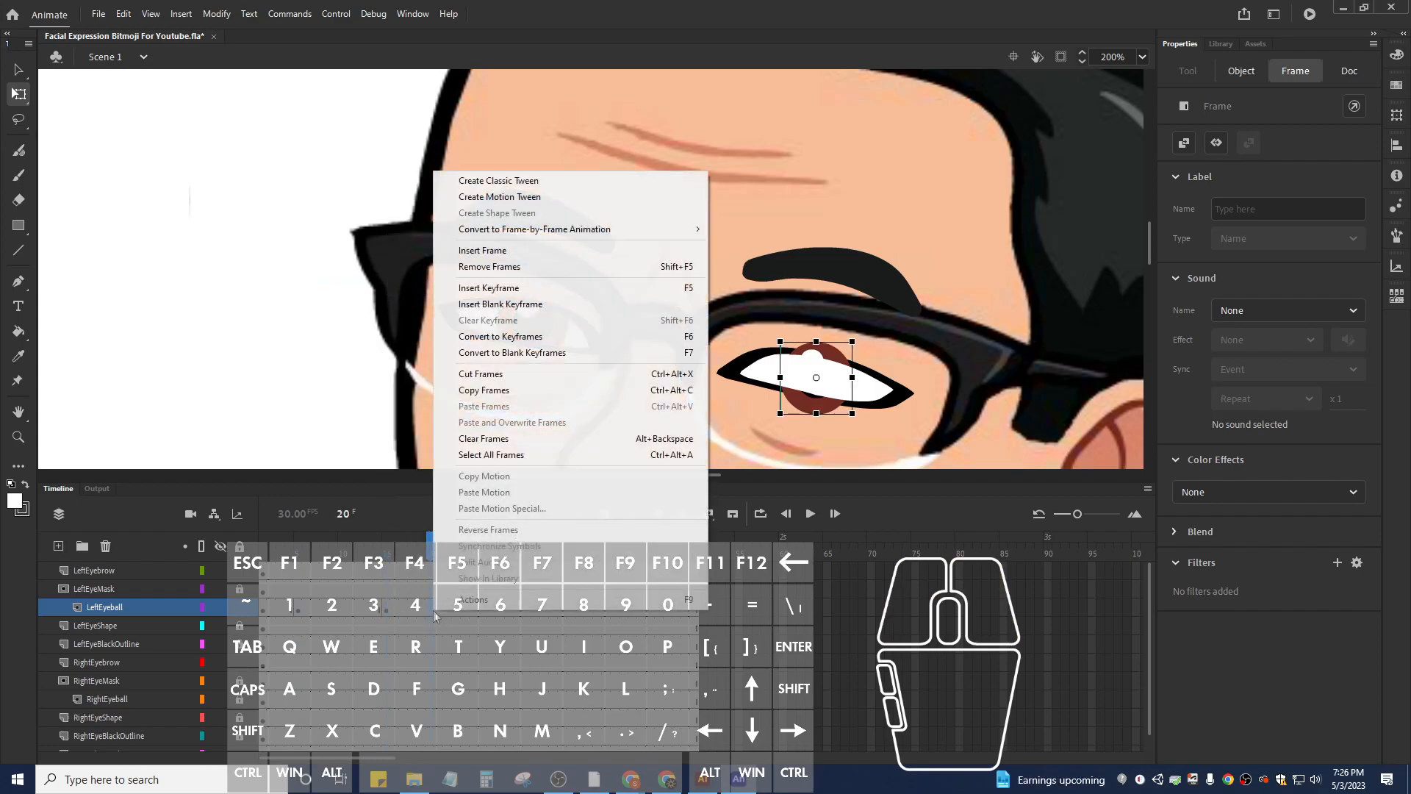
click(590, 281)
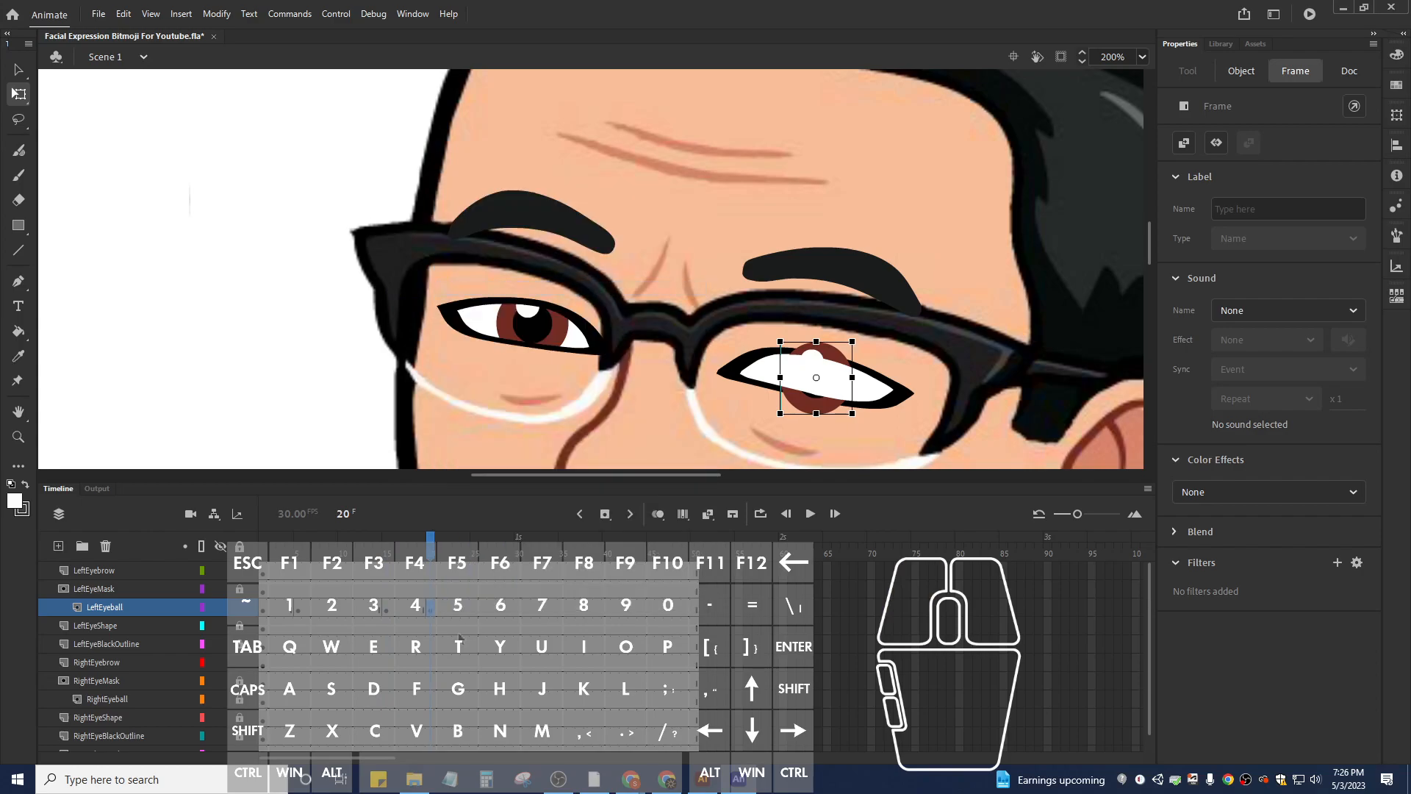
Move the left eyeball to the eye's outer corner at frame 5 and towards the nose at frame 15.
click(266, 612)
click(300, 615)
click(388, 612)
click(432, 612)
click(300, 614)
drag(823, 408, 856, 417)
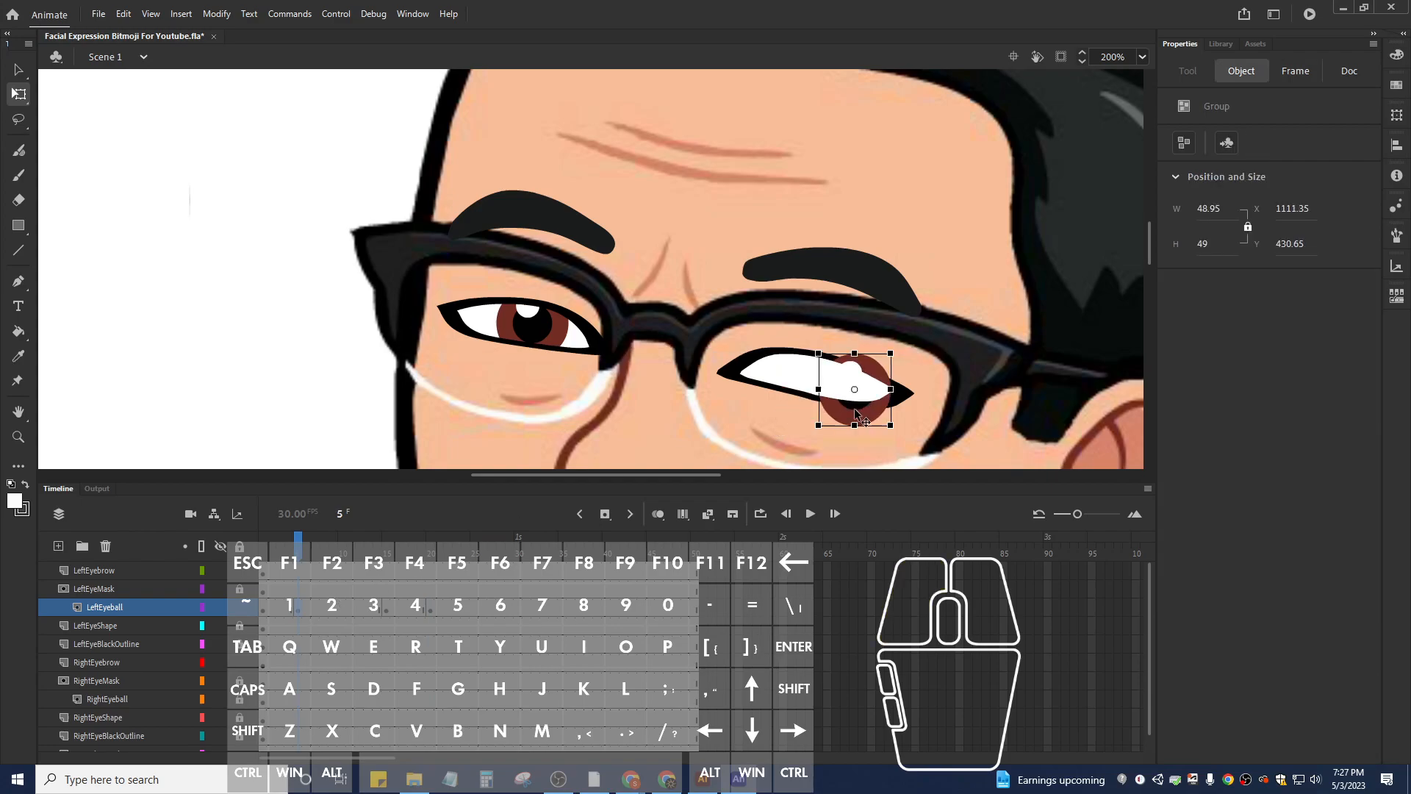
click(387, 615)
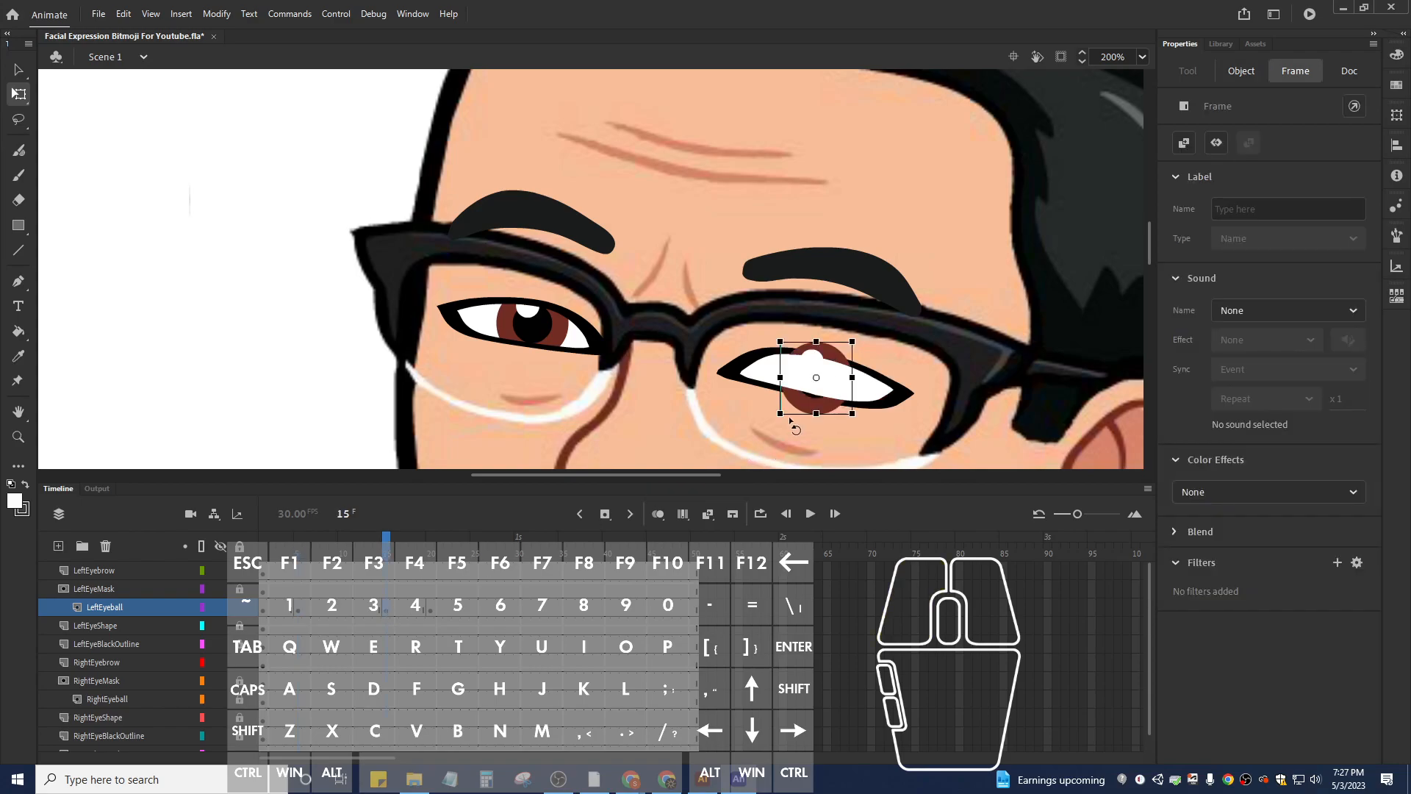
drag(811, 401, 776, 393)
Create classic tweens across the LeftEyeball keyframes up to frame 20, converting the frame content to symbols.
click(434, 610)
drag(432, 550, 283, 608)
right_click(283, 609)
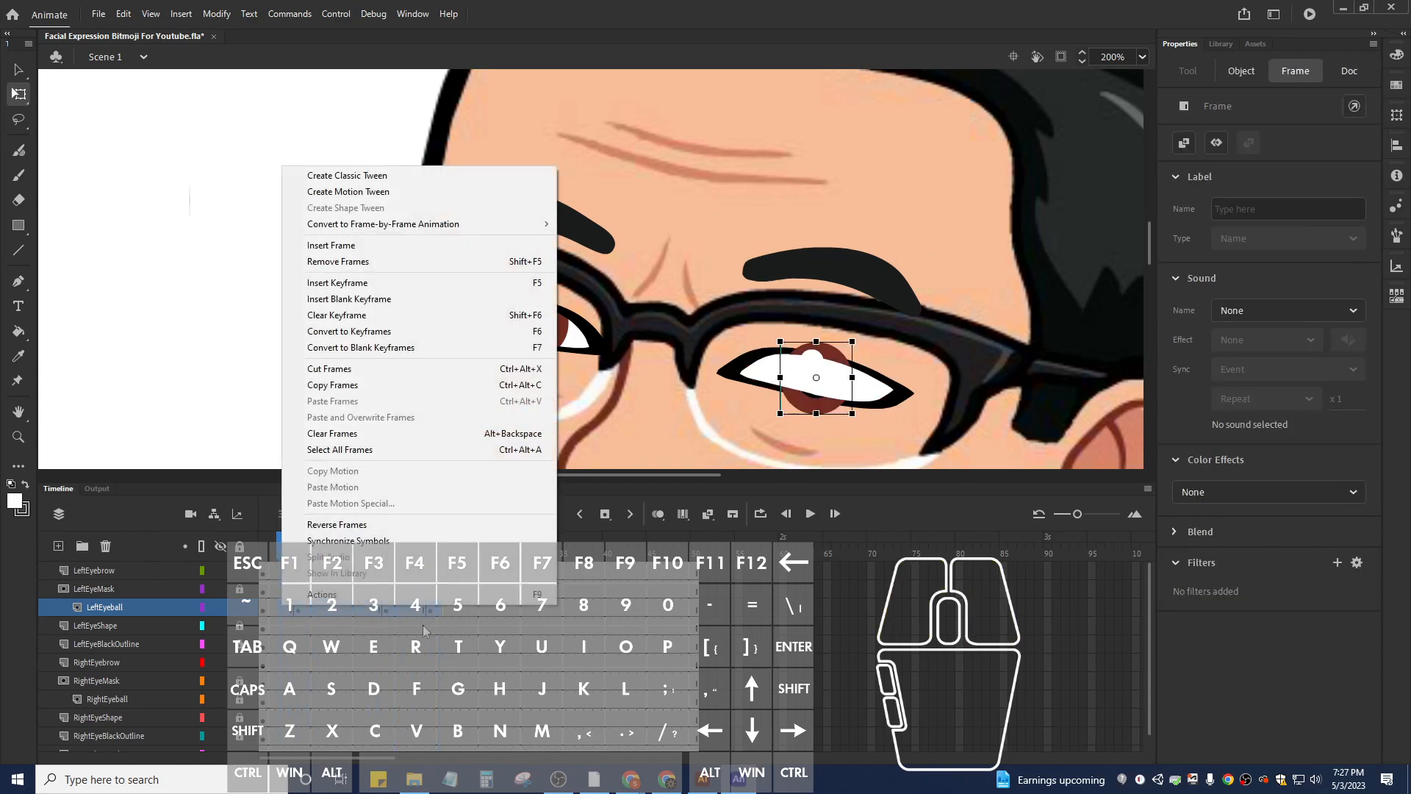
click(391, 179)
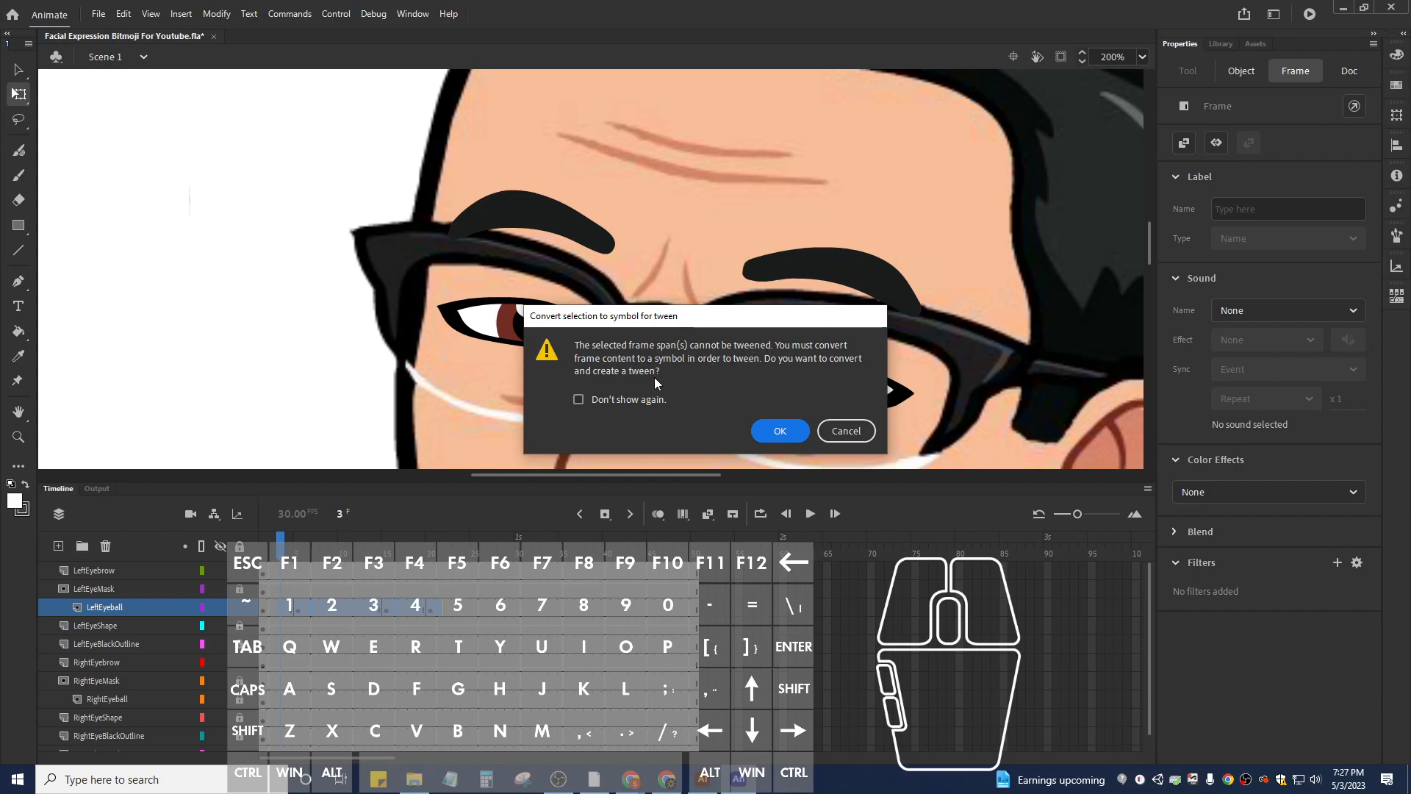
click(770, 431)
drag(283, 553, 264, 589)
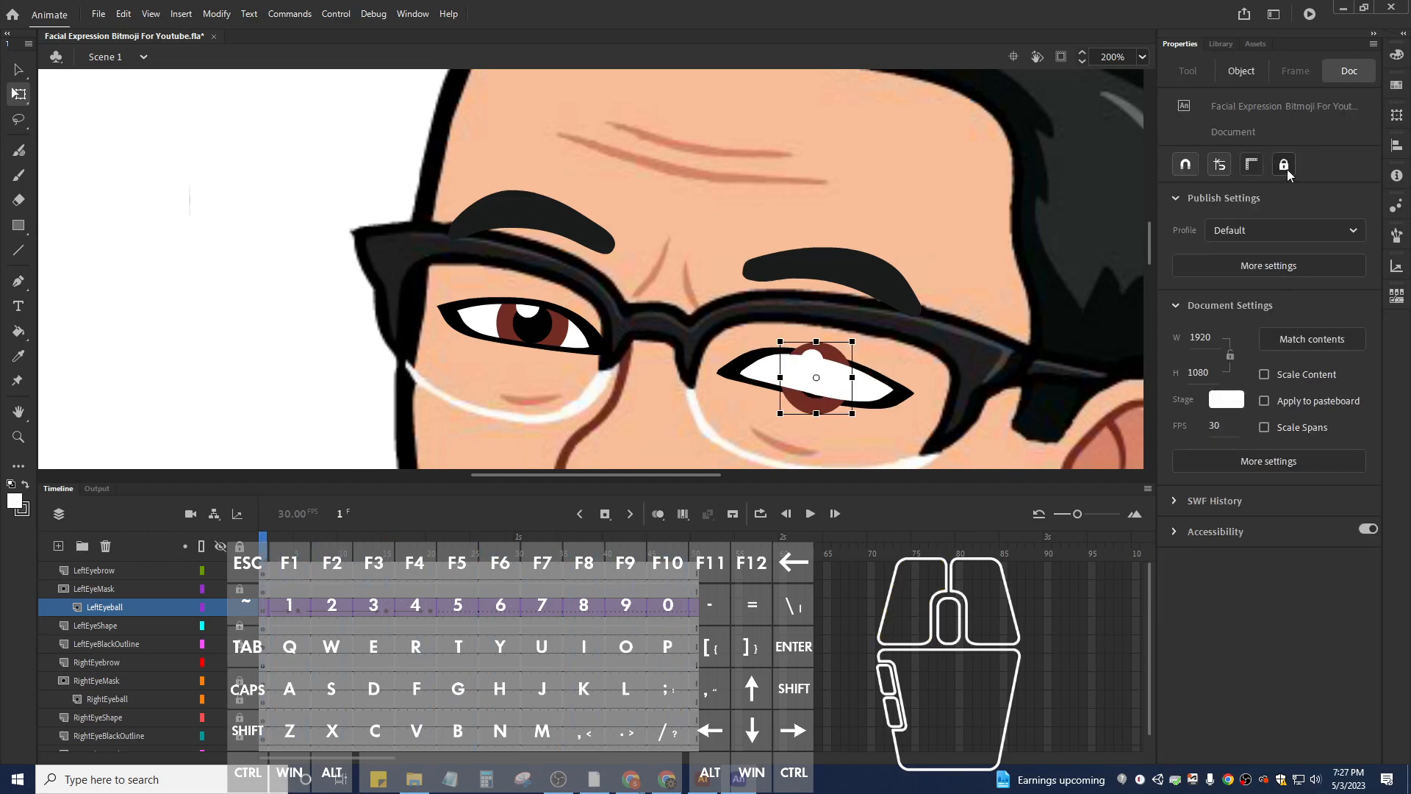
Inspect the tween symbols in the library and scrub through the LeftEyeball classic tween.
click(1221, 43)
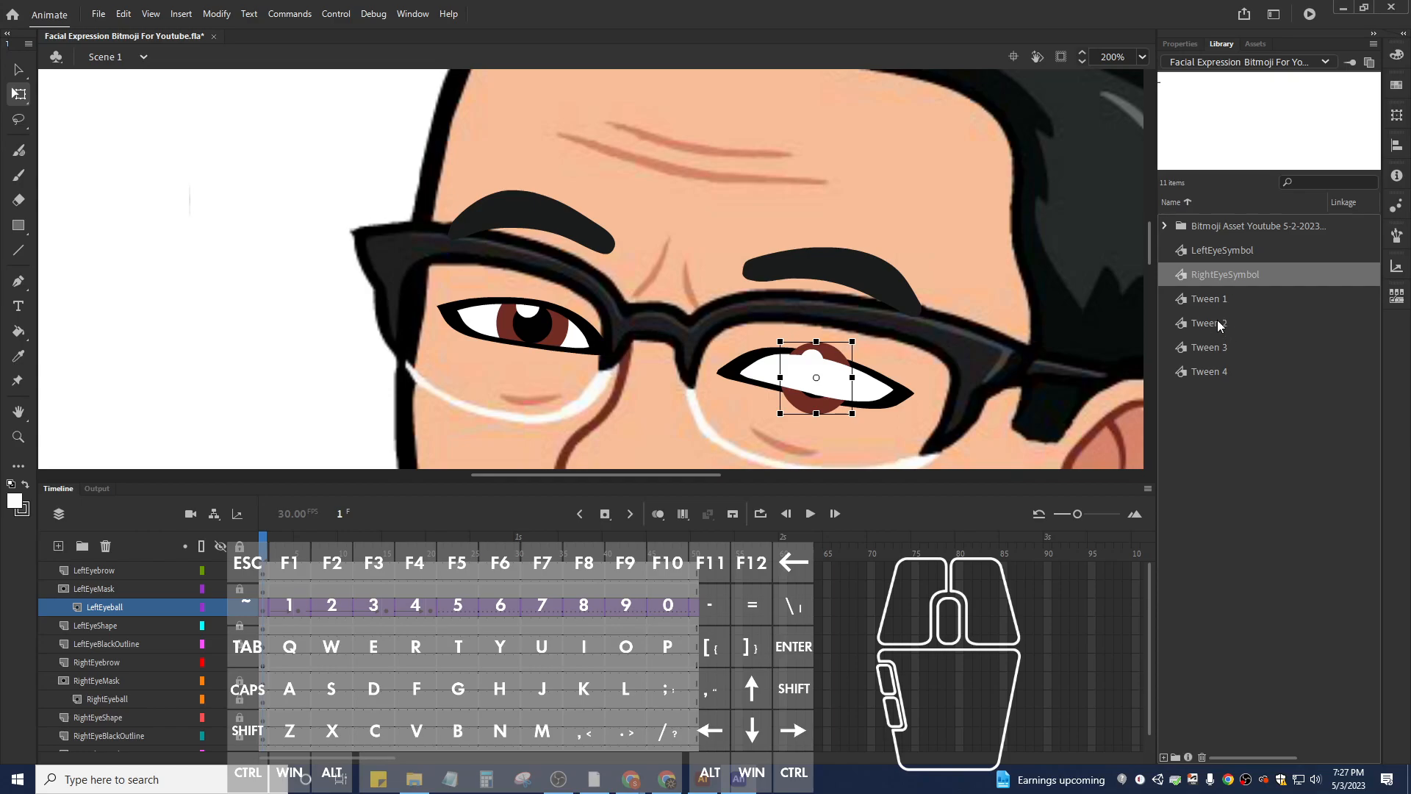
click(1183, 45)
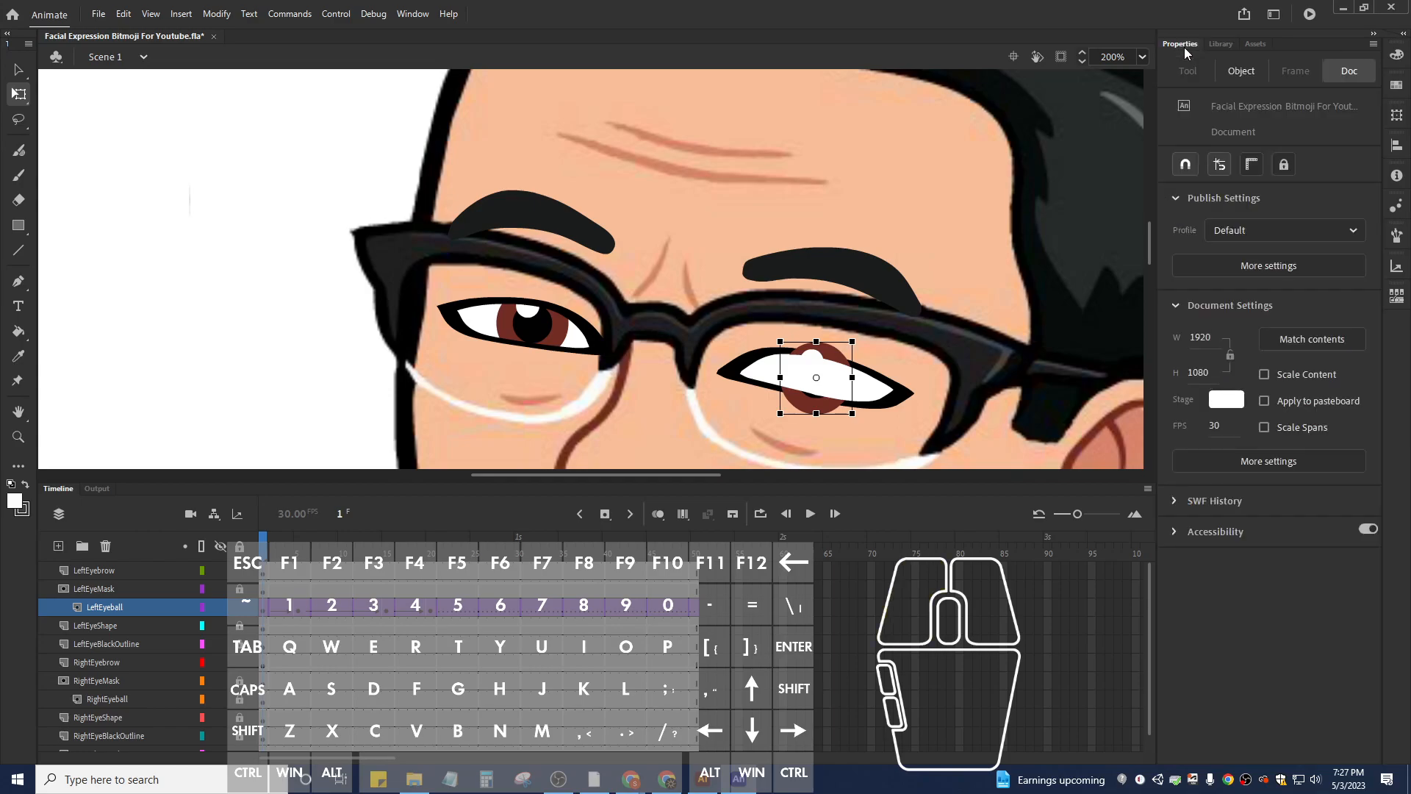
mouse_move(267, 569)
mouse_down()
mouse_move(461, 577)
mouse_move(272, 574)
mouse_up()
drag(452, 616, 268, 609)
right_click(267, 608)
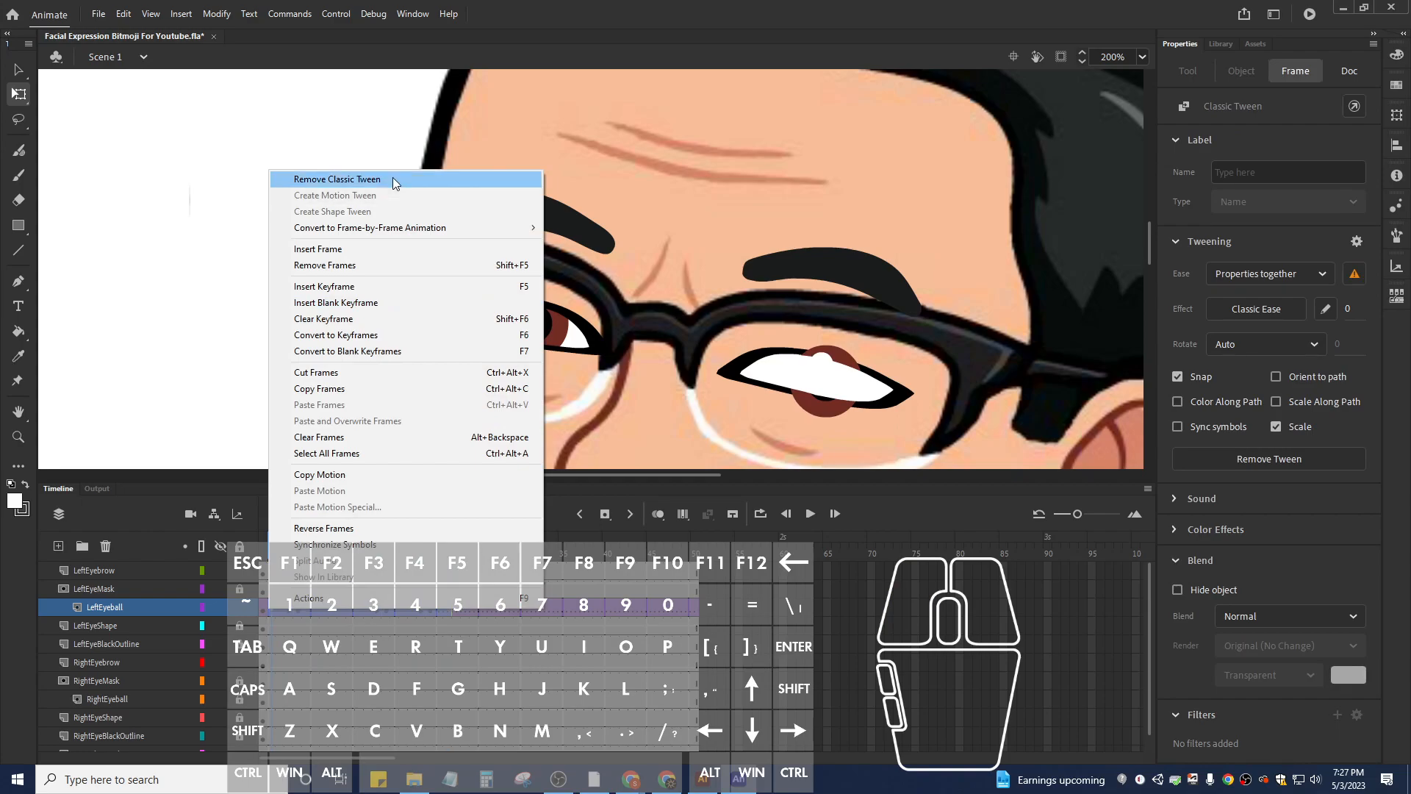
click(601, 609)
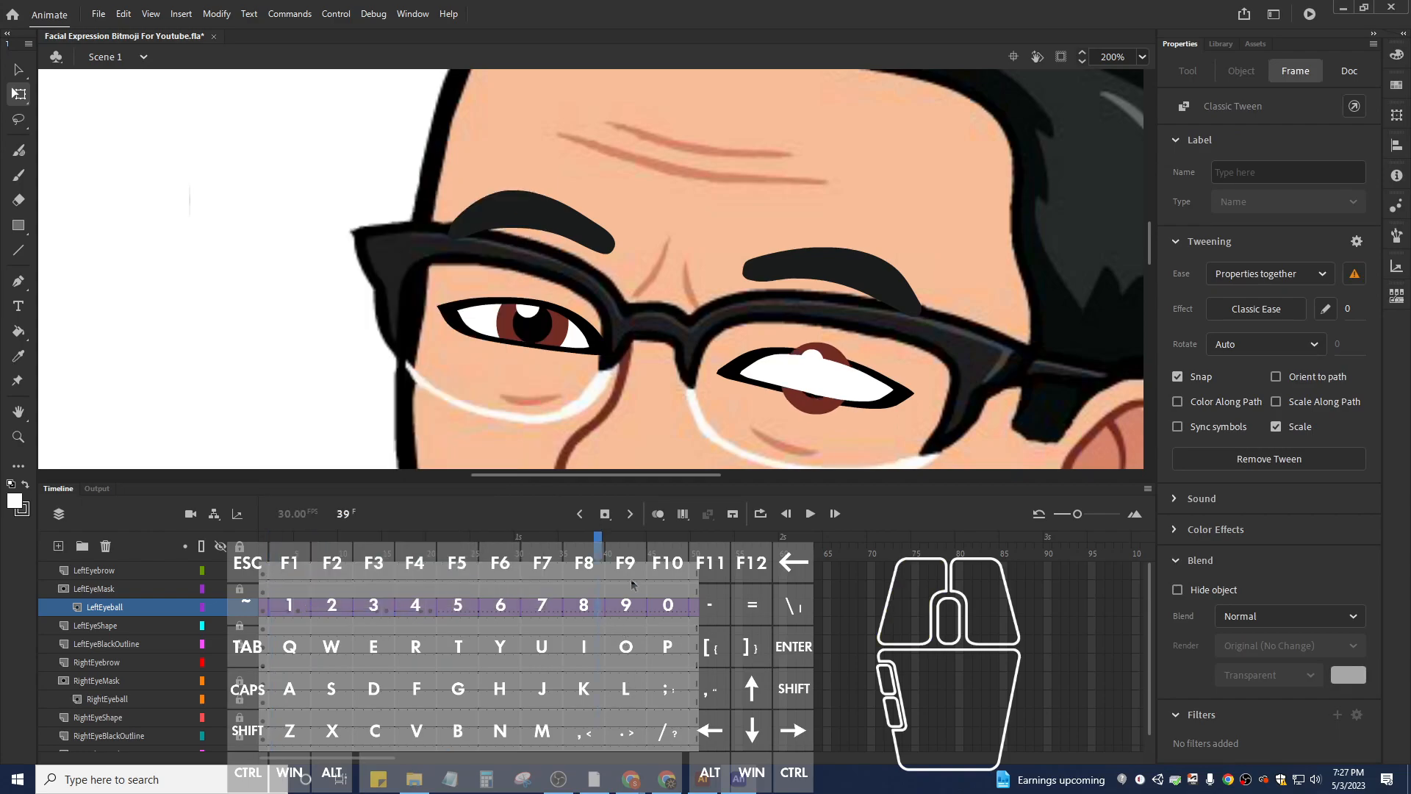
drag(601, 552, 314, 671)
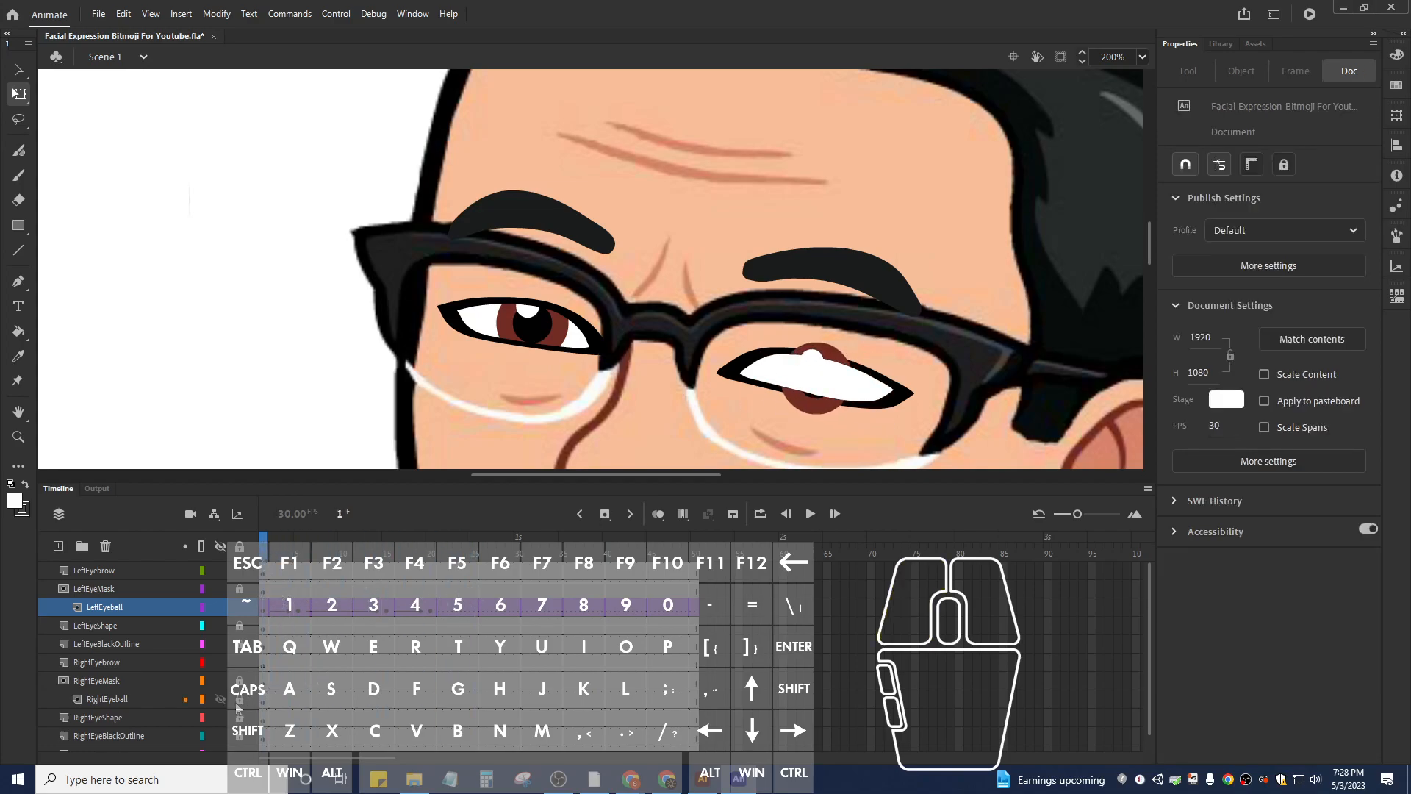
Unlock the RightEyeball layer and insert keyframes on it at frames 5, 15 and 20.
click(240, 702)
click(293, 700)
right_click(293, 700)
click(389, 376)
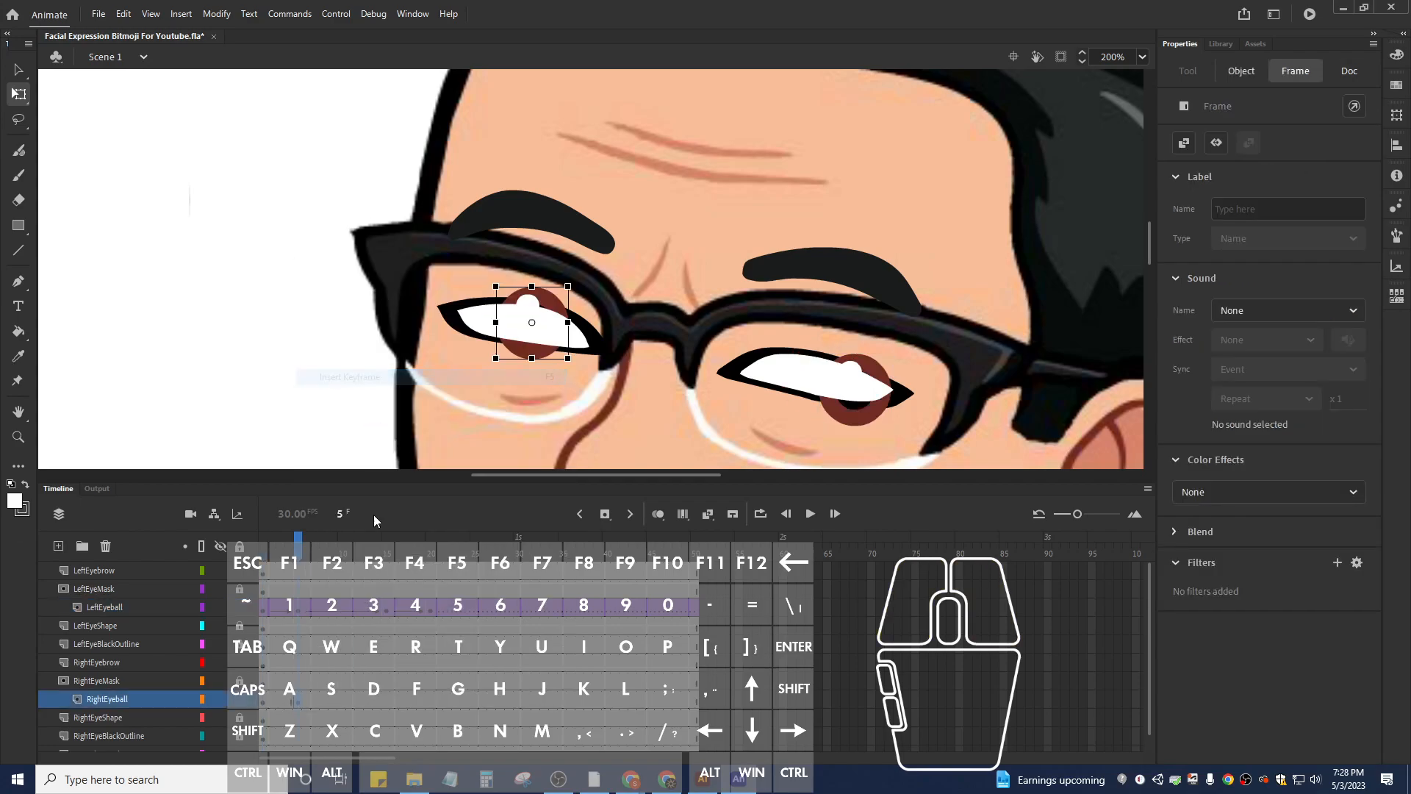
right_click(388, 701)
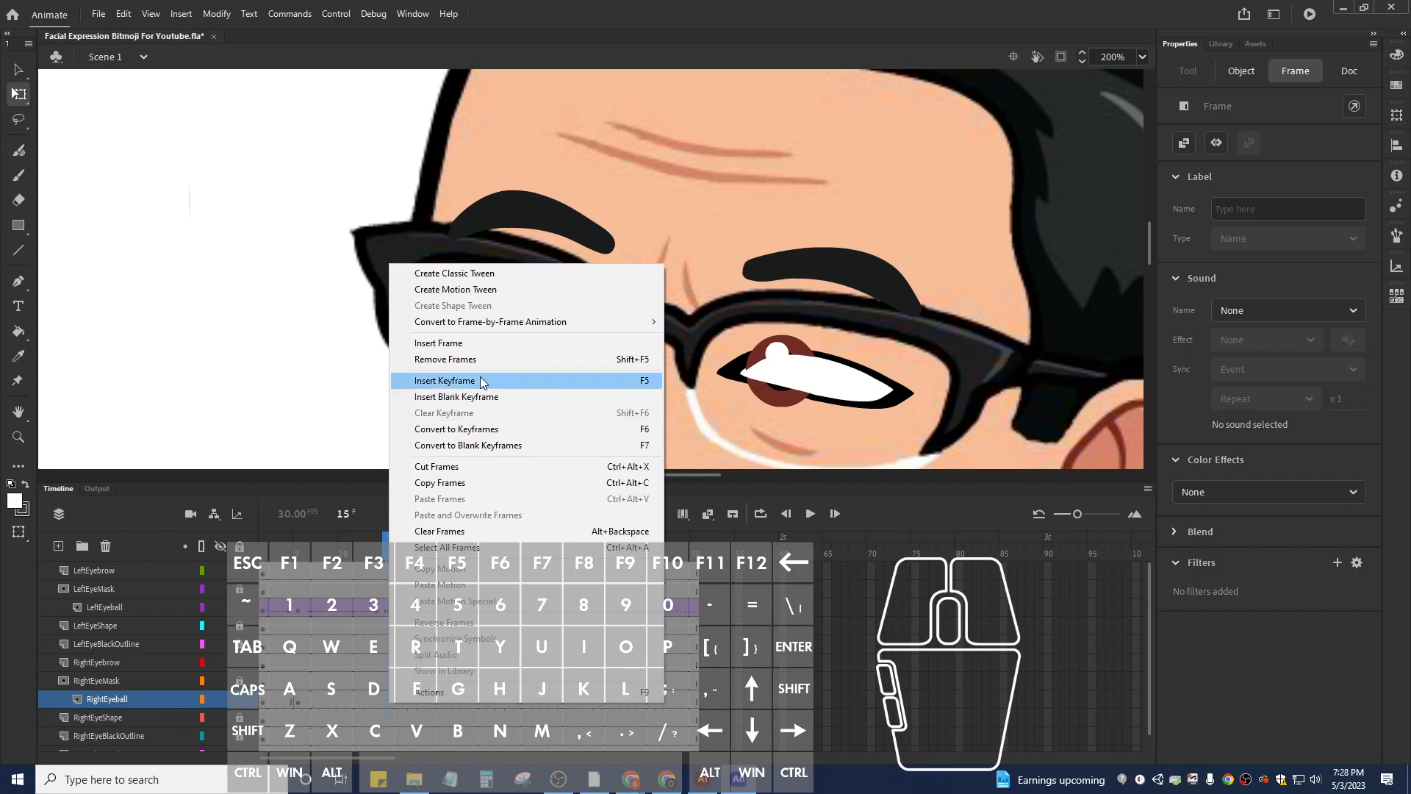
click(483, 383)
right_click(428, 700)
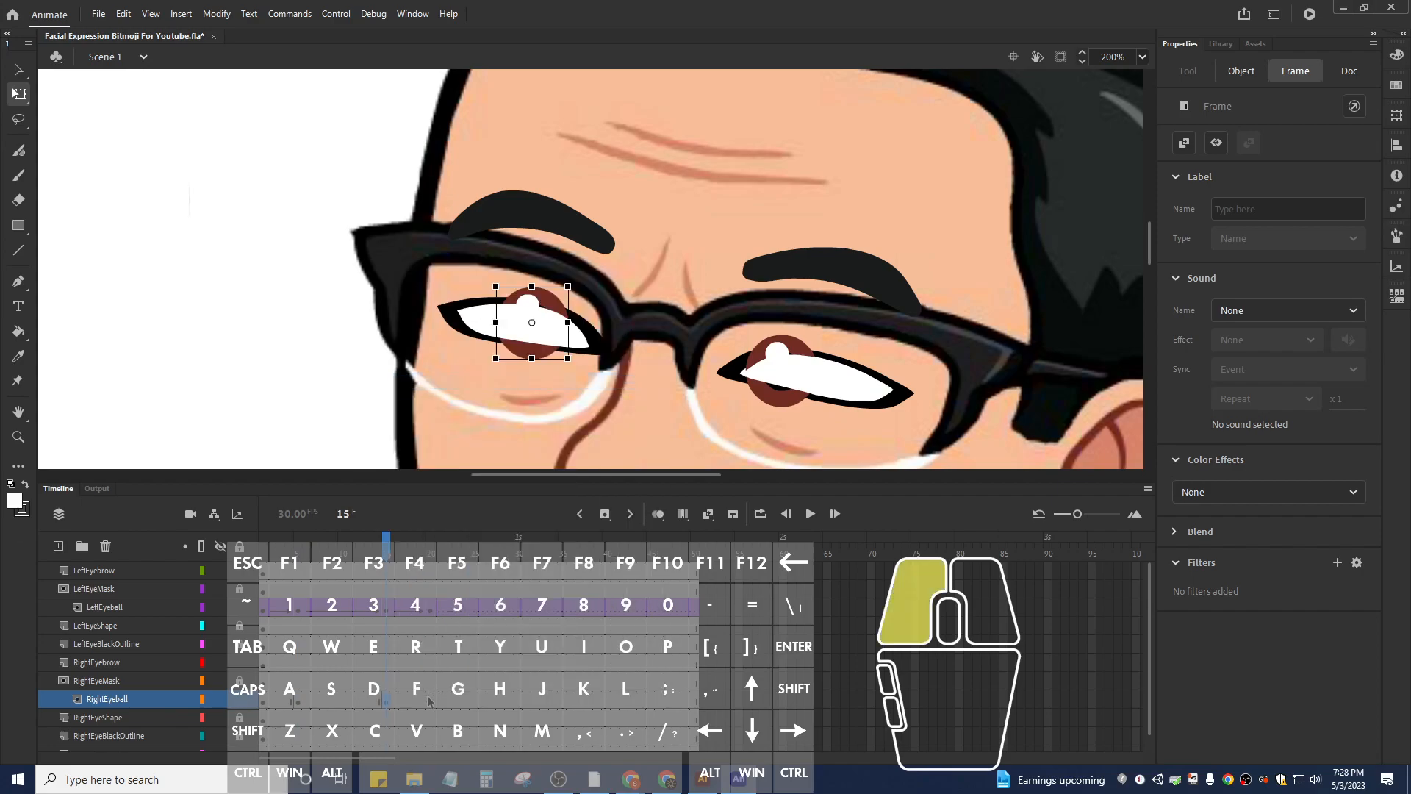
click(524, 375)
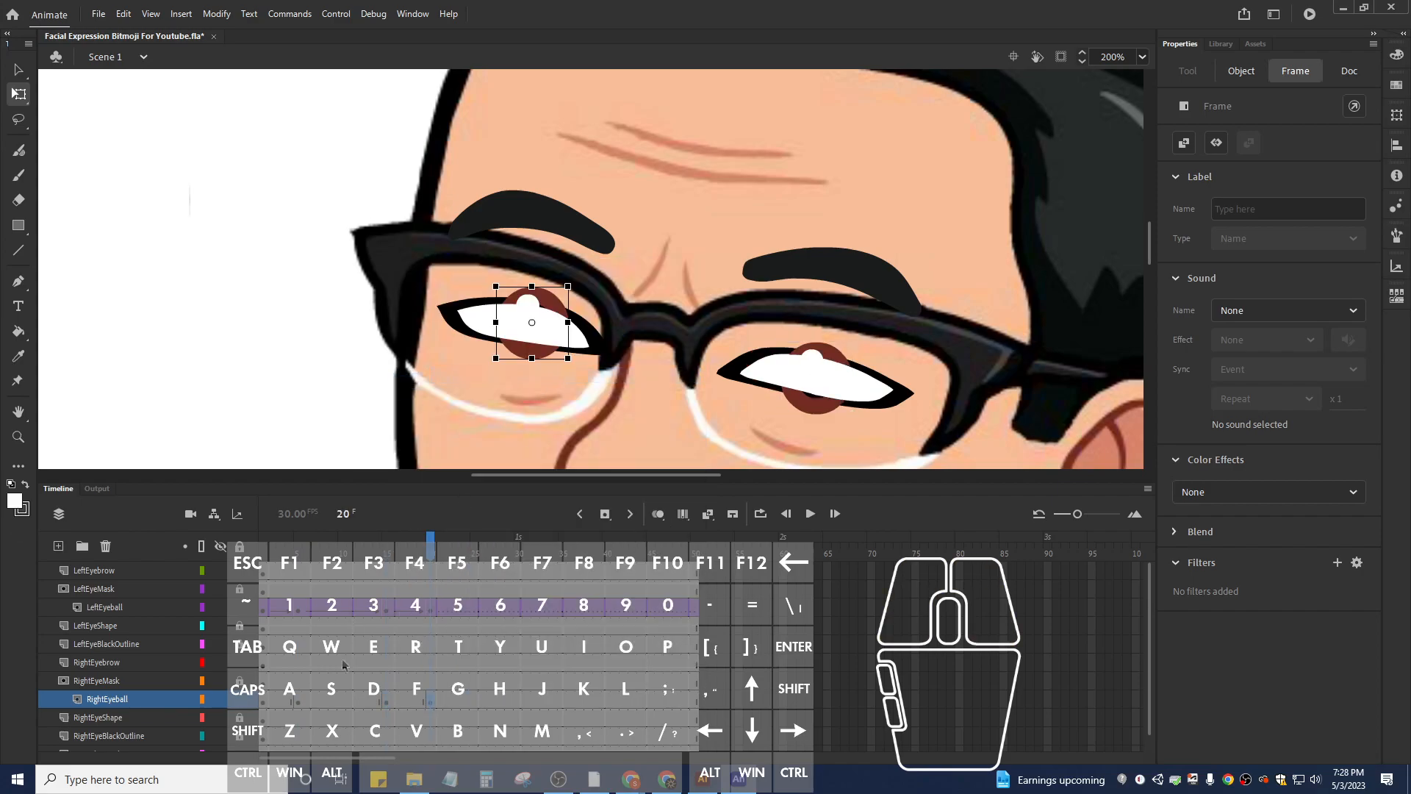
Move the right eyeball towards the eye's outer corner on its keyframe, matching the left eyeball's sideways look.
click(267, 698)
click(294, 703)
drag(522, 360, 492, 349)
click(390, 704)
click(430, 701)
Create classic tweens across the RightEyeball keyframes, converting the frame content to symbols, and preview the motion.
drag(272, 700, 439, 703)
right_click(439, 700)
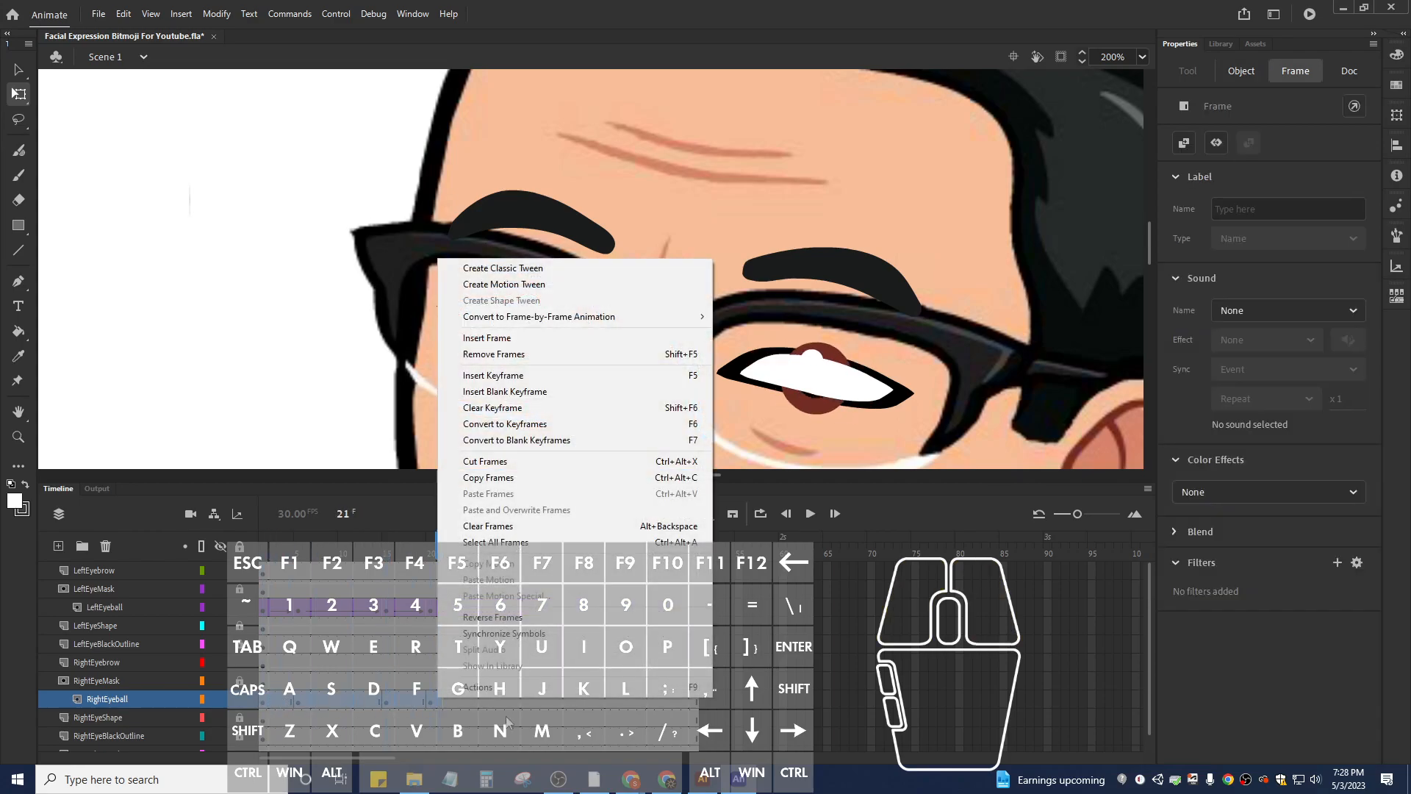
click(557, 268)
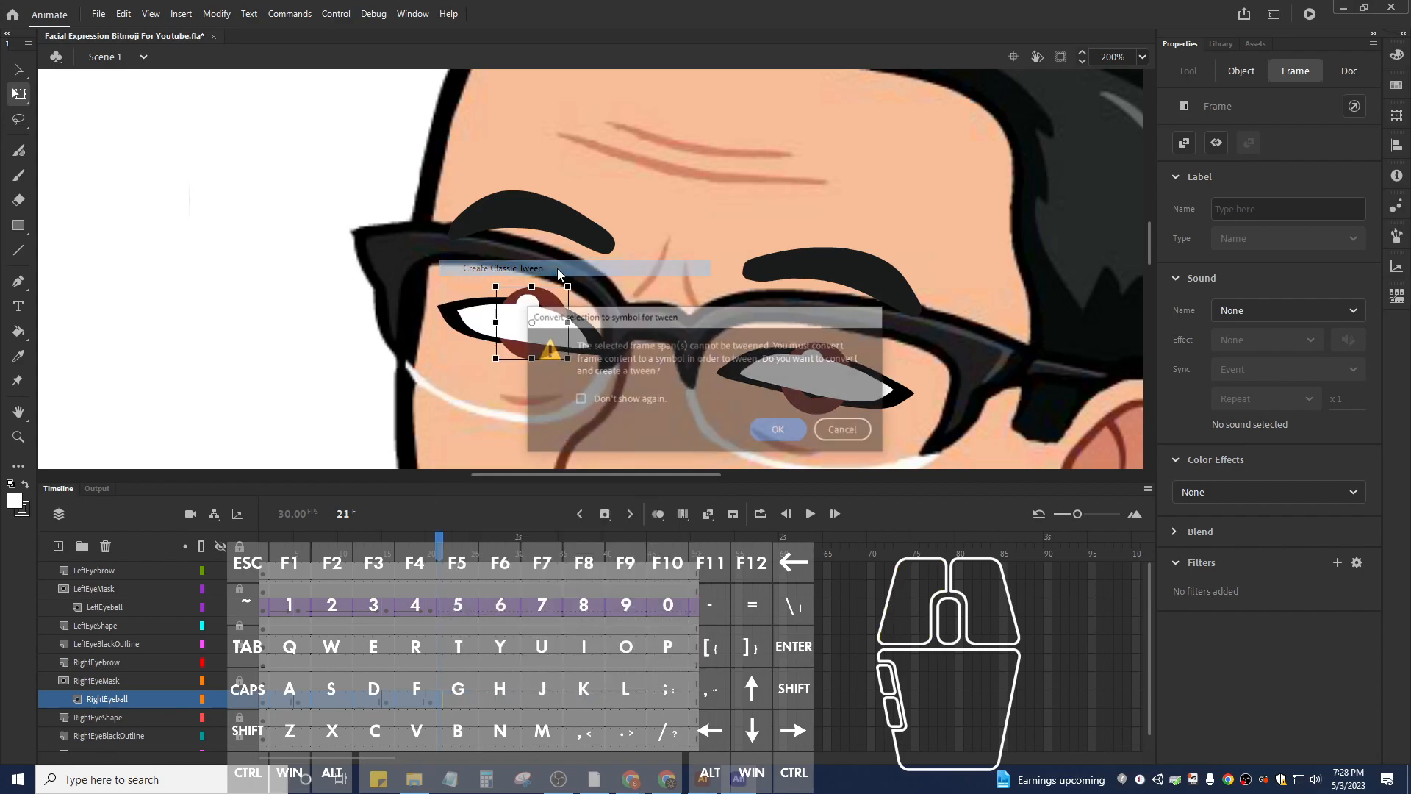
click(781, 432)
drag(439, 557, 606, 557)
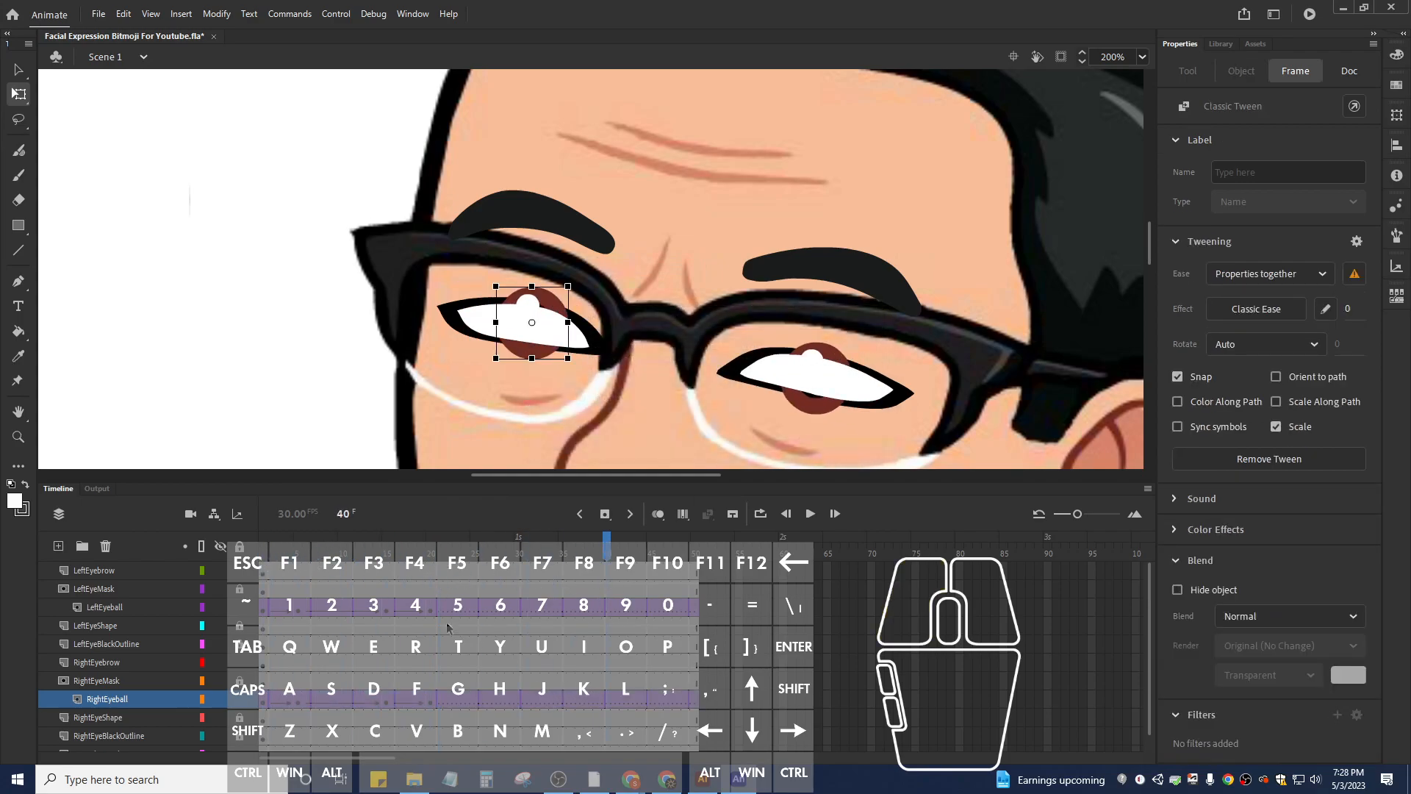
Lock the LeftEyeball and RightEyeball layers to apply their masks and scrub through the eye movement.
click(239, 607)
click(240, 699)
drag(606, 551, 519, 617)
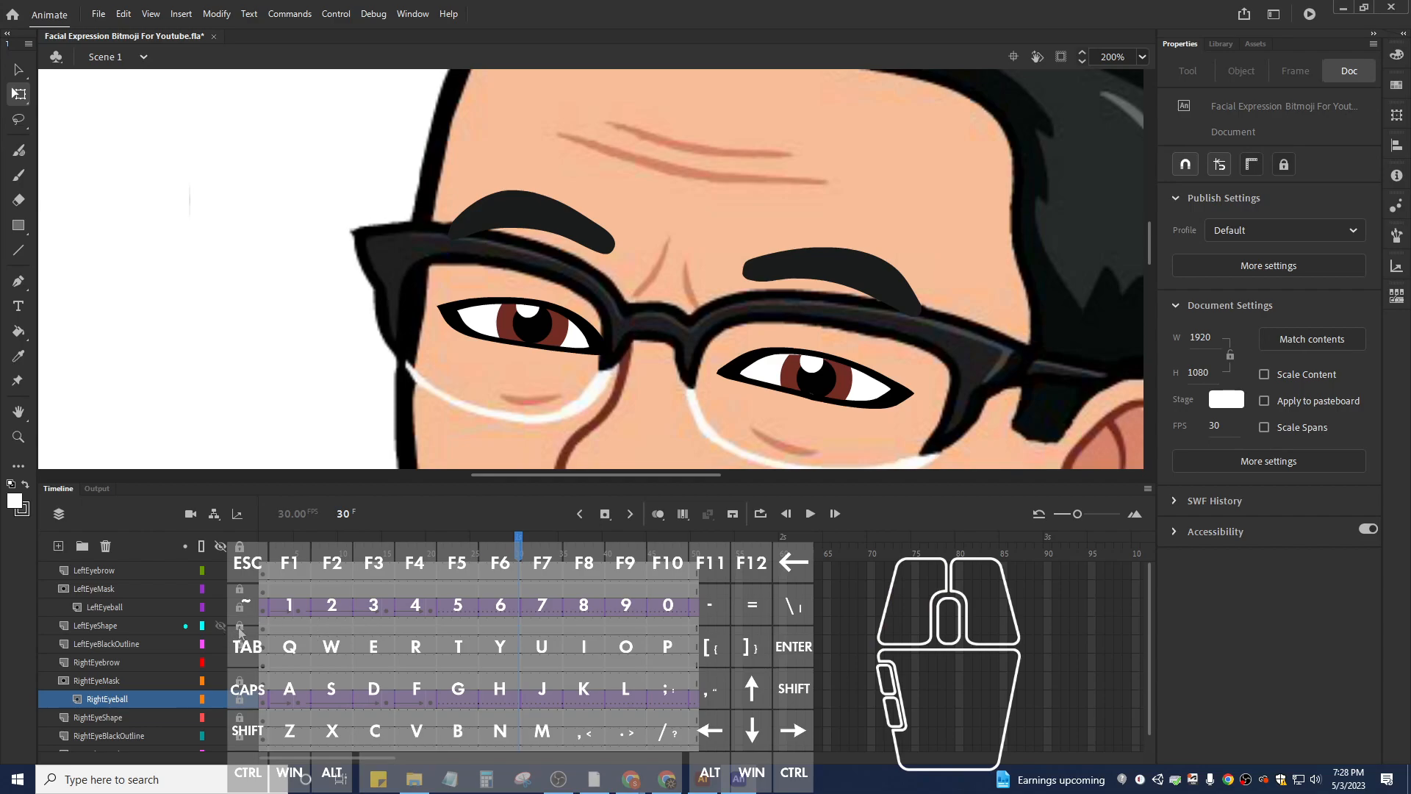
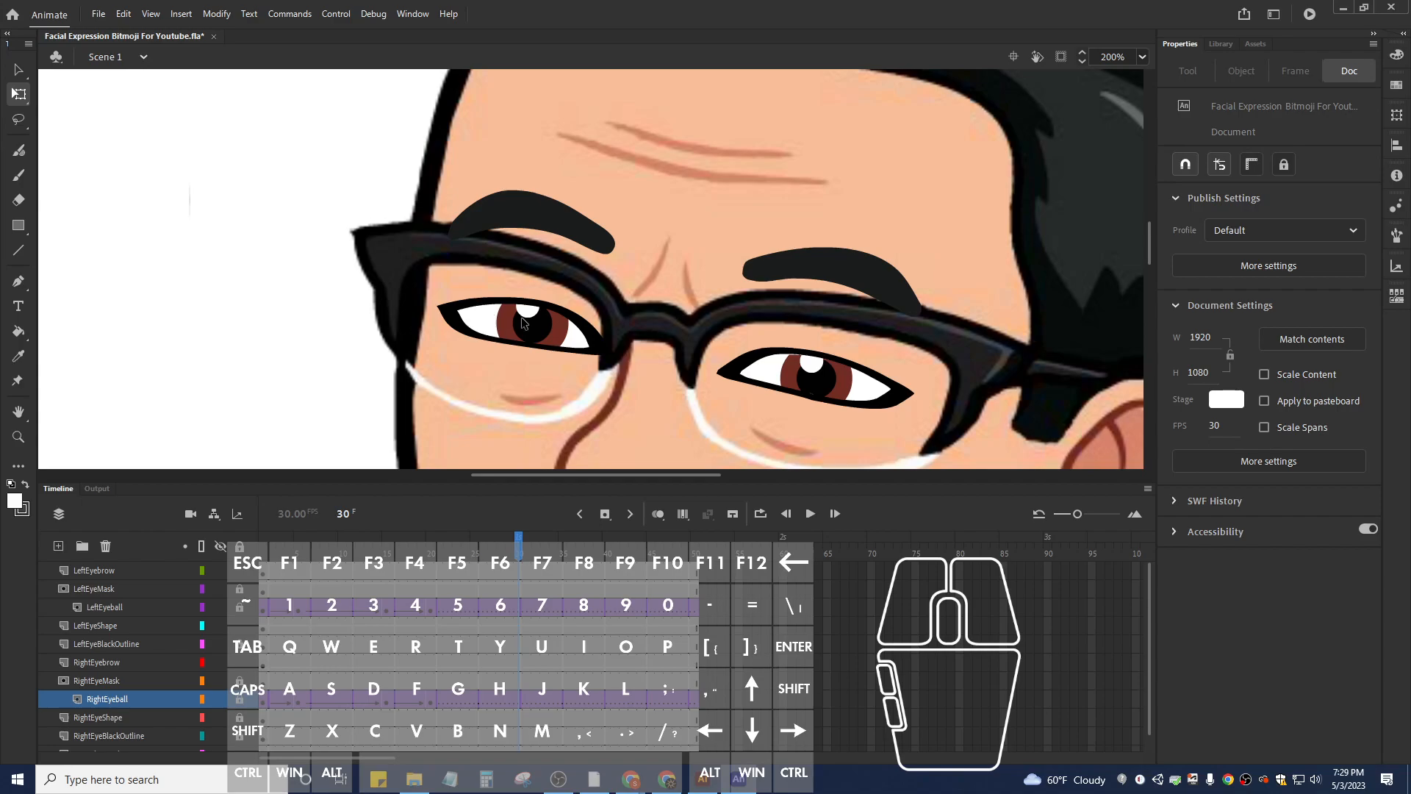
Select the left eye's white shape on the LeftEyeShape layer and open LeftEyeSymbol for editing.
click(262, 663)
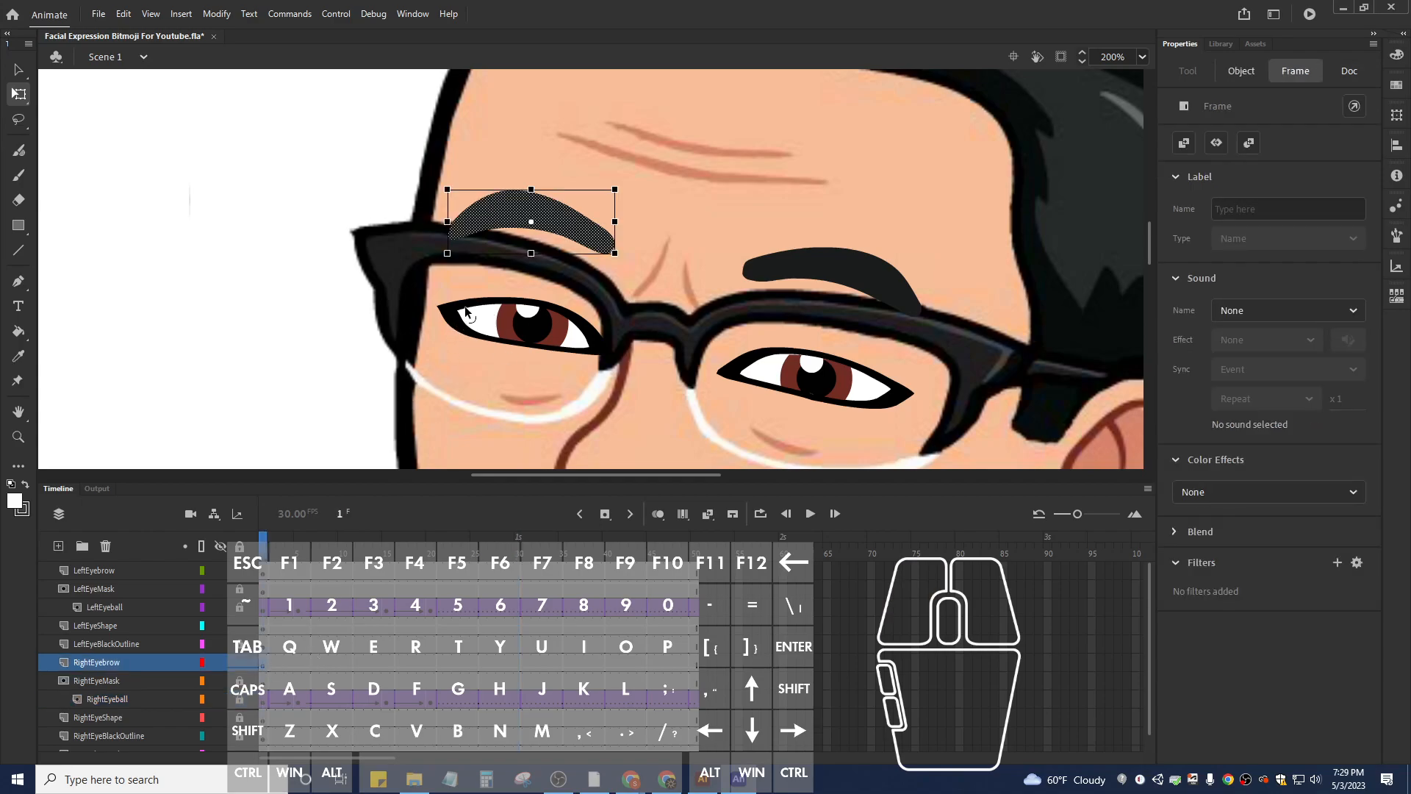
click(263, 627)
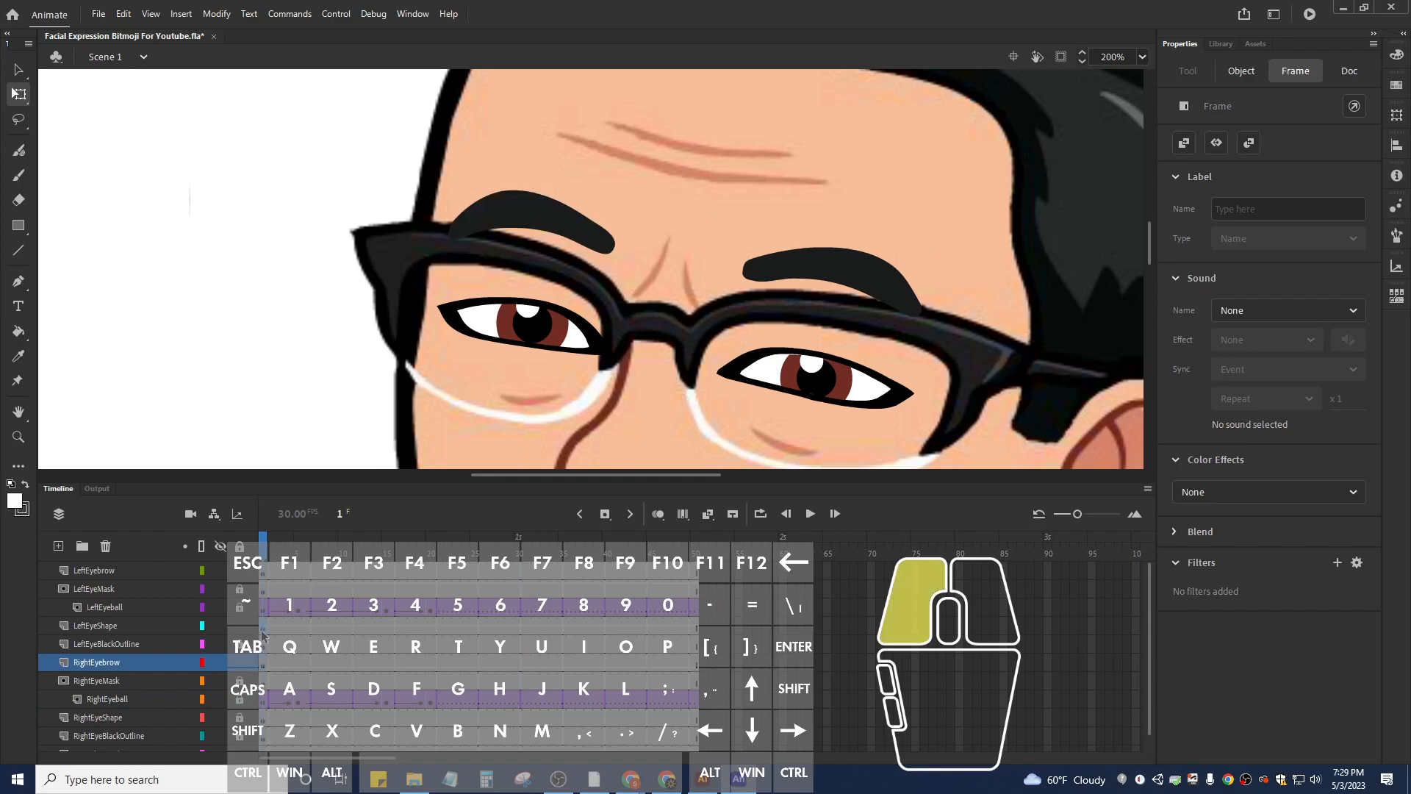
right_click(771, 375)
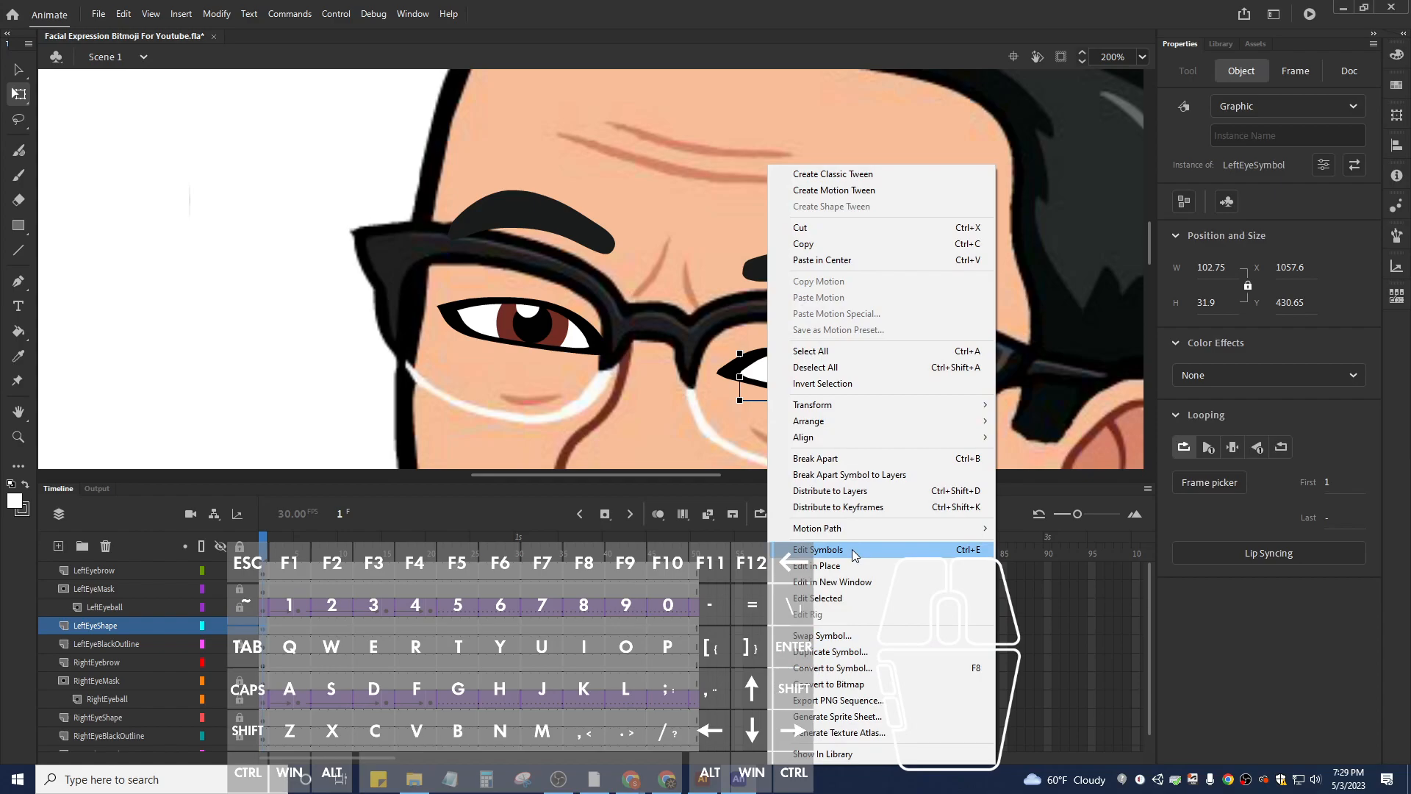
right_click(760, 369)
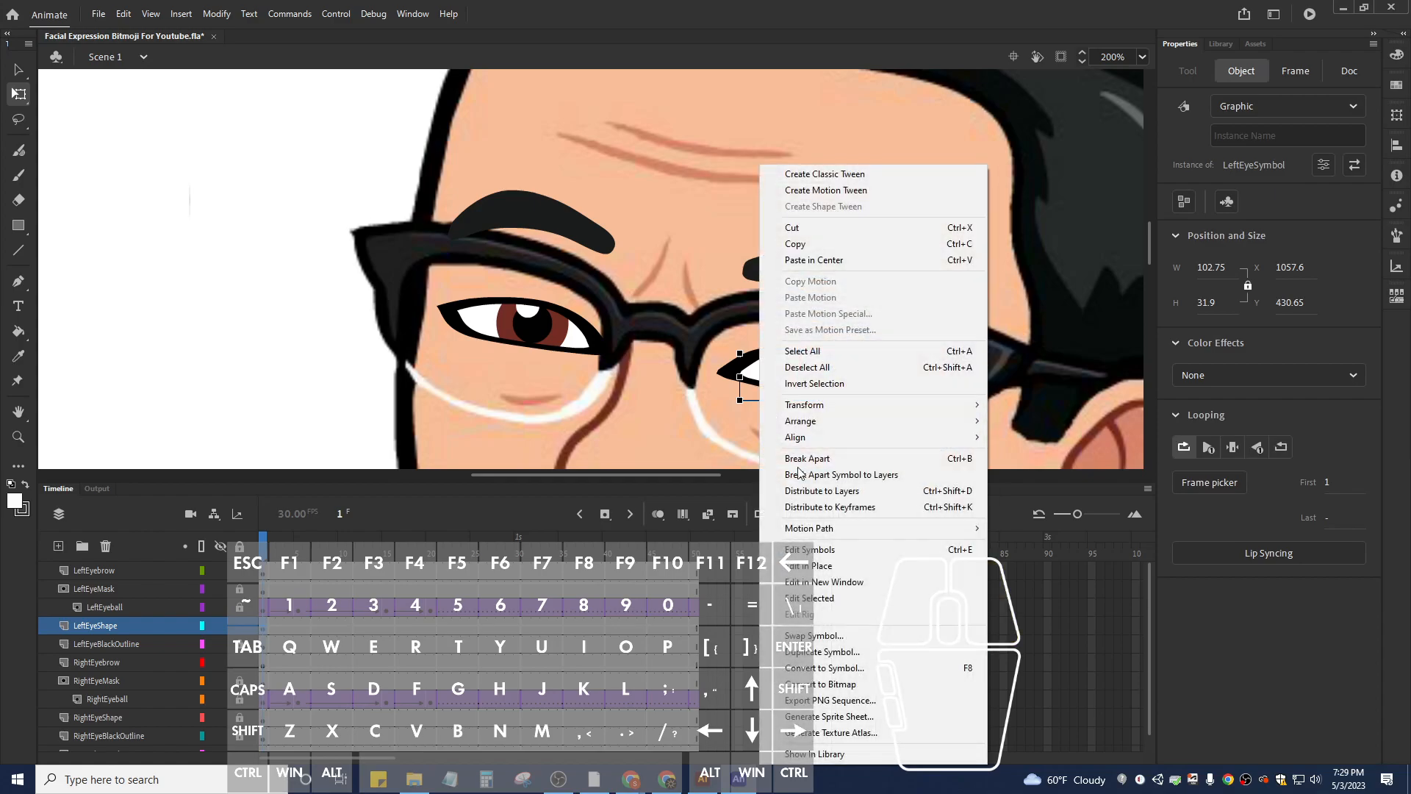
click(809, 549)
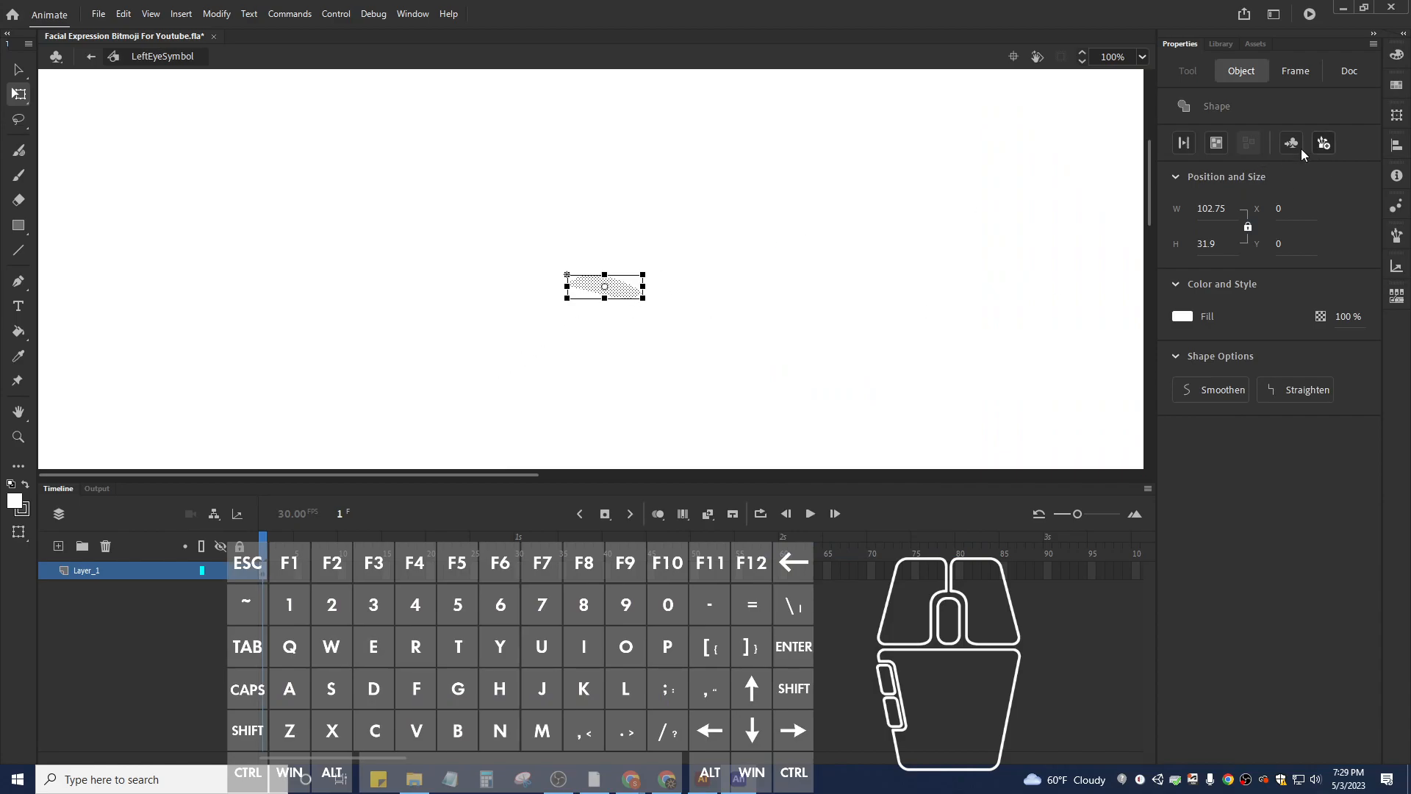
Change the document's stage color to bright green so the white eye shape stands out.
click(1347, 70)
click(1222, 400)
click(1175, 448)
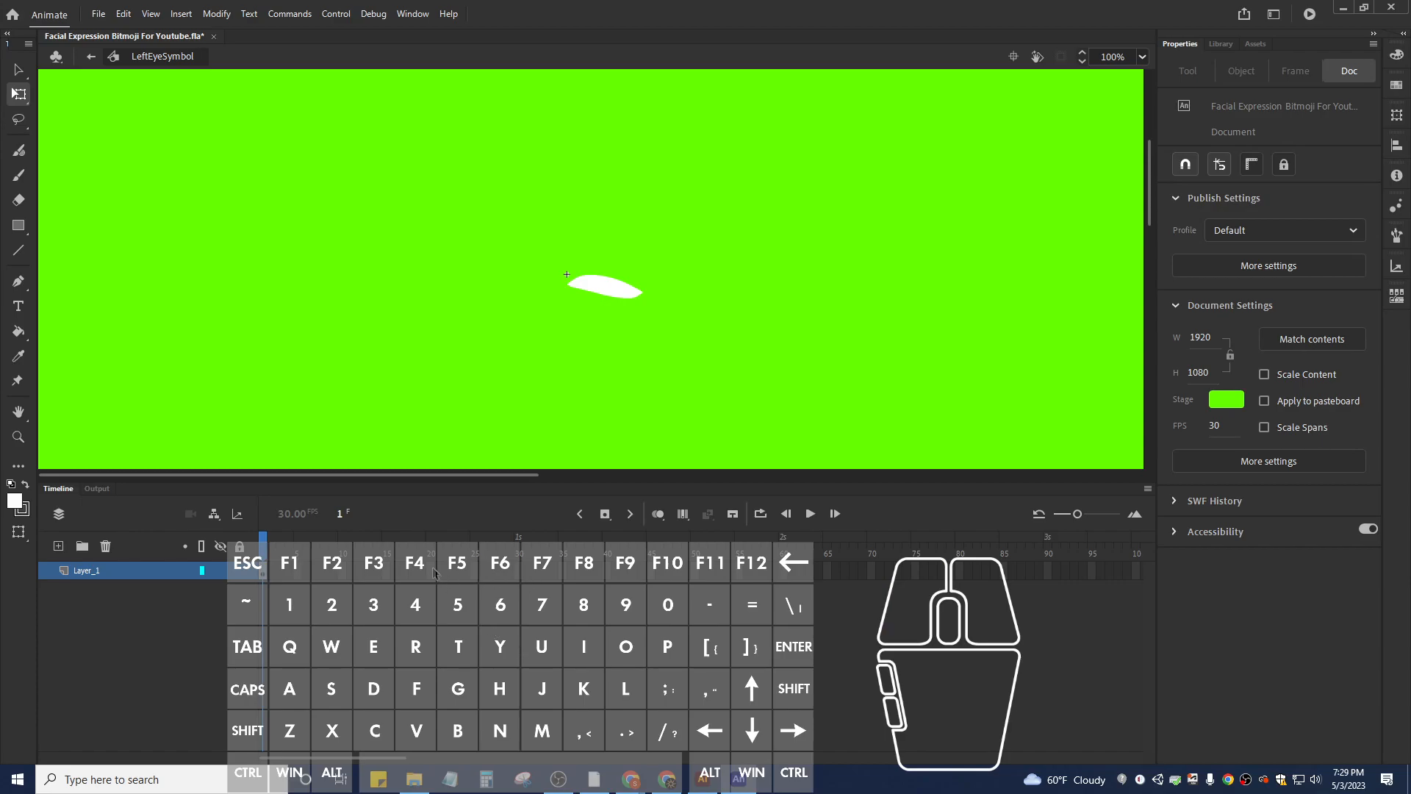
Insert keyframes on Layer_1 of LeftEyeSymbol at frames 20, 30, 50 and 25.
click(266, 548)
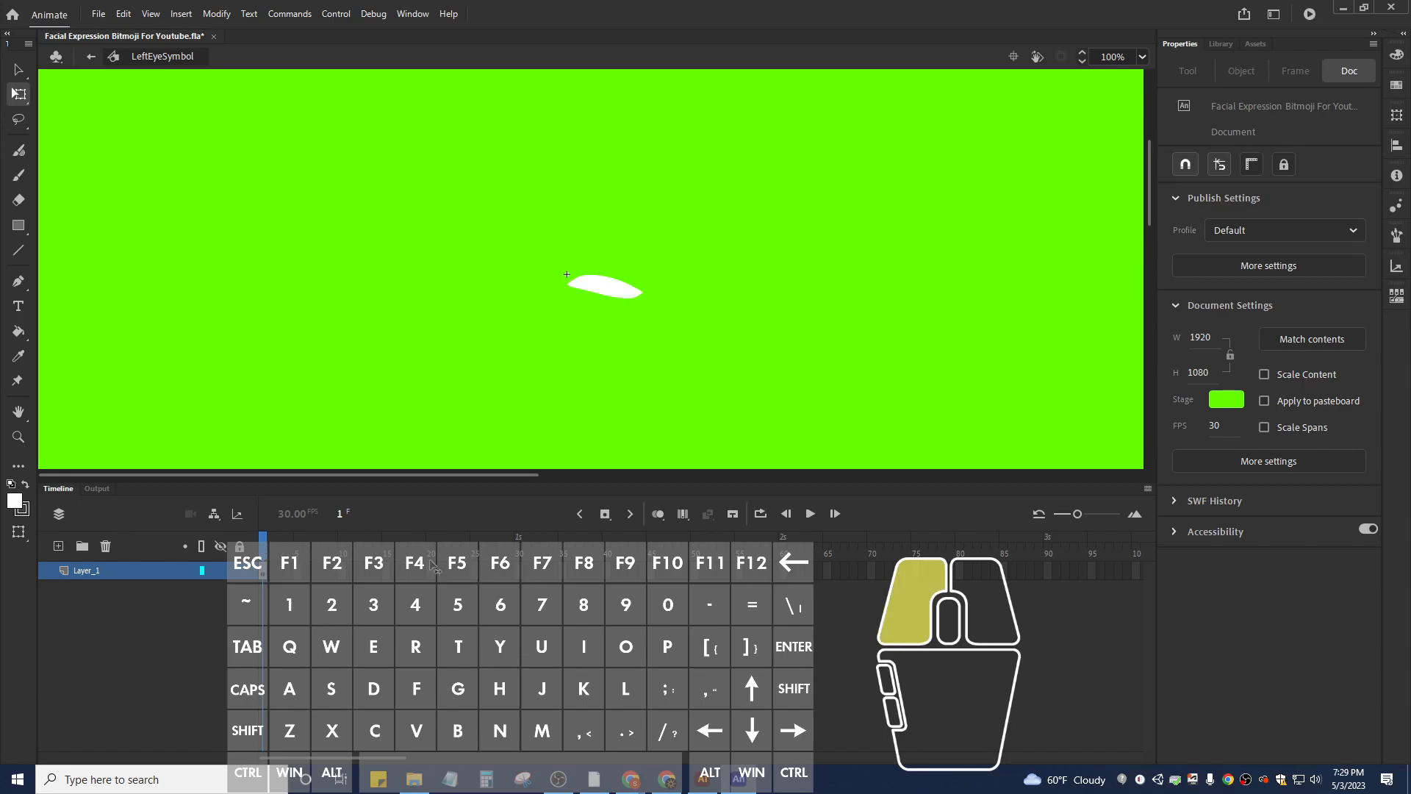
right_click(433, 572)
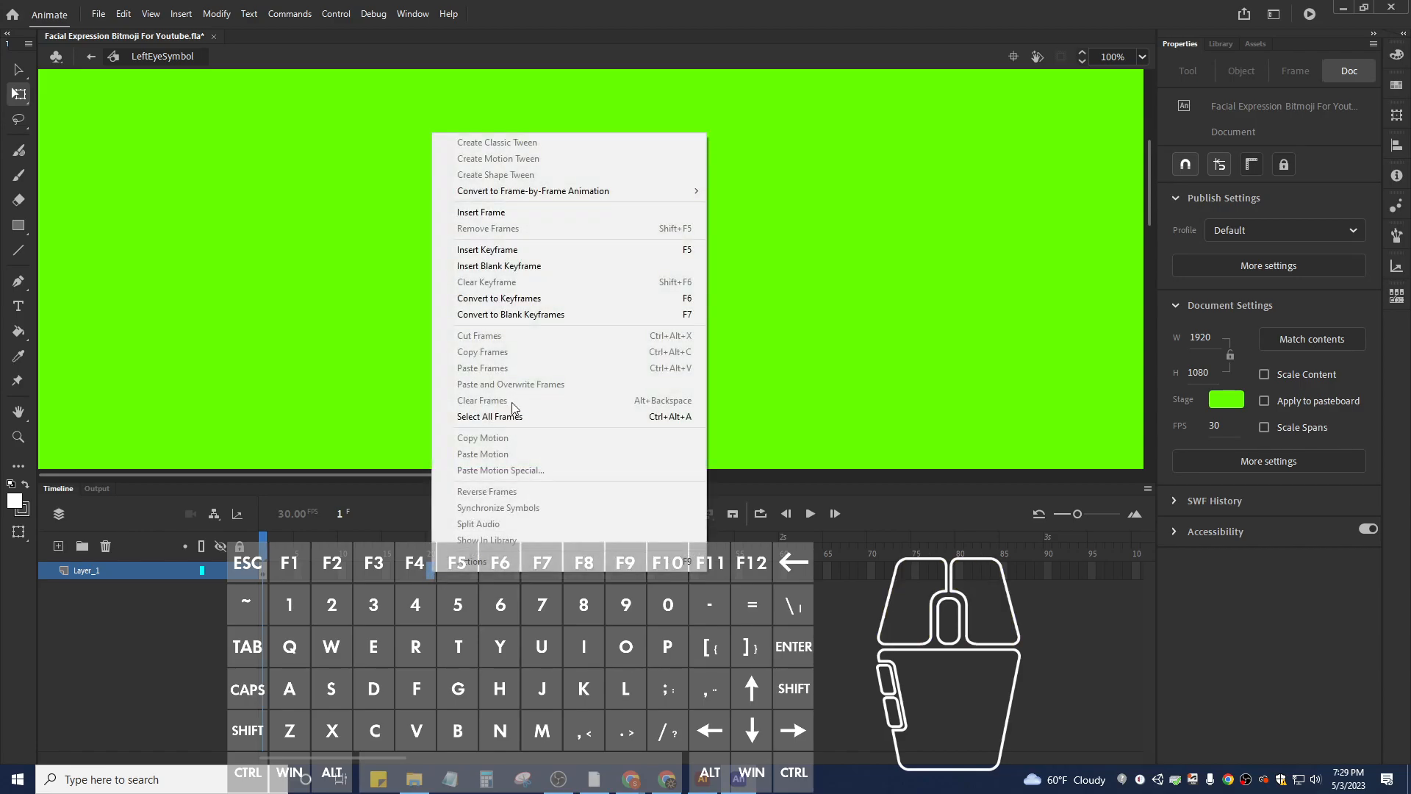
click(547, 251)
click(520, 576)
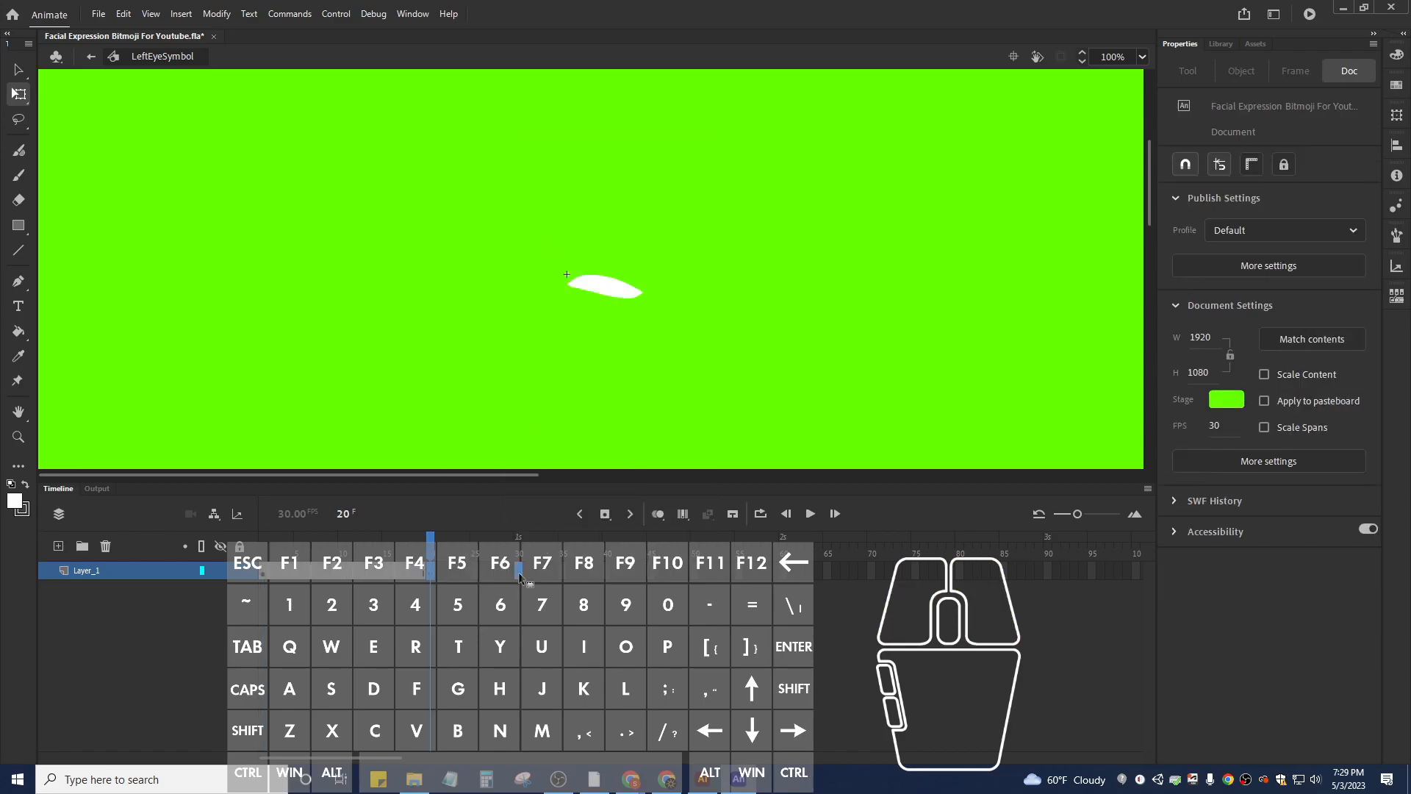
key(F6)
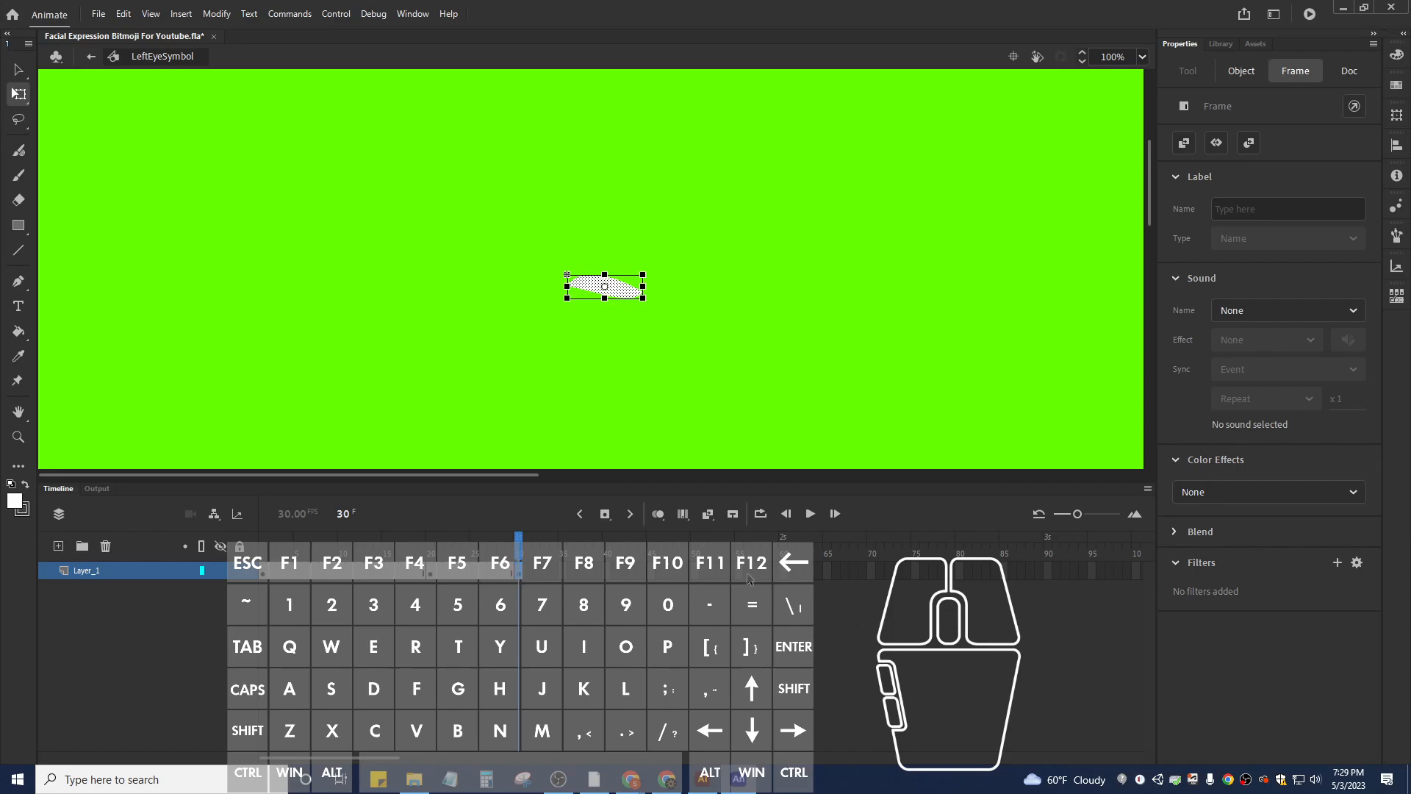
click(698, 579)
key(F6)
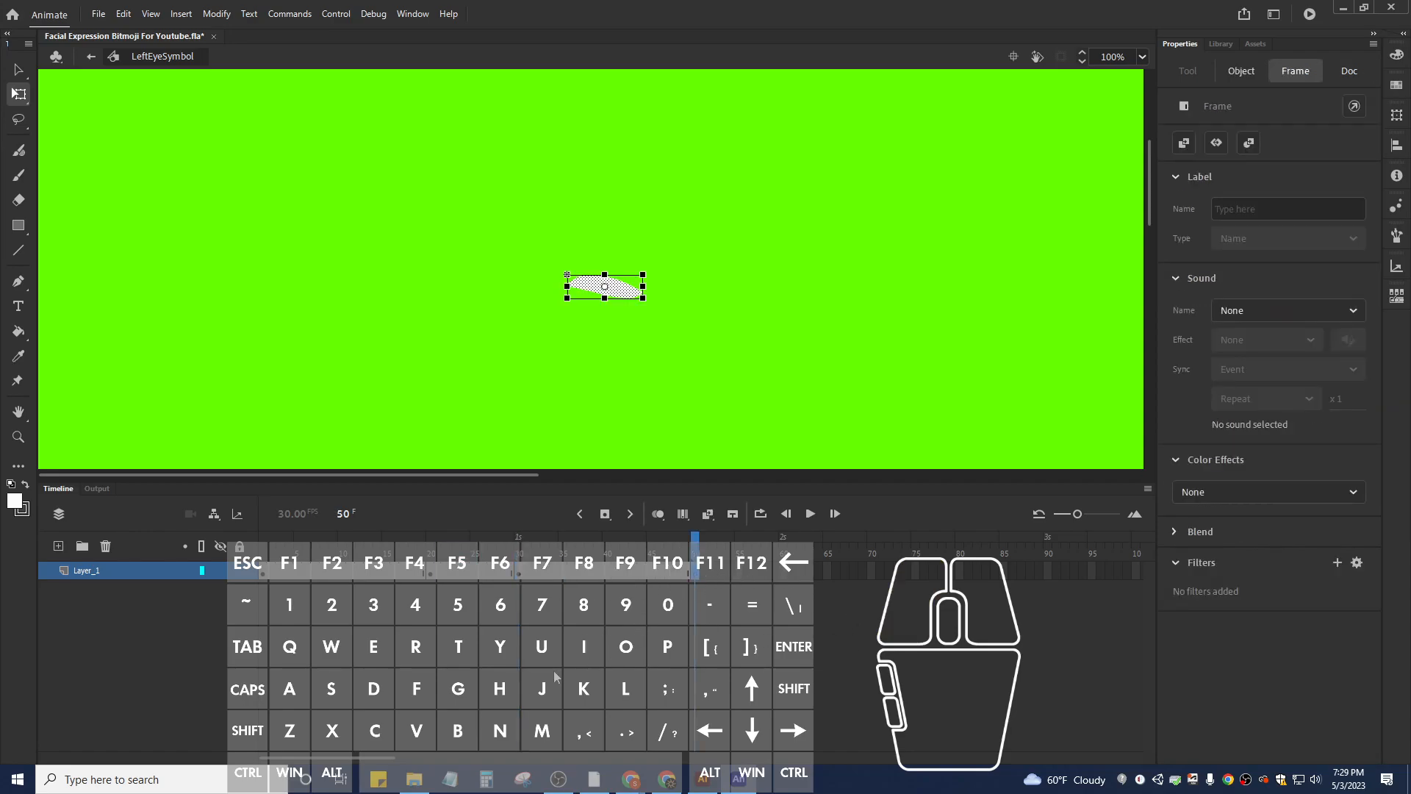
drag(696, 552, 478, 567)
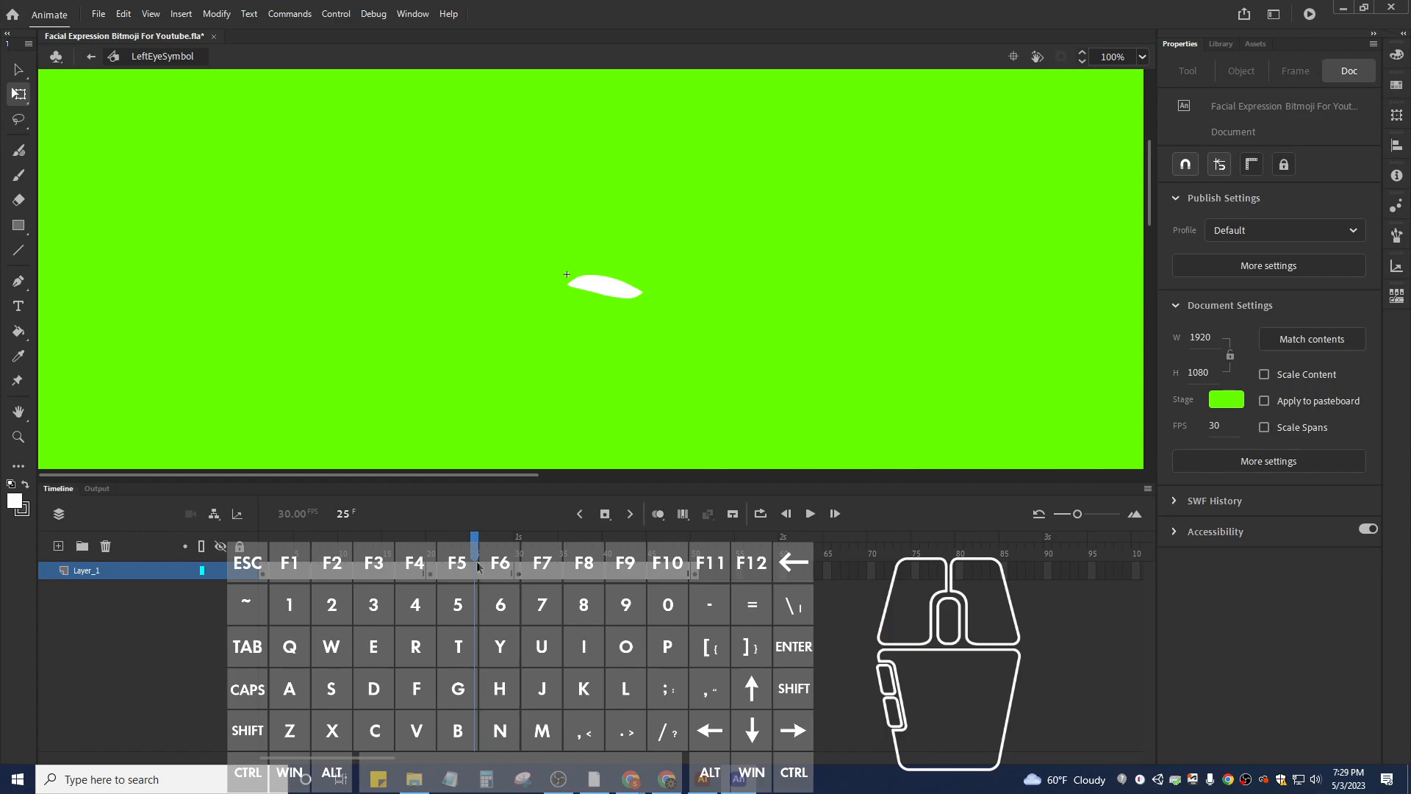
click(602, 289)
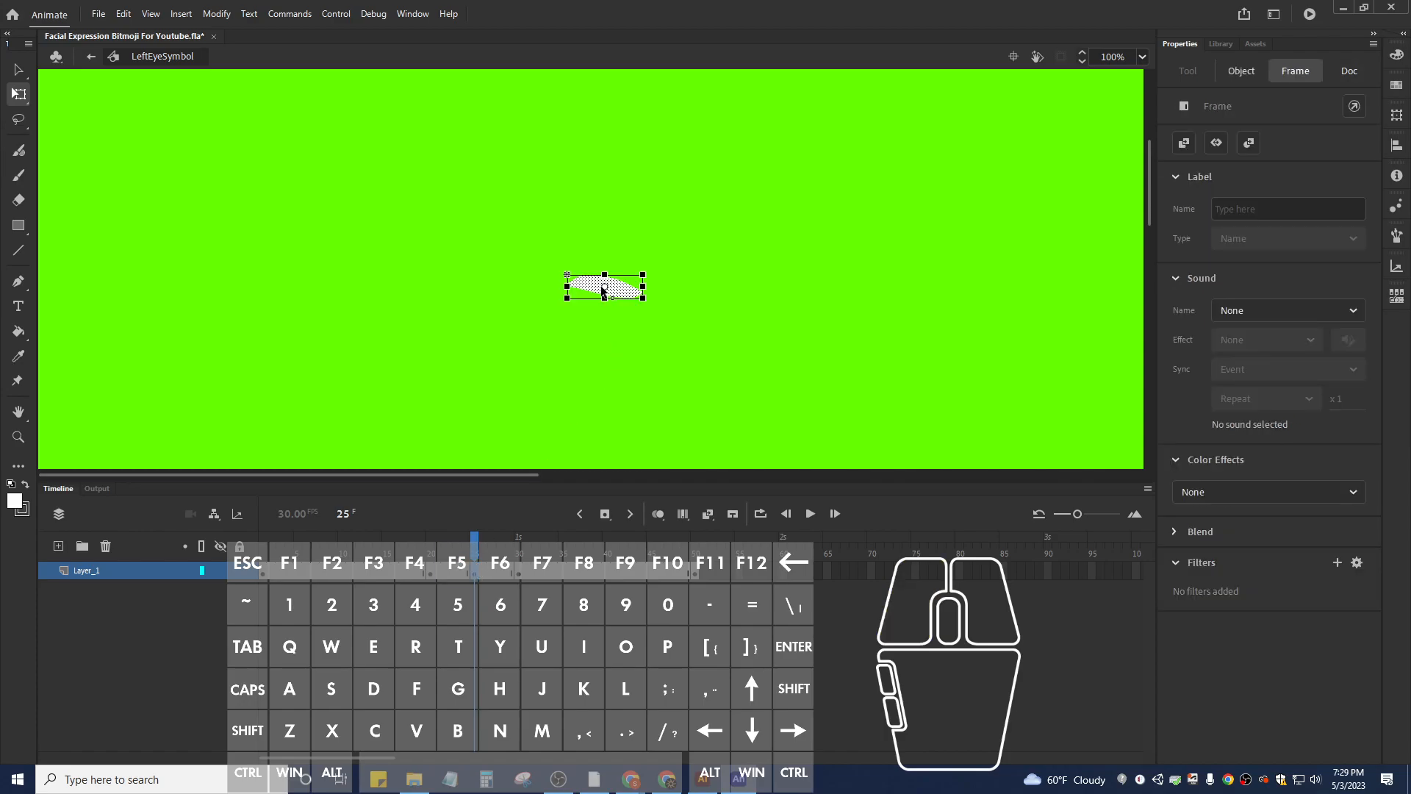
Show the anchor points of the white eye shape at frame 25 with the Pen tool at 800% zoom.
scroll(602, 290, down, 1)
key(ctrl+=)
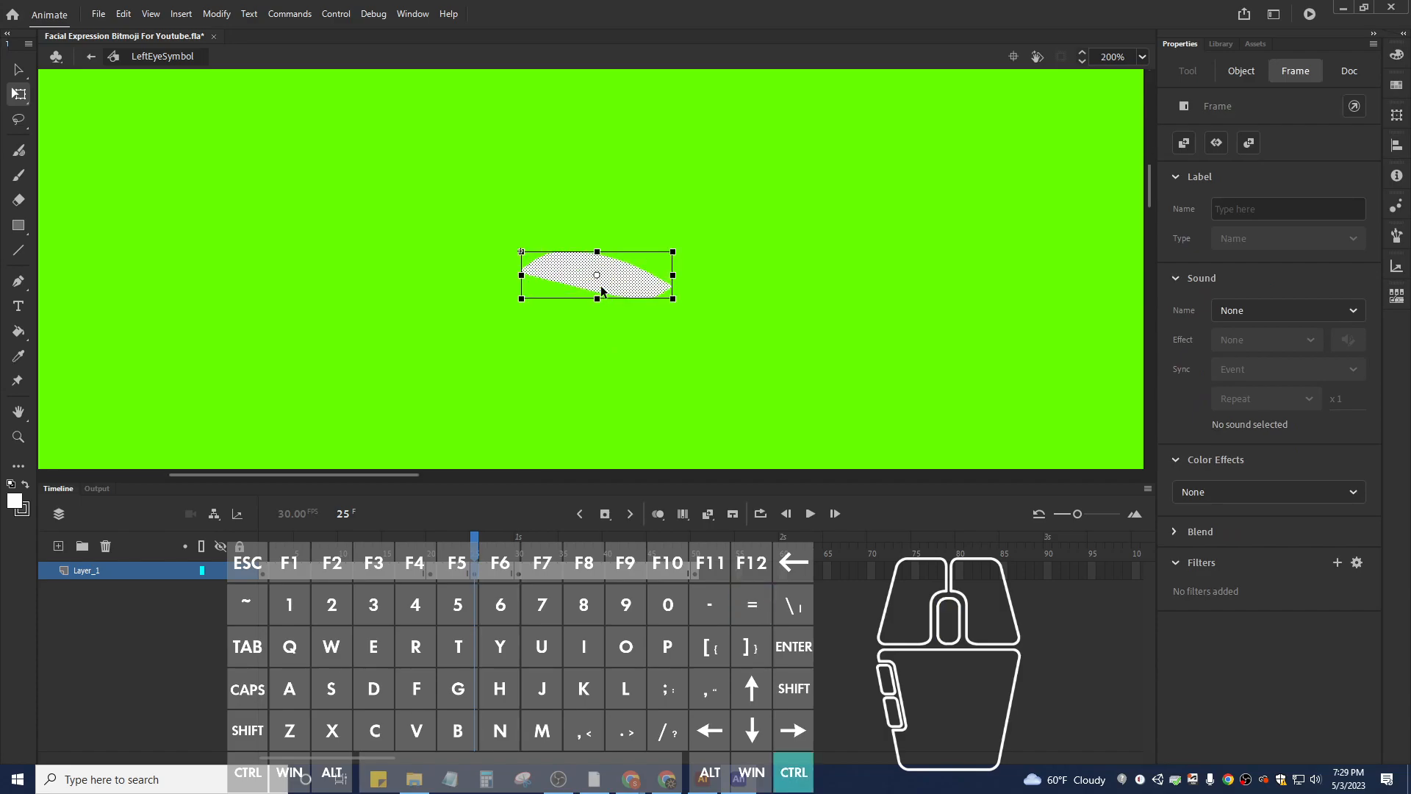
key(ctrl+=)
key(ctrl+=)
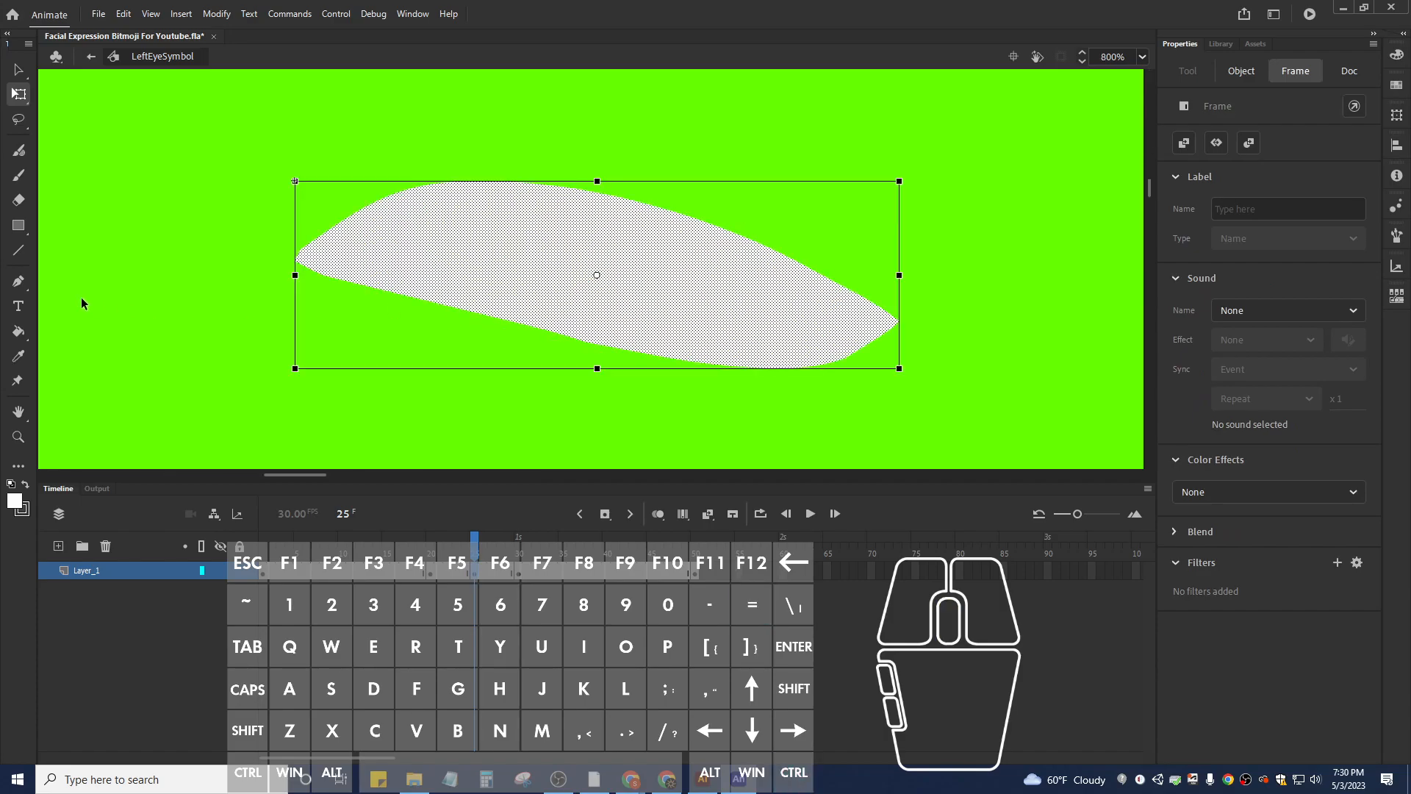
click(18, 281)
key(ctrl)
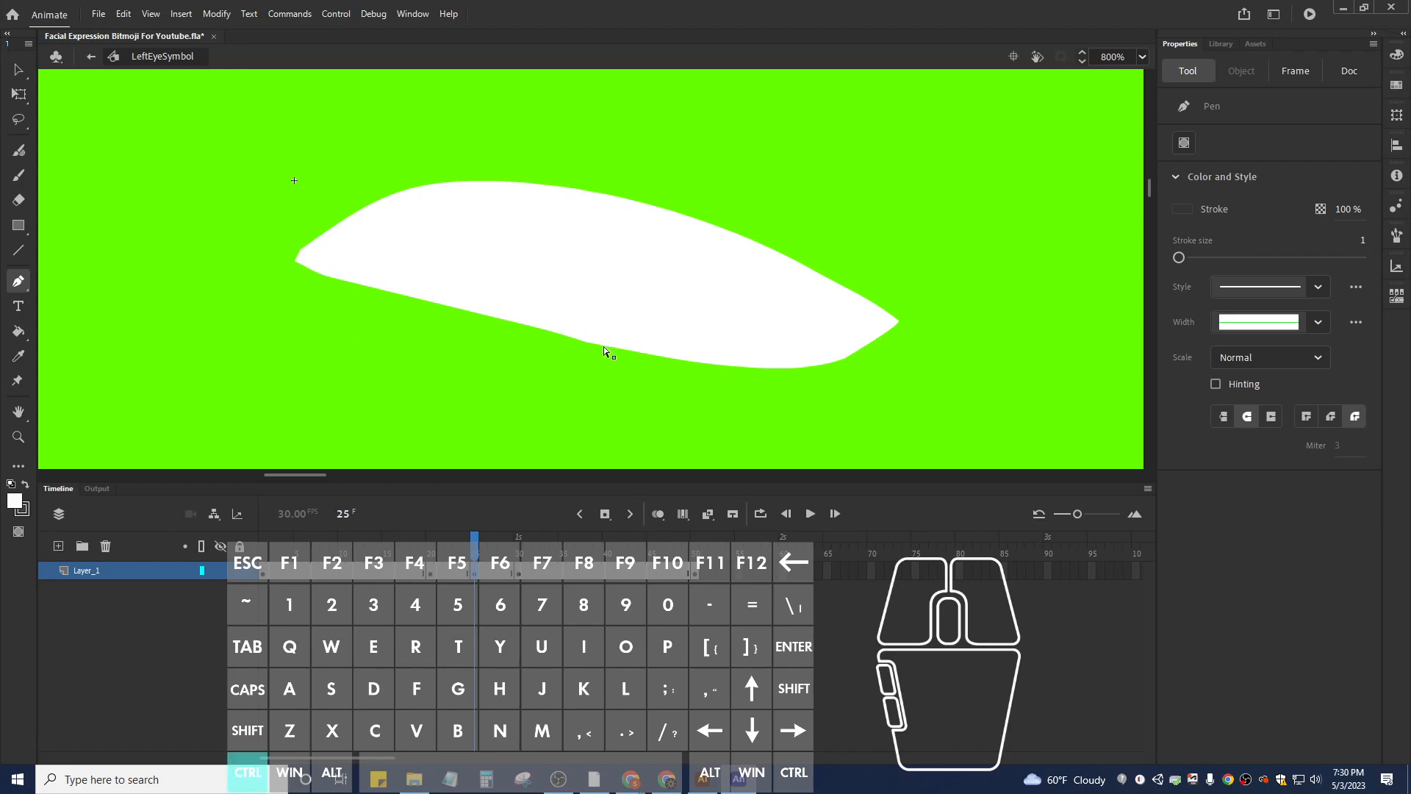
ctrl+click(604, 351)
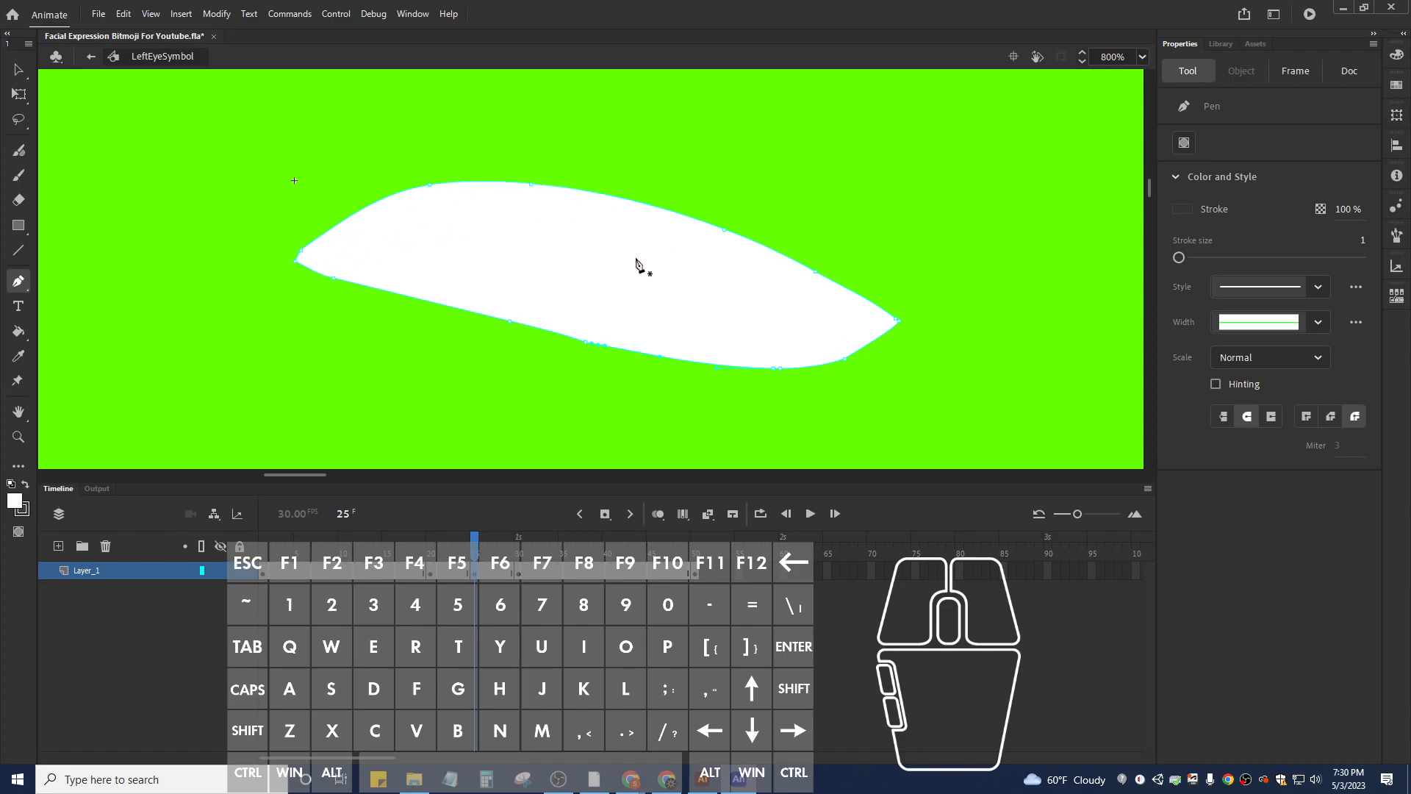
Delete the anchor points along the lower edge of the white eye shape at frame 25.
click(846, 361)
click(781, 369)
click(781, 370)
click(773, 369)
click(774, 369)
click(774, 370)
click(774, 370)
click(774, 370)
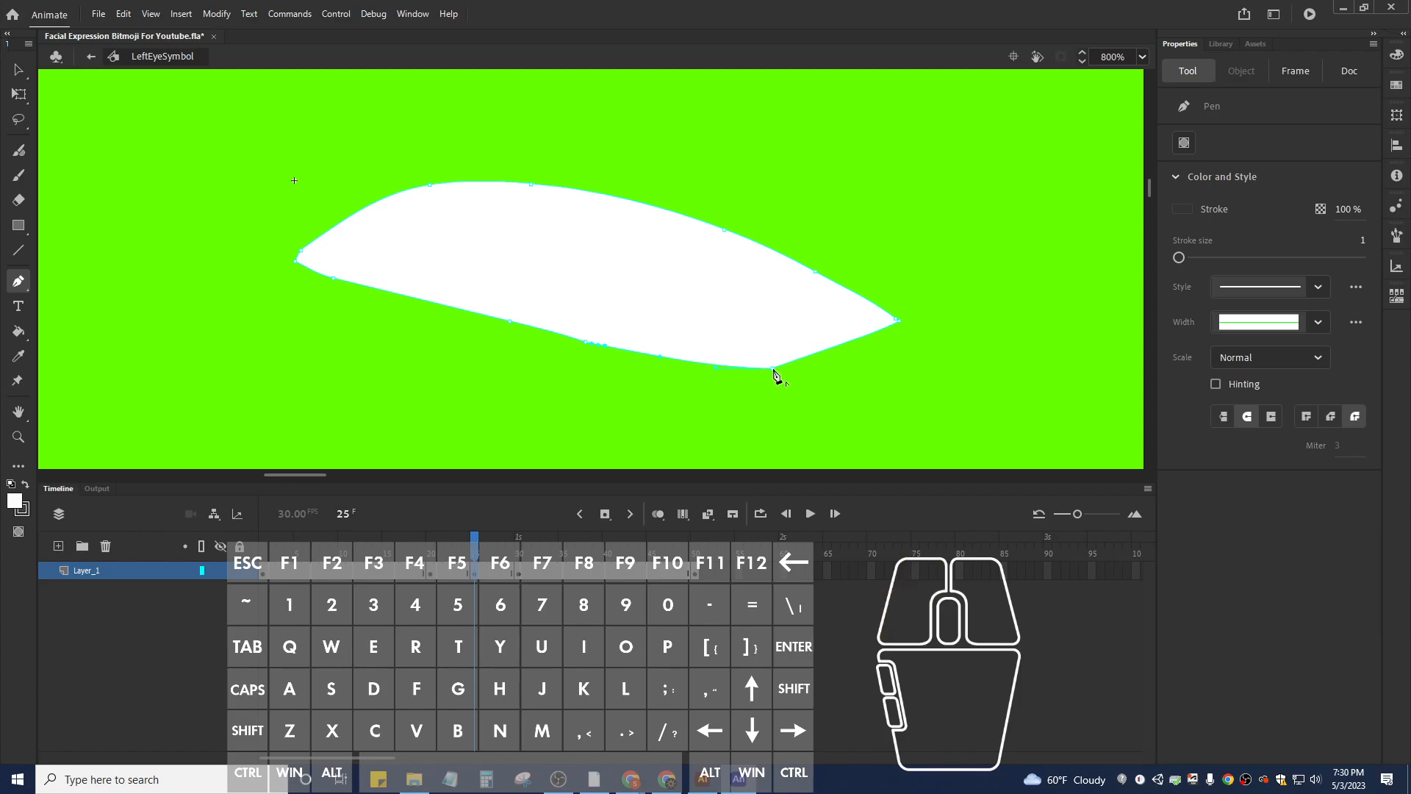
click(773, 370)
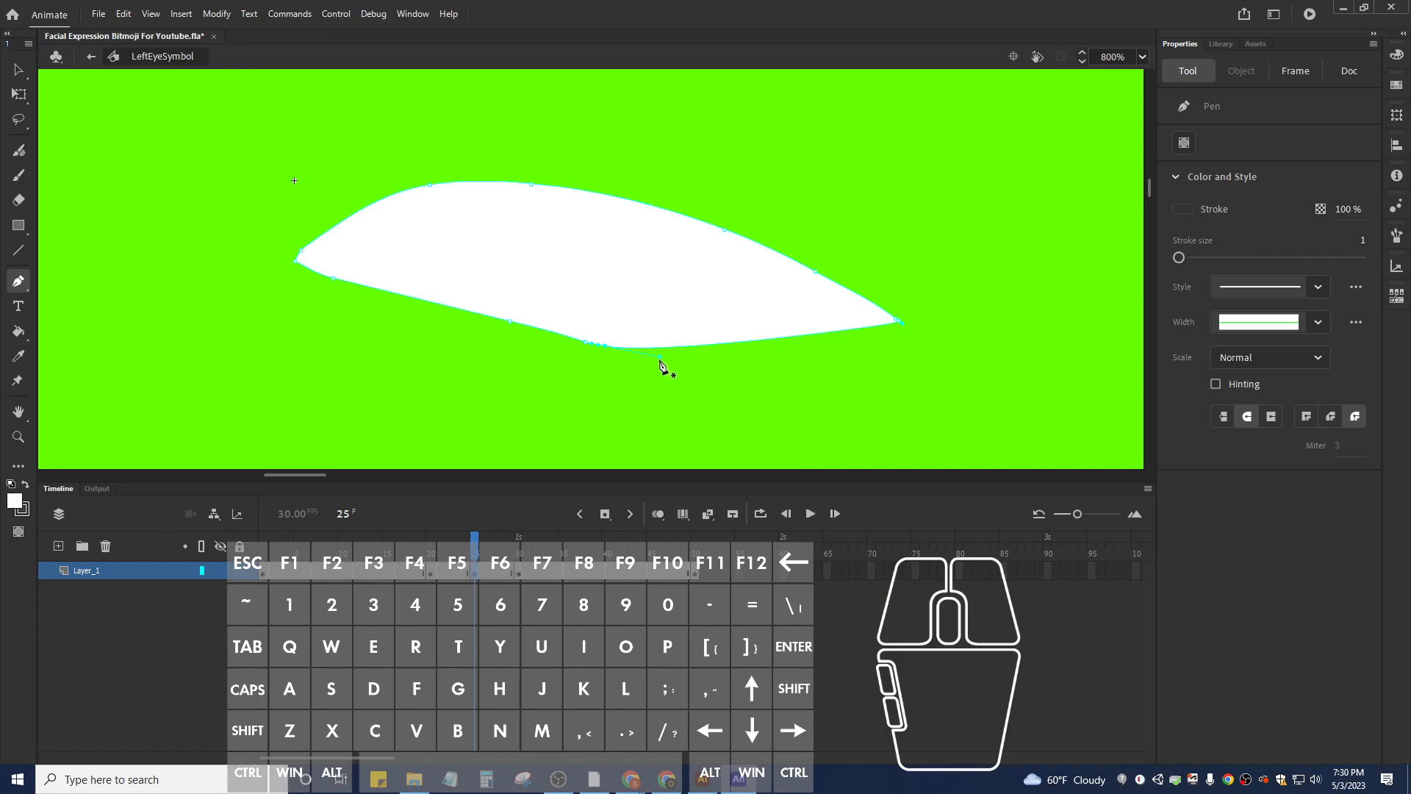
click(587, 347)
click(587, 347)
click(605, 347)
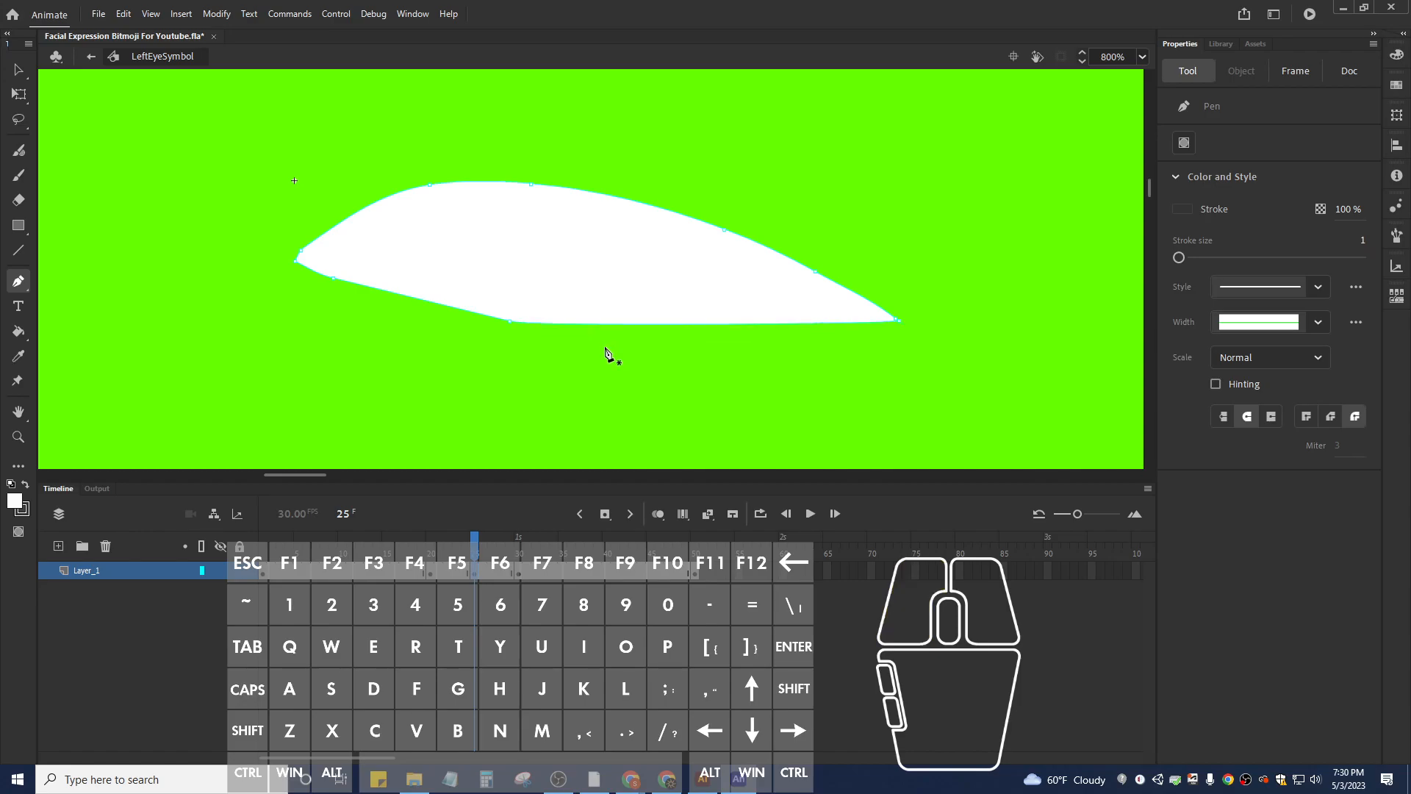
click(510, 324)
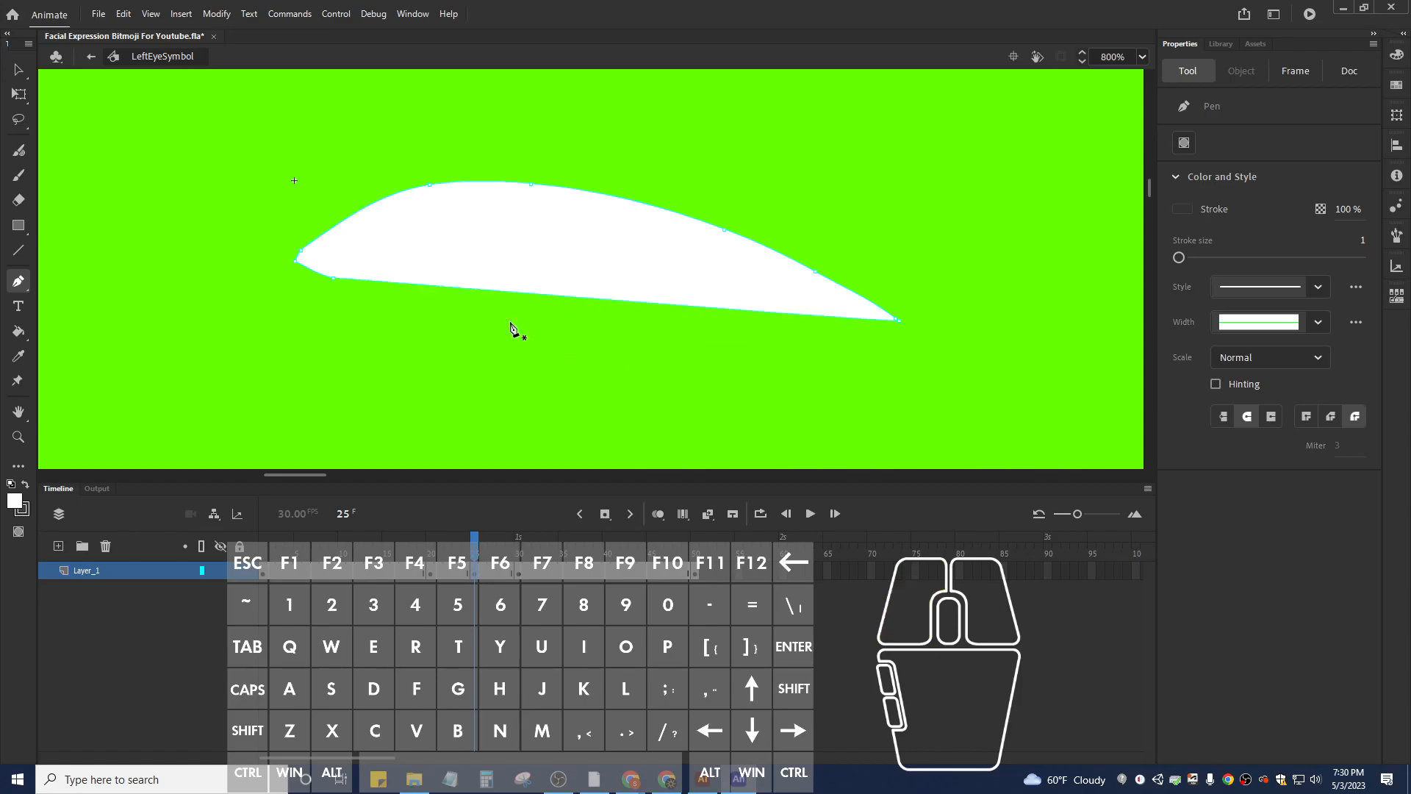
Remove the surplus points with the Delete Anchor Point tool, keeping only the shape's two outer corners and its upper peak.
right_click(19, 282)
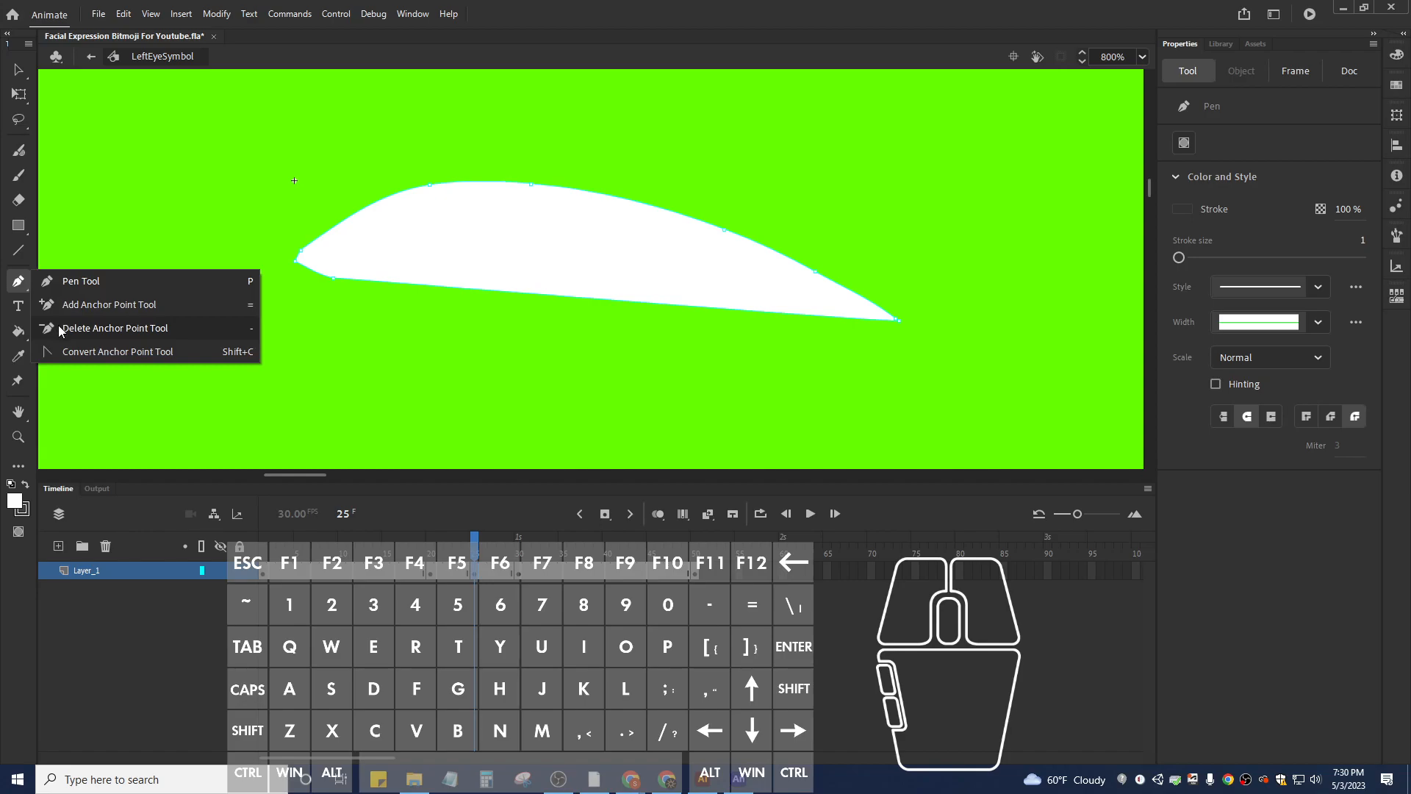
click(60, 325)
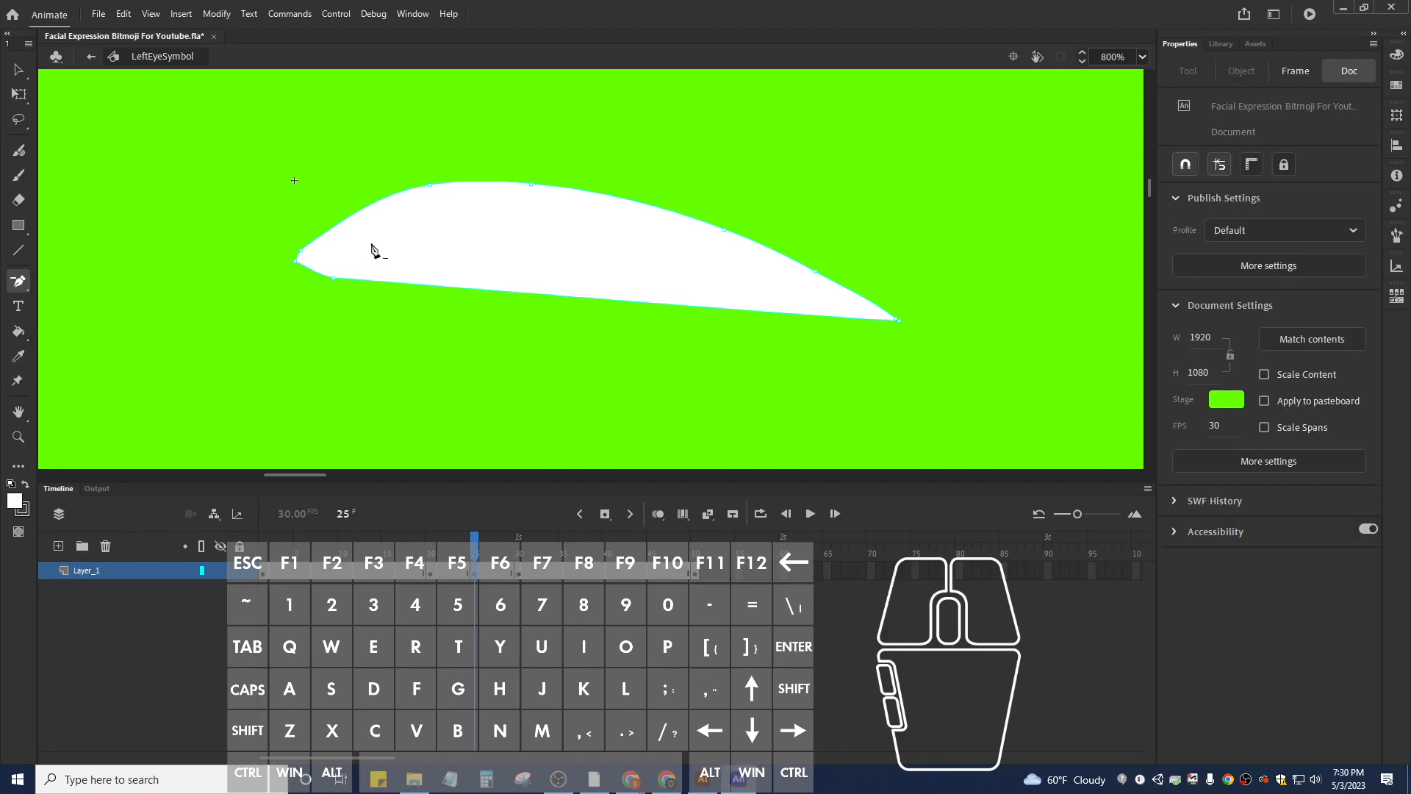
click(427, 188)
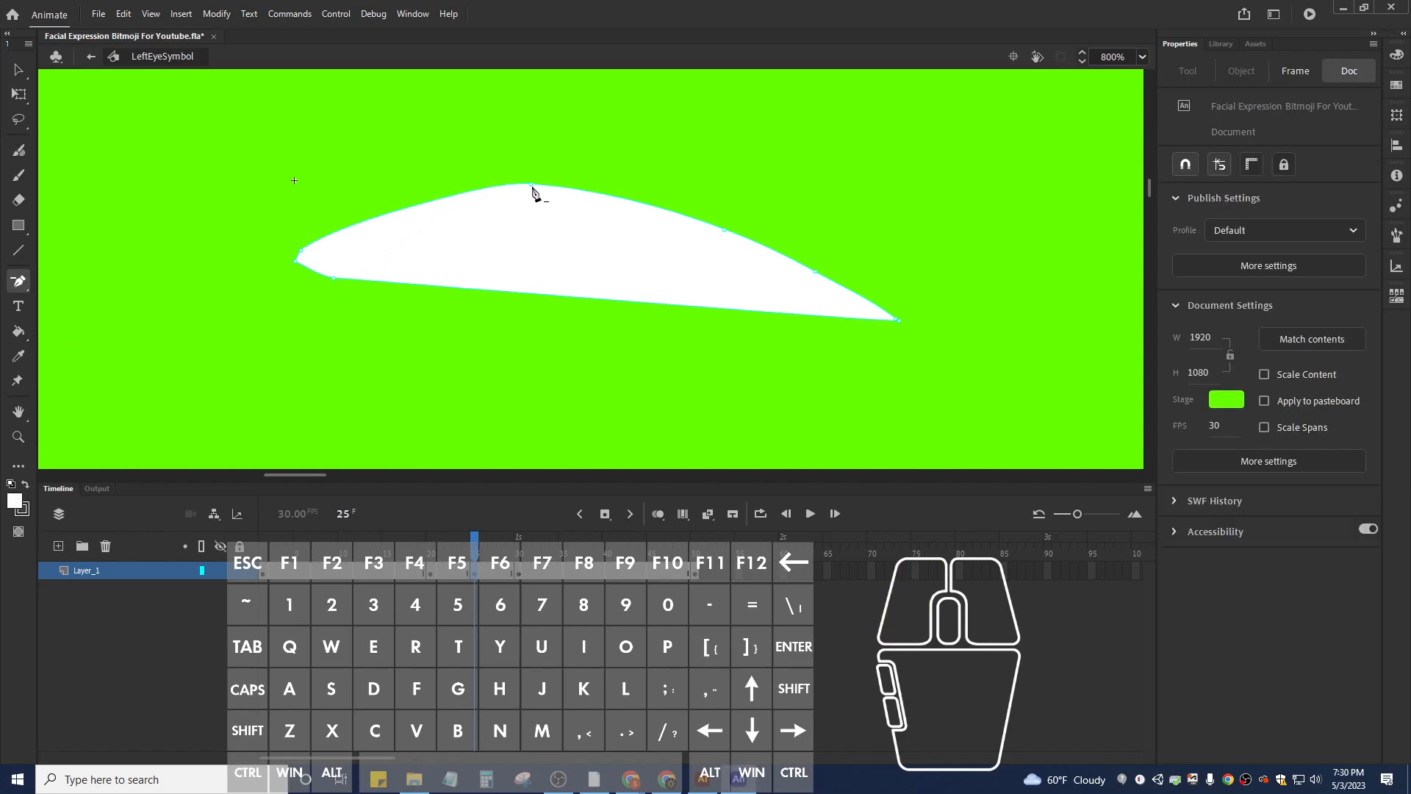
click(726, 232)
click(818, 275)
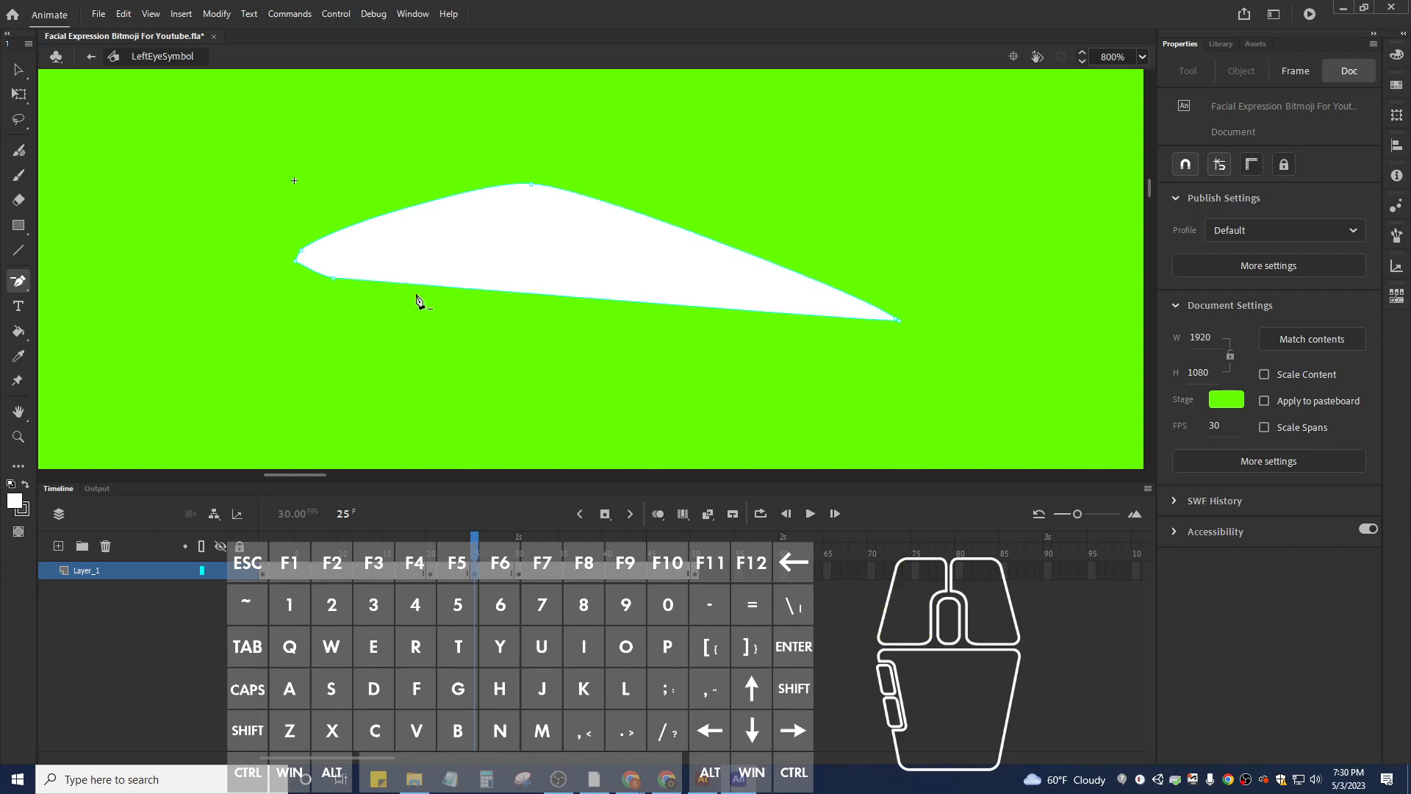
click(334, 285)
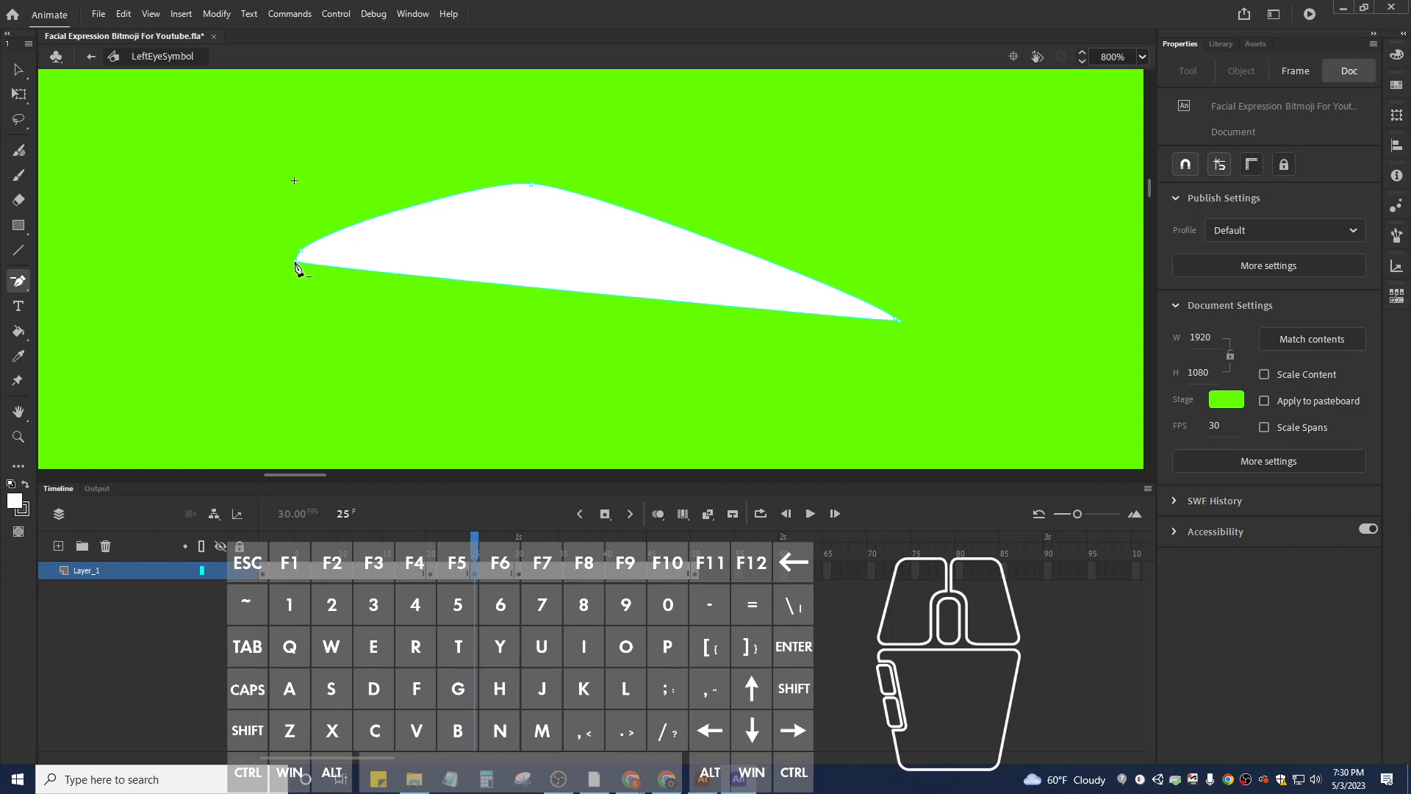
click(297, 262)
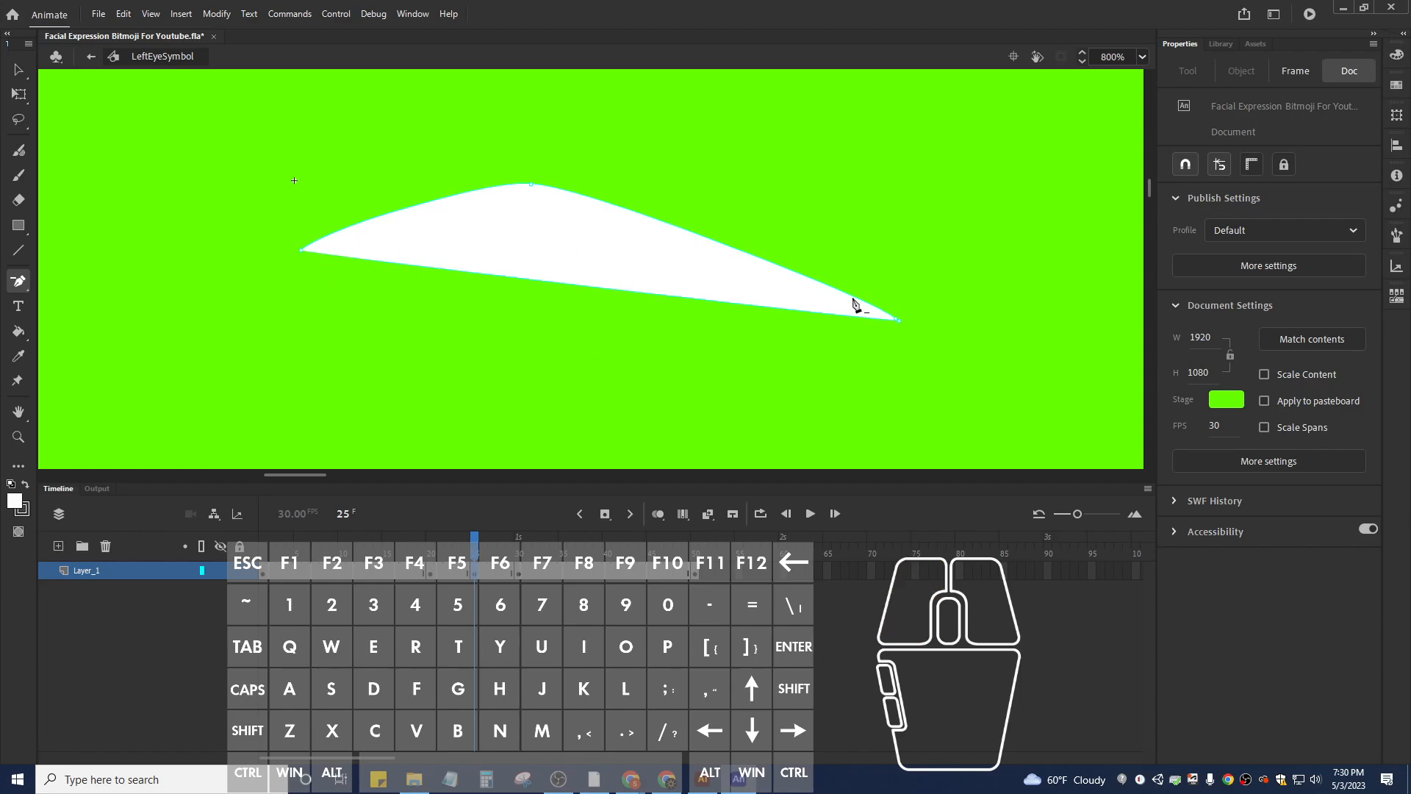
click(899, 322)
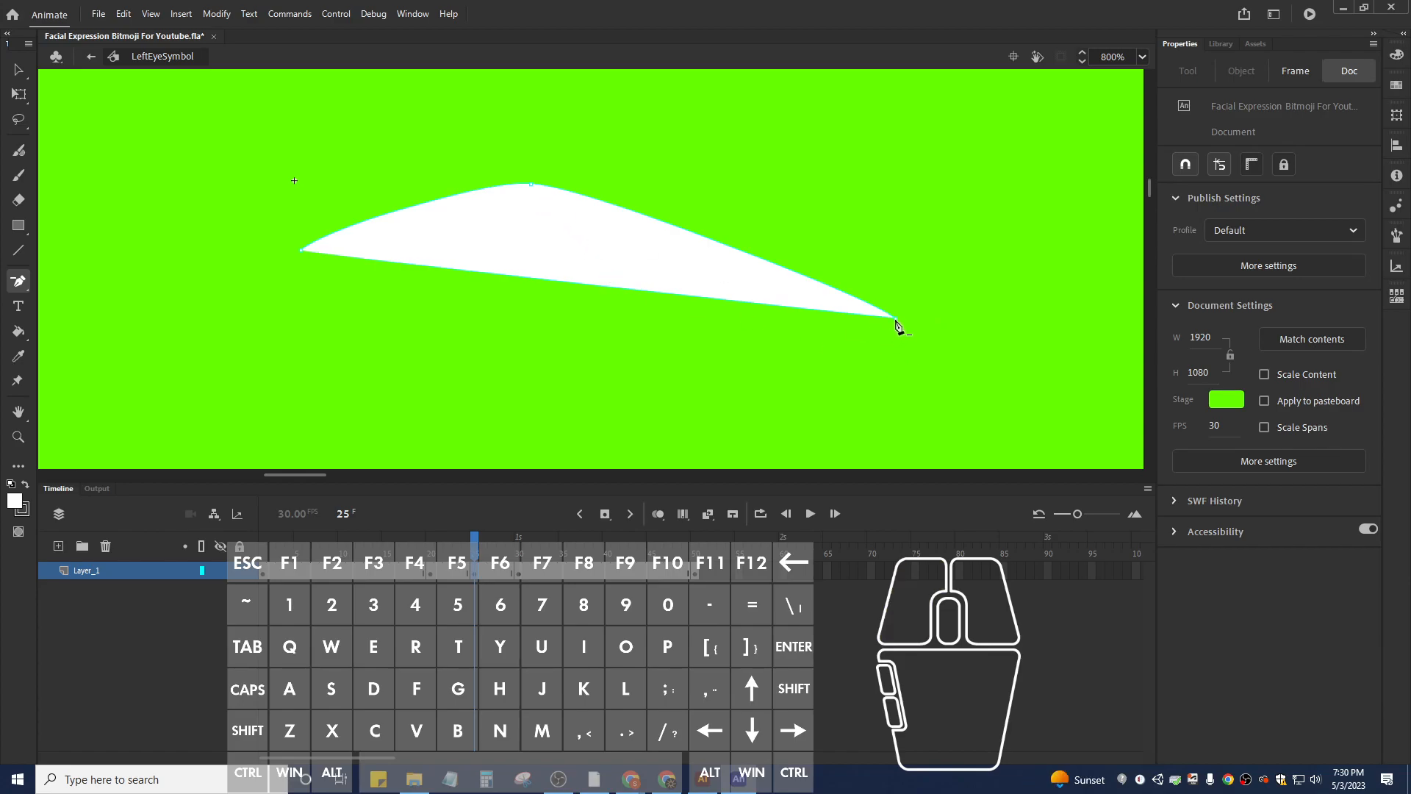
Pull vertical curve handles from both corner points with the Pen tool and delete the upper peak point, forming a smooth oval.
click(12, 286)
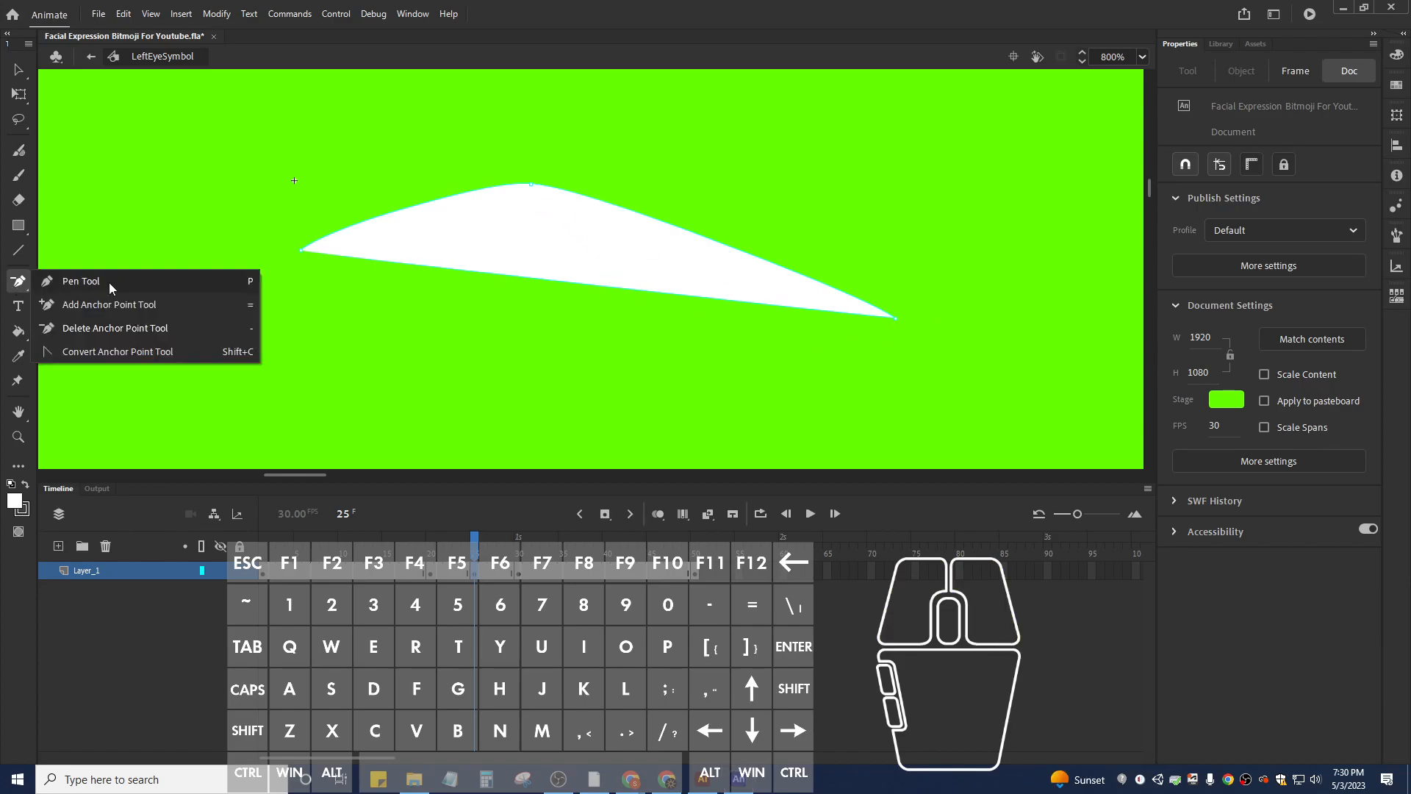
click(108, 282)
drag(898, 324, 902, 242)
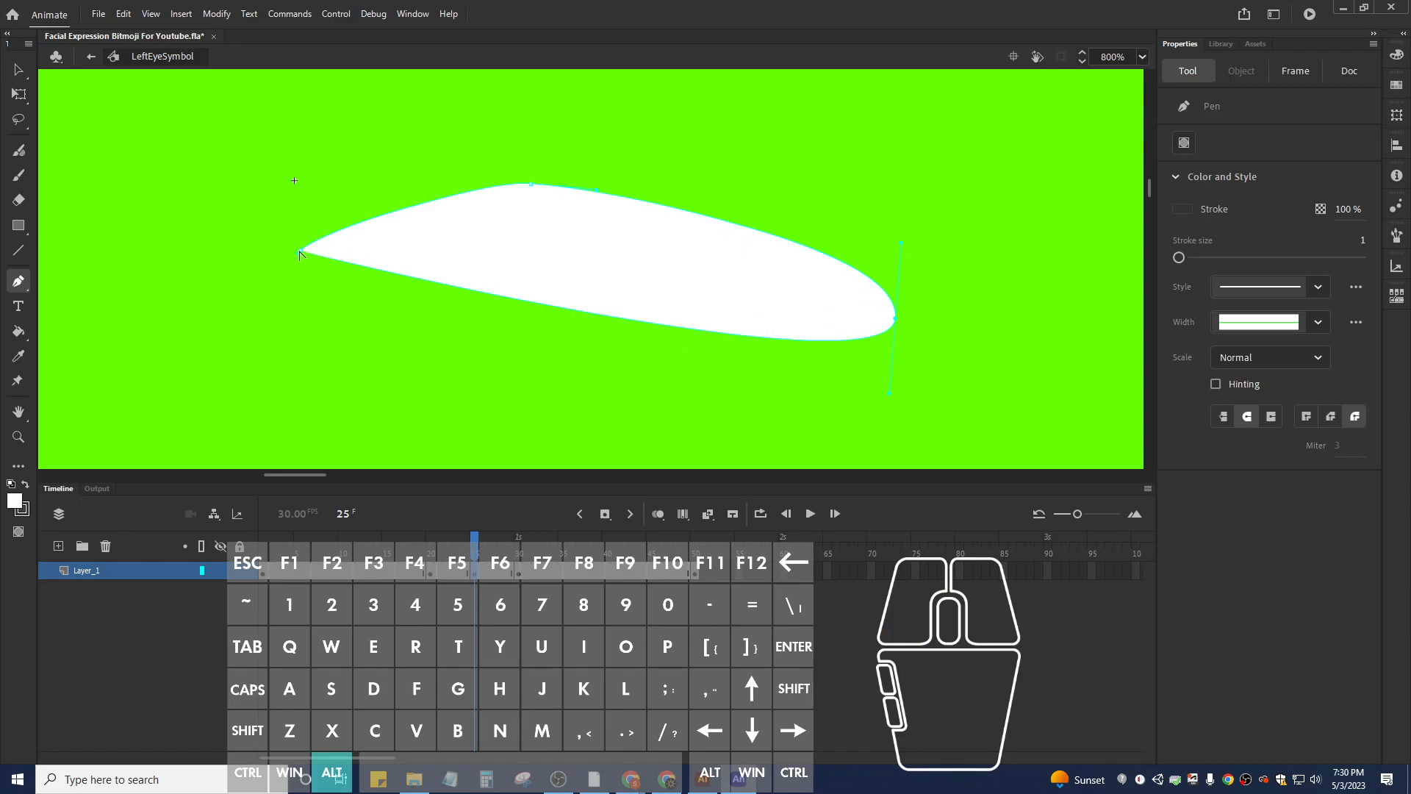
drag(300, 254, 301, 196)
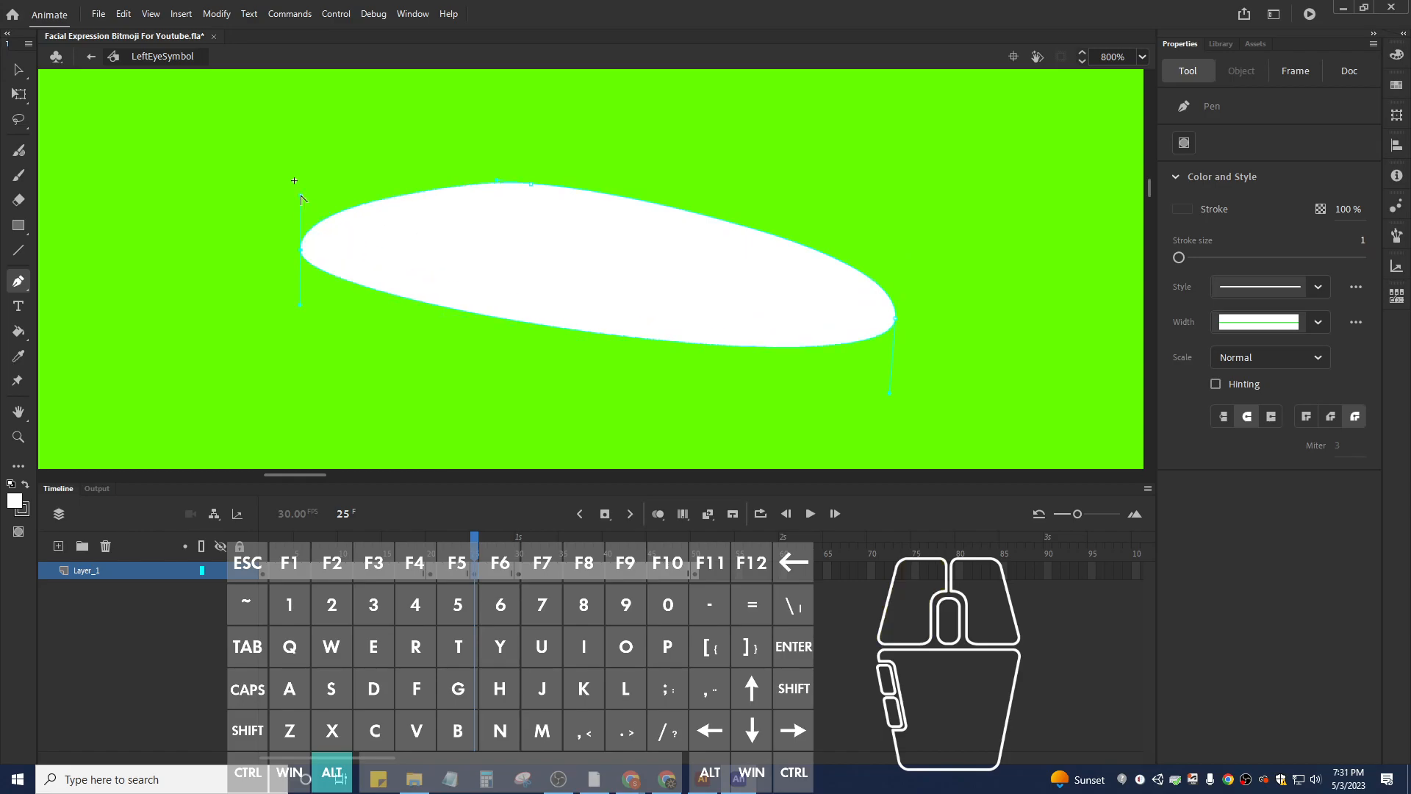
click(531, 185)
Bend the upper curve handles of both corners downward at frame 25 to flatten the oval into a thin closed-eye crescent.
drag(475, 560, 434, 568)
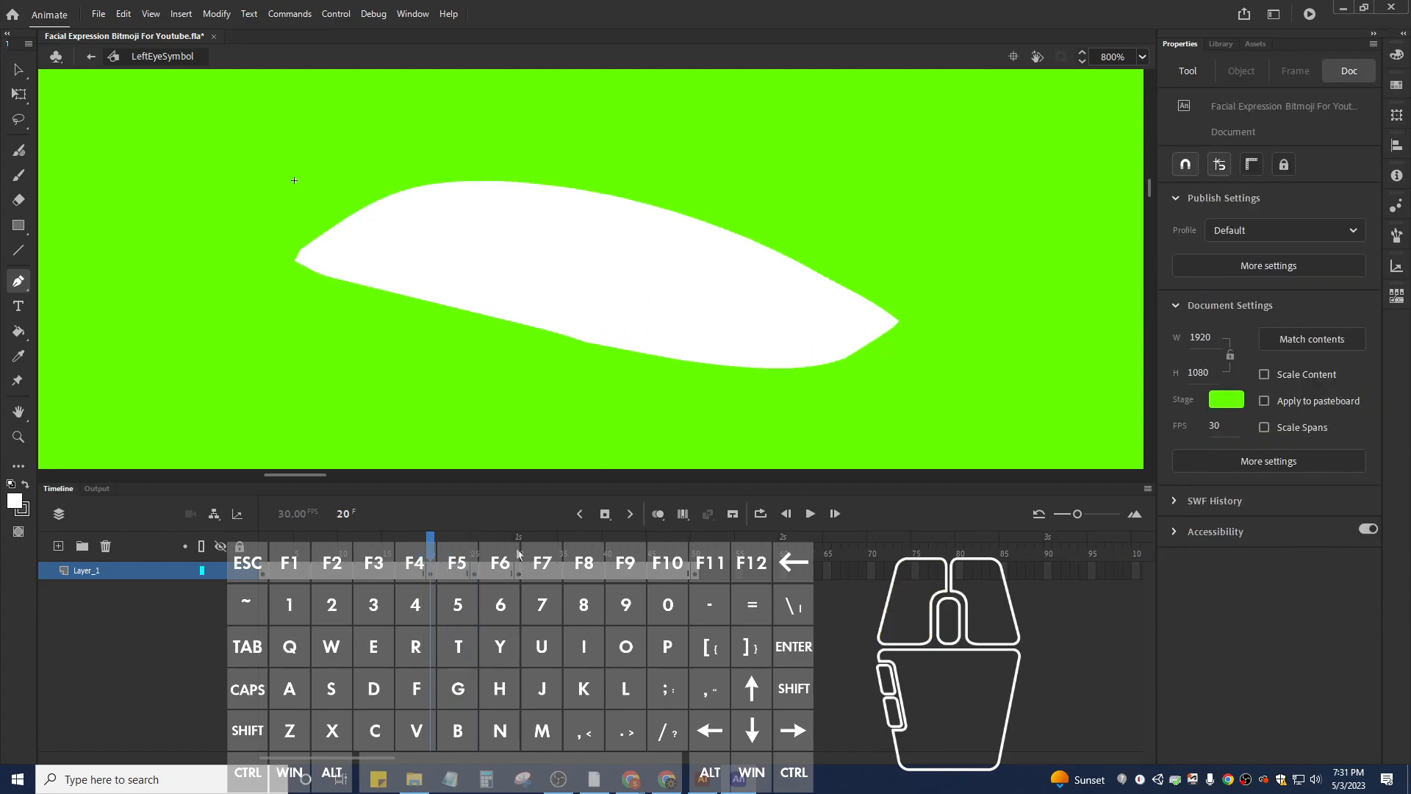
click(477, 577)
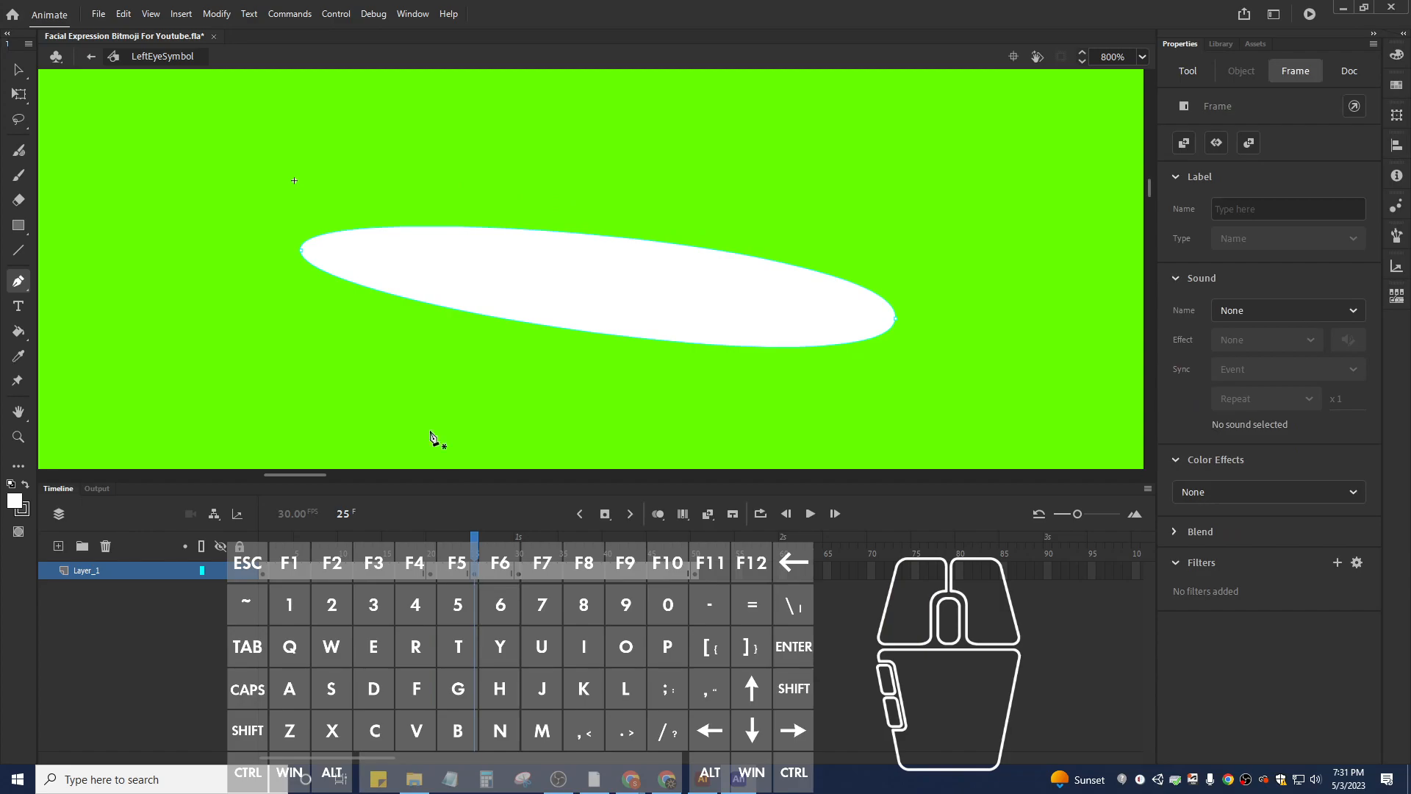
key(ctrl)
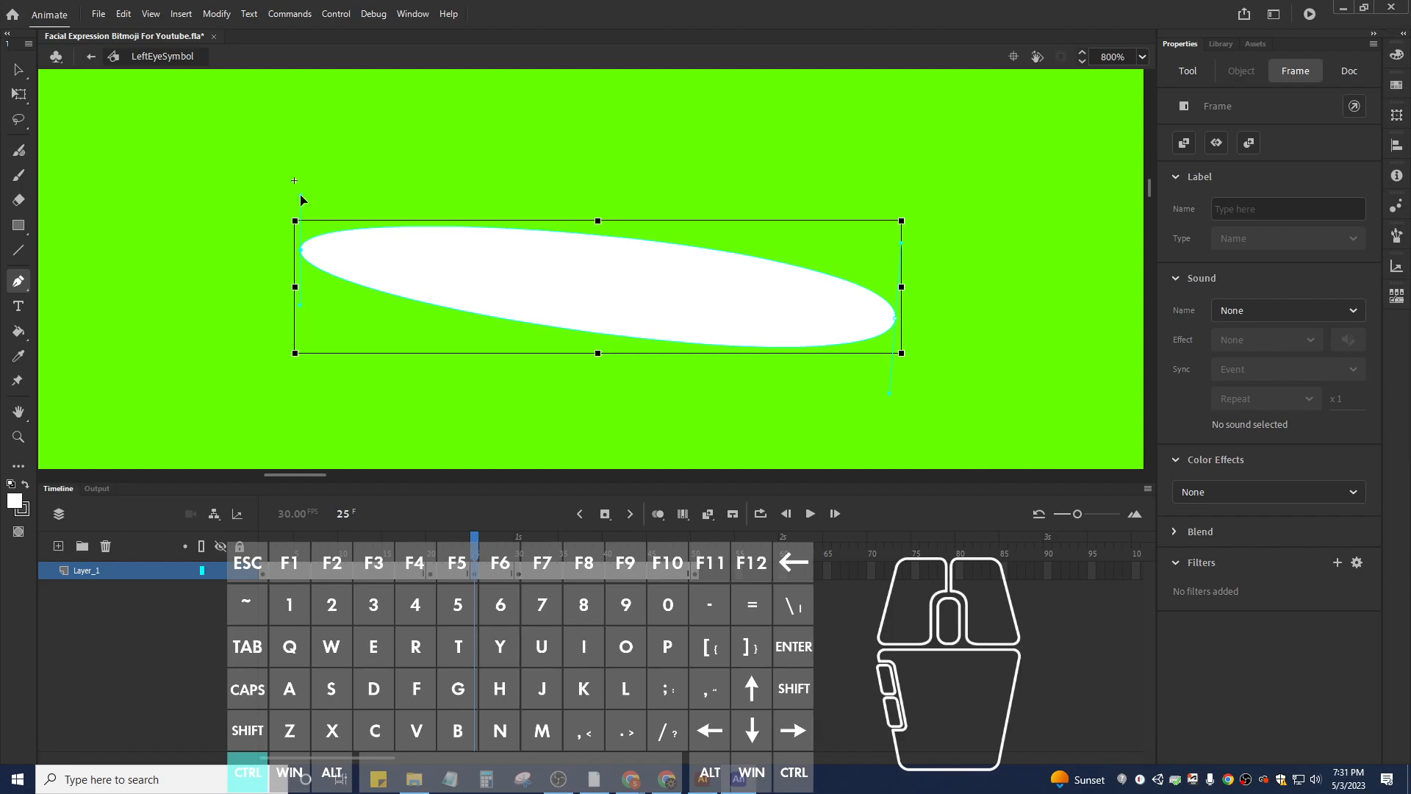
key(alt)
drag(302, 198, 381, 313)
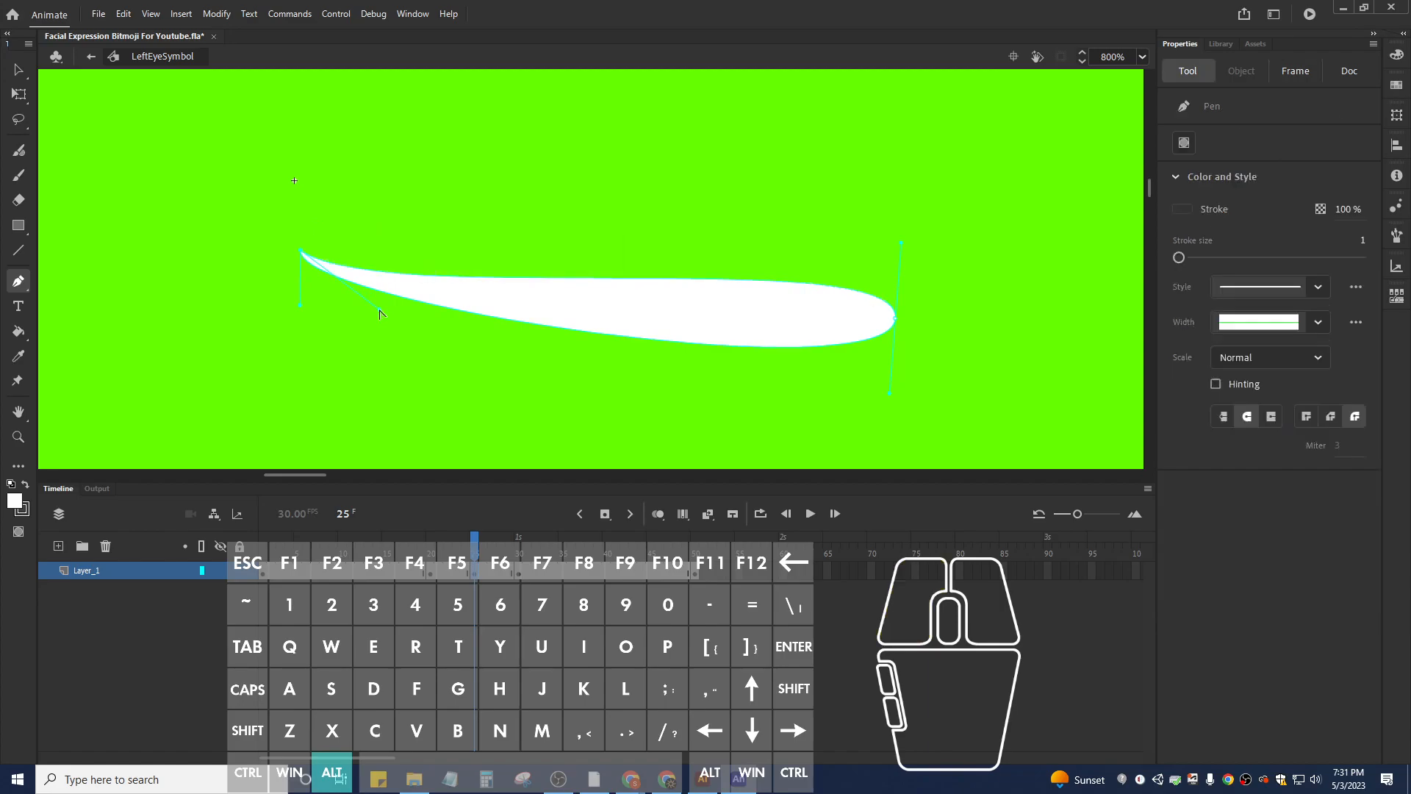
drag(902, 246, 799, 363)
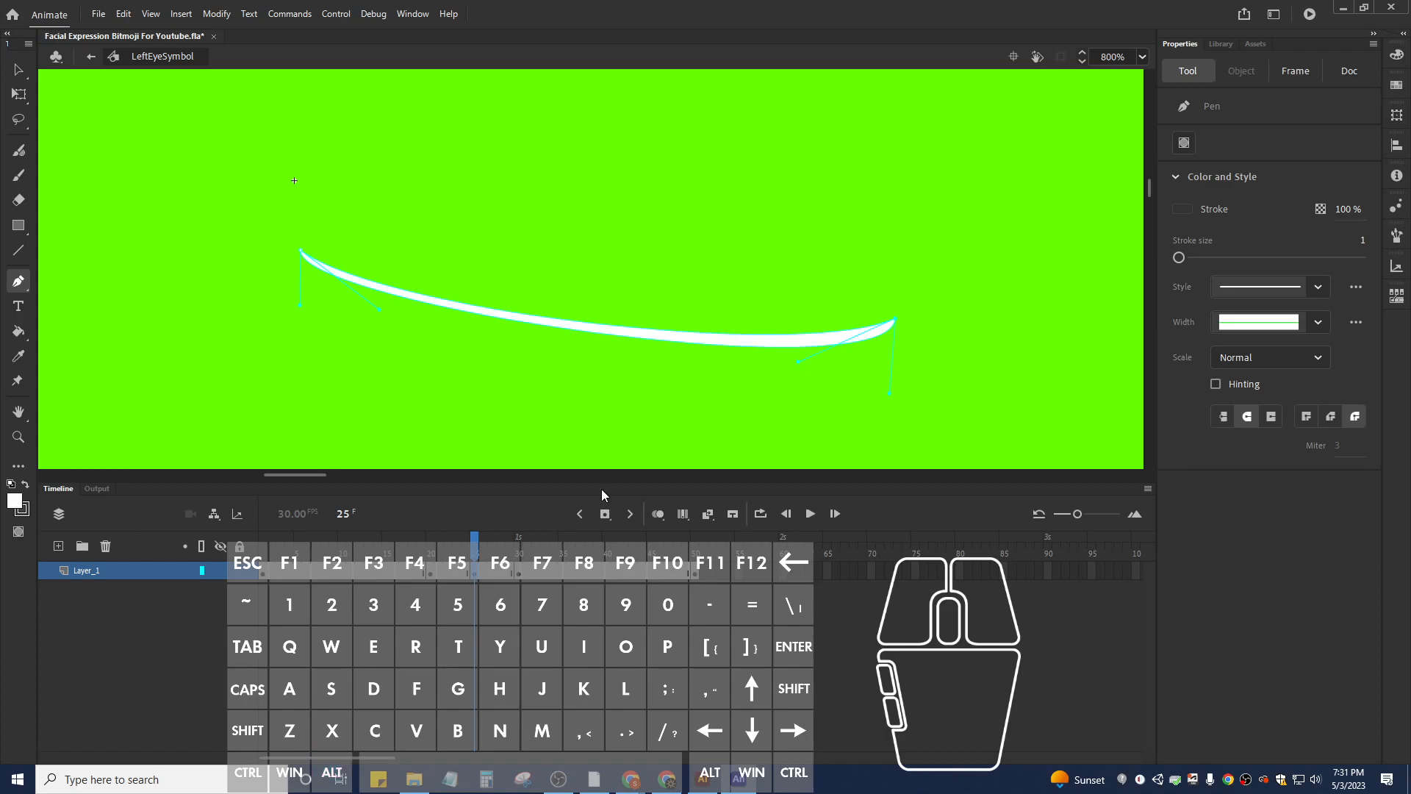
Create shape tweens across frames 1 to 50 of Layer_1 in LeftEyeSymbol and scrub through the blink.
mouse_move(477, 551)
mouse_down()
mouse_move(406, 550)
mouse_move(483, 553)
mouse_up()
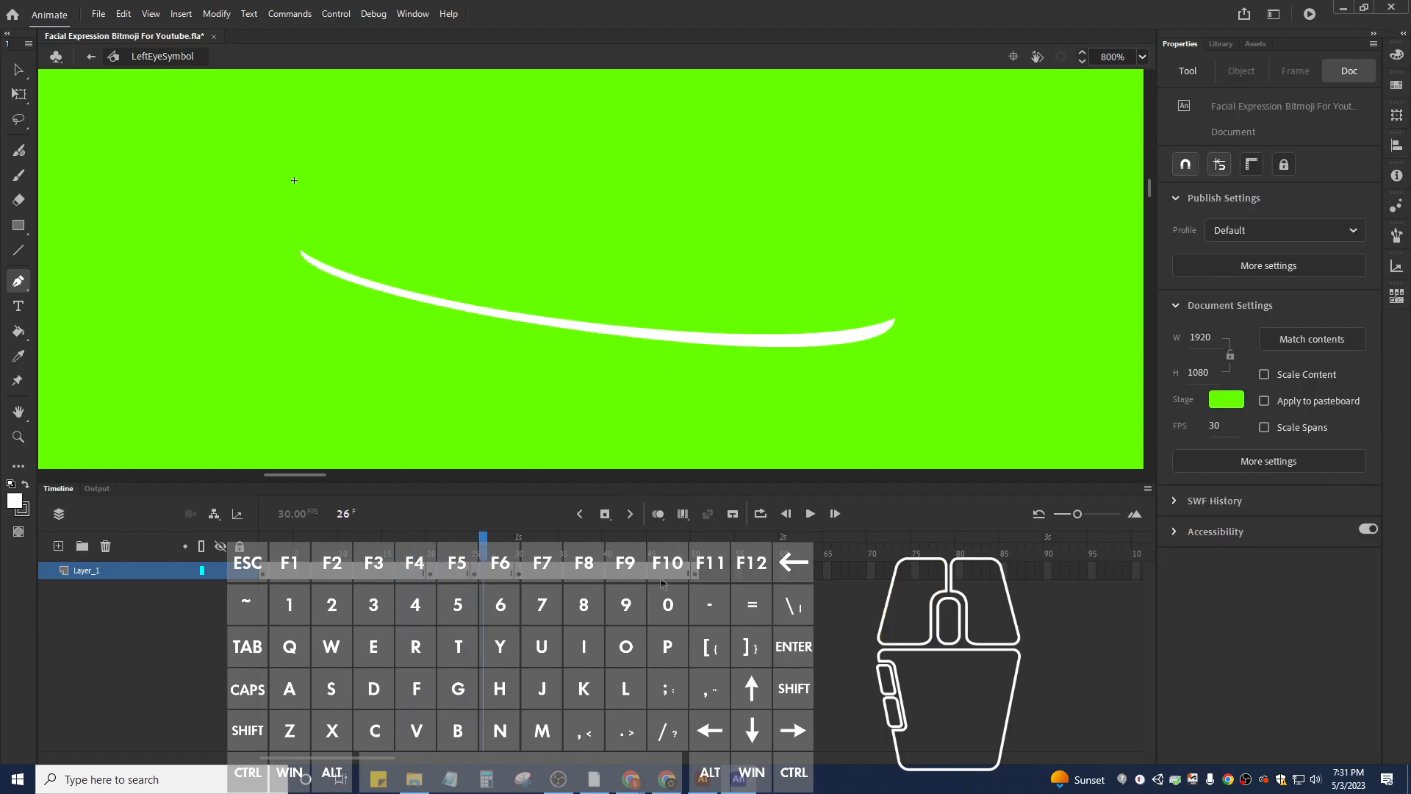
drag(697, 576, 262, 572)
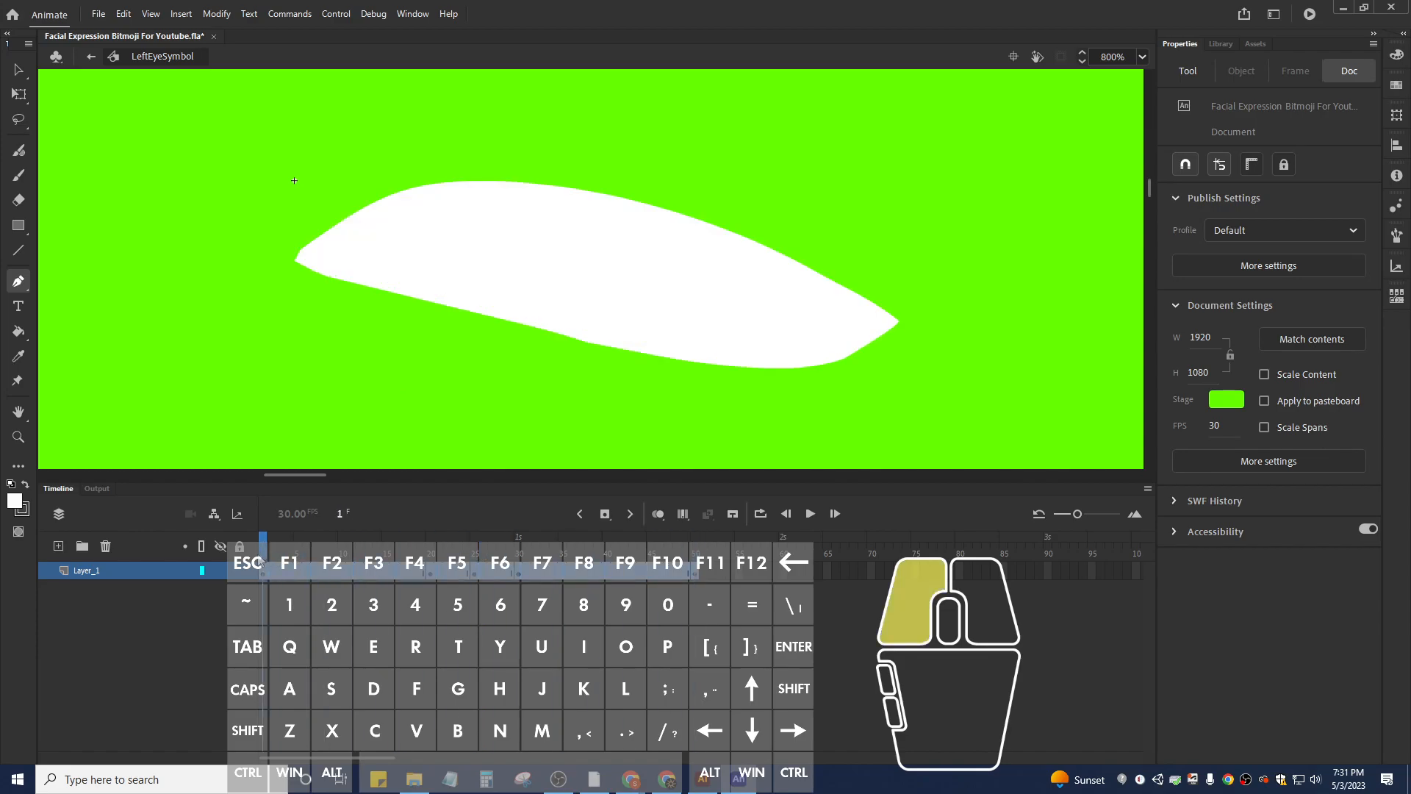
right_click(350, 573)
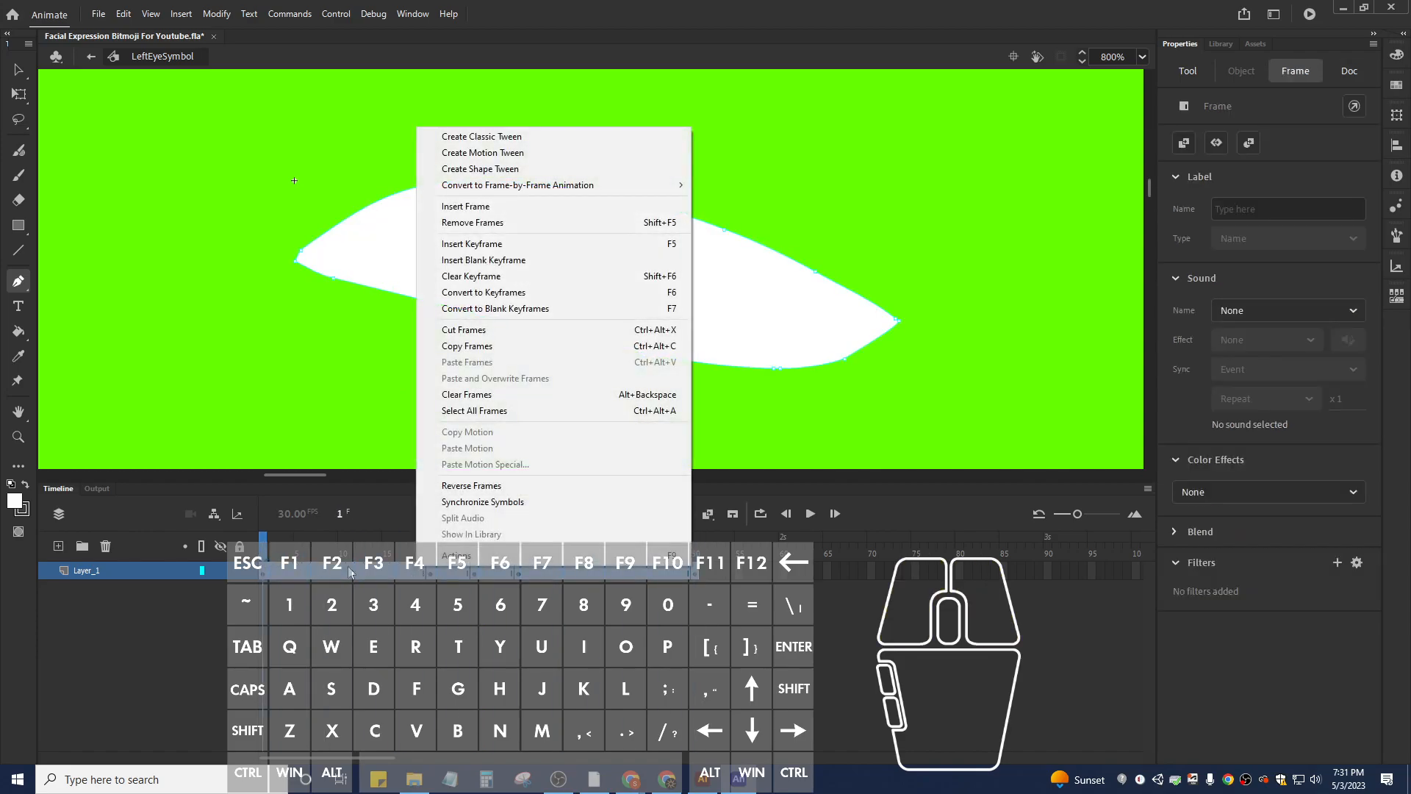
click(542, 170)
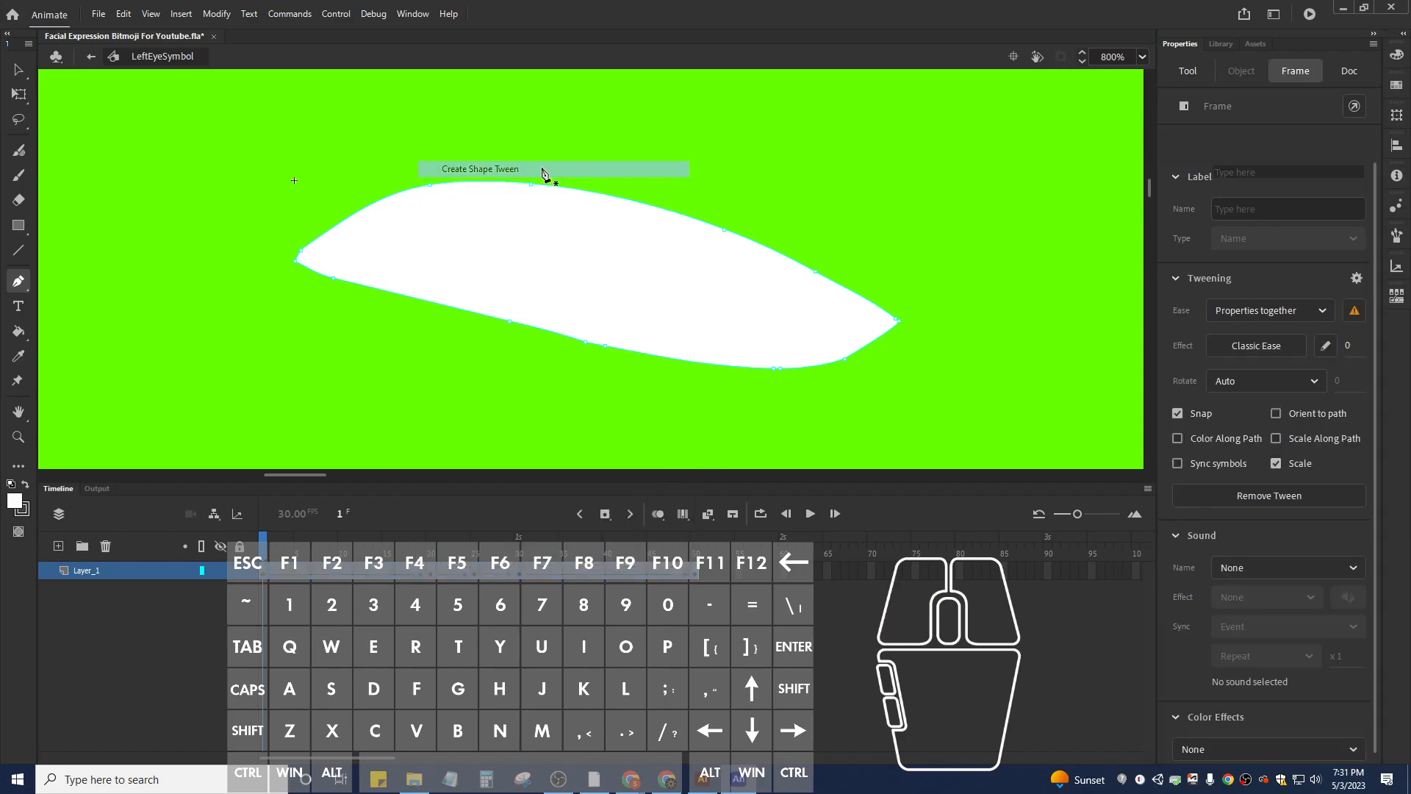
drag(263, 548, 695, 581)
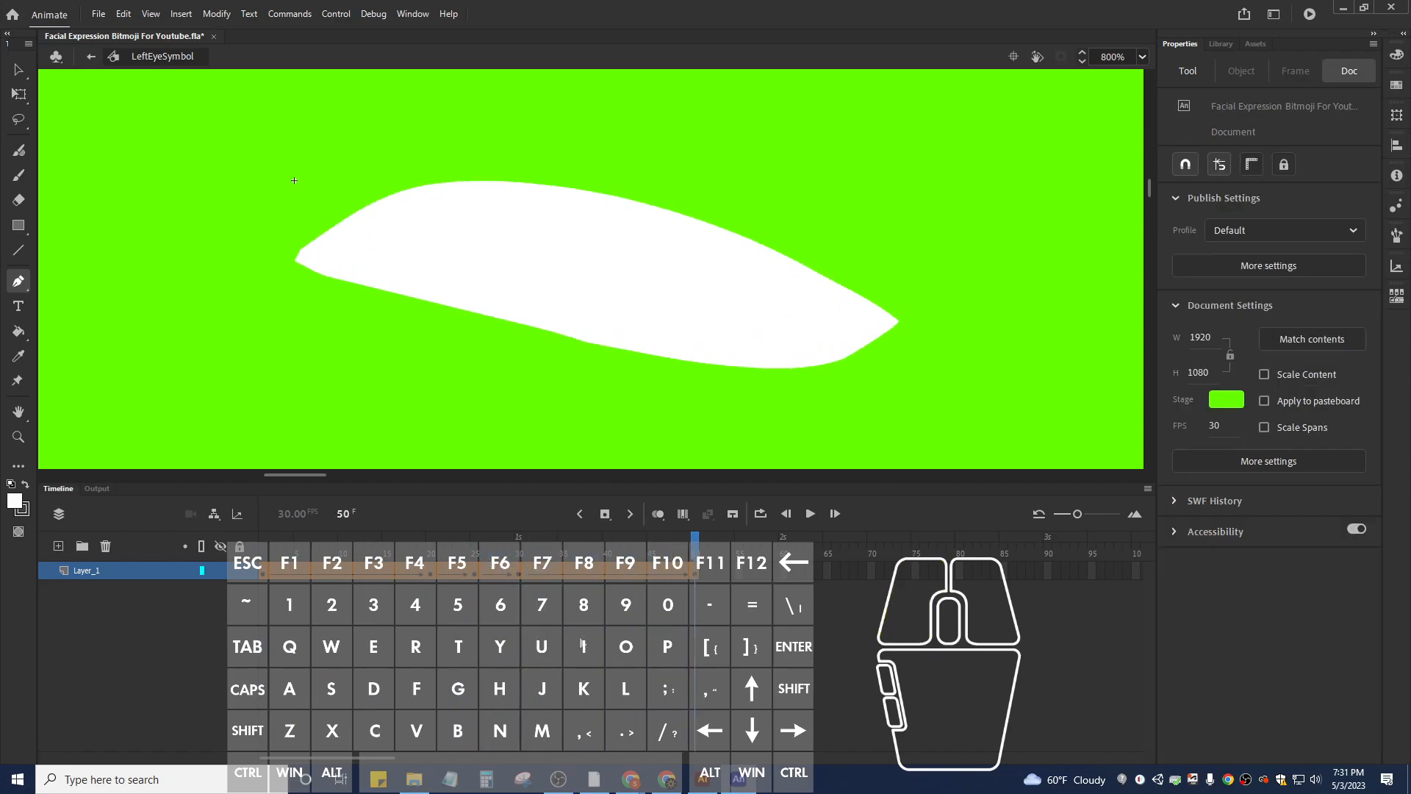
Return to Scene 1 and preview the left eye's blink on the face up to frame 26.
click(91, 57)
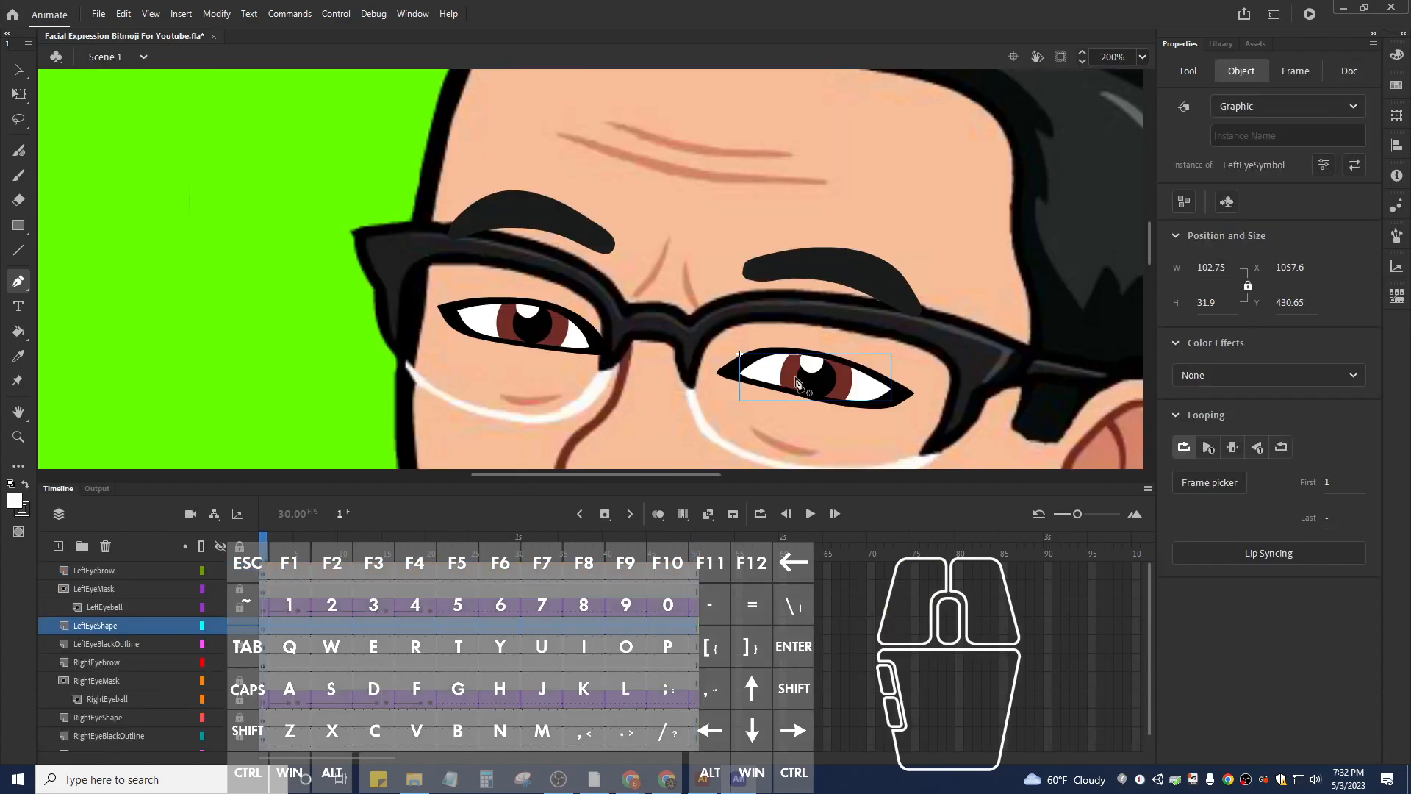
drag(269, 551, 489, 623)
click(747, 442)
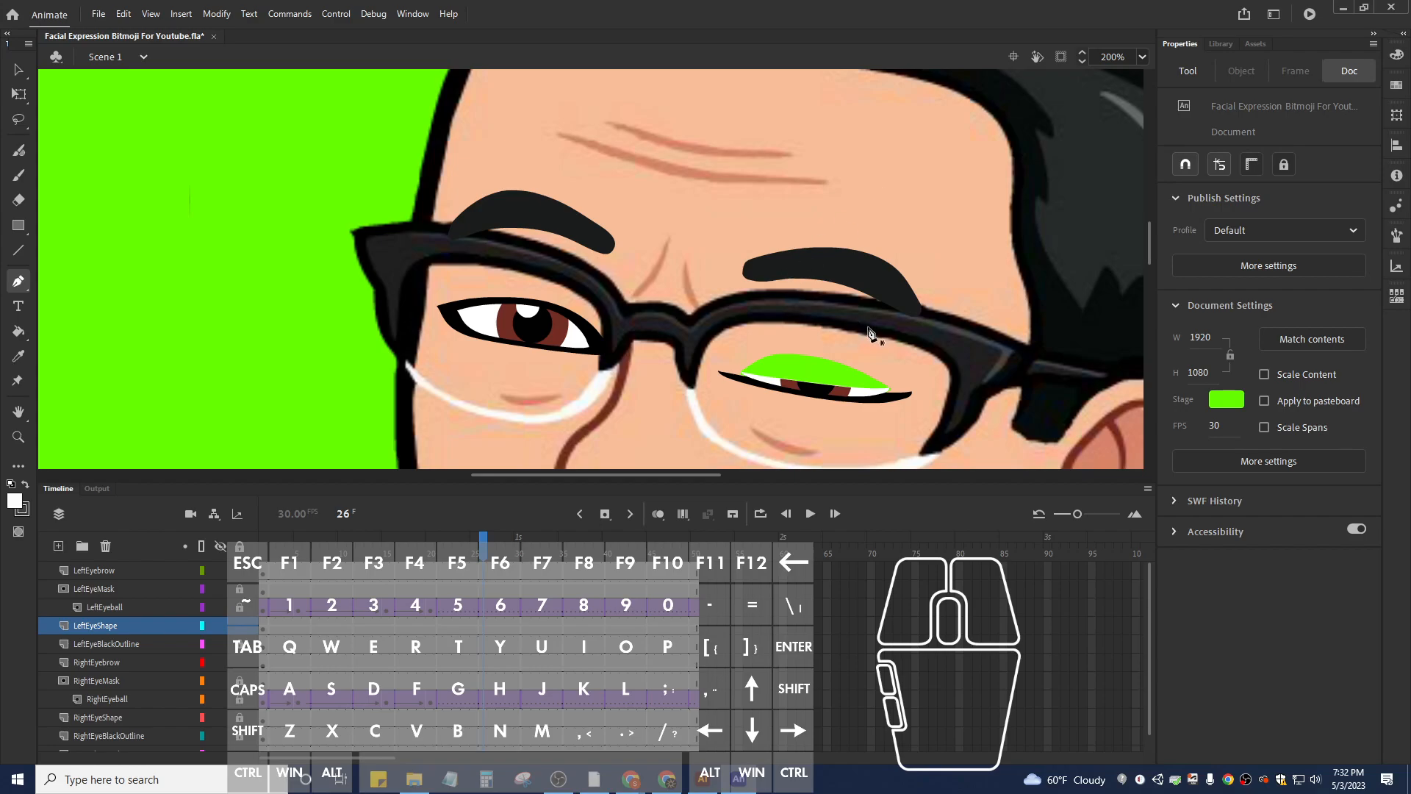
Select the Everything_Else layer at the end of the layer stack.
scroll(822, 281, down, 10)
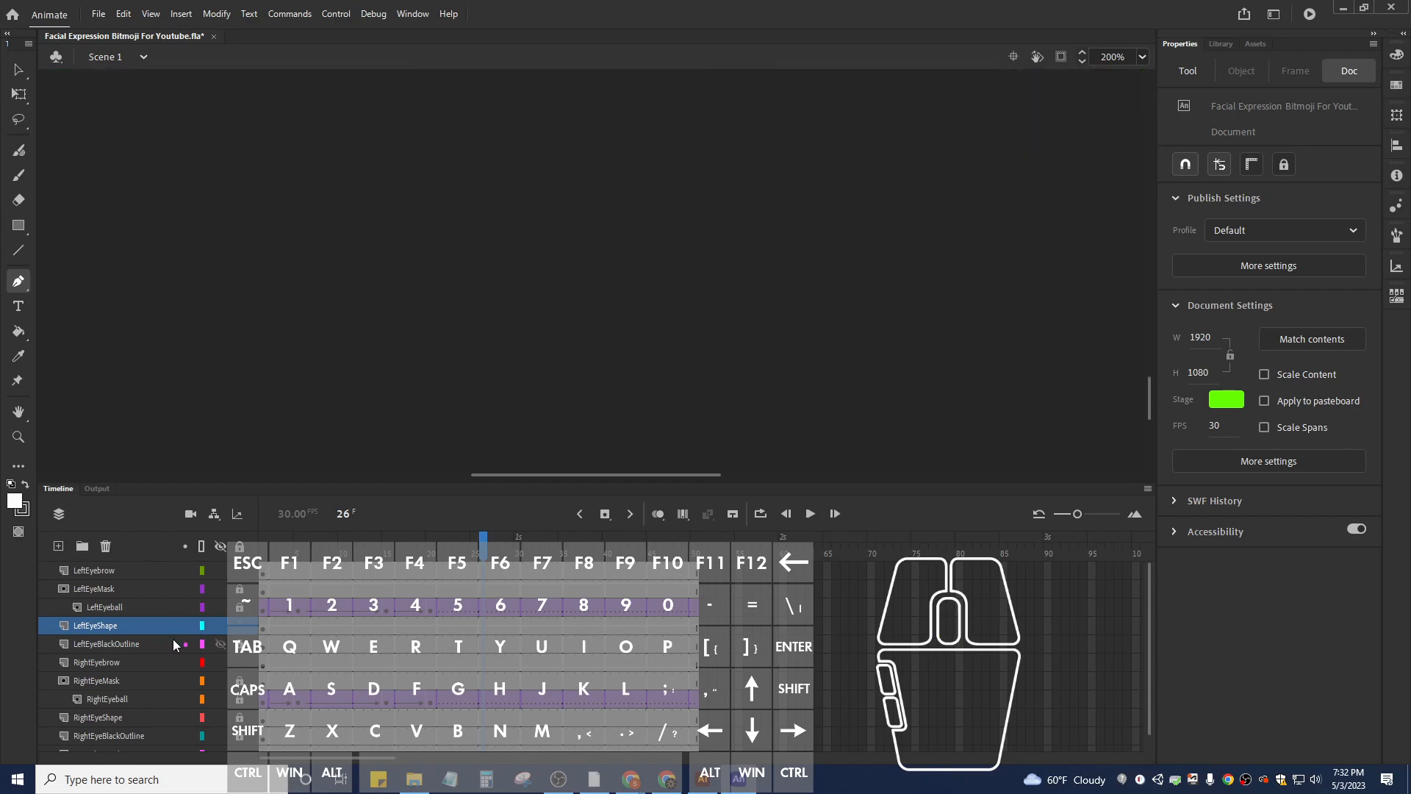
scroll(162, 644, down, 1)
click(102, 734)
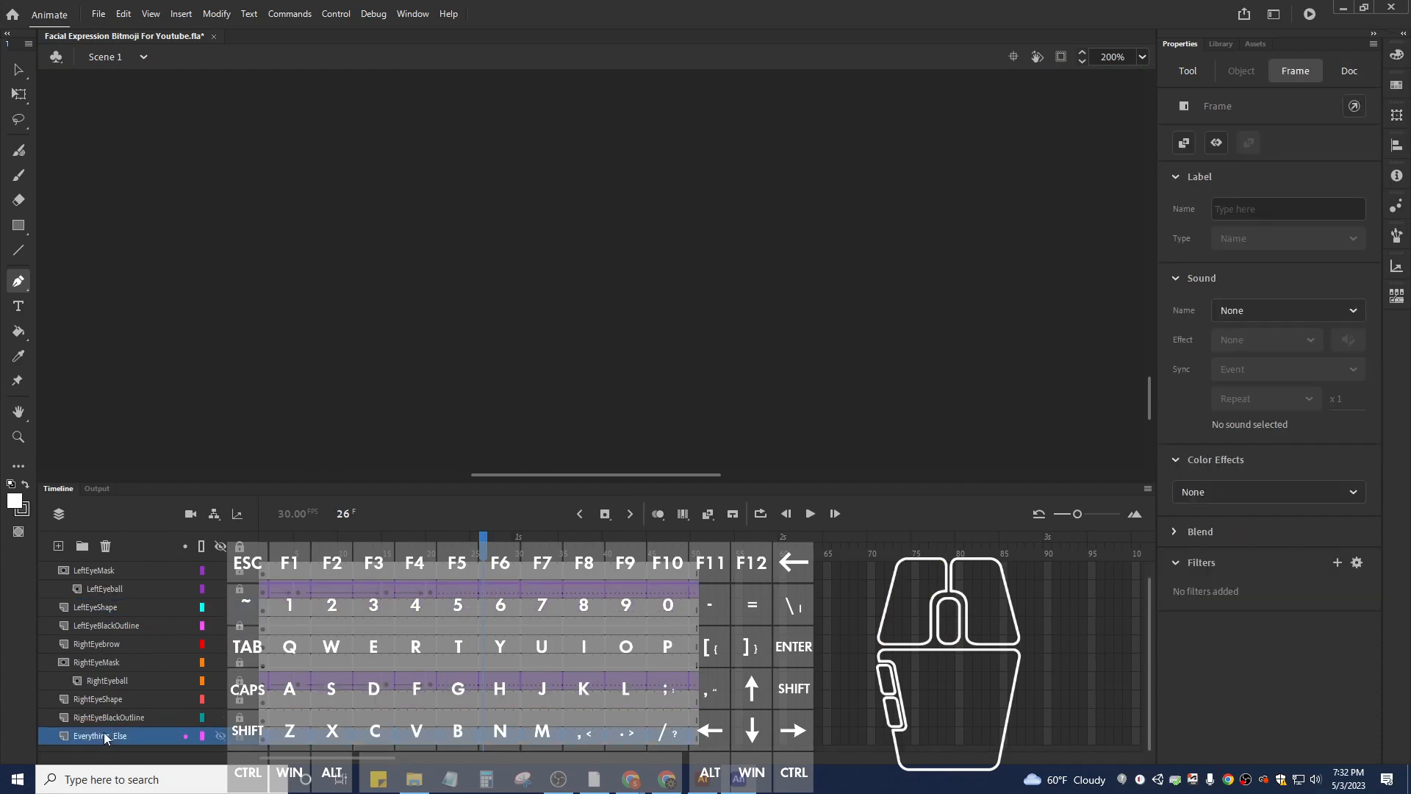
scroll(615, 271, up, 8)
scroll(614, 278, up, 6)
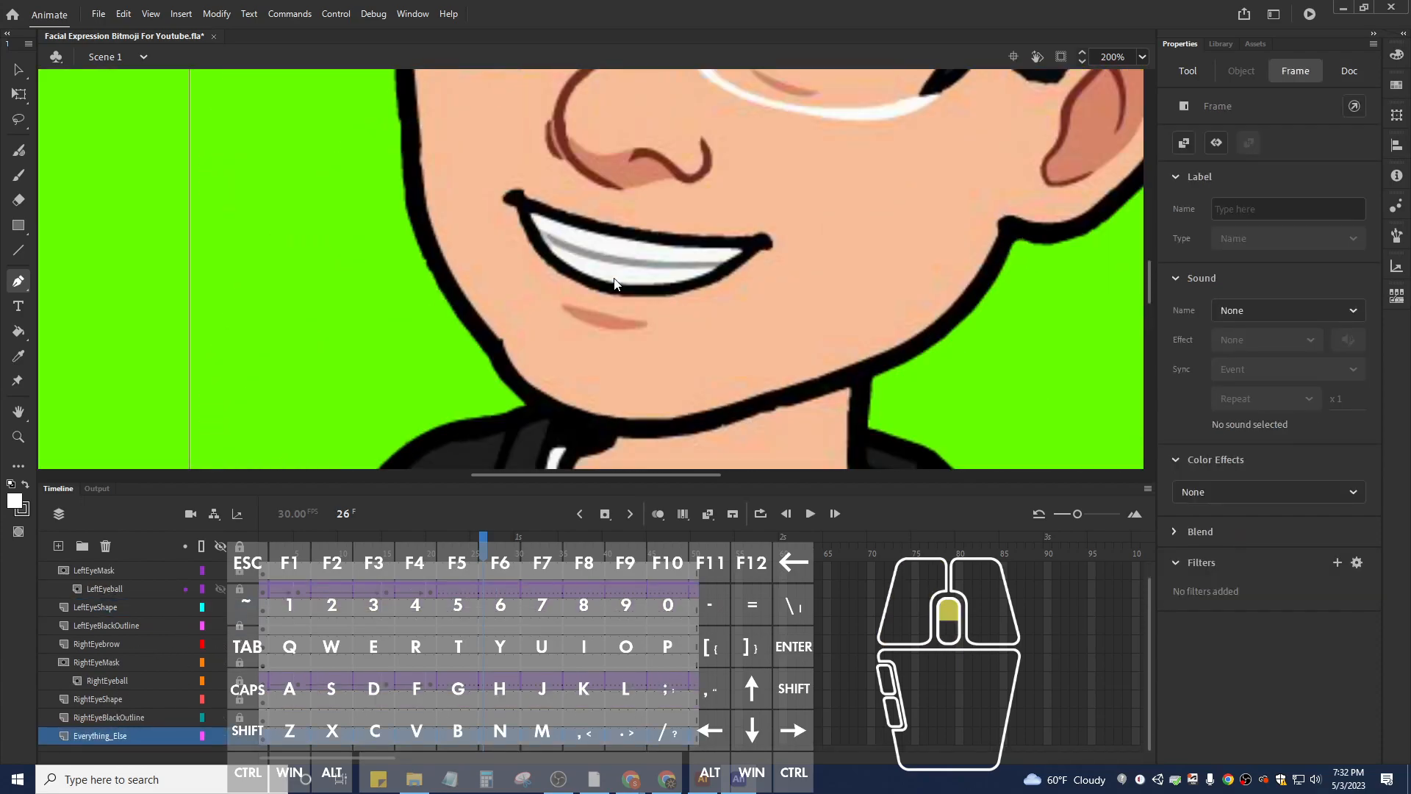
click(107, 737)
right_click(107, 741)
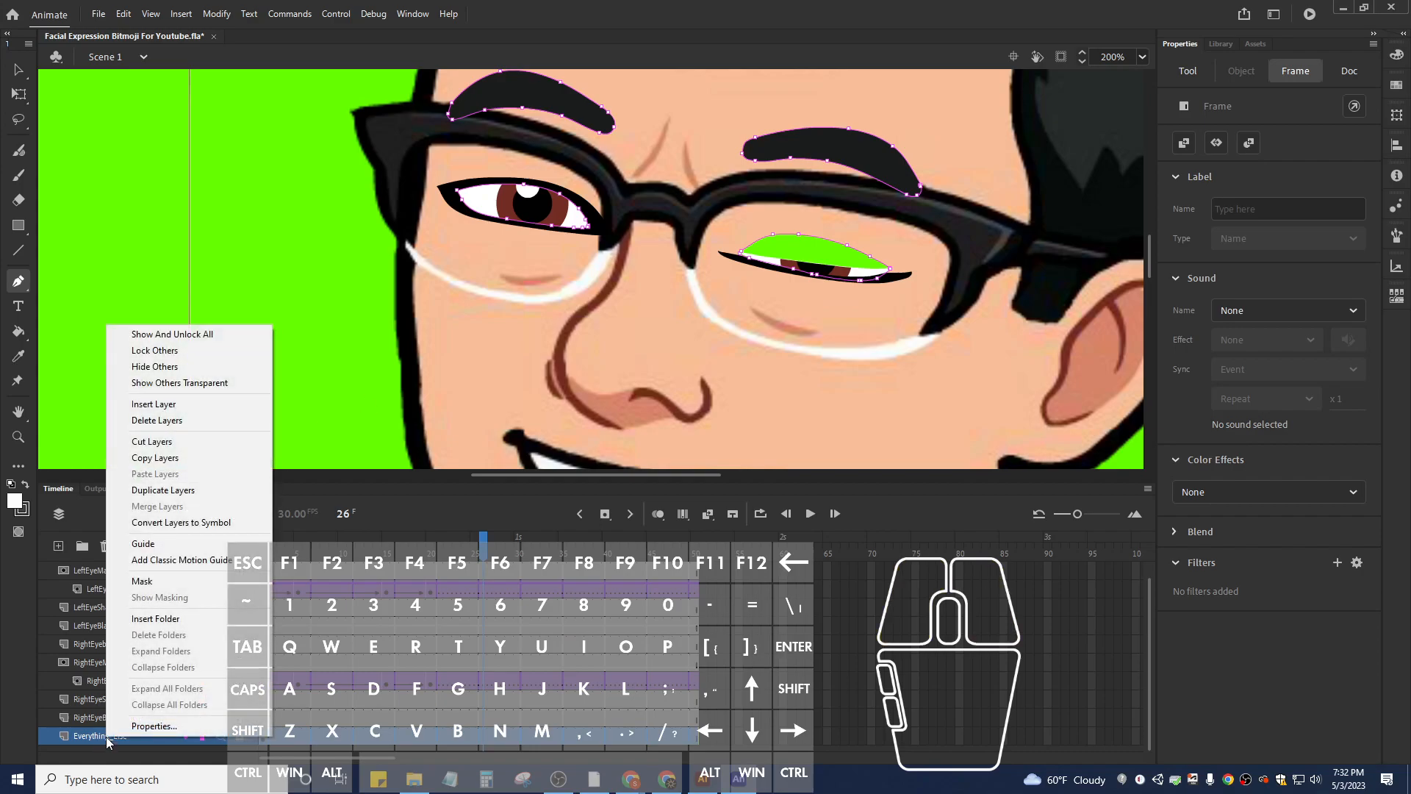
click(98, 743)
right_click(498, 359)
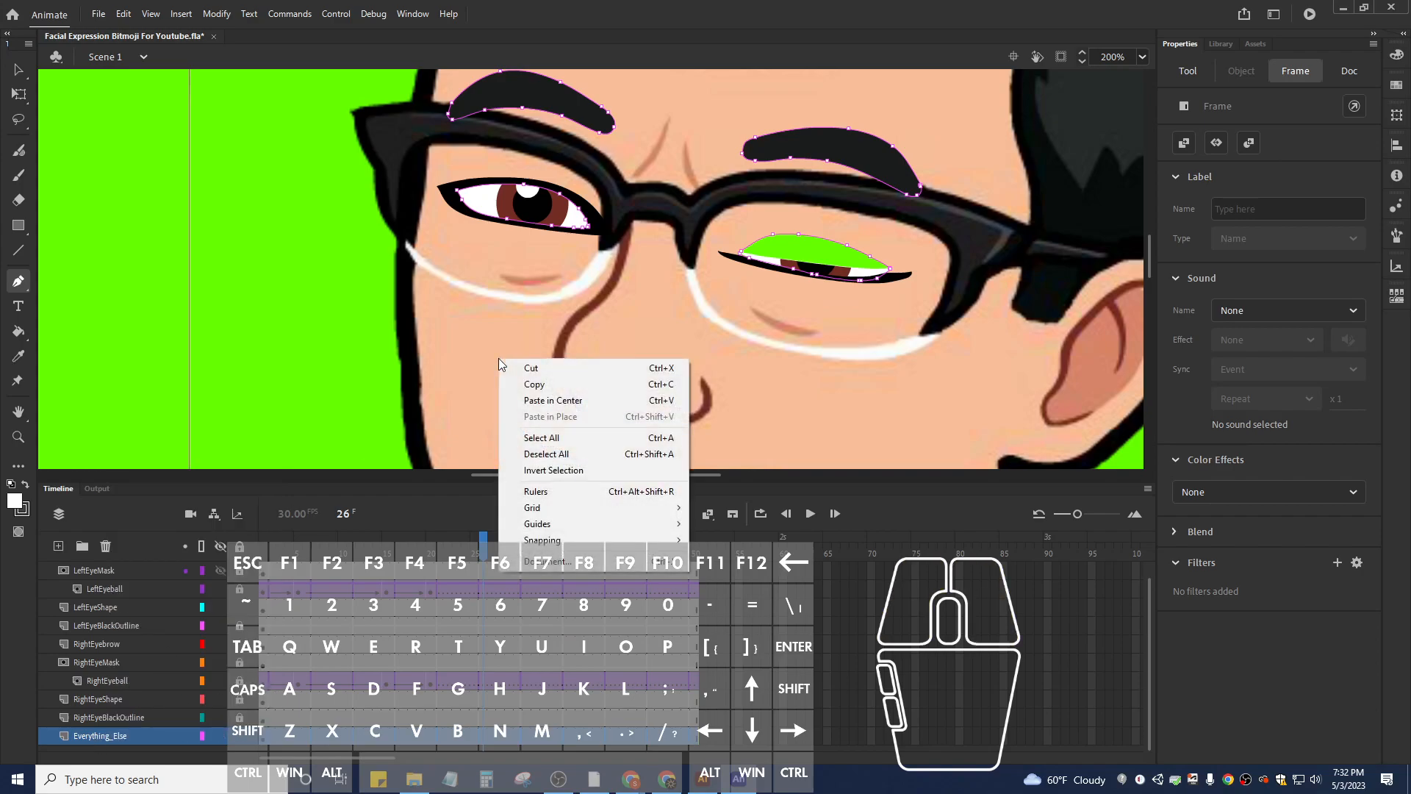
click(122, 734)
Convert the face artwork on the Everything_Else layer to a bitmap at frame 1.
drag(479, 555, 263, 549)
click(133, 735)
click(267, 744)
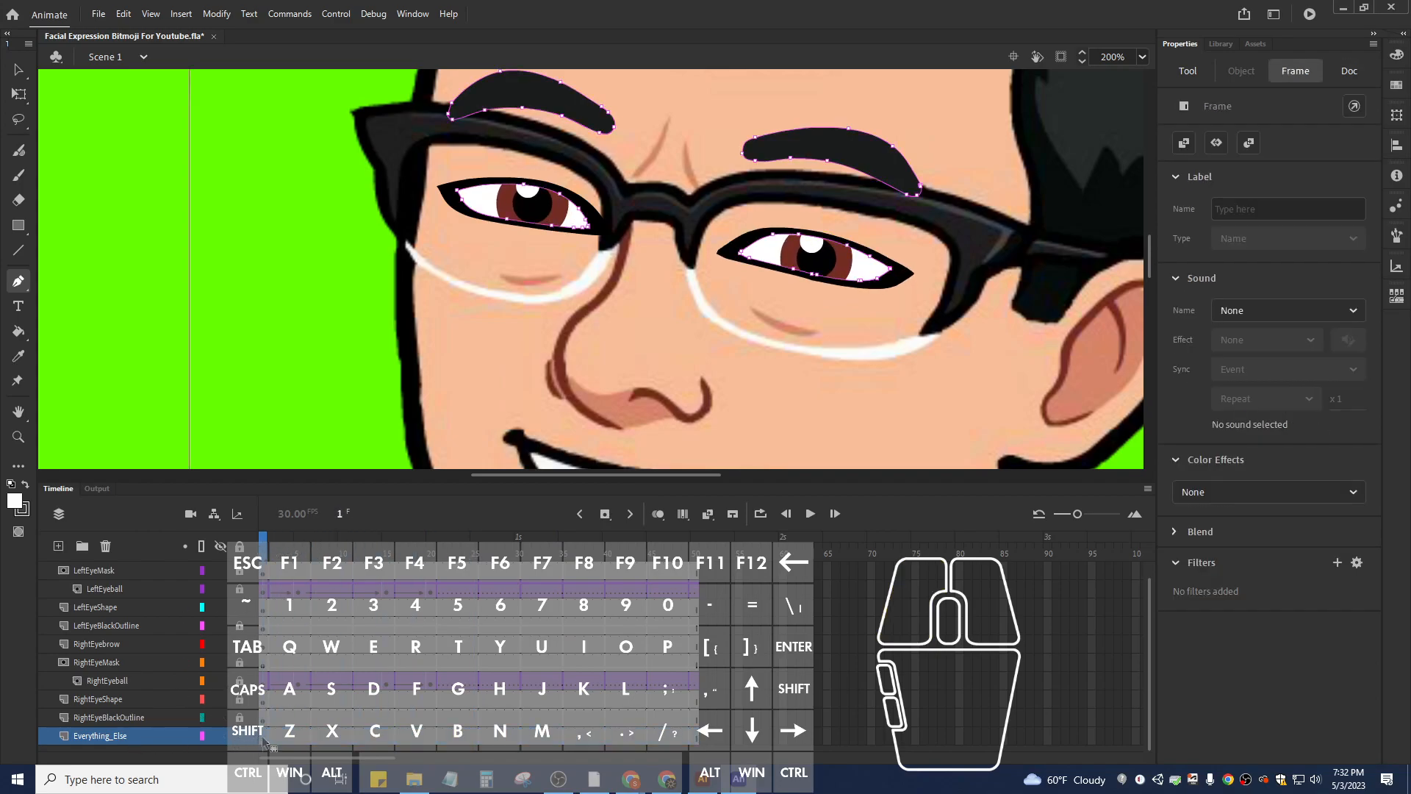
right_click(439, 360)
click(19, 70)
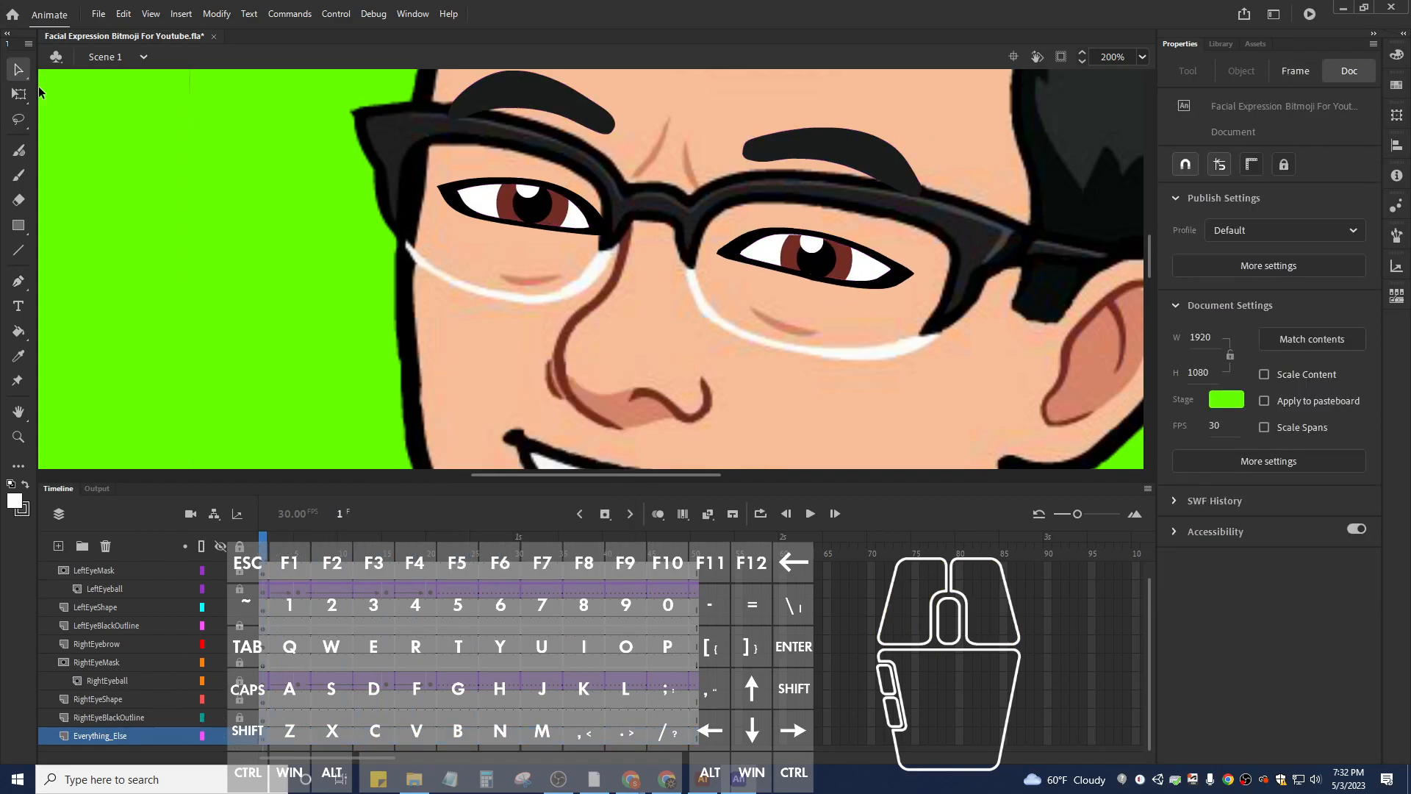
right_click(515, 355)
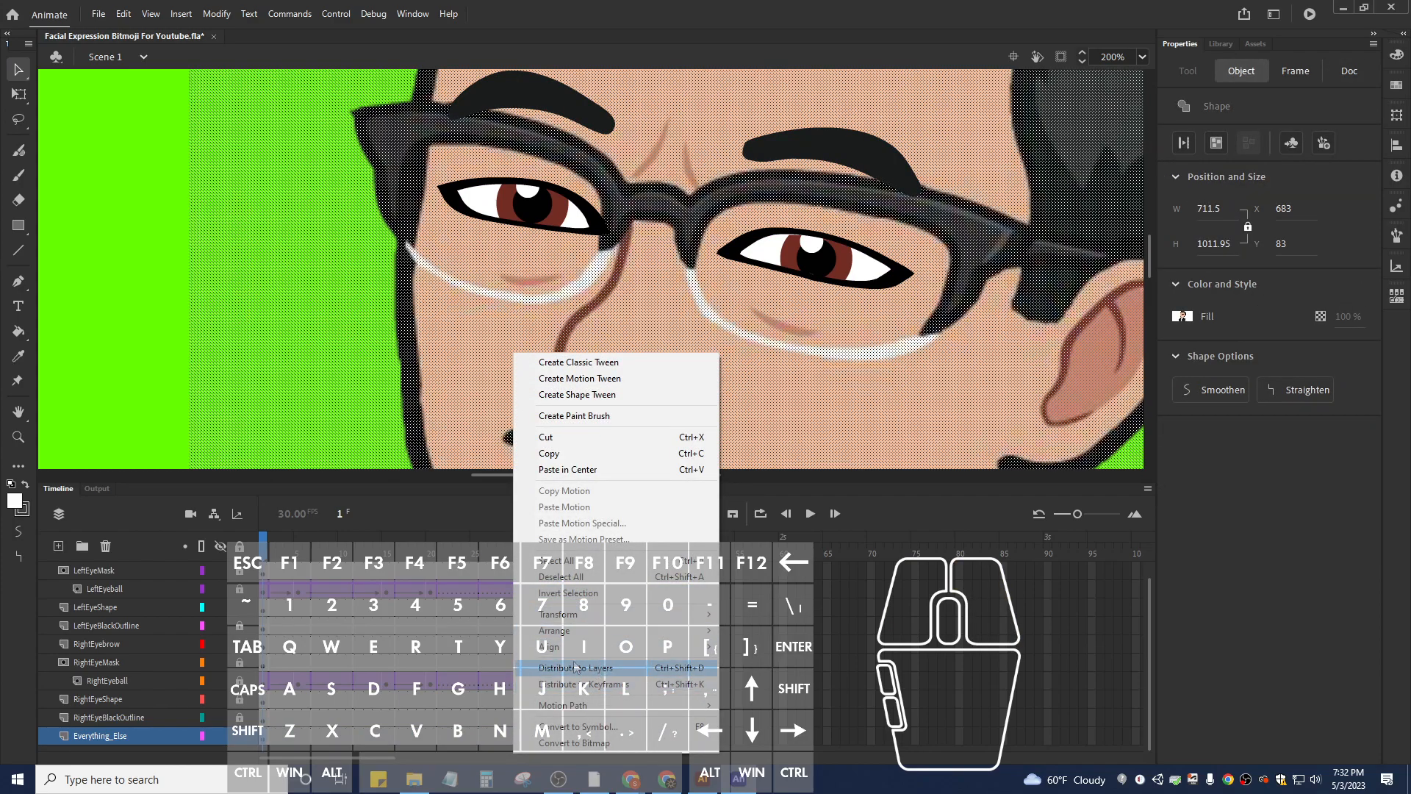
click(586, 742)
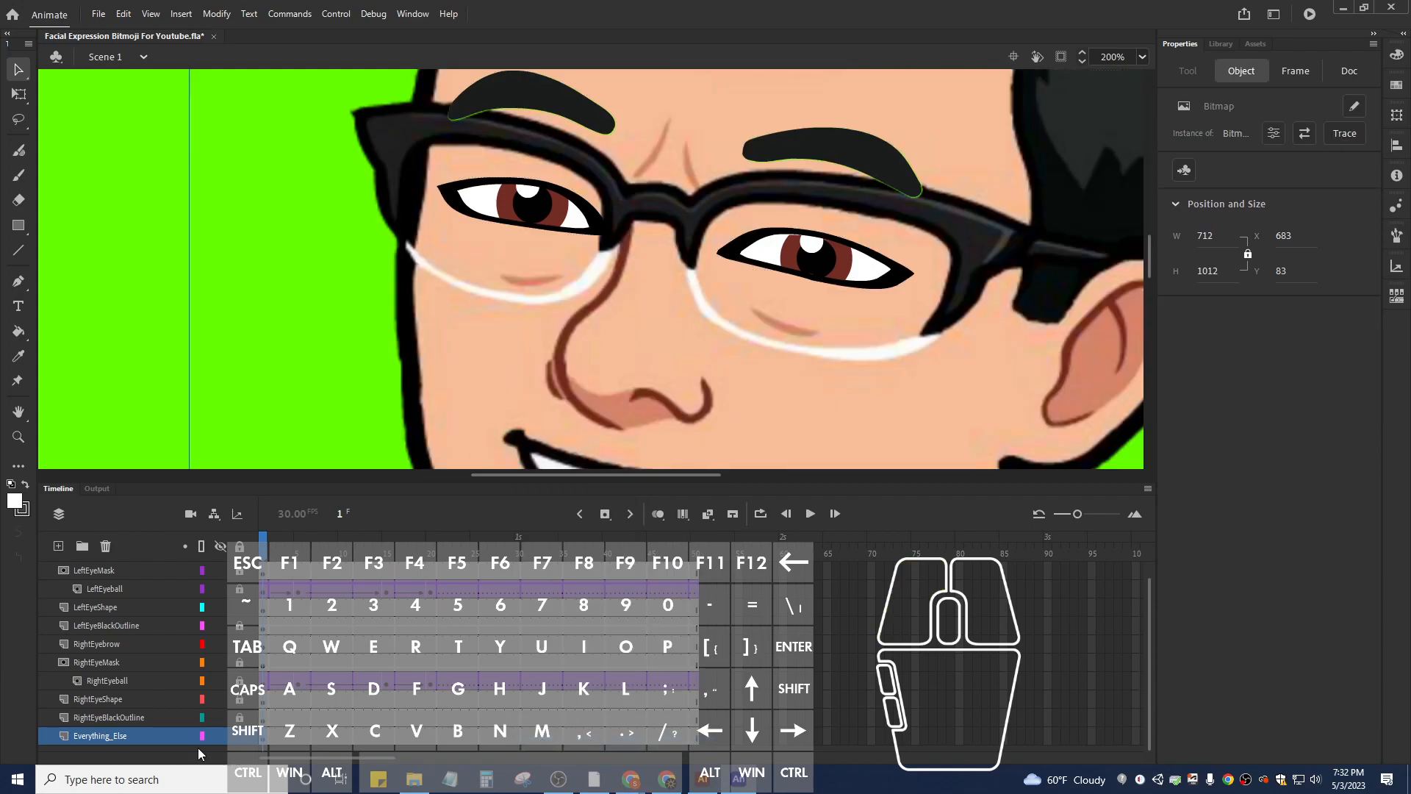
Open the face bitmap for editing in Photoshop, choosing Photoshop.exe from the Adobe Photoshop 2023 folder as the external editor.
click(403, 579)
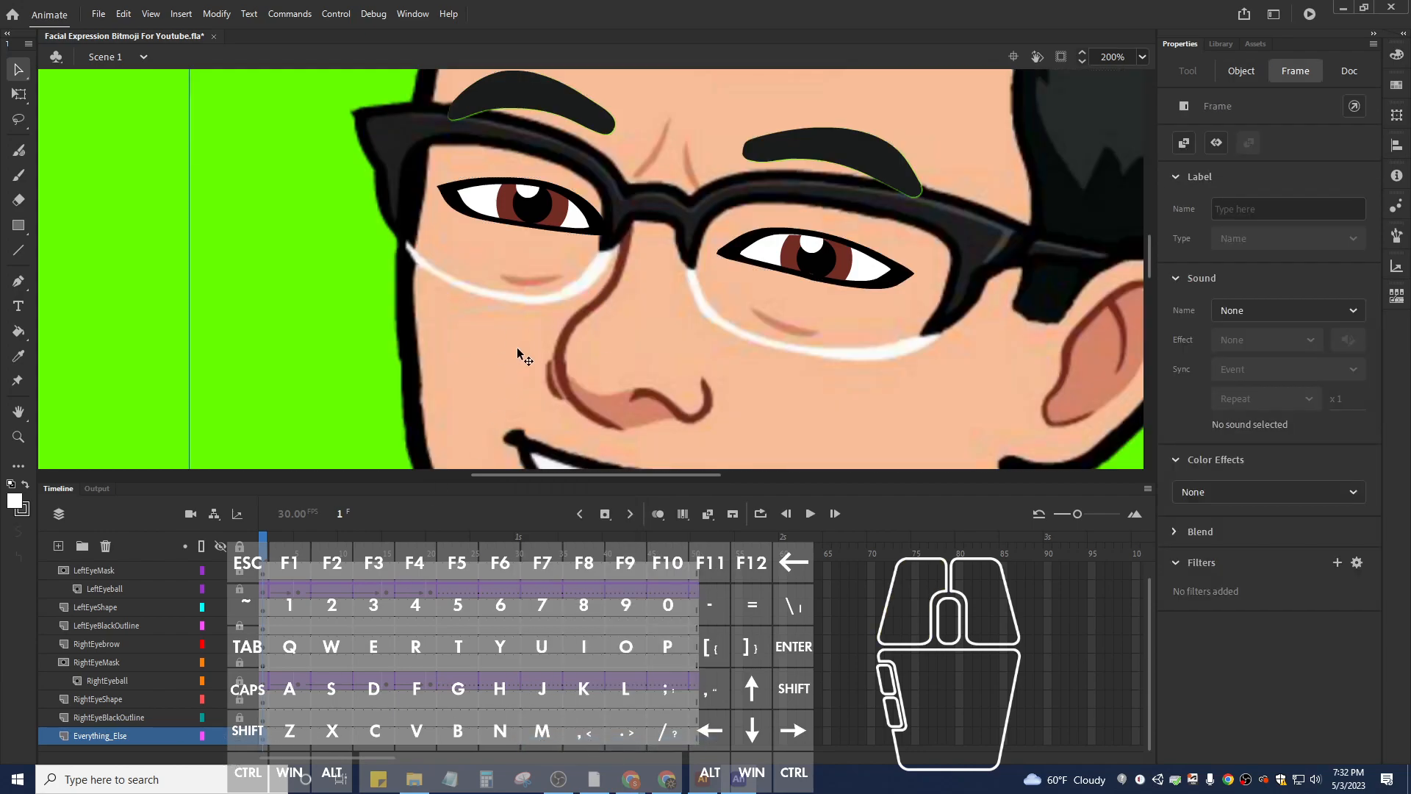
right_click(524, 357)
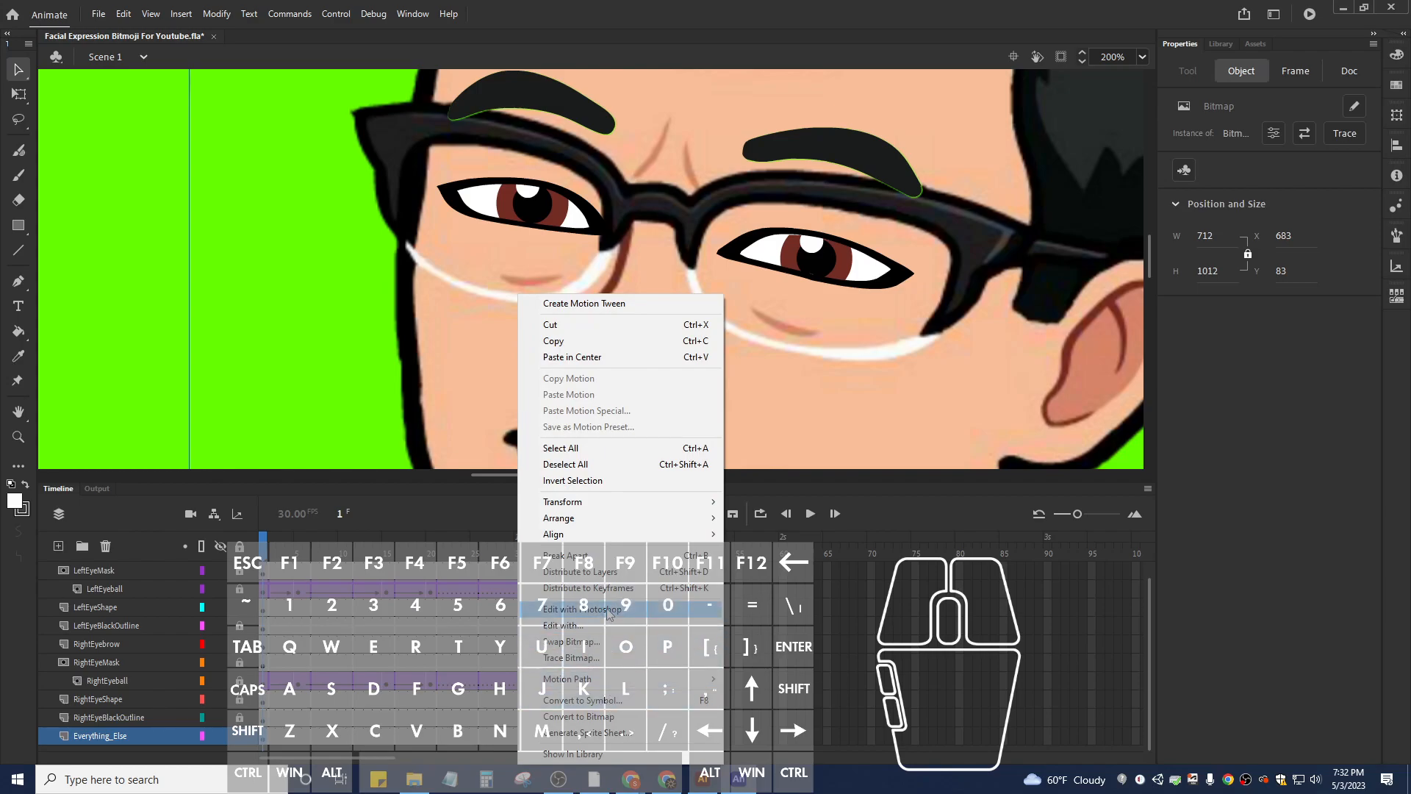
click(608, 636)
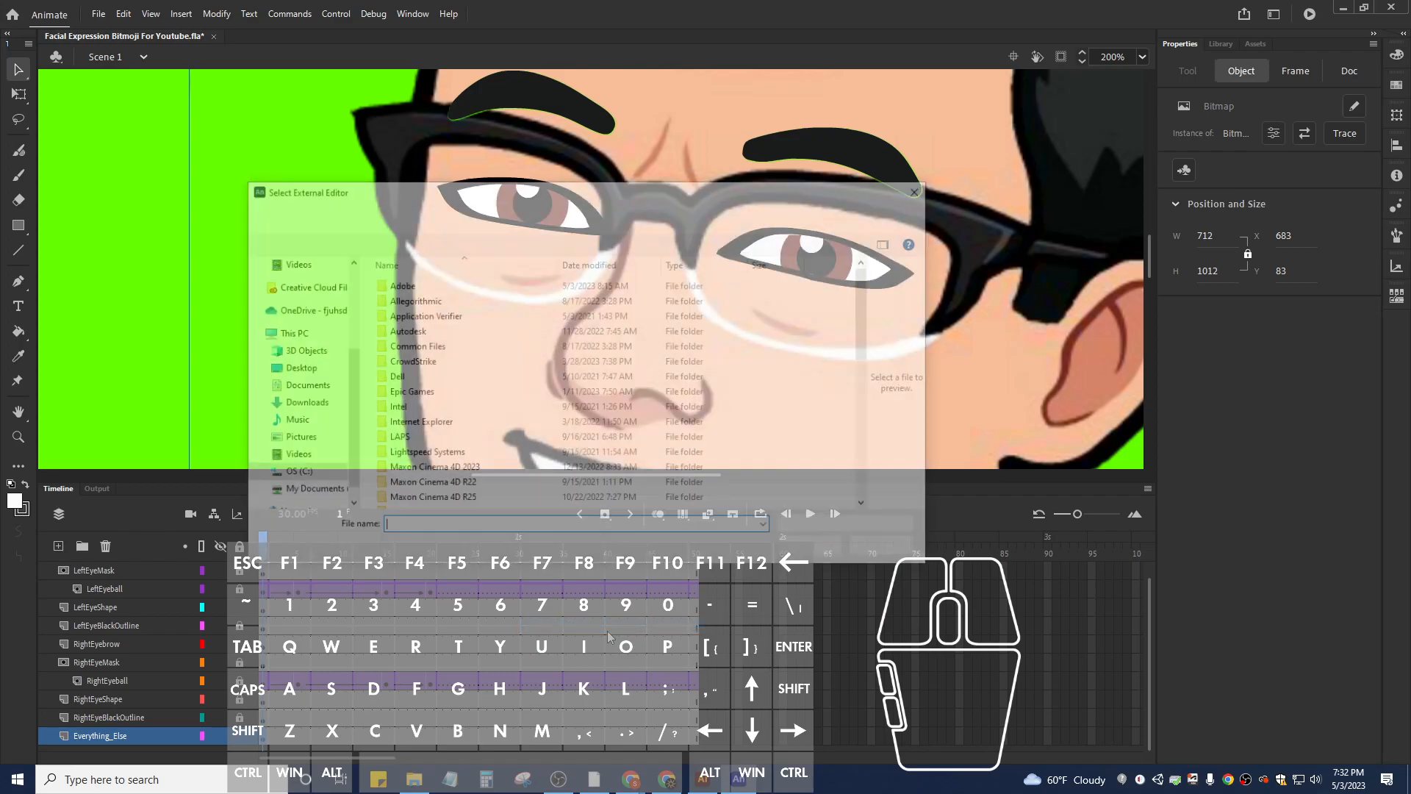
double_click(402, 287)
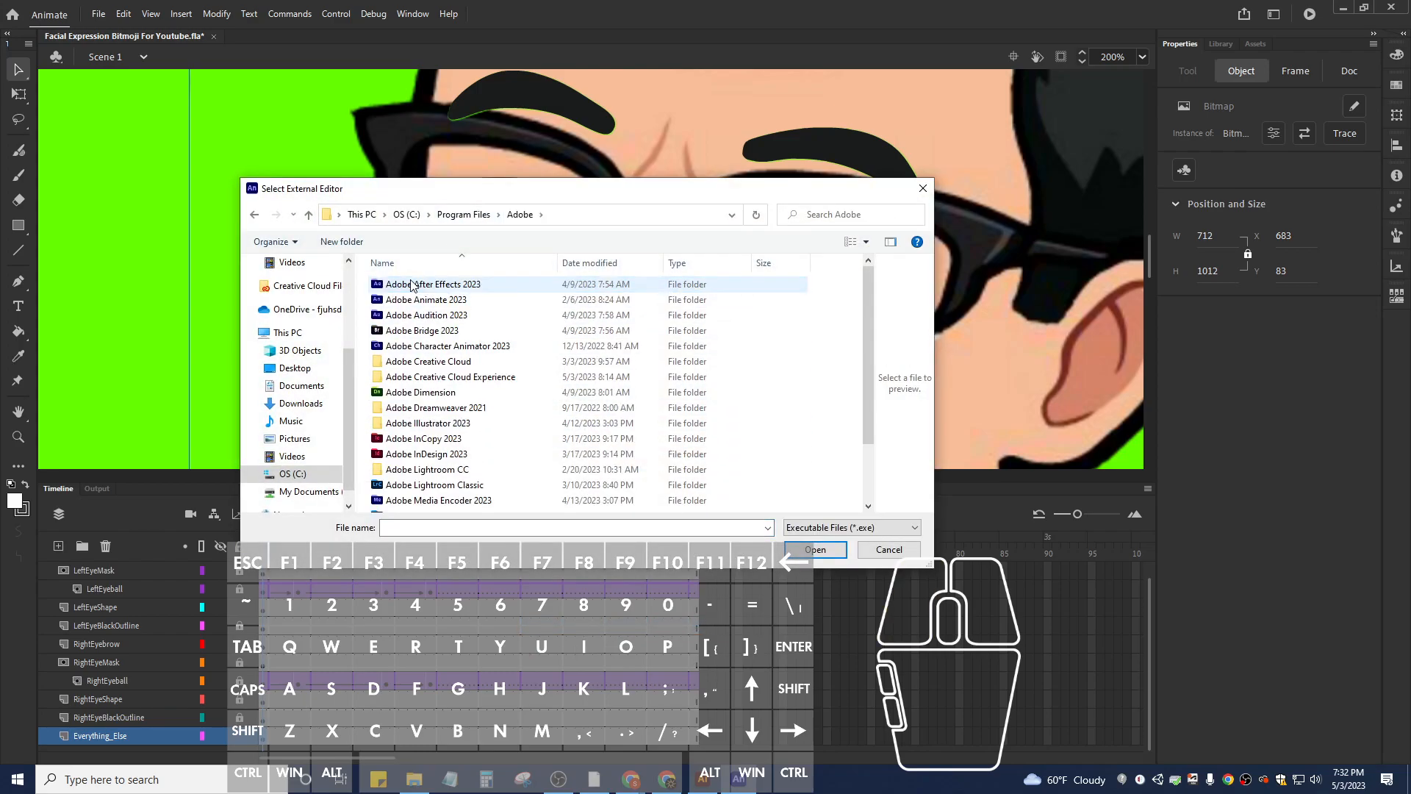
scroll(462, 474, down, 1)
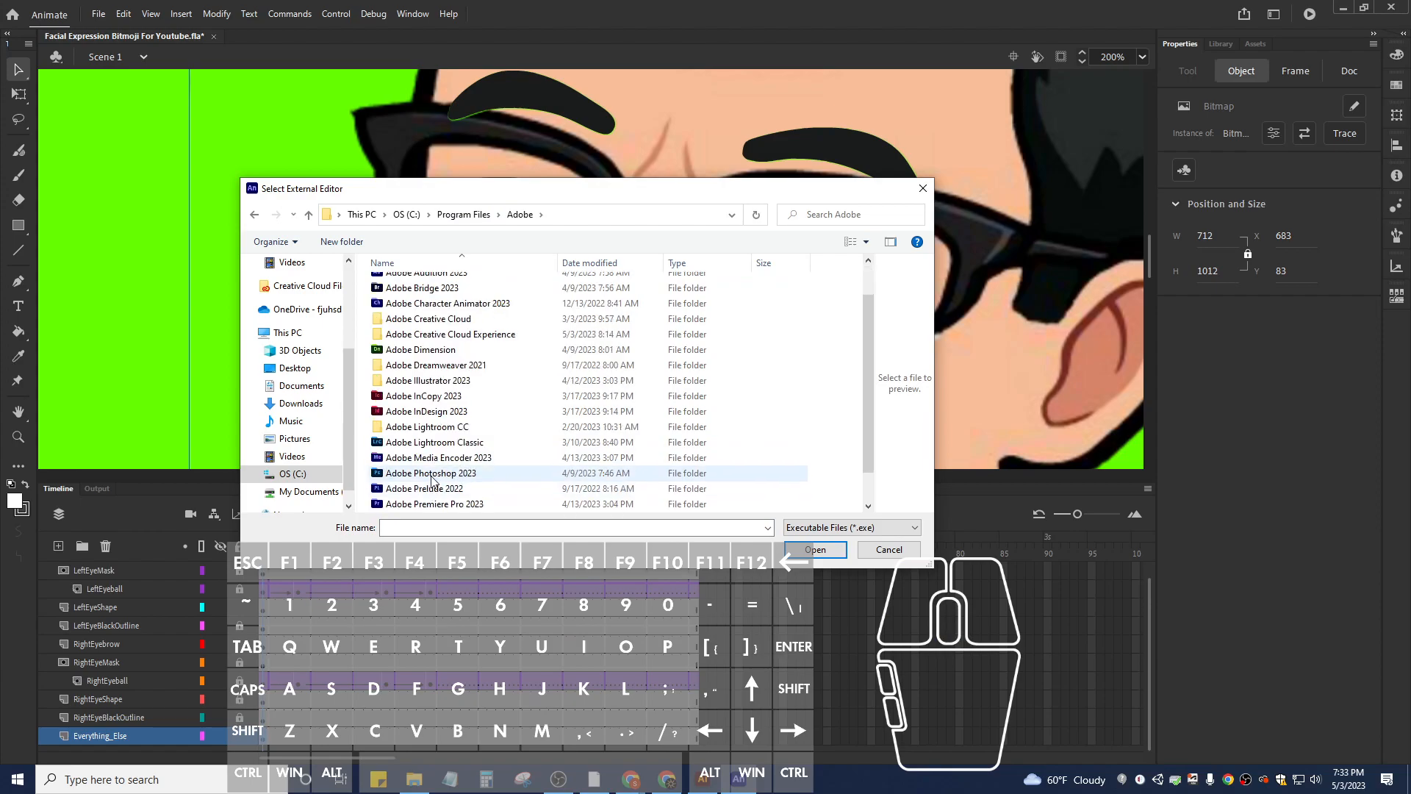
double_click(431, 475)
scroll(455, 470, down, 1)
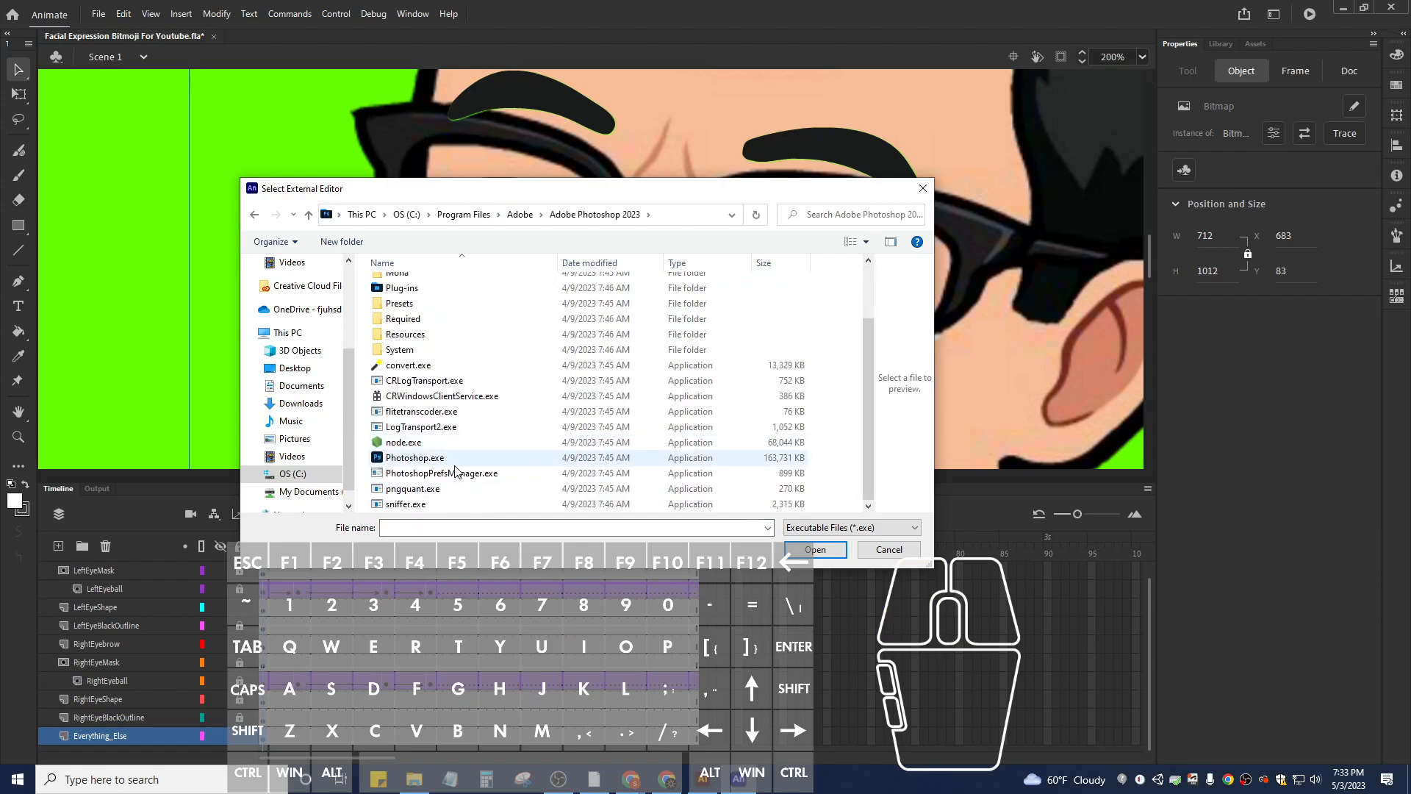
click(450, 459)
click(815, 550)
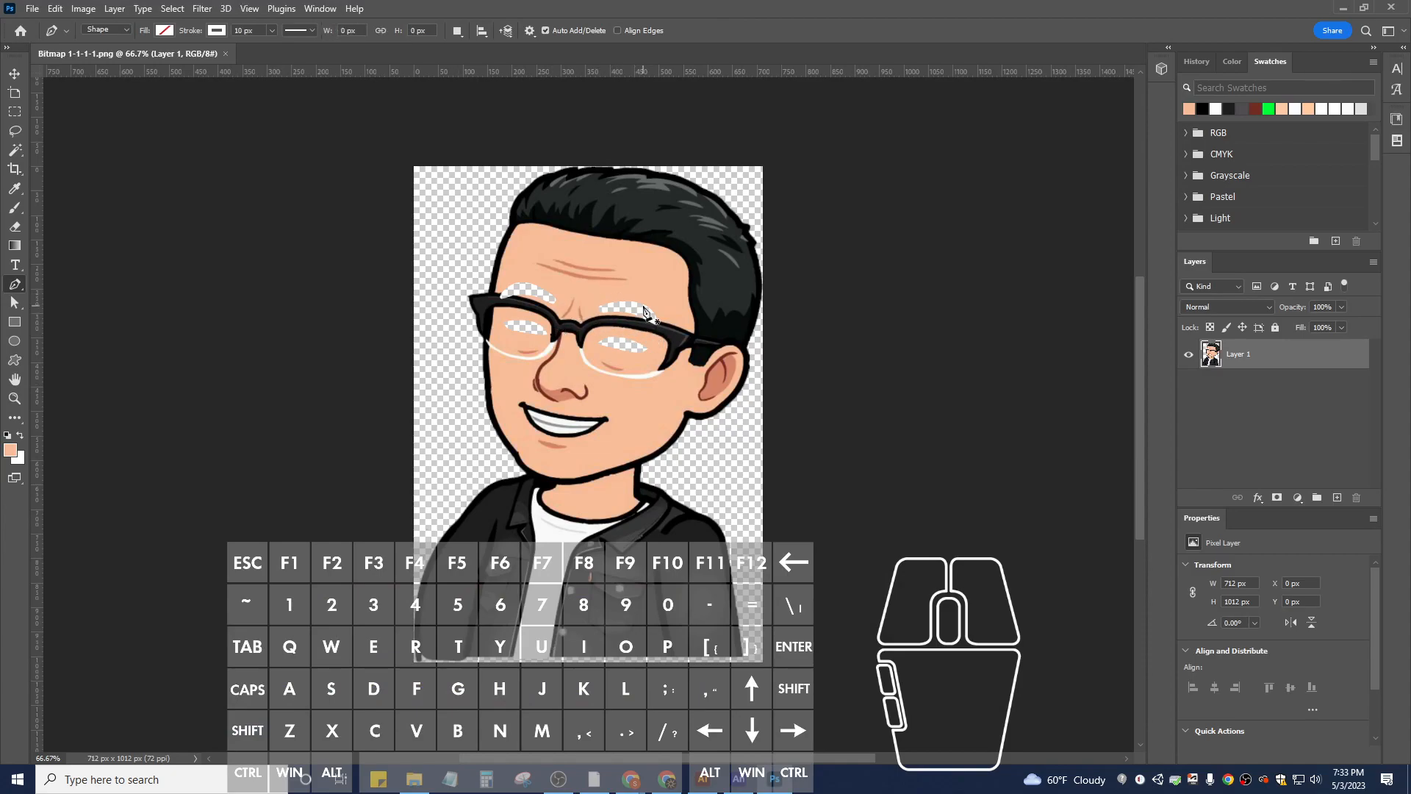
Sample the forehead skin color and paint over the transparent left eyebrow hole with a 25 px brush.
key(ctrl+plus)
key(ctrl+plus)
key(space)
drag(490, 210, 605, 402)
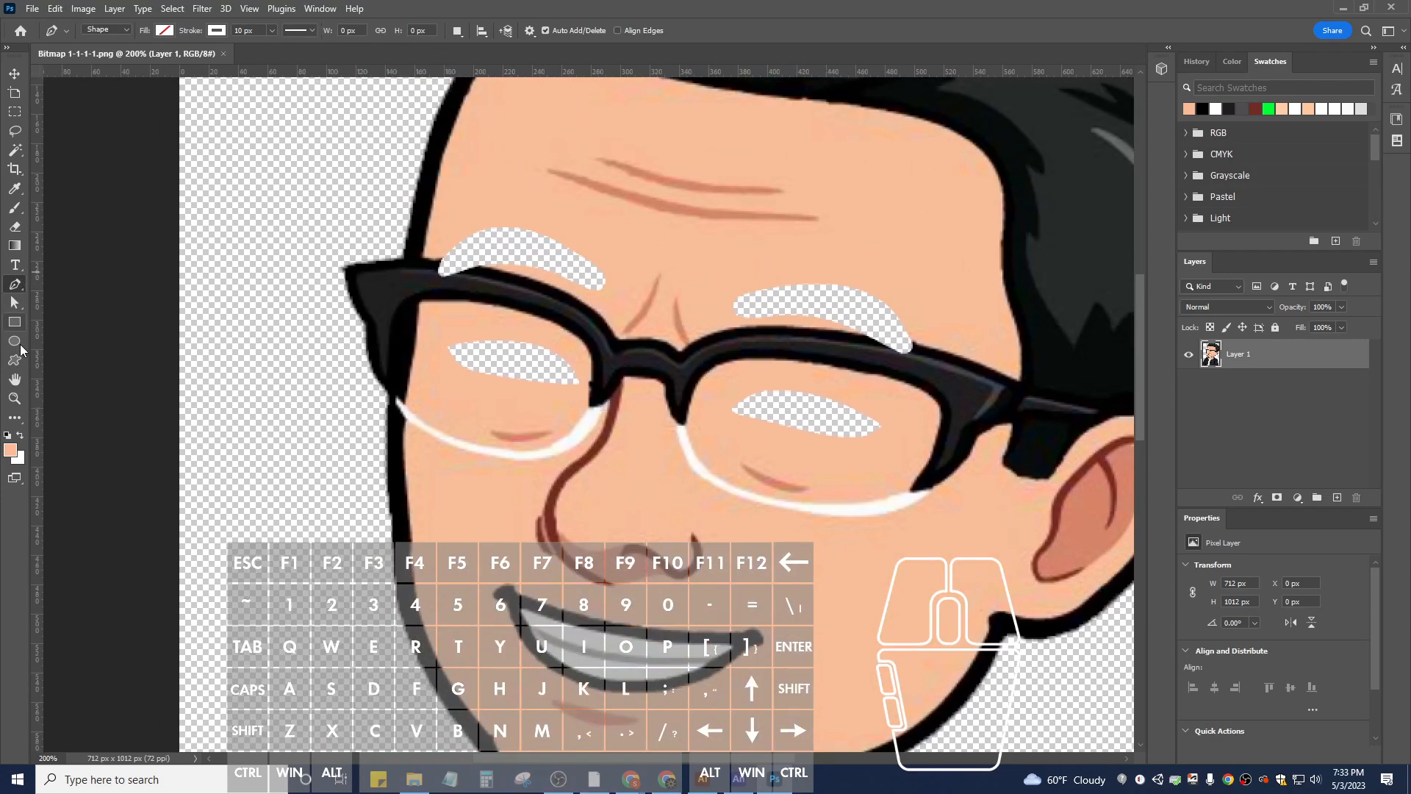
click(15, 189)
click(700, 255)
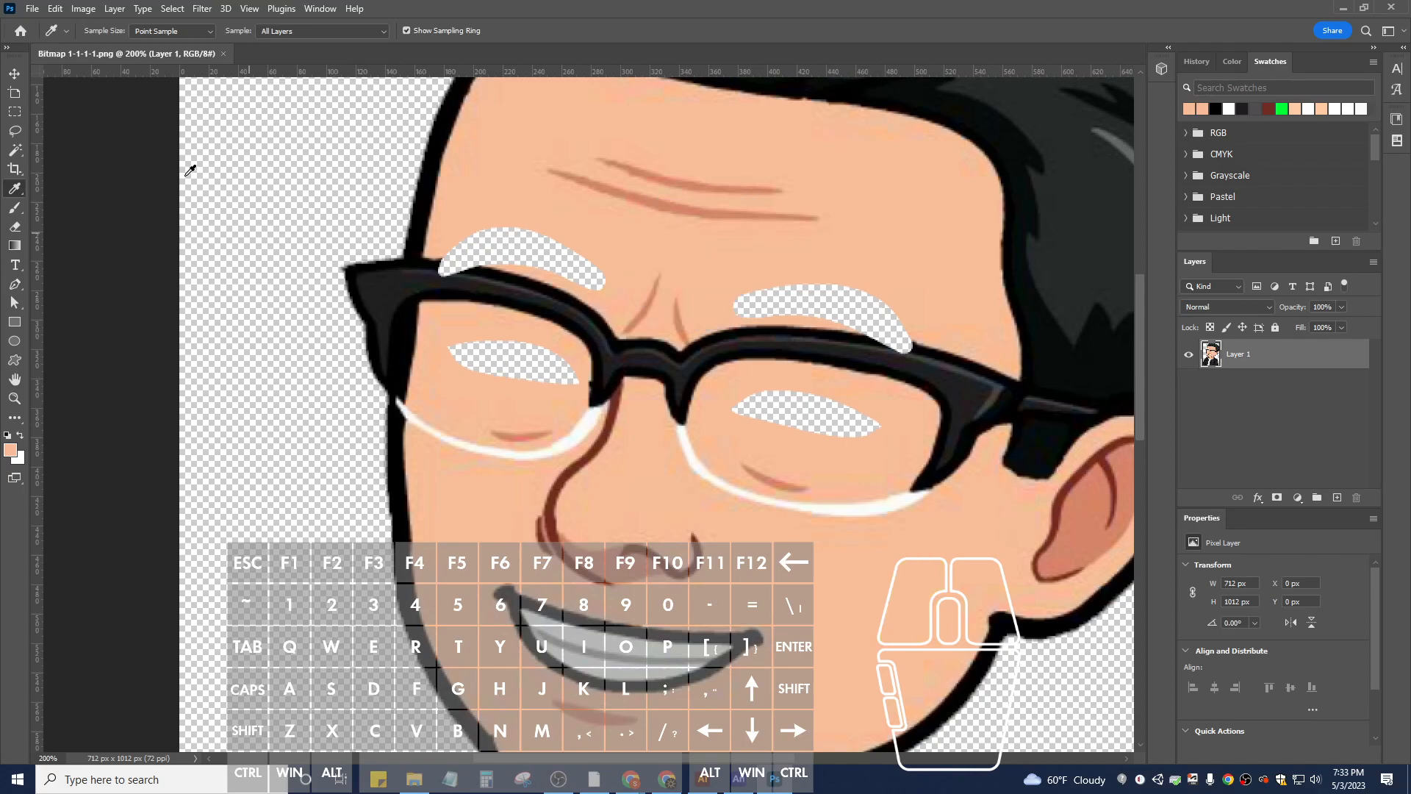
click(15, 207)
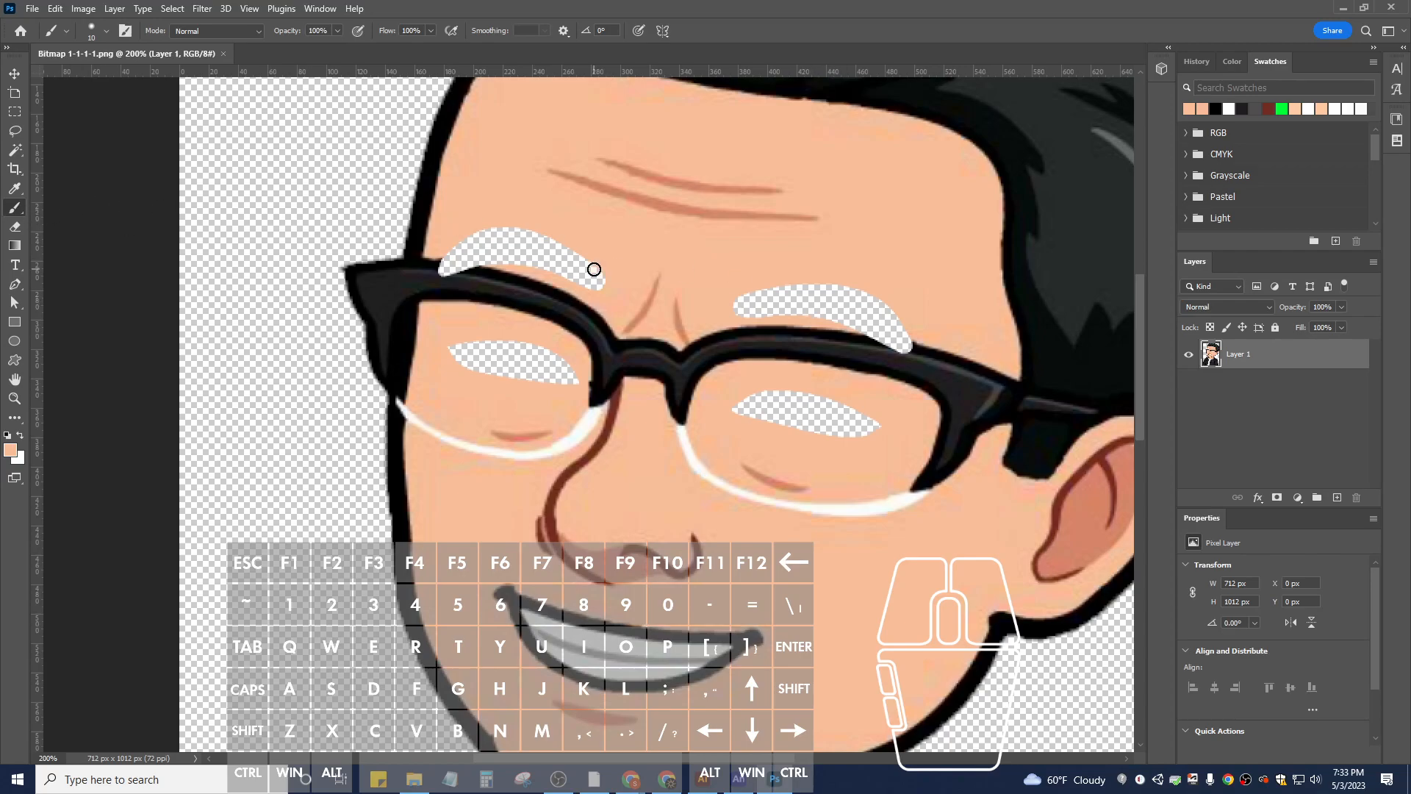
key(bracketright)
mouse_move(597, 277)
mouse_down()
mouse_move(502, 239)
mouse_move(455, 240)
mouse_move(542, 258)
mouse_up()
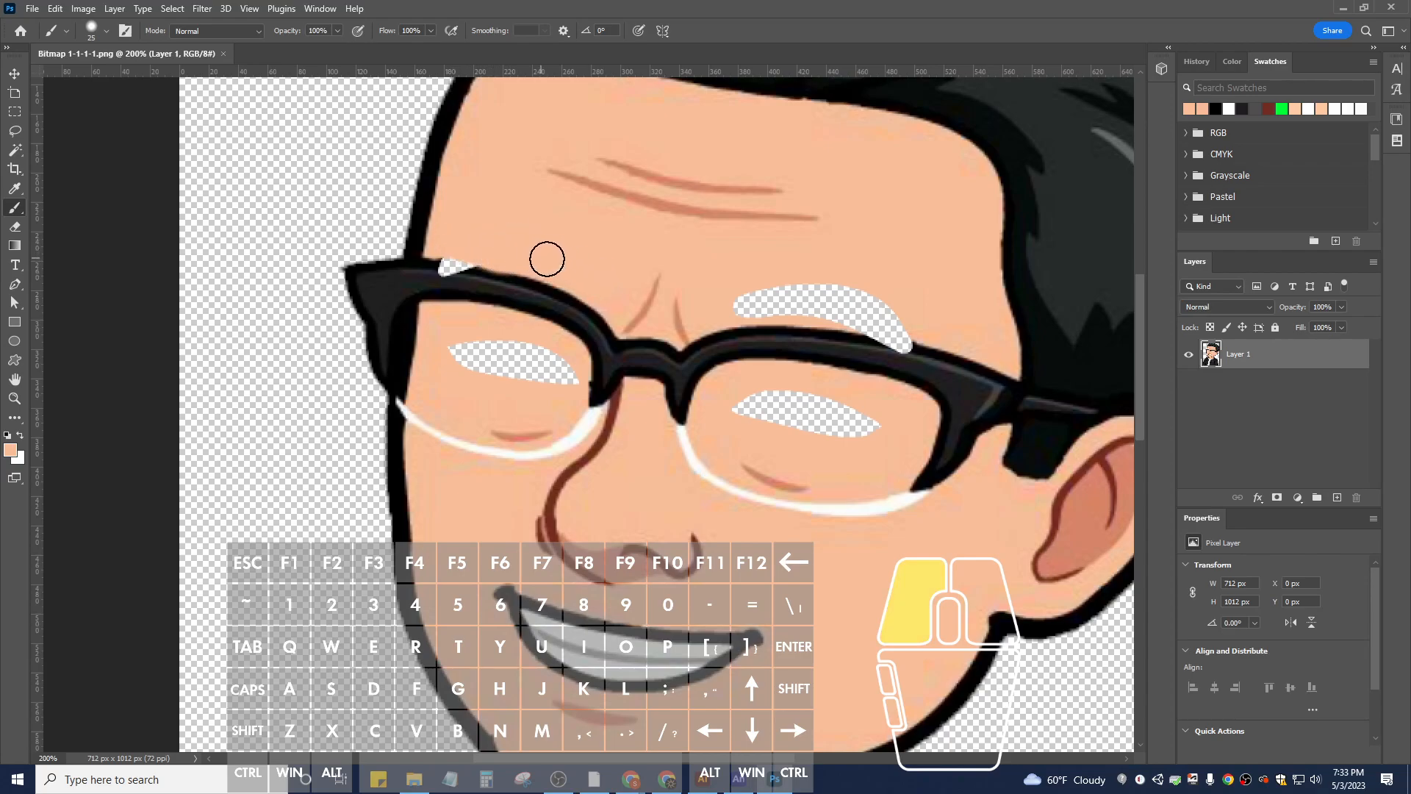
Paint the skin color over the right eyebrow hole and both transparent eye holes.
drag(729, 299, 729, 298)
mouse_move(853, 307)
mouse_down()
mouse_move(926, 318)
mouse_move(823, 312)
mouse_up()
mouse_move(743, 404)
mouse_down()
mouse_move(859, 415)
mouse_move(779, 425)
mouse_up()
drag(790, 424, 873, 422)
mouse_move(573, 391)
mouse_down()
mouse_move(532, 363)
mouse_move(460, 358)
mouse_move(514, 375)
mouse_up()
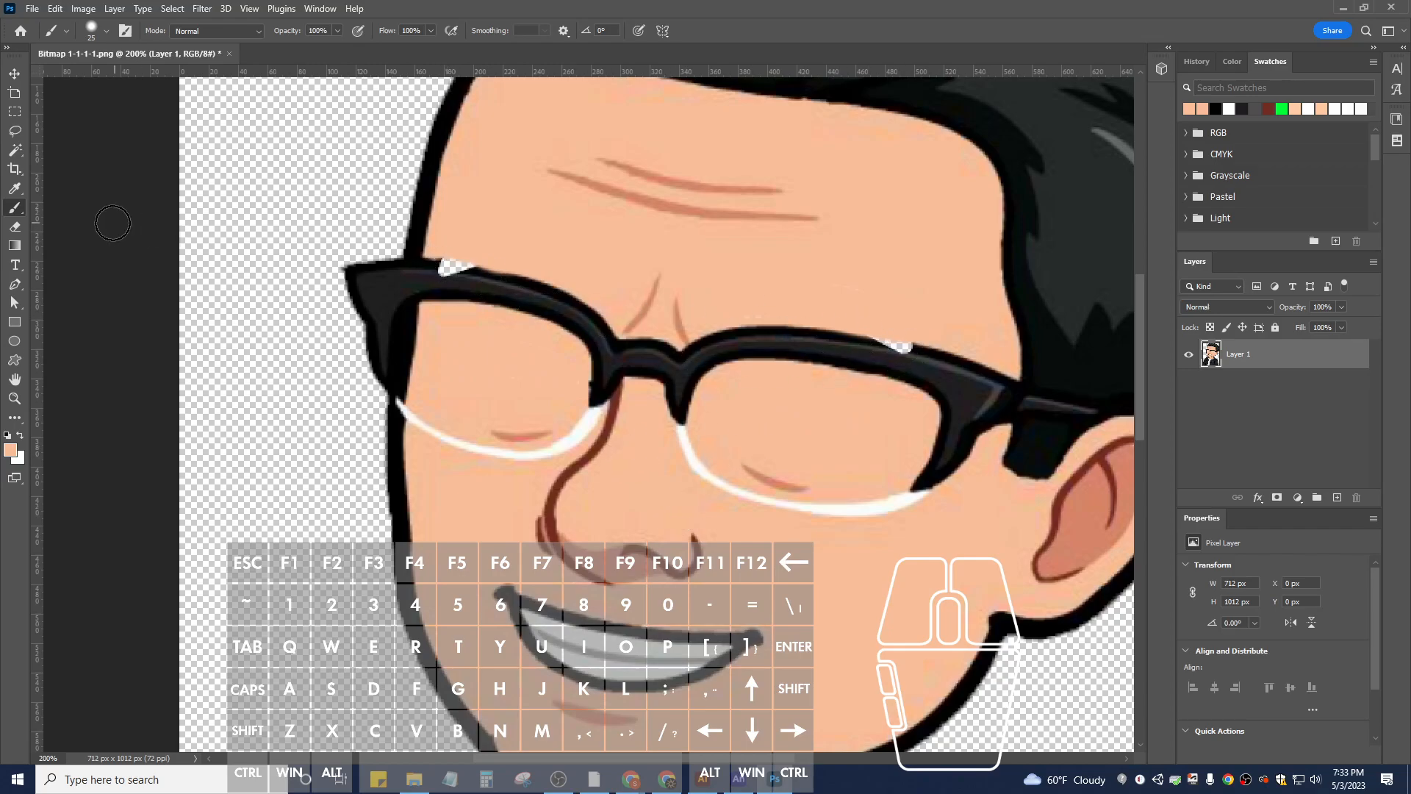
Sample the black of the glasses frame and reduce the brush size to 9 px for the gap above the left lens.
click(15, 188)
click(545, 284)
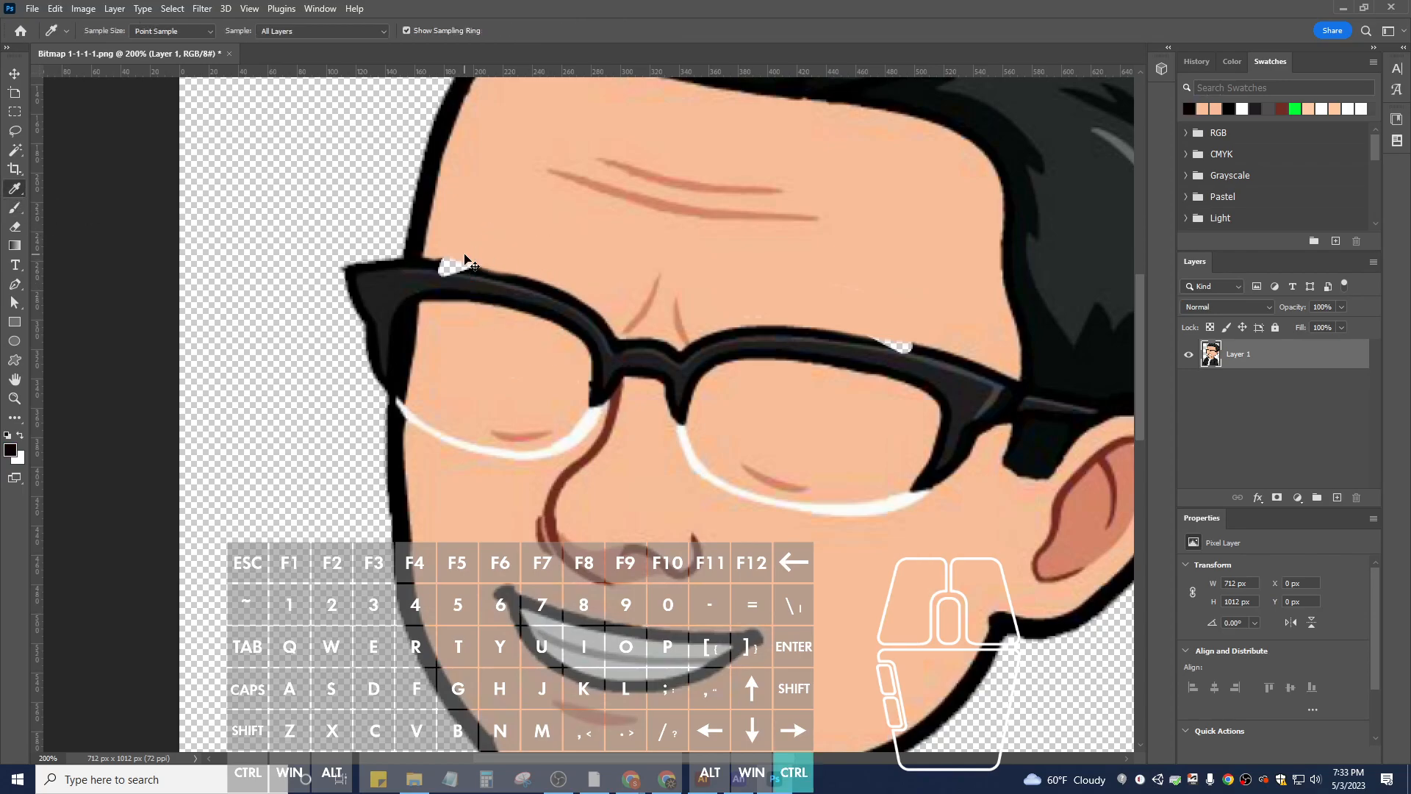
key(ctrl+=)
drag(369, 193, 565, 421)
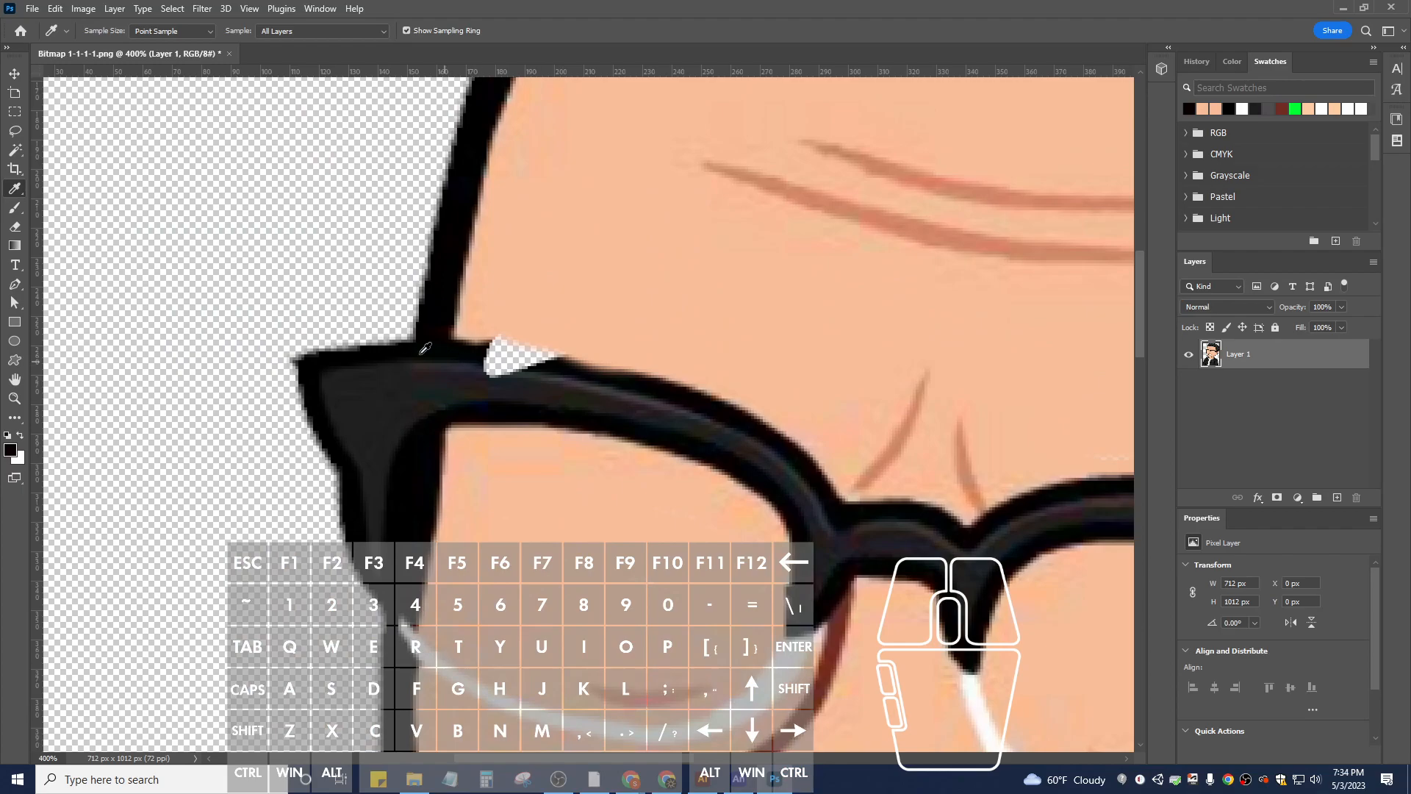
click(15, 207)
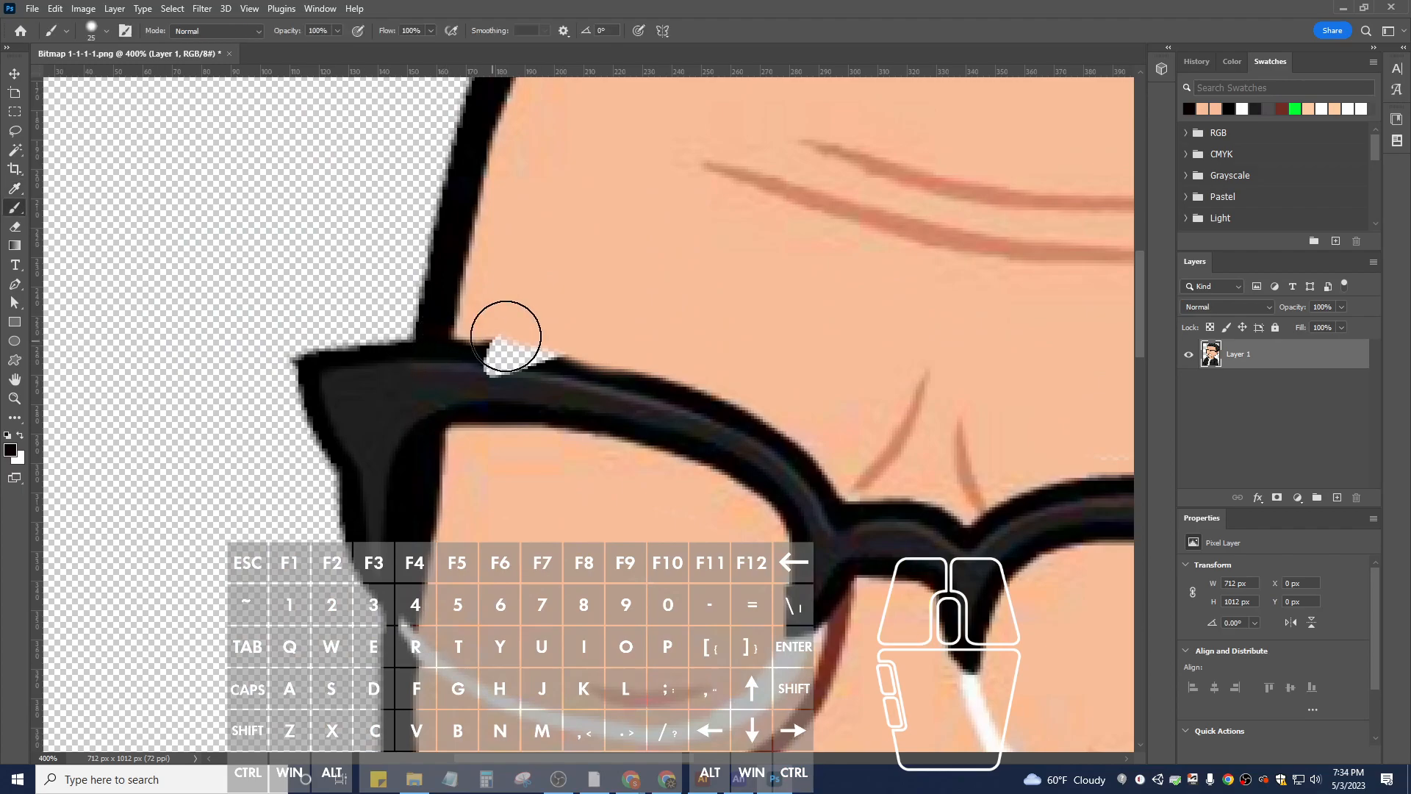
key(bracketleft)
key(bracketleft)
key(bracketleft)
key(bracketleft)
click(488, 355)
mouse_move(488, 355)
mouse_down()
mouse_move(555, 365)
mouse_move(467, 350)
mouse_up()
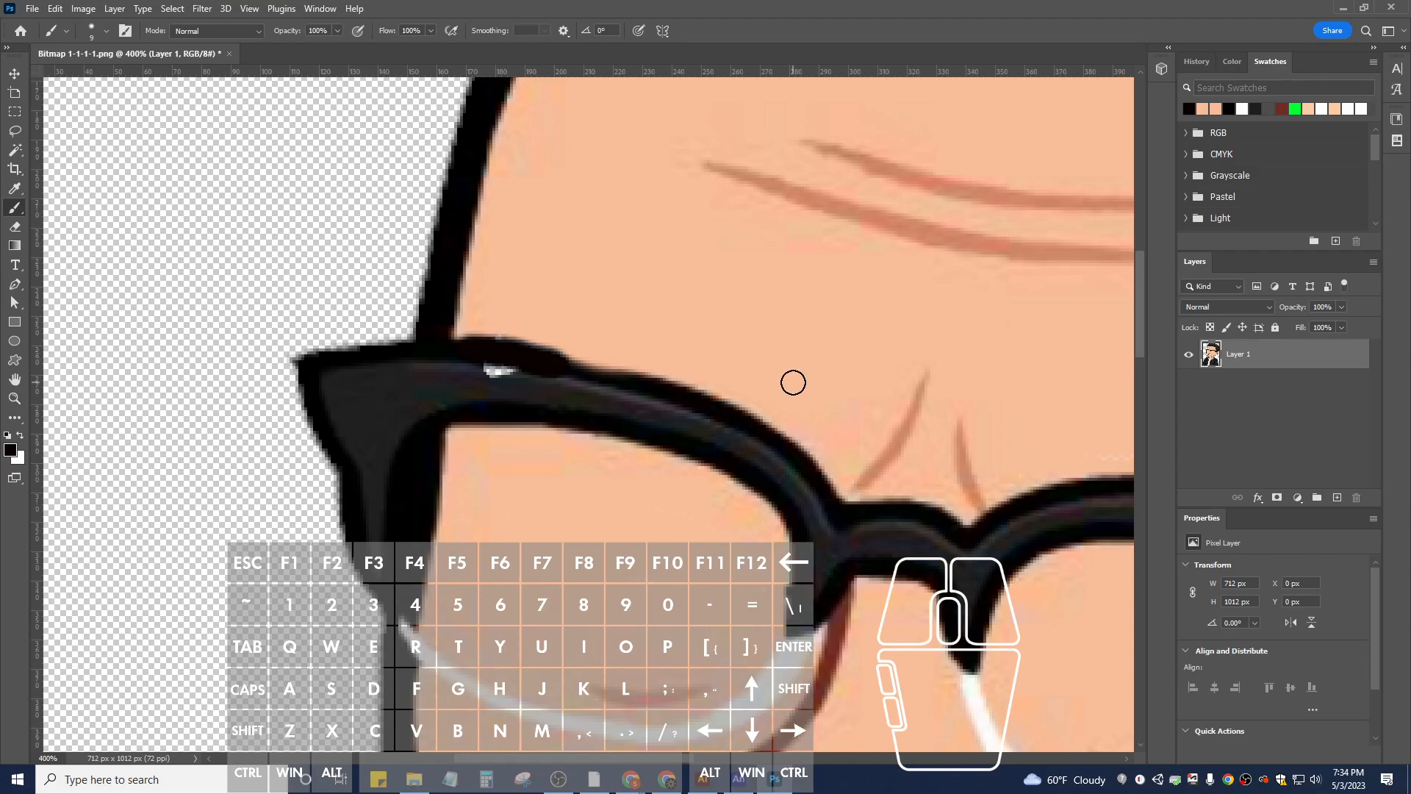
key(ctrl+z)
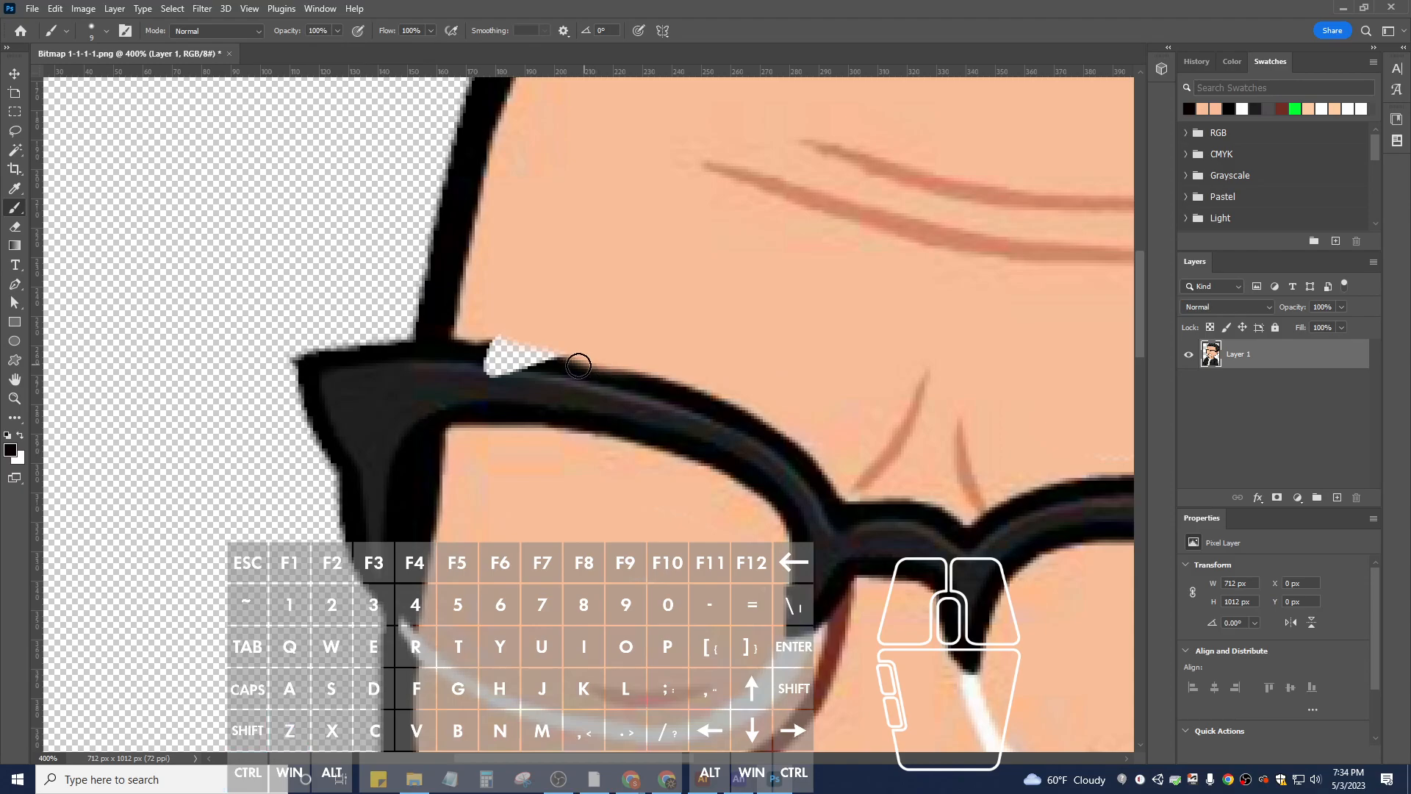
Paint the transparent gaps in the glasses' upper rim black above the left and right lenses.
mouse_move(552, 366)
mouse_down()
mouse_move(475, 350)
mouse_move(553, 364)
mouse_up()
key(ctrl+z)
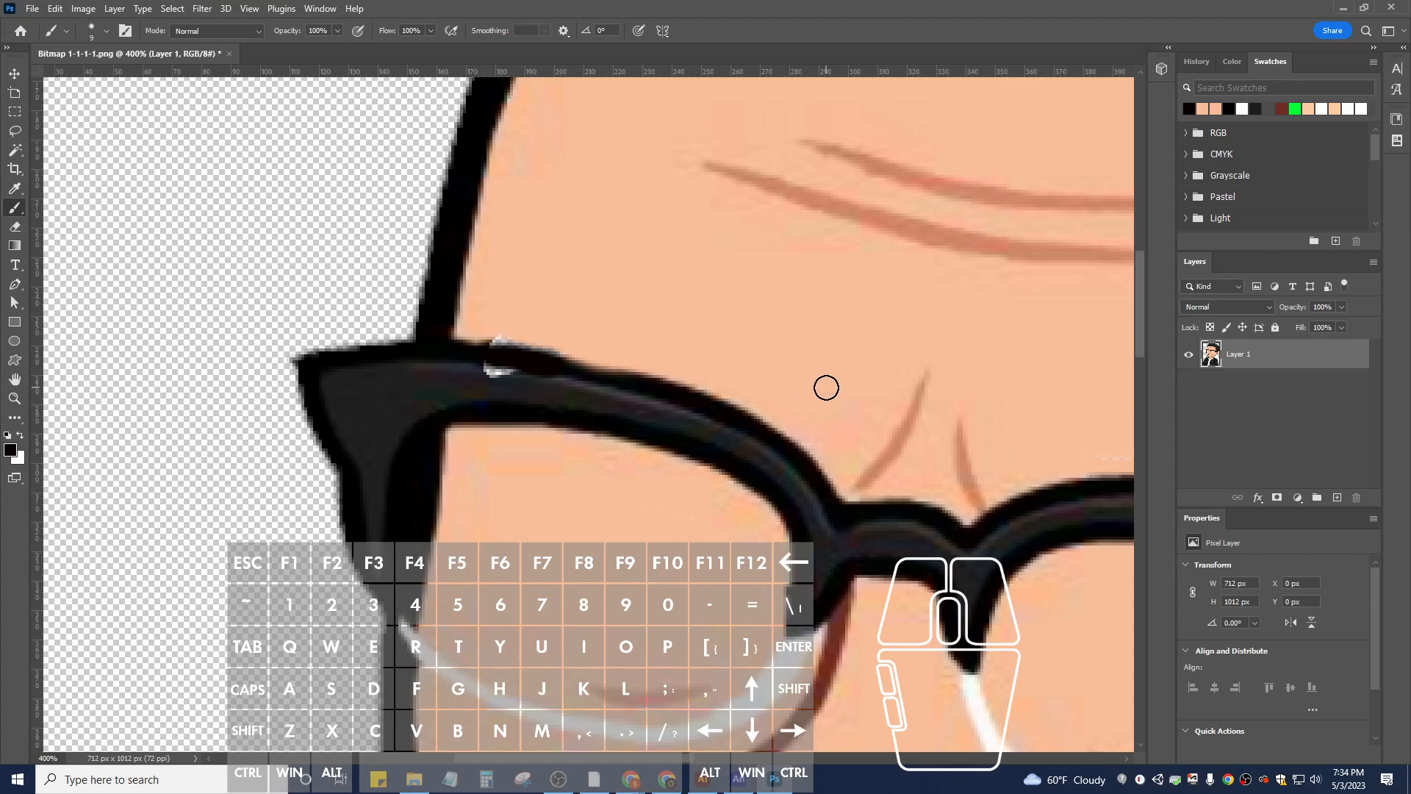
drag(904, 385, 368, 334)
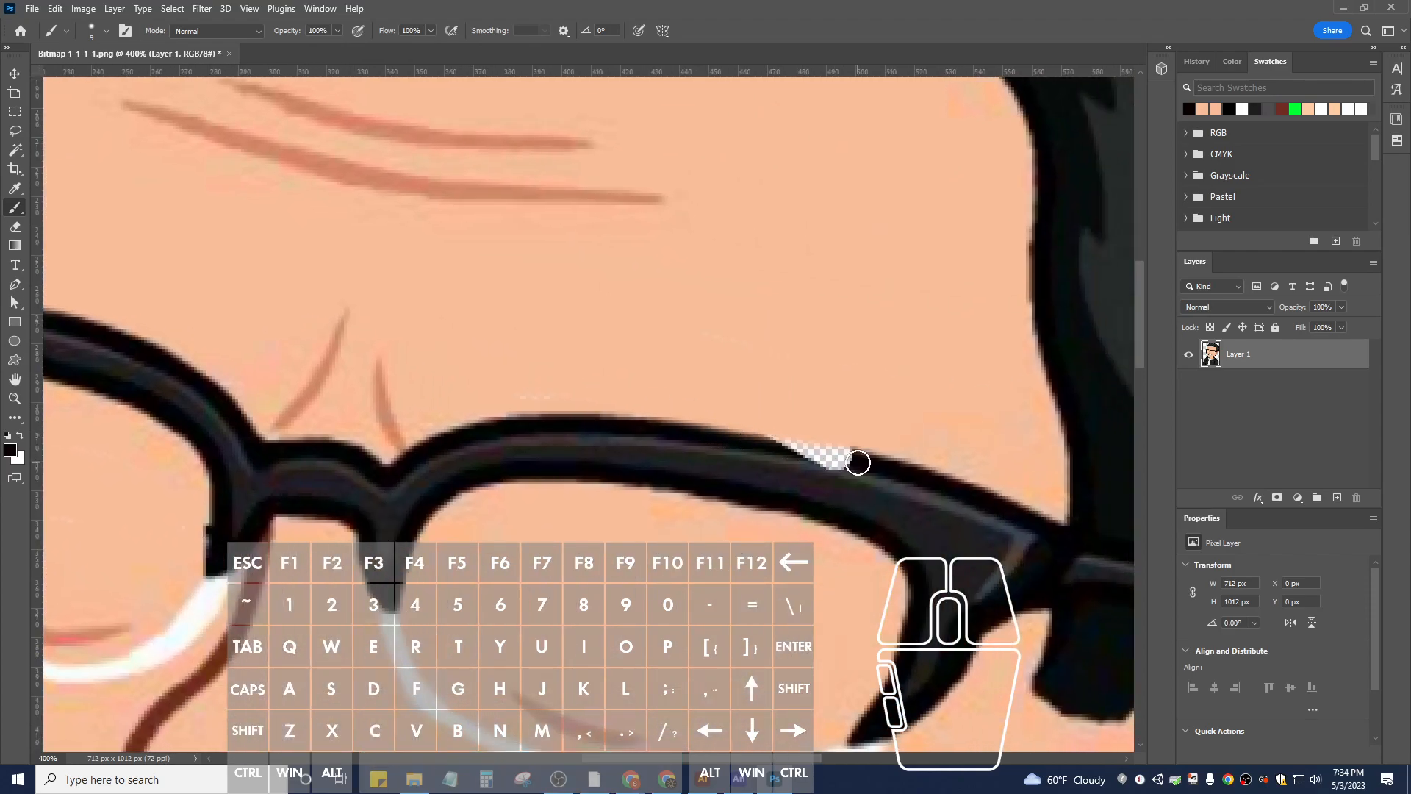
mouse_move(856, 461)
mouse_down()
mouse_move(775, 448)
mouse_move(854, 460)
mouse_up()
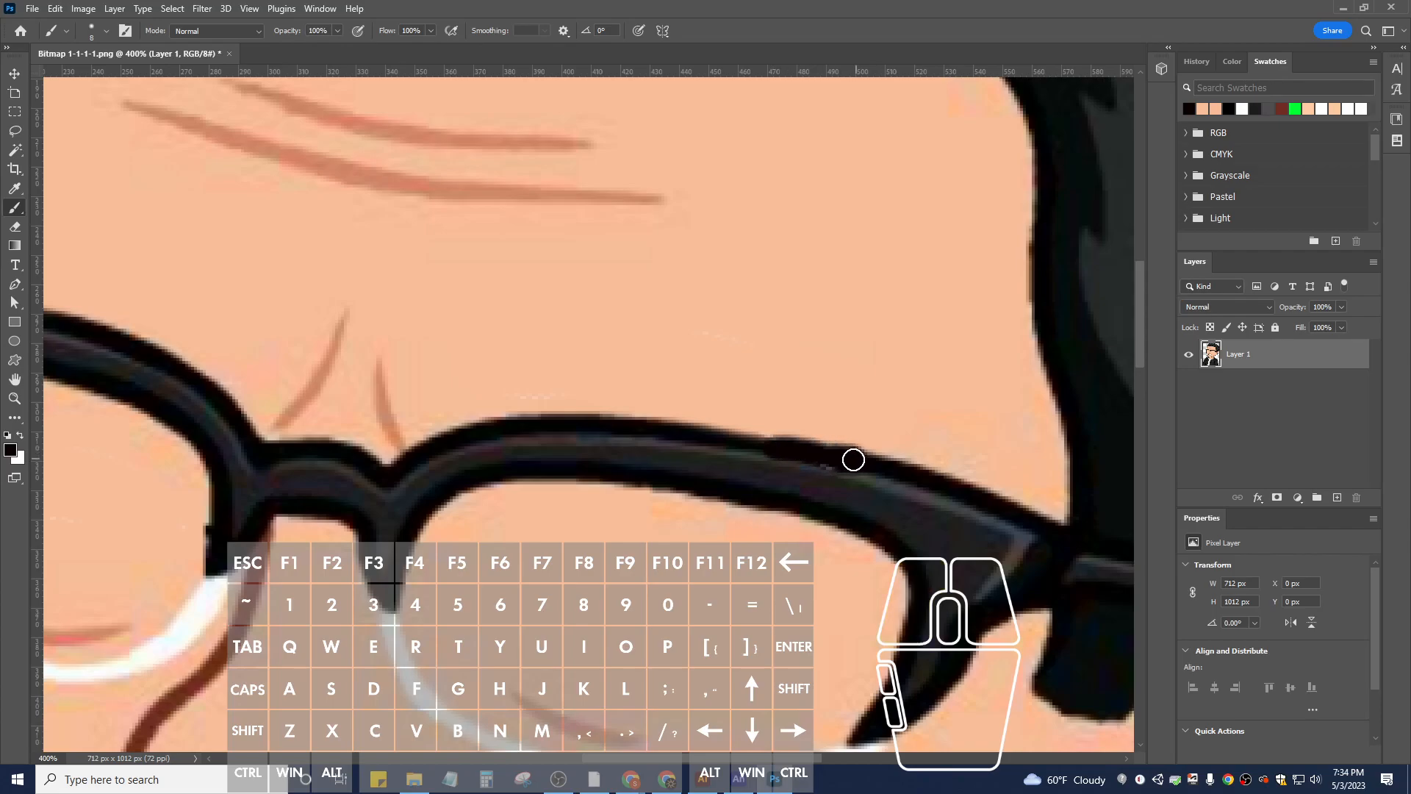
drag(769, 444, 770, 445)
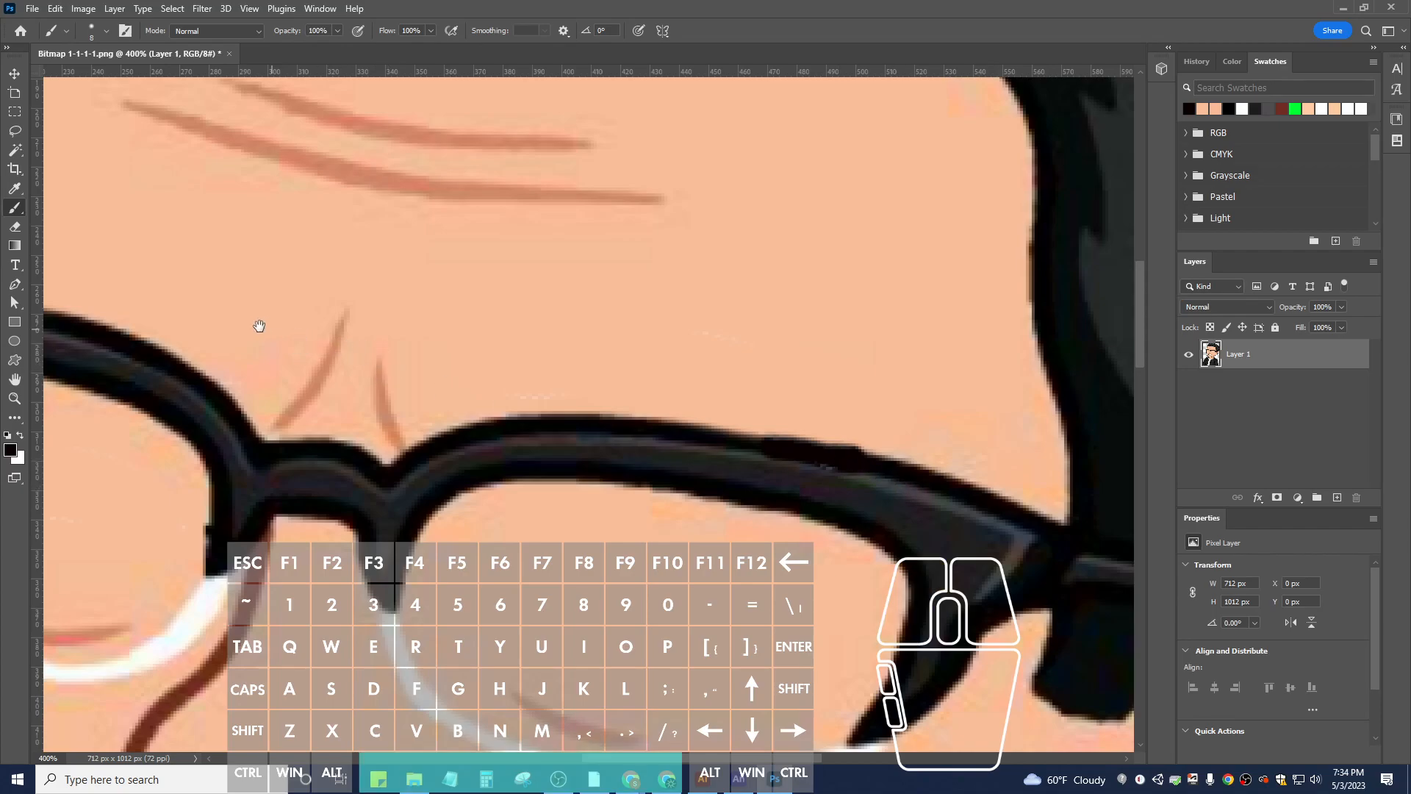
Sample the frame's dark gray and fill the remaining gap inside the left upper rim with it.
drag(258, 325, 712, 432)
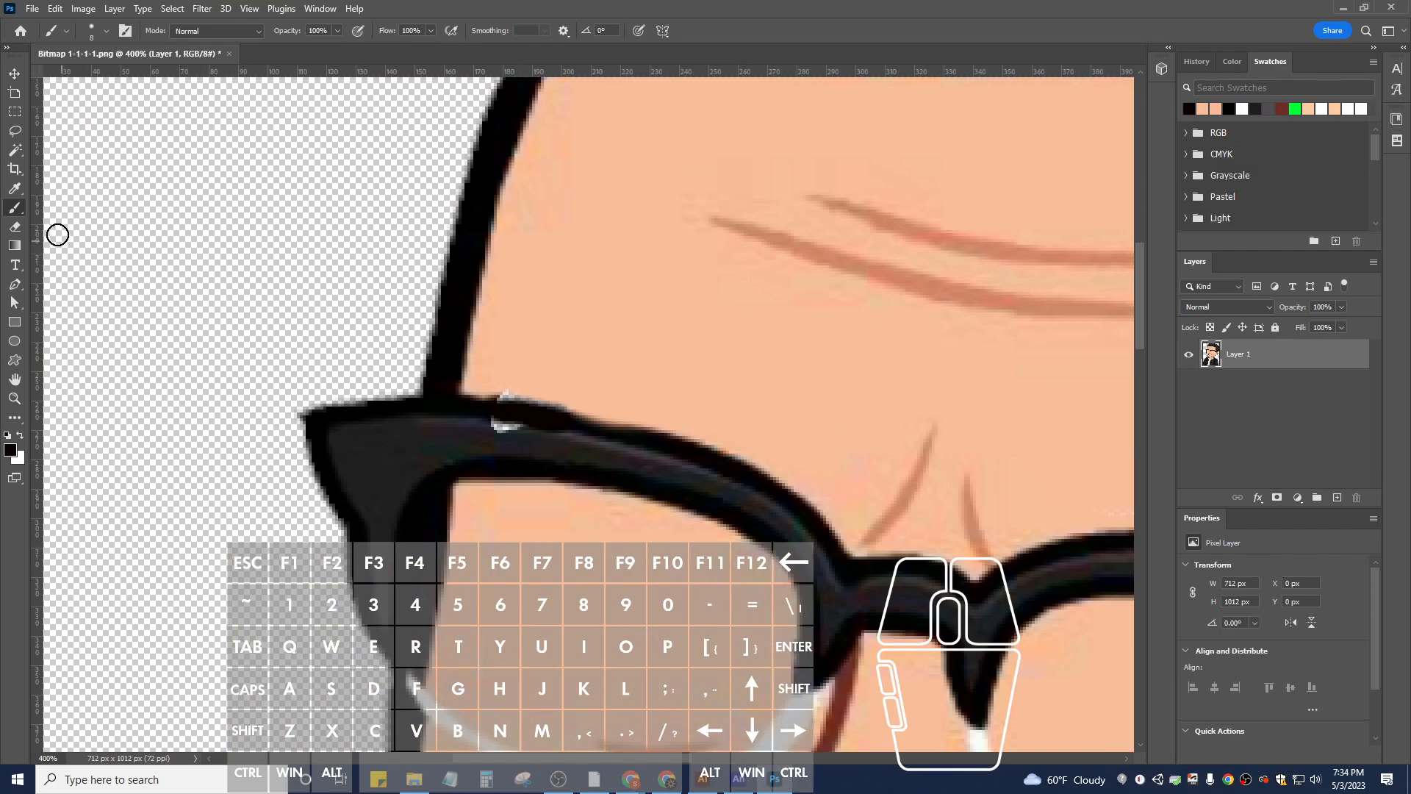
click(14, 189)
click(462, 450)
click(14, 207)
drag(491, 433, 534, 444)
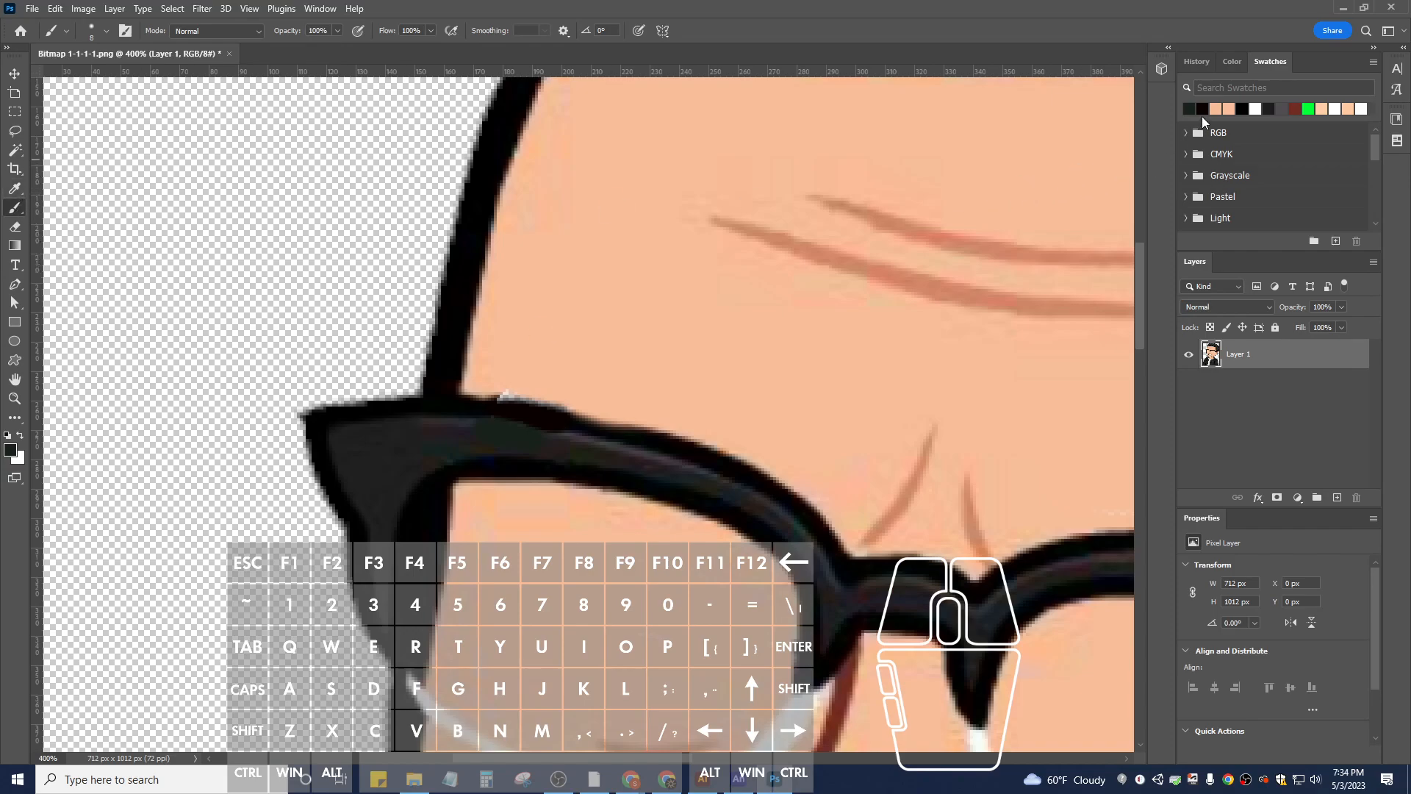
Paint the light skin swatch color along the top edge of the left rim to cover the leftover white pixels.
click(1218, 108)
click(503, 385)
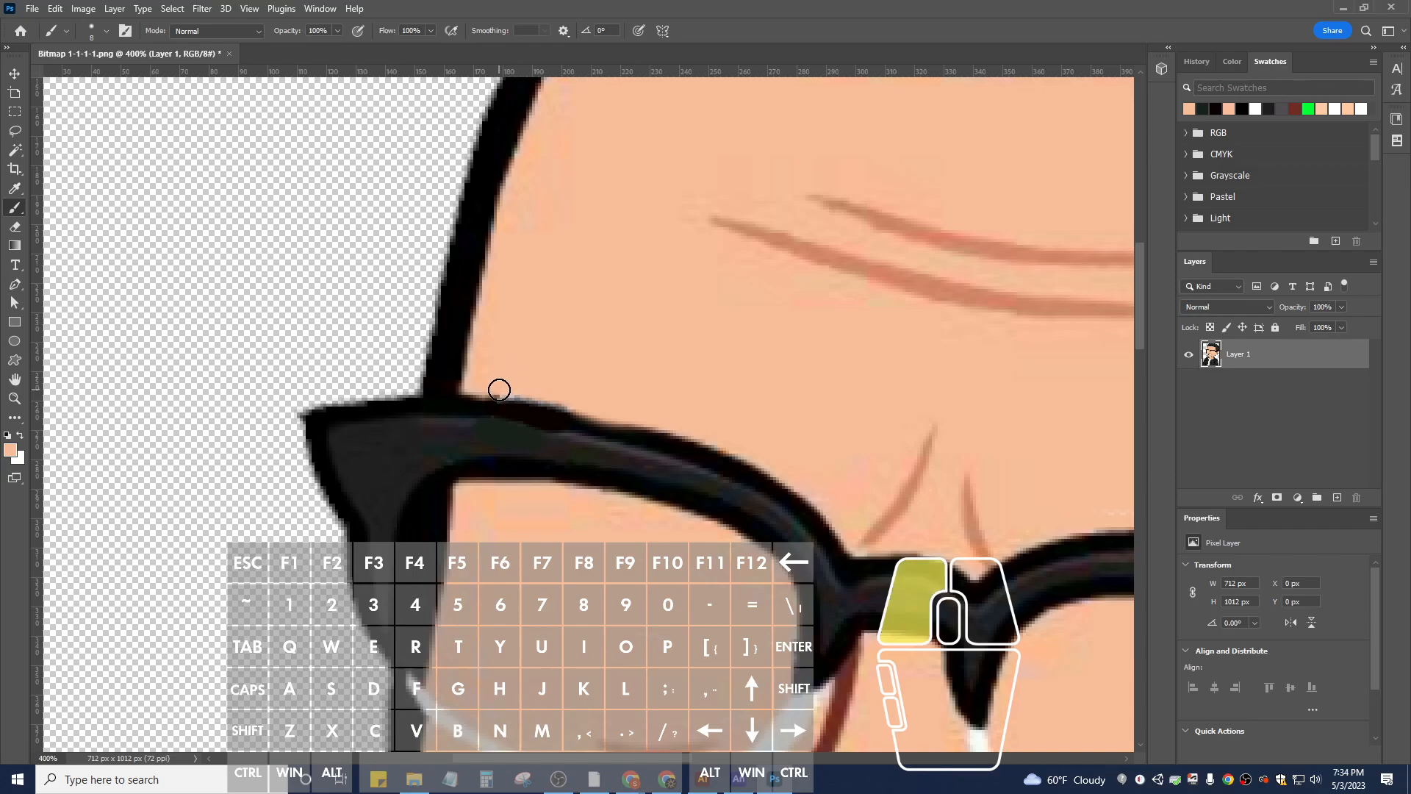
click(507, 391)
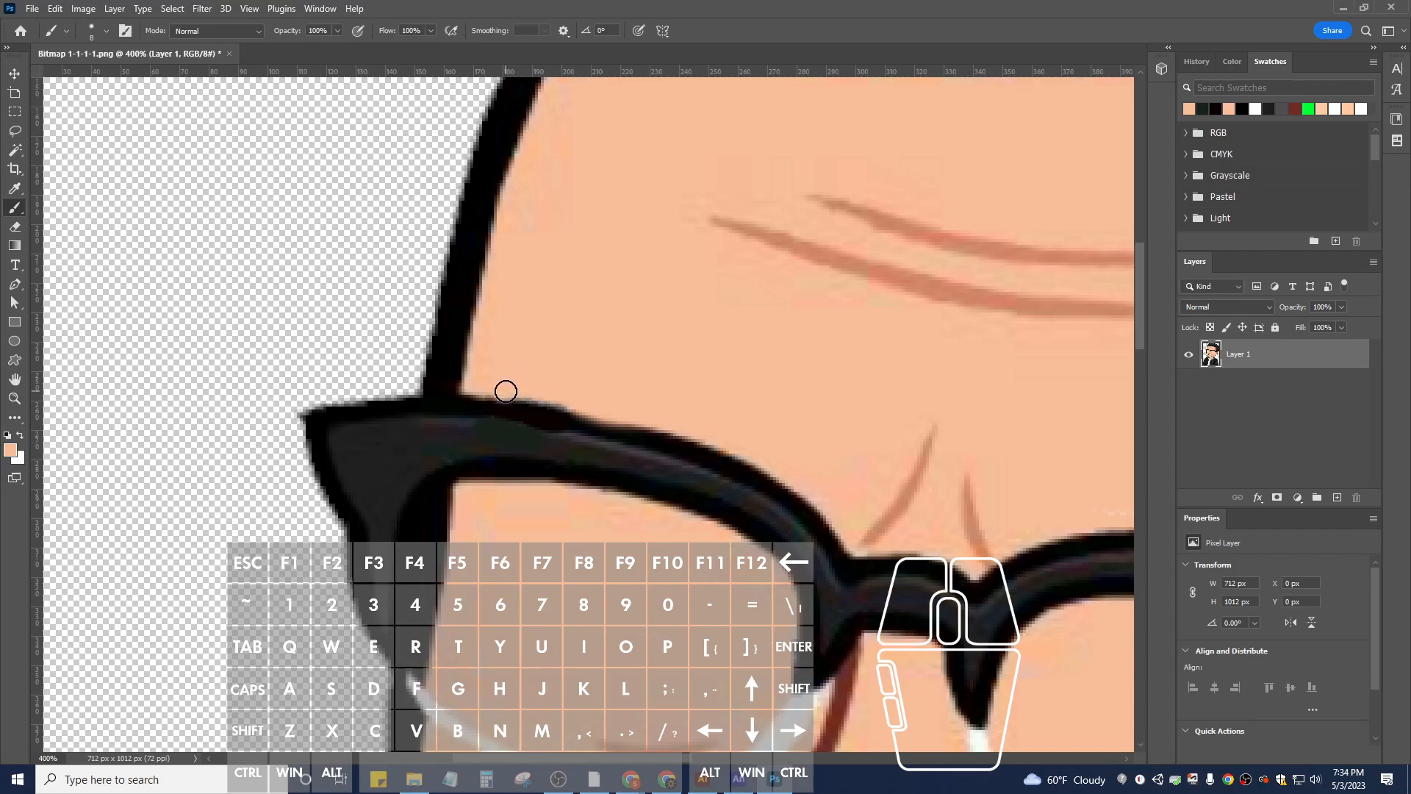
mouse_move(537, 392)
mouse_down()
mouse_move(570, 399)
mouse_move(548, 399)
mouse_up()
drag(545, 397, 534, 396)
click(499, 387)
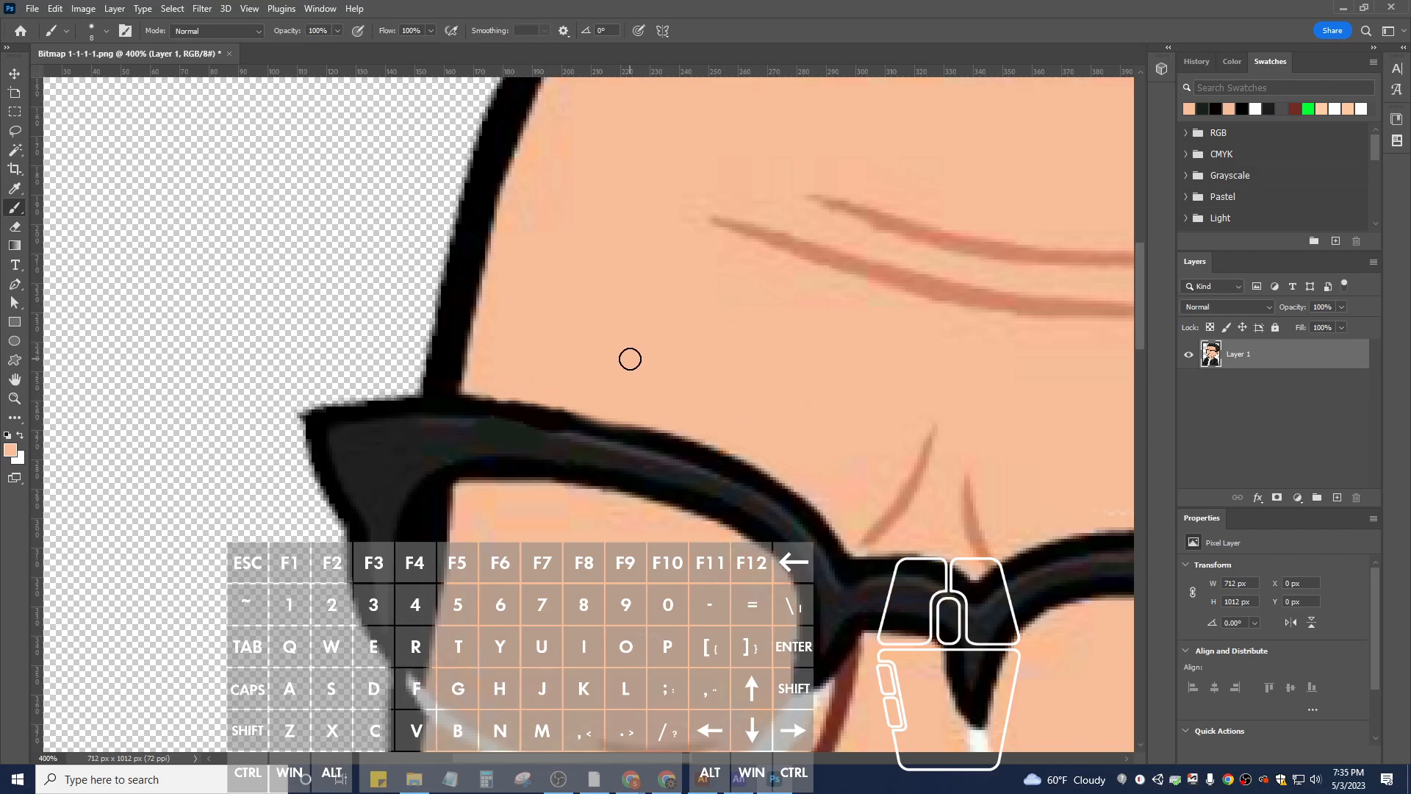
Quit Photoshop while saving the edited bitmap, and scrub the animation in Animate to frame 50.
click(1391, 7)
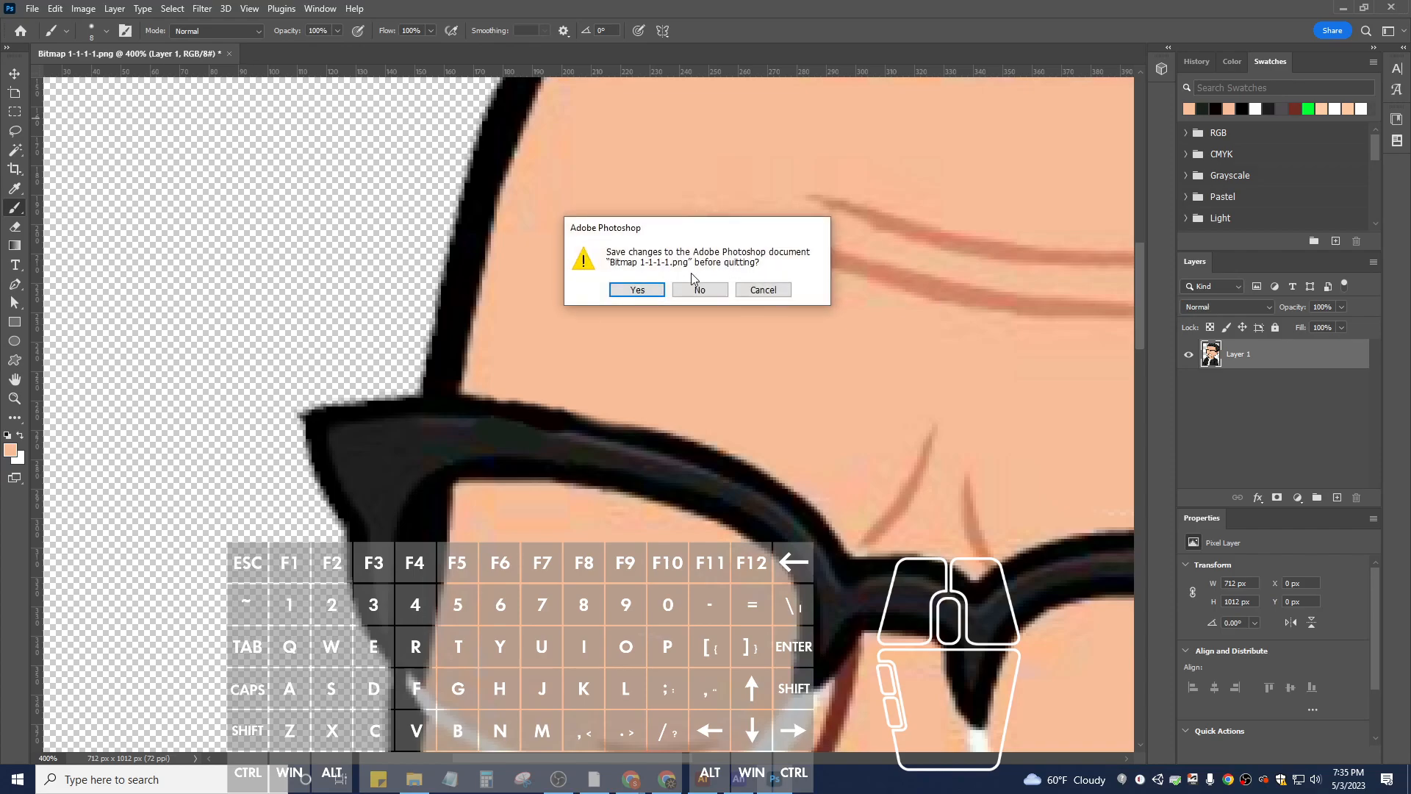
key(Return)
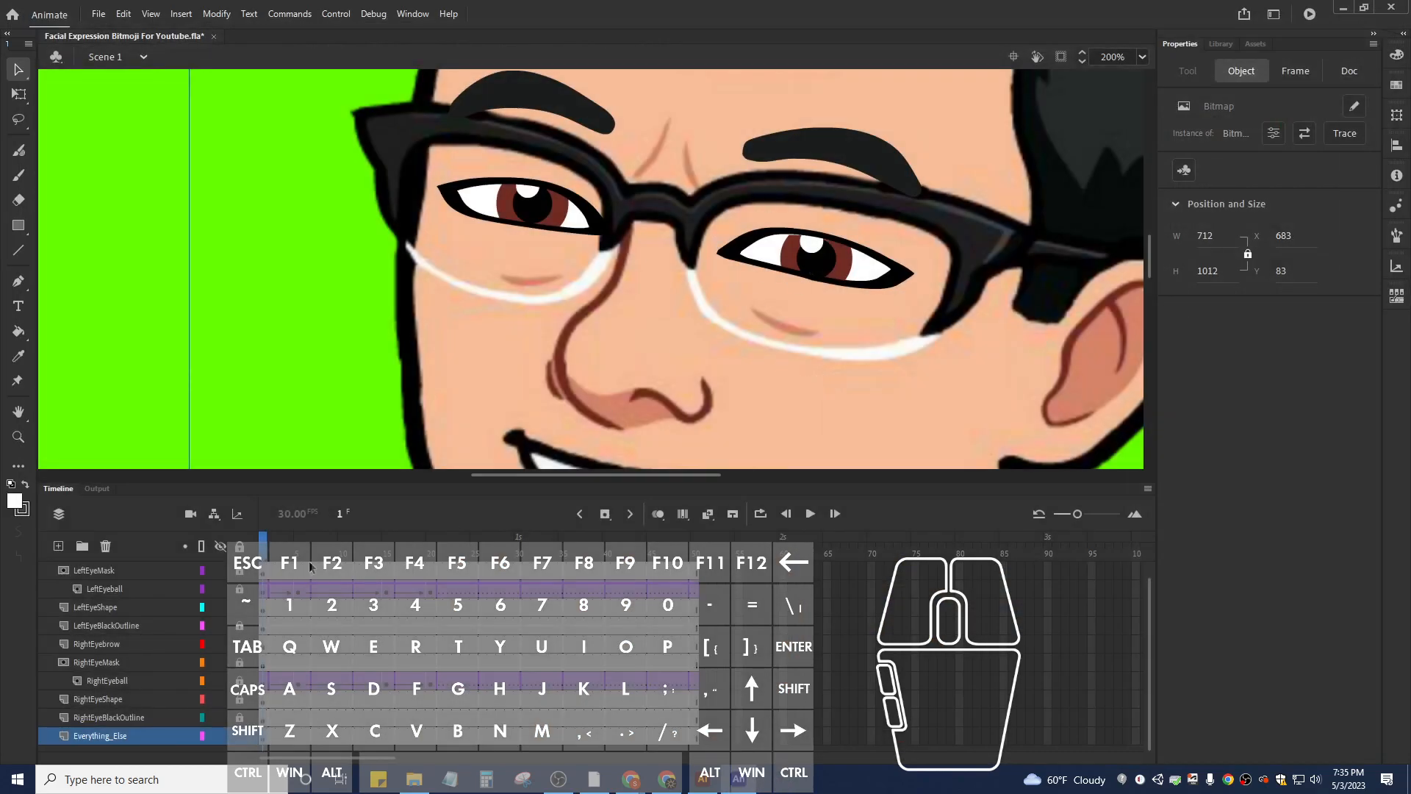
drag(265, 552, 276, 592)
drag(362, 599, 695, 588)
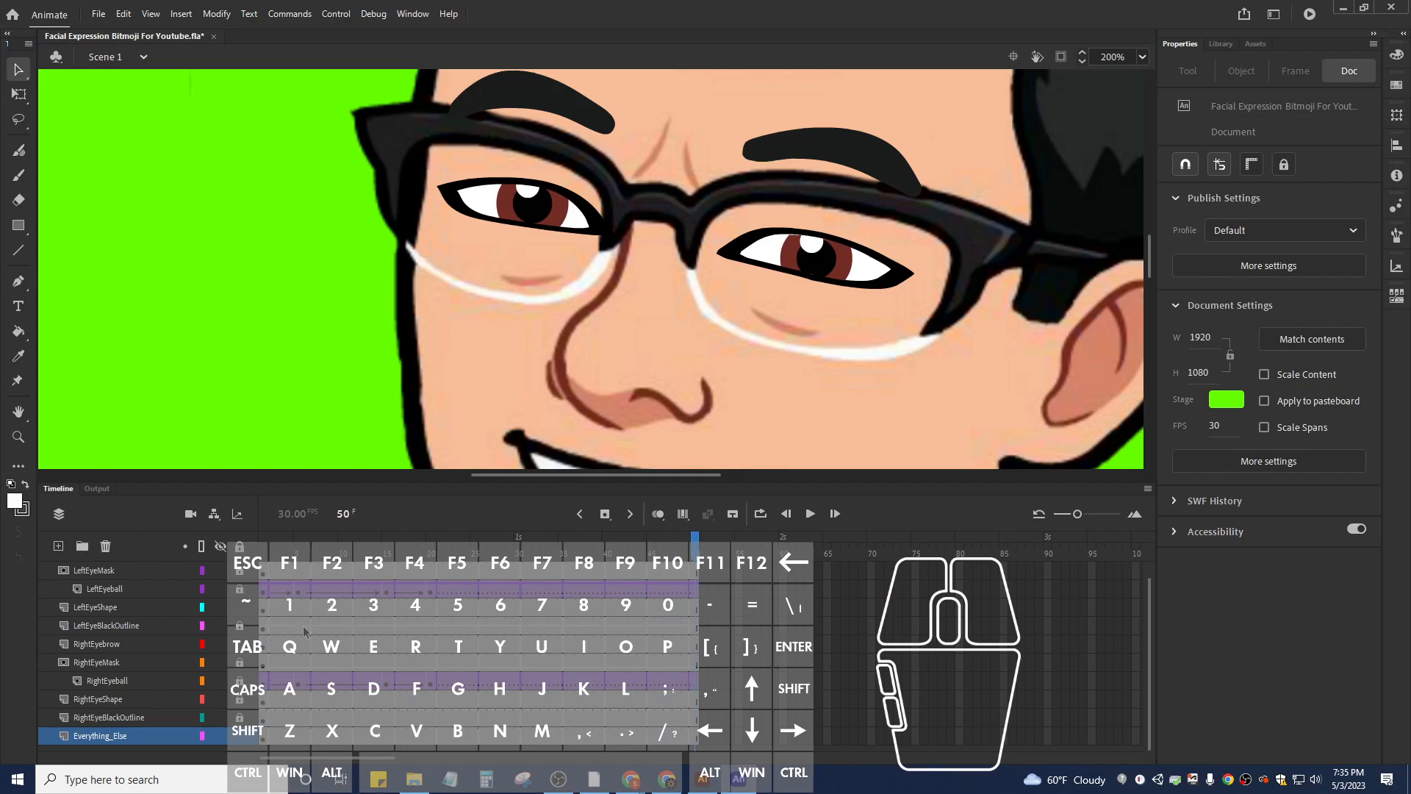
Open RightEyeSymbol from the RightEyeShape layer for editing.
click(20, 69)
click(240, 608)
right_click(488, 220)
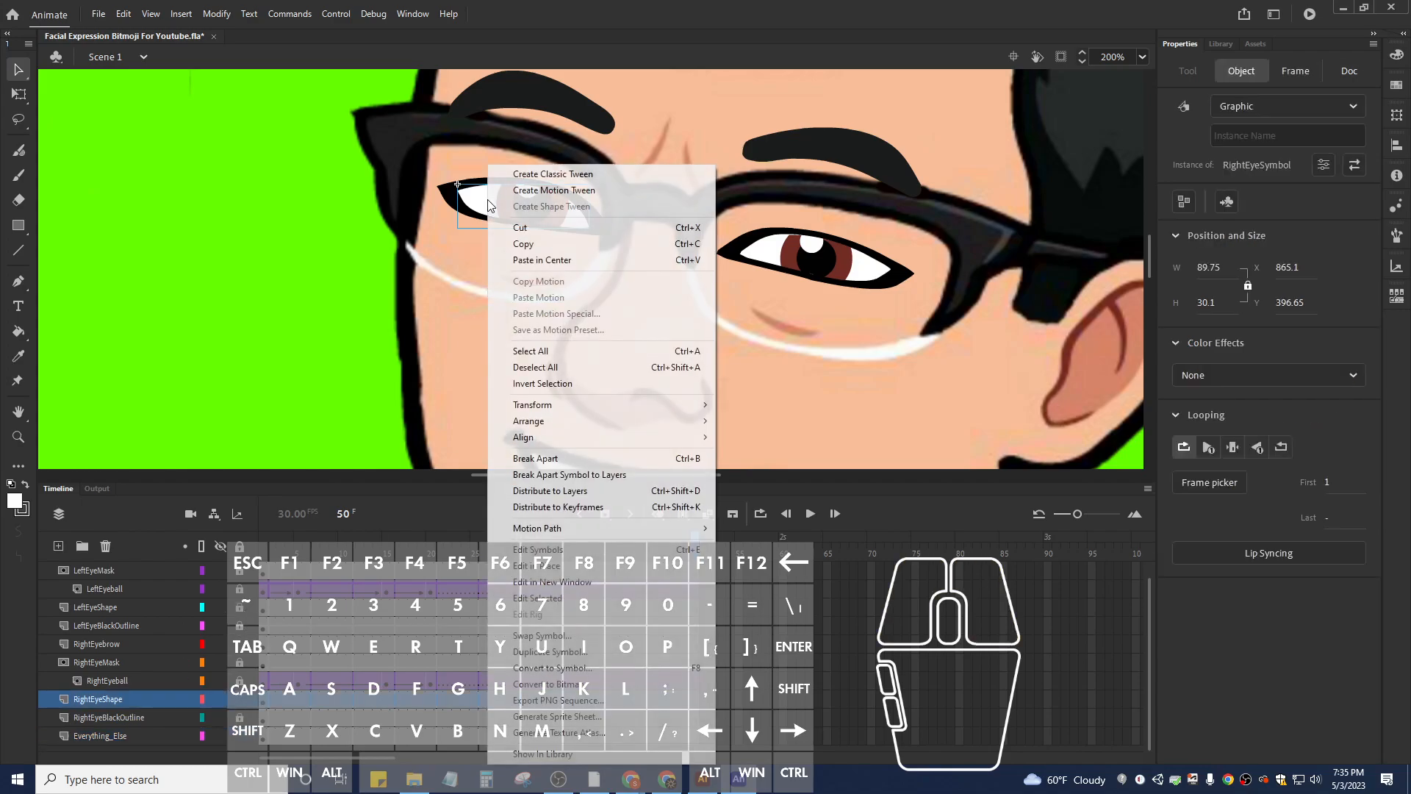
click(610, 550)
ctrl+scroll(641, 287, up, 3)
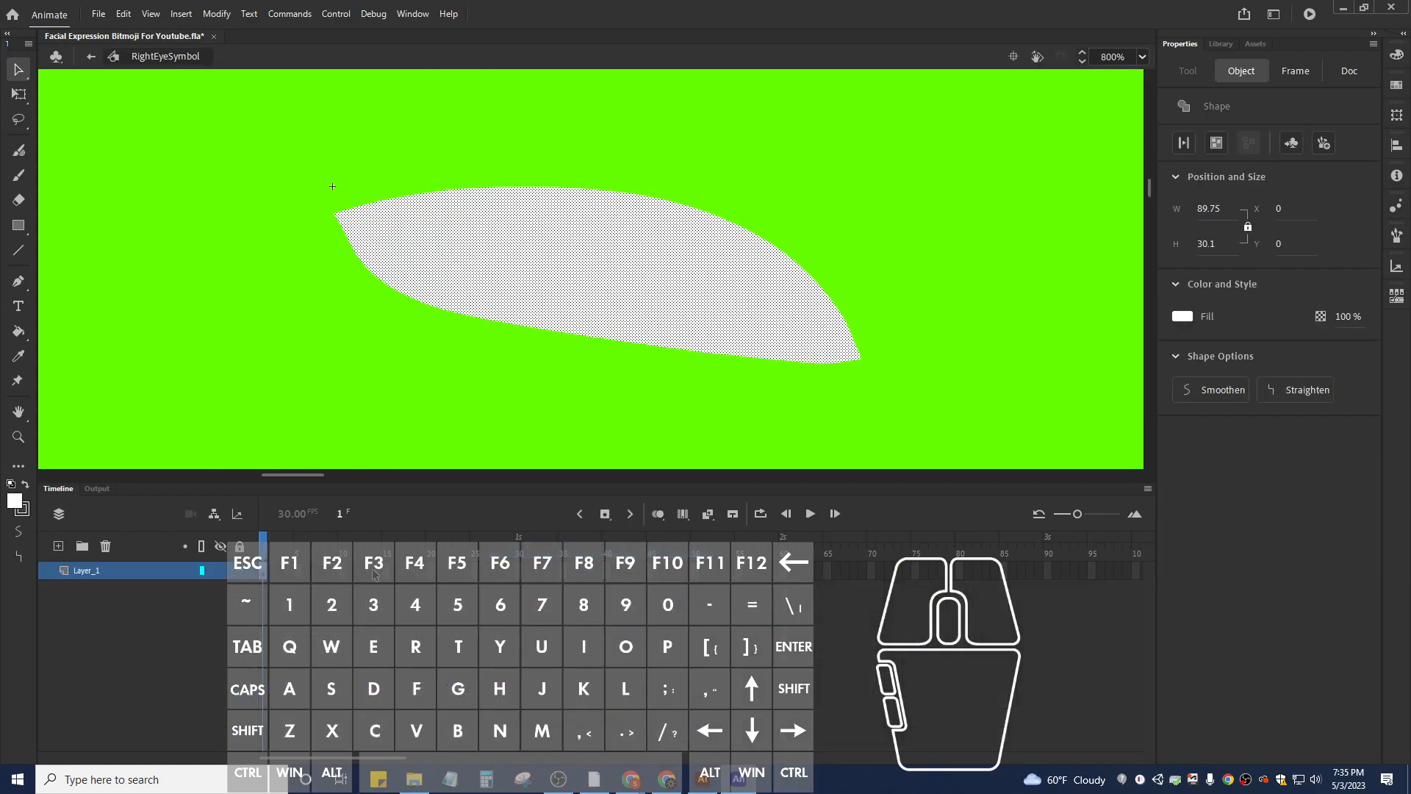
Insert keyframes at frames 20, 25, 30 and 50 on Layer_1 of RightEyeSymbol.
click(430, 574)
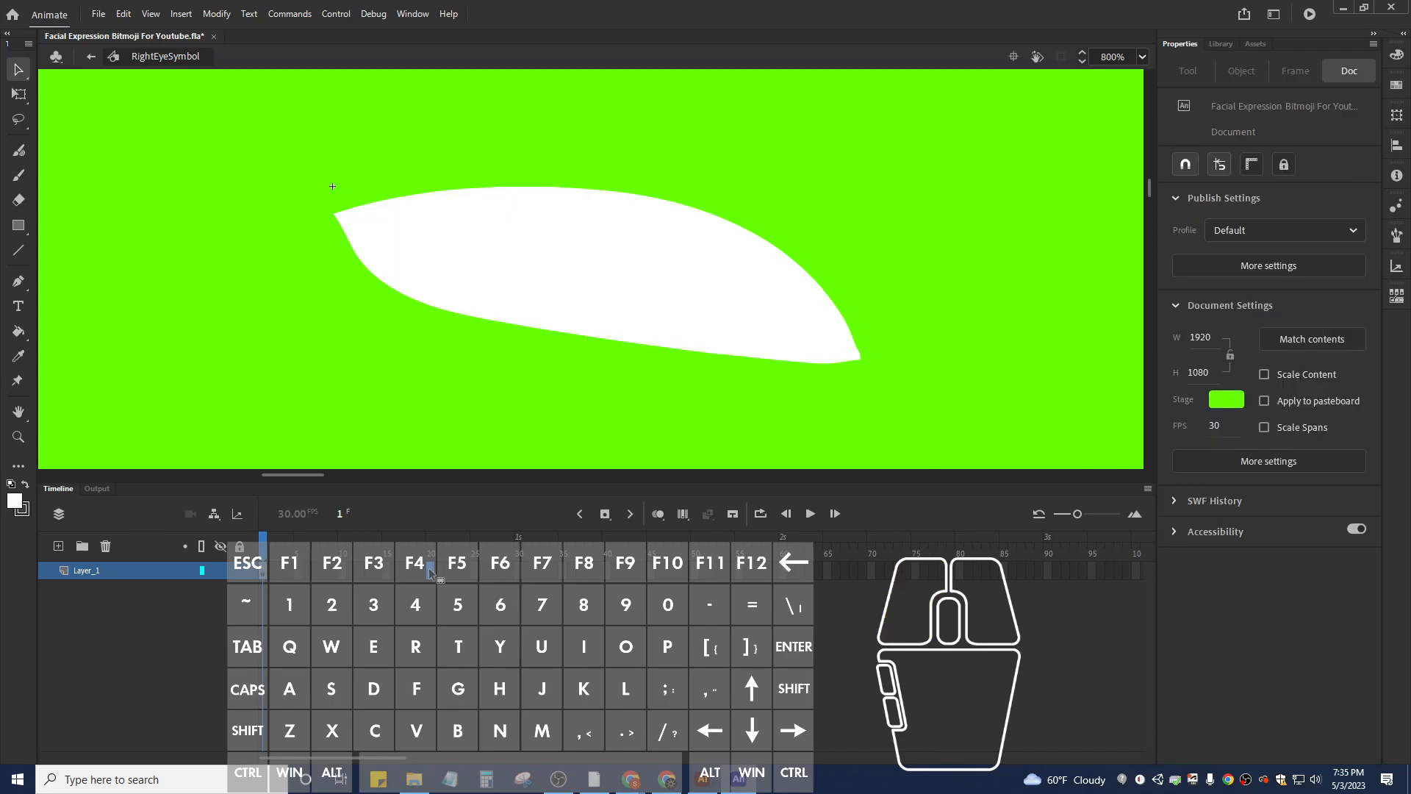
key(F5)
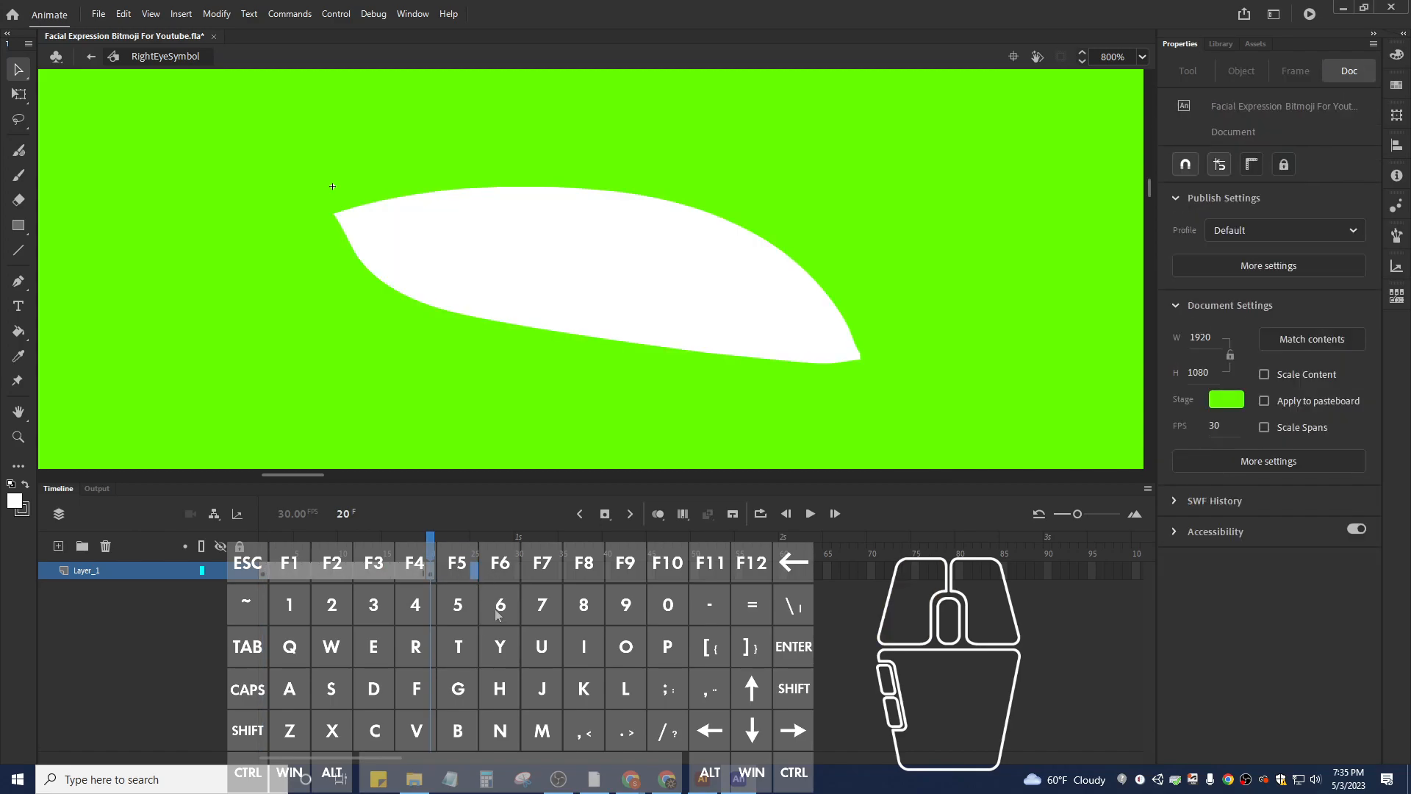
click(519, 573)
key(F5)
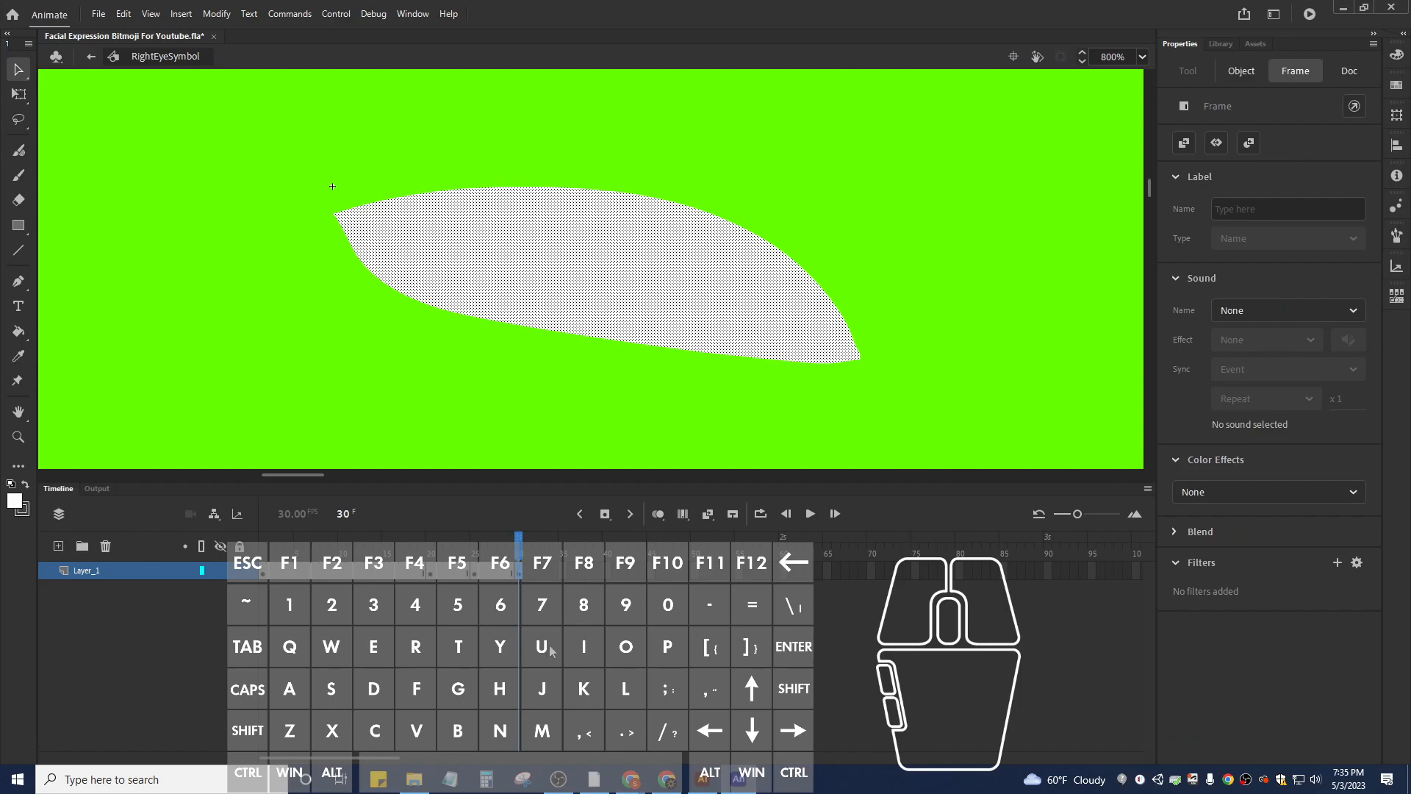
click(698, 572)
key(F5)
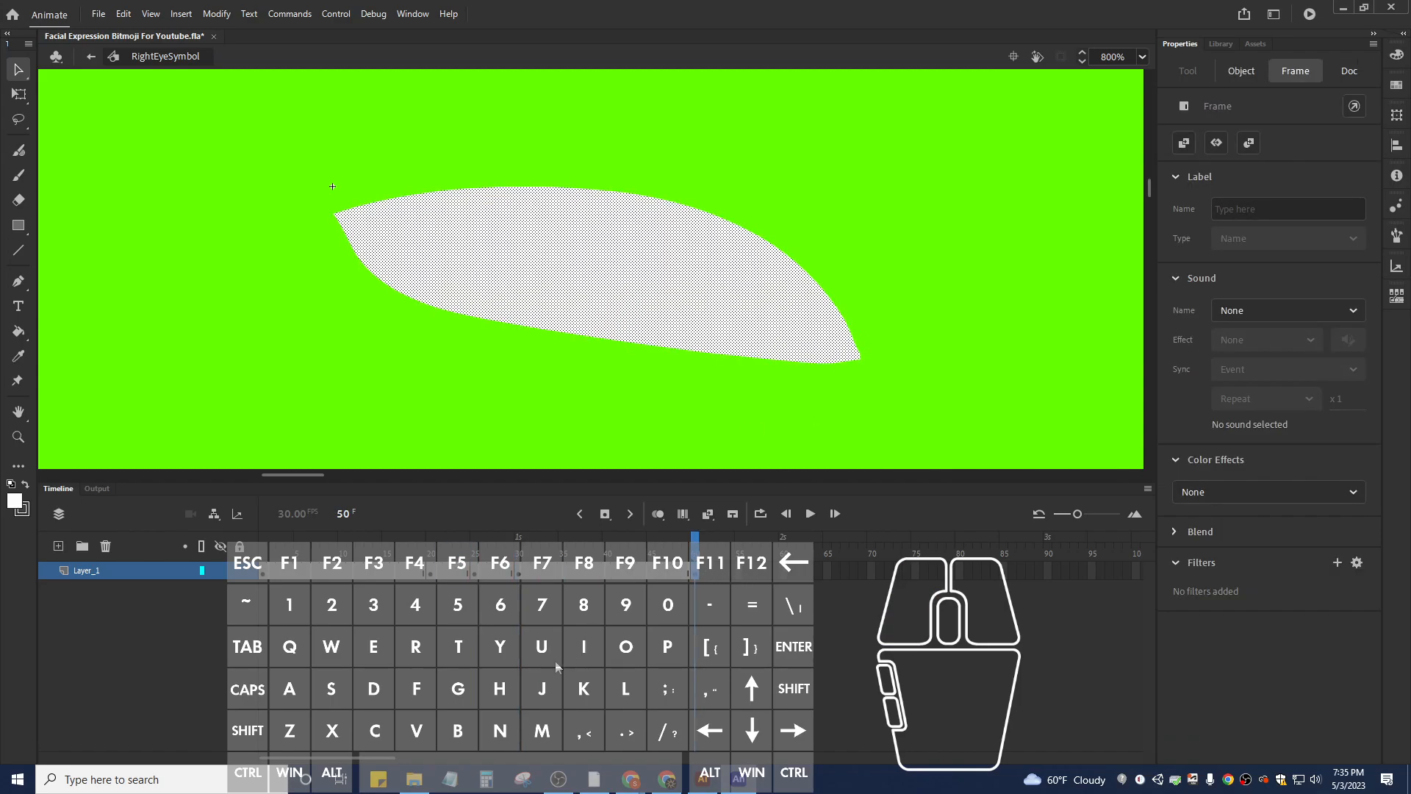
At frame 25, use the Pen tool to remove the anchor points along the left and middle of the eye shape's lower edge.
click(476, 578)
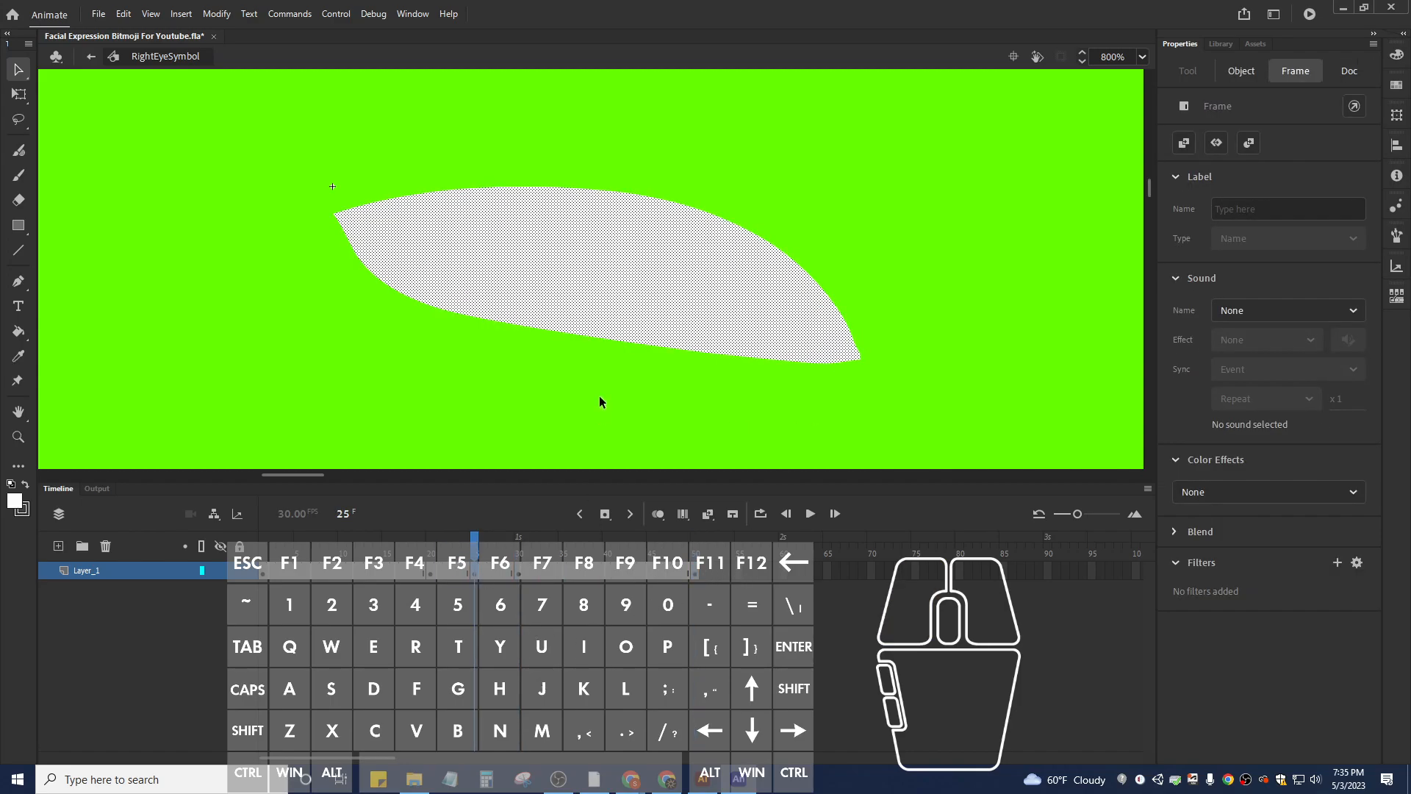
right_click(501, 258)
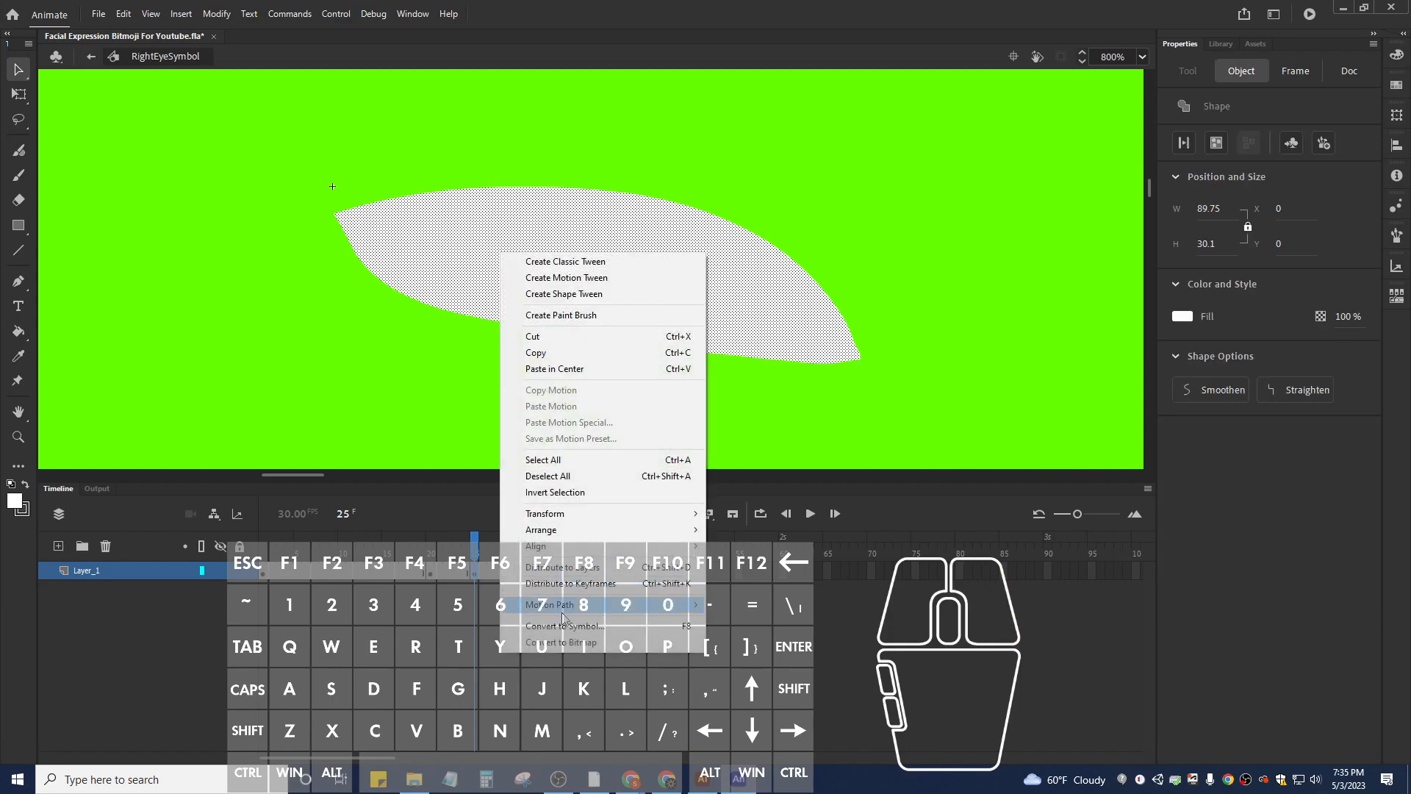
click(468, 585)
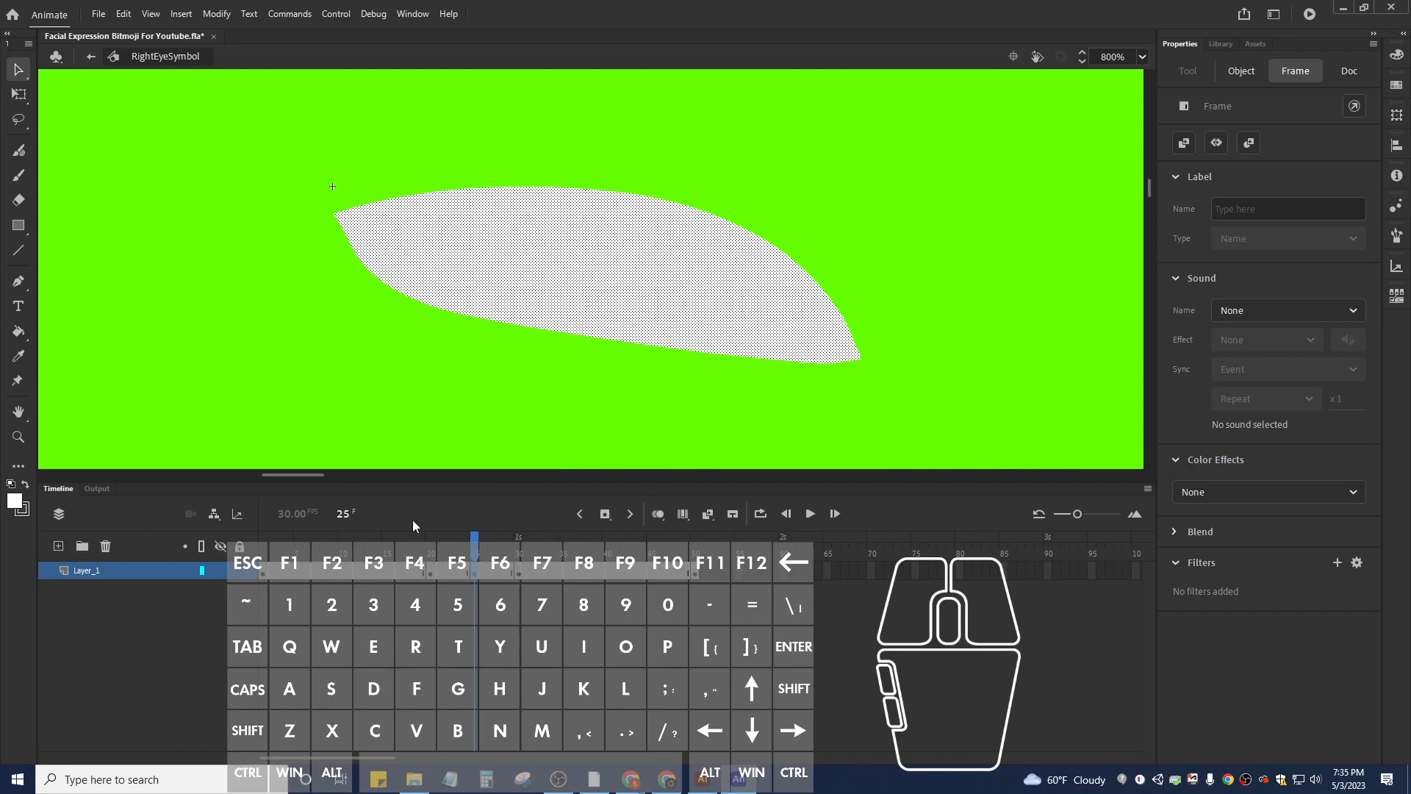
click(18, 281)
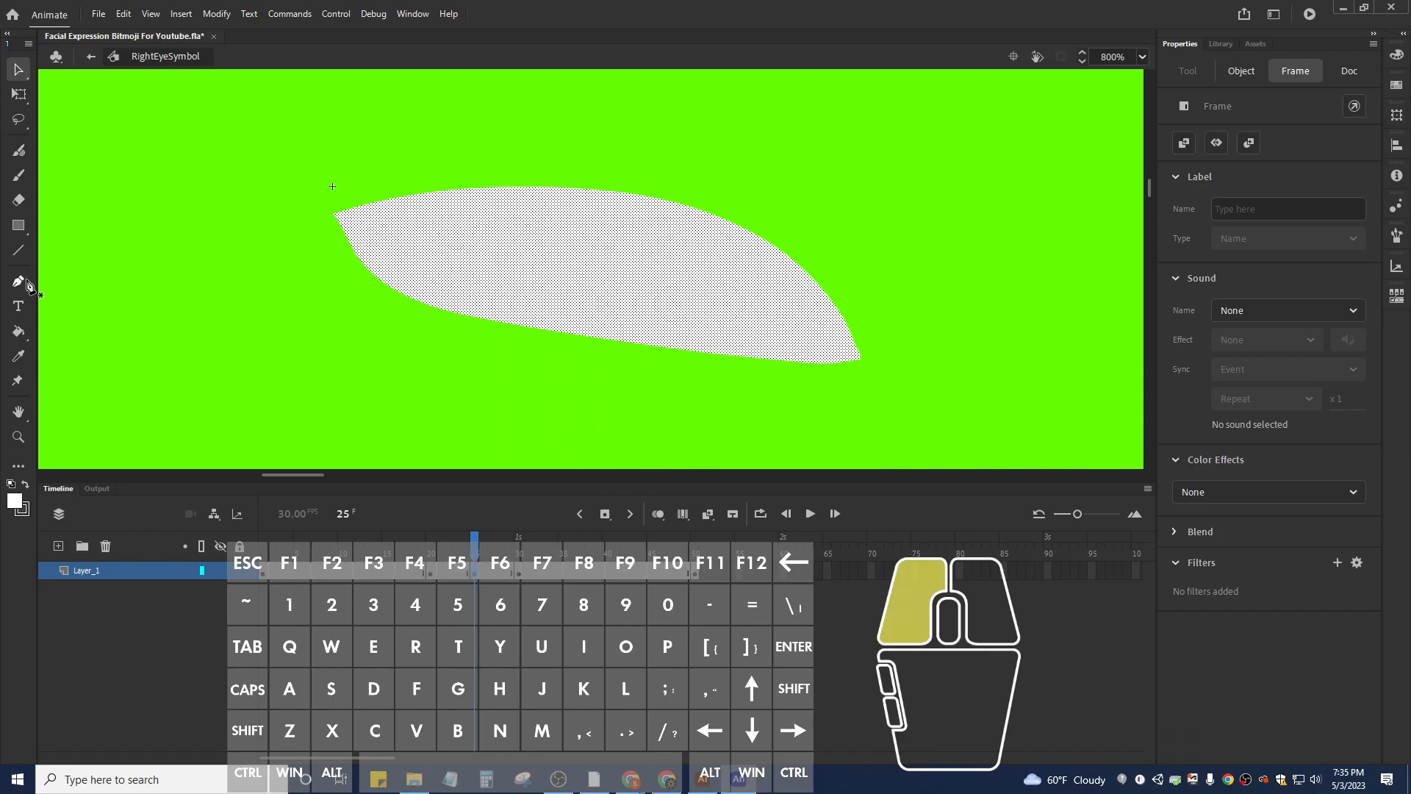
click(567, 333)
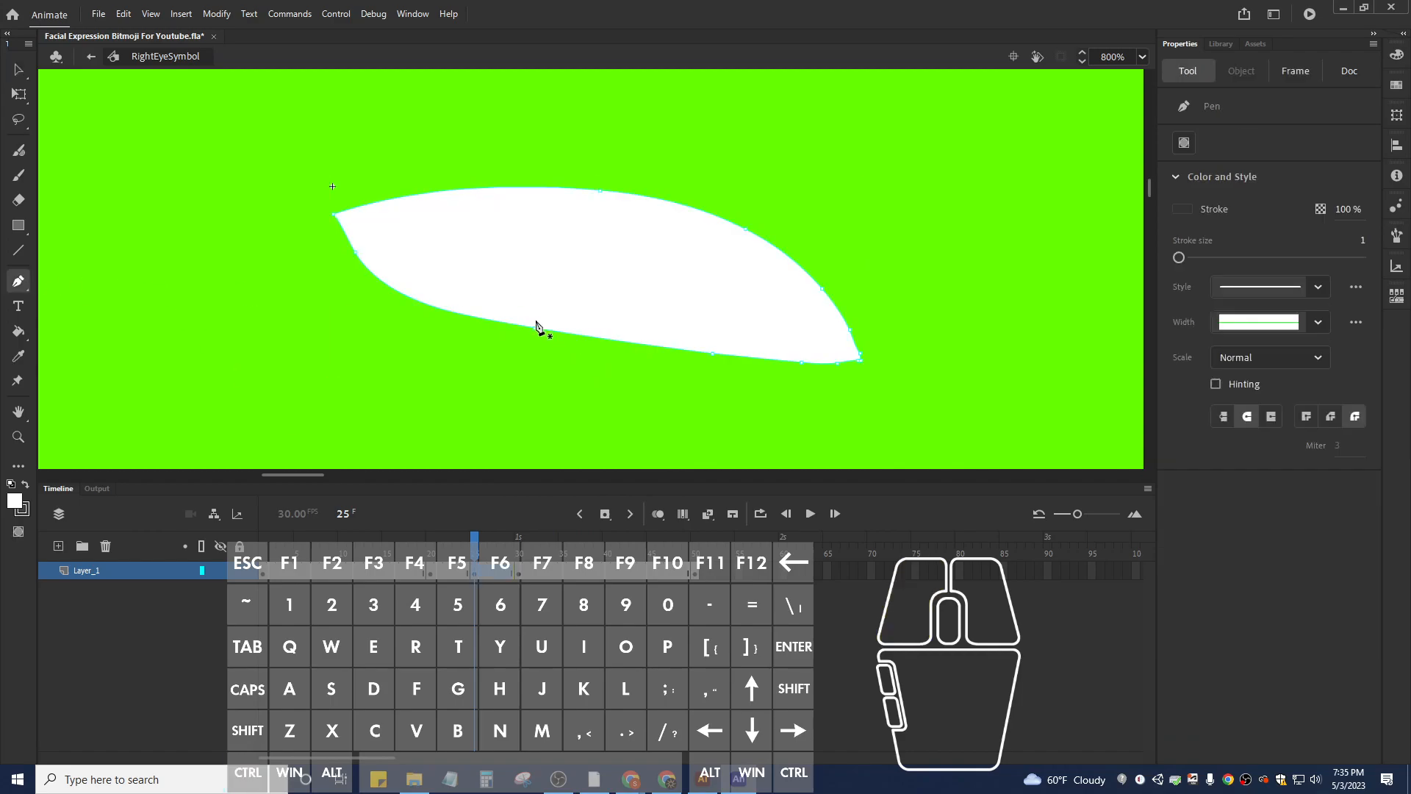
click(358, 257)
click(358, 256)
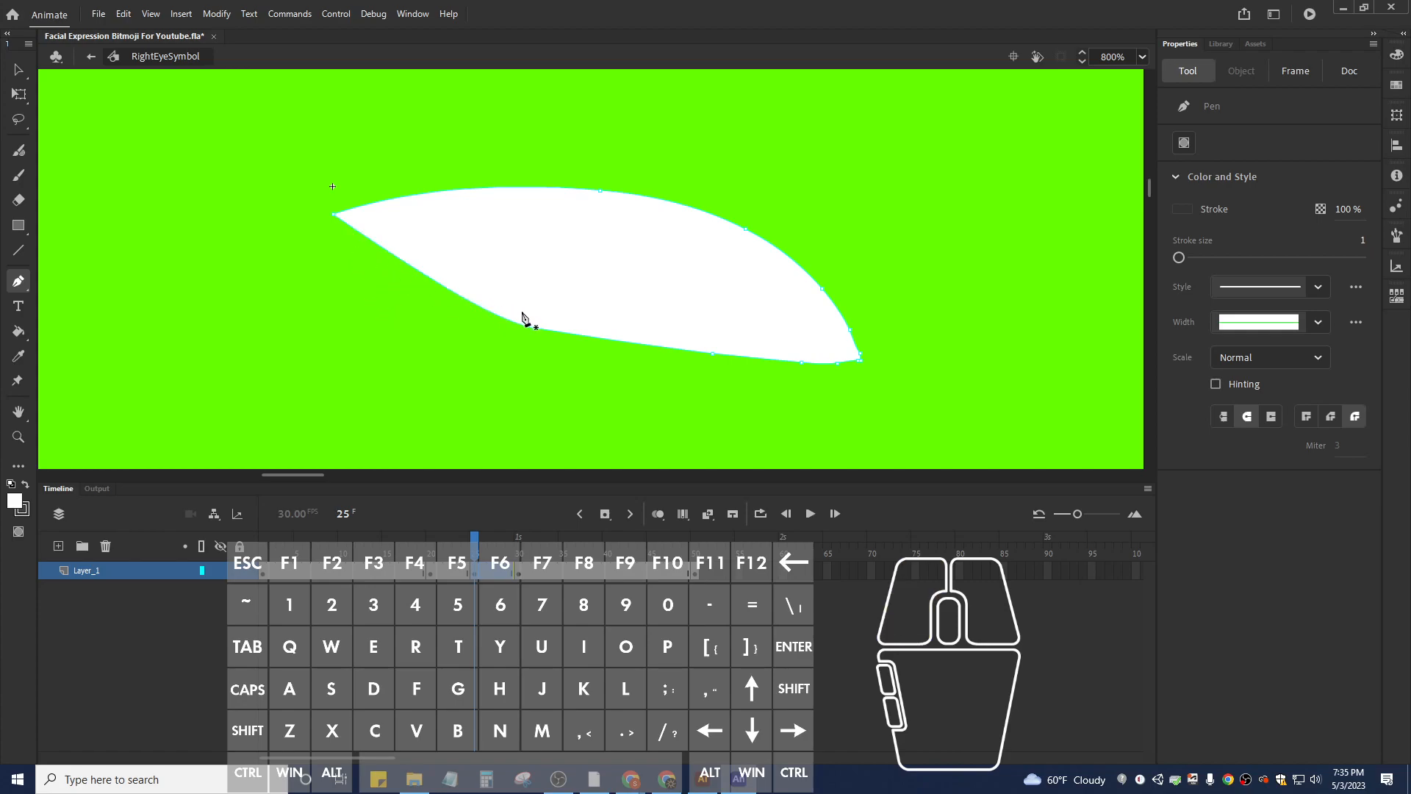
click(535, 330)
click(536, 330)
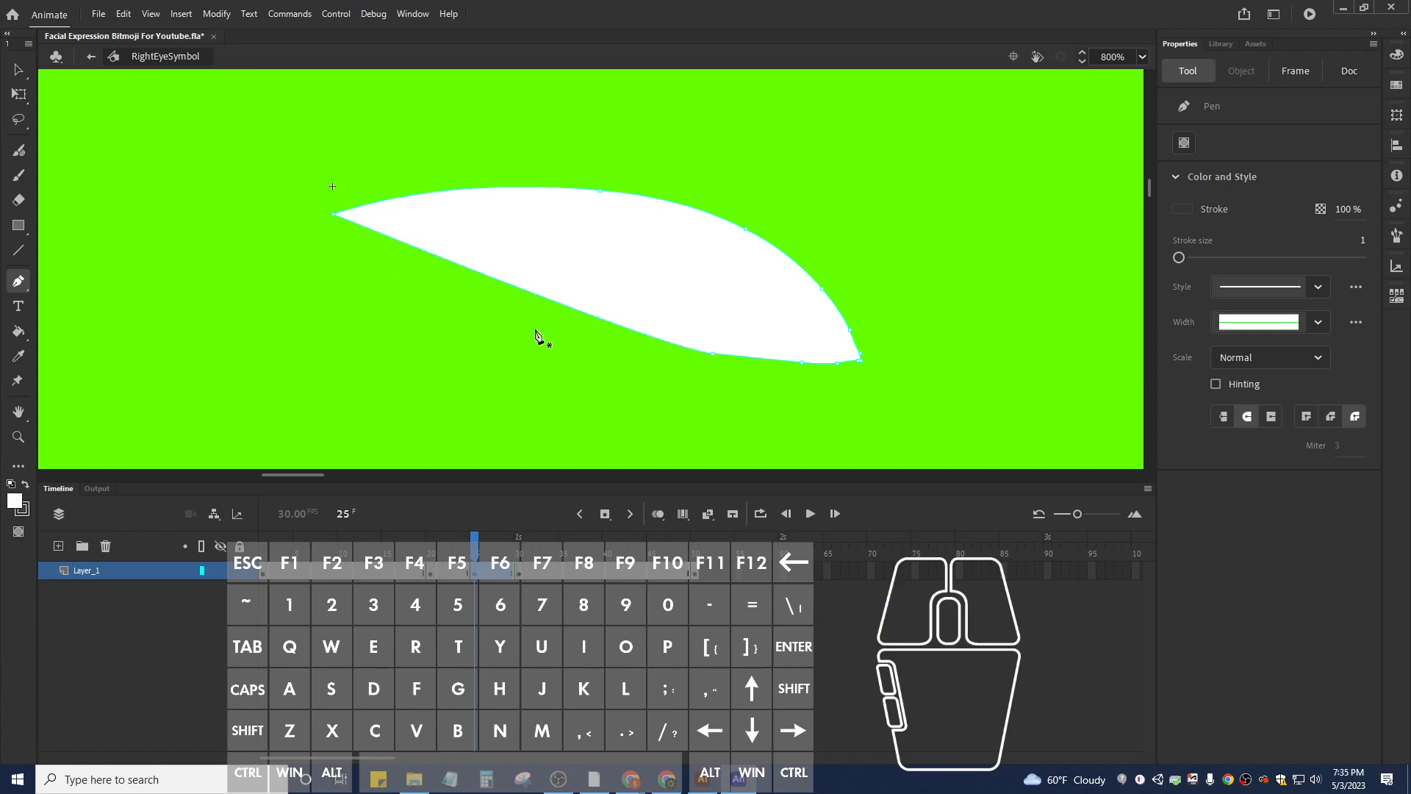
click(712, 355)
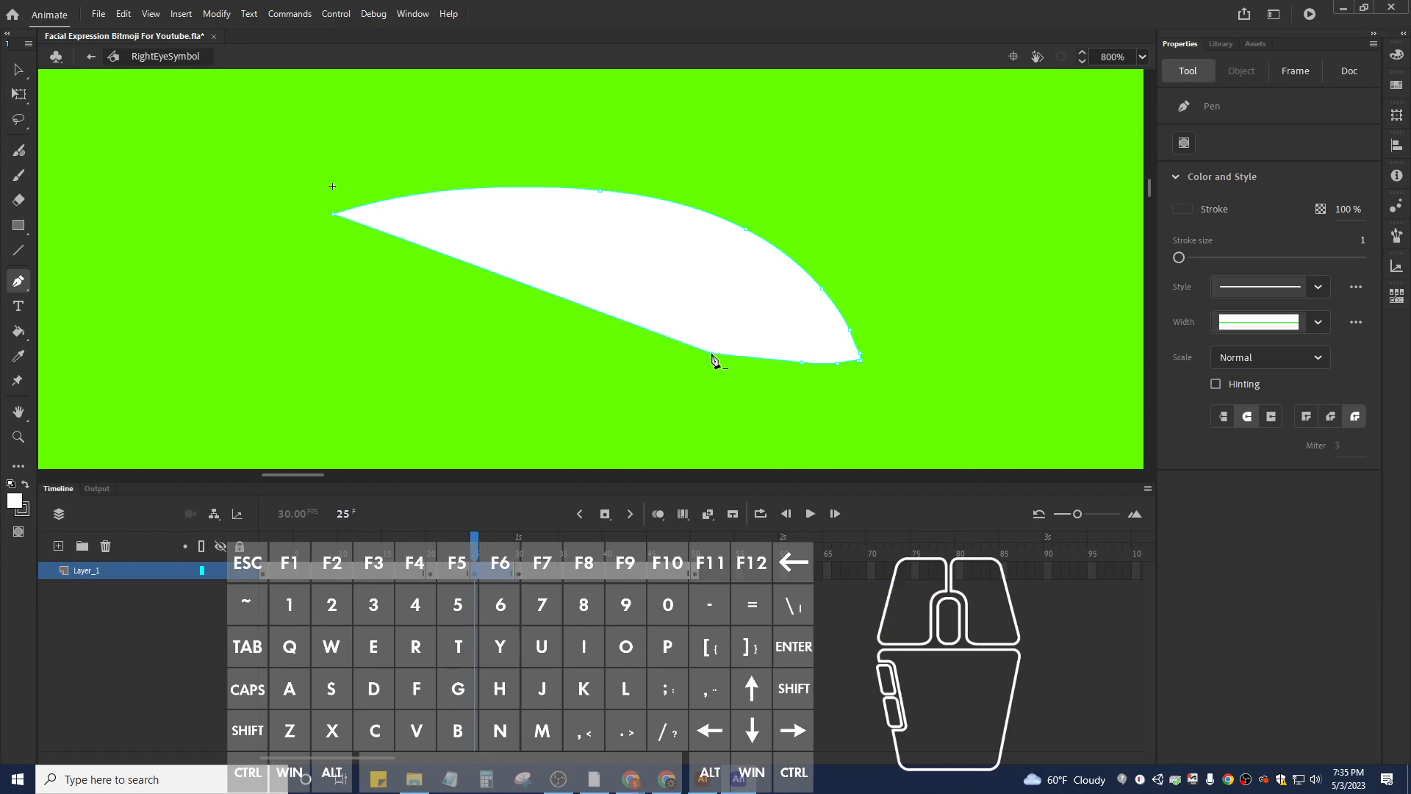
Remove the remaining lower-edge anchor points near the eye shape's right corner so a straight edge joins both corners.
click(815, 364)
click(837, 365)
click(836, 365)
click(837, 366)
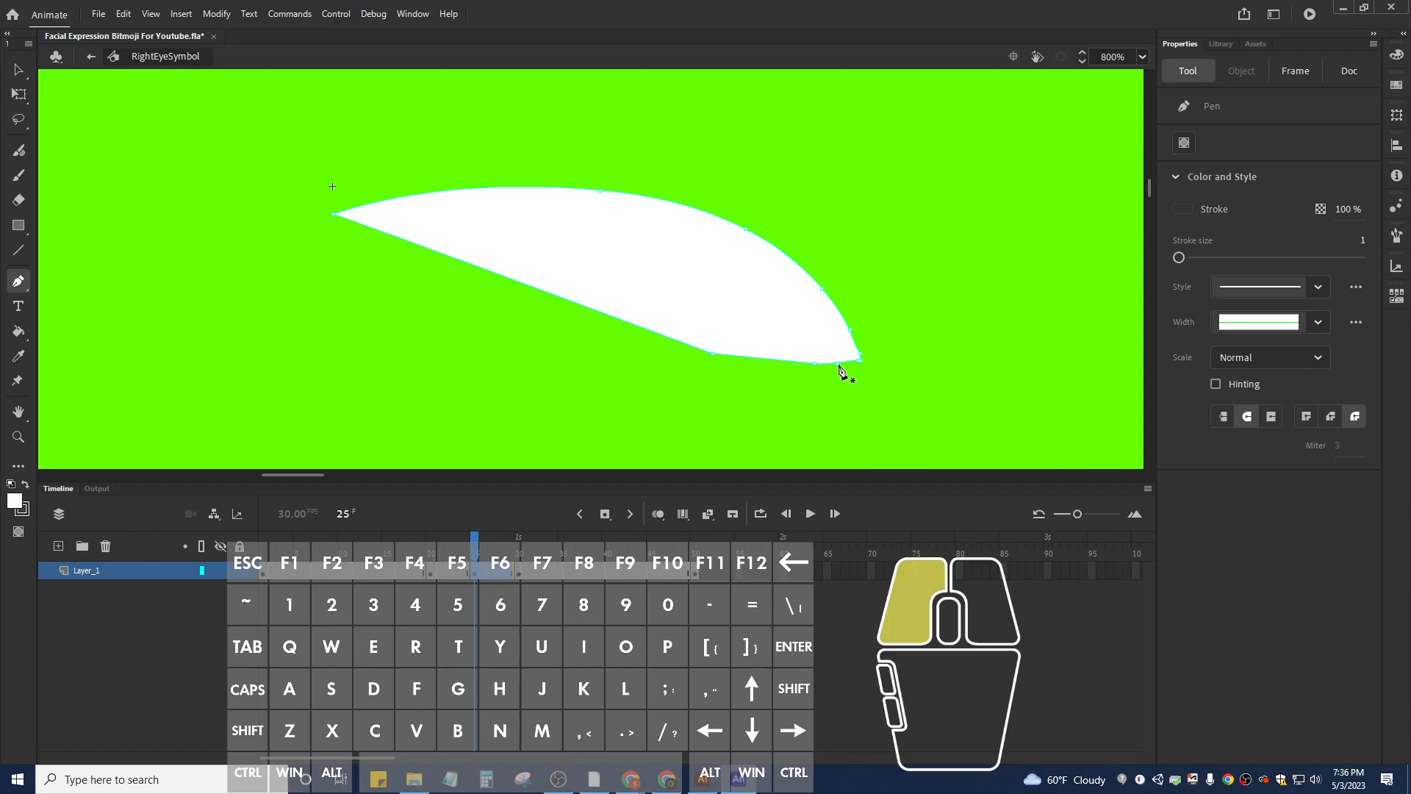
click(816, 365)
click(713, 357)
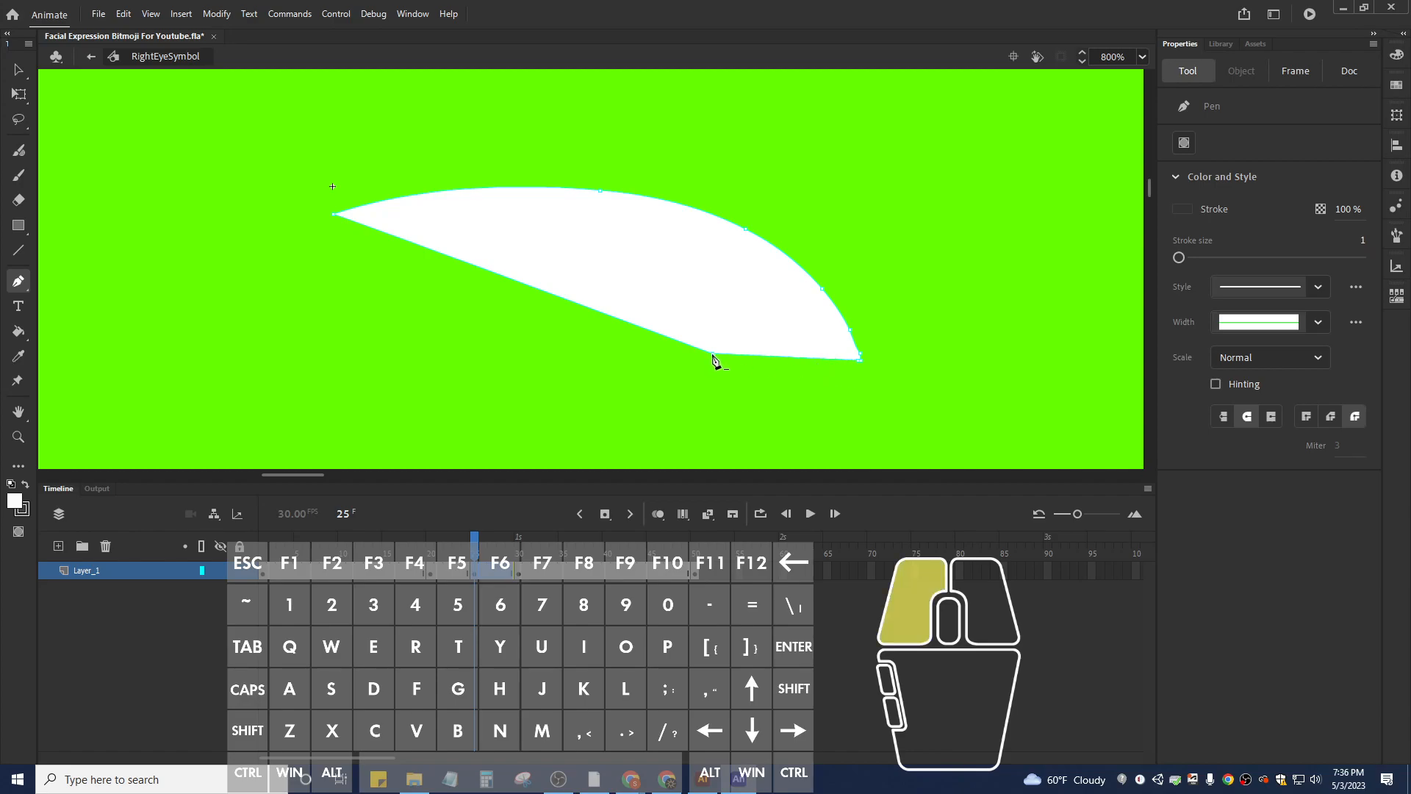
click(858, 362)
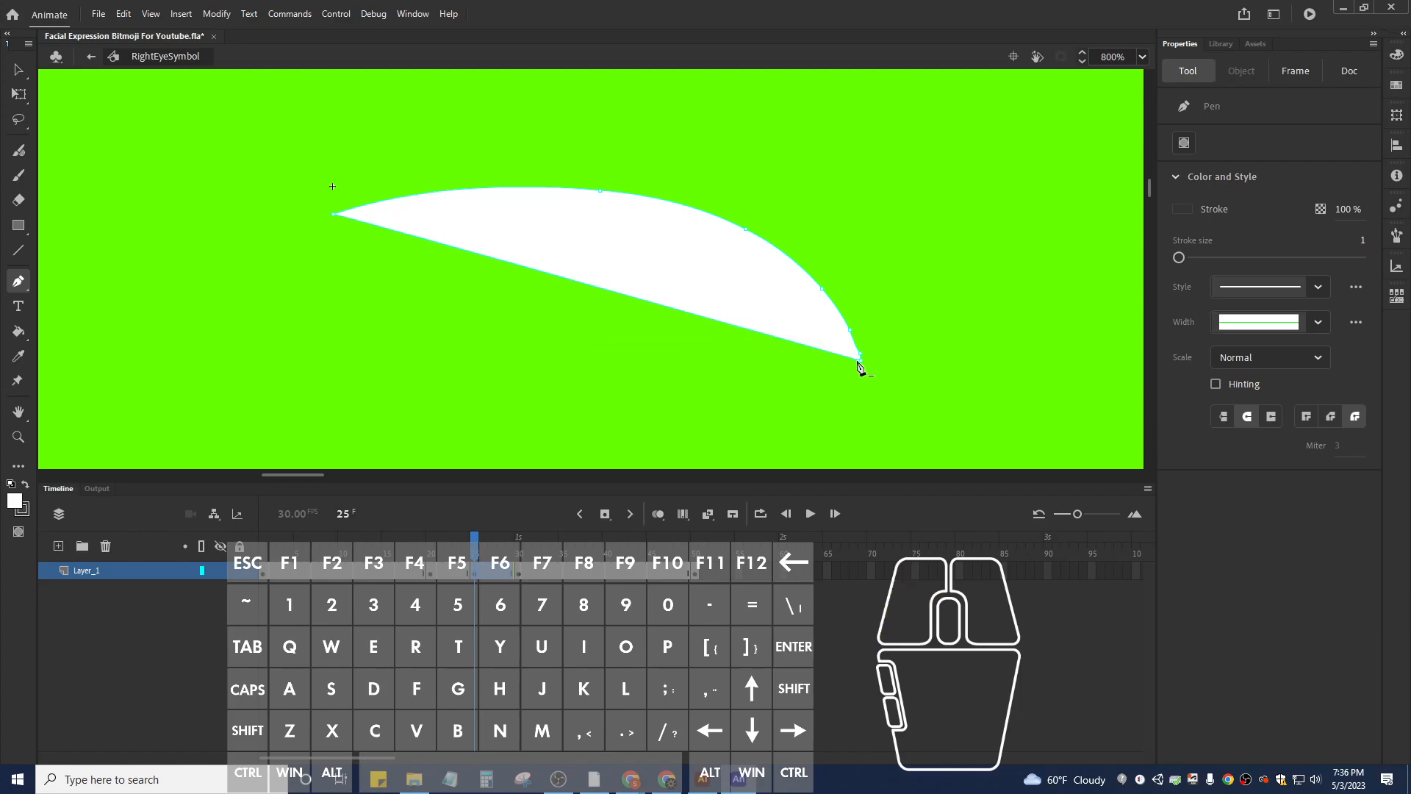
click(863, 360)
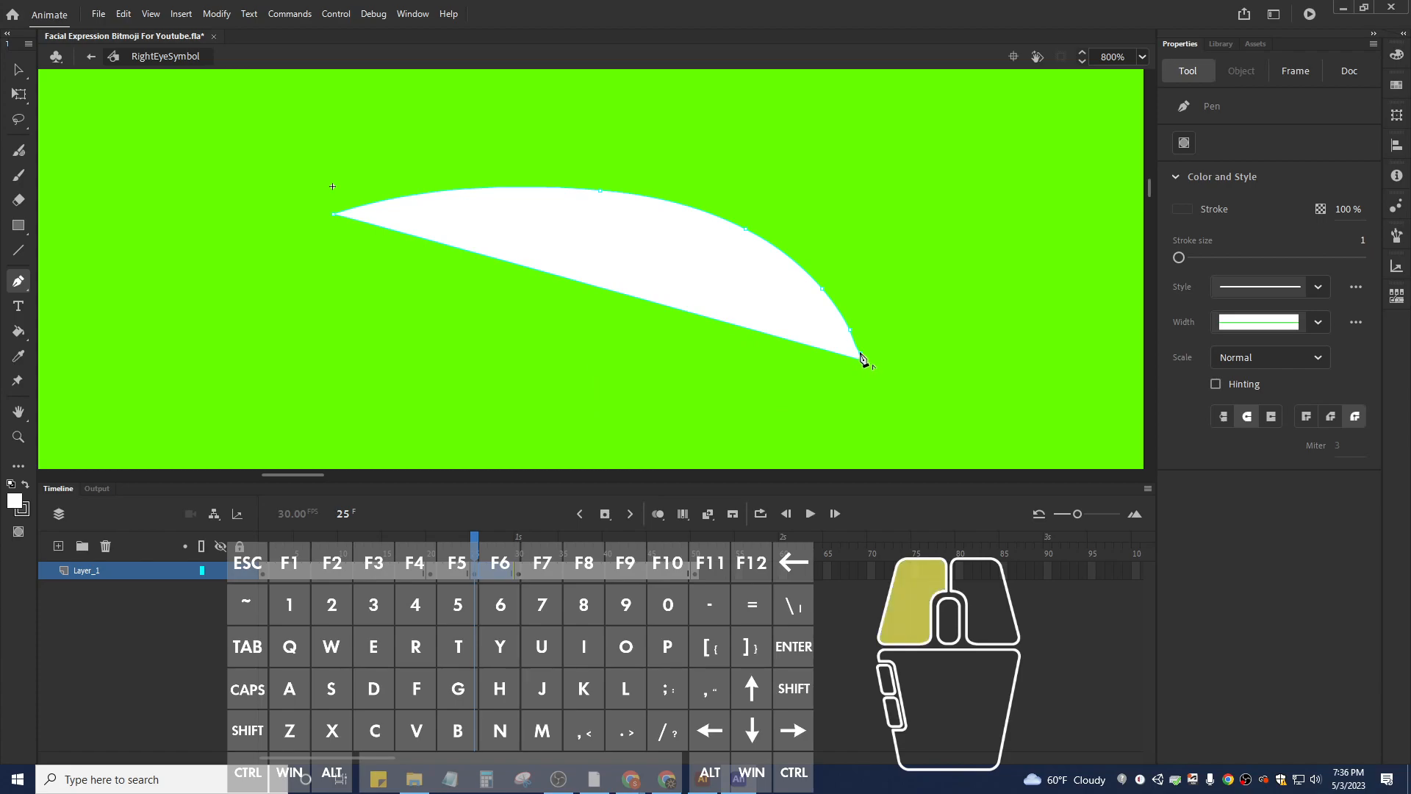
Remove the anchor points along the right part of the eye shape's upper edge, down to the right corner.
click(824, 292)
click(821, 291)
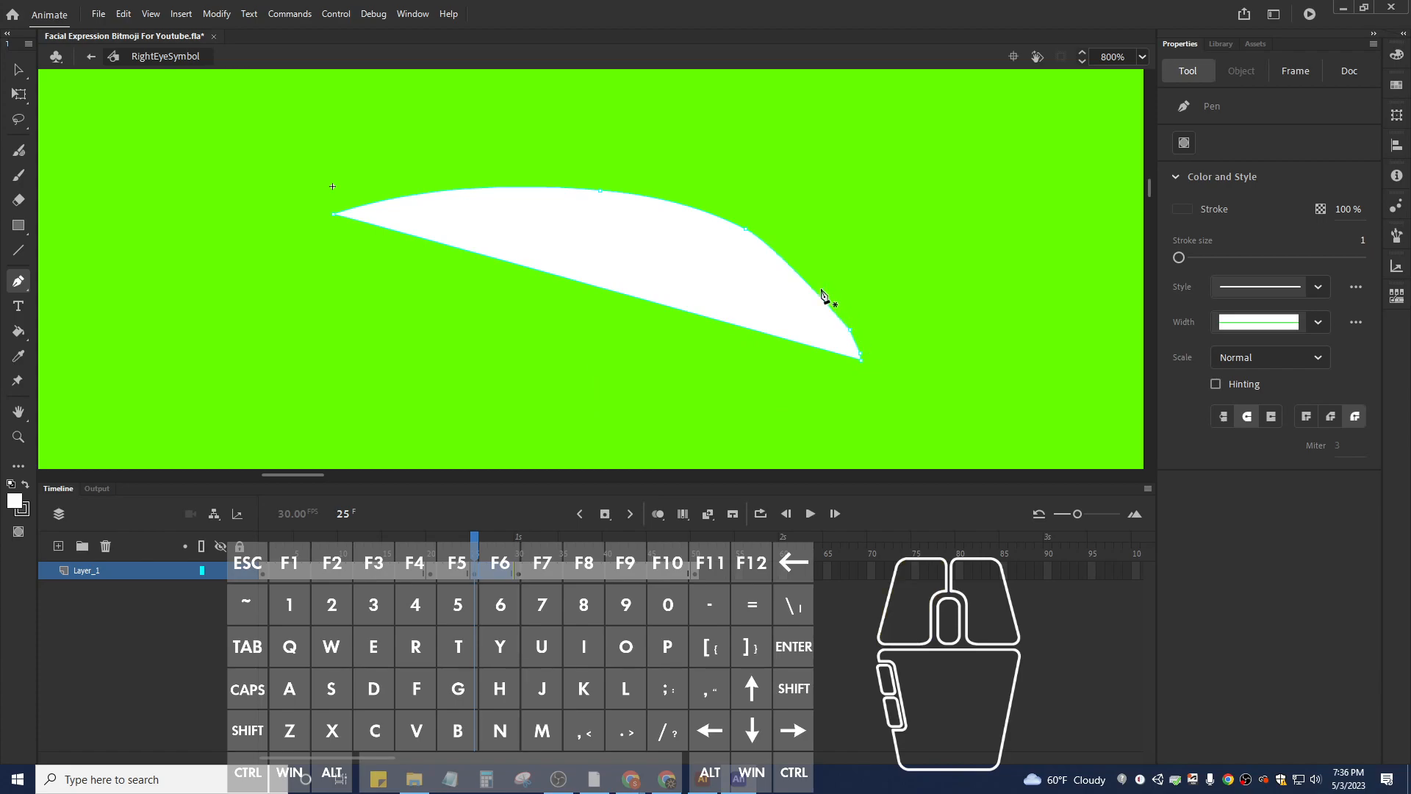
click(745, 232)
click(746, 232)
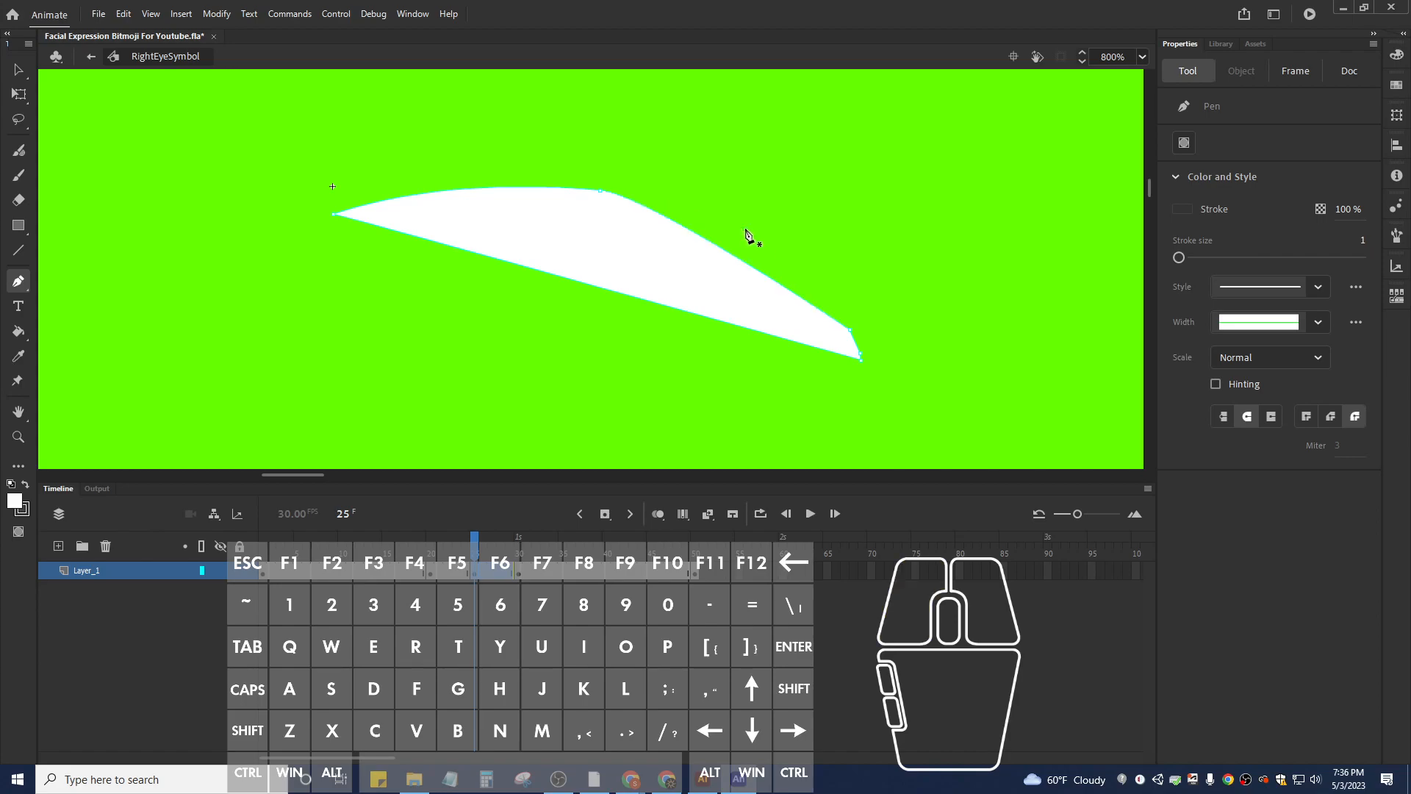
click(850, 335)
click(860, 354)
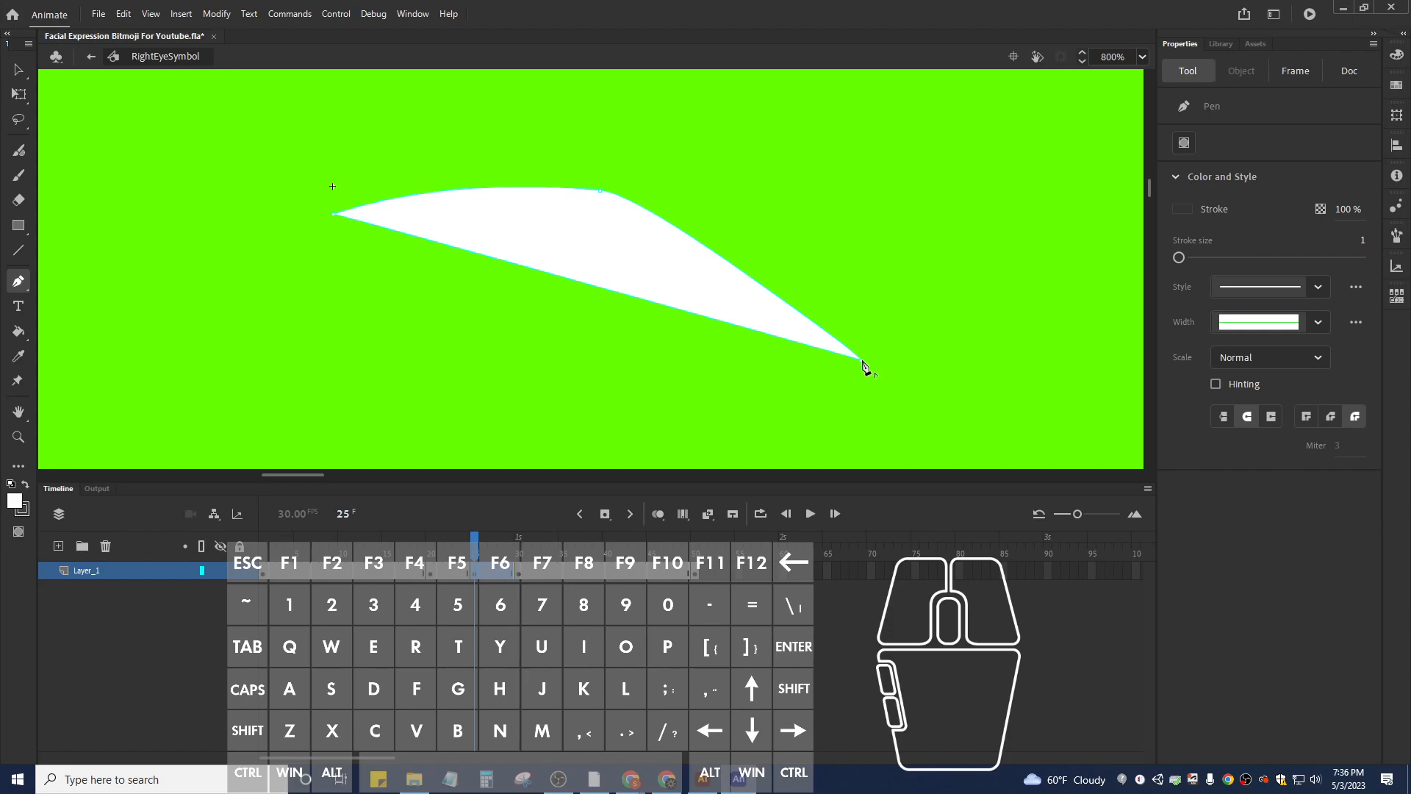
Pull curve handles out of the eye shape's two corner anchors and remove the last anchor on its upper edge.
drag(861, 360, 839, 404)
drag(335, 216, 336, 179)
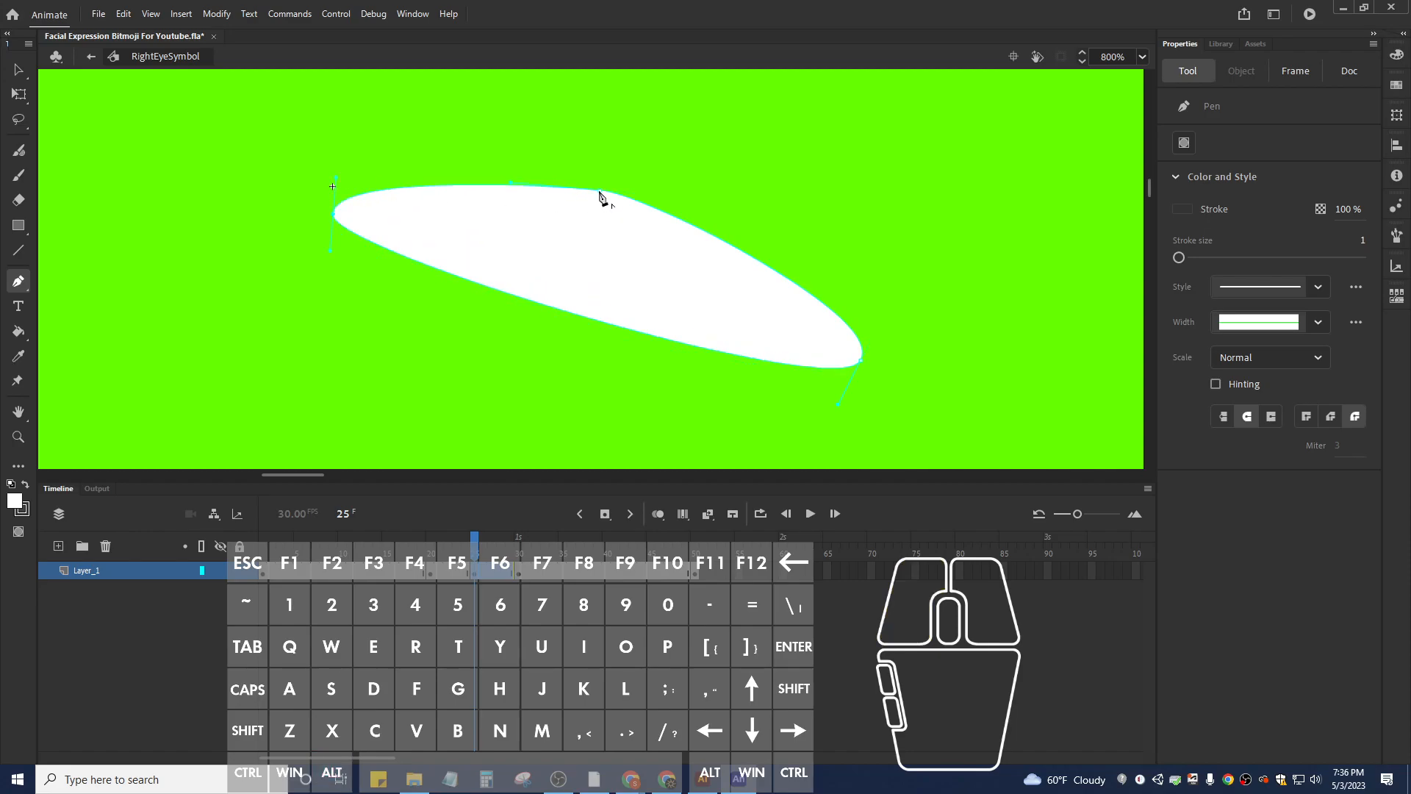
alt+click(600, 193)
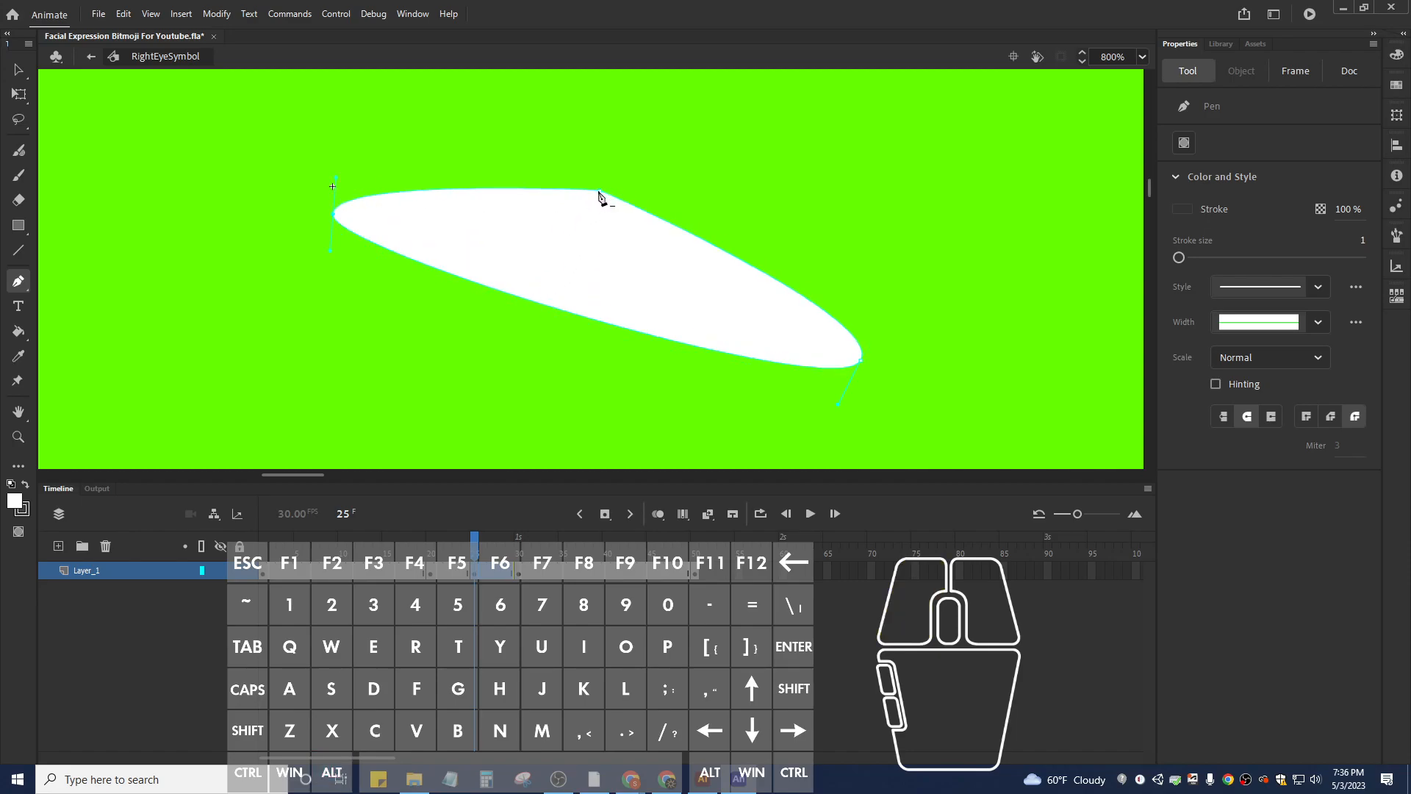
click(601, 192)
Bend the upper edge downward from the left corner and swing the right corner's lower handle inward to curve the lower edge.
drag(337, 183, 512, 332)
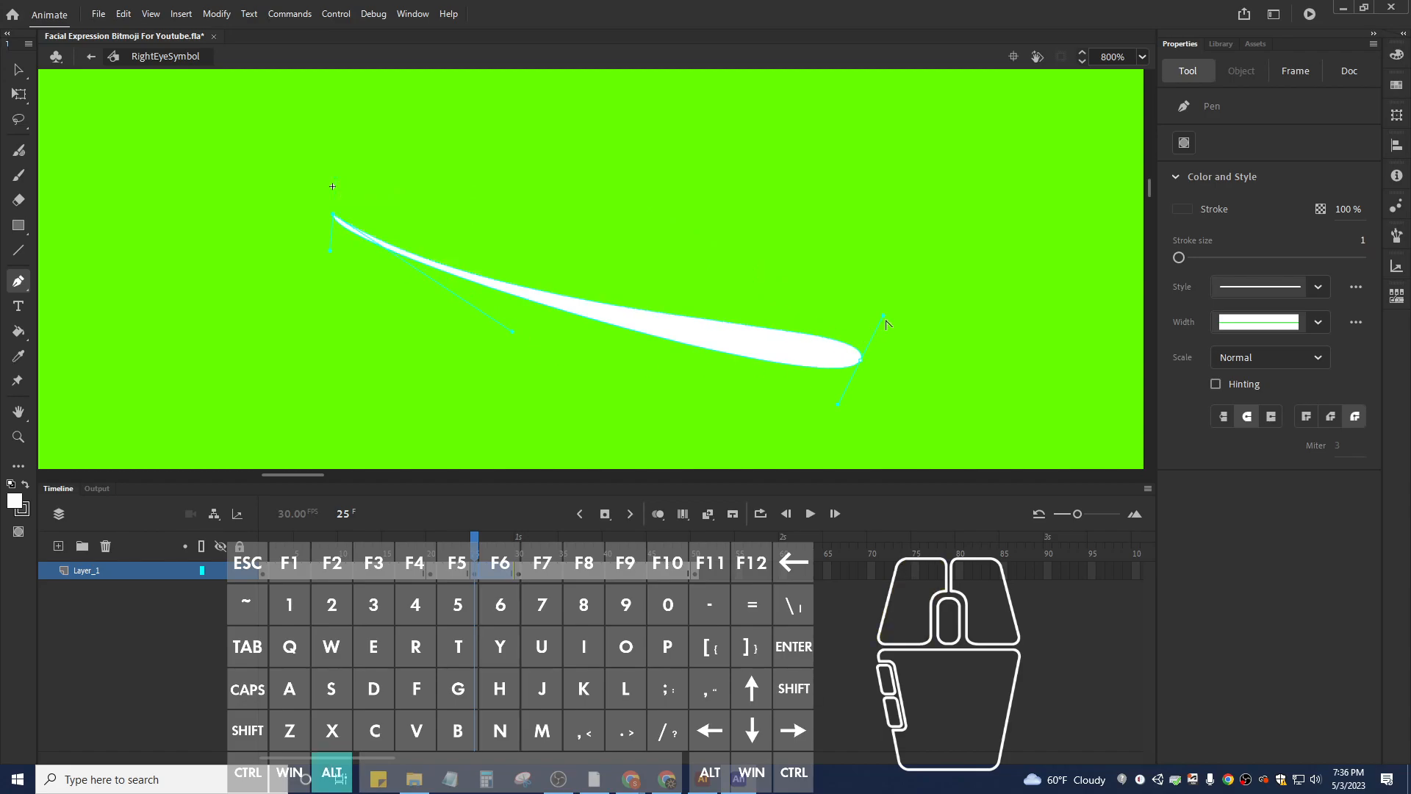
drag(885, 316, 753, 403)
alt+click(838, 384)
key(ctrl+z)
drag(838, 408, 656, 394)
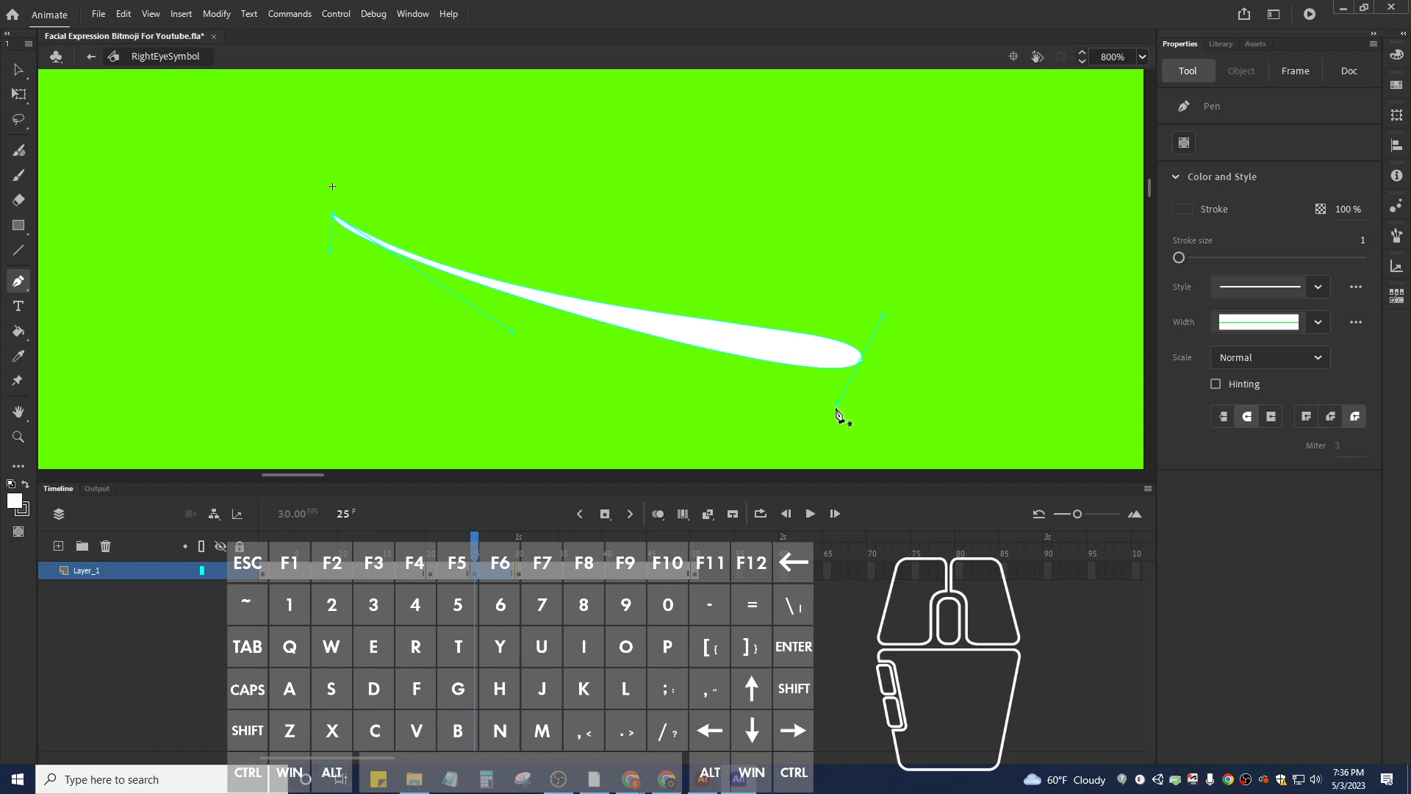
drag(842, 412, 647, 393)
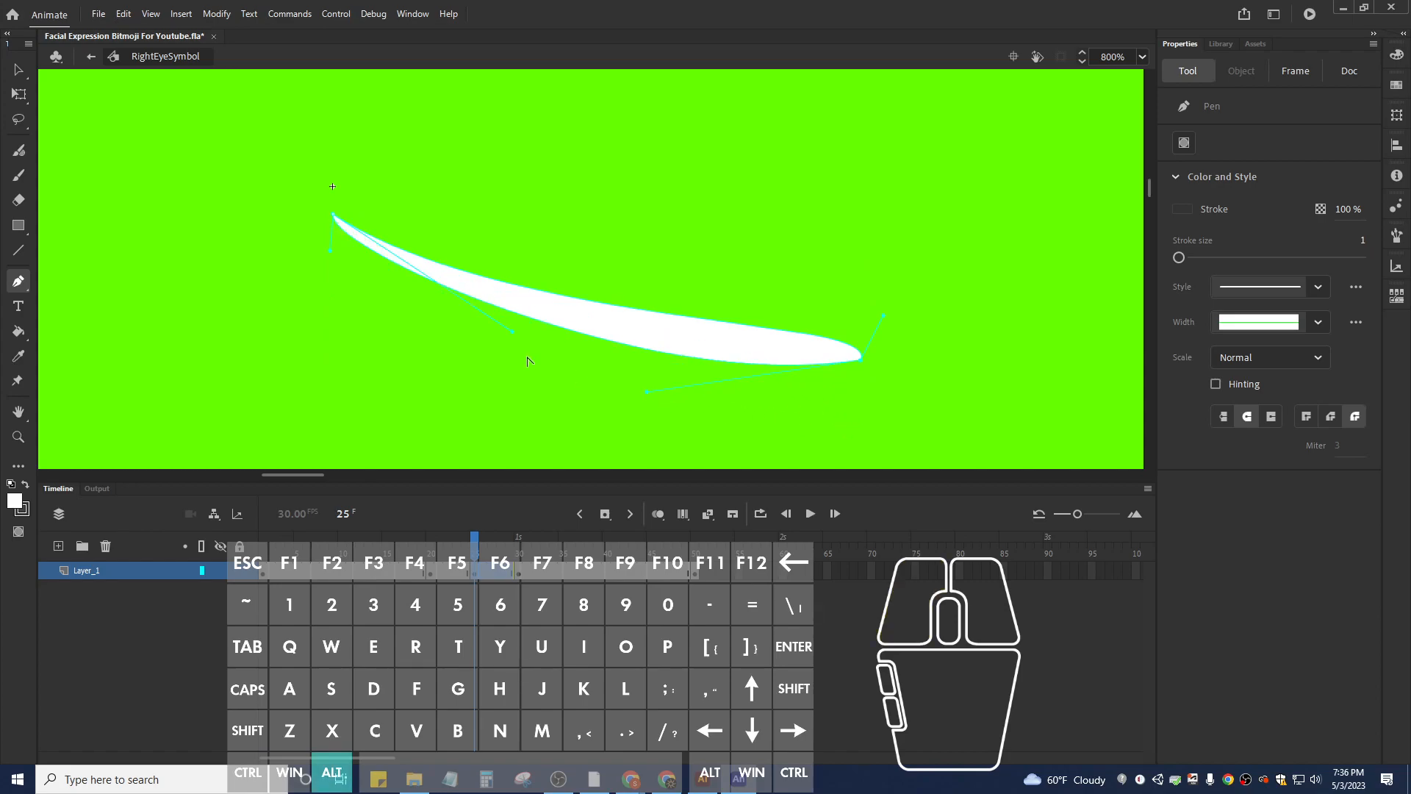
Adjust the left corner's lower handle and both right corner handles to narrow the eye shape into a thin, downward-curved closed-eye crescent.
drag(331, 255, 334, 271)
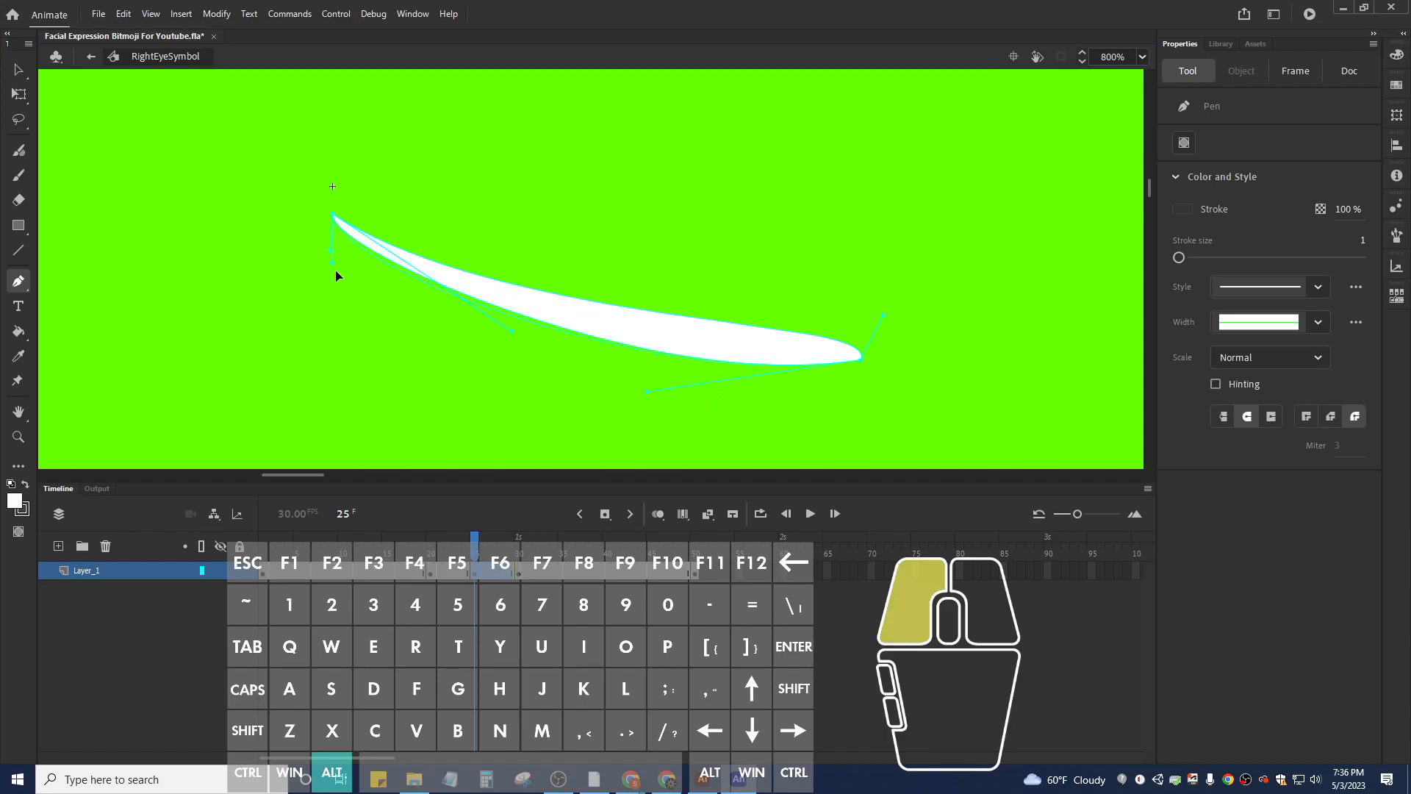
drag(440, 324, 439, 321)
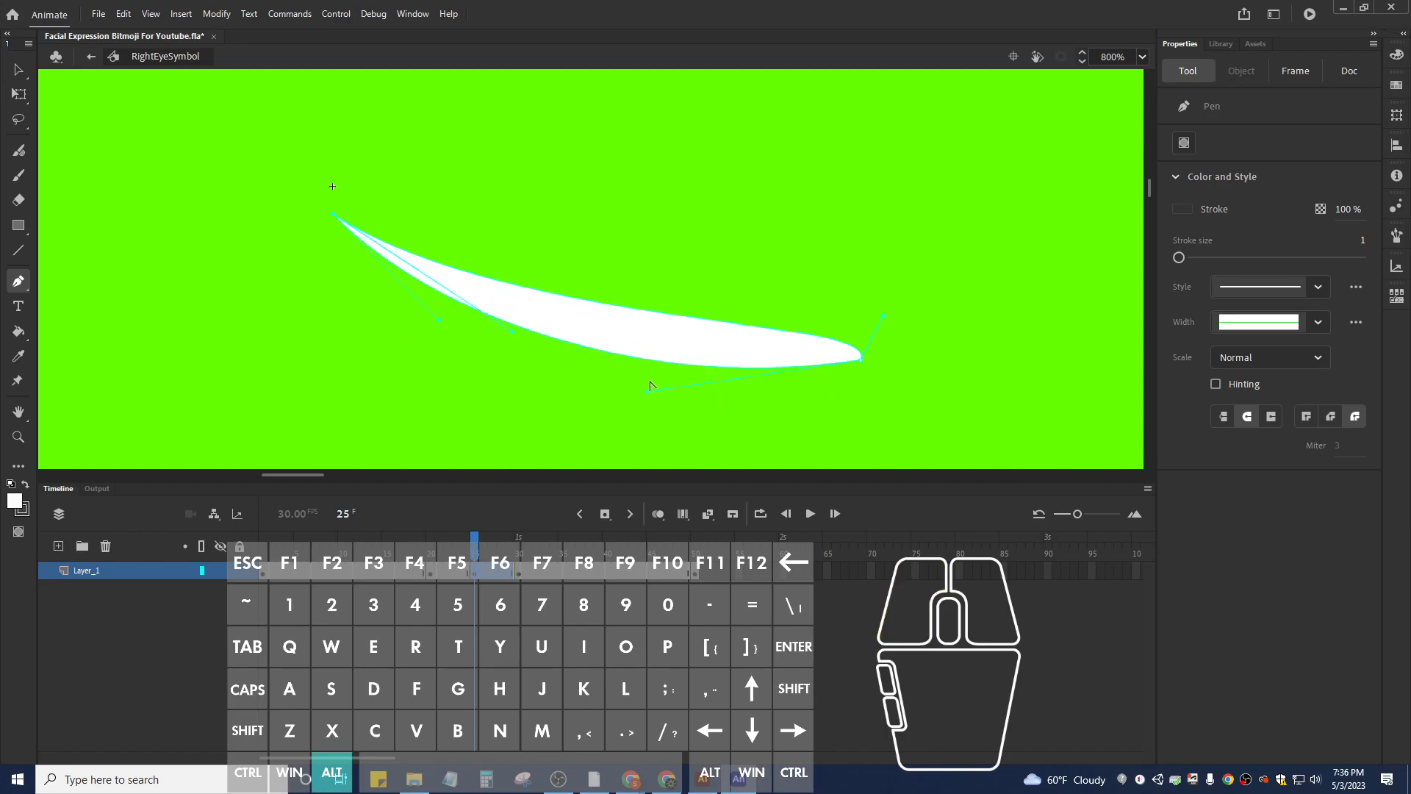
drag(648, 397, 647, 376)
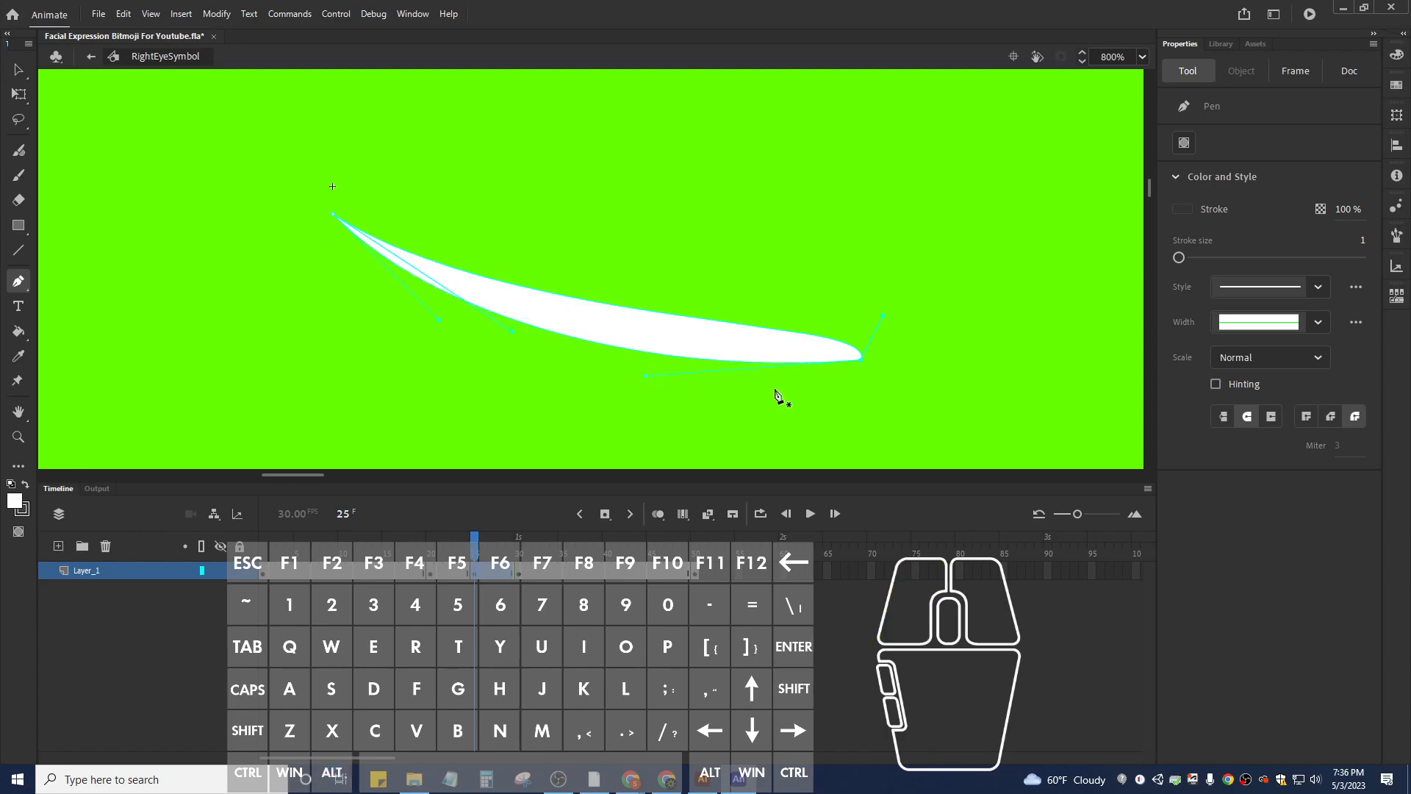
drag(883, 315, 690, 365)
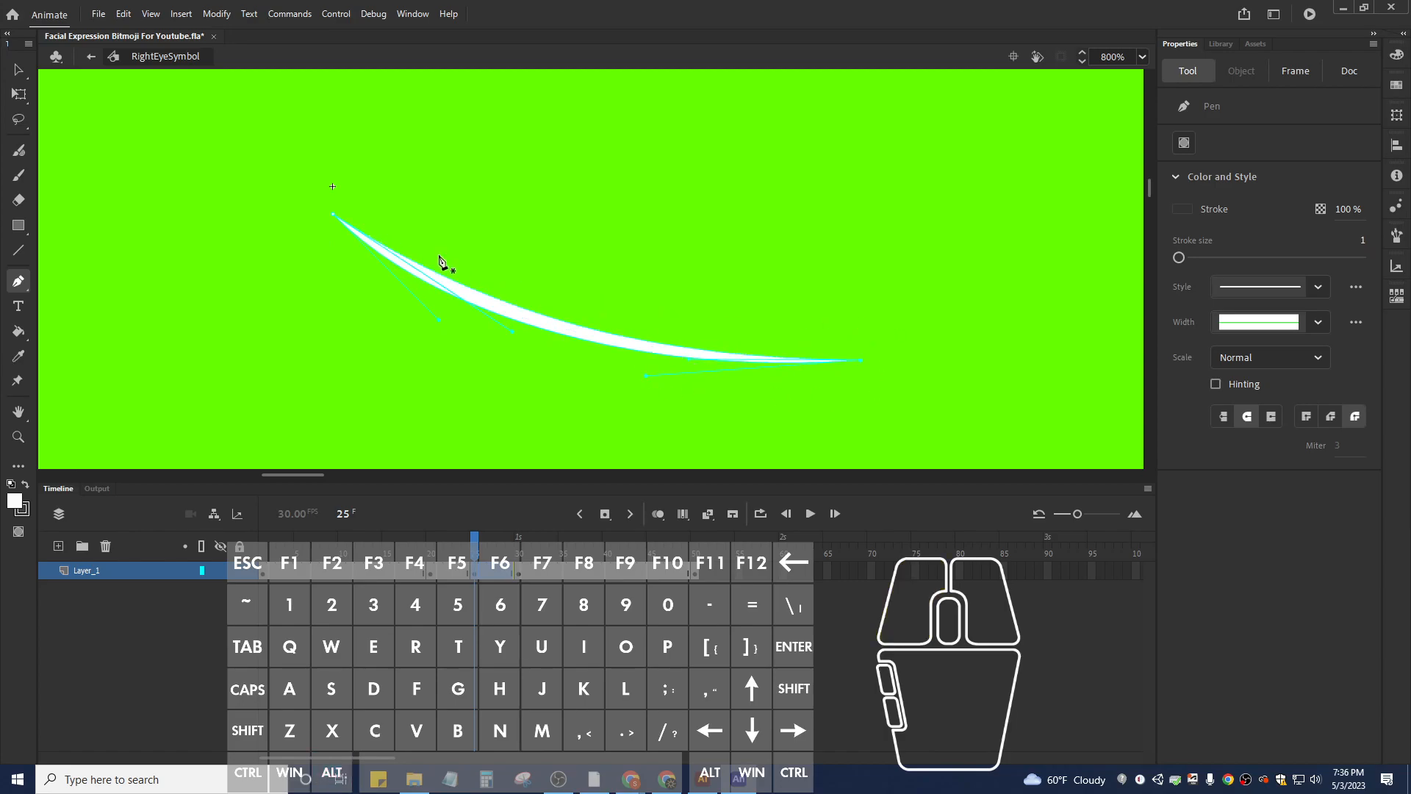
Create shape tweens between all keyframes of Layer_1, preview the blink by scrubbing to frame 25, and return to Scene 1.
mouse_move(476, 557)
mouse_down()
mouse_move(431, 558)
mouse_move(483, 557)
mouse_up()
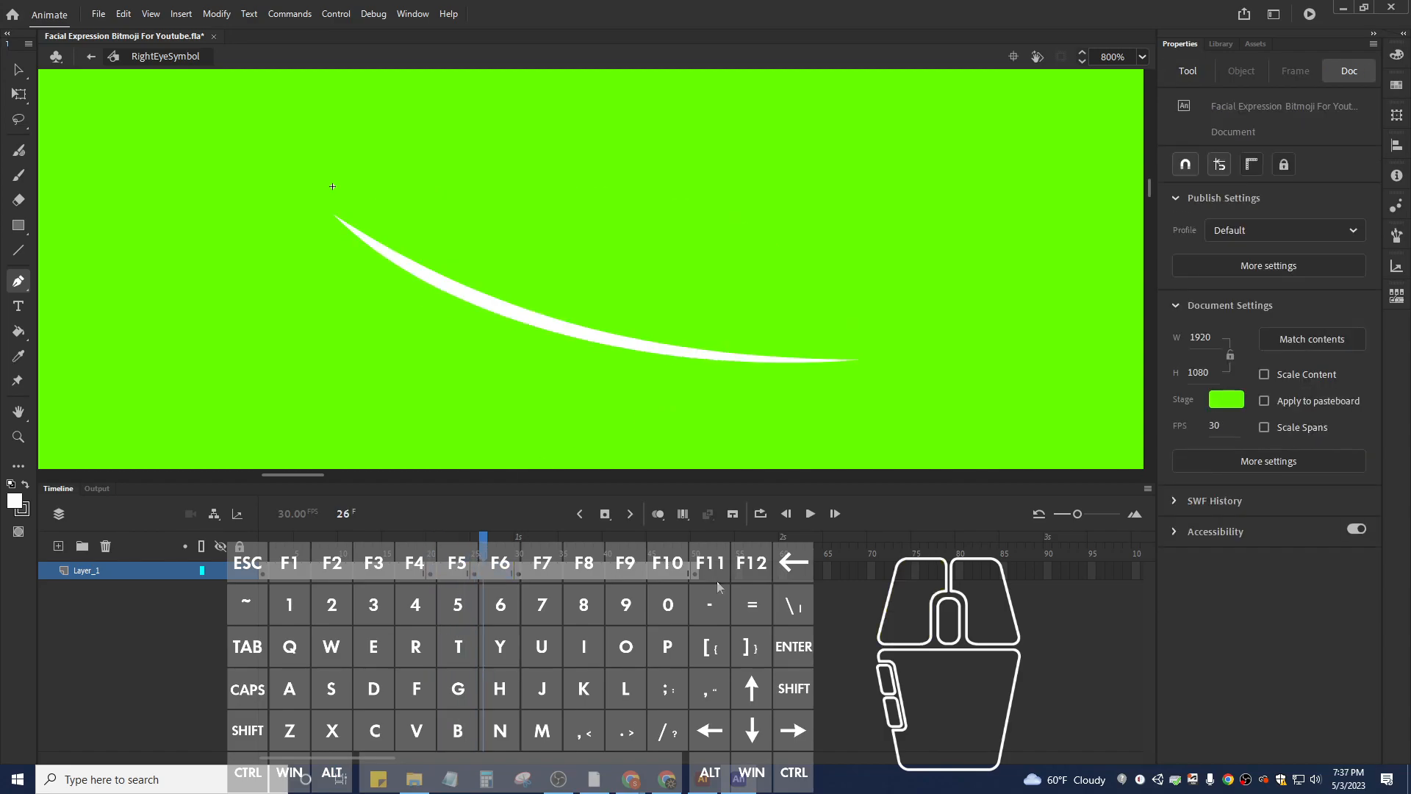
drag(696, 576, 352, 572)
right_click(353, 571)
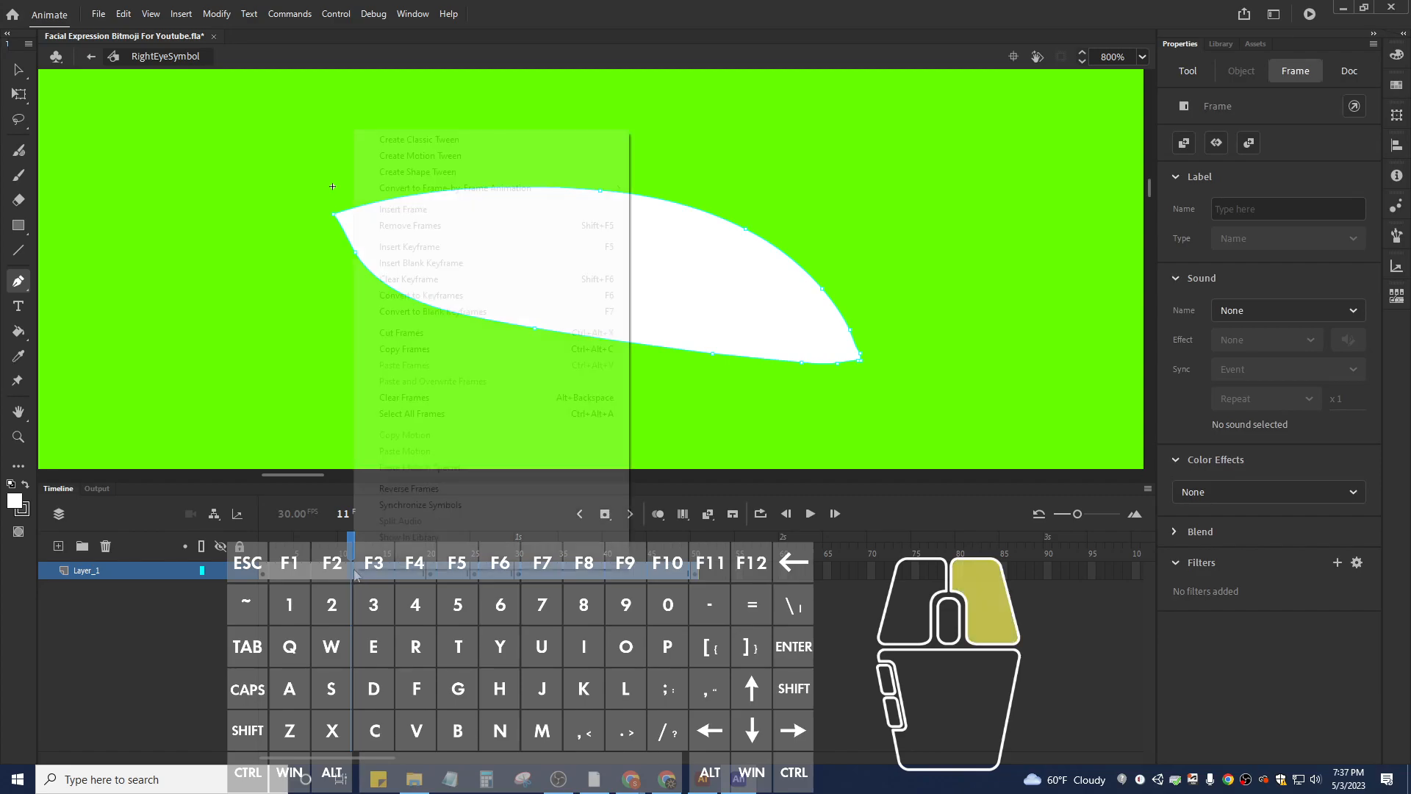
click(454, 177)
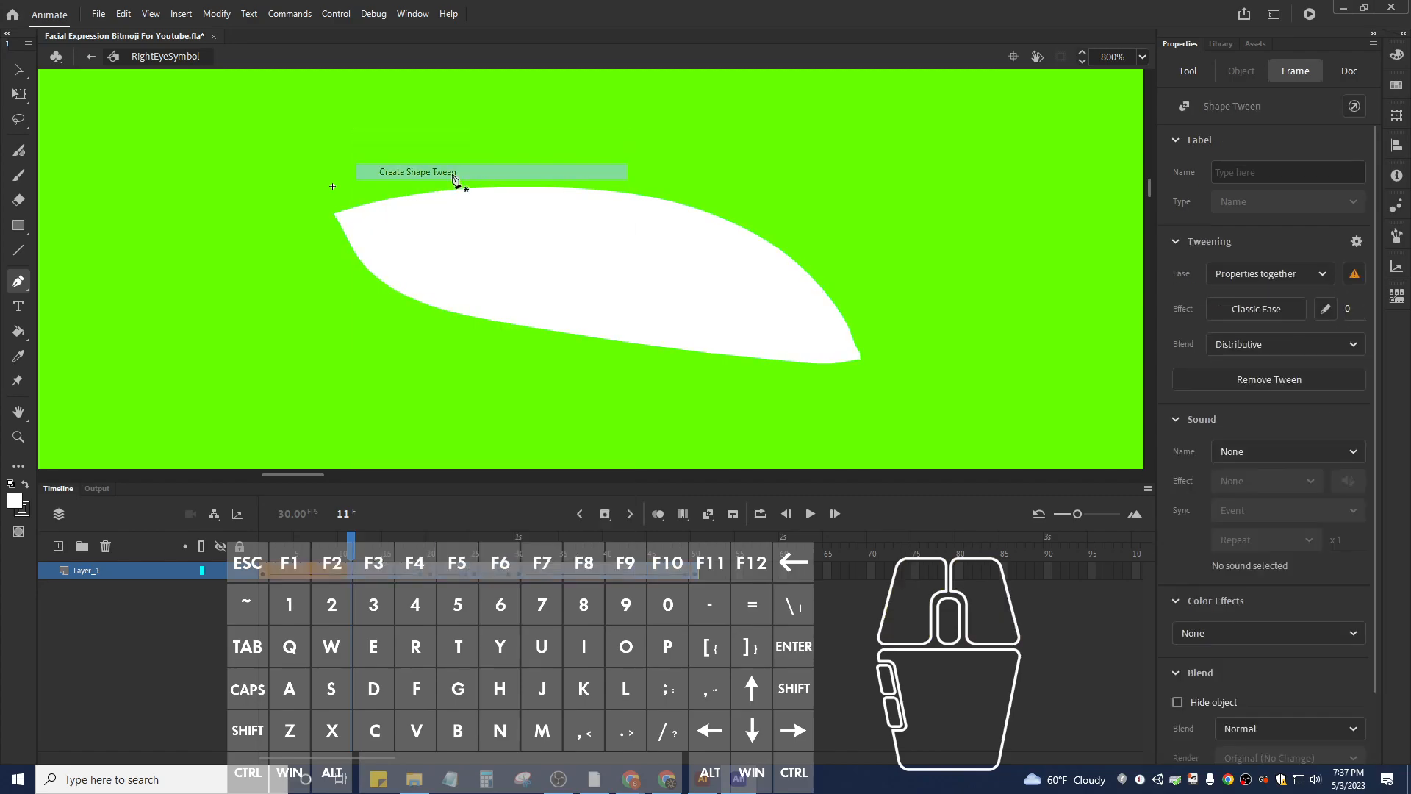
drag(351, 548, 477, 568)
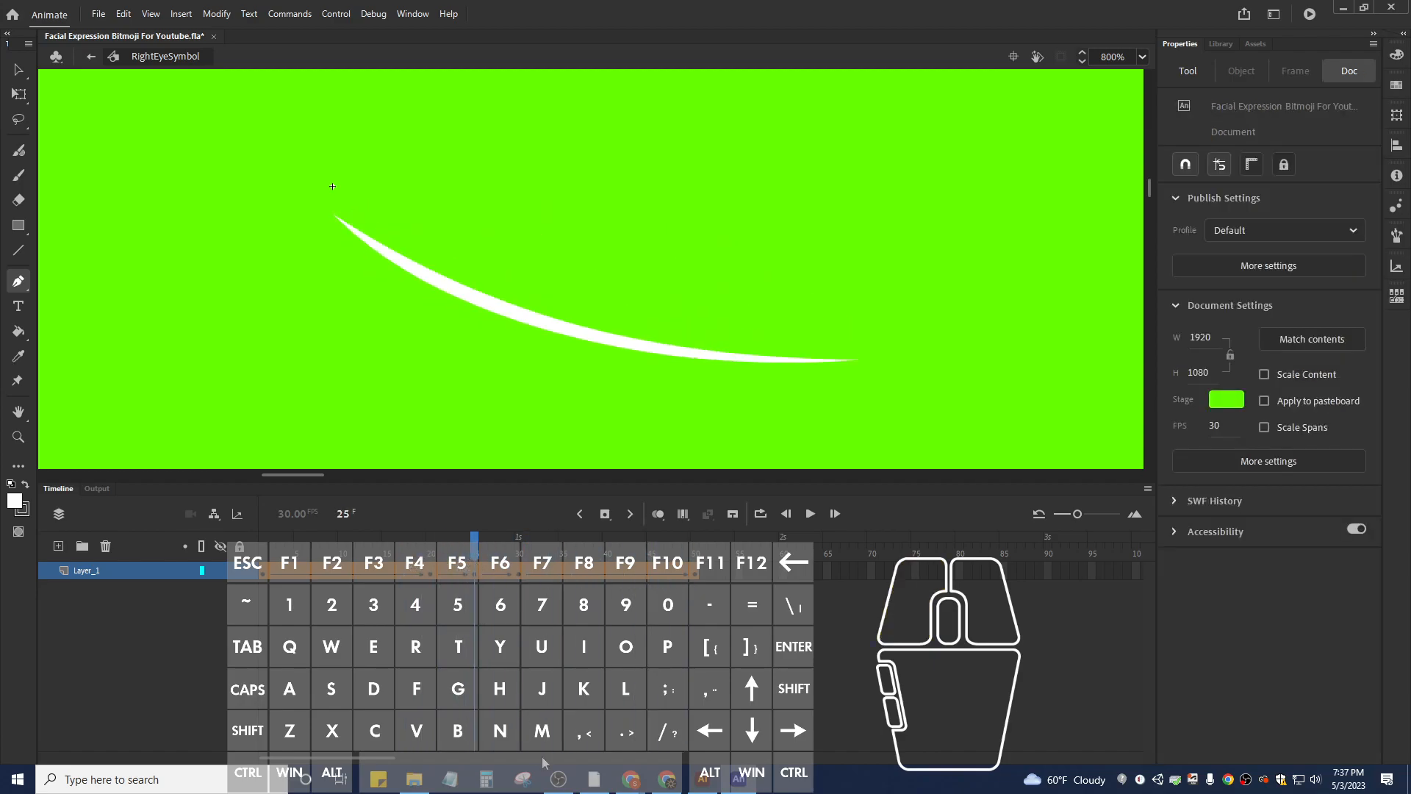
click(91, 57)
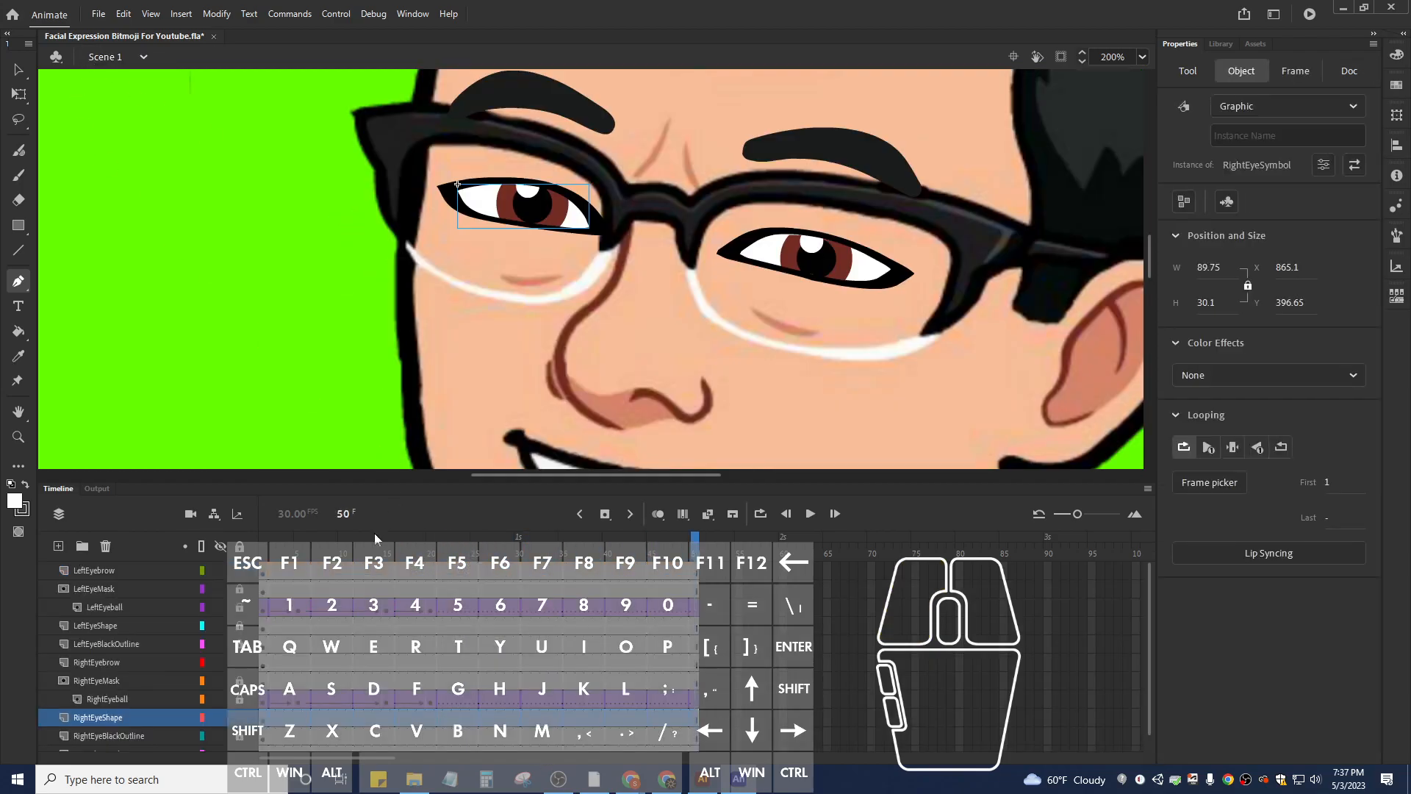
drag(694, 550, 696, 616)
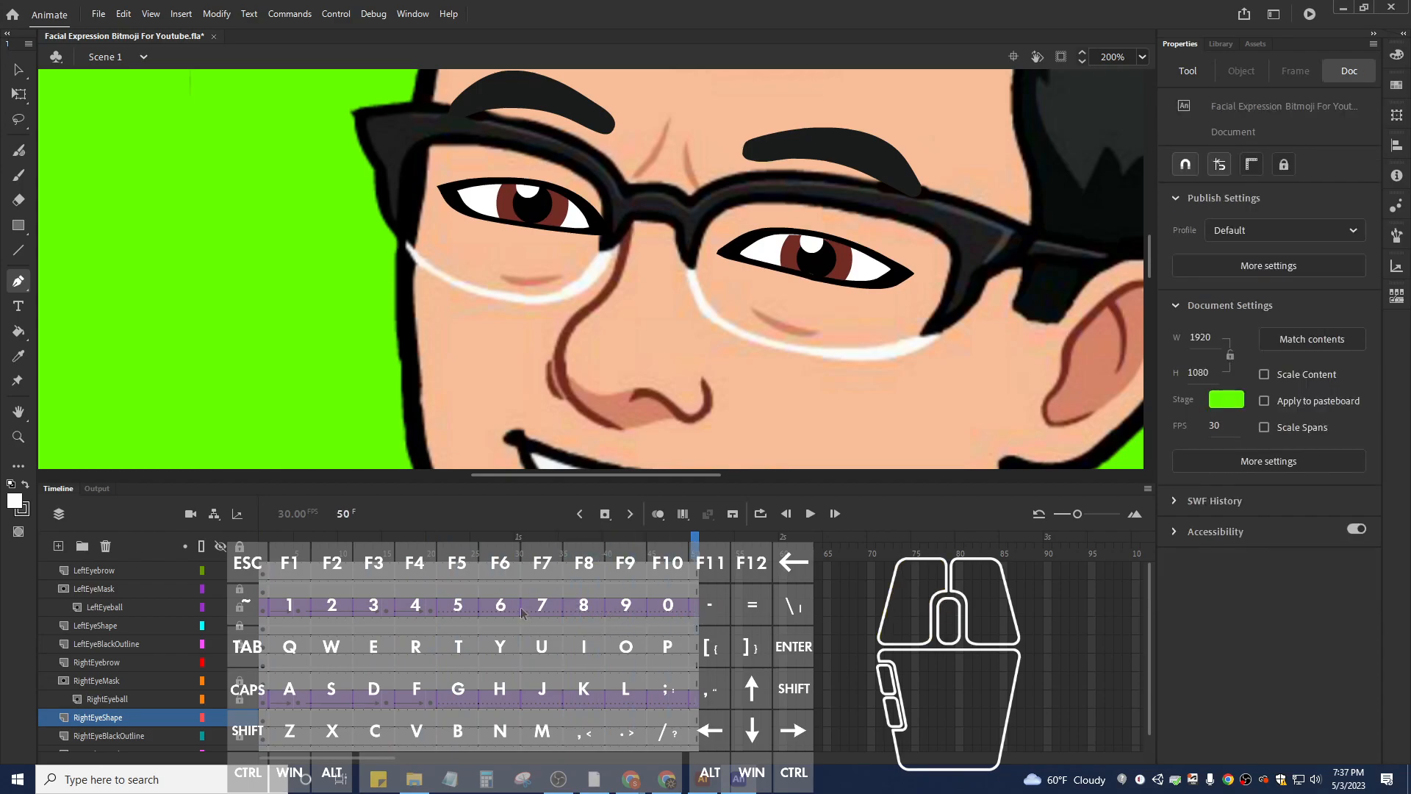
Insert keyframes at frame 30 on the LeftEyeball and RightEyeball layers.
click(522, 611)
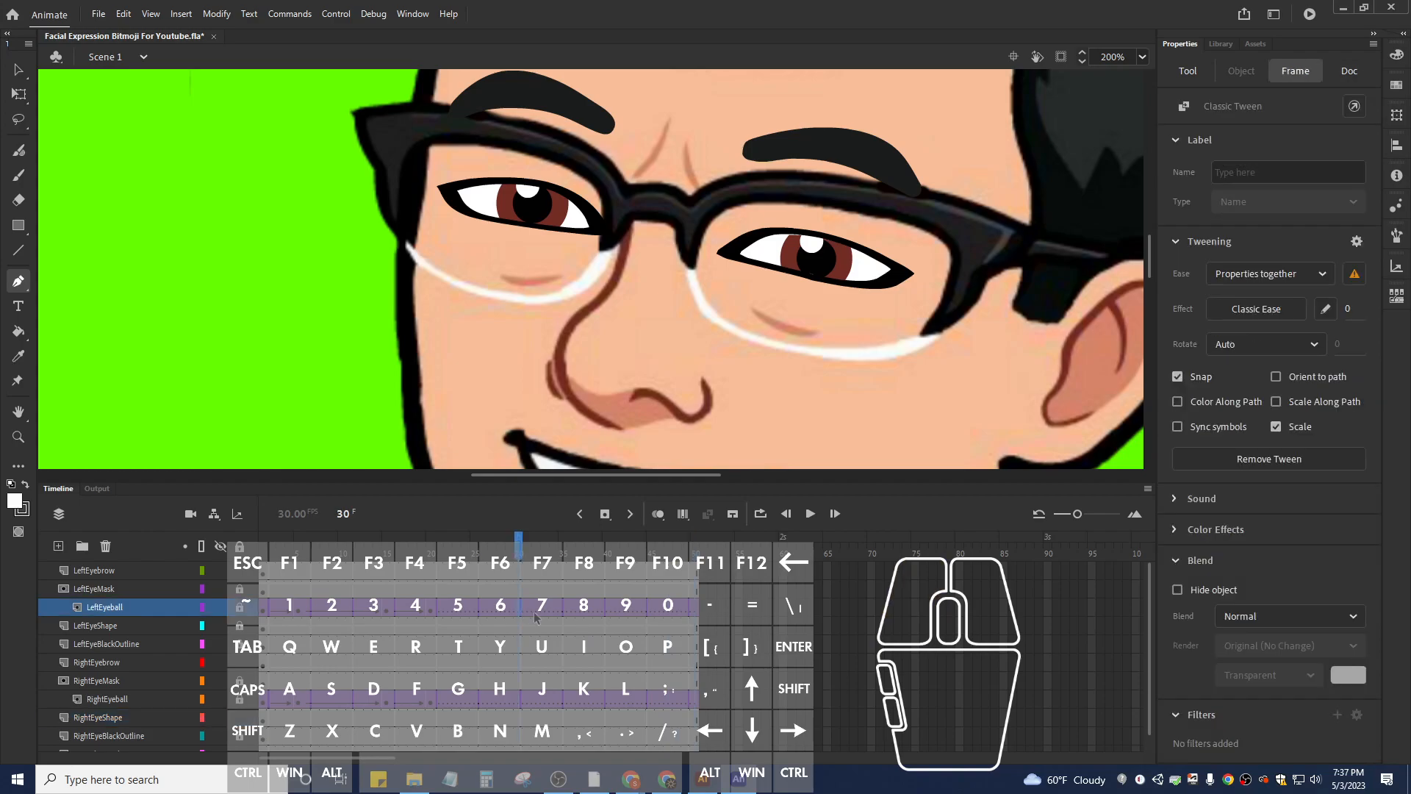
click(520, 700)
key(F5)
click(697, 705)
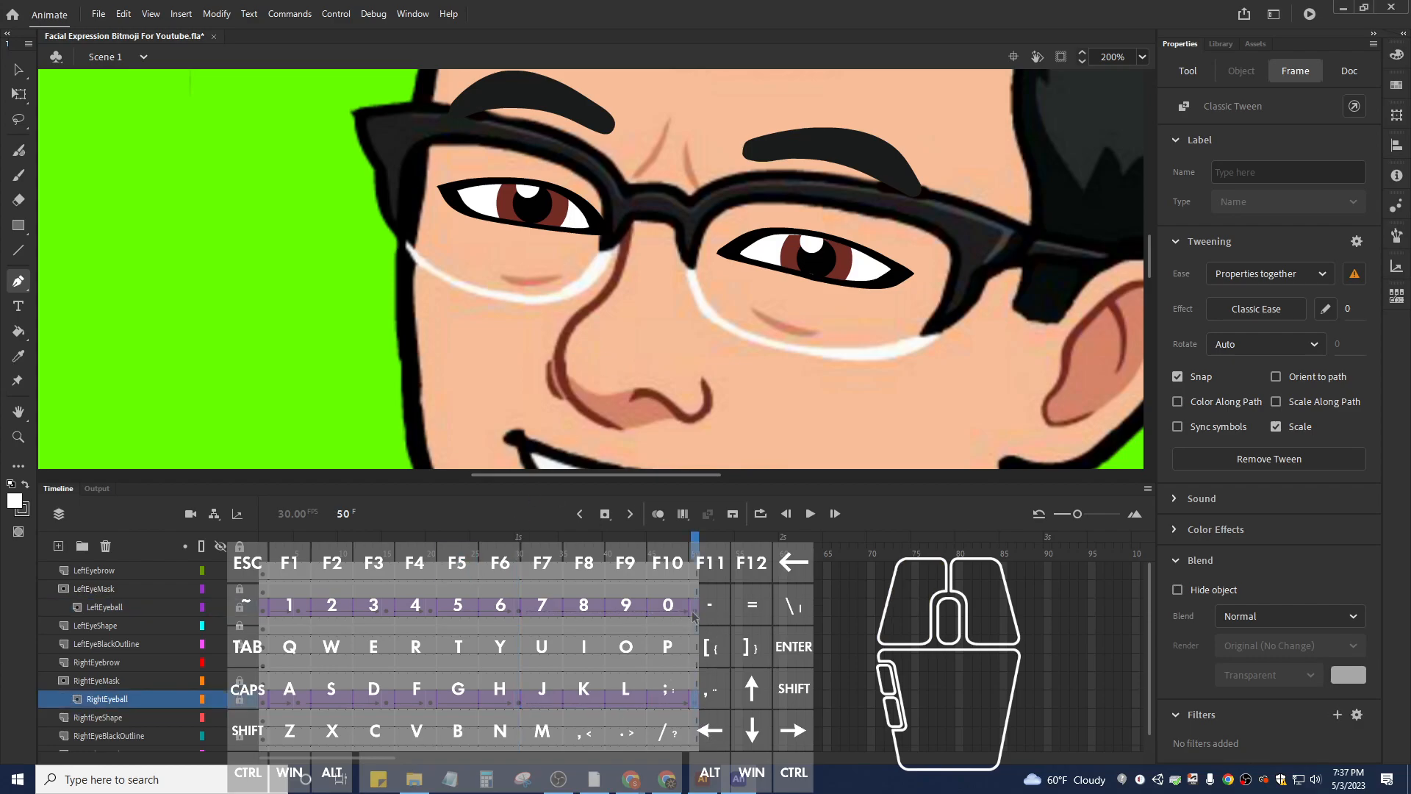
Unlock the LeftEyeball layer and move the left eyeball slightly right and down at frame 50.
click(693, 609)
click(246, 612)
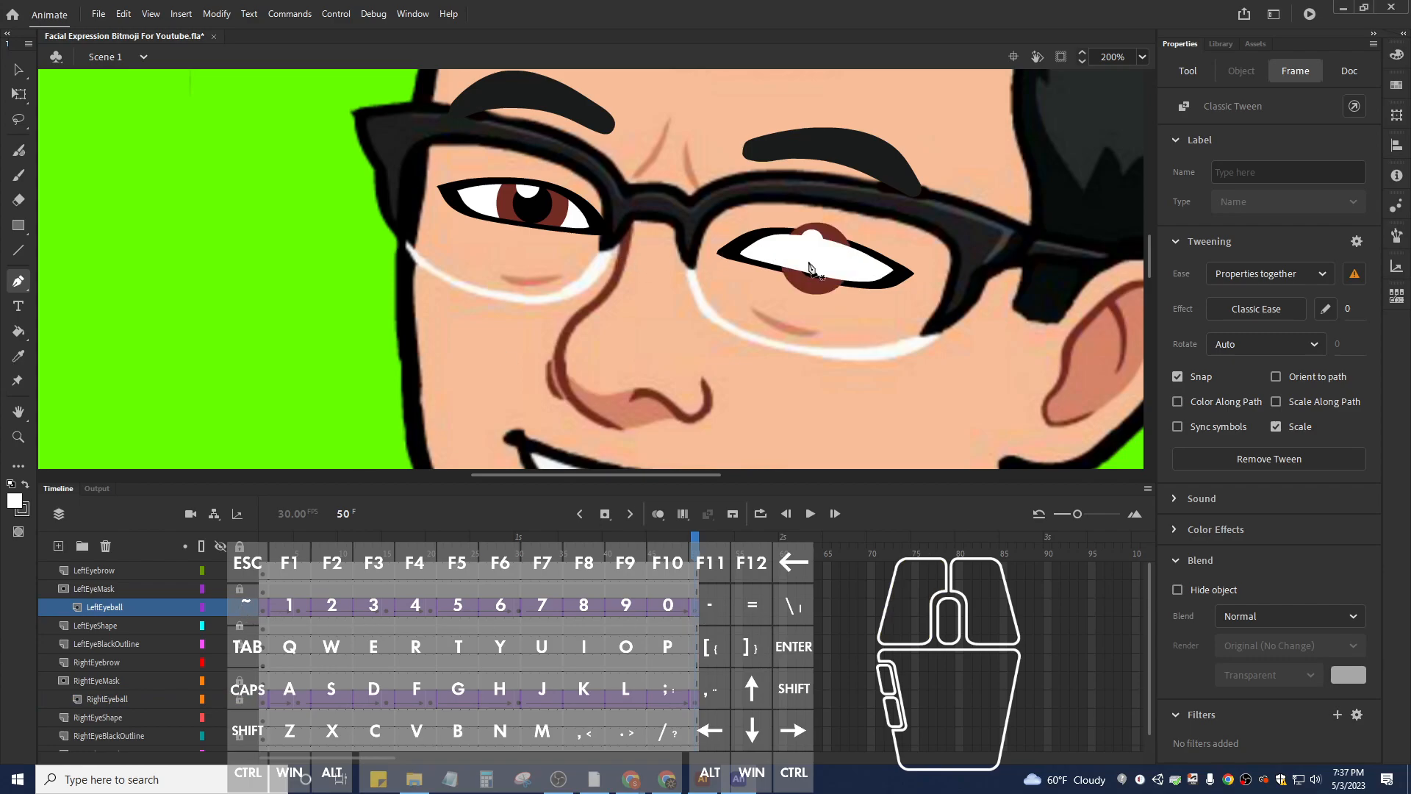
click(19, 71)
drag(813, 282, 840, 292)
Unlock the RightEyeball layer, move the right eyeball slightly right and down at frame 50, and relock both eyeball layers.
click(695, 703)
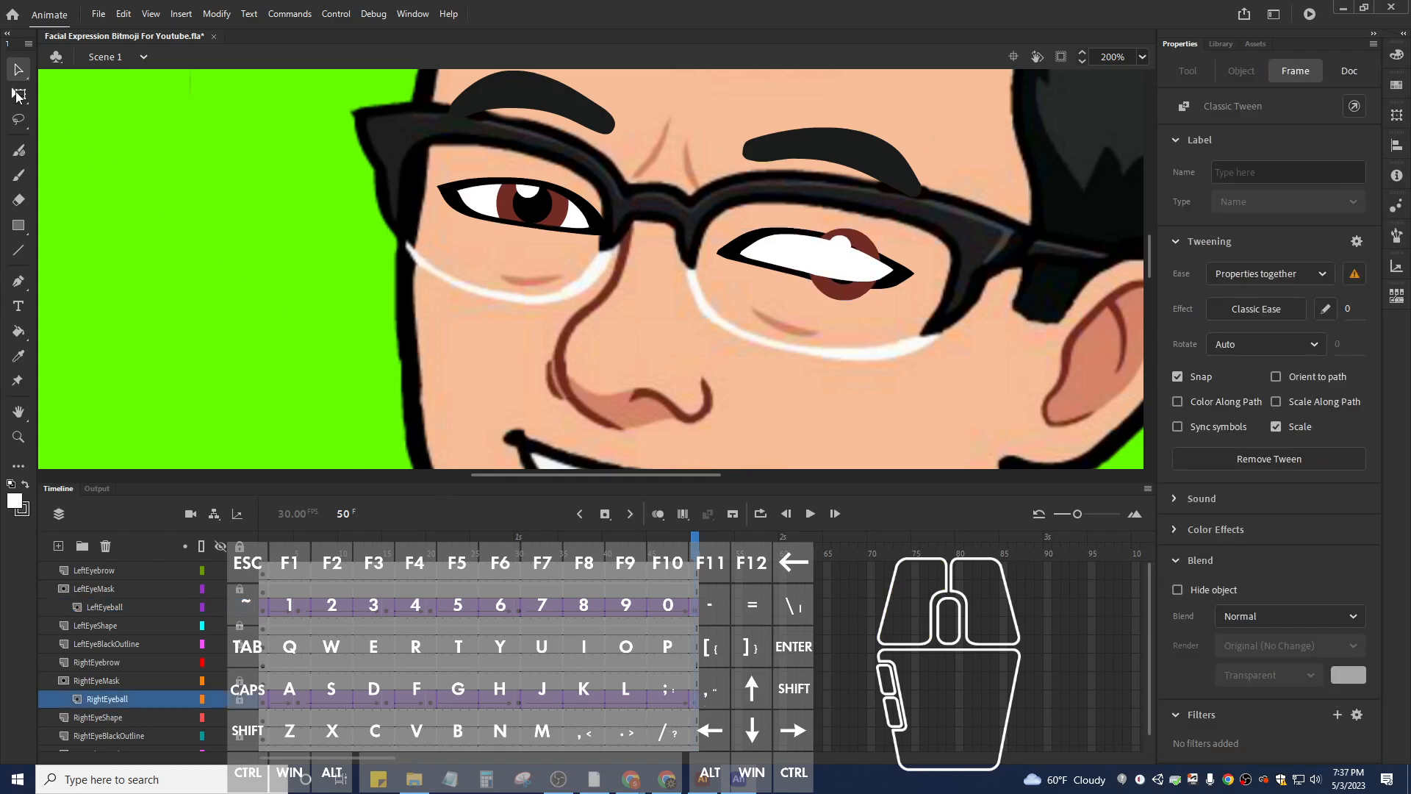
click(238, 701)
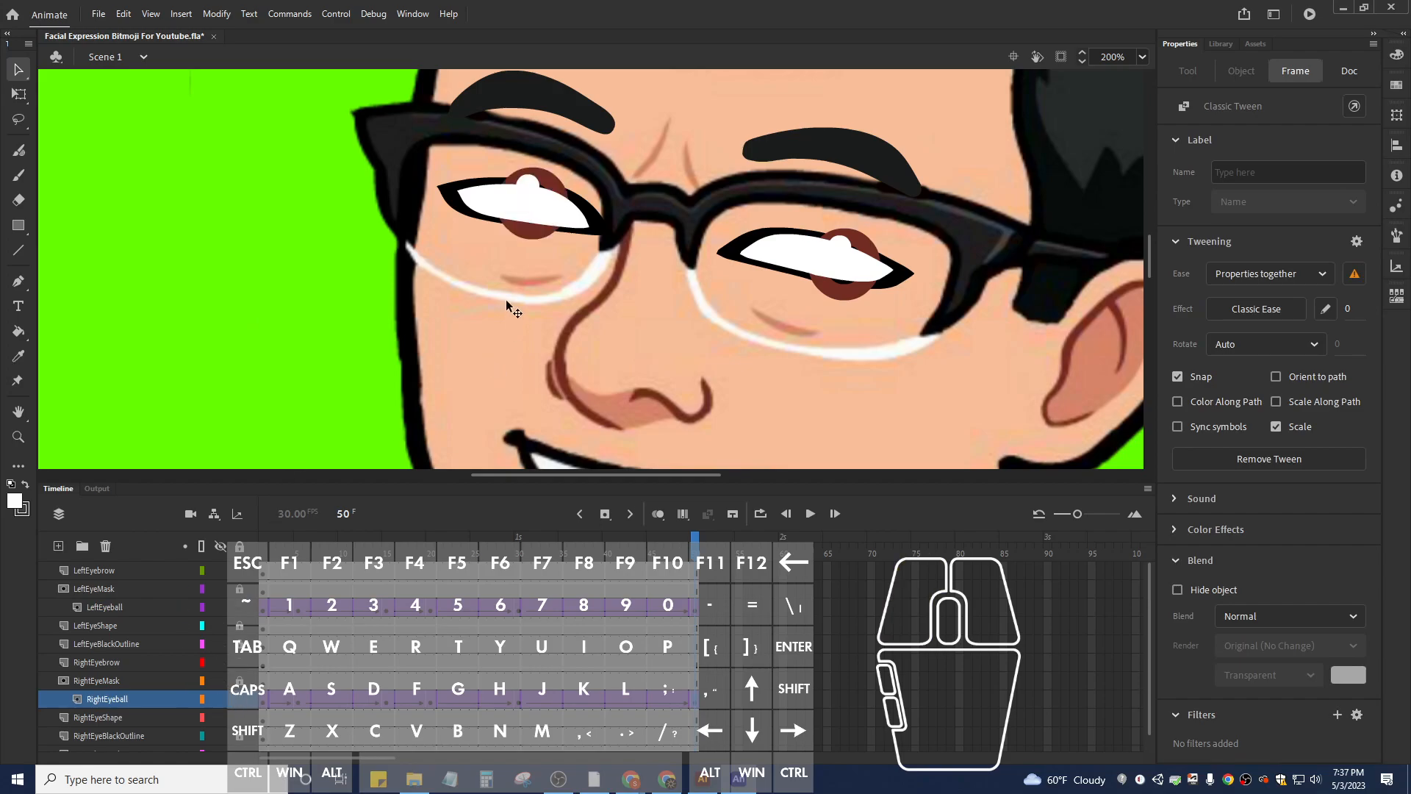
drag(517, 229, 536, 237)
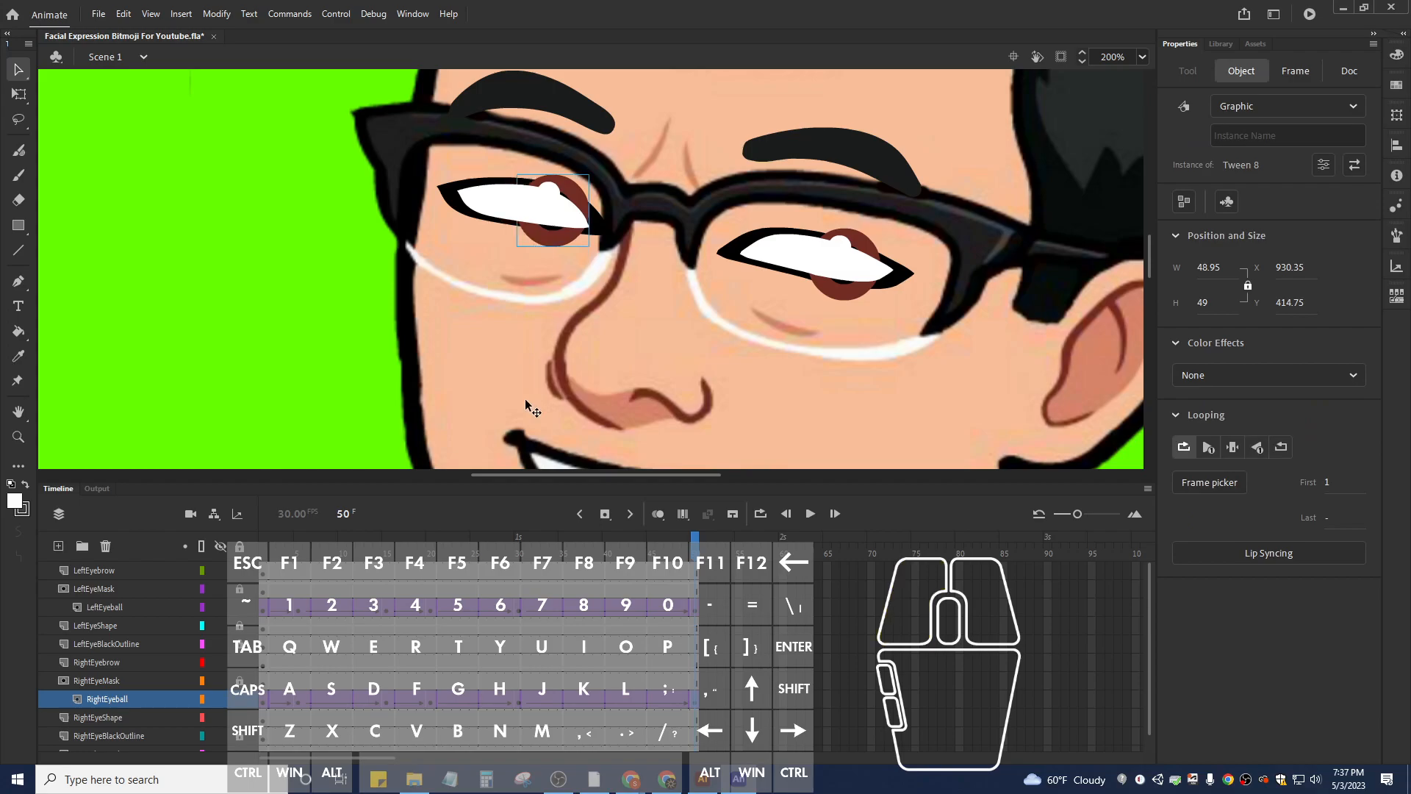
drag(694, 543, 699, 572)
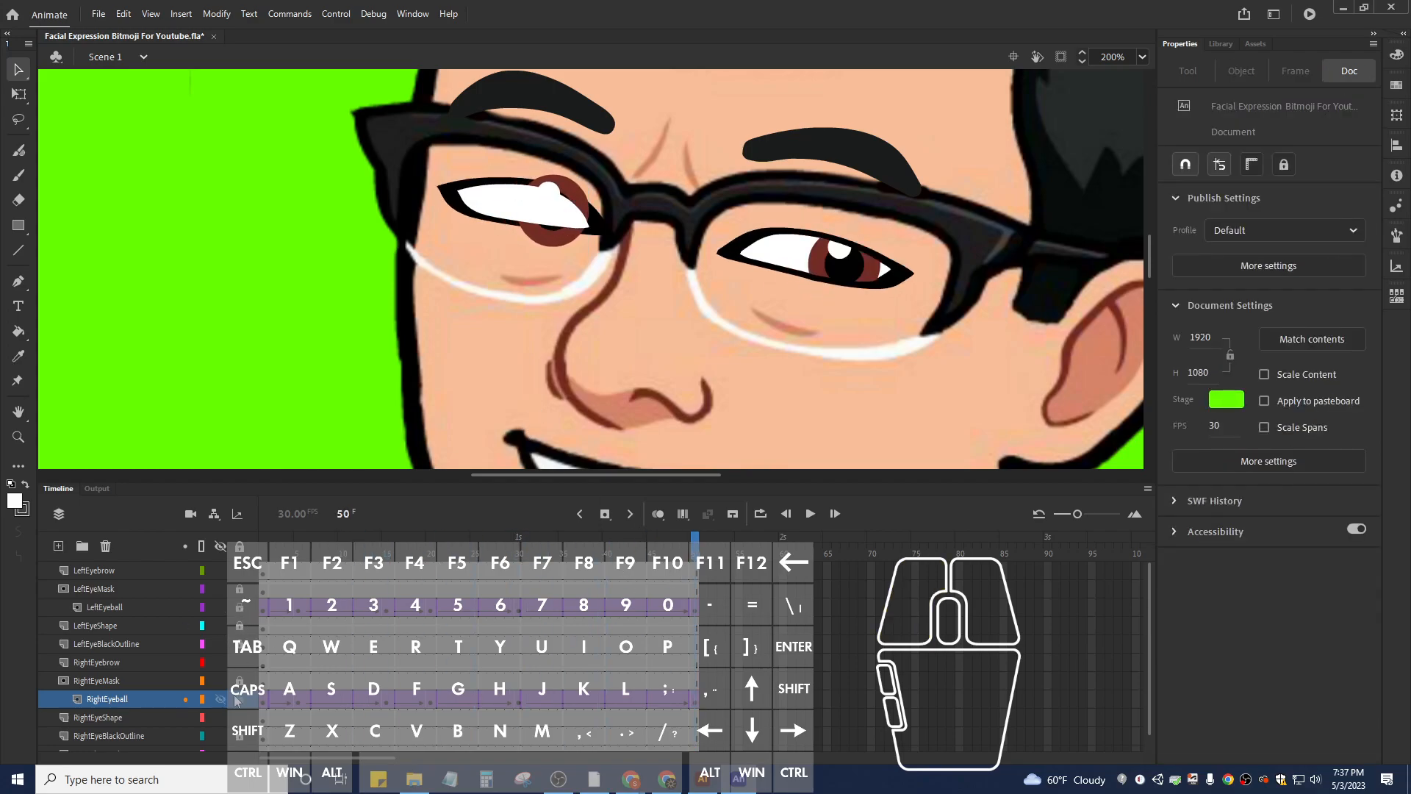
mouse_move(691, 544)
mouse_down()
mouse_move(520, 544)
mouse_move(695, 545)
mouse_up()
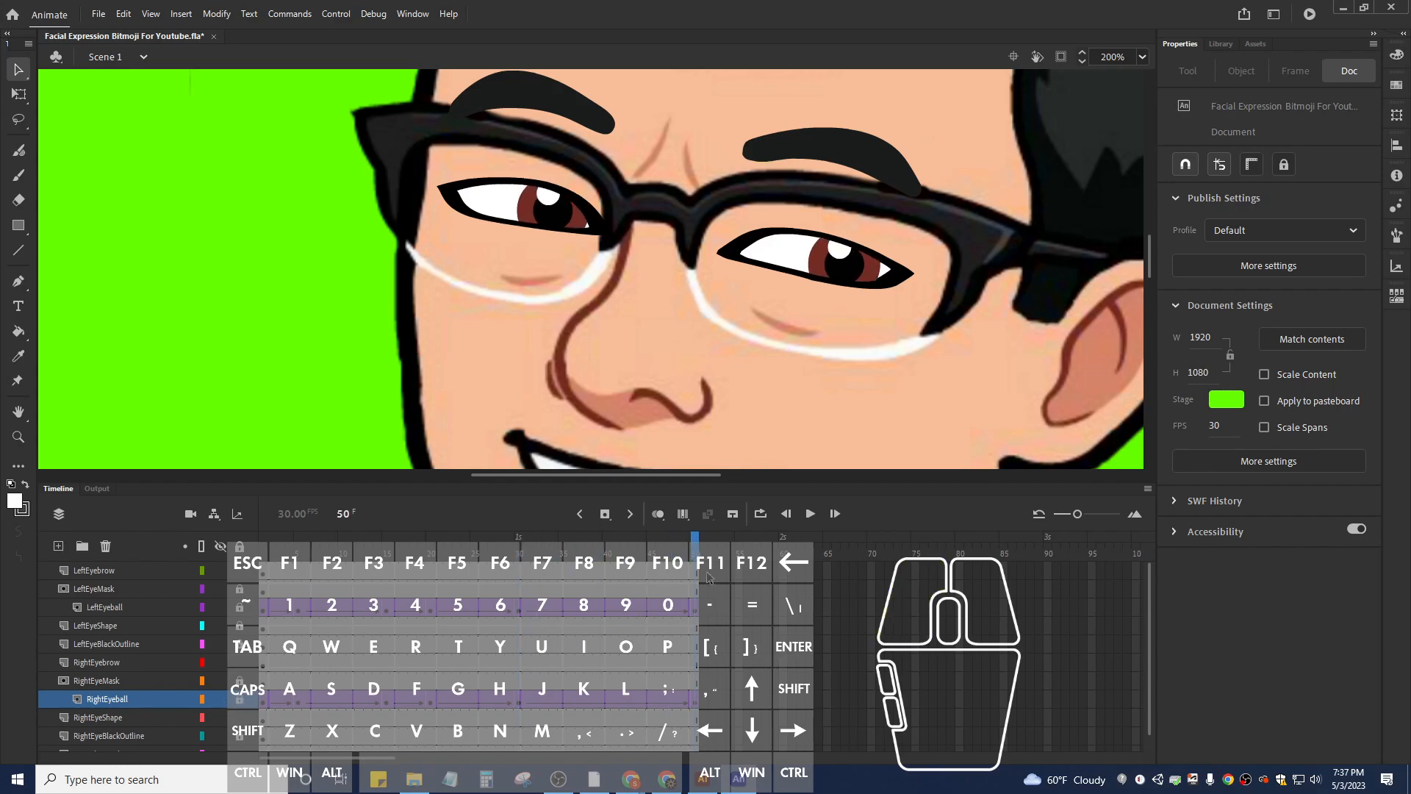
Insert keyframes at frames 30 and 50 on the RightEyebrow layer.
scroll(549, 235, up, 4)
scroll(548, 233, down, 2)
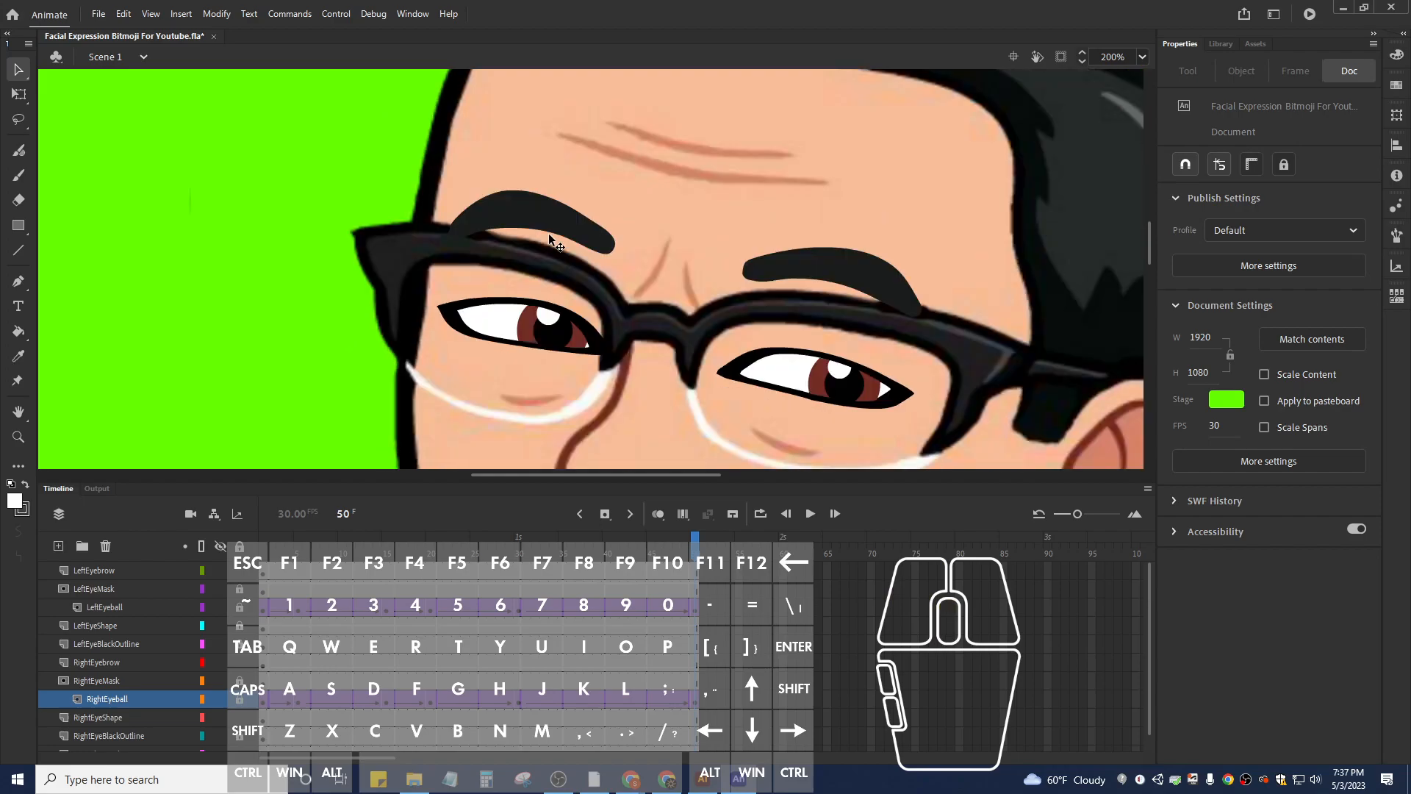
click(471, 221)
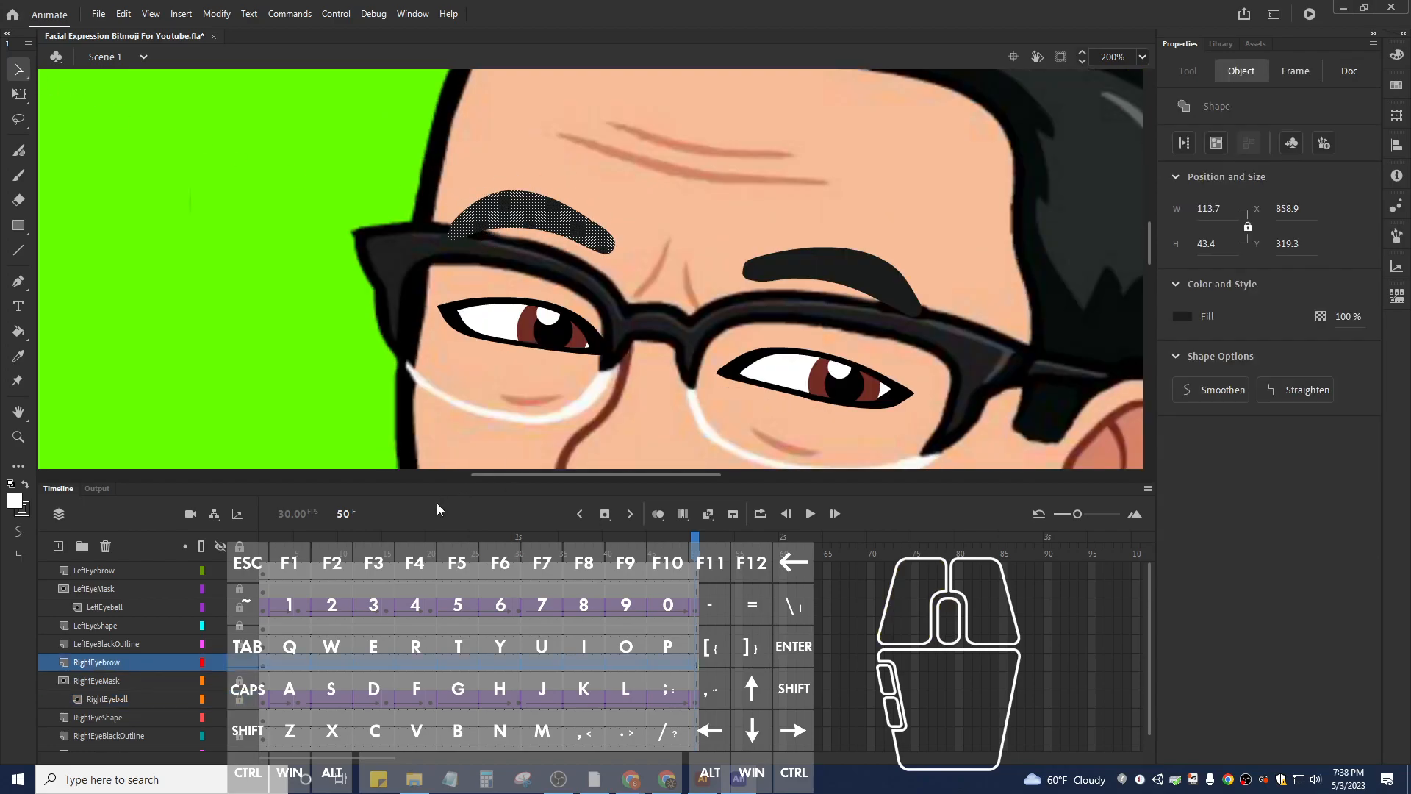
click(518, 668)
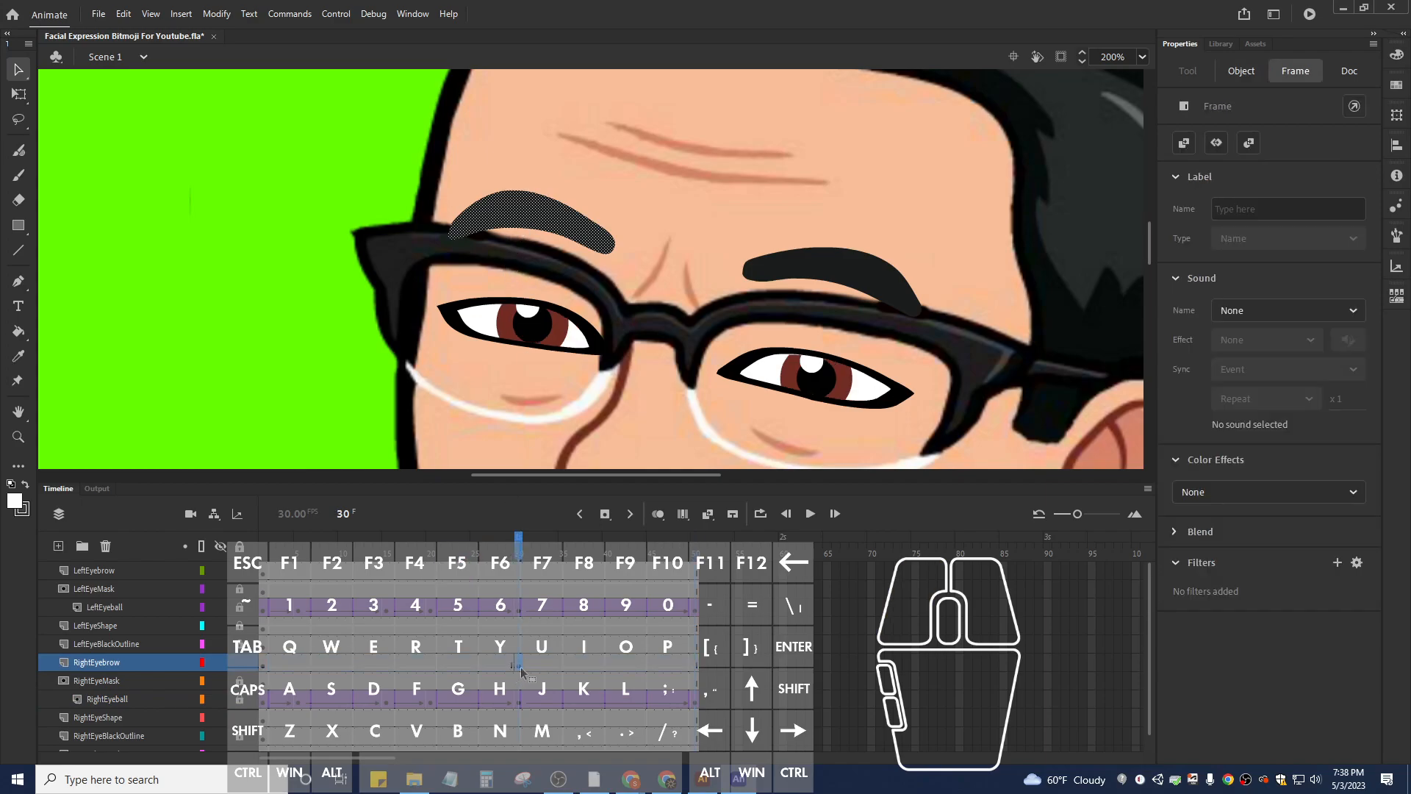
click(521, 671)
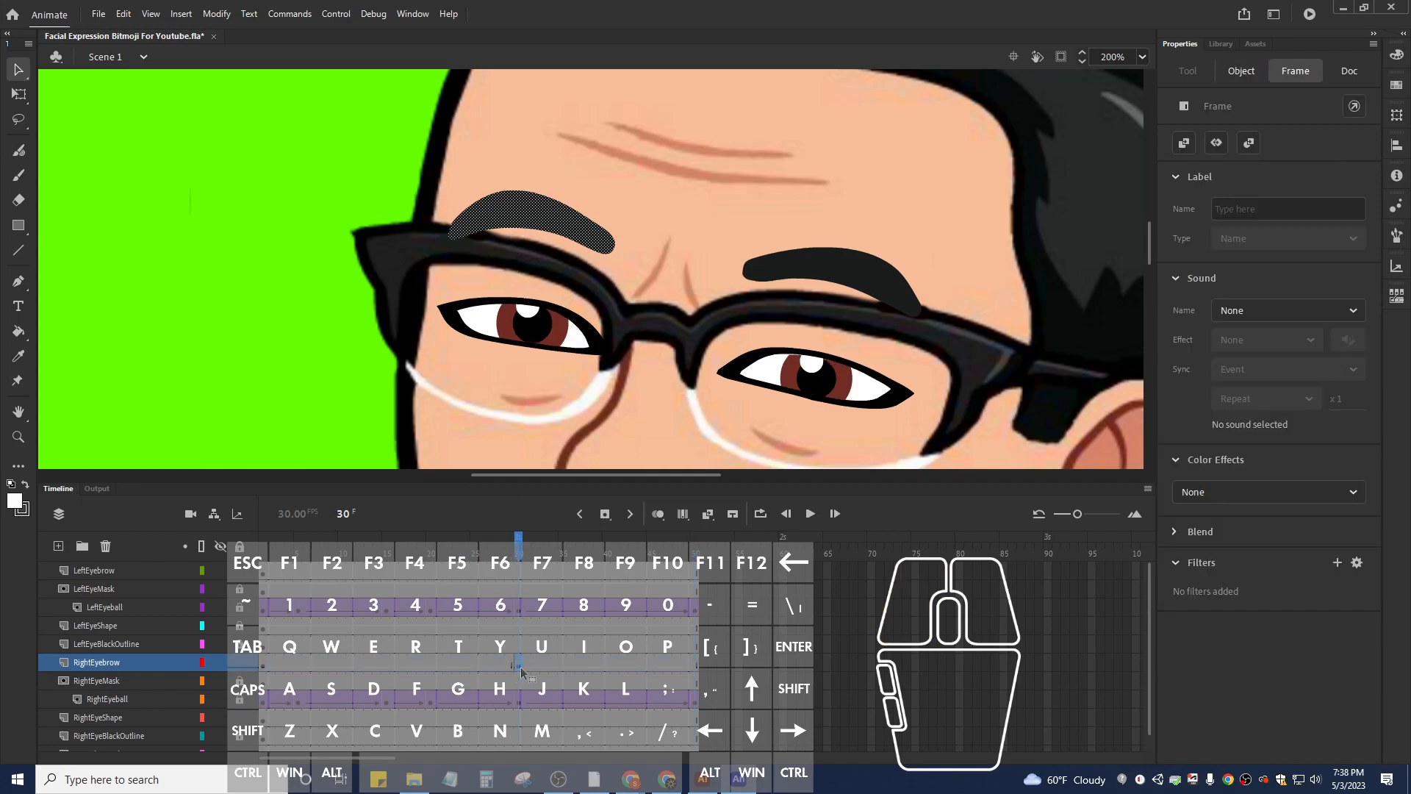
click(696, 668)
click(696, 668)
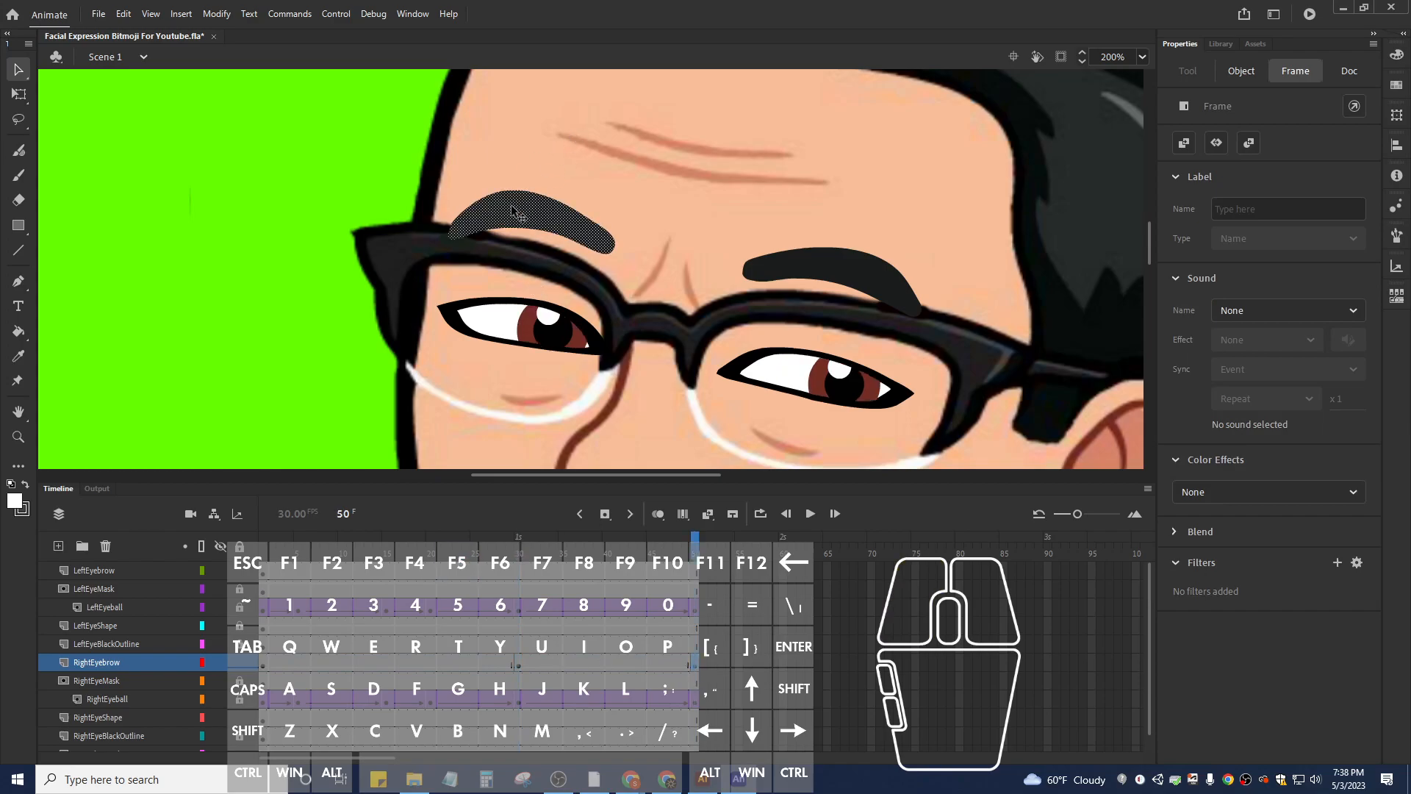
Simplify the right eyebrow's outline at frame 50 with the Pen tool by removing surplus anchor points and smoothing curves into corners.
click(19, 281)
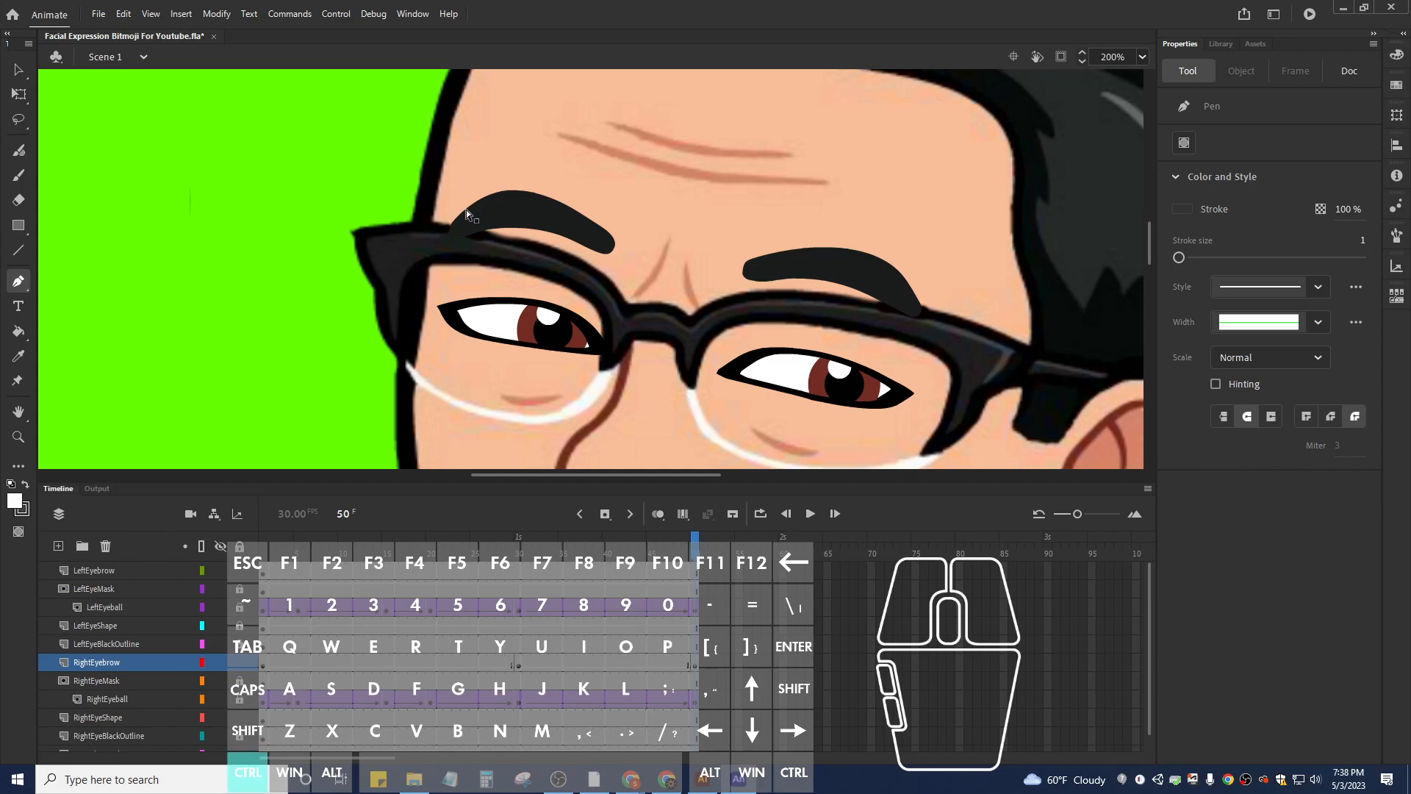
ctrl+click(540, 228)
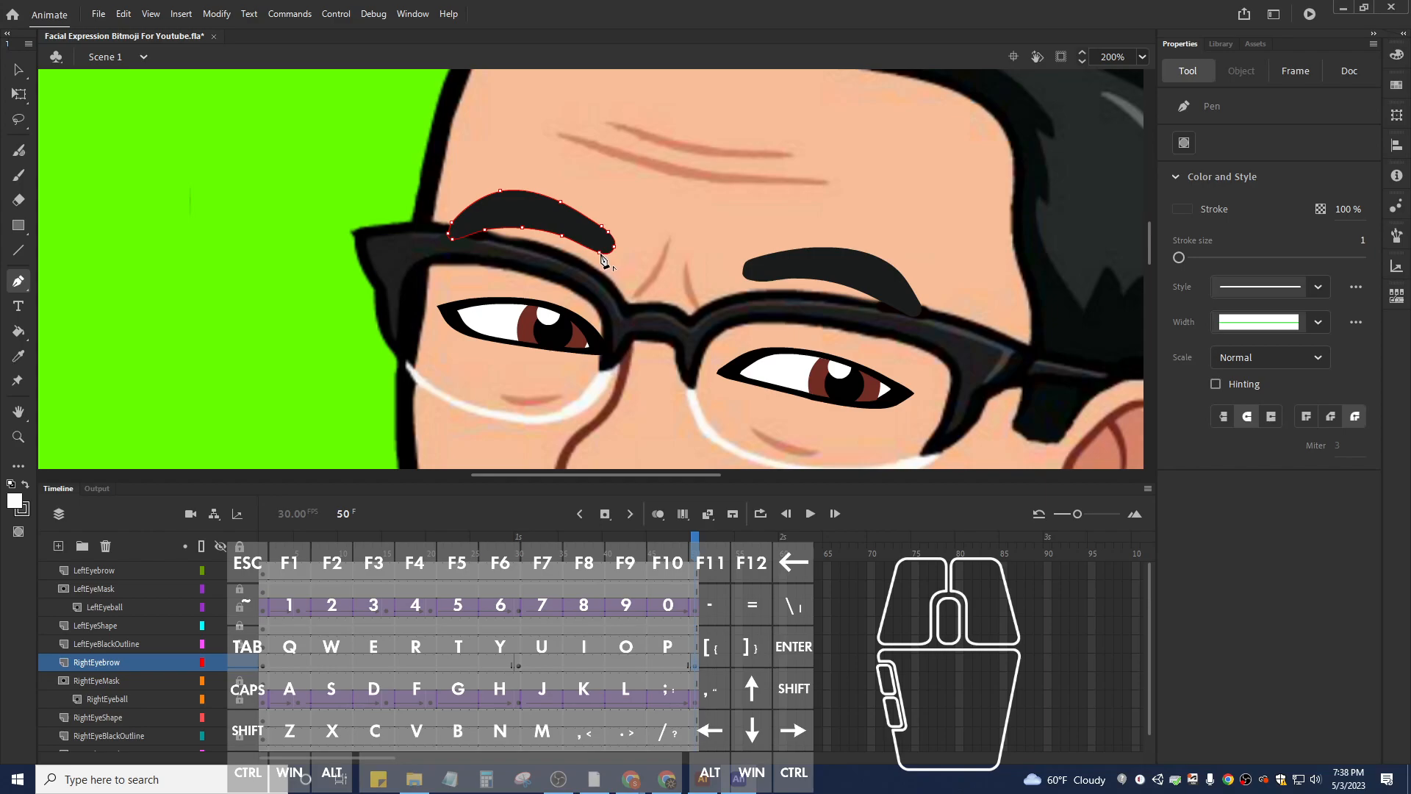
click(501, 194)
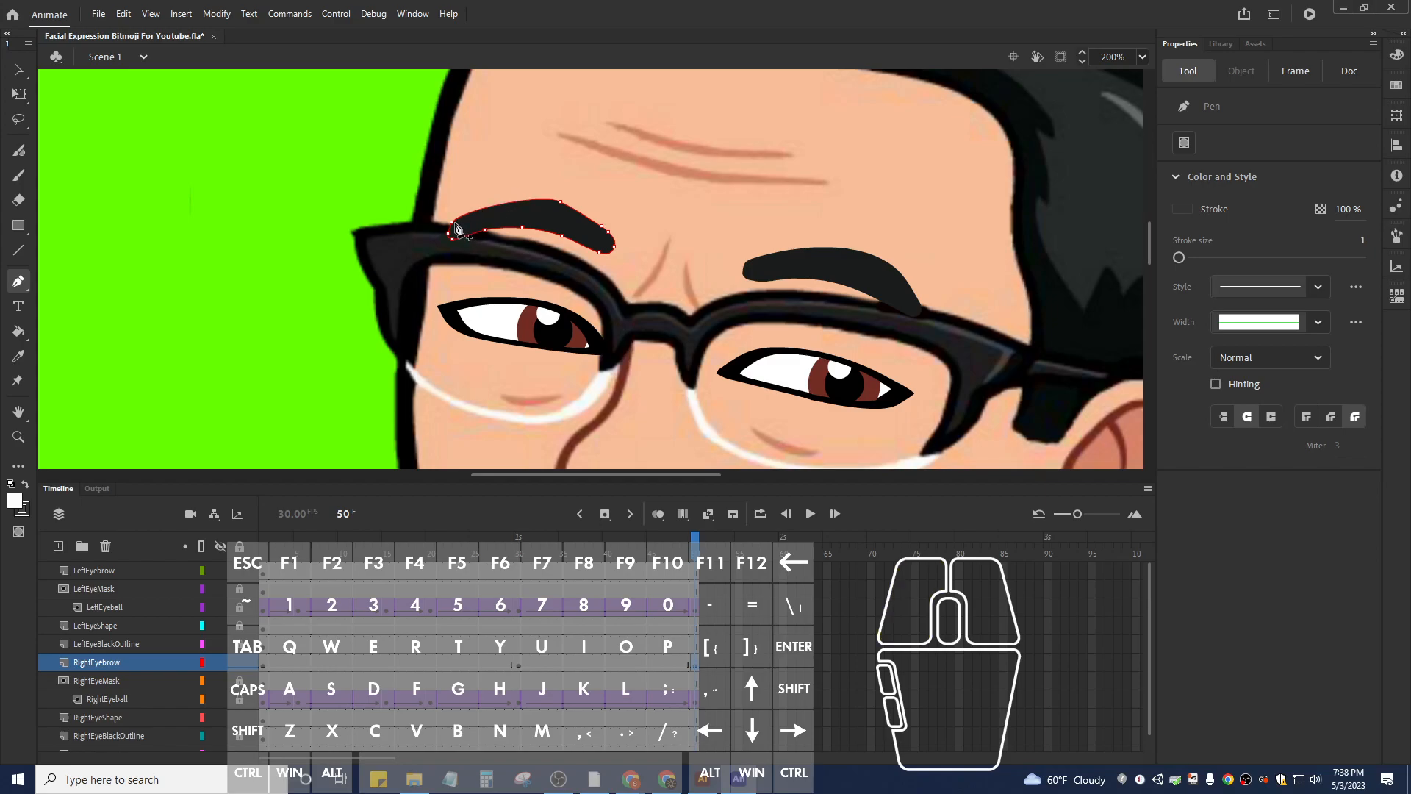
key(ctrl+z)
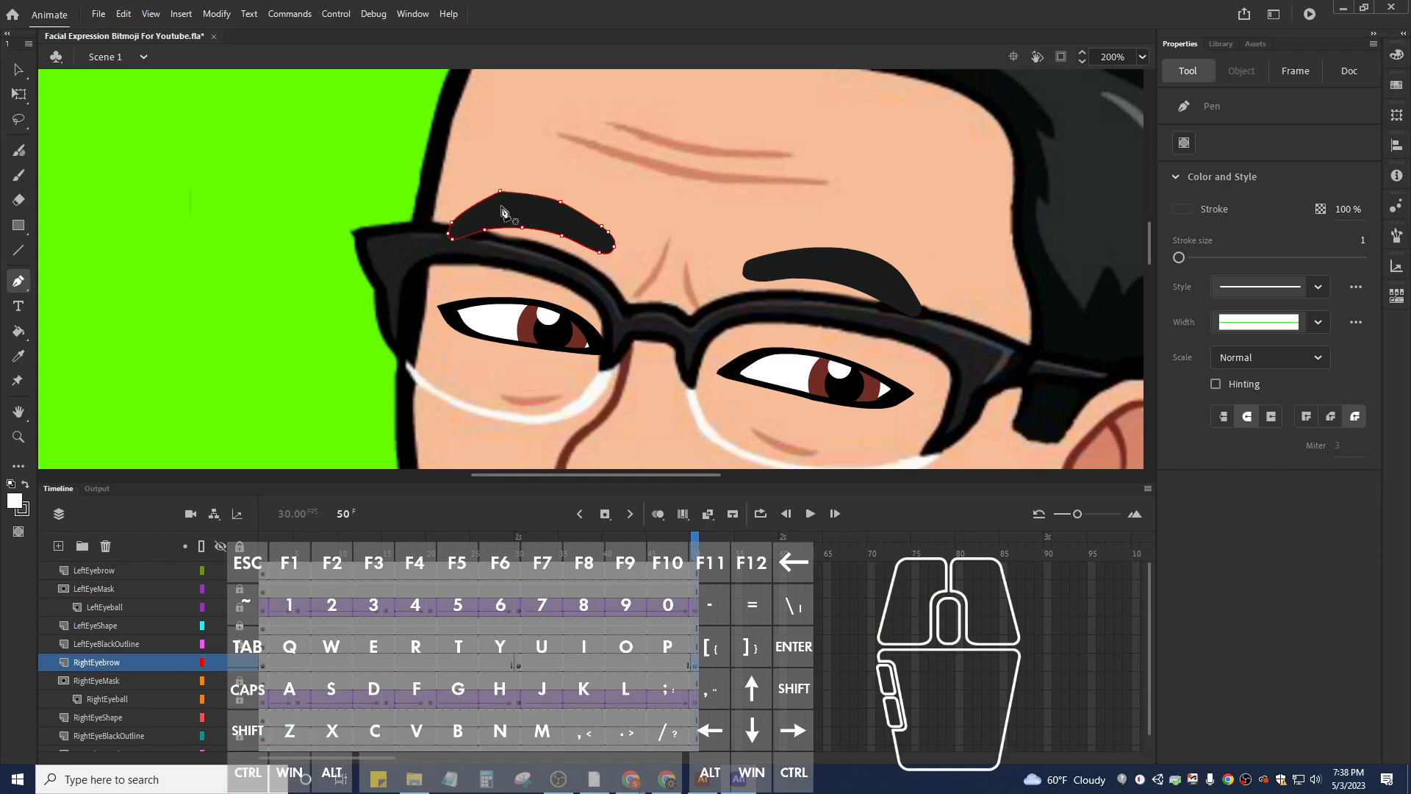
click(452, 230)
click(582, 245)
click(600, 251)
click(599, 251)
click(600, 251)
click(562, 207)
click(601, 227)
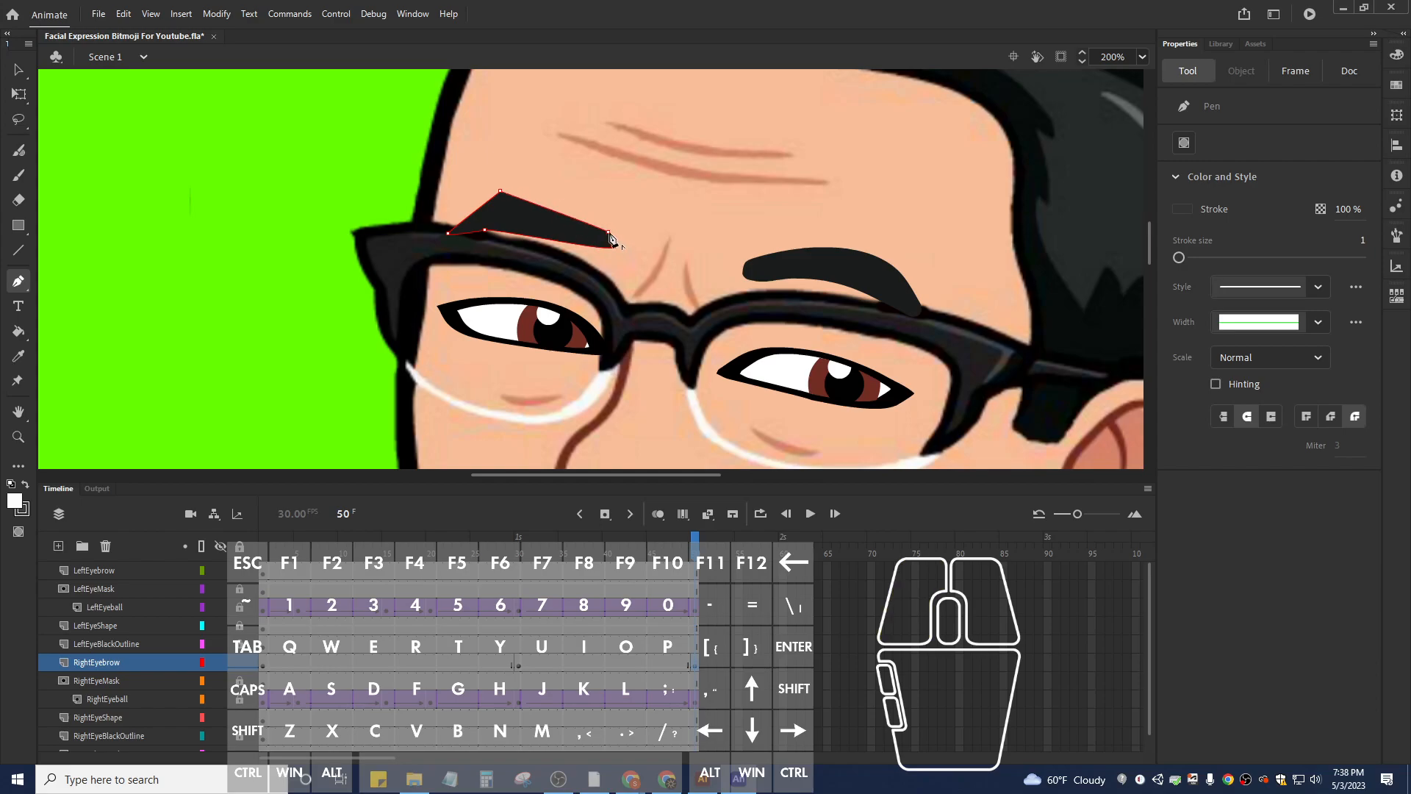
click(609, 233)
Raise the right eyebrow's peak, outer end and lower midpoint, and curve both edges into a raised arch.
key(ctrl)
drag(501, 191, 500, 147)
drag(450, 237, 509, 180)
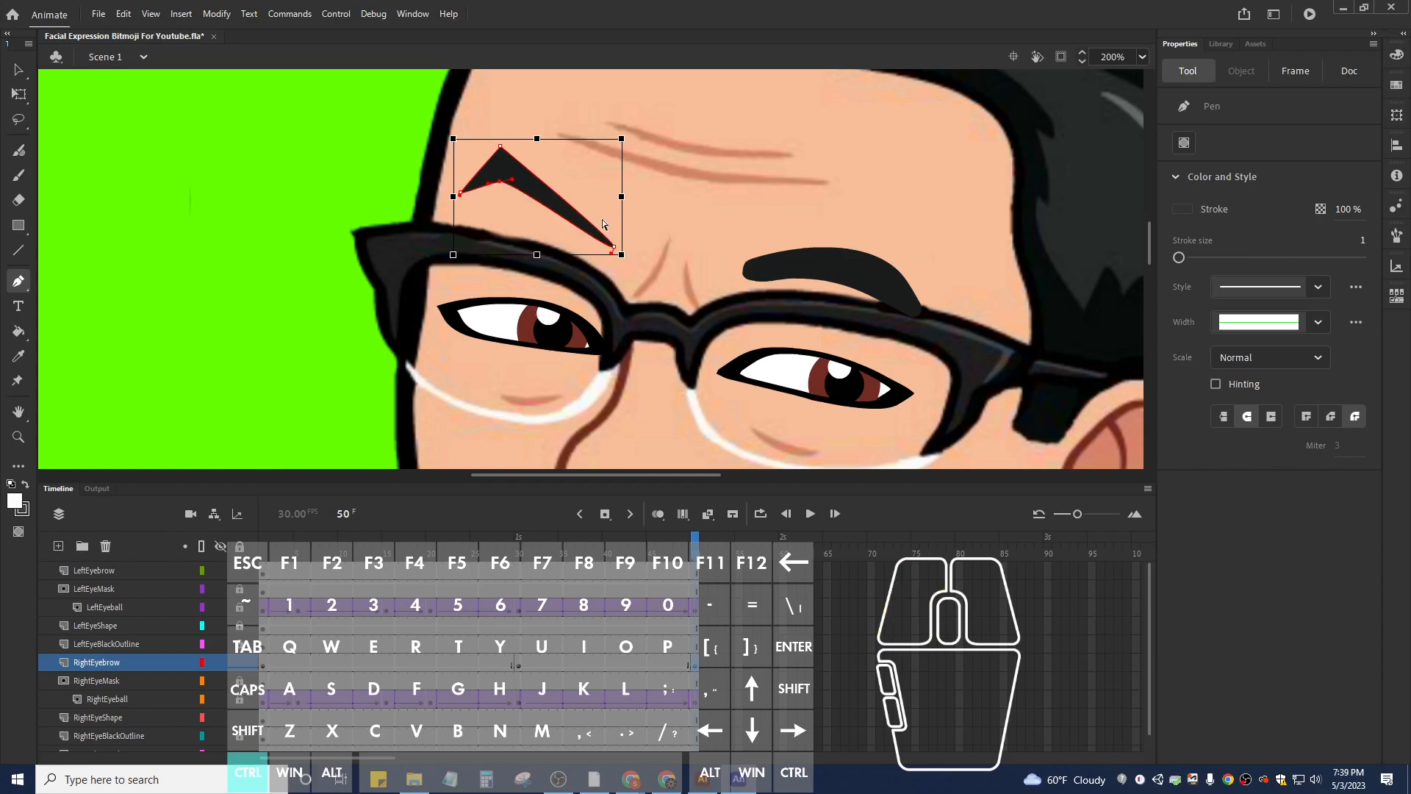
drag(500, 147, 522, 185)
key(alt)
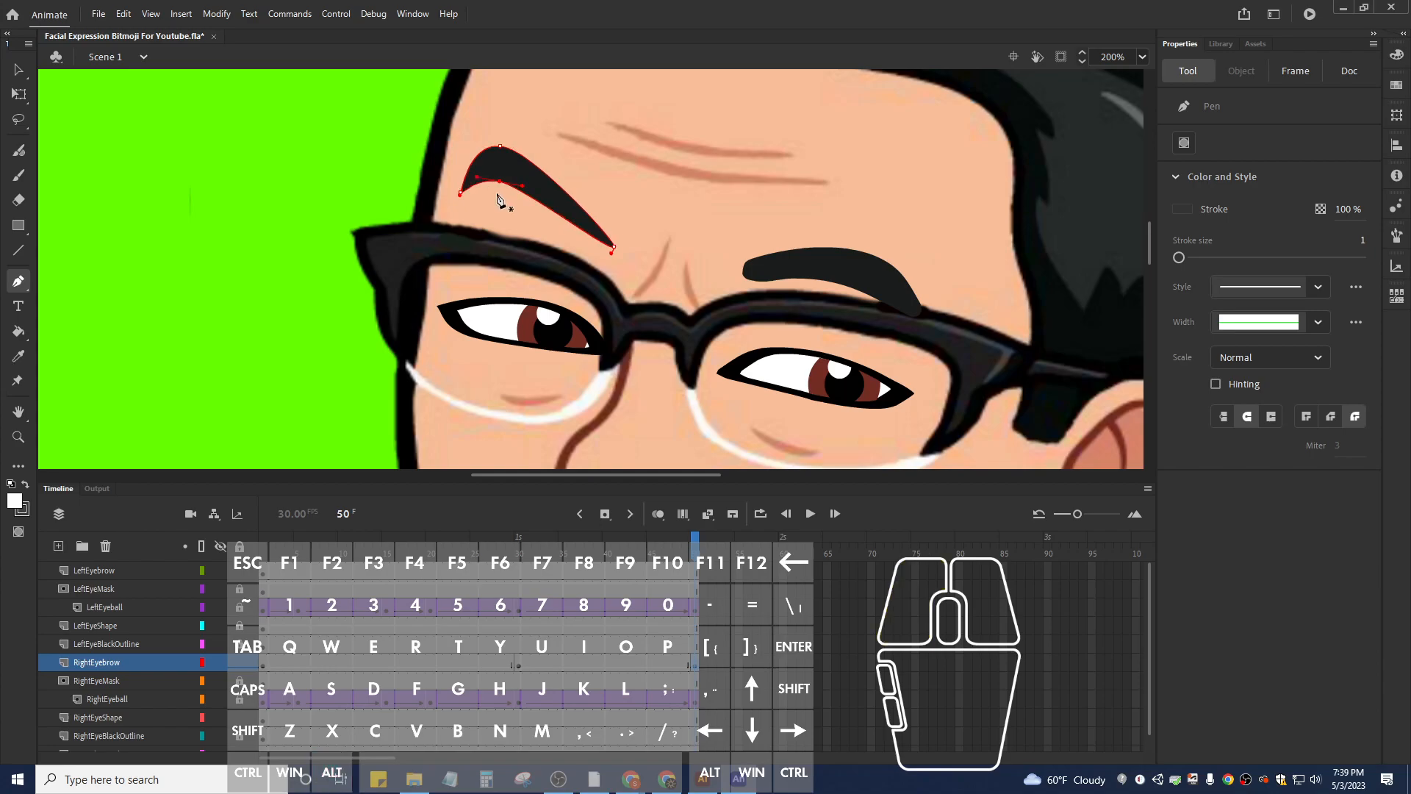
key(ctrl)
ctrl+click(502, 188)
Create shape tweens across frames 1 to 50 on the RightEyebrow layer and scrub the timeline to preview them.
drag(695, 553, 702, 637)
drag(262, 664, 695, 668)
right_click(695, 668)
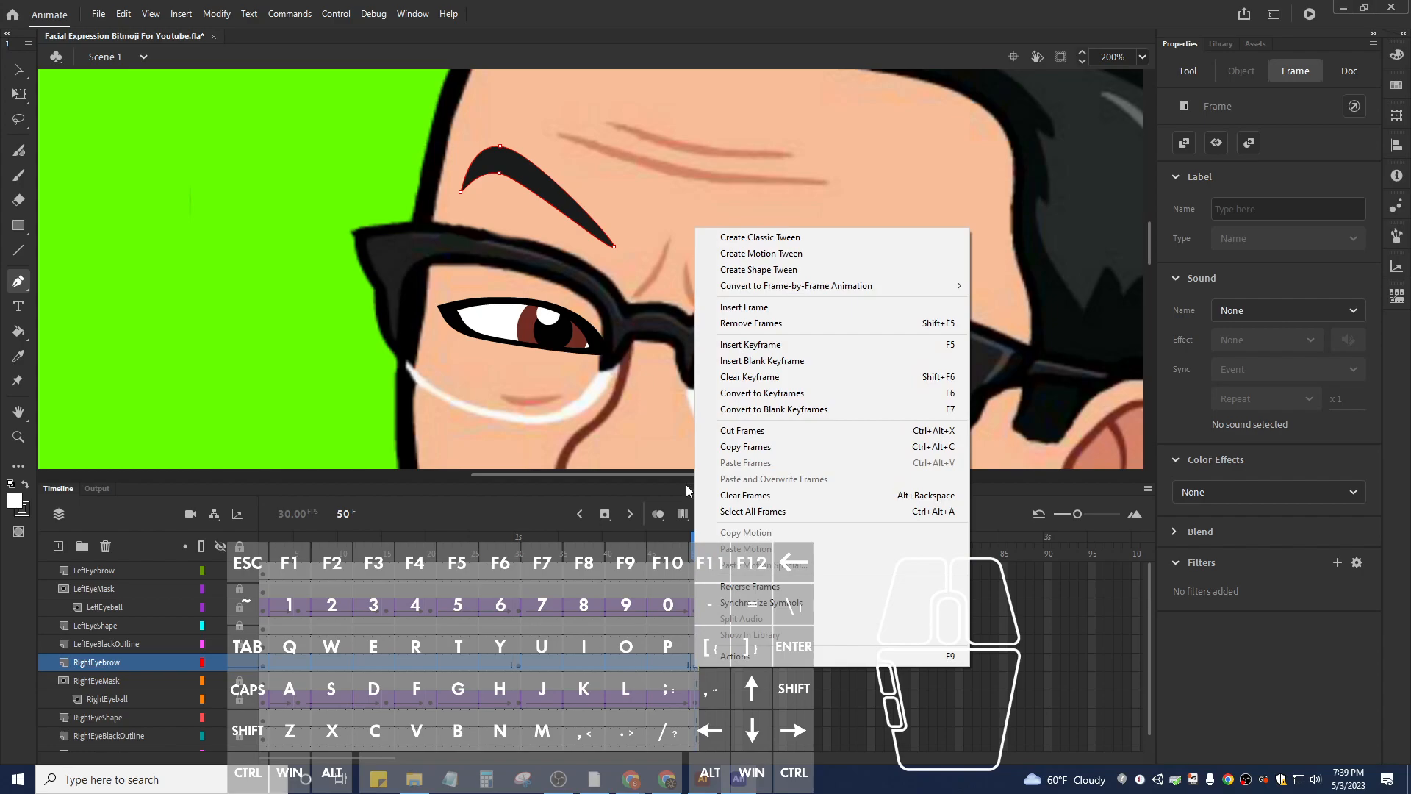
click(793, 270)
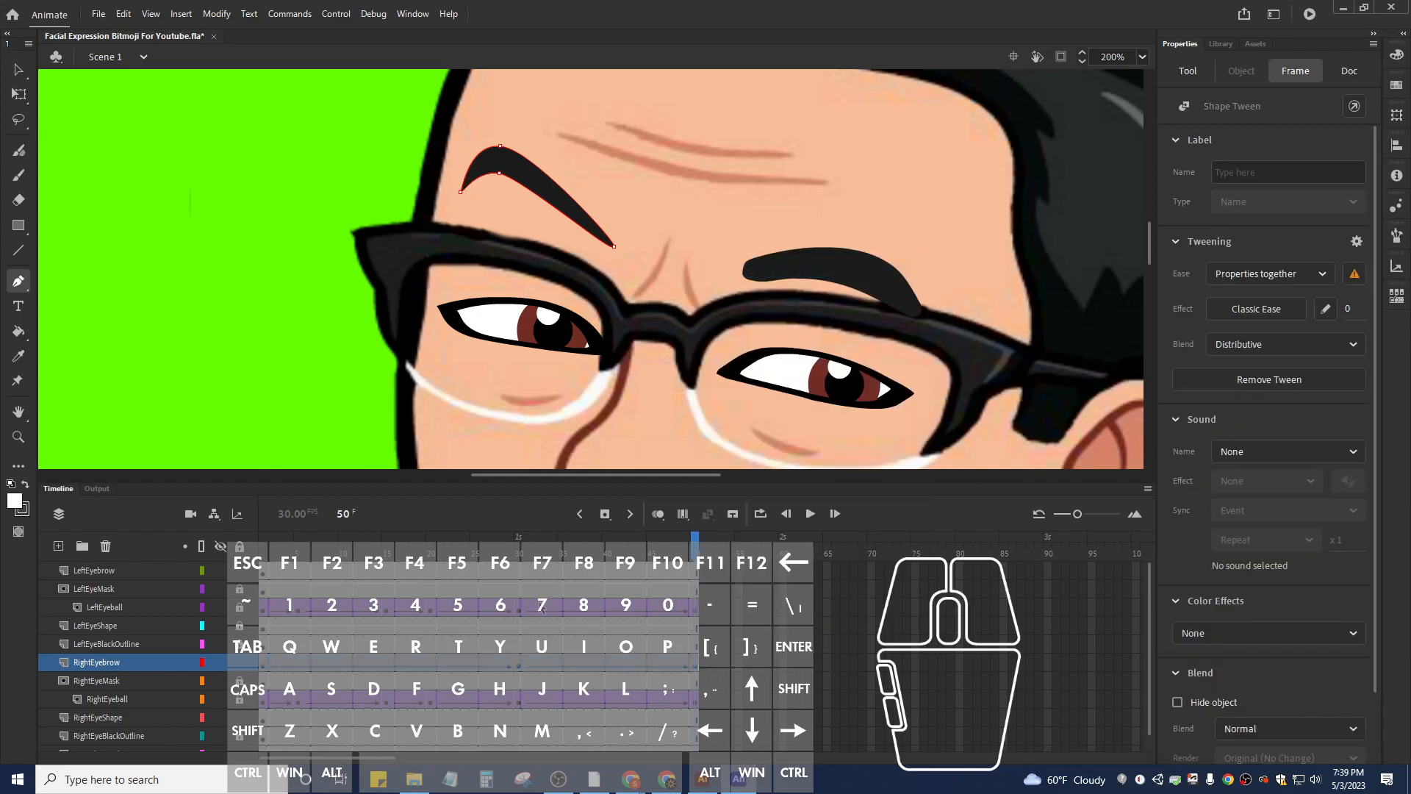
drag(696, 544, 702, 584)
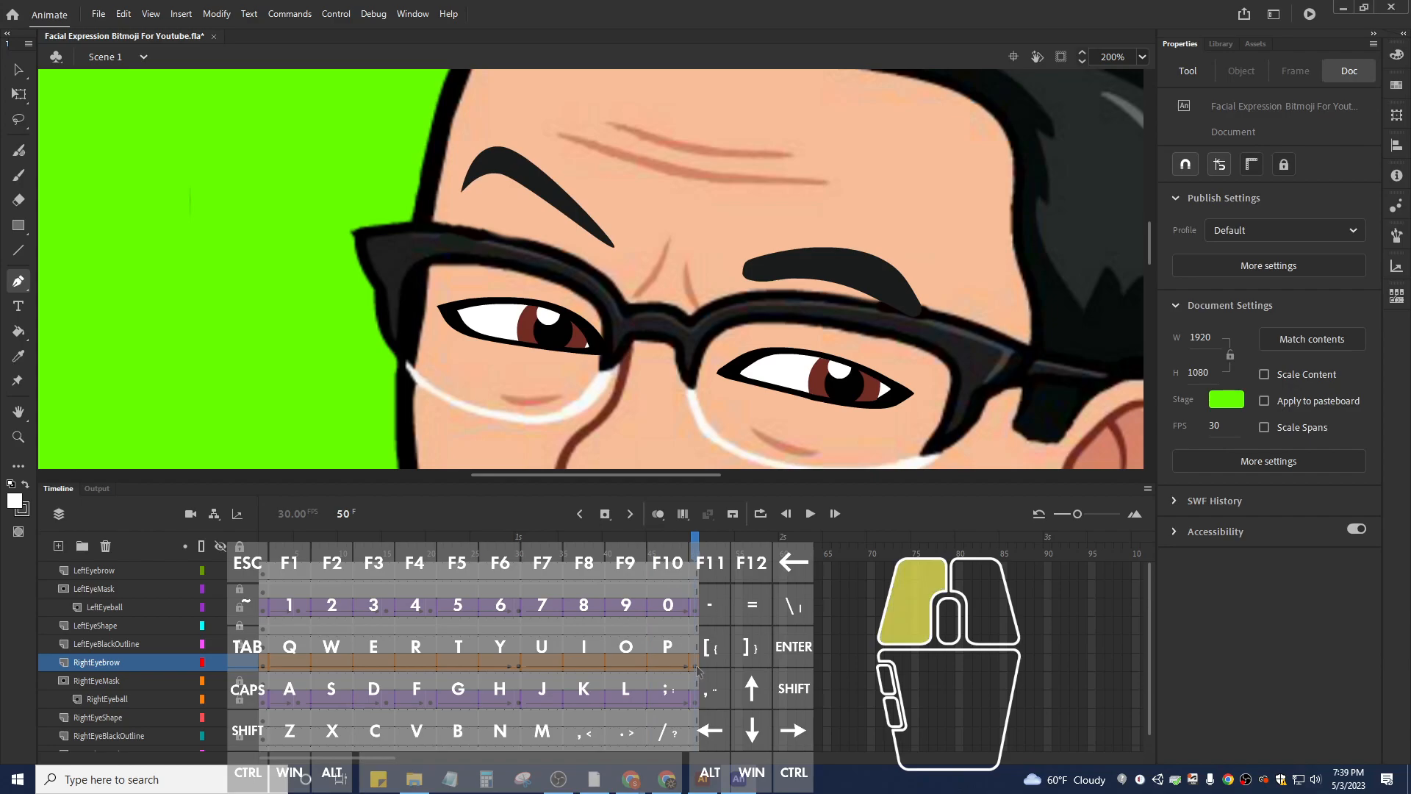
Refine the right eyebrow's middle anchor points at frame 50 and lengthen the inner end's upper handle to thicken the brow.
ctrl+click(501, 172)
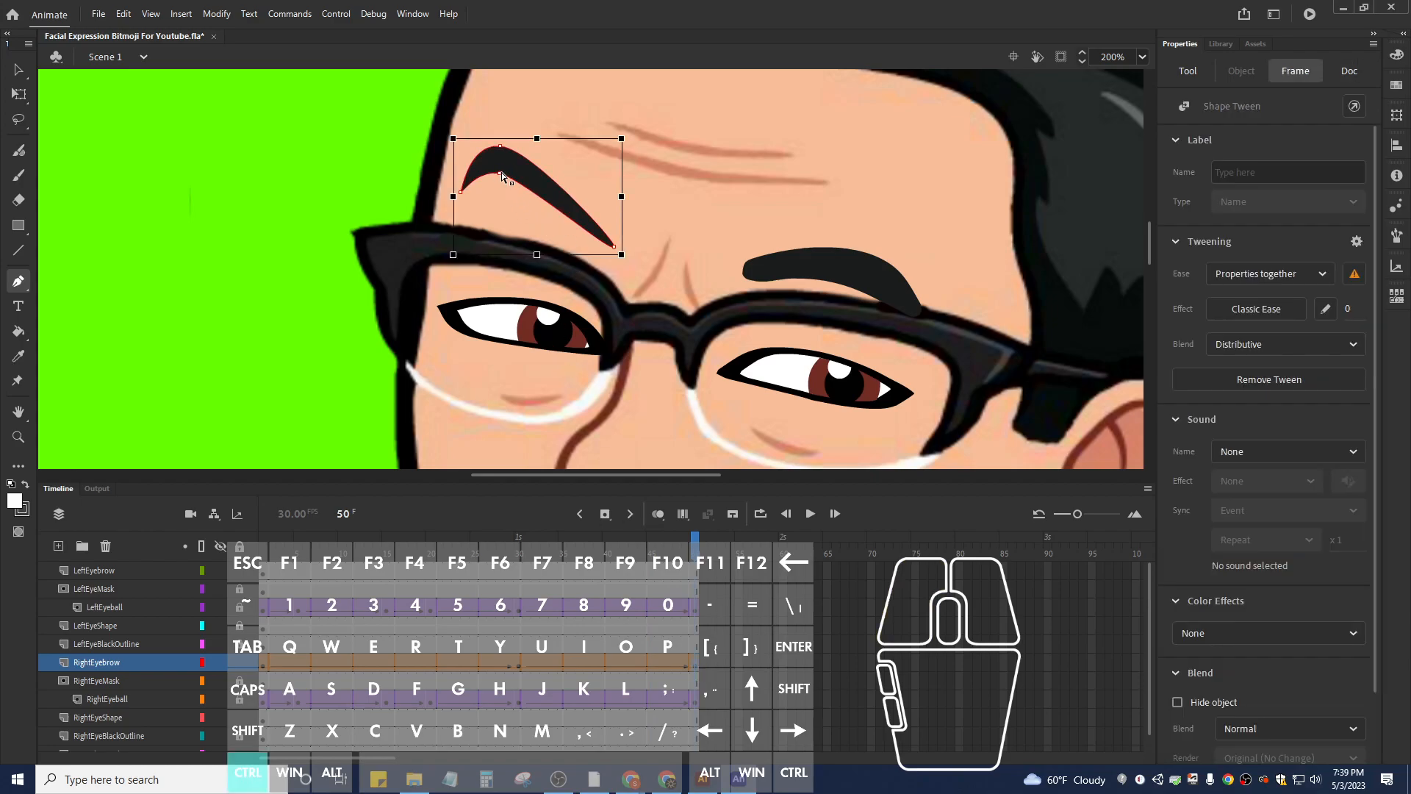
click(501, 178)
drag(501, 176, 541, 151)
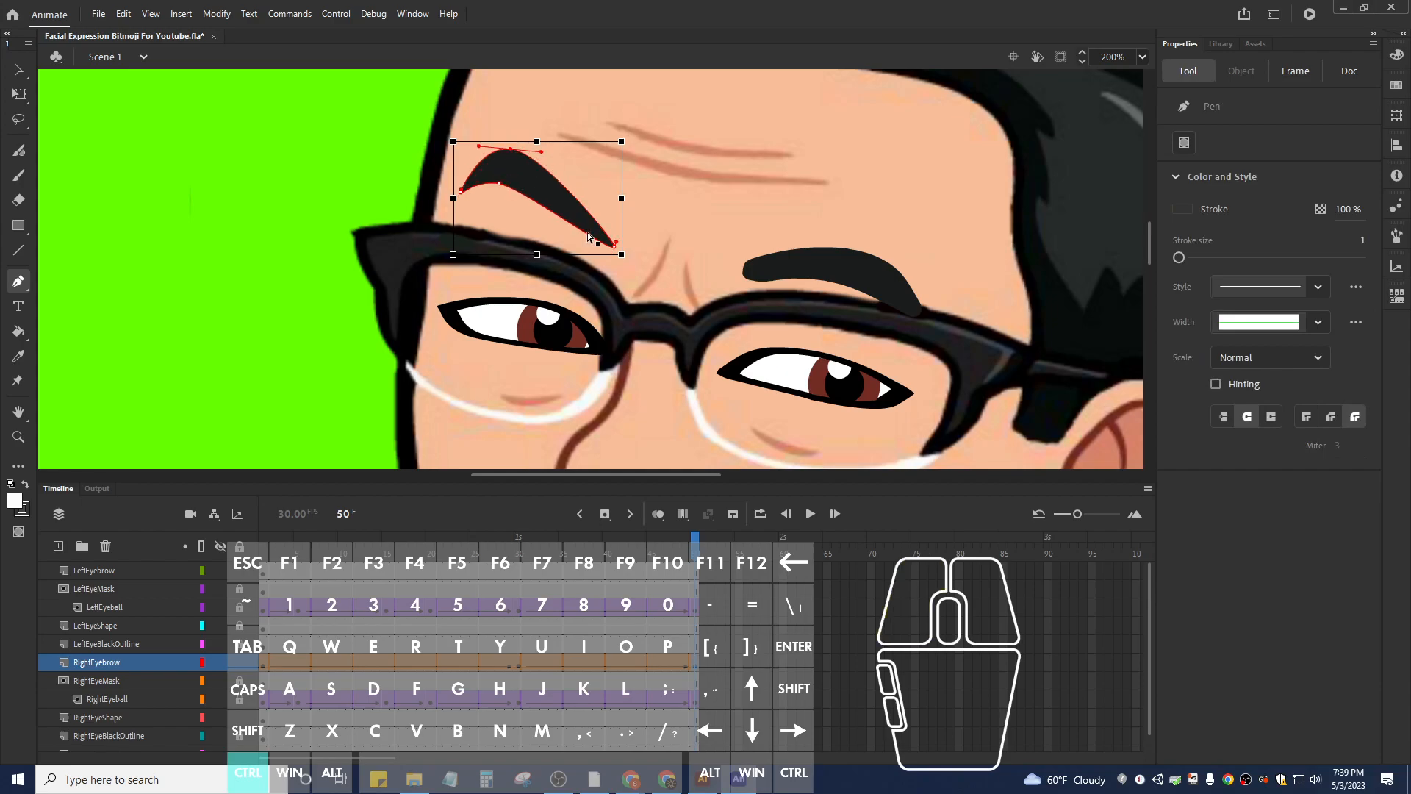
ctrl+click(615, 246)
key(alt)
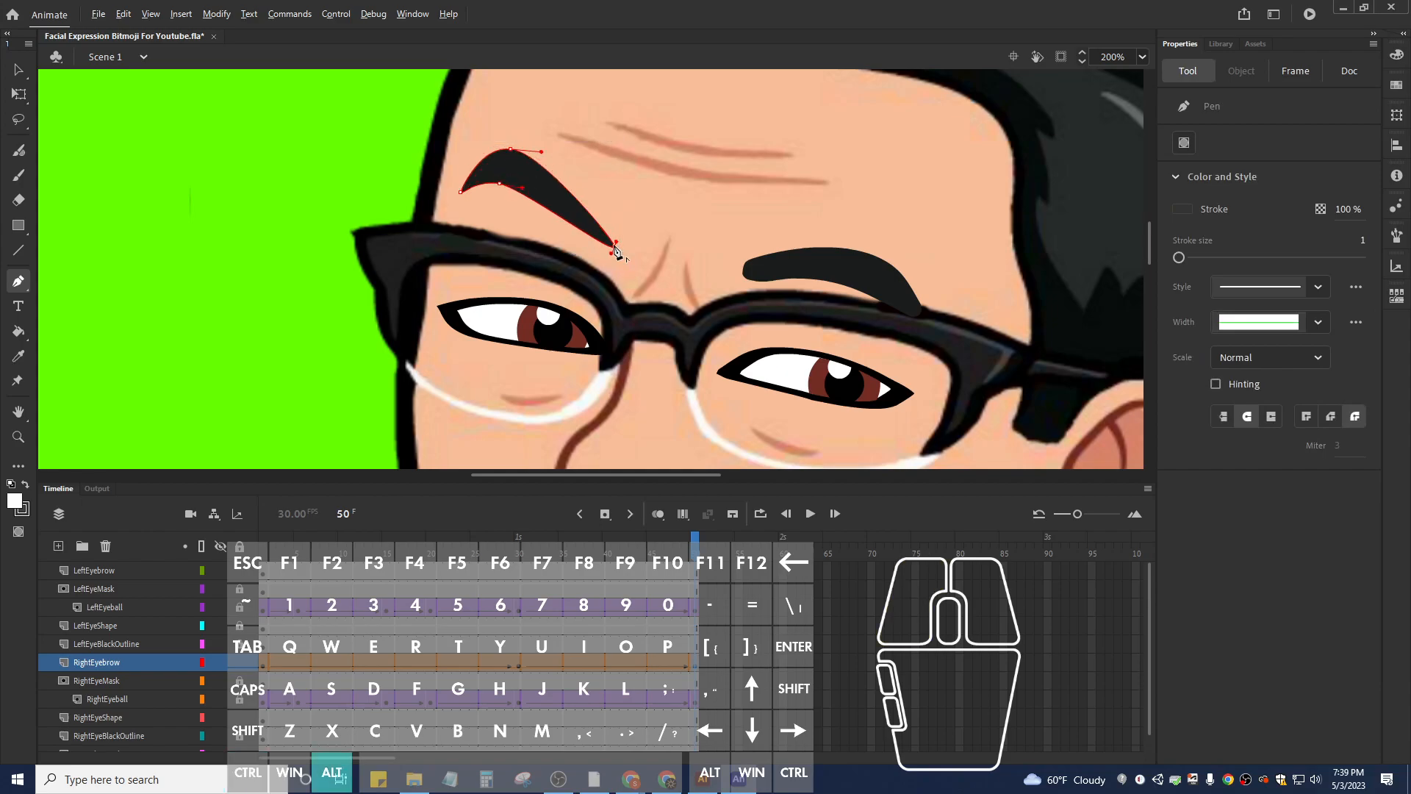
drag(616, 250, 623, 228)
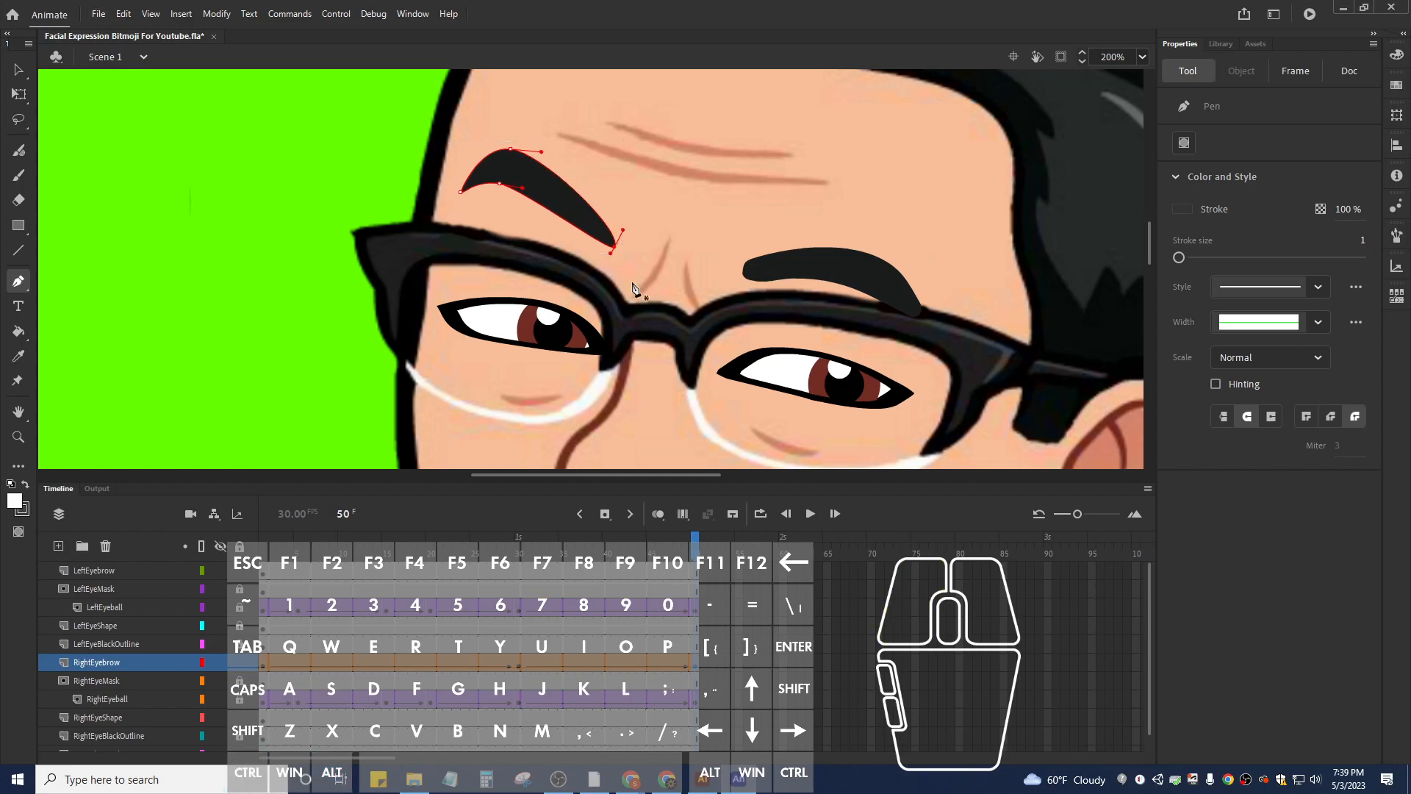
mouse_move(691, 544)
mouse_down()
mouse_move(511, 551)
mouse_move(721, 572)
mouse_move(558, 578)
mouse_move(694, 567)
mouse_up()
Lengthen the lower handle at the right eyebrow's inner end to round its tip, and check the result on the whole face.
key(ctrl)
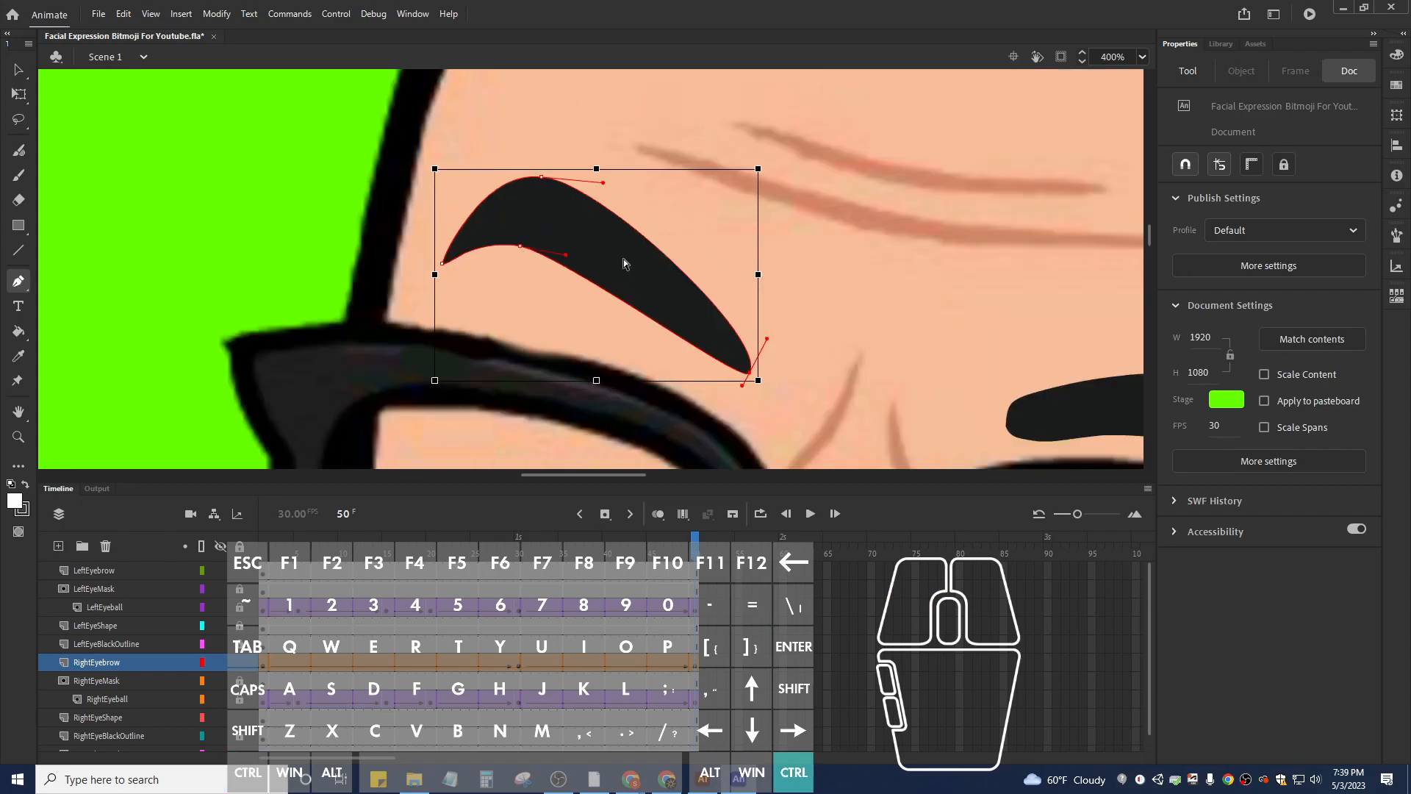
scroll(620, 265, up, 3)
key(ctrl)
drag(891, 377, 865, 419)
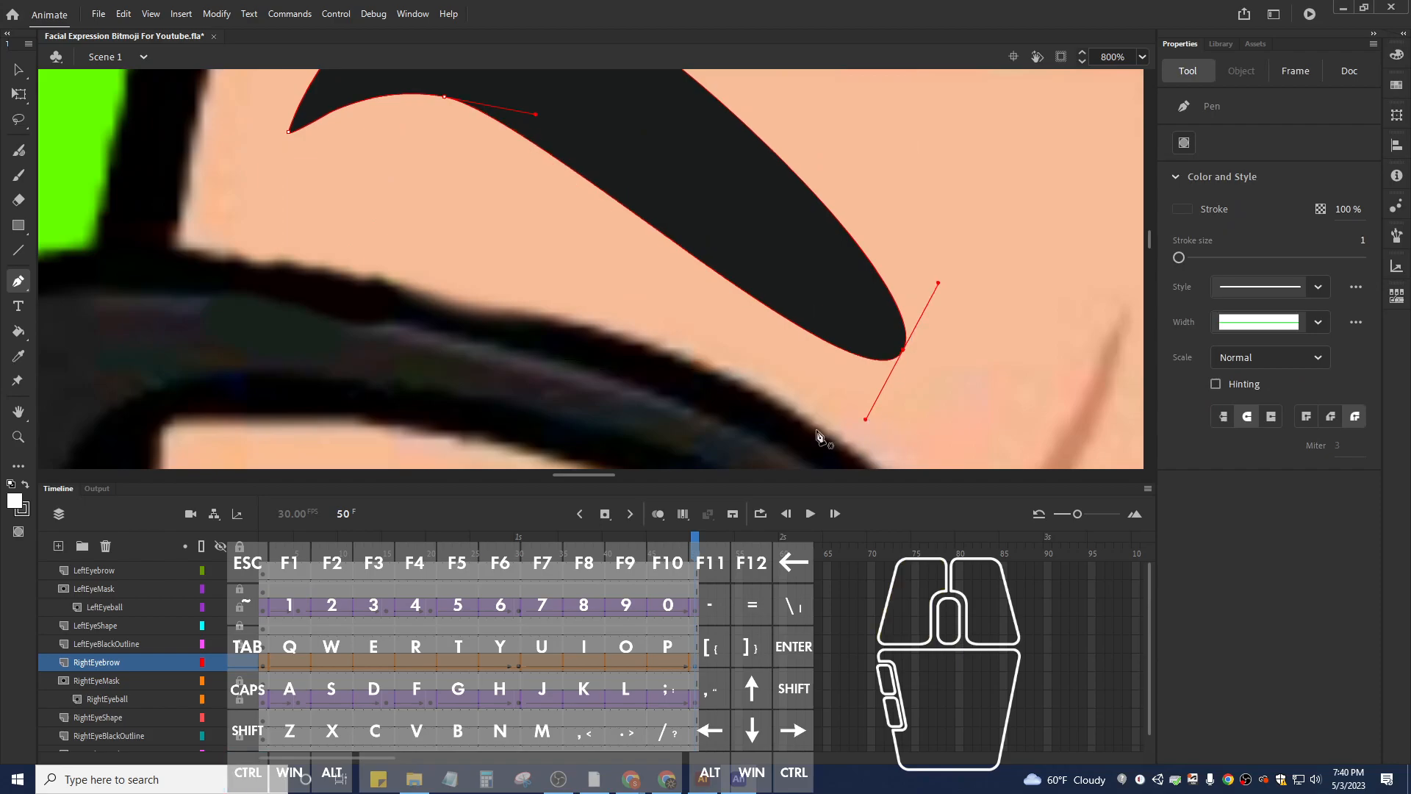
scroll(812, 430, down, 2)
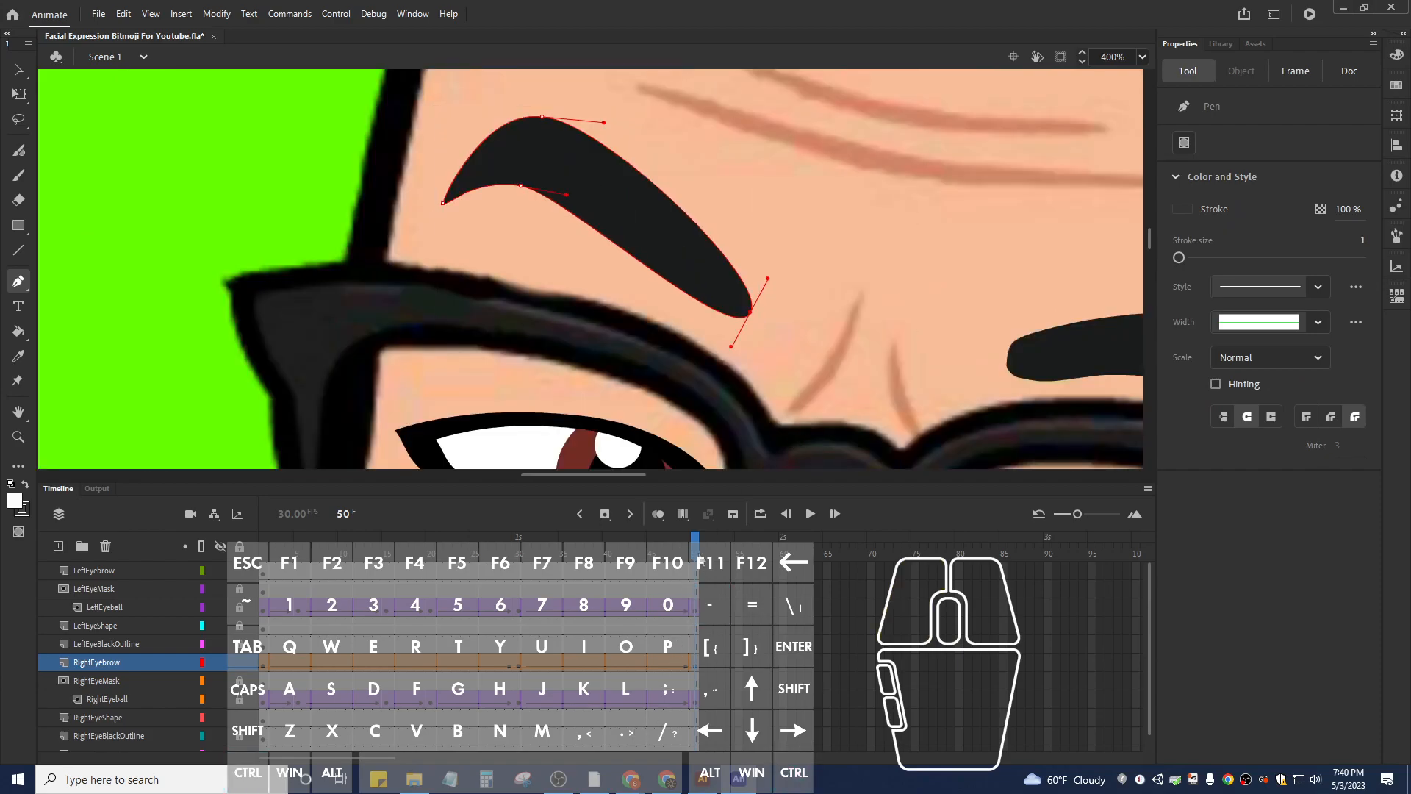
click(704, 602)
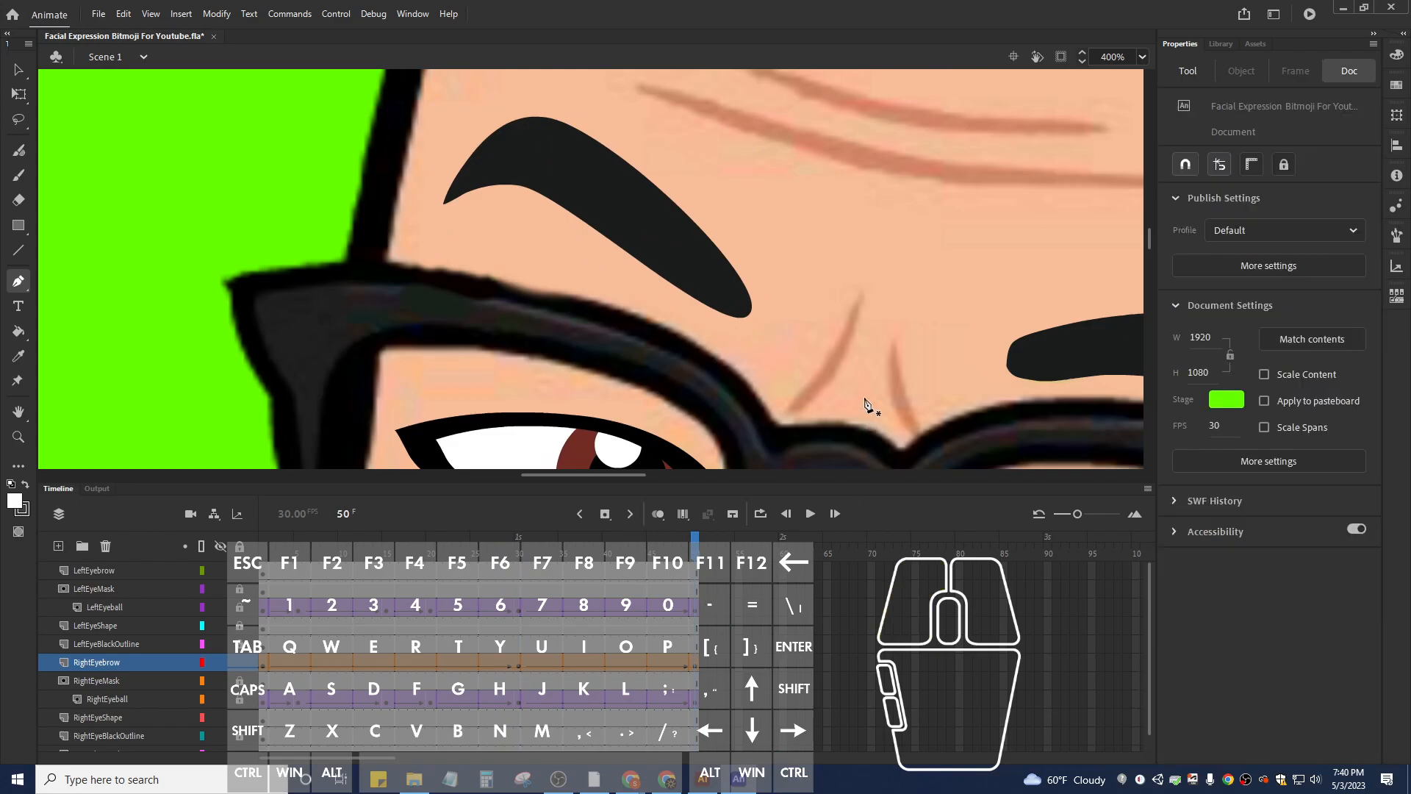
key(ctrl)
scroll(864, 400, down, 4)
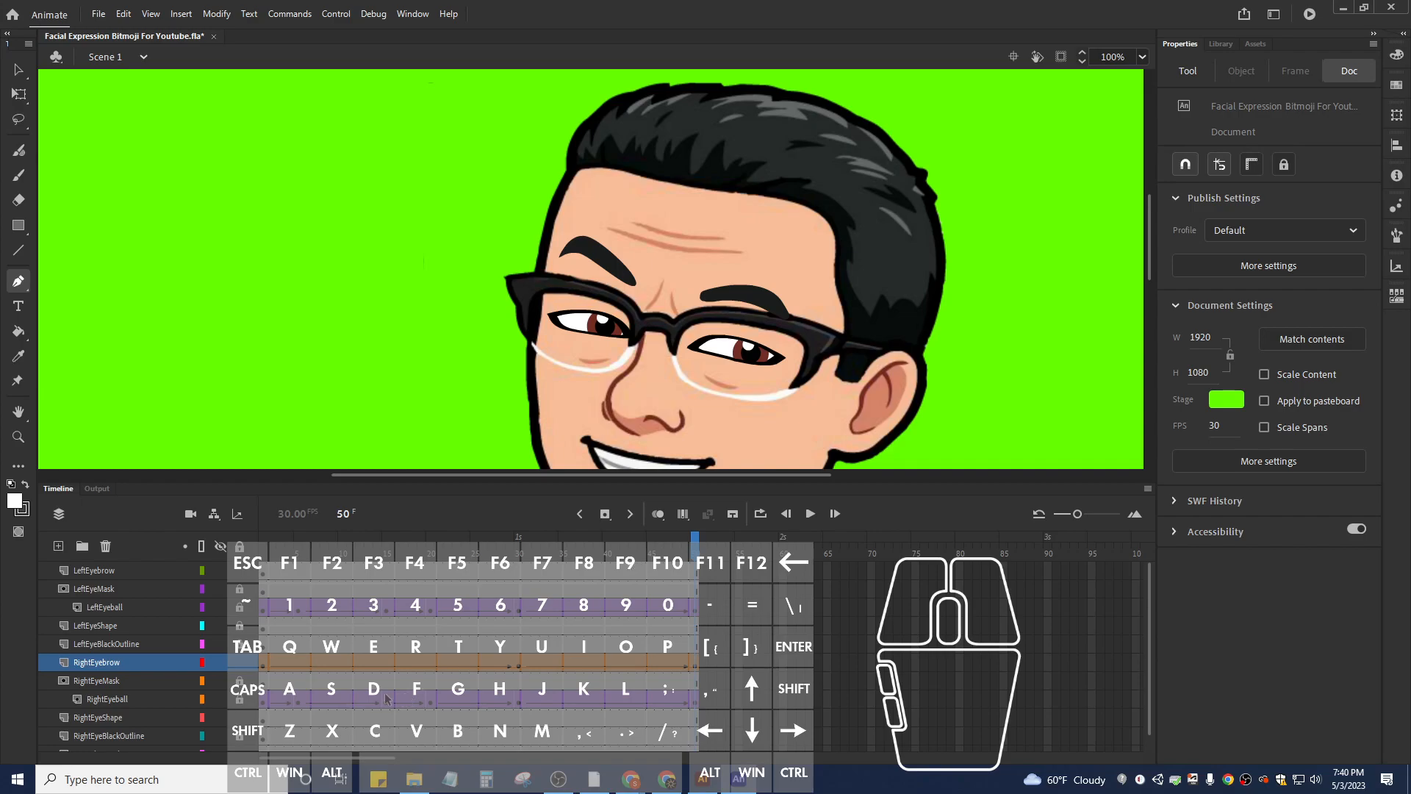
Insert keyframes at frames 30 and 50 on the LeftEyebrow layer.
scroll(250, 721, down, 1)
click(242, 708)
scroll(247, 622, up, 1)
click(519, 572)
click(519, 572)
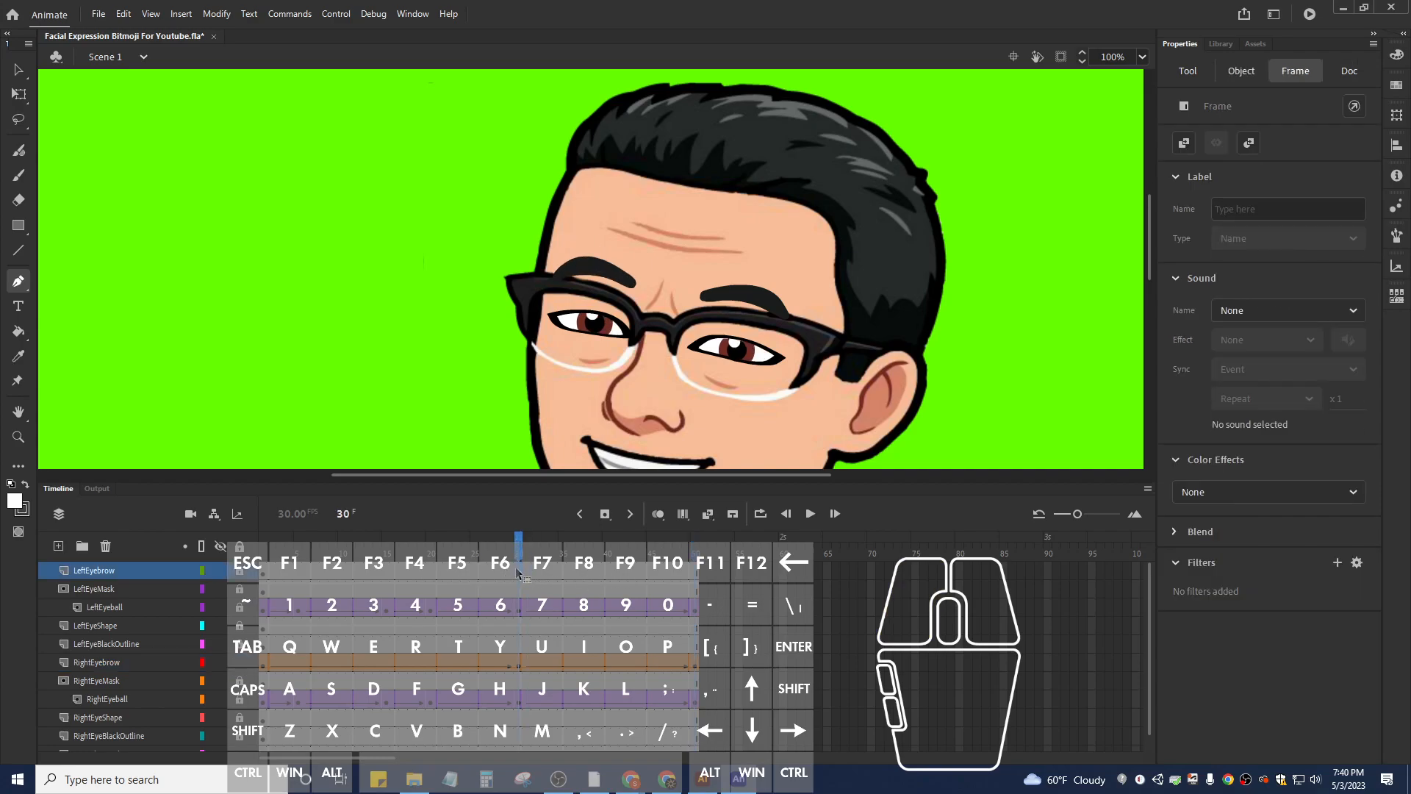
key(F5)
click(696, 586)
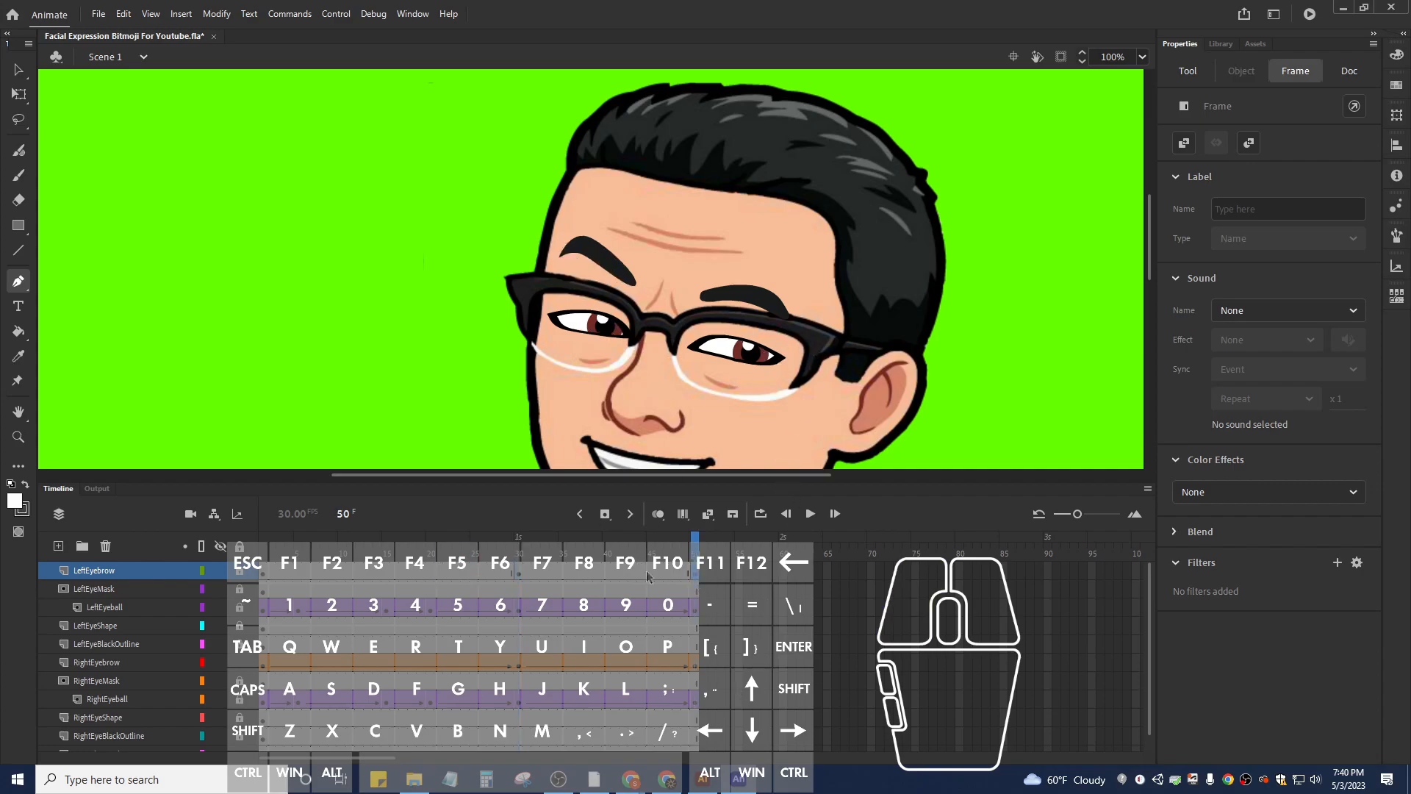
click(697, 574)
At frame 50, move the left eyebrow slightly down toward the glasses and flatten it to a height of about 27 px with Free Transform.
click(19, 69)
click(732, 294)
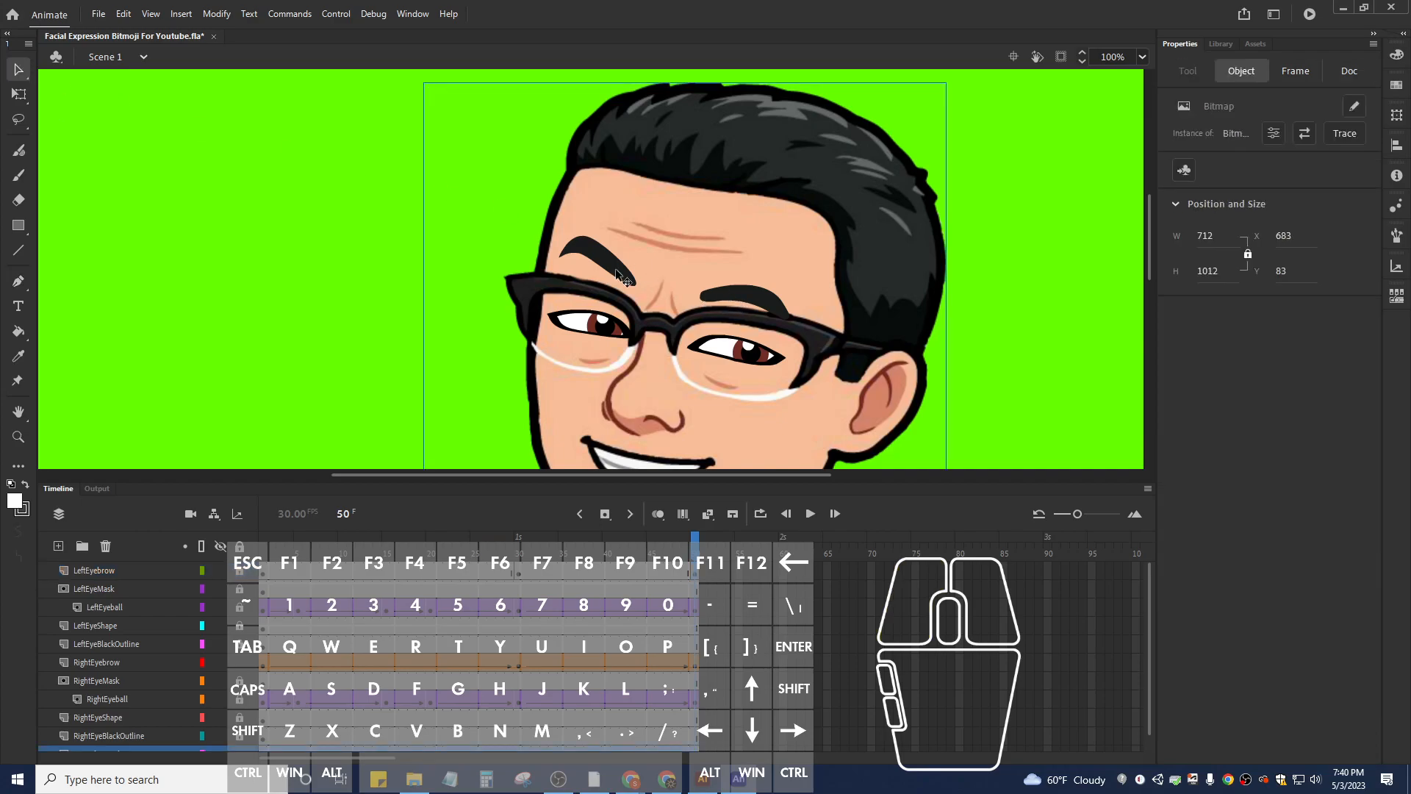
click(242, 573)
click(699, 572)
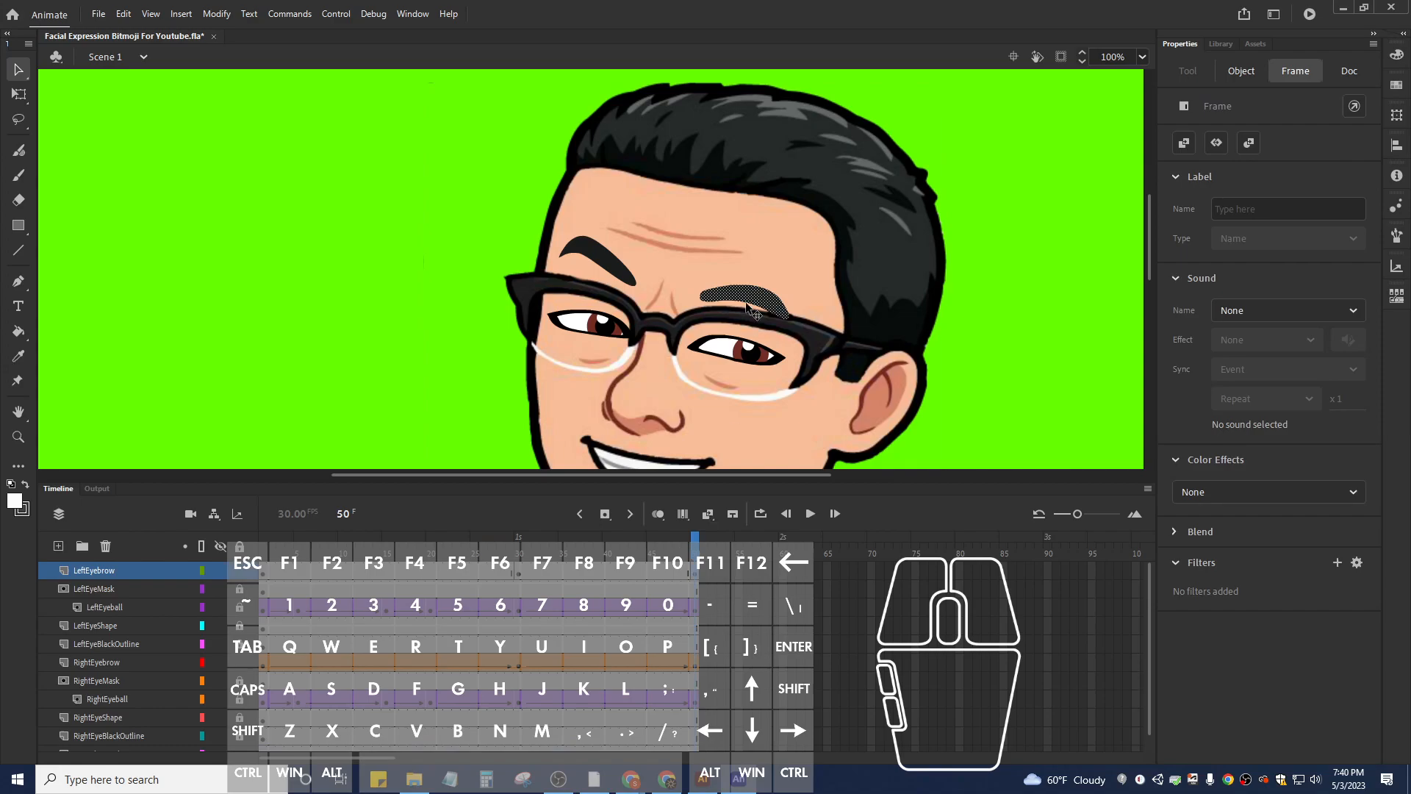
click(750, 298)
drag(750, 298, 744, 306)
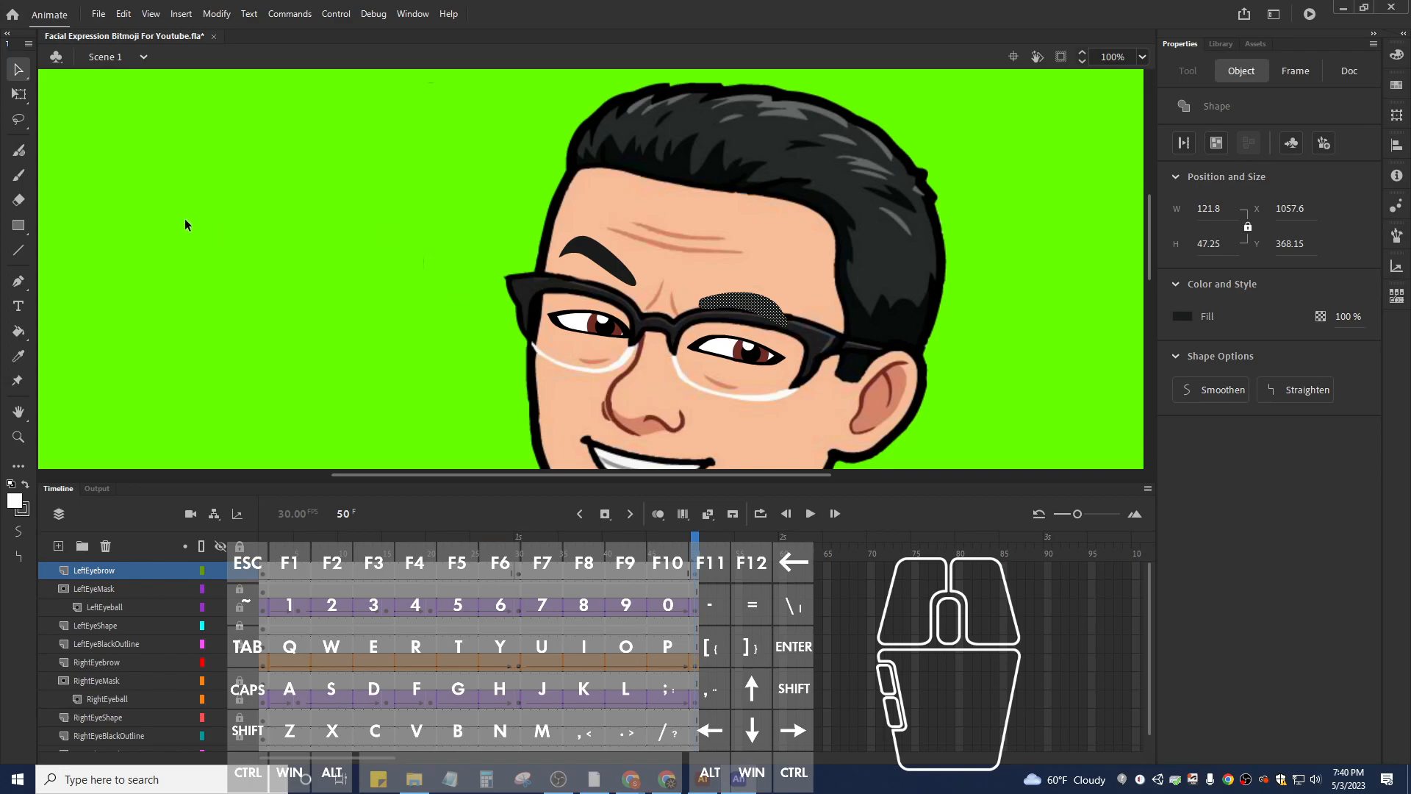
click(18, 94)
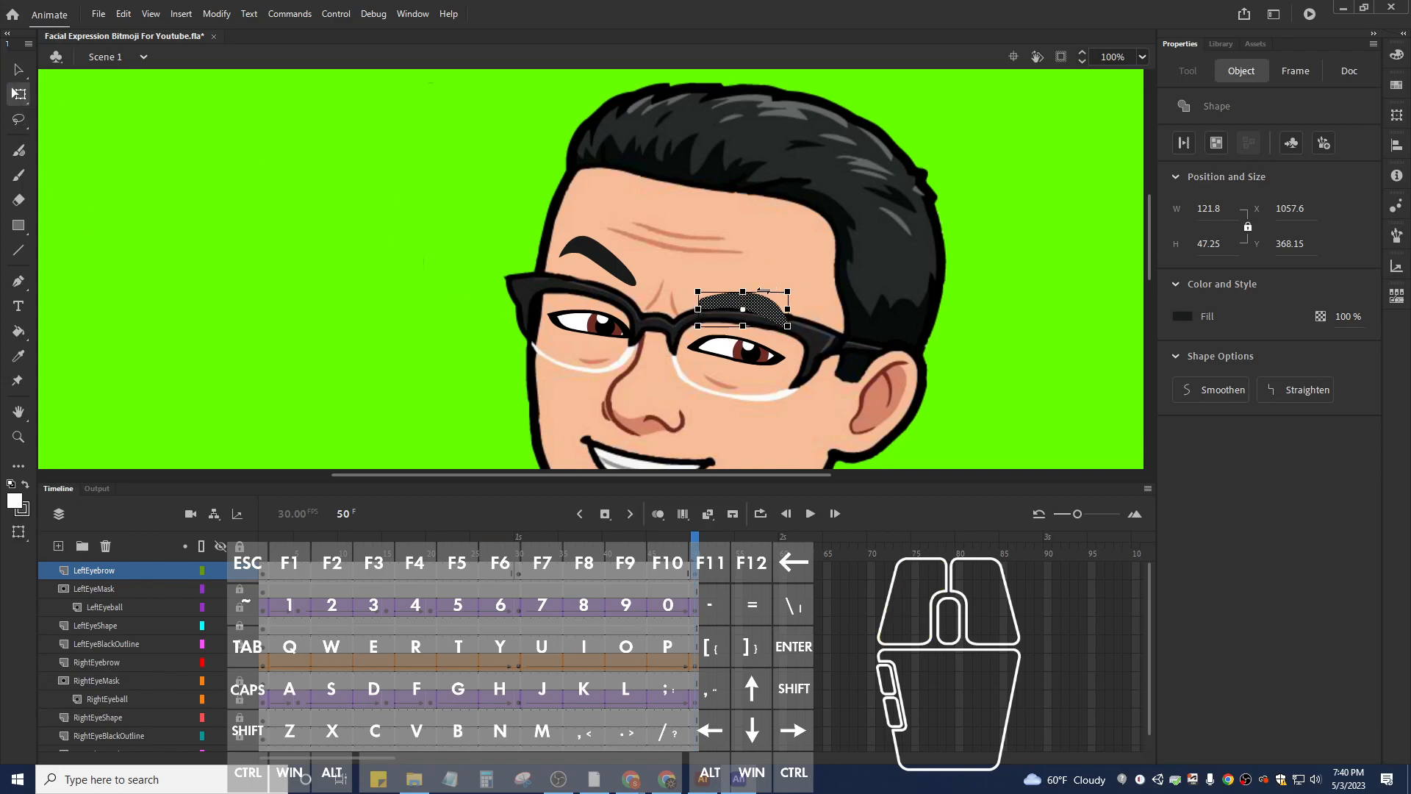
drag(745, 324, 744, 317)
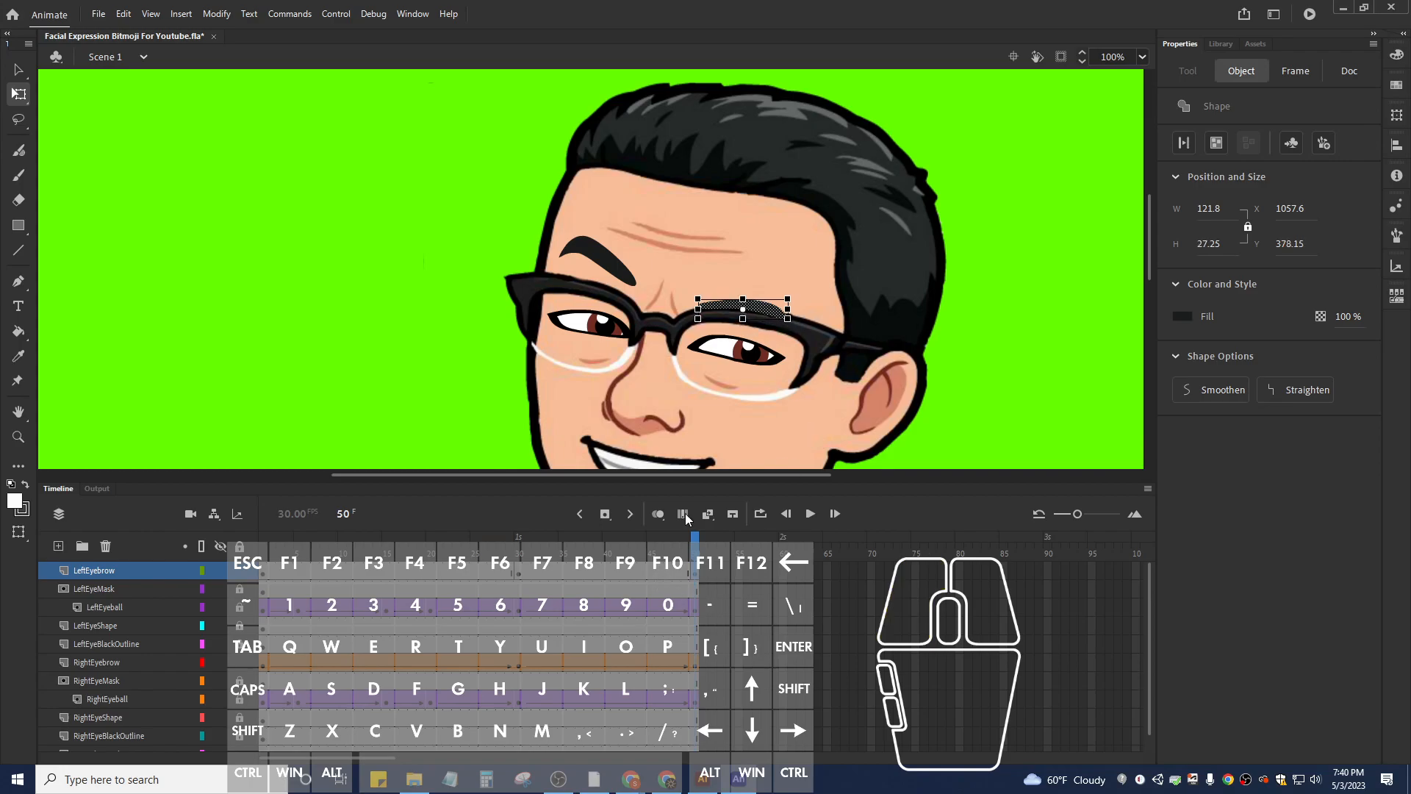
Create shape tweens across frames 1 to 50 on the LeftEyebrow layer and scrub the timeline to preview the motion.
drag(267, 572, 694, 577)
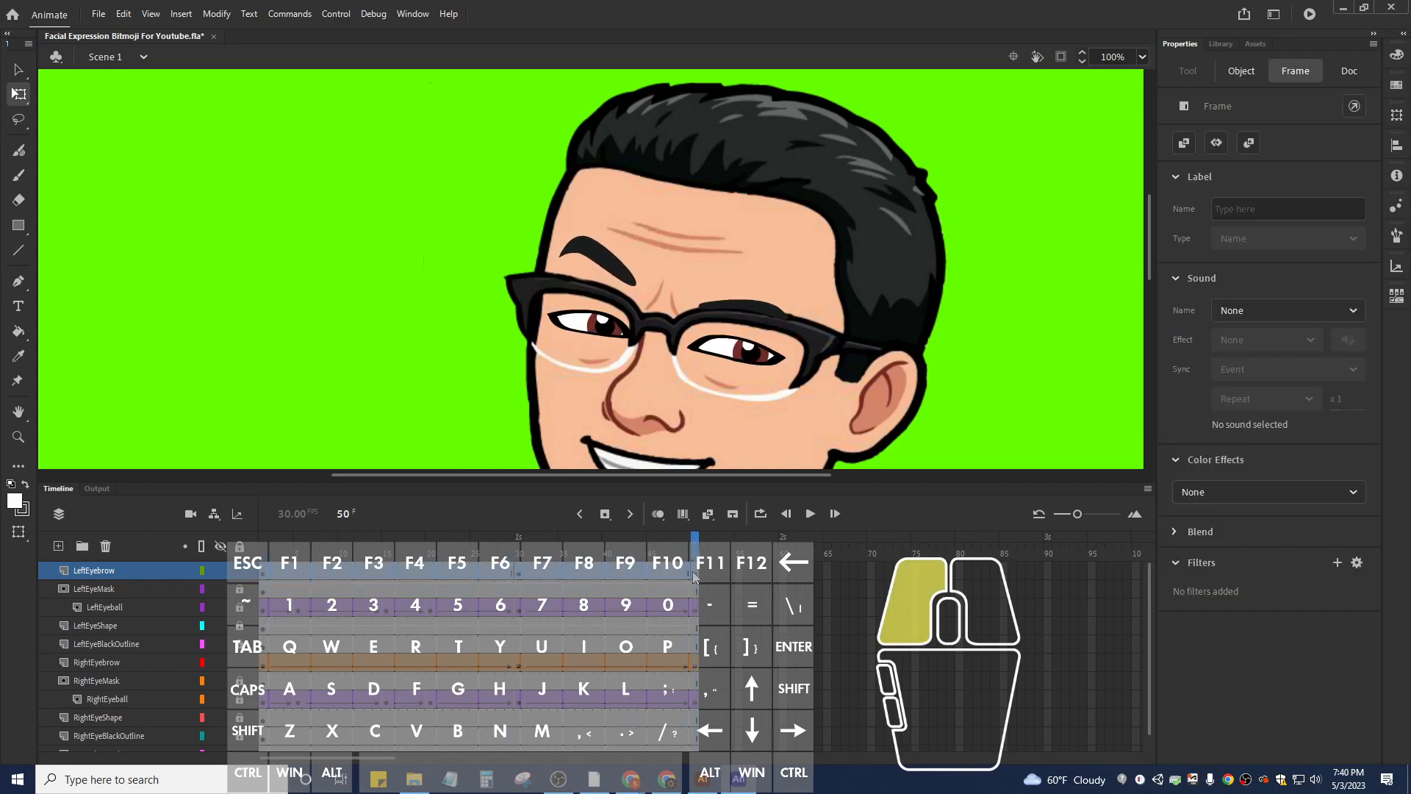
right_click(694, 577)
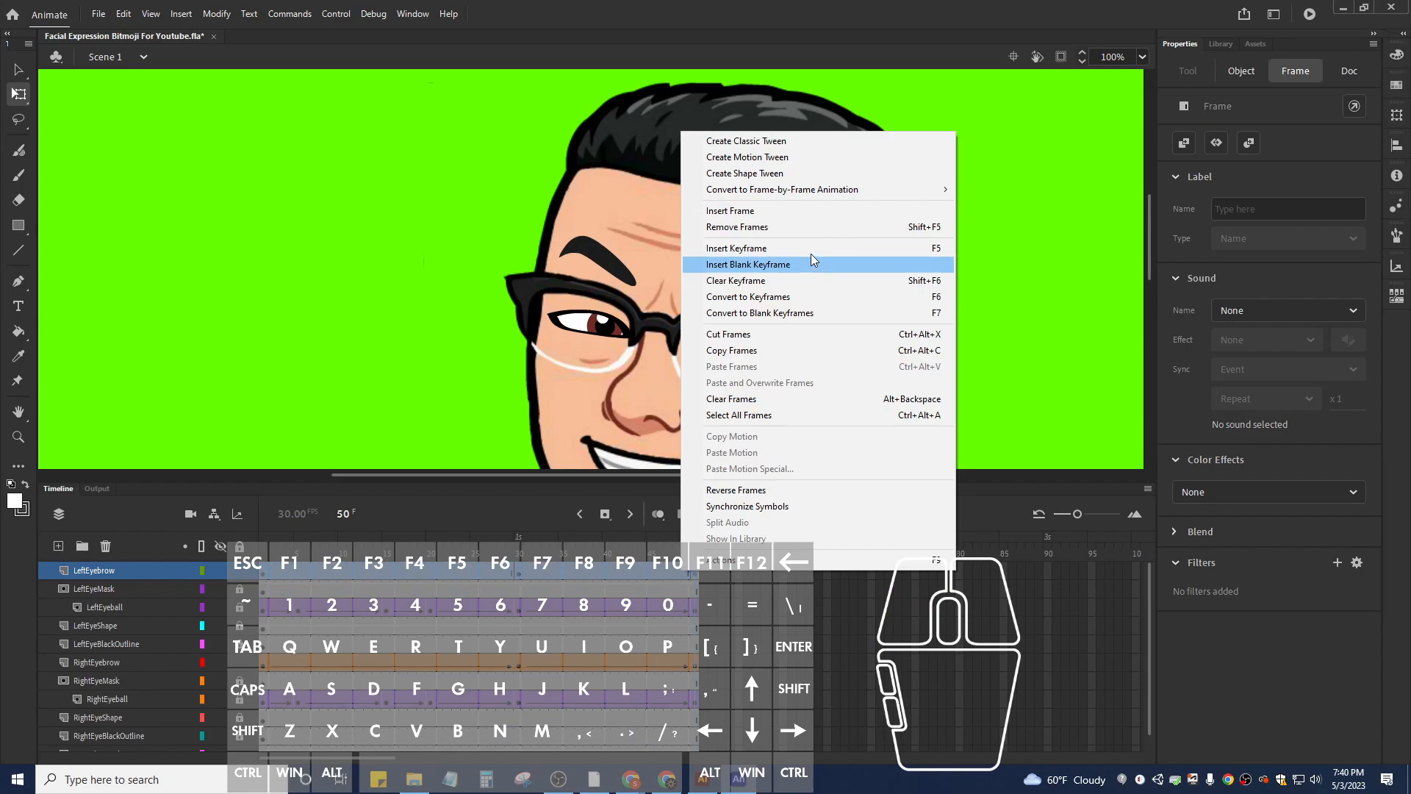
click(803, 178)
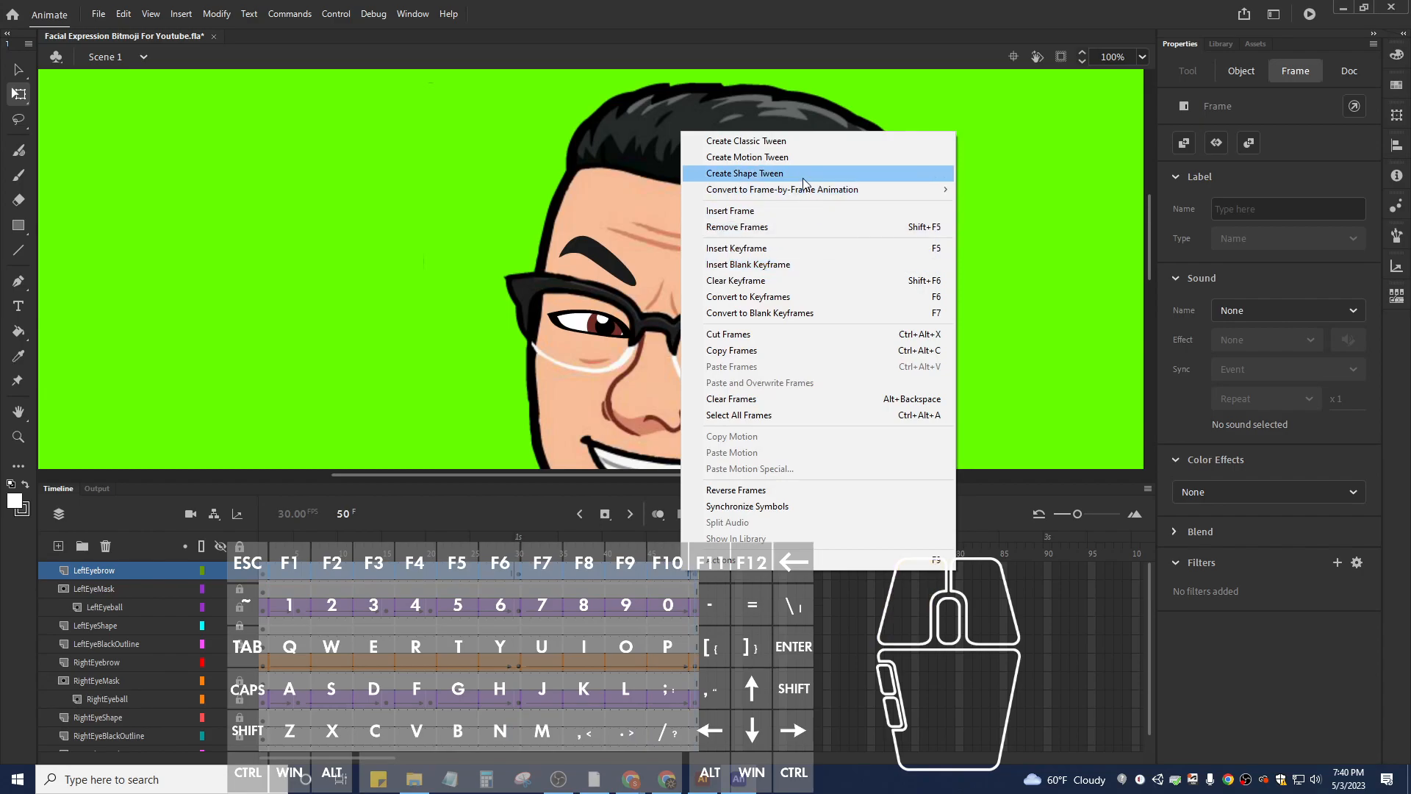
drag(693, 545, 728, 566)
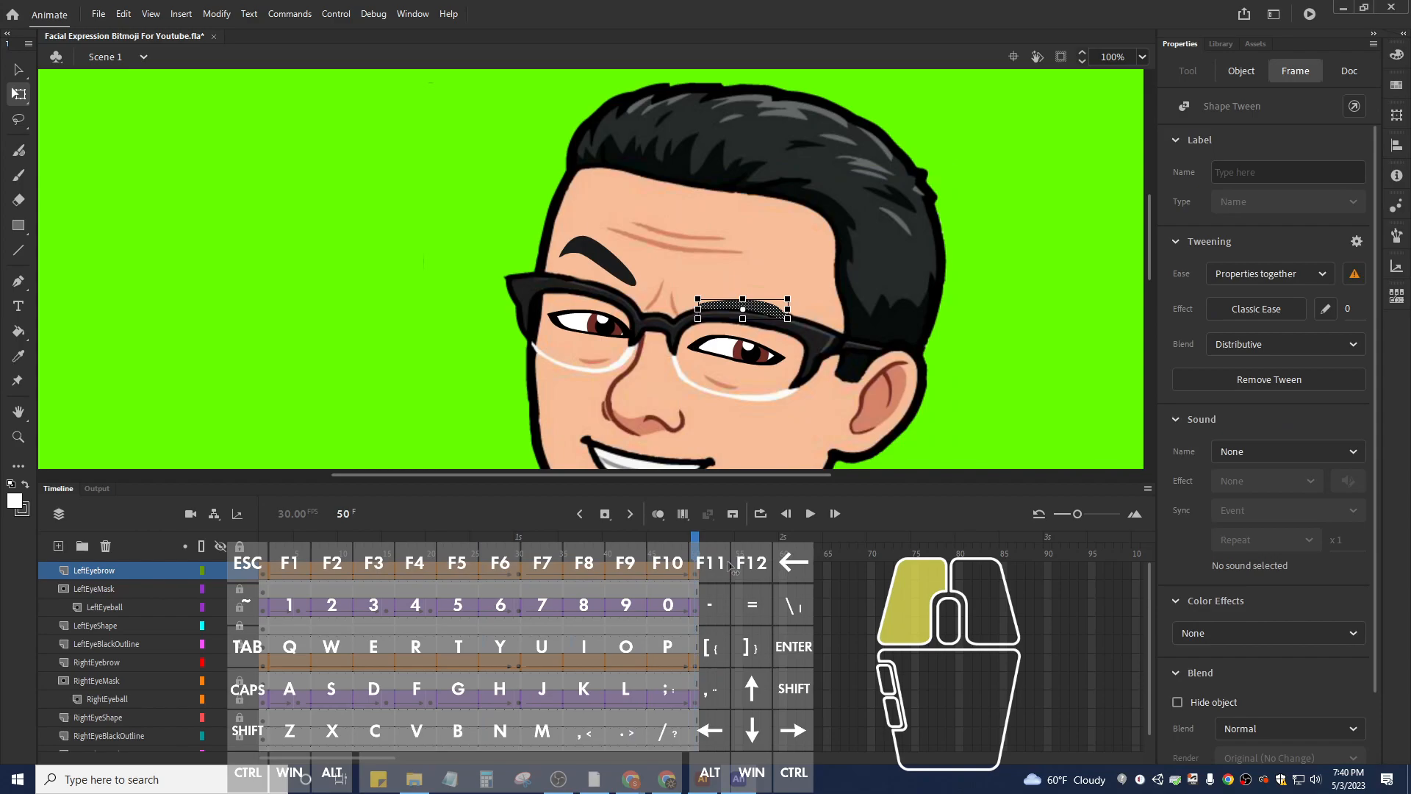
click(857, 576)
click(266, 566)
drag(266, 566, 801, 662)
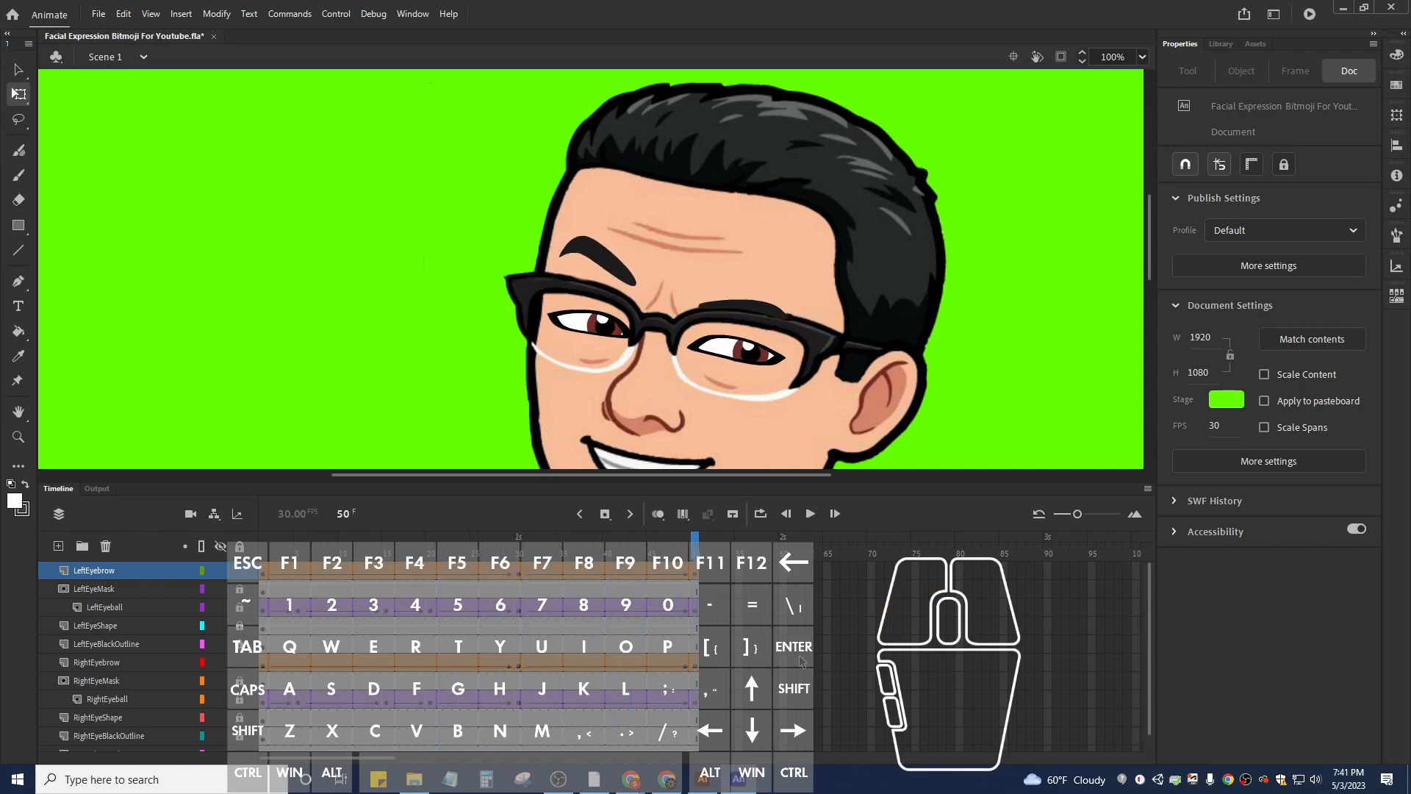
Save the document and export it as the animated GIF Facial-Expression-Bitmoji-For-Youtube.gif in the Documents folder.
click(99, 14)
click(110, 141)
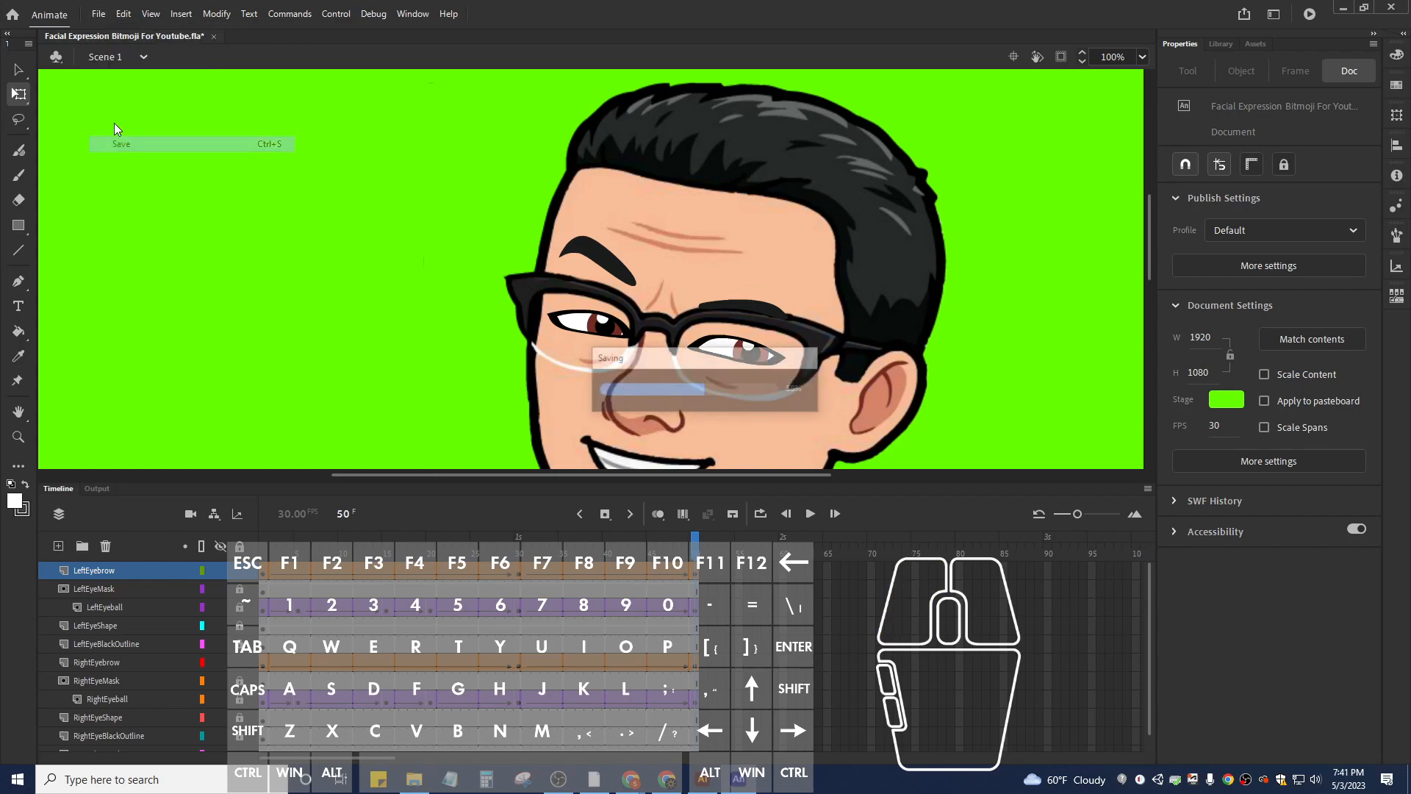
click(95, 14)
mouse_move(165, 254)
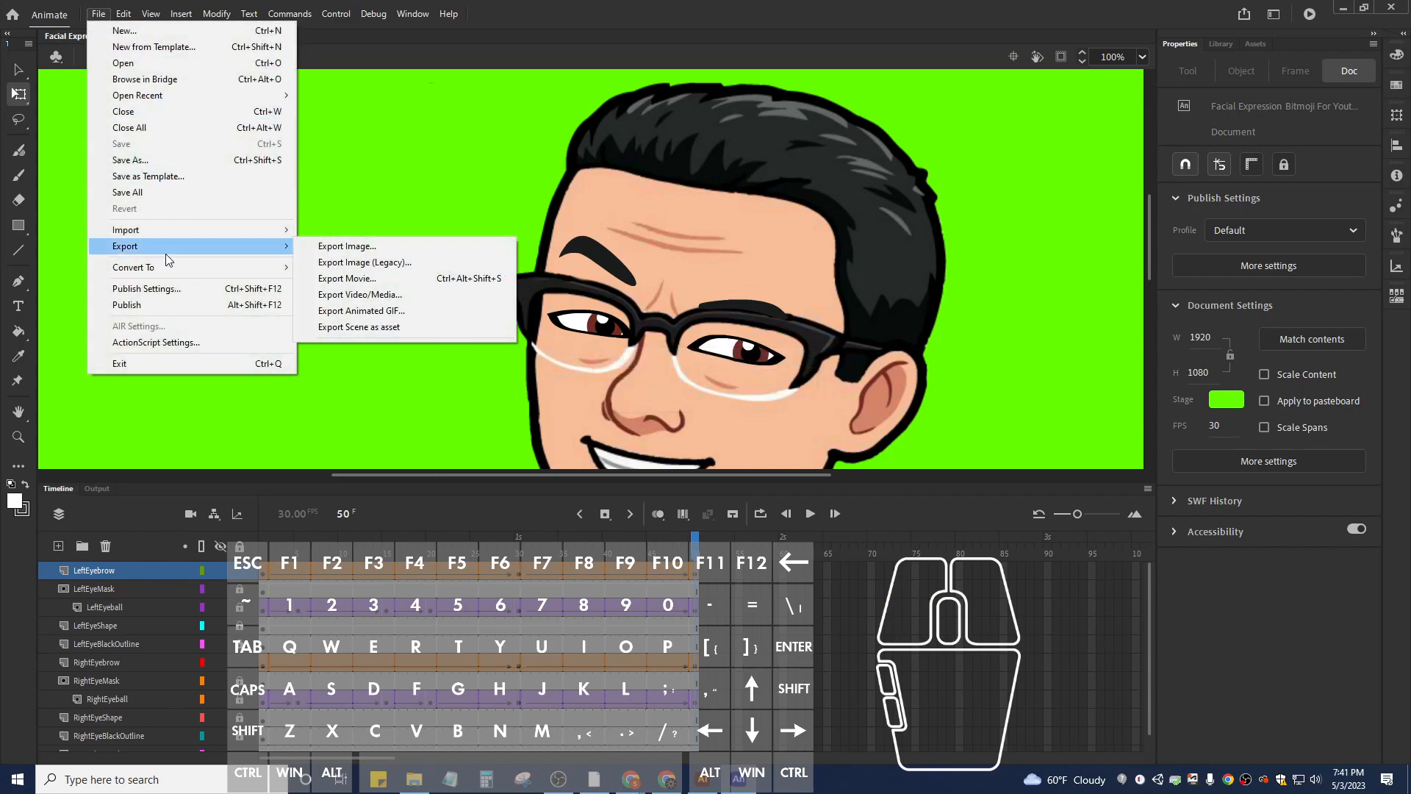
click(433, 317)
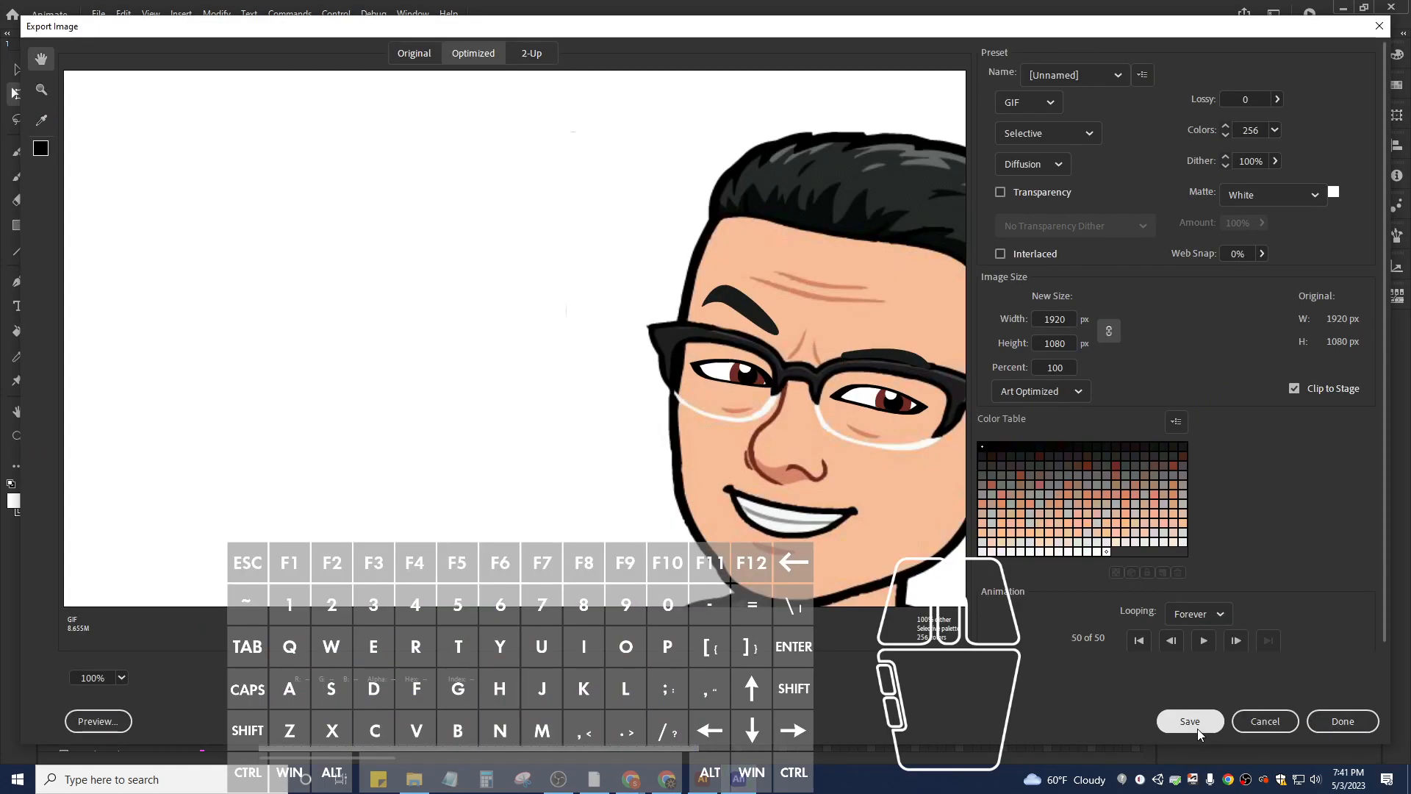
click(1196, 728)
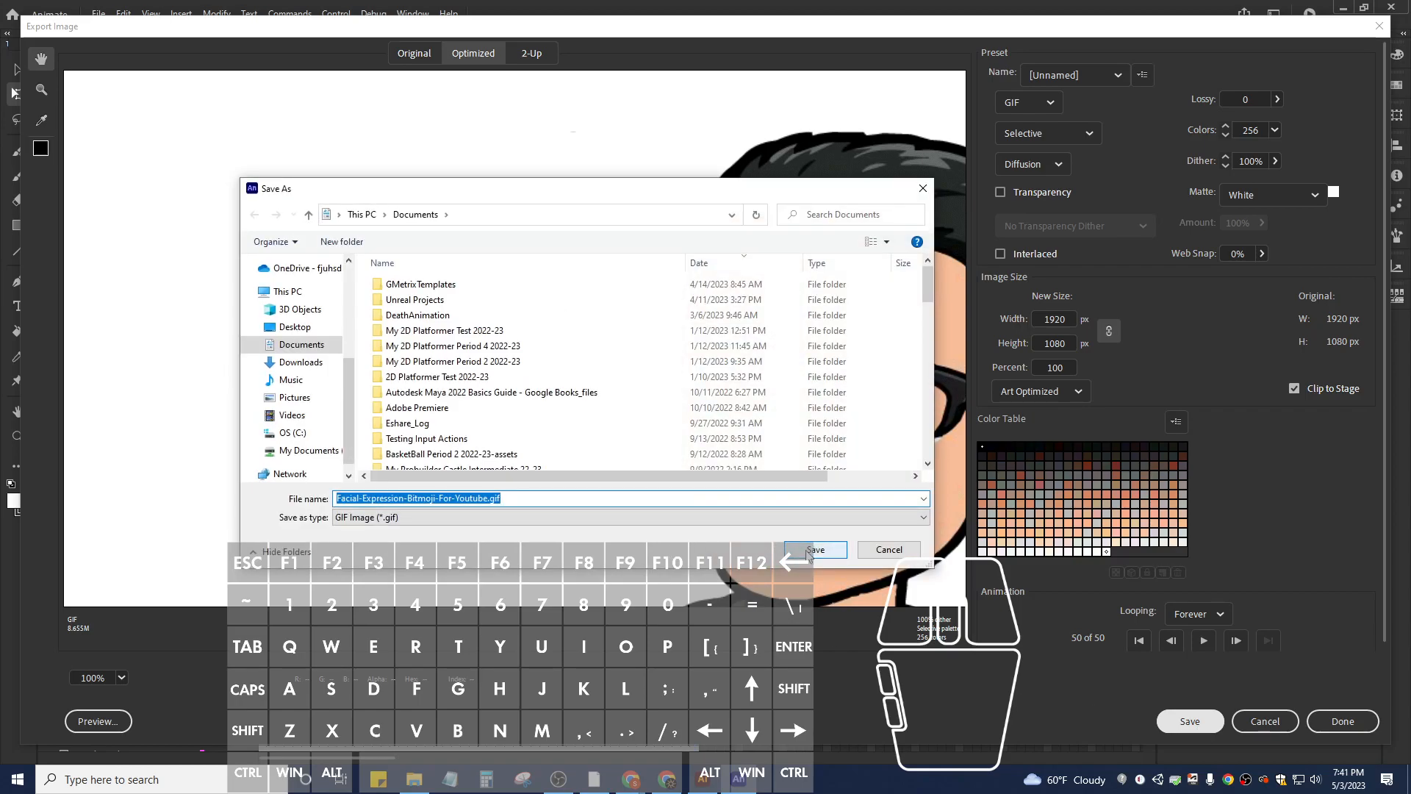
click(814, 550)
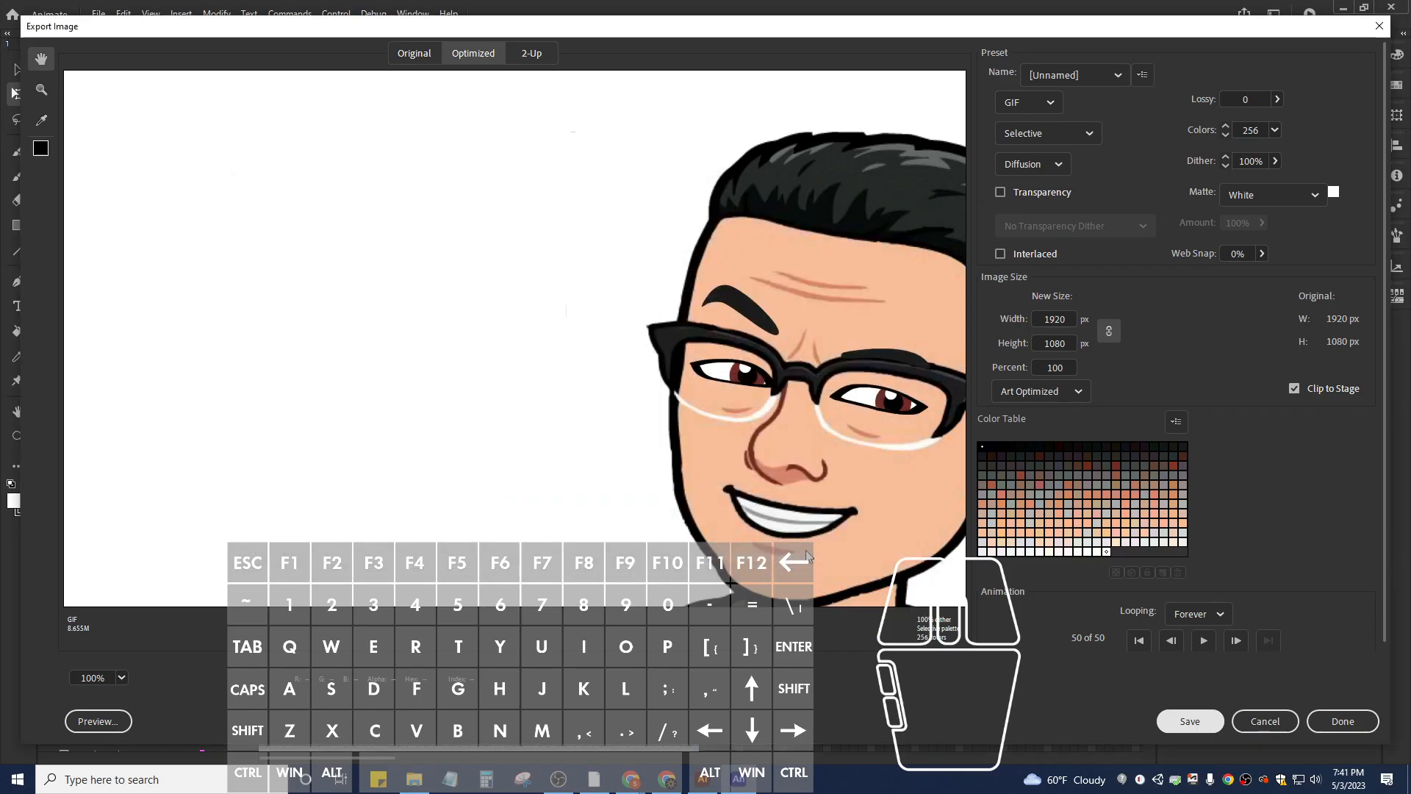
click(1341, 725)
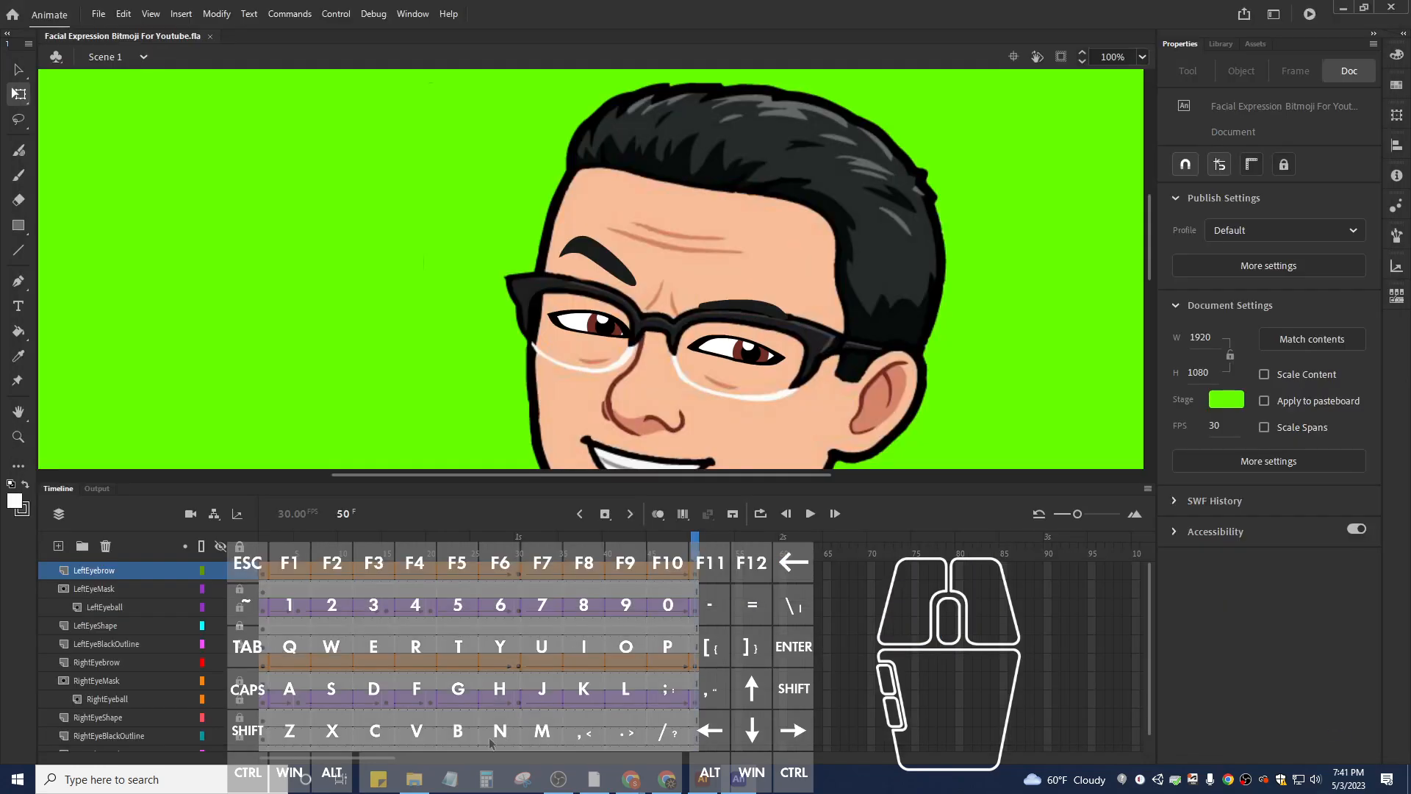
Switch to File Explorer and open Facial-Expression-Bitmoji-For-Youtube.gif from the Documents folder to view the exported animation.
click(414, 781)
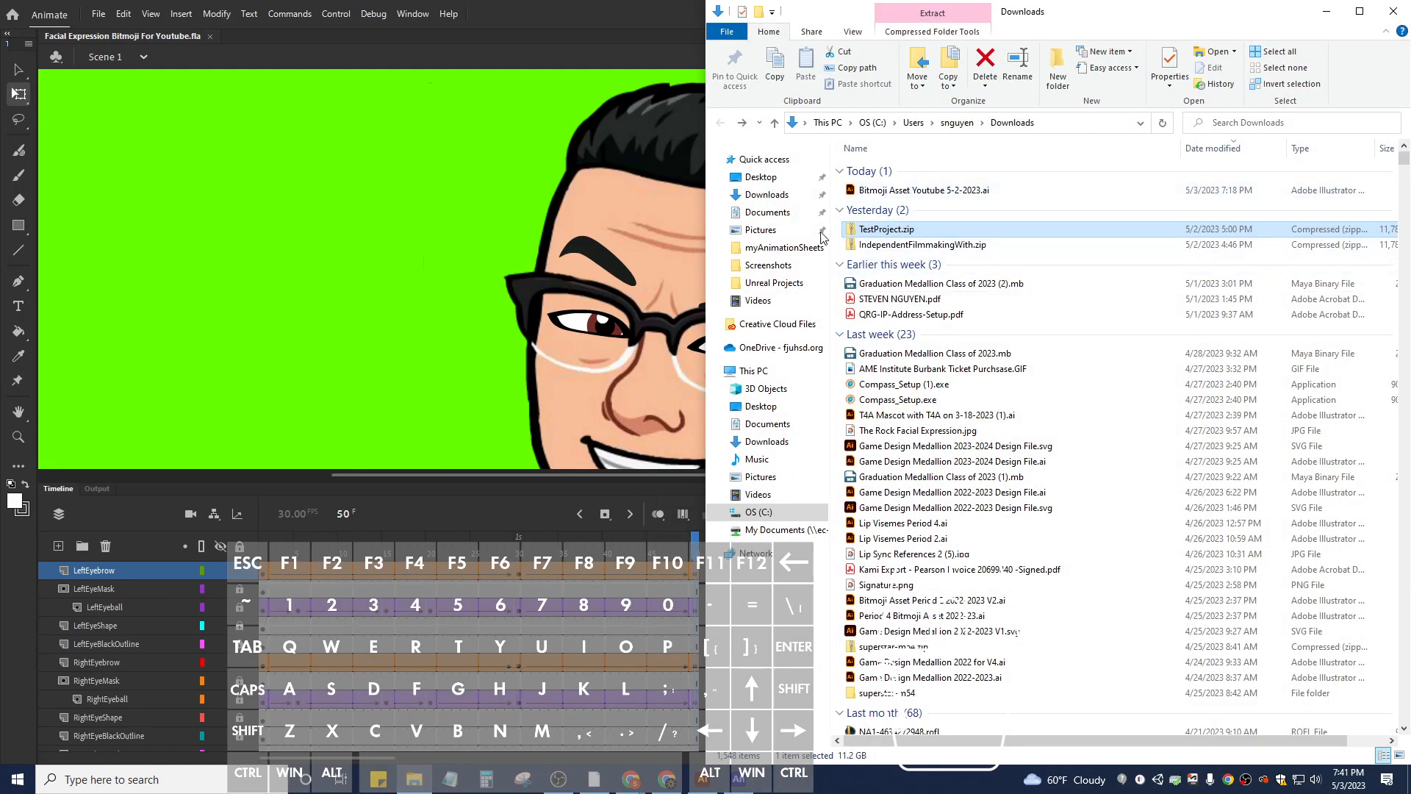
click(767, 211)
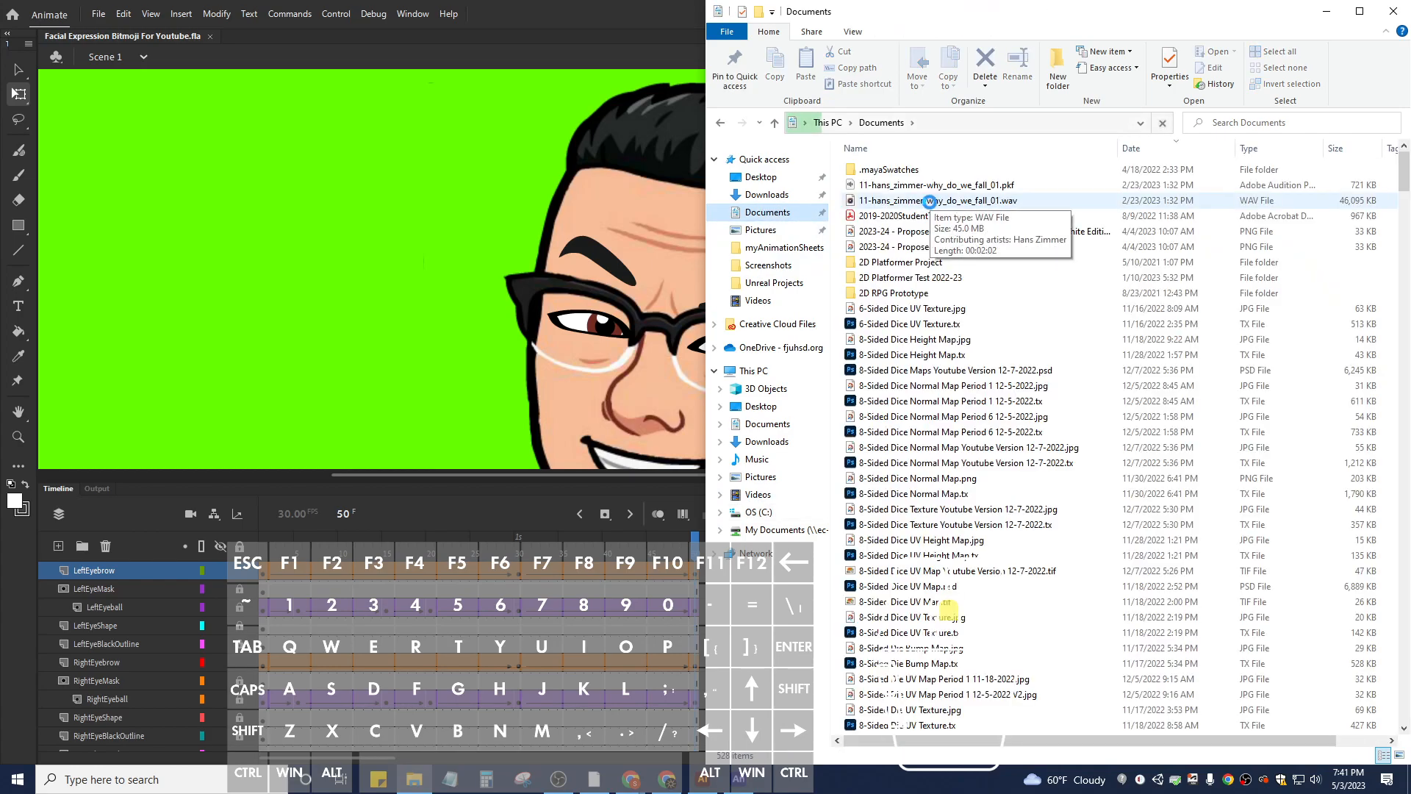
scroll(954, 272, down, 1)
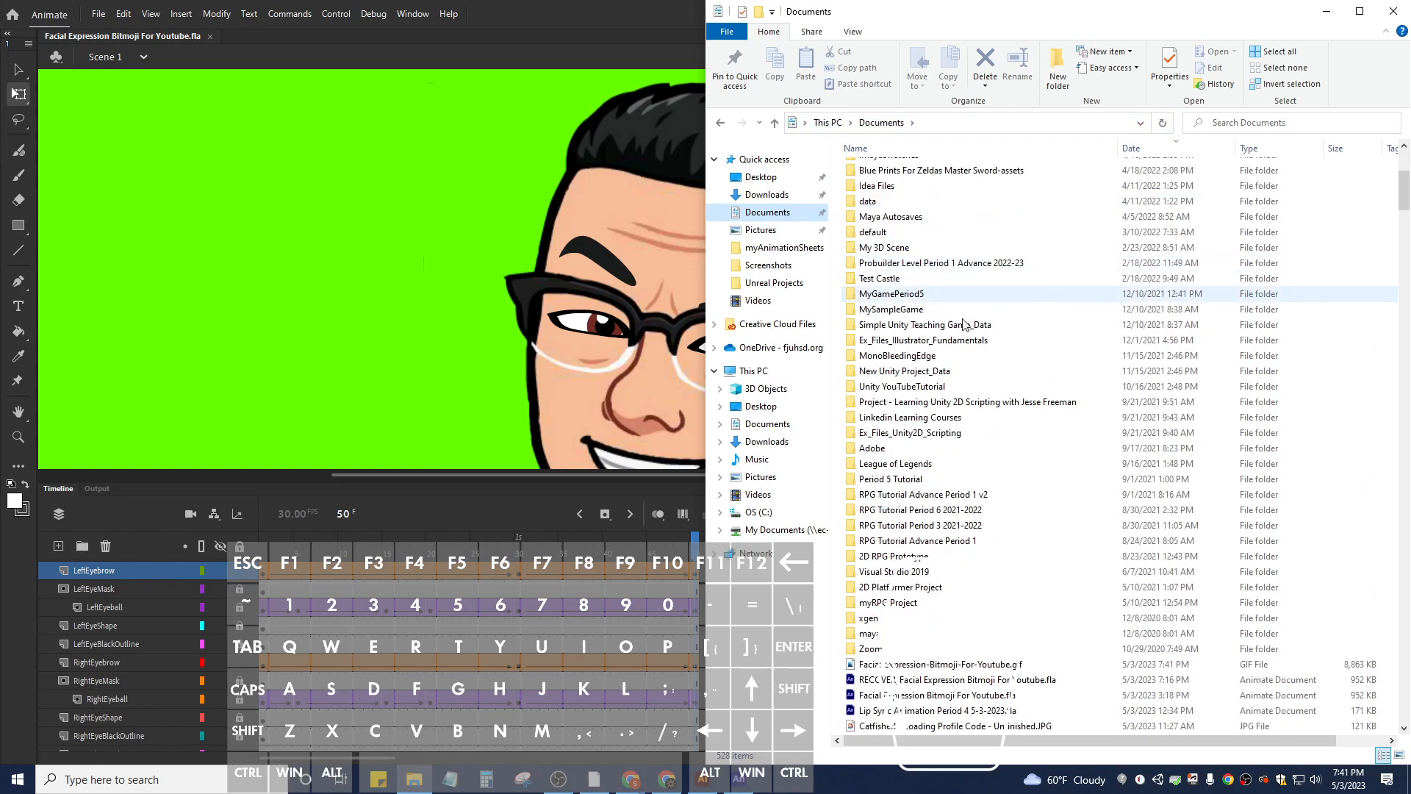
double_click(964, 665)
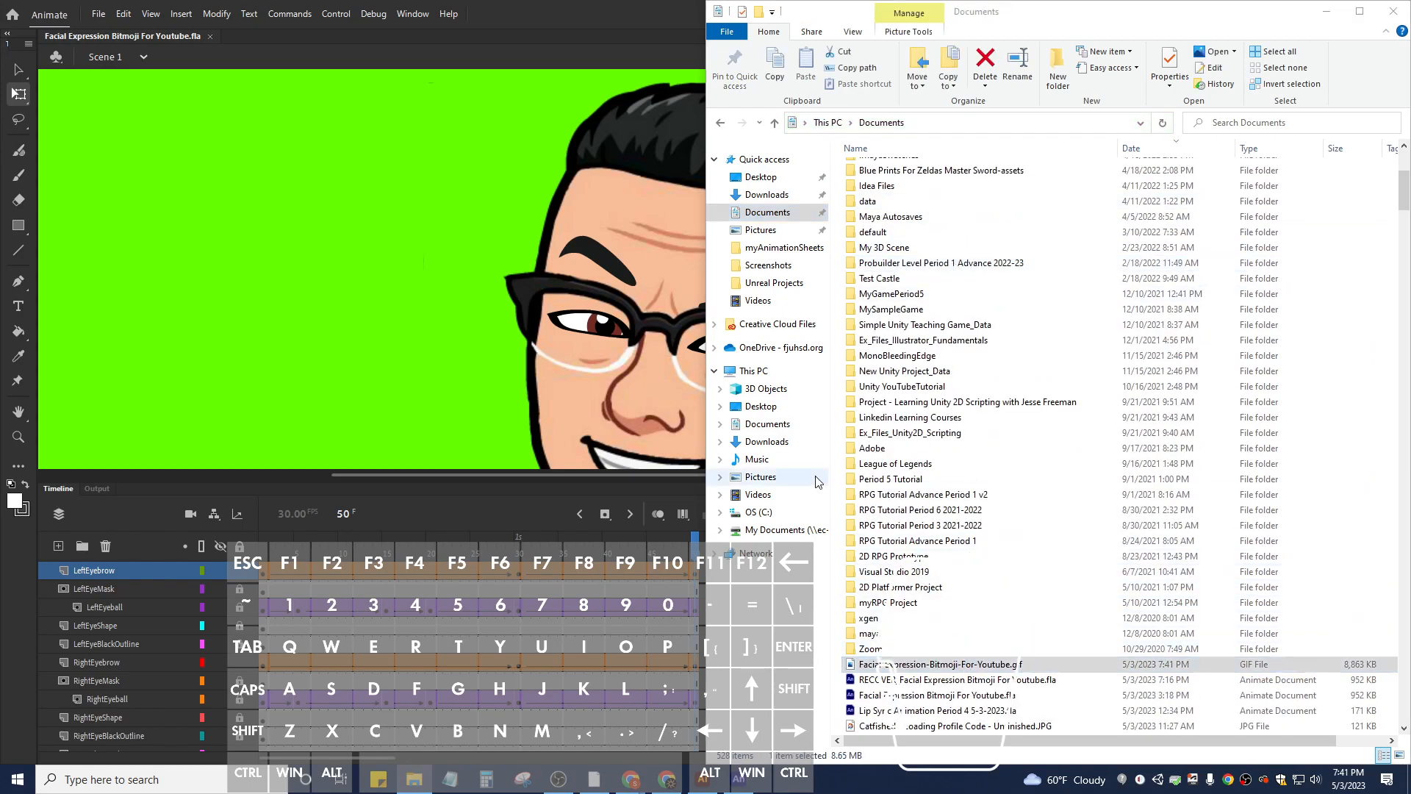